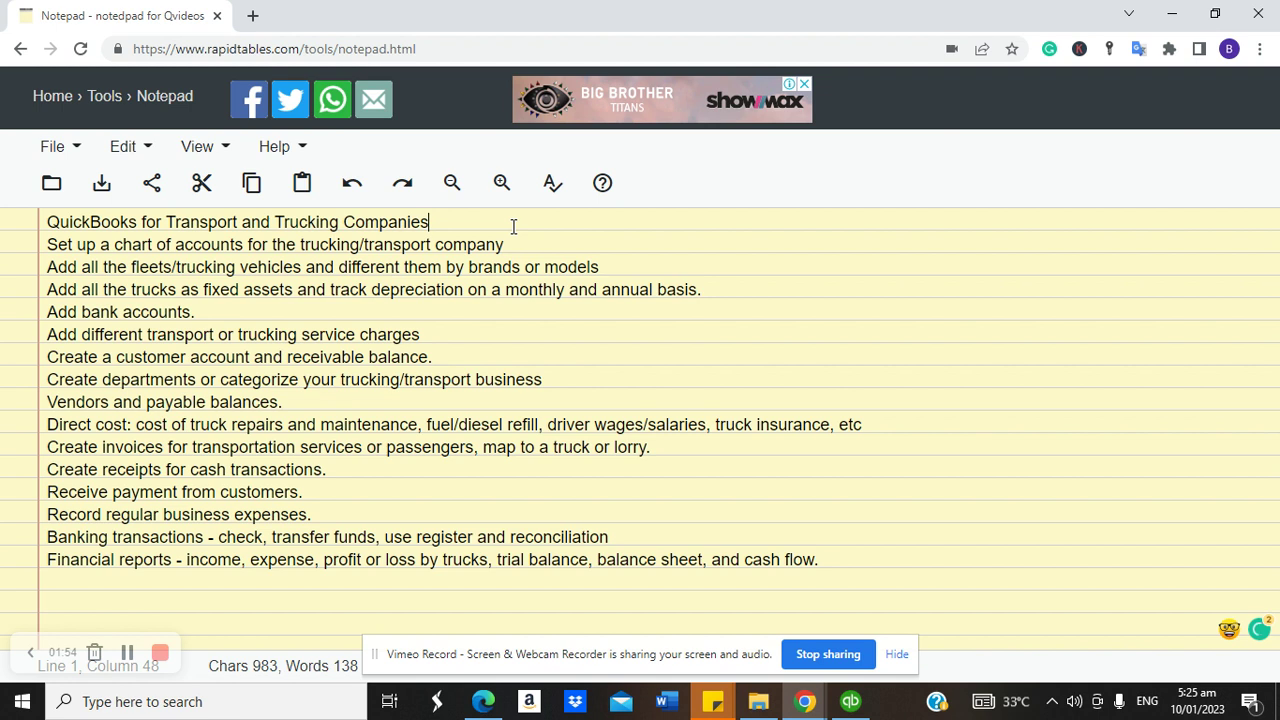
Add "- delivery services, passenger services, etc" to the end of the chart of accounts line in the outline
{"action": "left_click", "coordinate": [526, 244]}
{"action": "type", "text": "- delivery servic"}
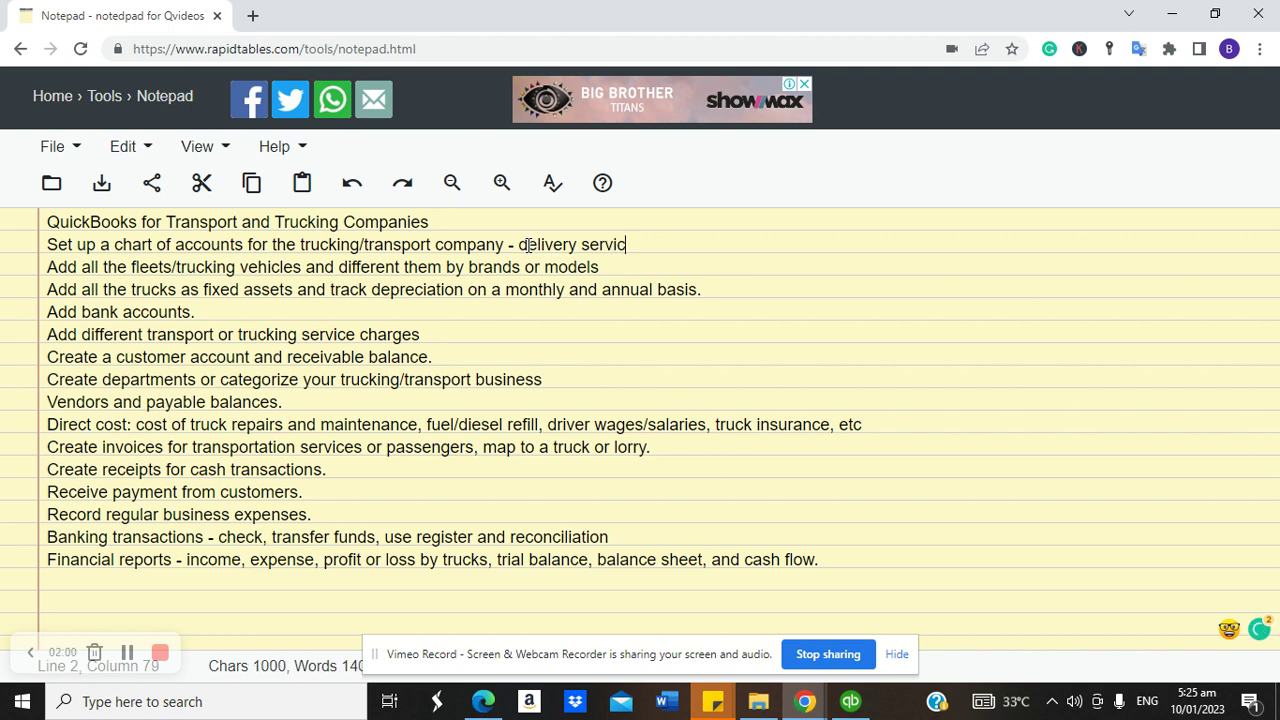
{"action": "type", "text": "es, passenger"}
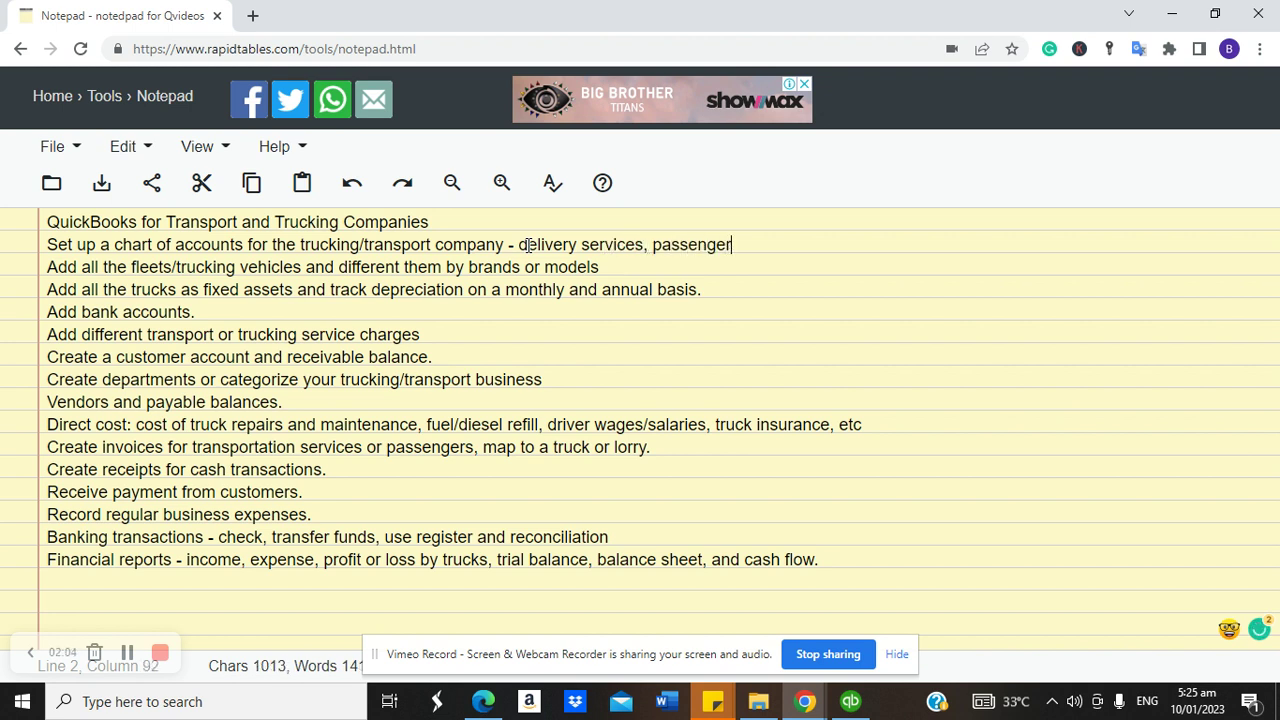
{"action": "type", "text": " service"}
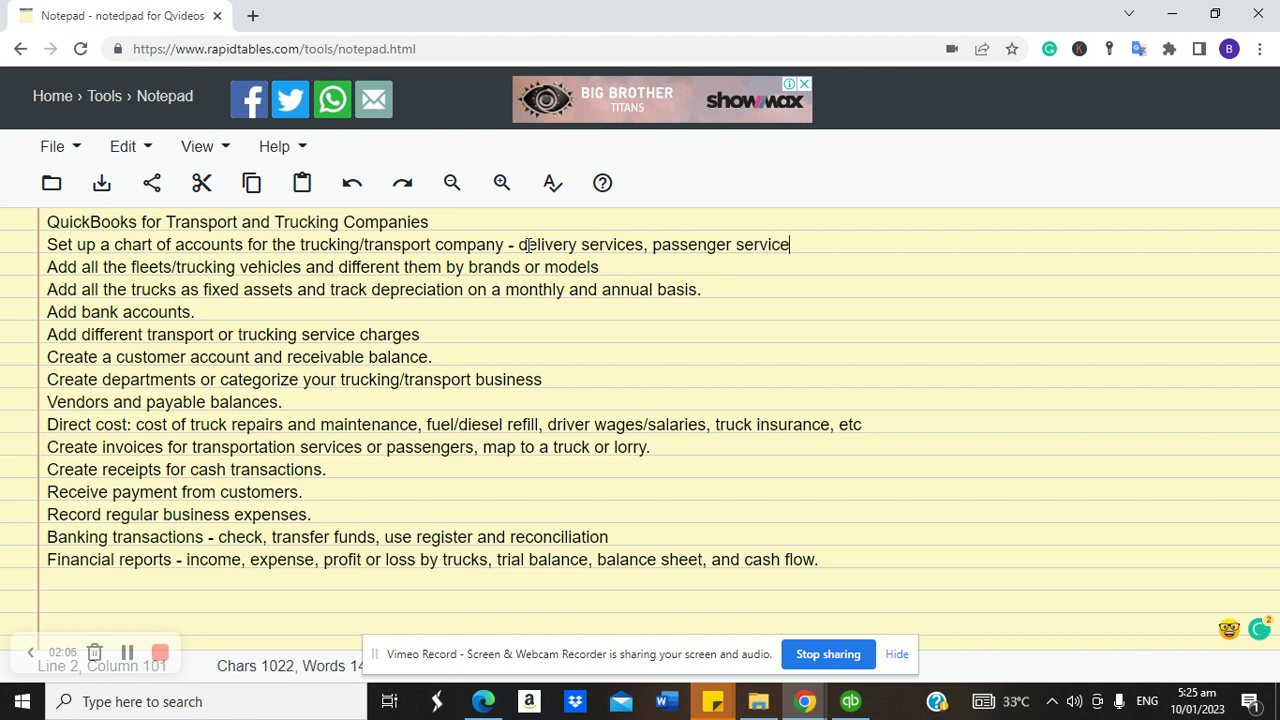
{"action": "type", "text": "s,"}
{"action": "type", "text": "etc"}
Extend the "Receive payment from customers" line so that it ends with "and record withholding tax."
{"action": "left_click", "coordinate": [335, 492]}
{"action": "key", "text": "BackSpace"}
{"action": "type", "text": "and"}
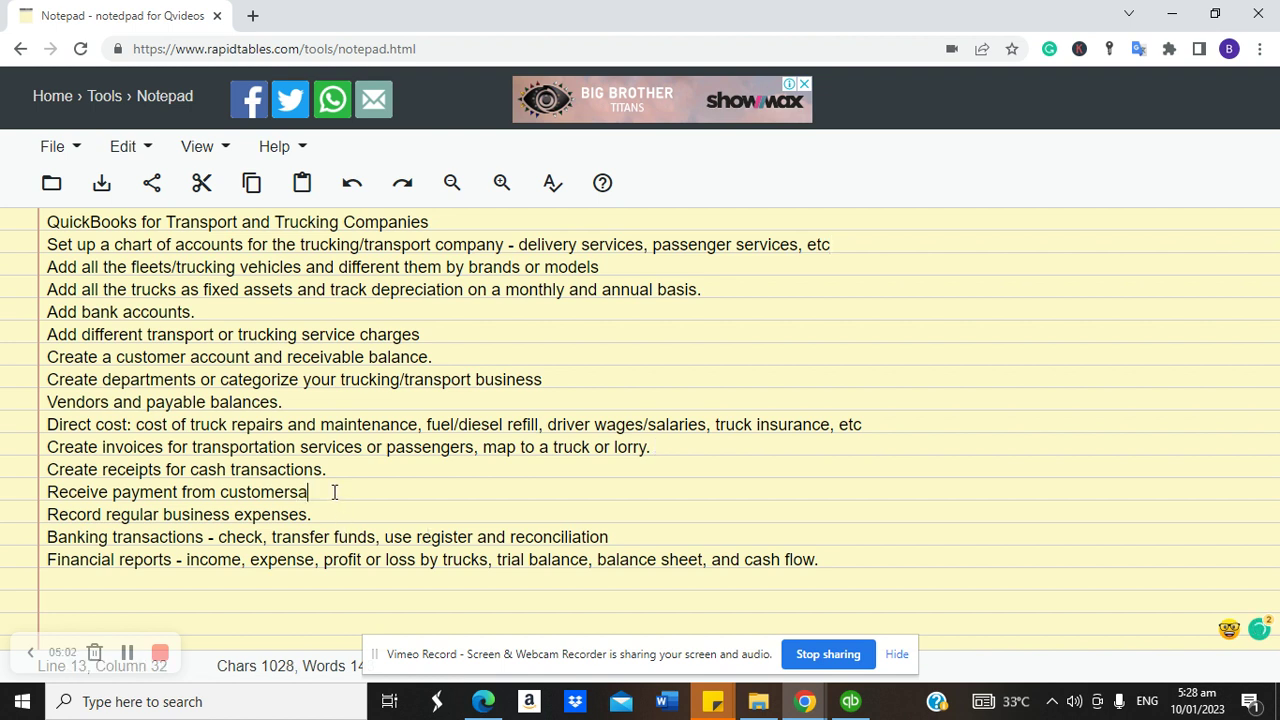
{"action": "key", "text": "BackSpace"}
{"action": "key", "text": "BackSpace"}
{"action": "key", "text": "BackSpace"}
{"action": "type", "text": "and  Recor"}
{"action": "key", "text": "BackSpace"}
{"action": "key", "text": "BackSpace"}
{"action": "key", "text": "BackSpace"}
{"action": "key", "text": "BackSpace"}
{"action": "key", "text": "BackSpace"}
{"action": "type", "text": "record withh"}
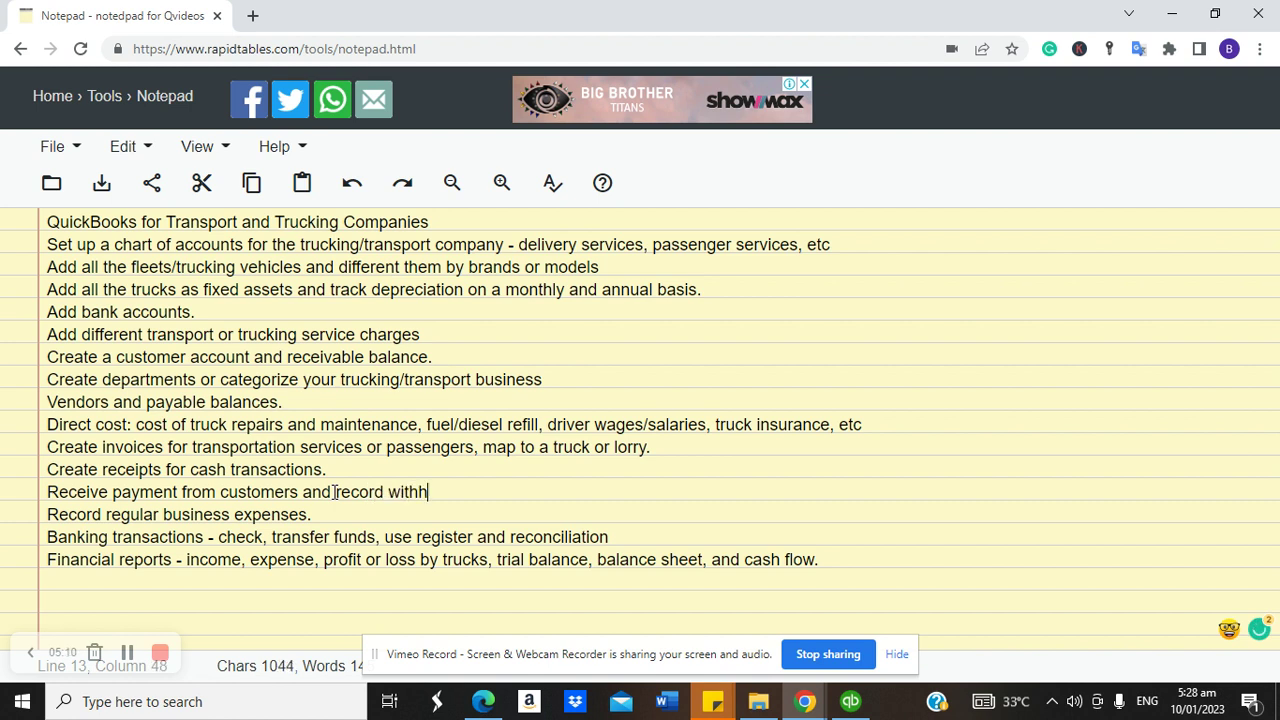
{"action": "type", "text": "olding t"}
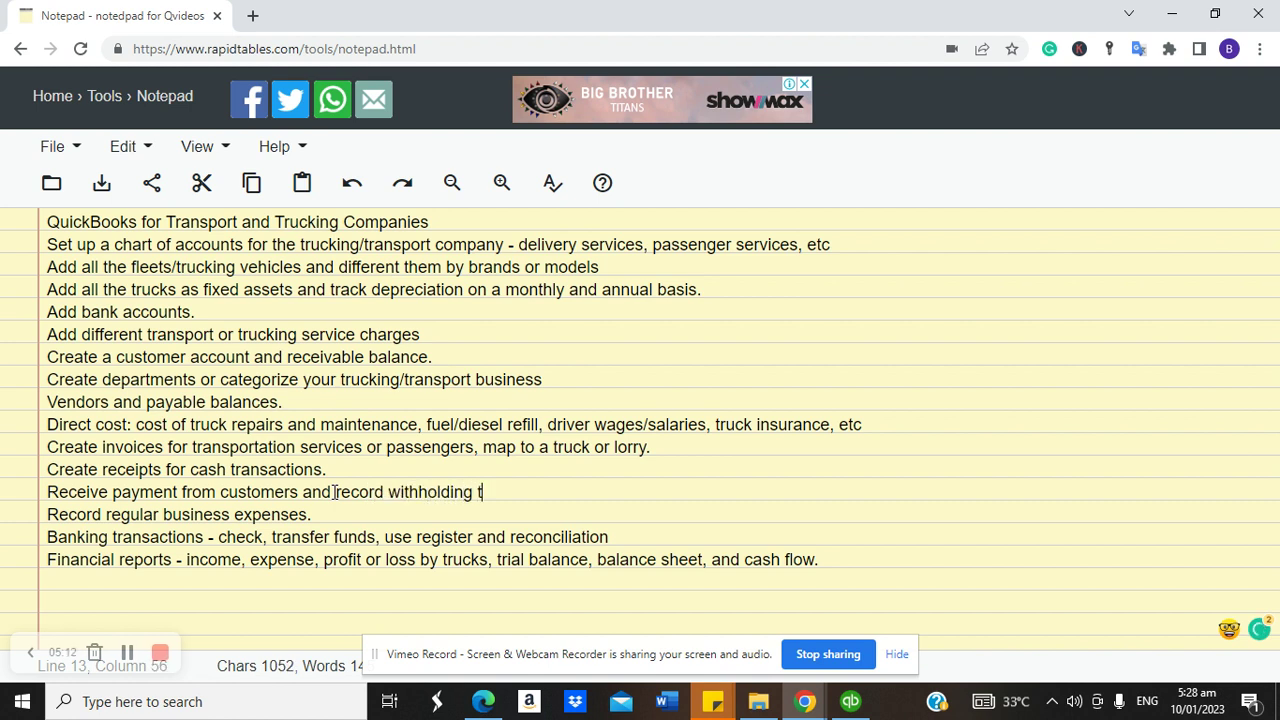
{"action": "type", "text": "ax."}
Switch to QuickBooks, close the feature discovery notice and open the chart of accounts
{"action": "left_click", "coordinate": [856, 708]}
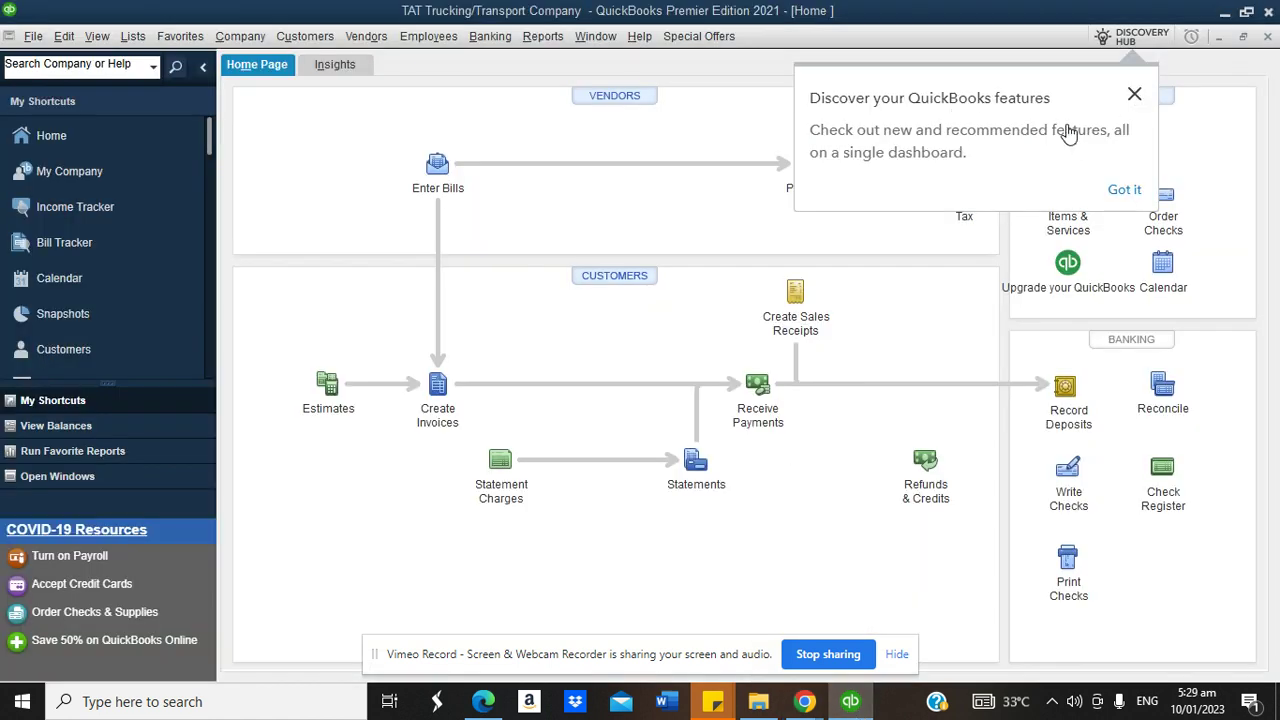
{"action": "left_click", "coordinate": [1135, 96]}
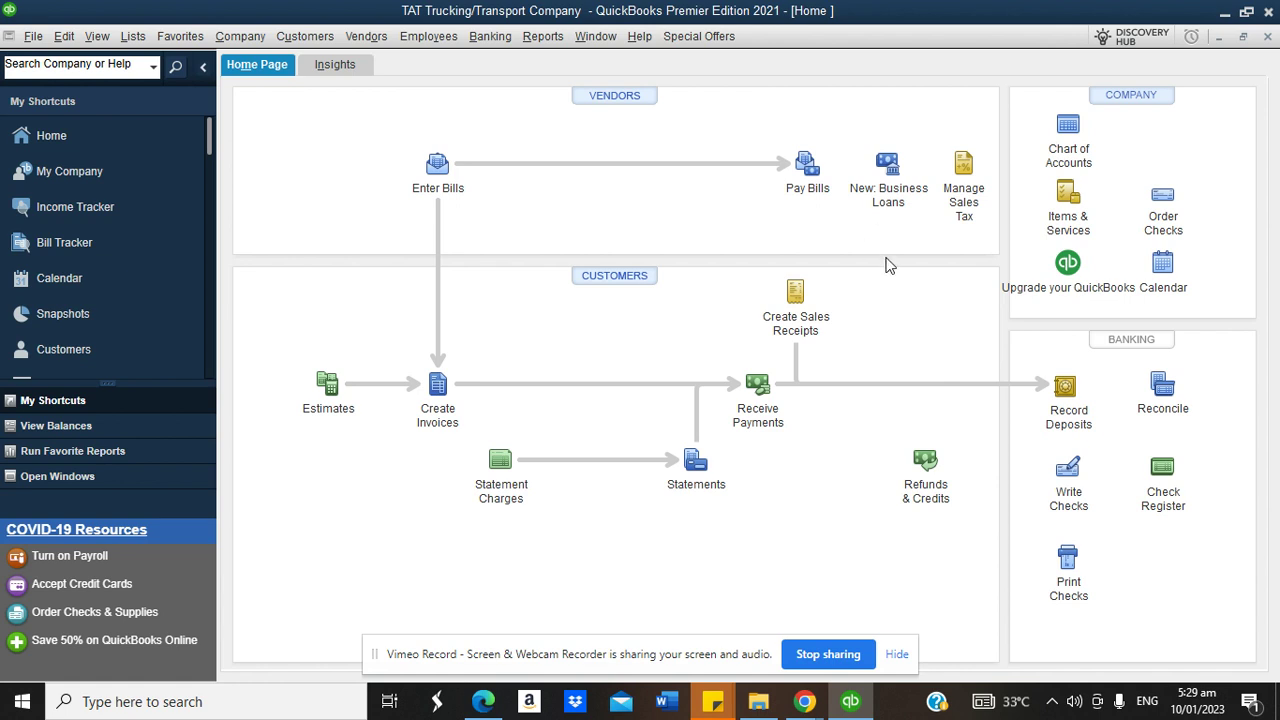
{"action": "mouse_move", "coordinate": [806, 704]}
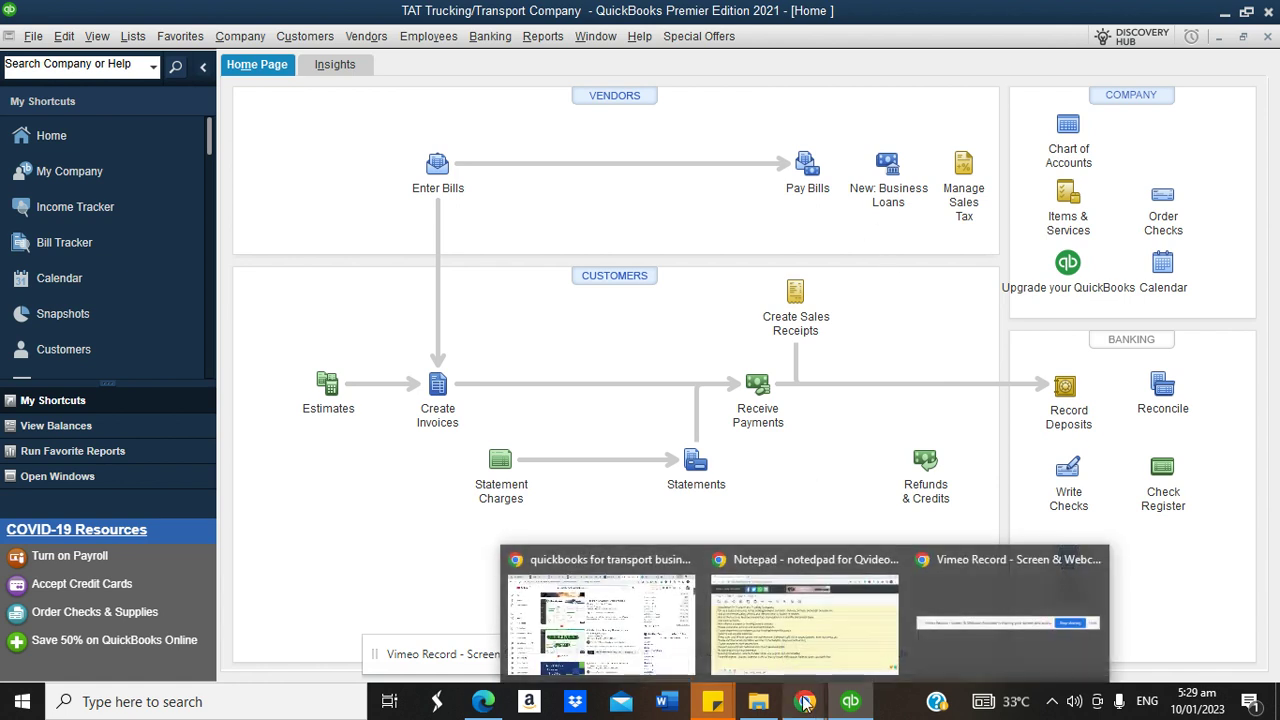
{"action": "left_click", "coordinate": [771, 618]}
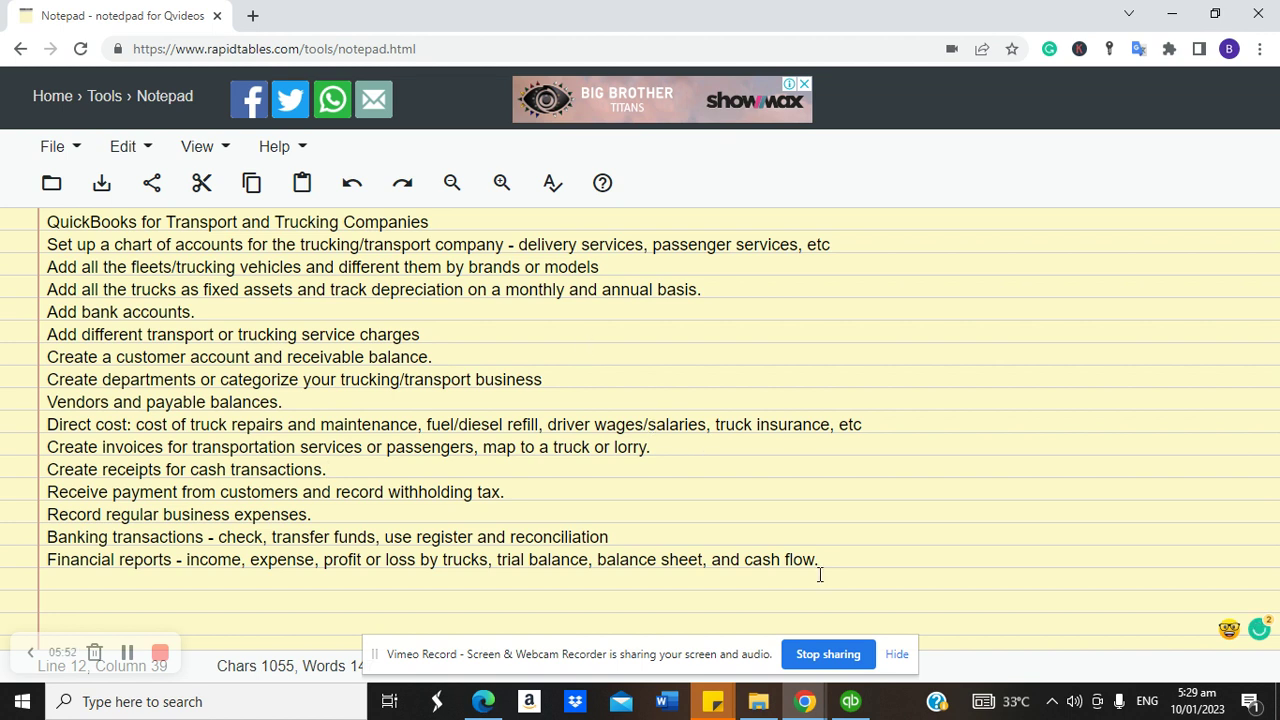
{"action": "left_click", "coordinate": [851, 703]}
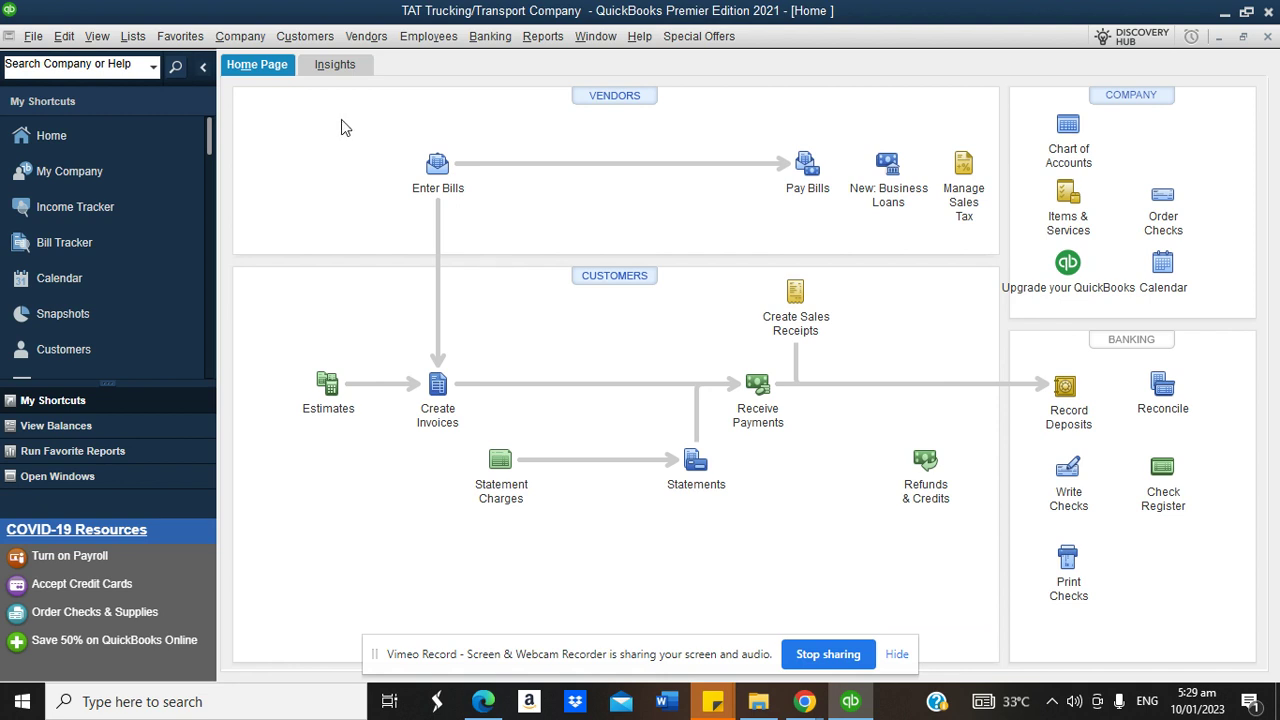
{"action": "left_click", "coordinate": [133, 37]}
{"action": "left_click", "coordinate": [150, 58]}
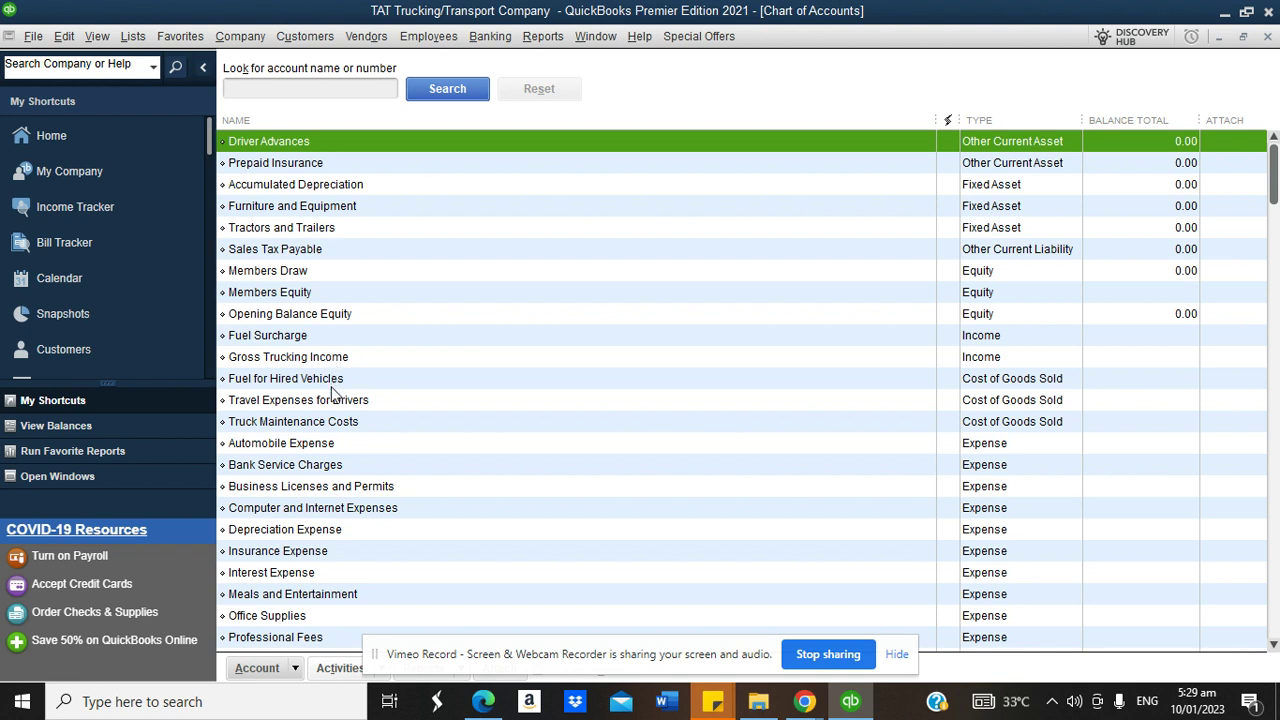
Begin a new account of type Income in the chart of accounts
{"action": "left_click", "coordinate": [325, 335]}
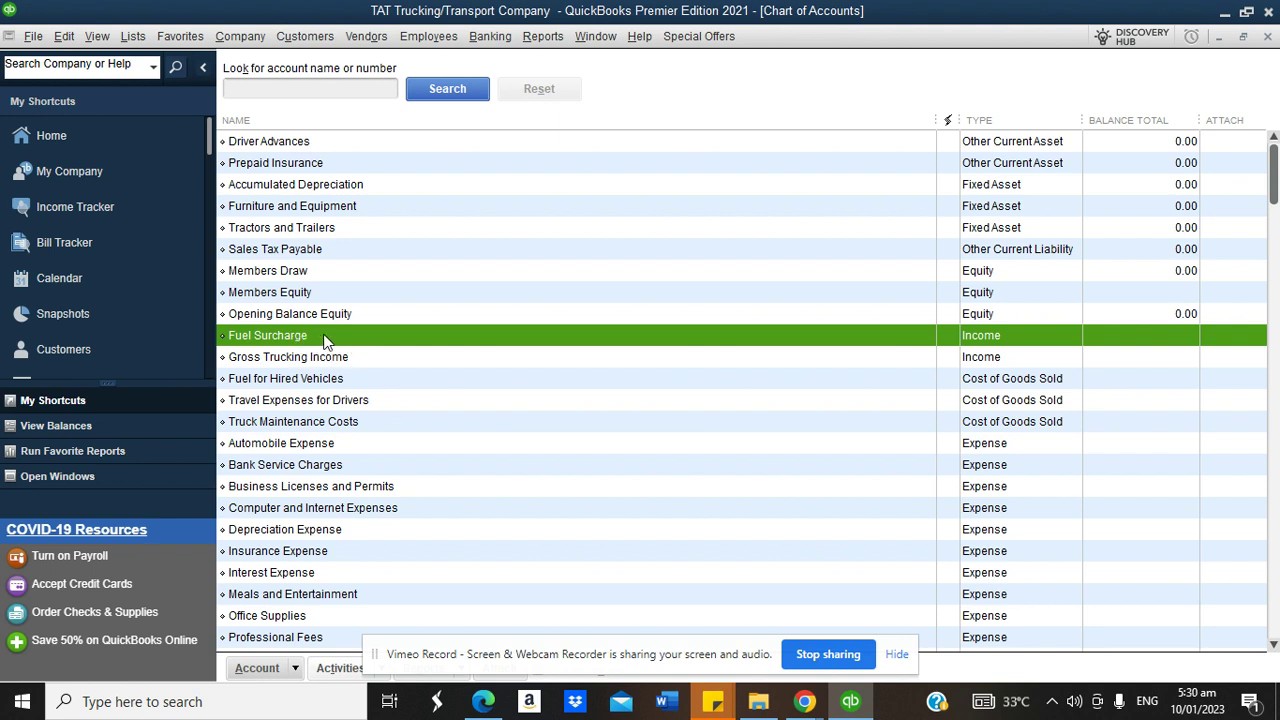
{"action": "left_click", "coordinate": [303, 362]}
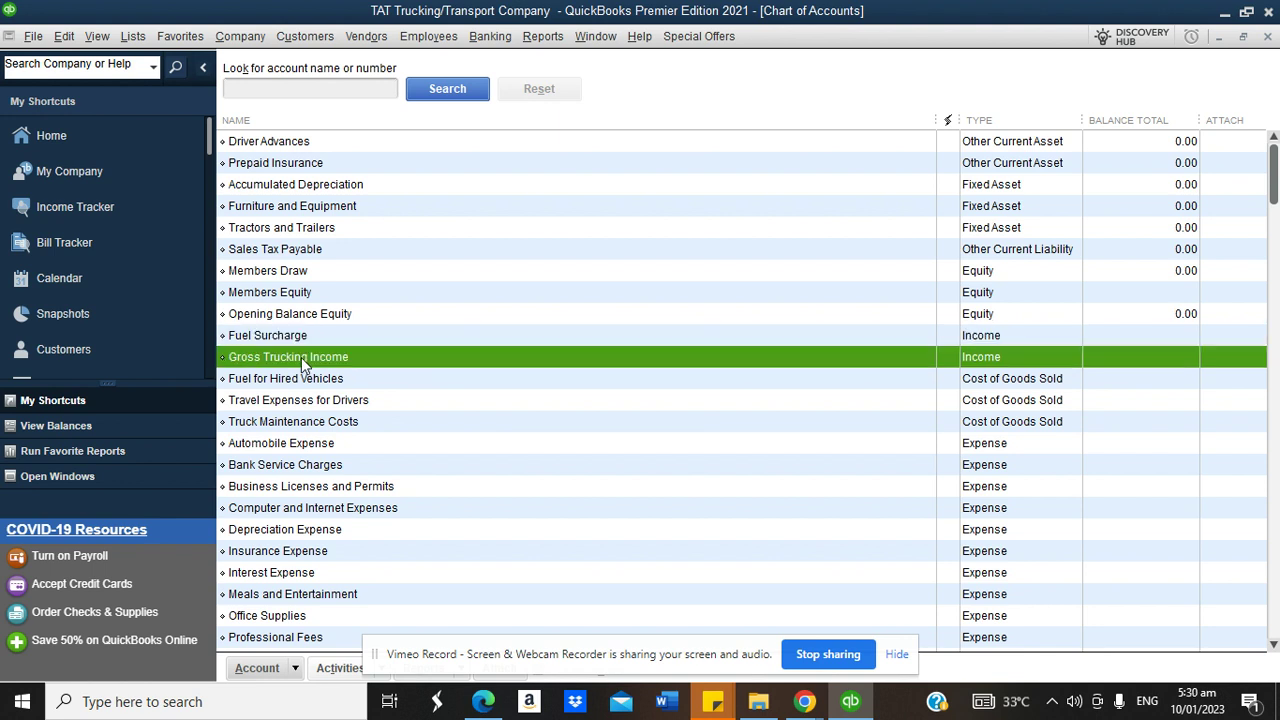
{"action": "left_click", "coordinate": [293, 670]}
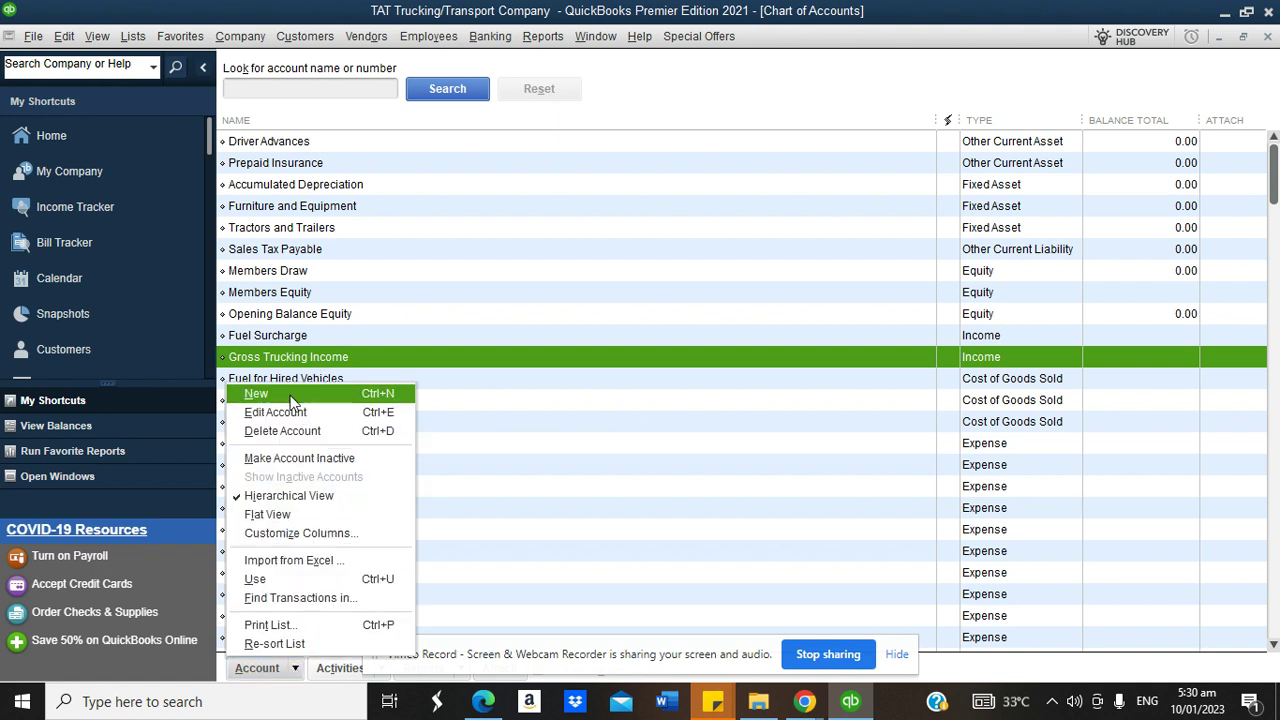
{"action": "left_click", "coordinate": [291, 397]}
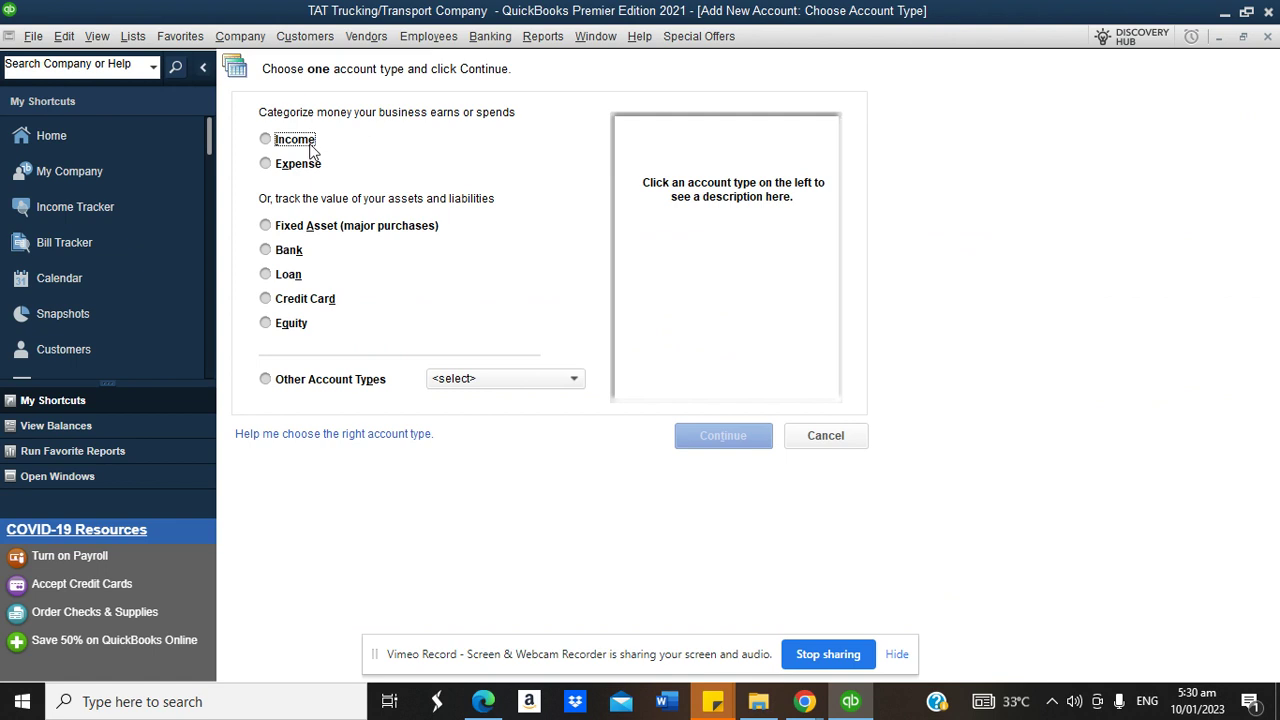
{"action": "left_click", "coordinate": [278, 146]}
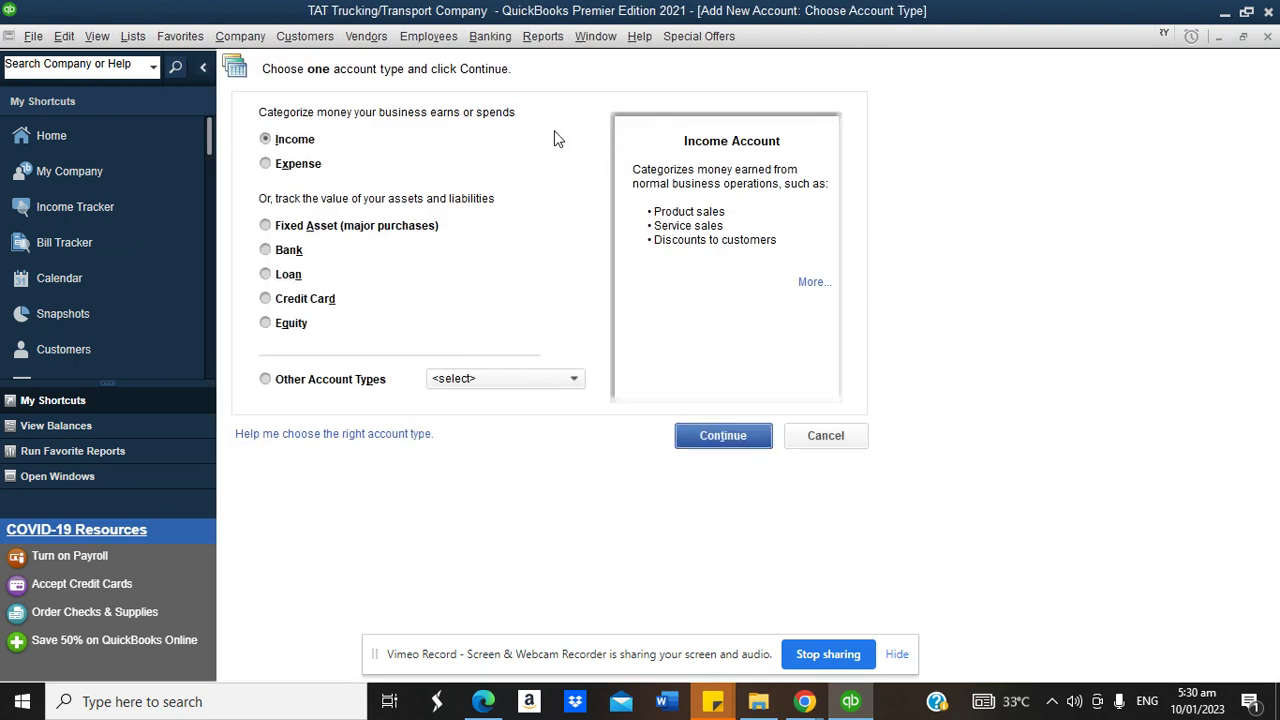
{"action": "key", "text": "Return"}
Name the new income account "Passenger Service" and save it
{"action": "type", "text": "Passenger "}
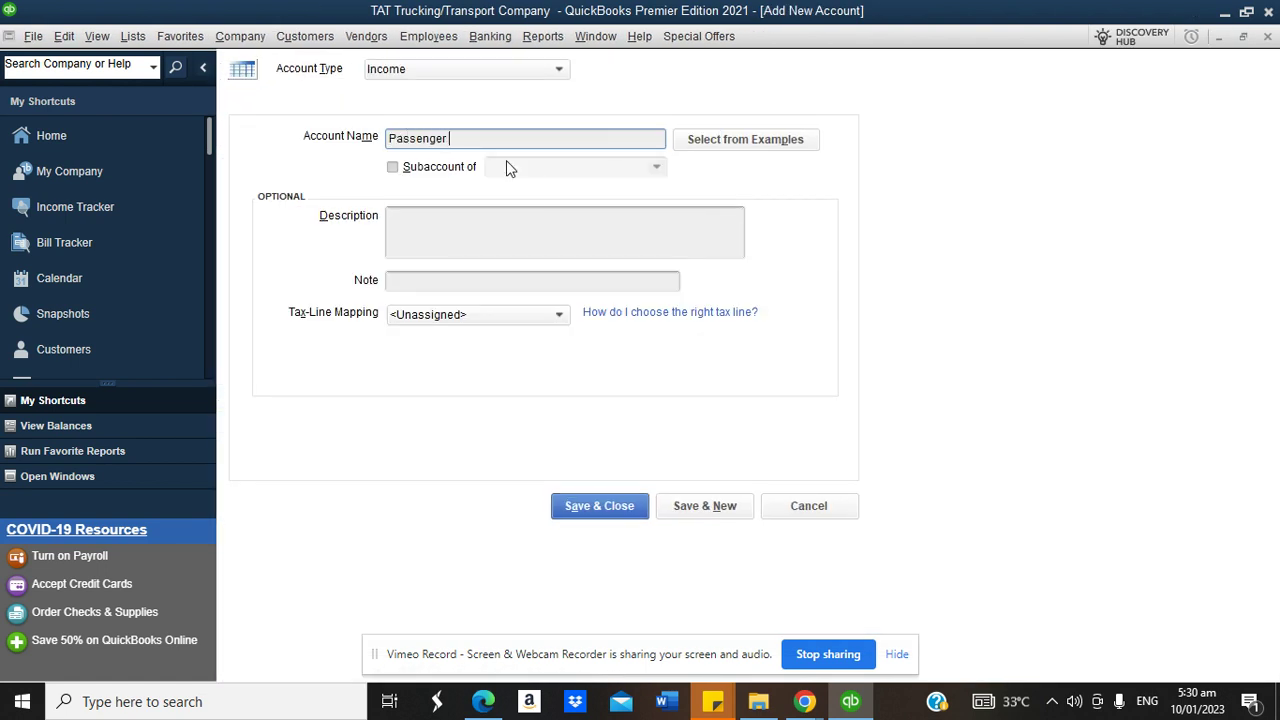
{"action": "type", "text": "servic"}
{"action": "key", "text": "BackSpace"}
{"action": "key", "text": "BackSpace"}
{"action": "key", "text": "BackSpace"}
{"action": "key", "text": "BackSpace"}
{"action": "key", "text": "BackSpace"}
{"action": "key", "text": "BackSpace"}
{"action": "type", "text": "Servi"}
{"action": "left_click", "coordinate": [605, 512]}
{"action": "left_click", "coordinate": [575, 508]}
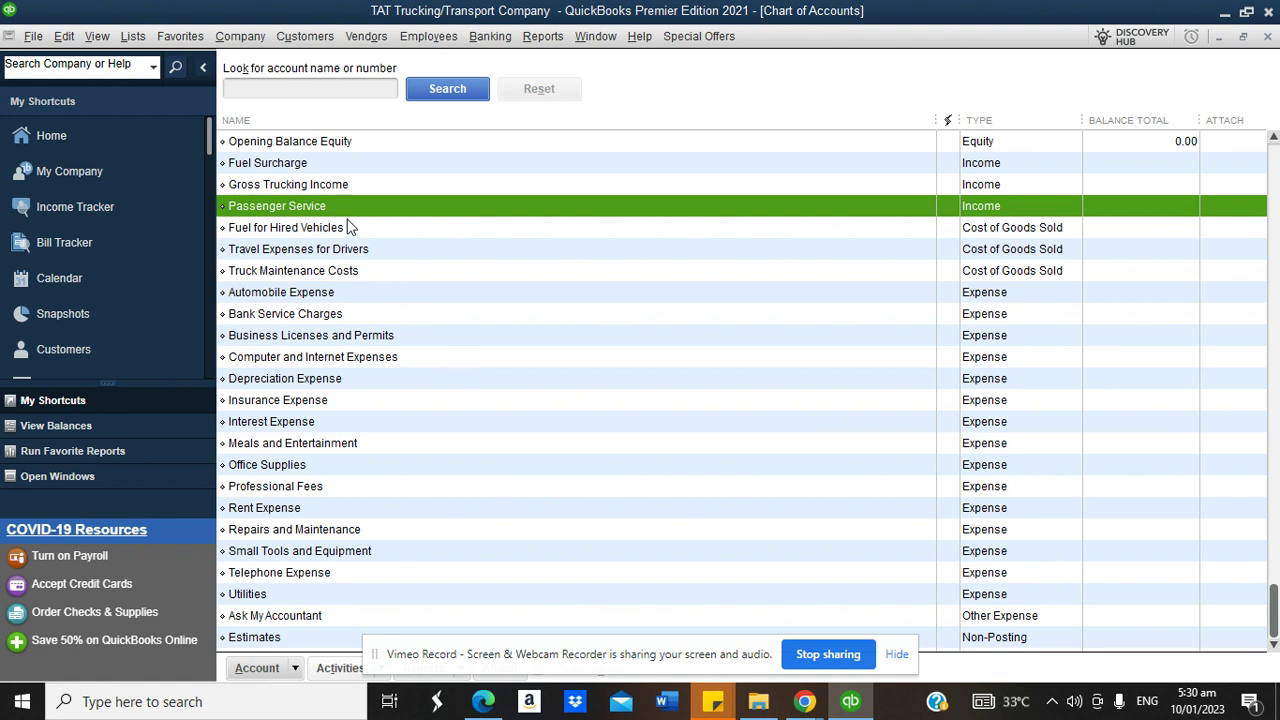
Compare the existing cost of goods sold accounts in QuickBooks with the direct cost line of the browser notepad outline
{"action": "mouse_move", "coordinate": [795, 705]}
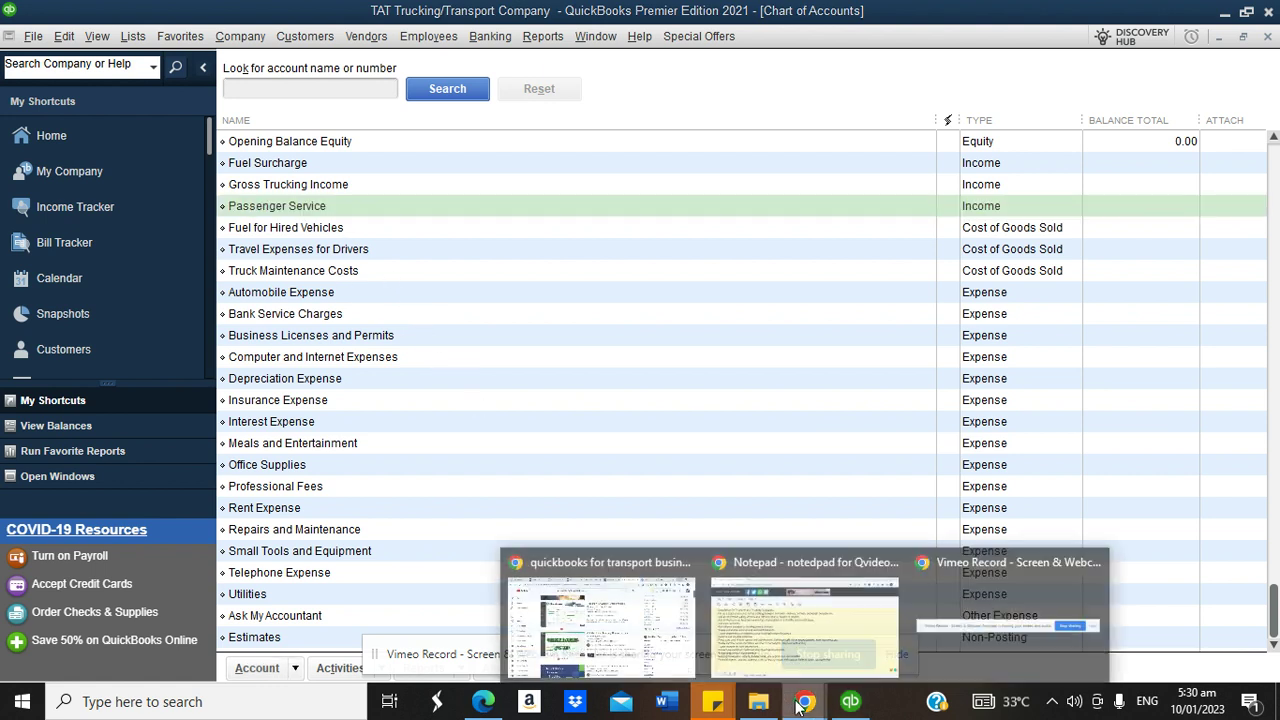
{"action": "left_click", "coordinate": [757, 633]}
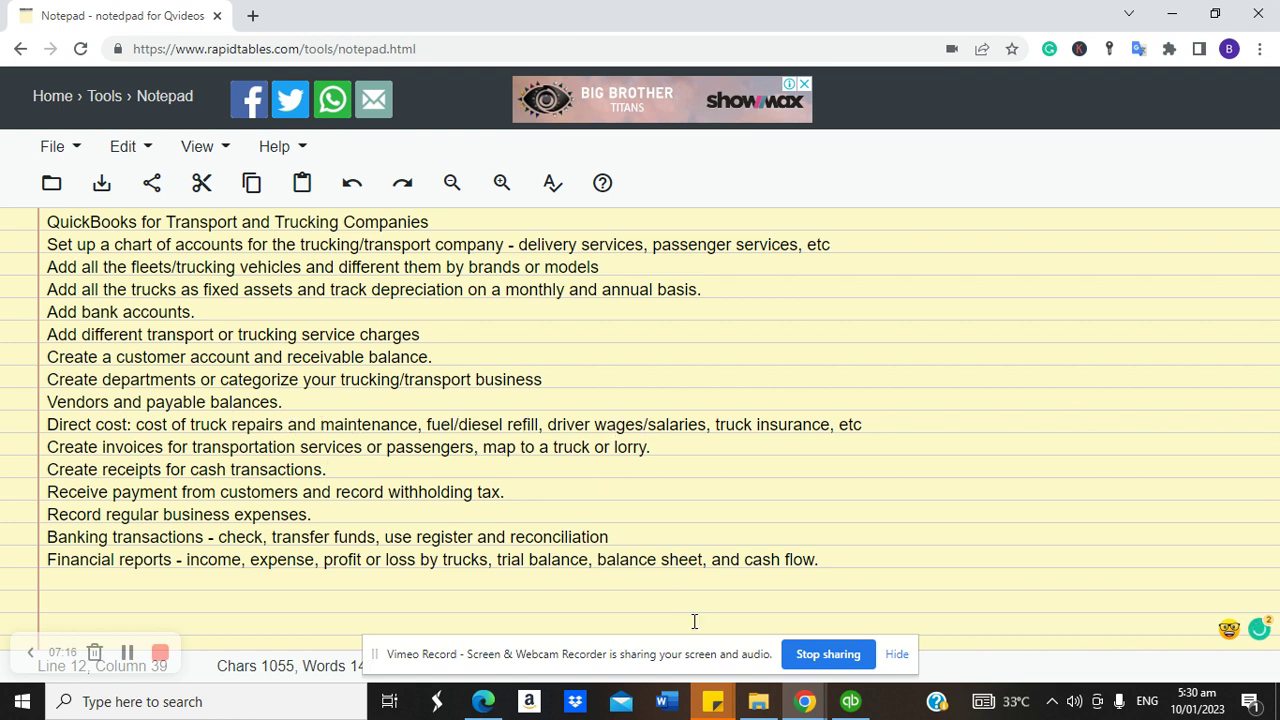
{"action": "left_click", "coordinate": [850, 701]}
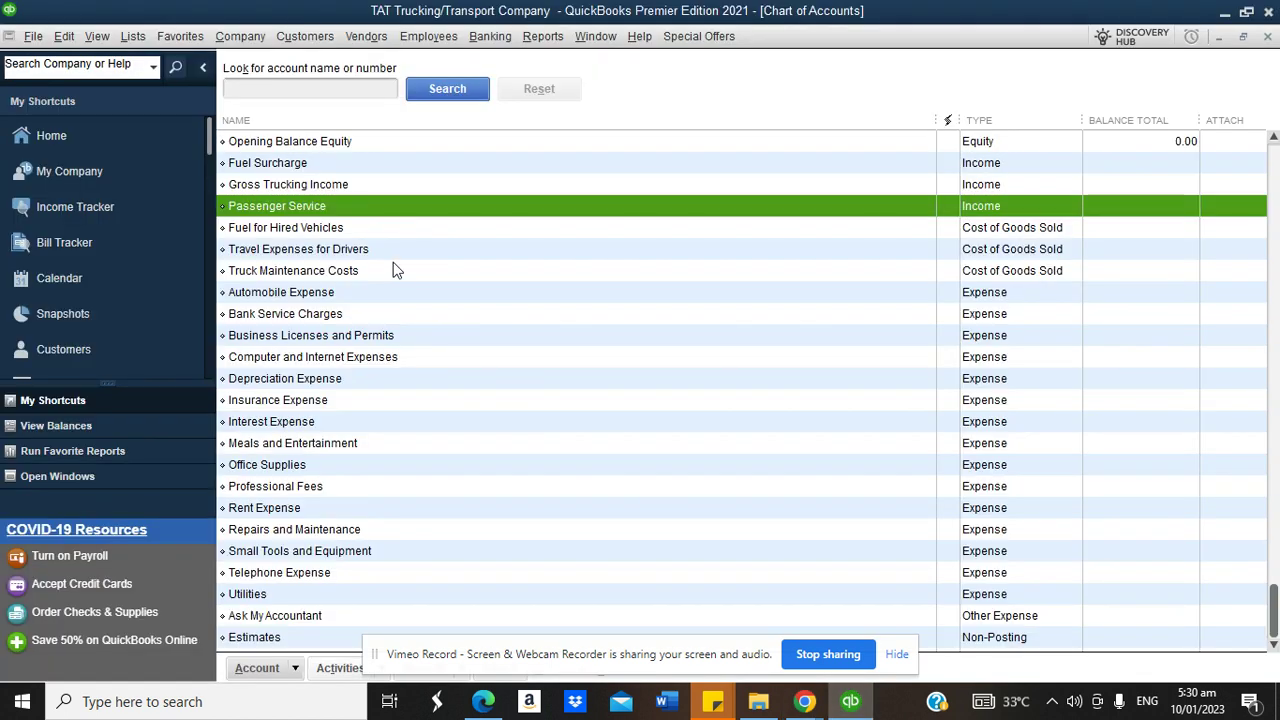
{"action": "left_click", "coordinate": [303, 271]}
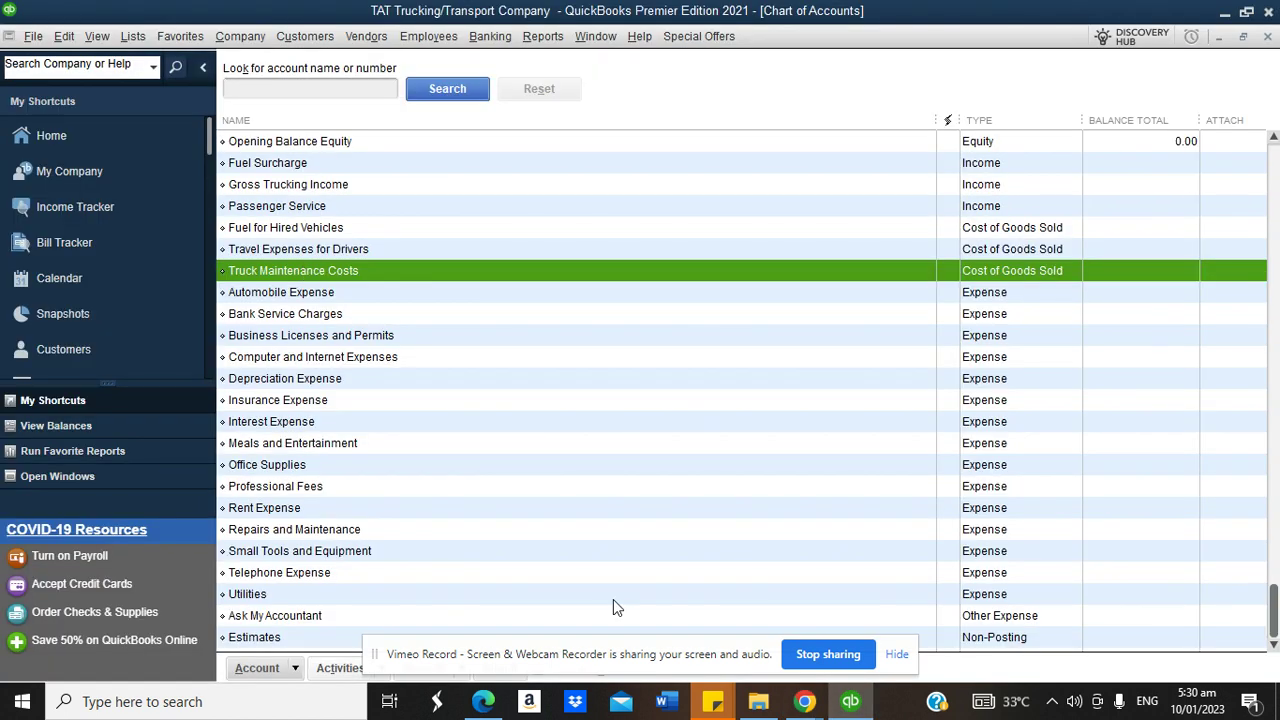
{"action": "left_click", "coordinate": [804, 701]}
{"action": "left_click", "coordinate": [774, 649]}
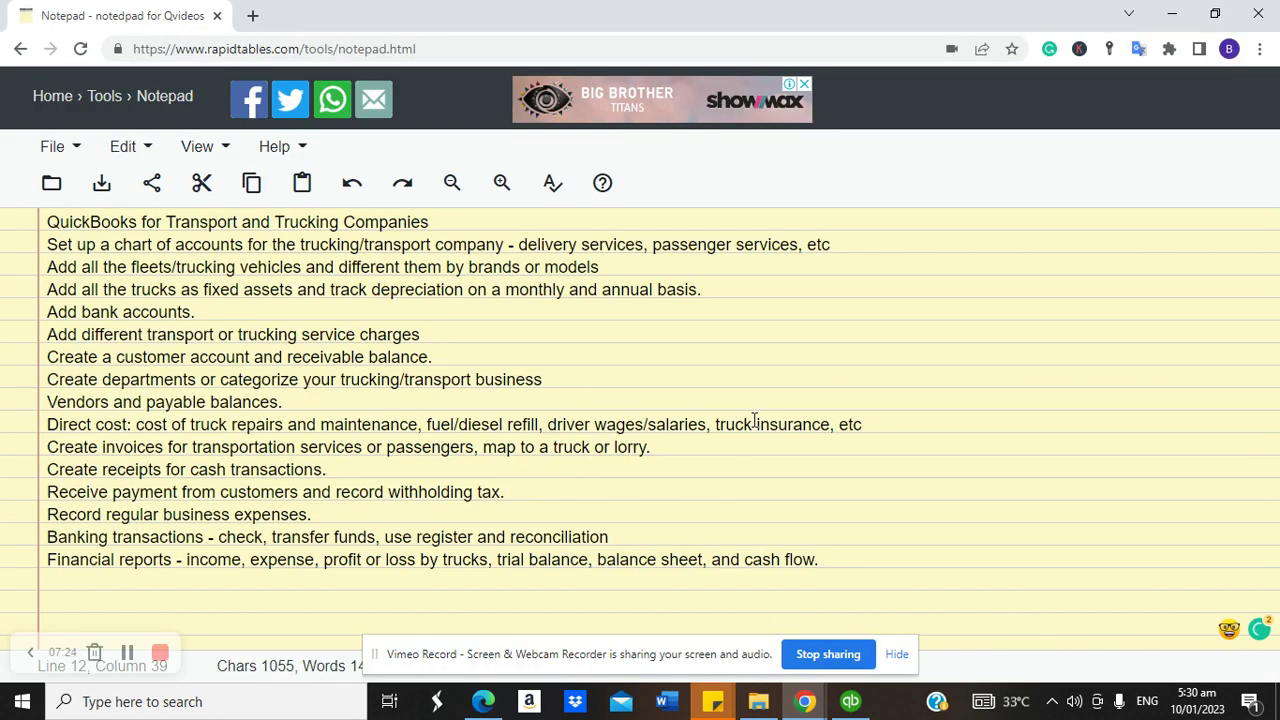
{"action": "mouse_move", "coordinate": [850, 708]}
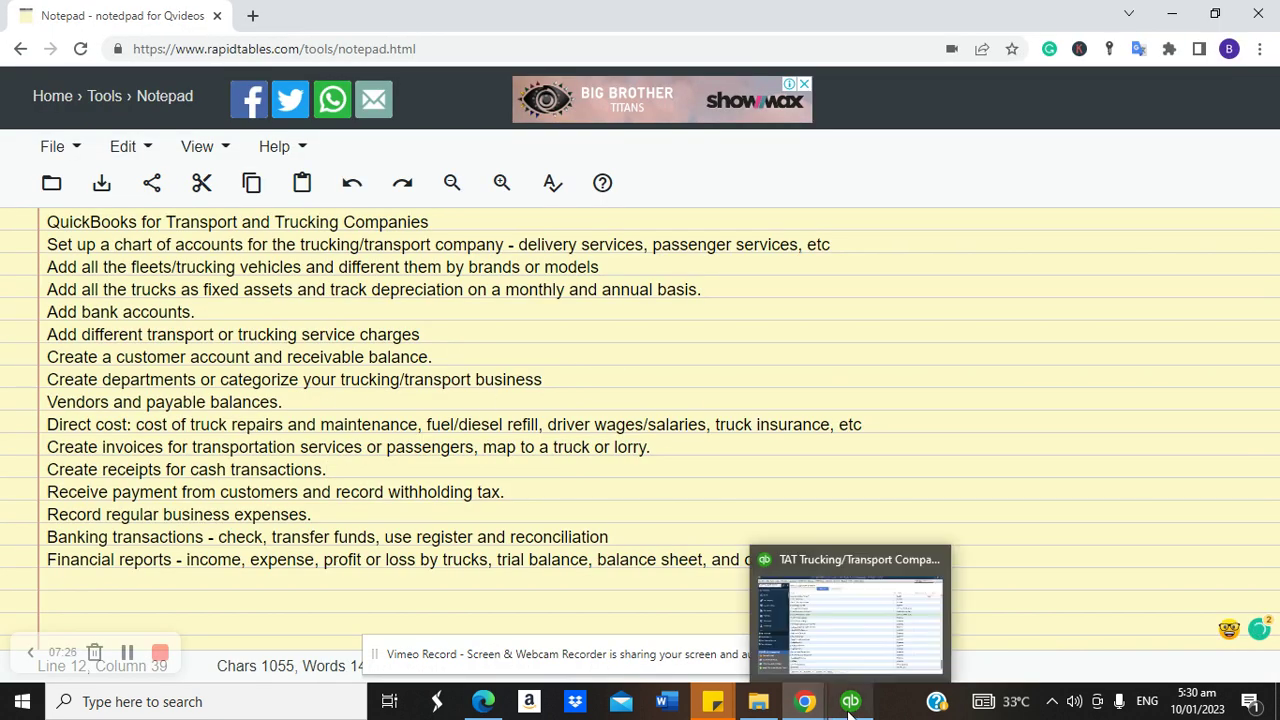
{"action": "left_click", "coordinate": [829, 651]}
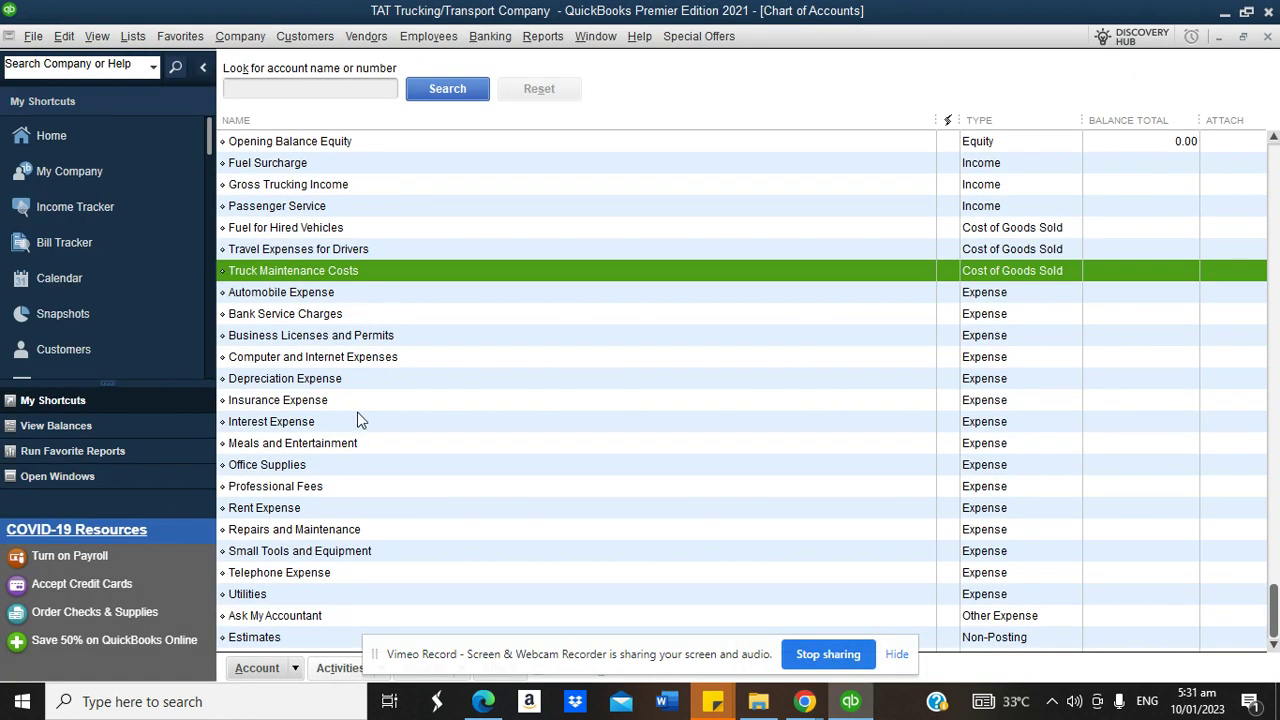
Begin a new account of type Cost of Goods Sold in the chart of accounts
{"action": "left_click", "coordinate": [272, 665]}
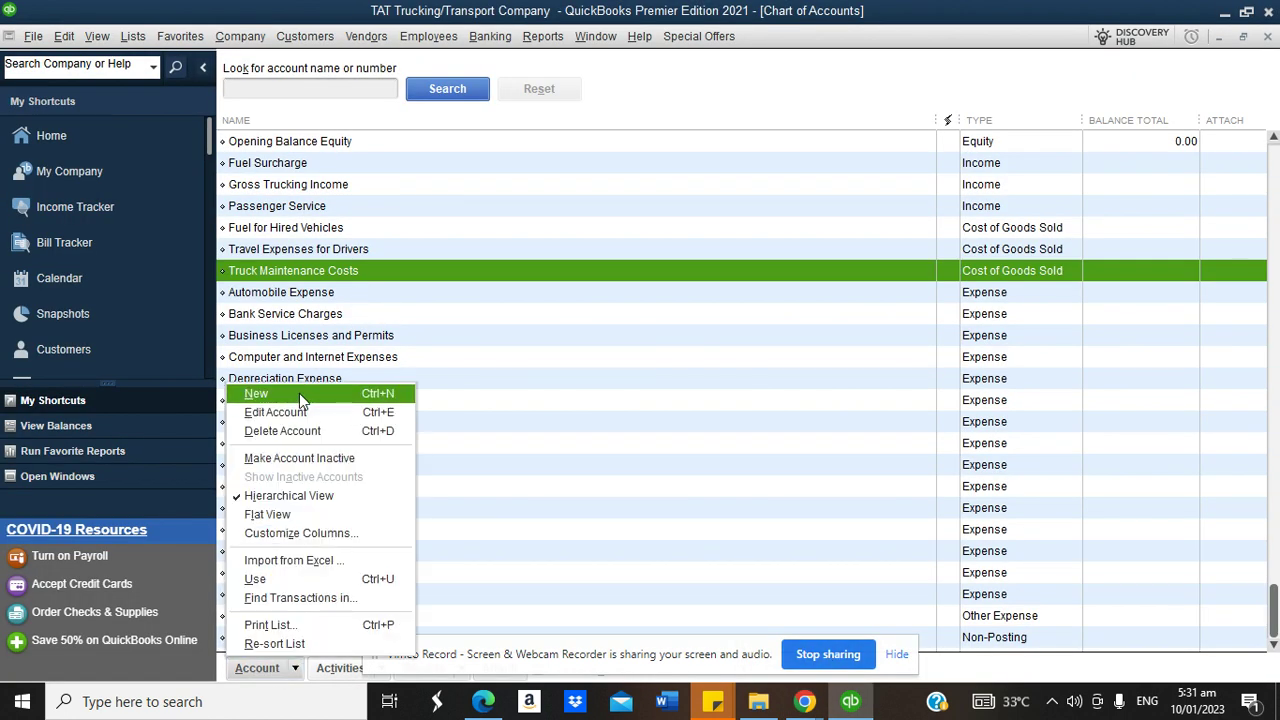
{"action": "left_click", "coordinate": [299, 393]}
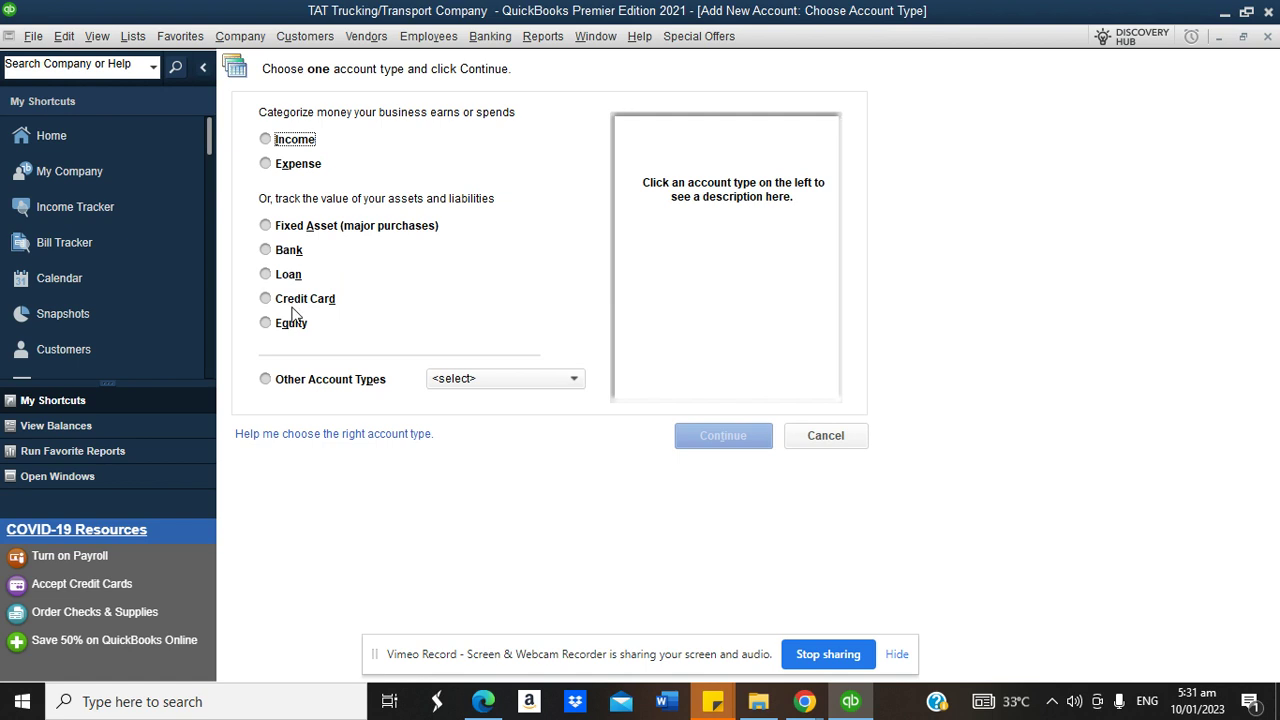
{"action": "left_click", "coordinate": [297, 380]}
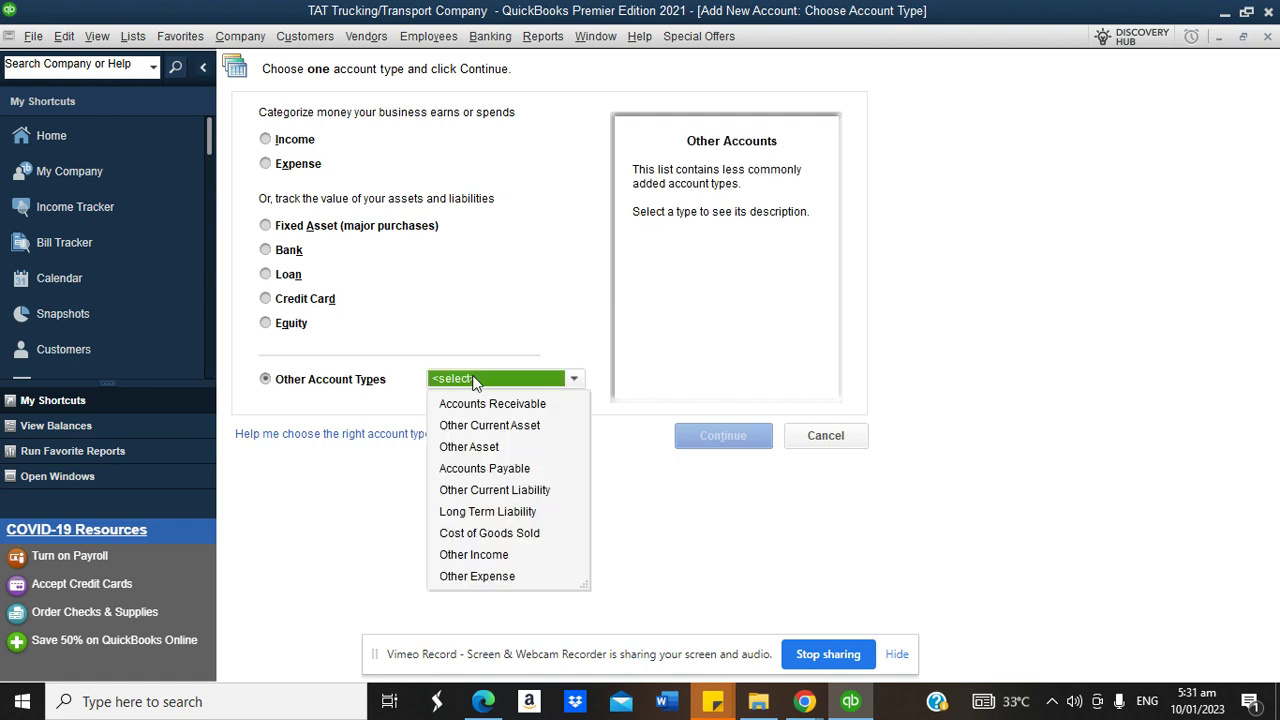
{"action": "left_click", "coordinate": [493, 532]}
{"action": "left_click", "coordinate": [706, 437]}
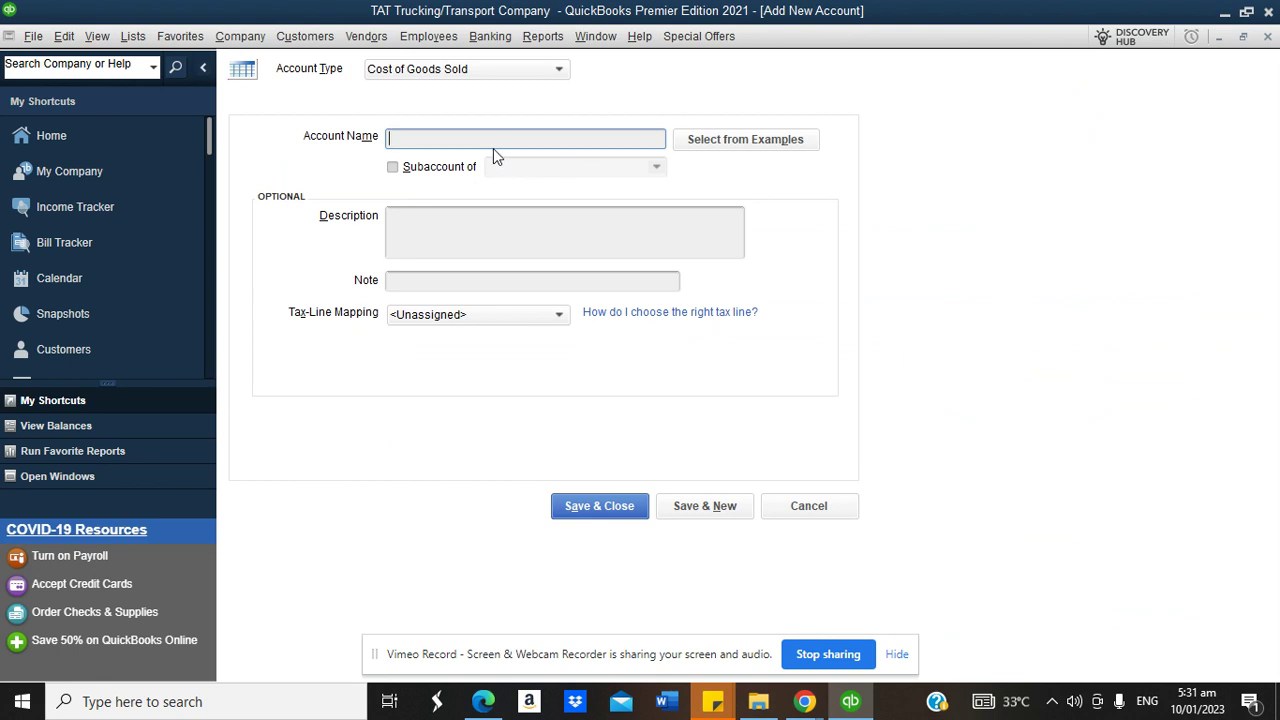
Name the new cost of goods sold account "Insurance Premium on Trucks" and save it
{"action": "type", "text": "T"}
{"action": "key", "text": "BackSpace"}
{"action": "type", "text": "Insurance o"}
{"action": "key", "text": "BackSpace"}
{"action": "type", "text": "Premium on Trucks"}
{"action": "left_click", "coordinate": [597, 507]}
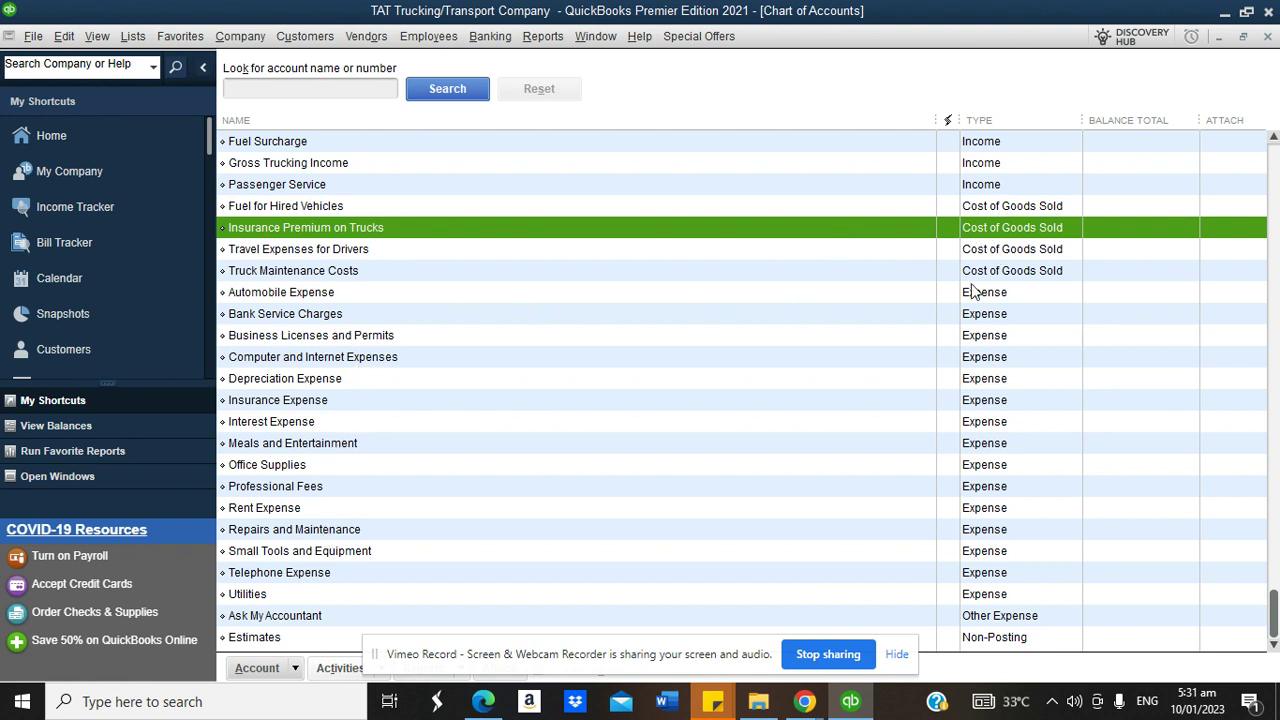
Check the outline in the browser notepad, then return to QuickBooks and open the Item List
{"action": "left_click", "coordinate": [795, 700]}
{"action": "left_click", "coordinate": [750, 635]}
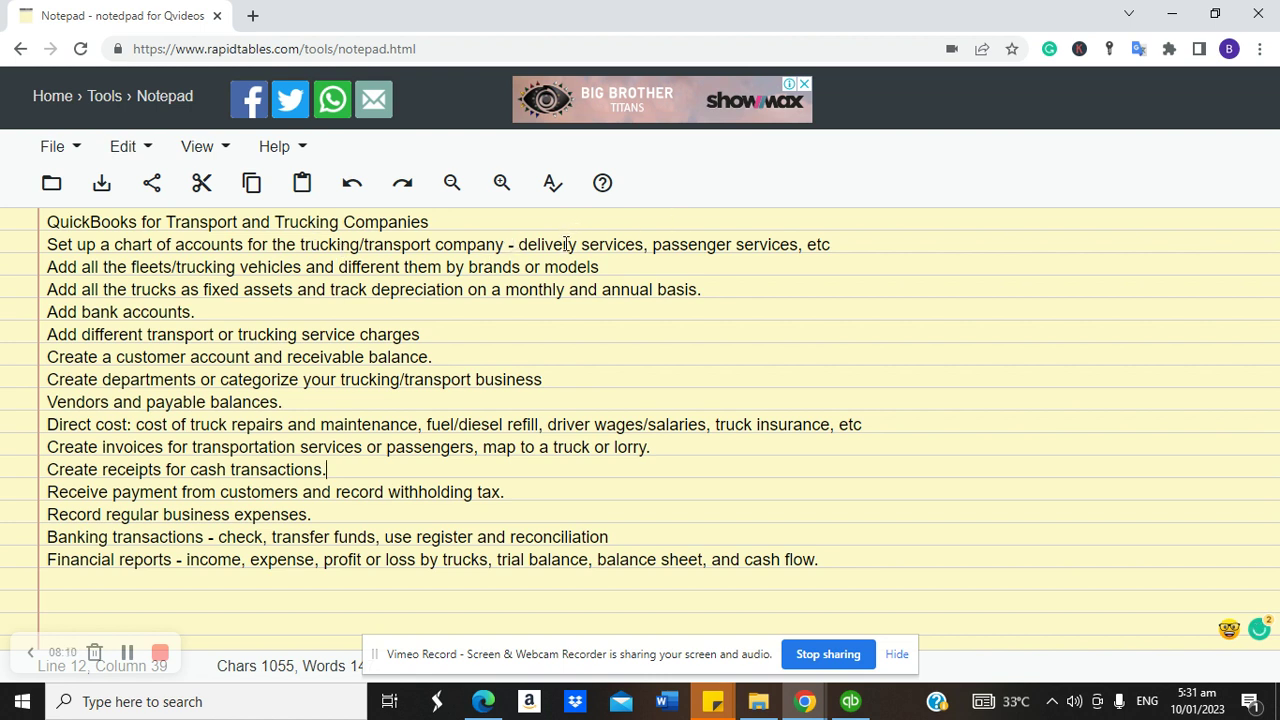
{"action": "left_click", "coordinate": [850, 702]}
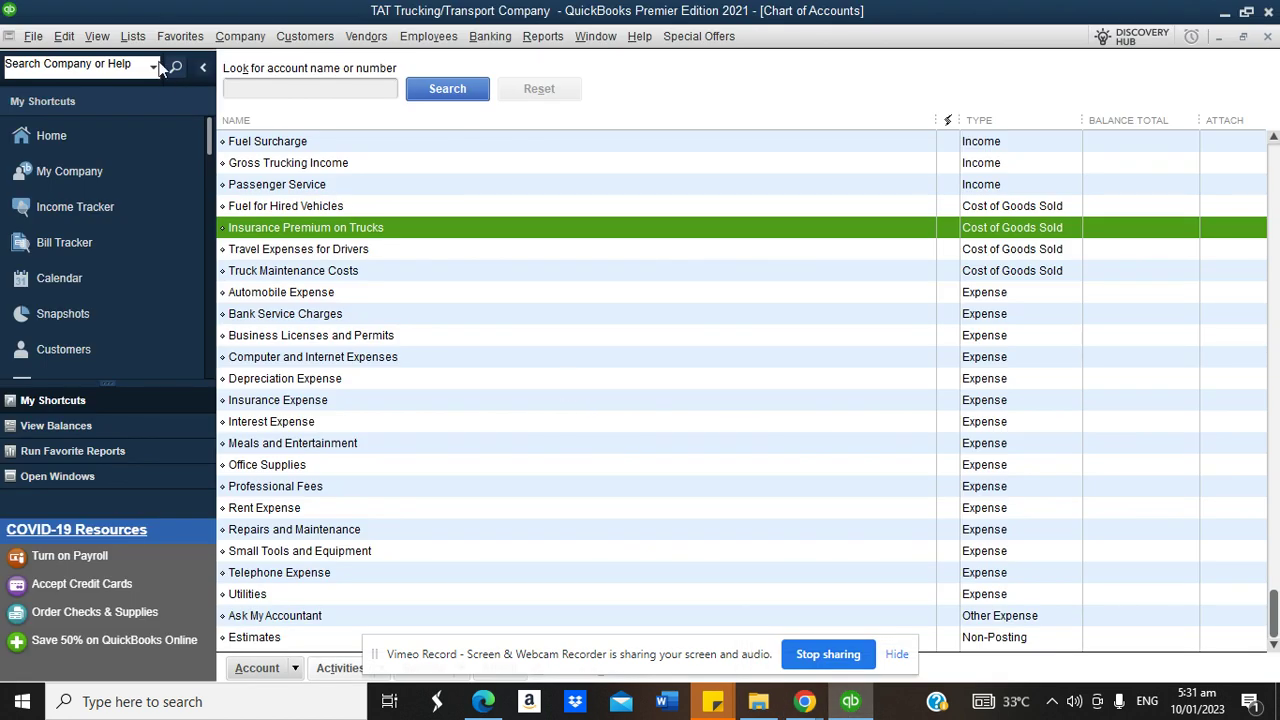
{"action": "left_click", "coordinate": [131, 40]}
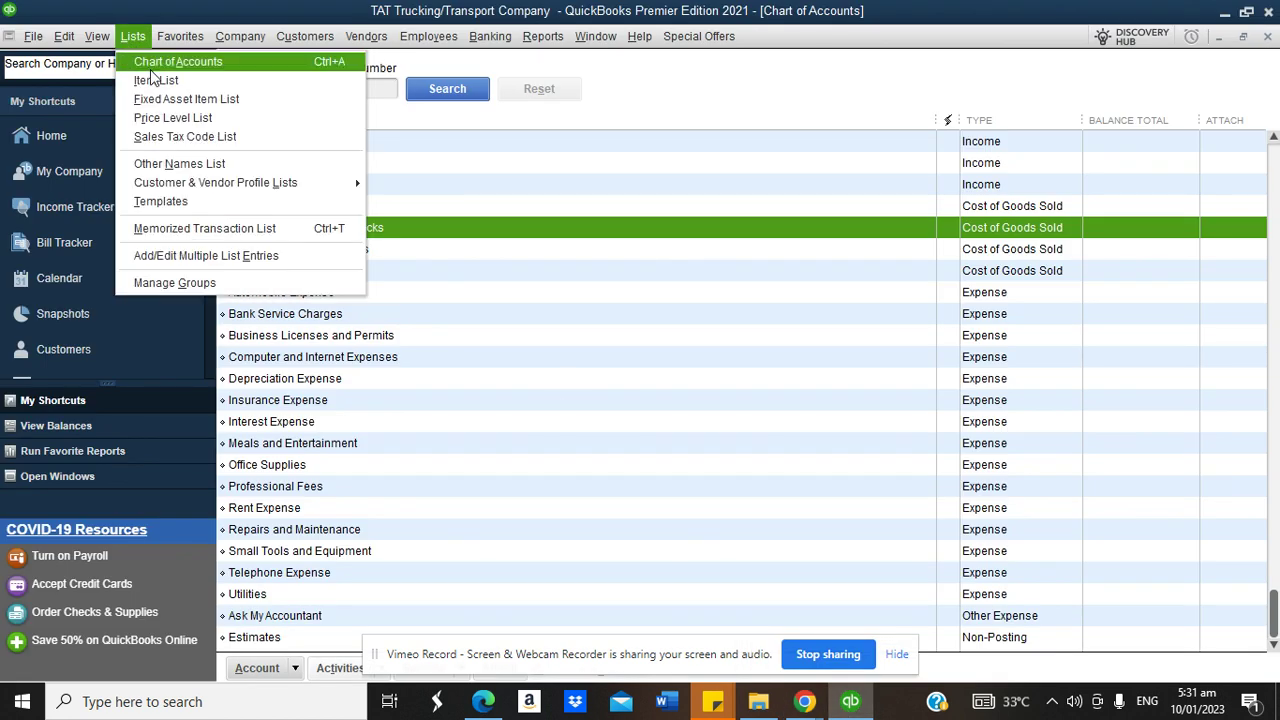
{"action": "left_click", "coordinate": [157, 83]}
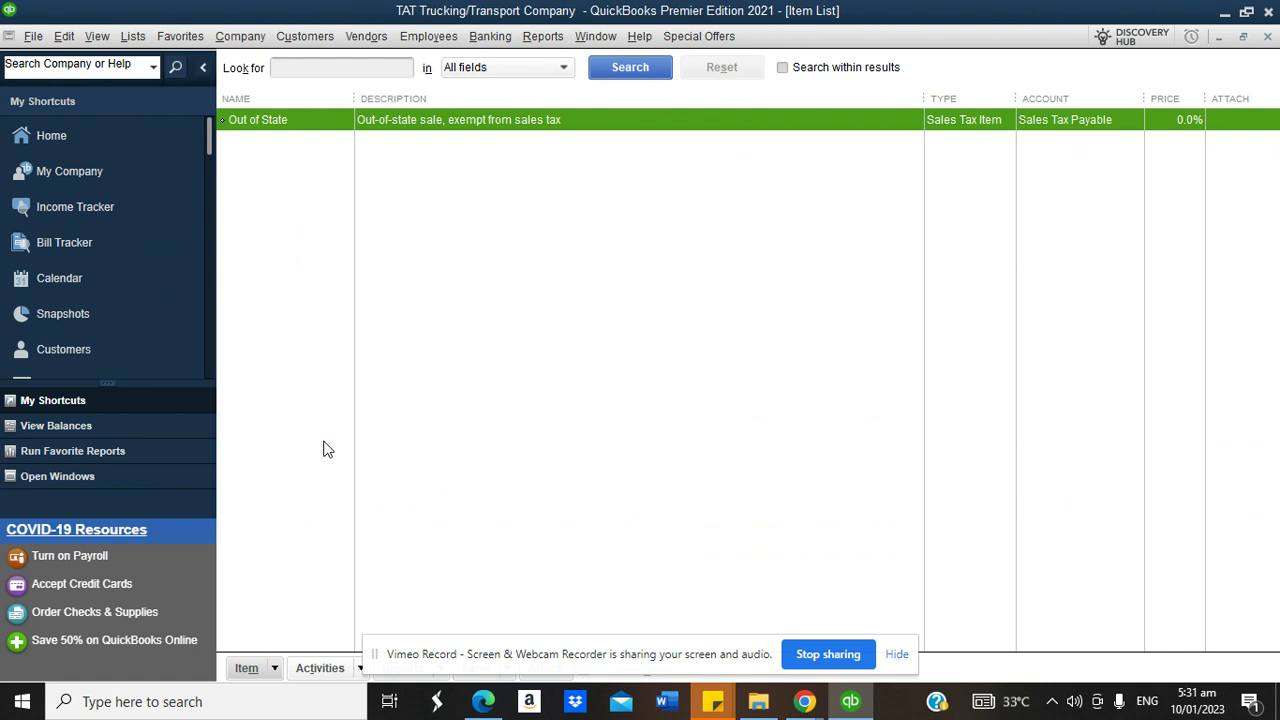
Create a Service item named "Trucking Services" linked to the Gross Trucking Income account and save it
{"action": "left_click", "coordinate": [277, 666]}
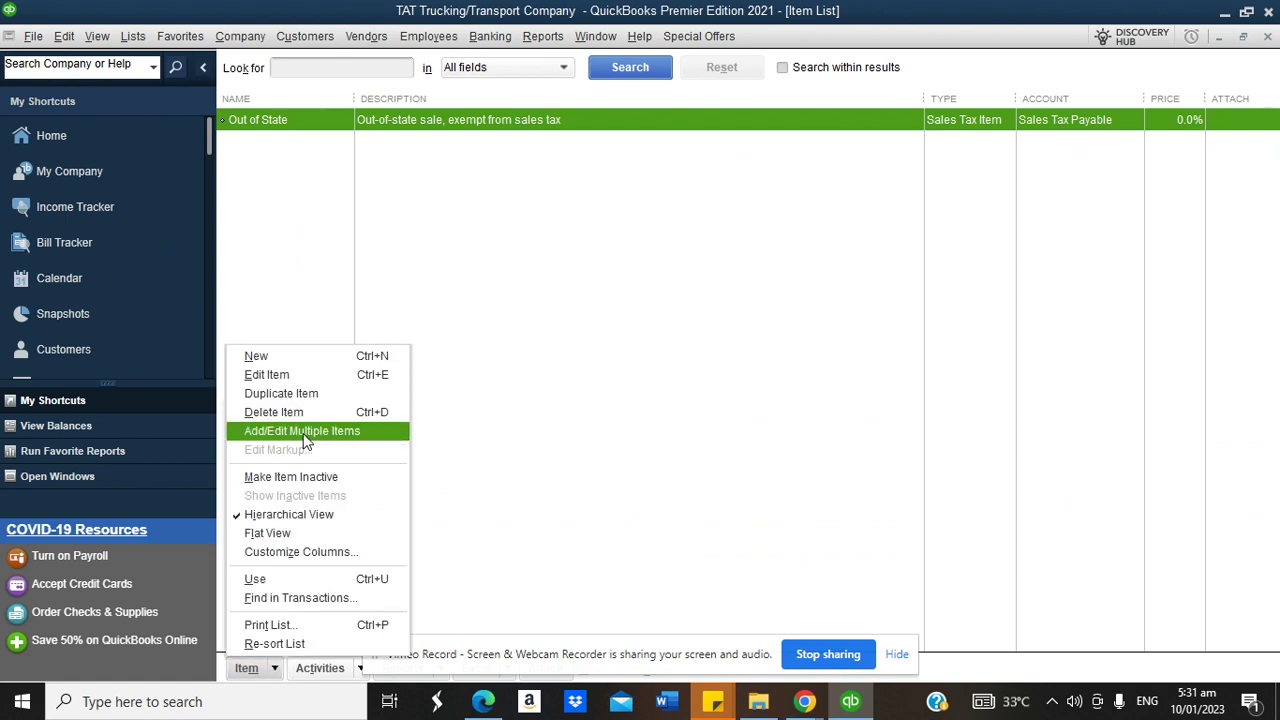
{"action": "left_click", "coordinate": [289, 361]}
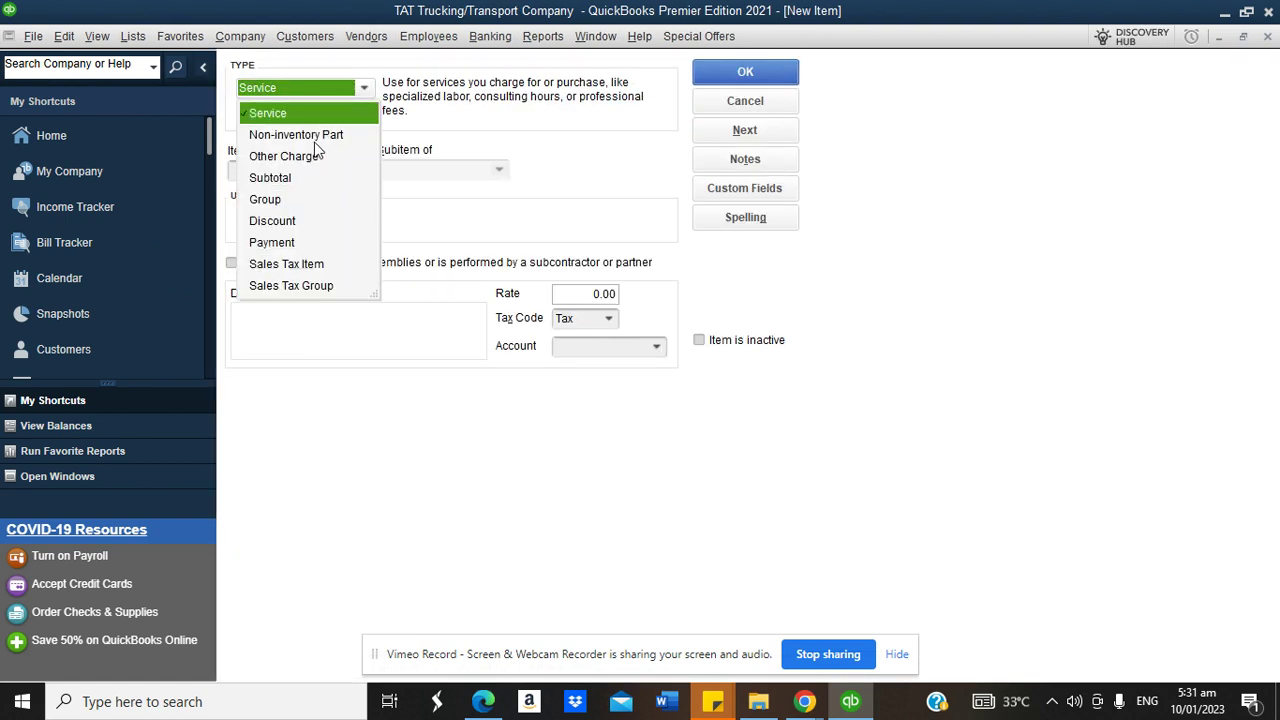
{"action": "left_click", "coordinate": [289, 115]}
{"action": "left_click", "coordinate": [287, 172]}
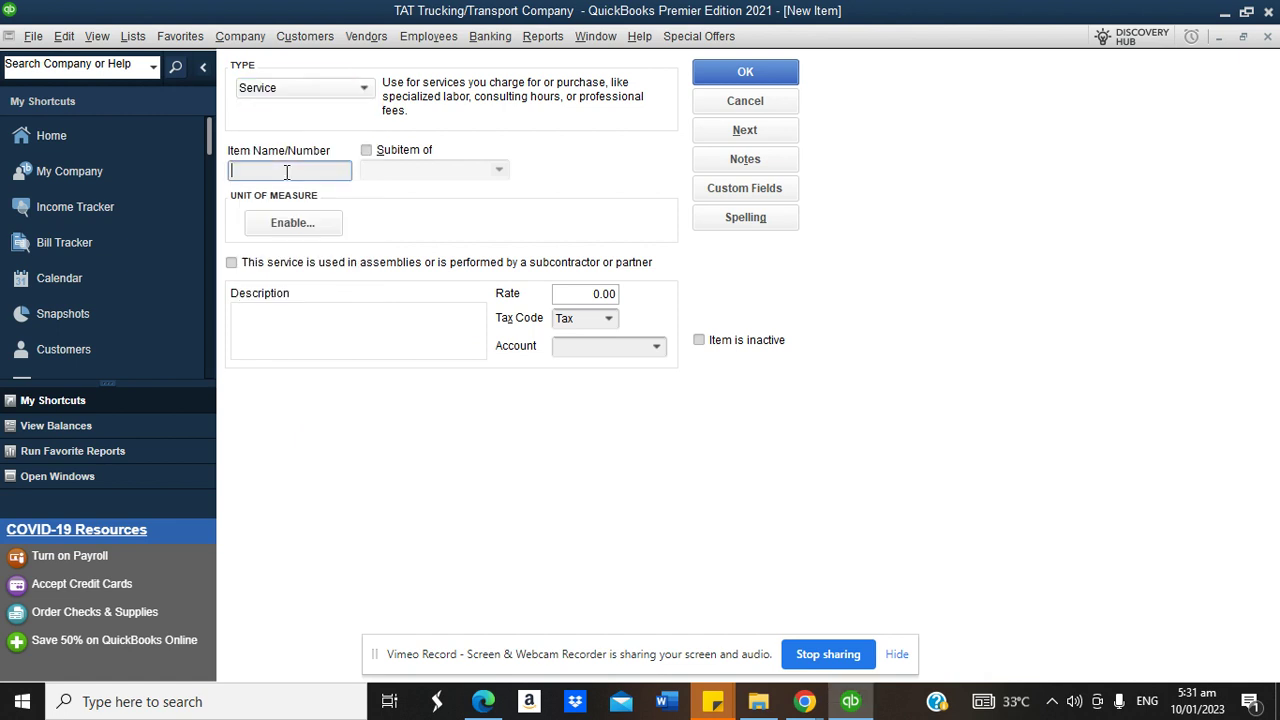
{"action": "type", "text": "Tu"}
{"action": "key", "text": "BackSpace"}
{"action": "type", "text": "rucking Services"}
{"action": "left_click", "coordinate": [656, 348]}
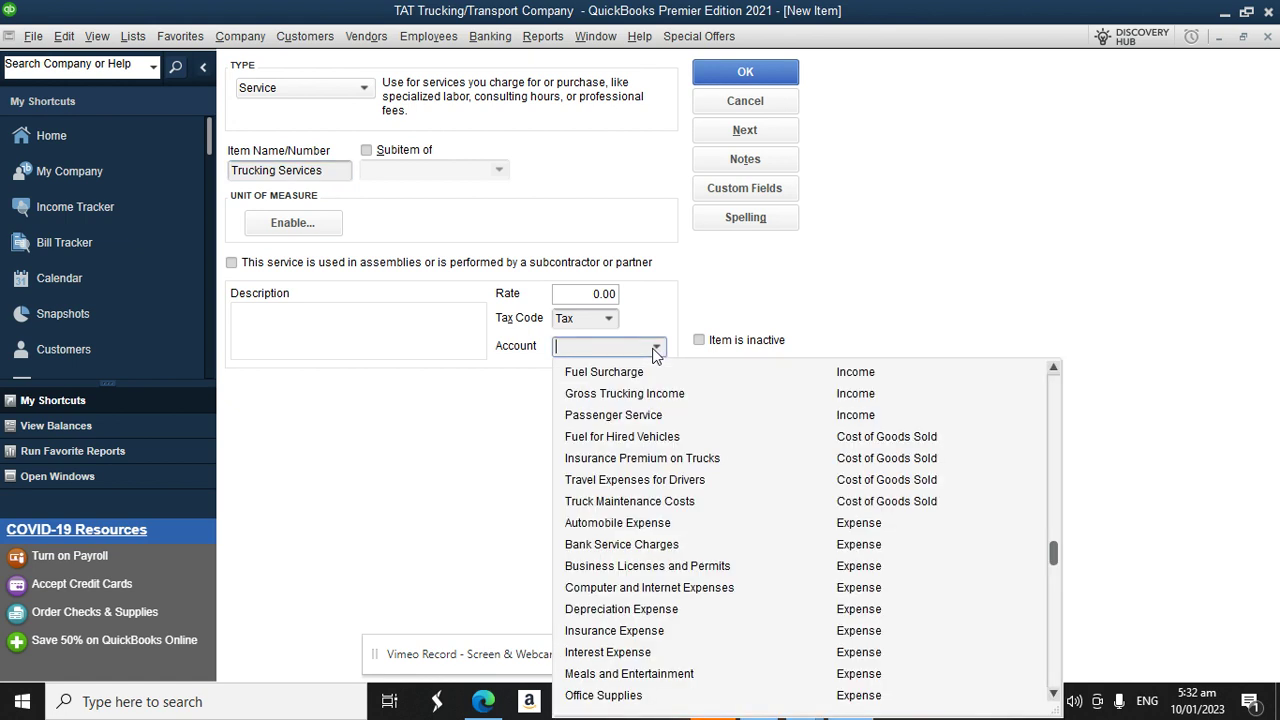
{"action": "left_click", "coordinate": [631, 397]}
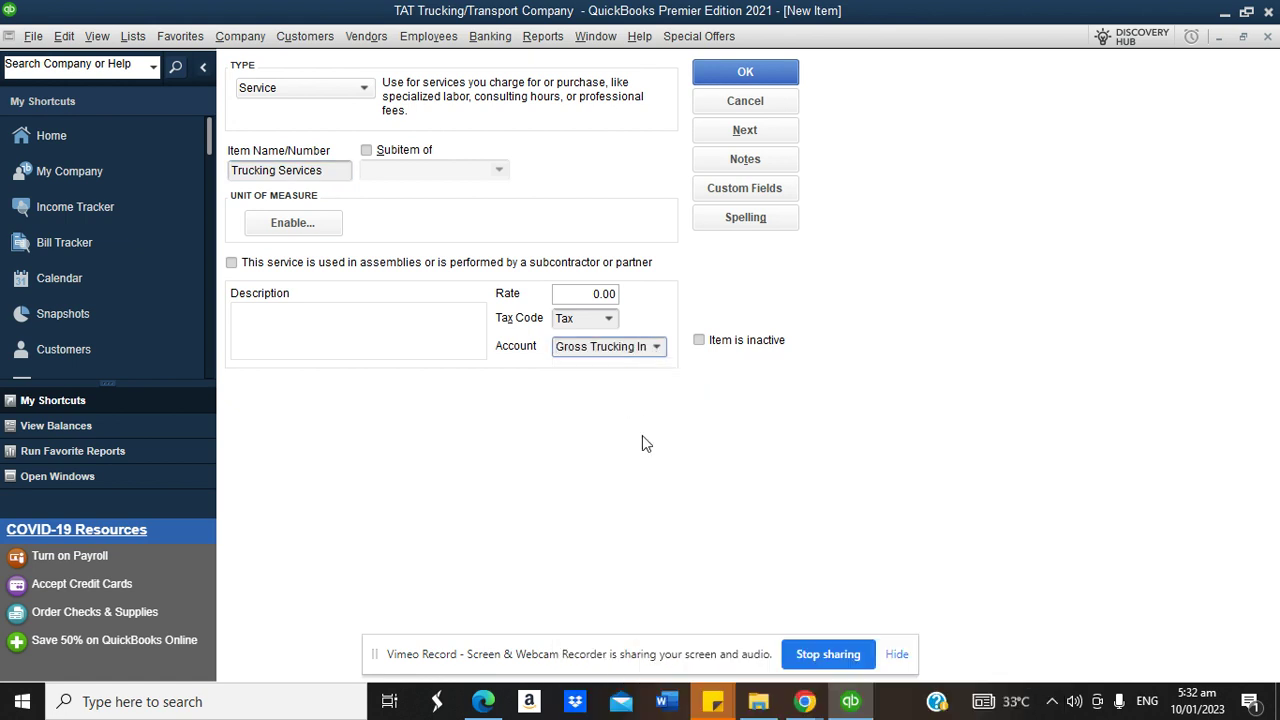
{"action": "left_click", "coordinate": [762, 130]}
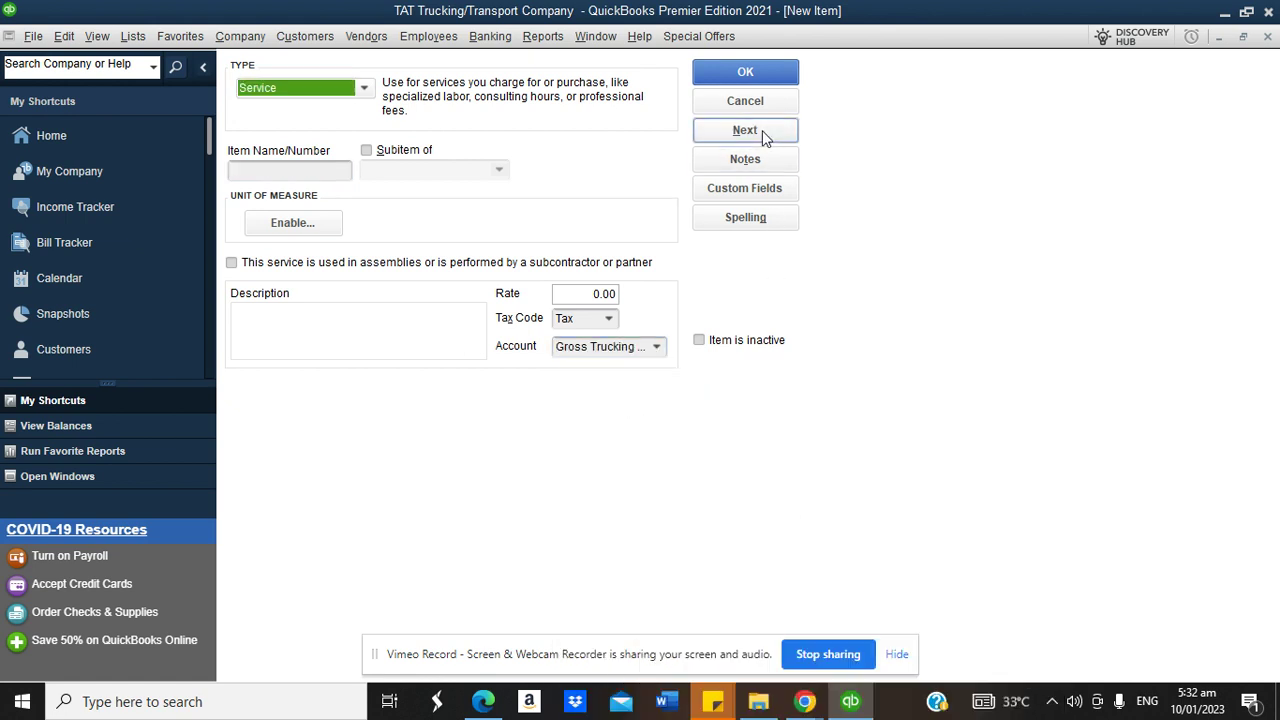
Add a second Service item named "Passenger Service" linked to the Passenger Service income account, and return to the Item List
{"action": "left_click", "coordinate": [298, 175]}
{"action": "type", "text": "Passenger"}
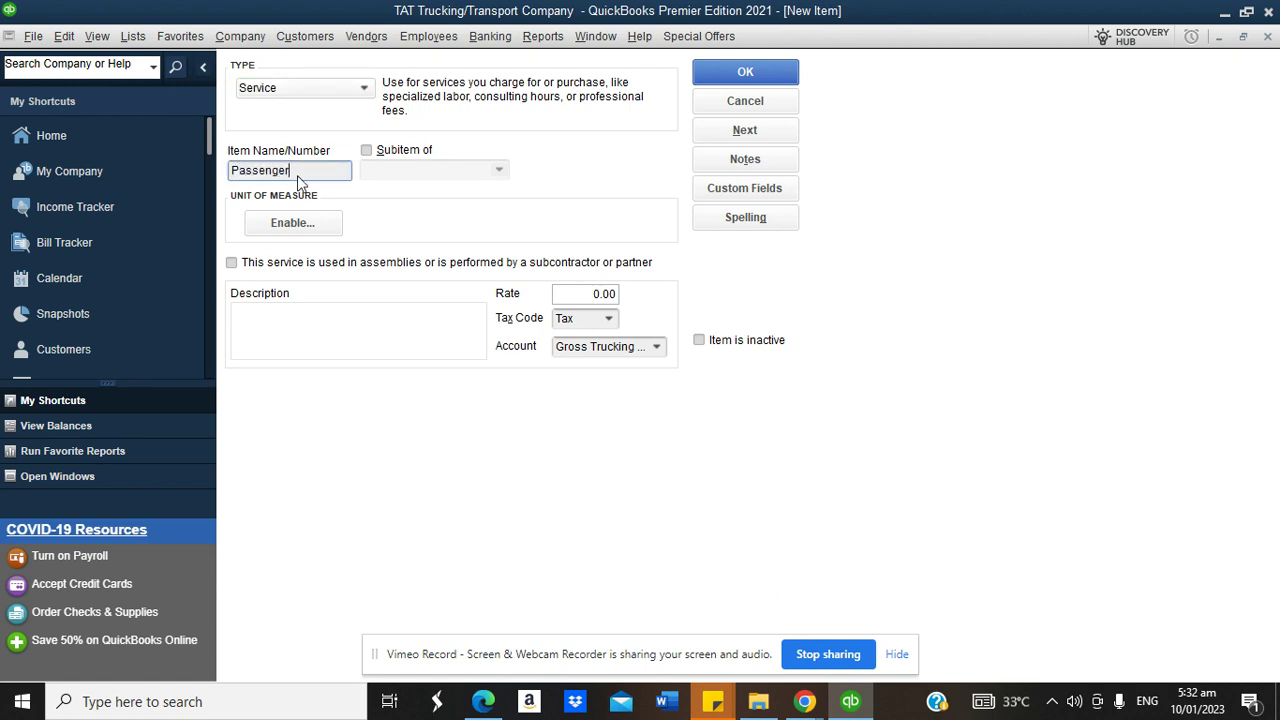
{"action": "type", "text": " Service"}
{"action": "left_click", "coordinate": [657, 347]}
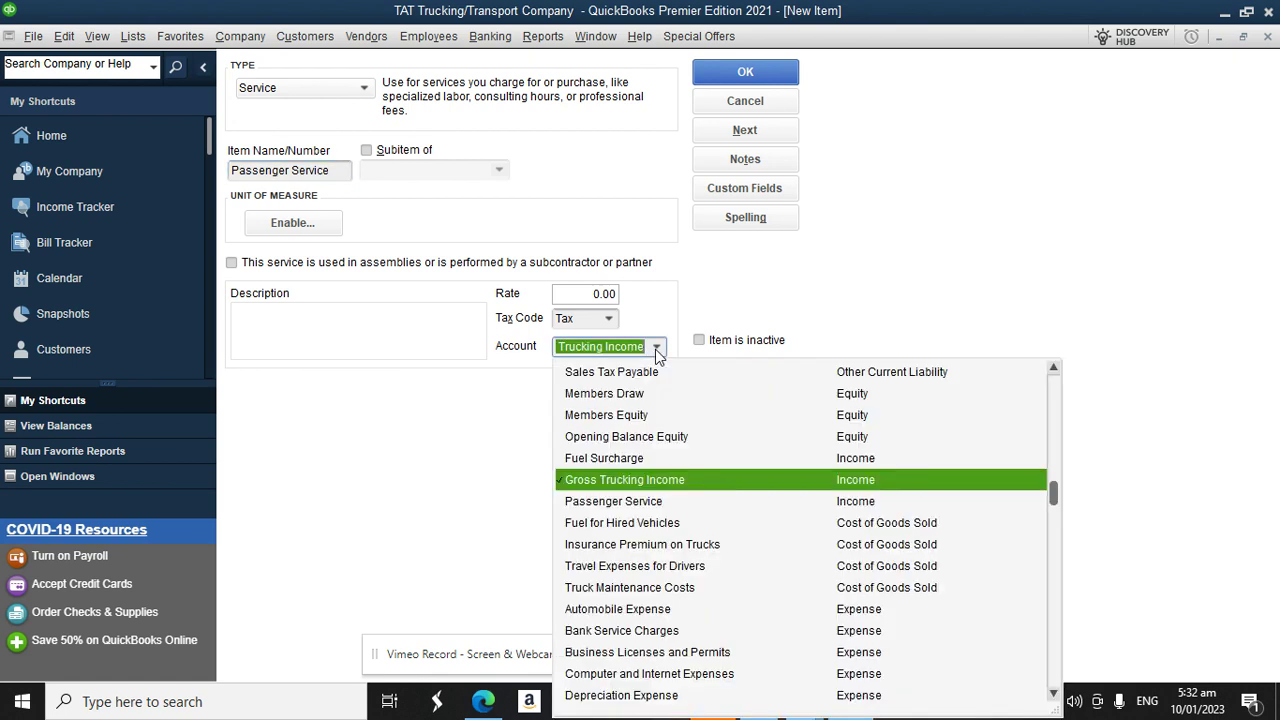
{"action": "key", "text": "Down"}
{"action": "key", "text": "Return"}
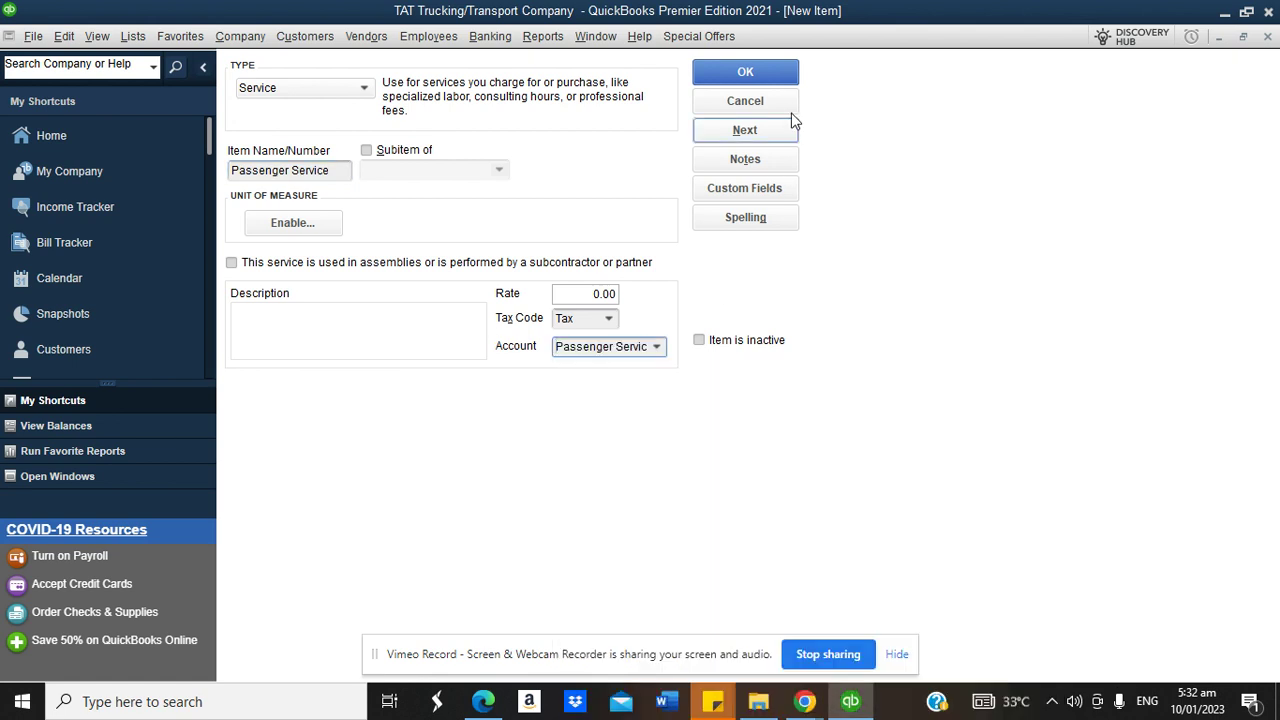
{"action": "left_click", "coordinate": [788, 72]}
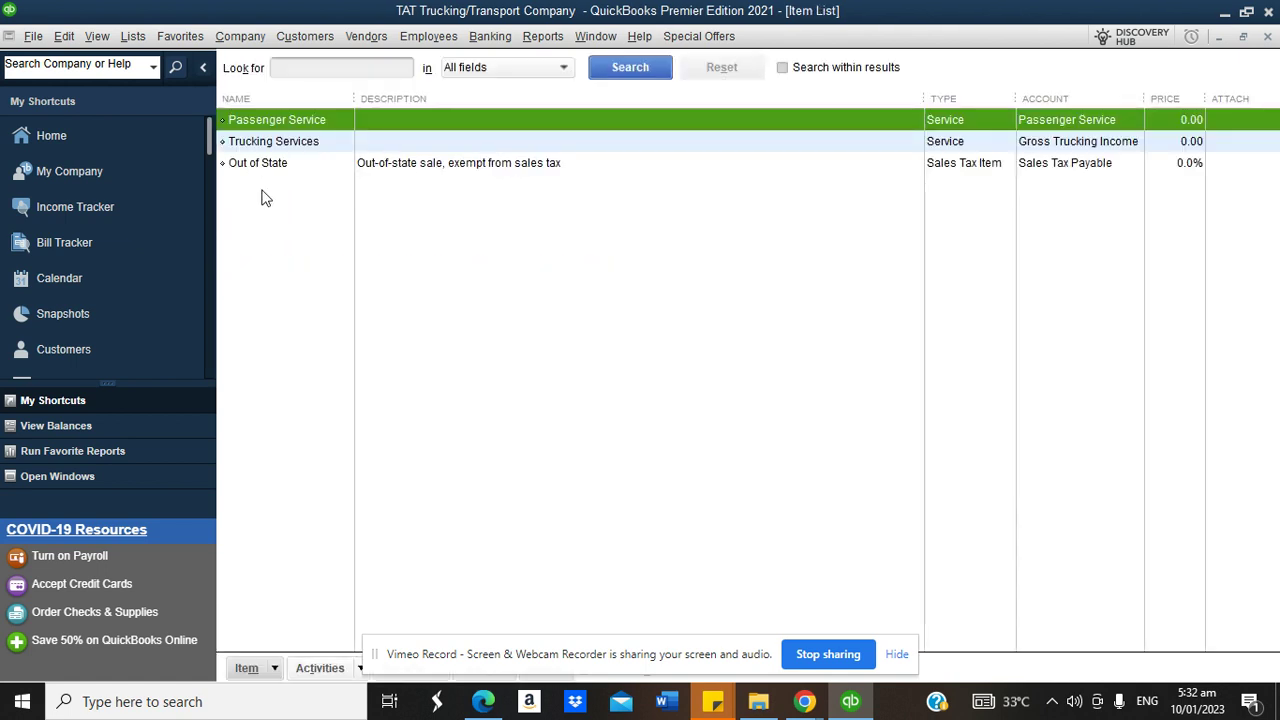
Review the Item List and check the remaining tasks of the outline in the browser notepad before returning to QuickBooks
{"action": "left_click", "coordinate": [133, 37]}
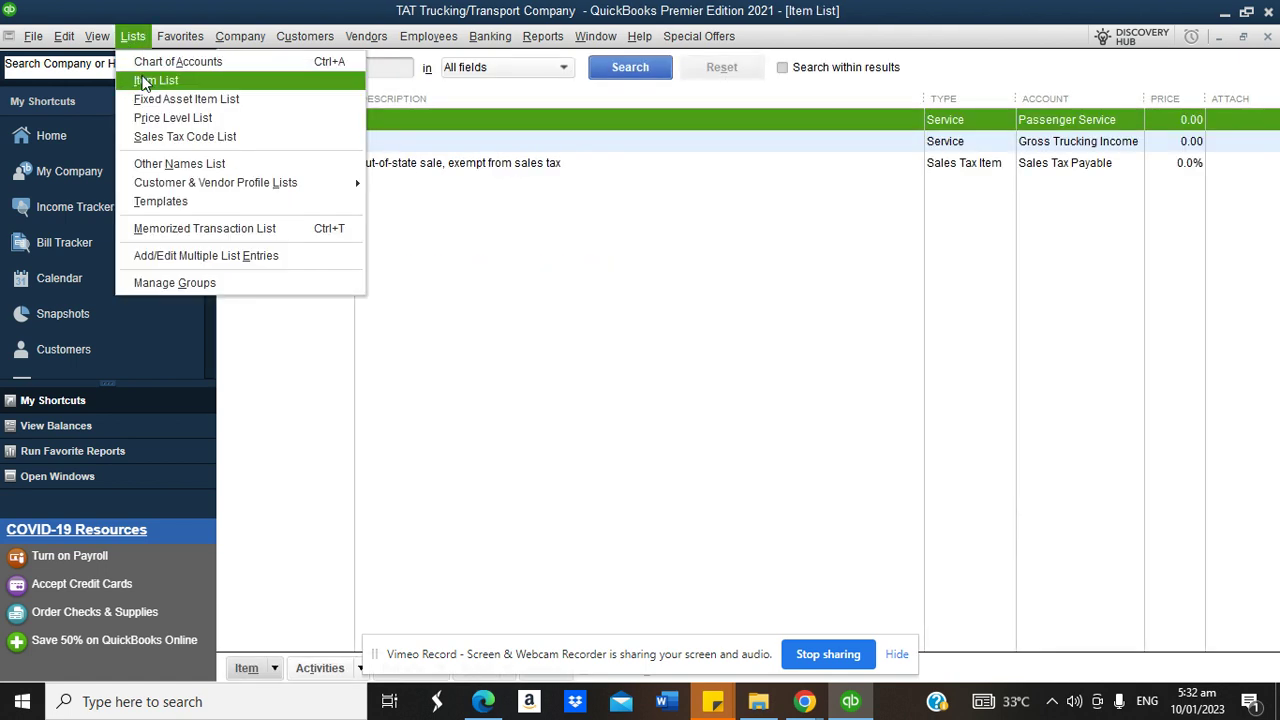
{"action": "left_click", "coordinate": [142, 77]}
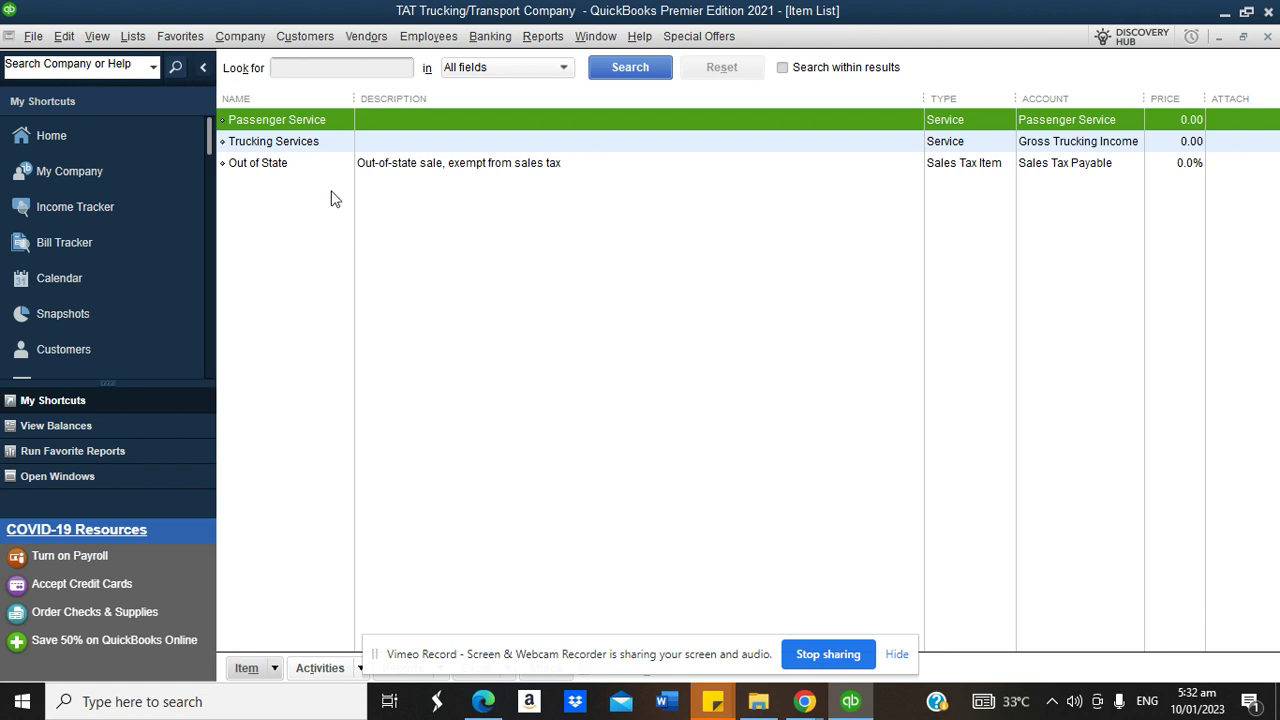
{"action": "left_click", "coordinate": [805, 701]}
{"action": "left_click", "coordinate": [770, 617]}
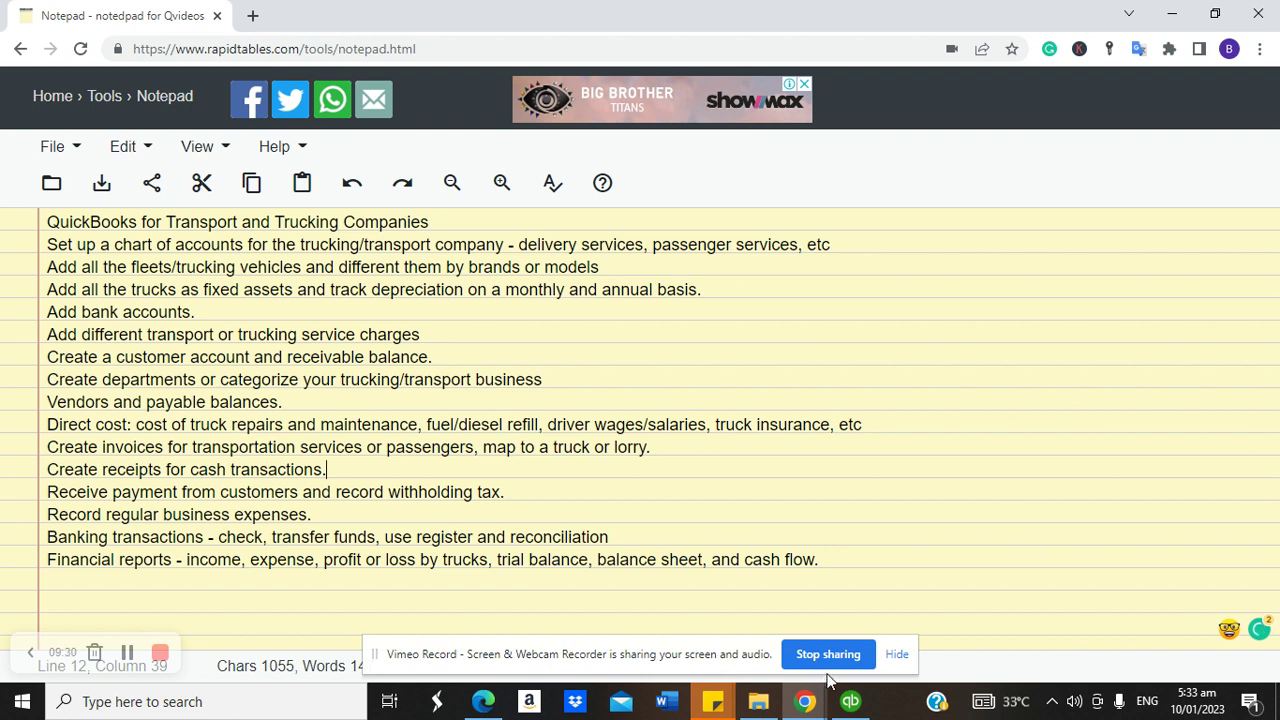
{"action": "mouse_move", "coordinate": [849, 705]}
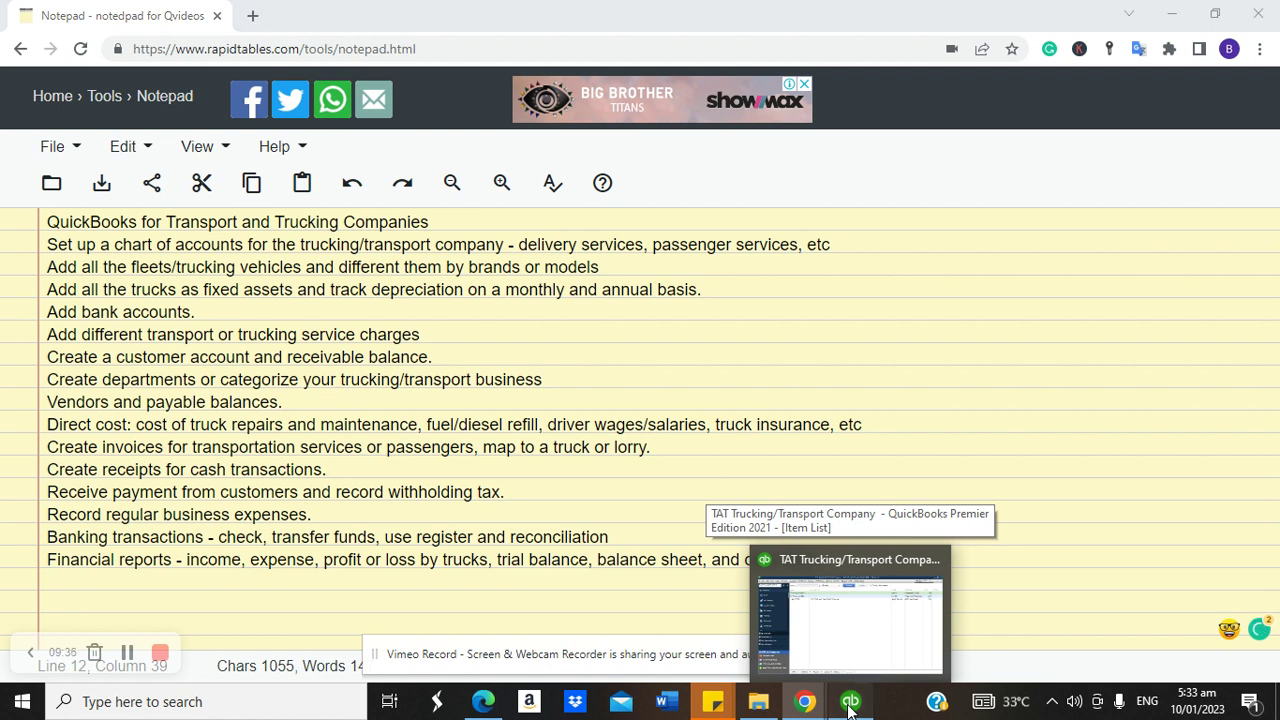
{"action": "left_click", "coordinate": [849, 705]}
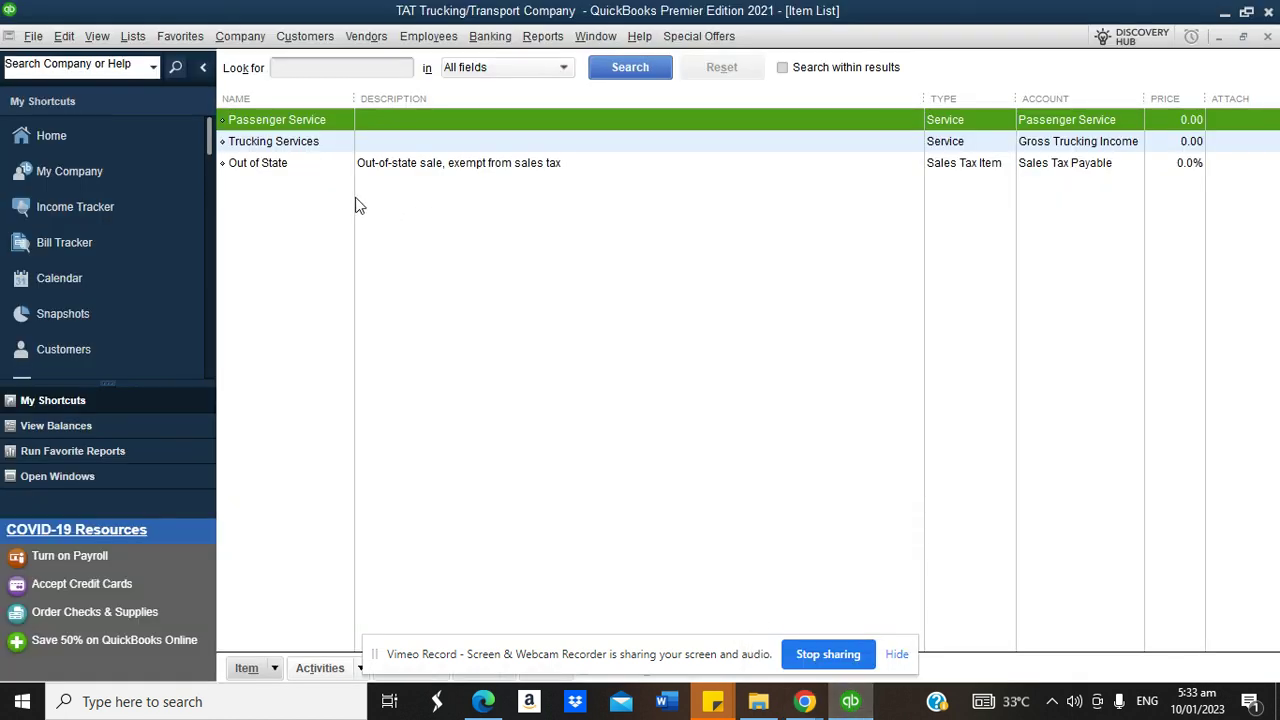
{"action": "left_click", "coordinate": [317, 209]}
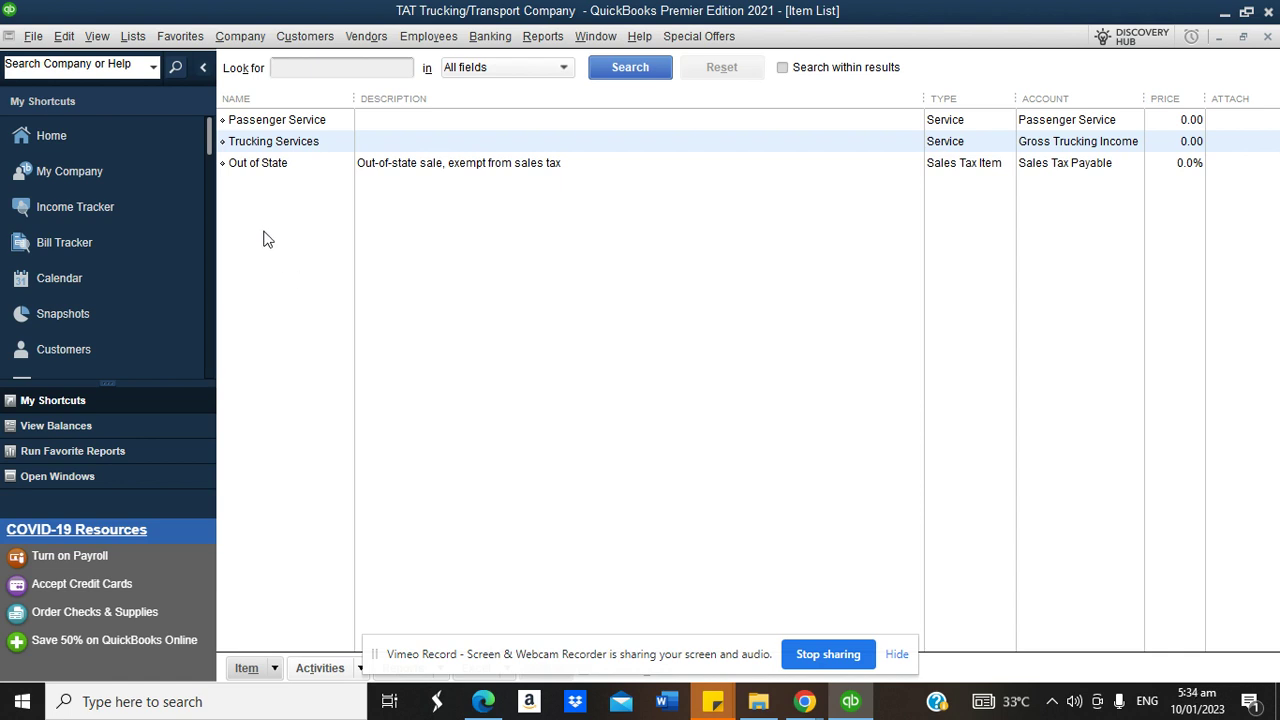
{"action": "left_click", "coordinate": [136, 37]}
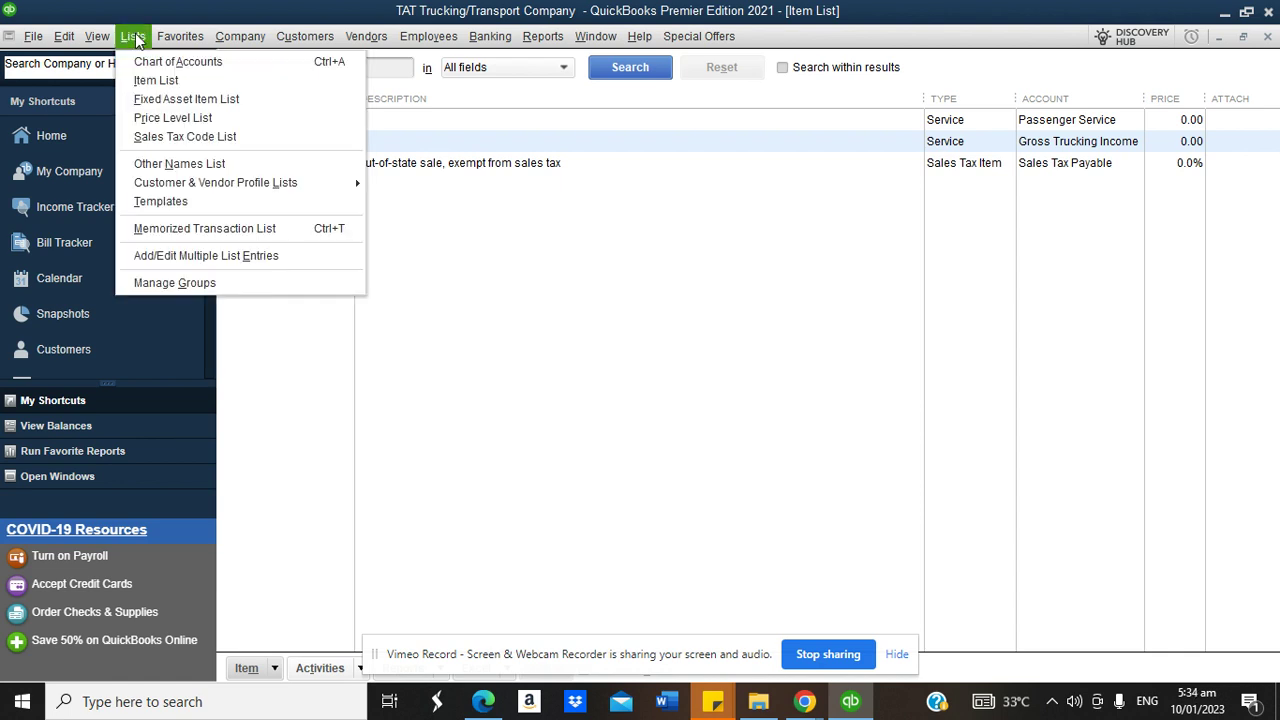
{"action": "left_click", "coordinate": [475, 238]}
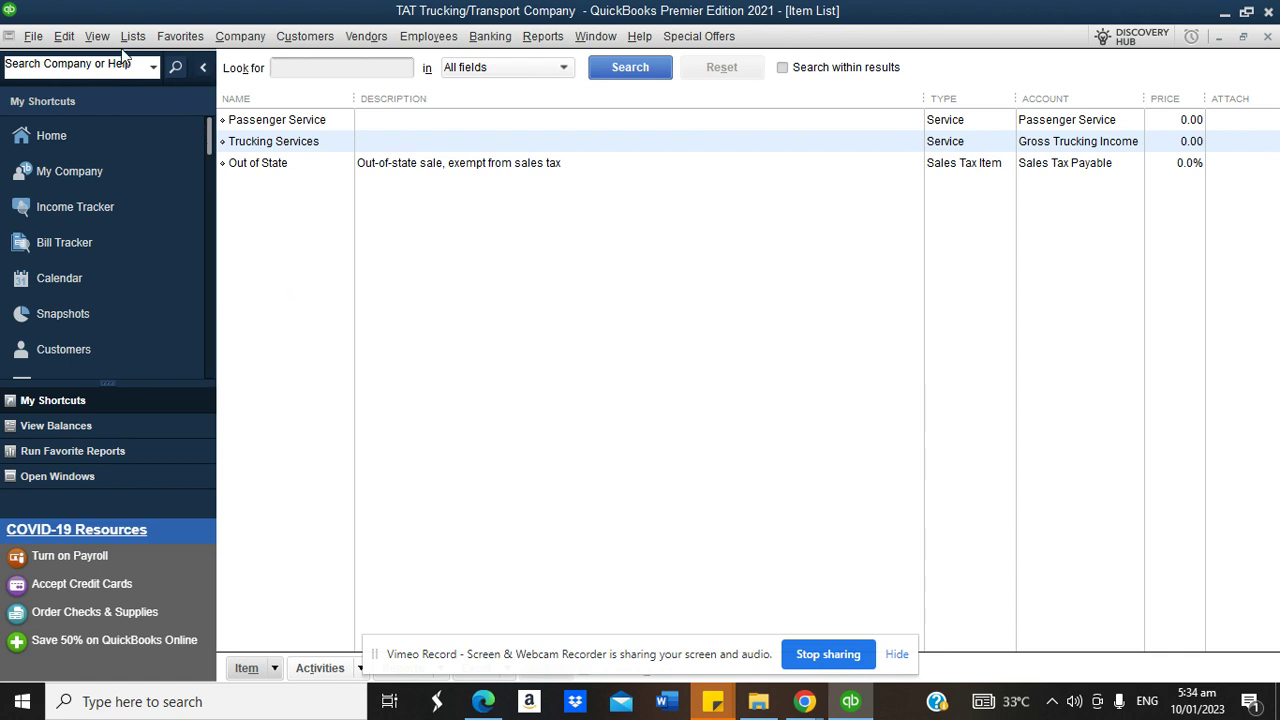
Turn on class tracking for transactions, with the prompt to assign classes, in the company-wide Accounting preferences
{"action": "left_click", "coordinate": [60, 36]}
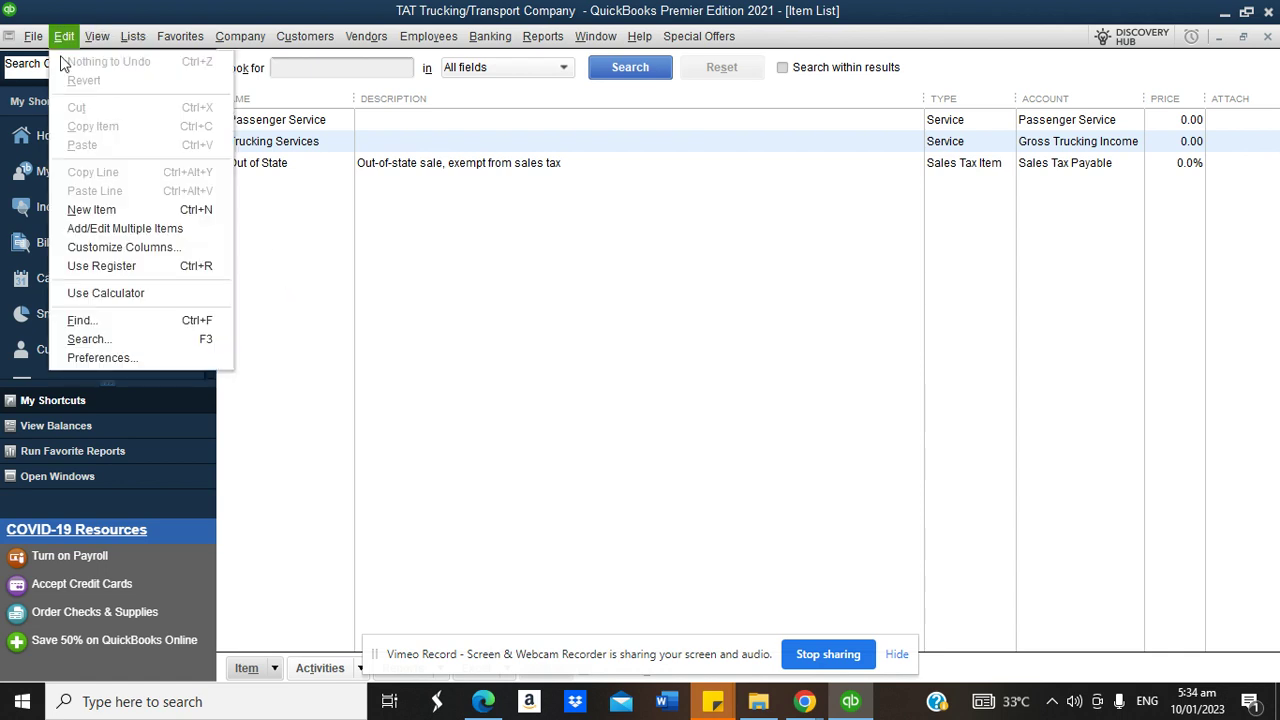
{"action": "left_click", "coordinate": [108, 357]}
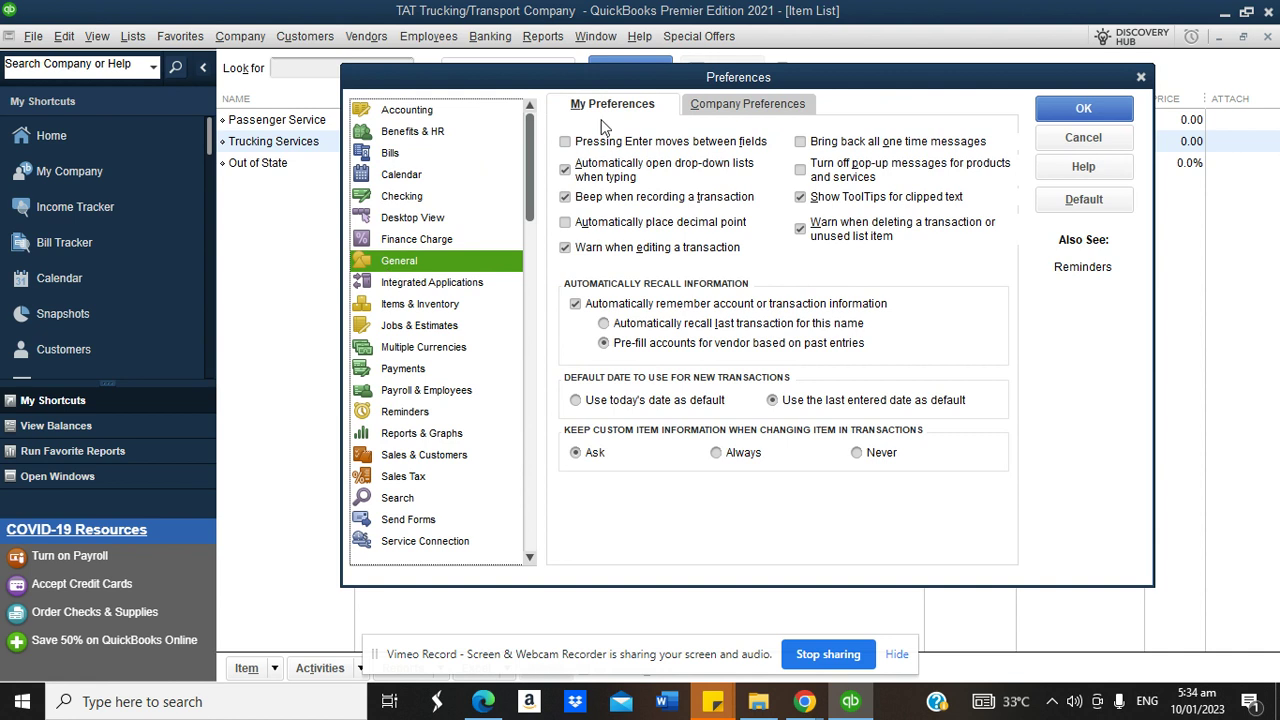
{"action": "left_click", "coordinate": [463, 117]}
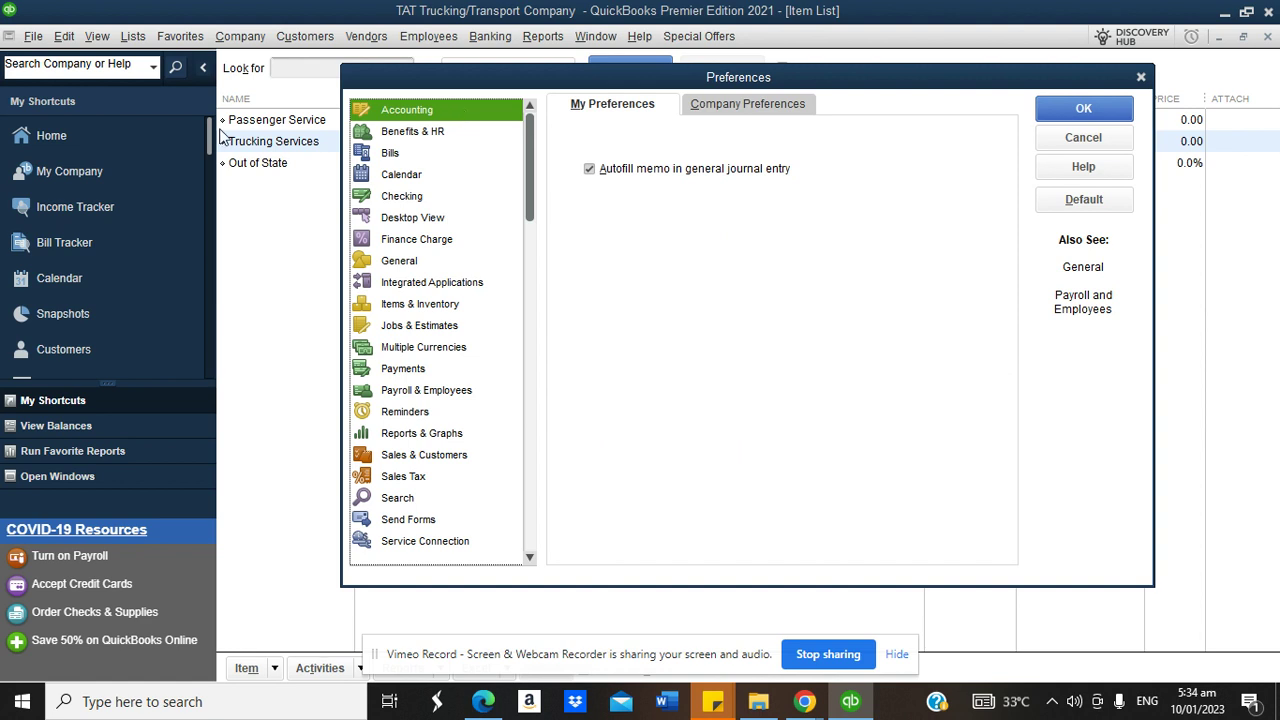
{"action": "left_click", "coordinate": [762, 102]}
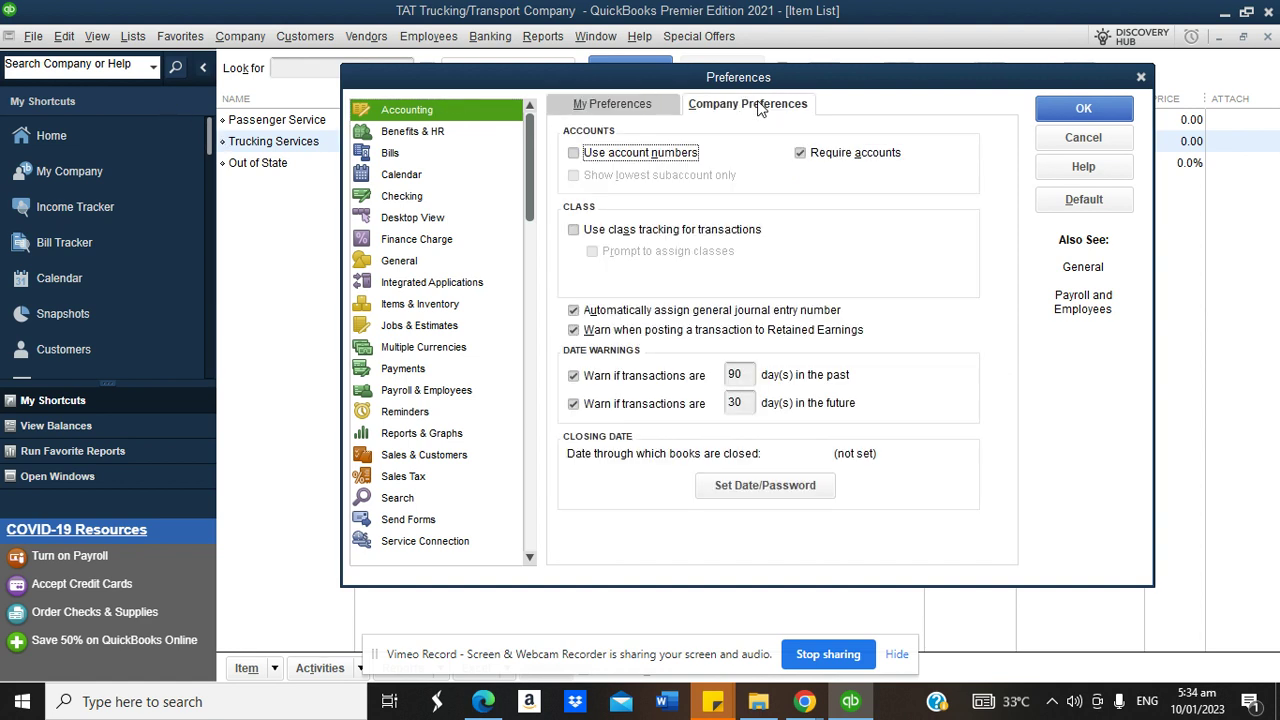
{"action": "left_click", "coordinate": [574, 231]}
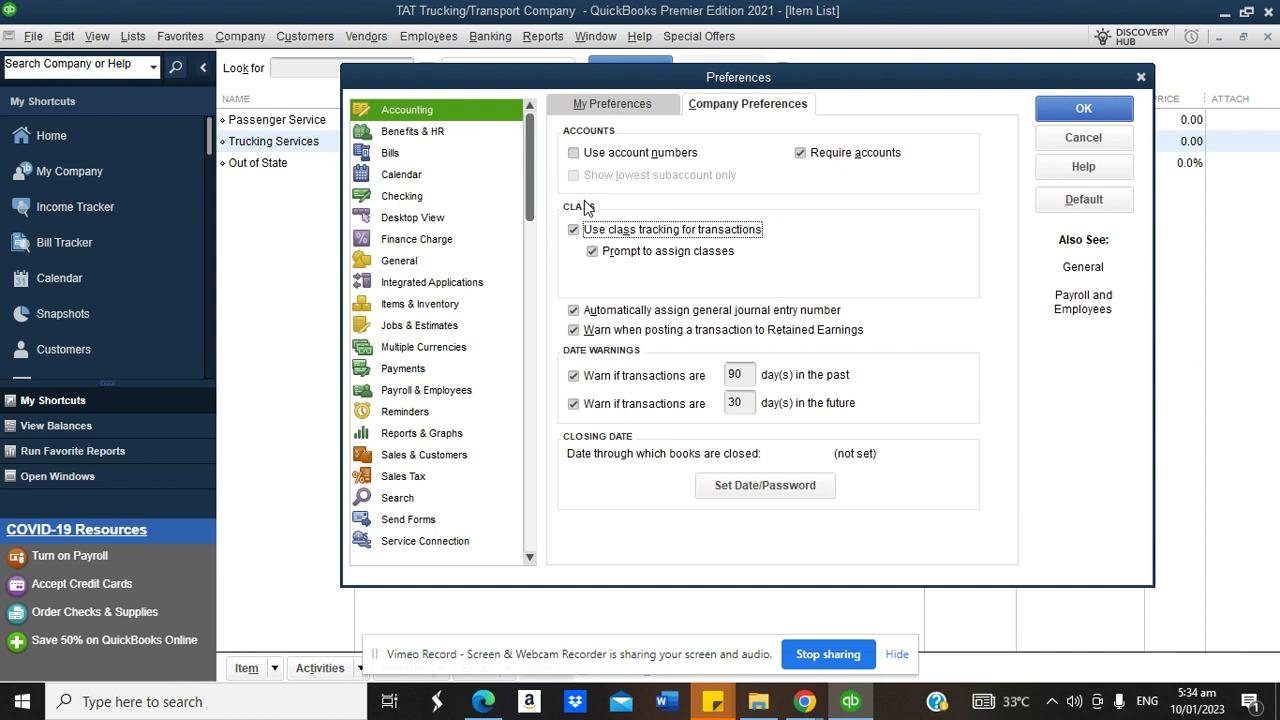
{"action": "left_click", "coordinate": [1088, 109]}
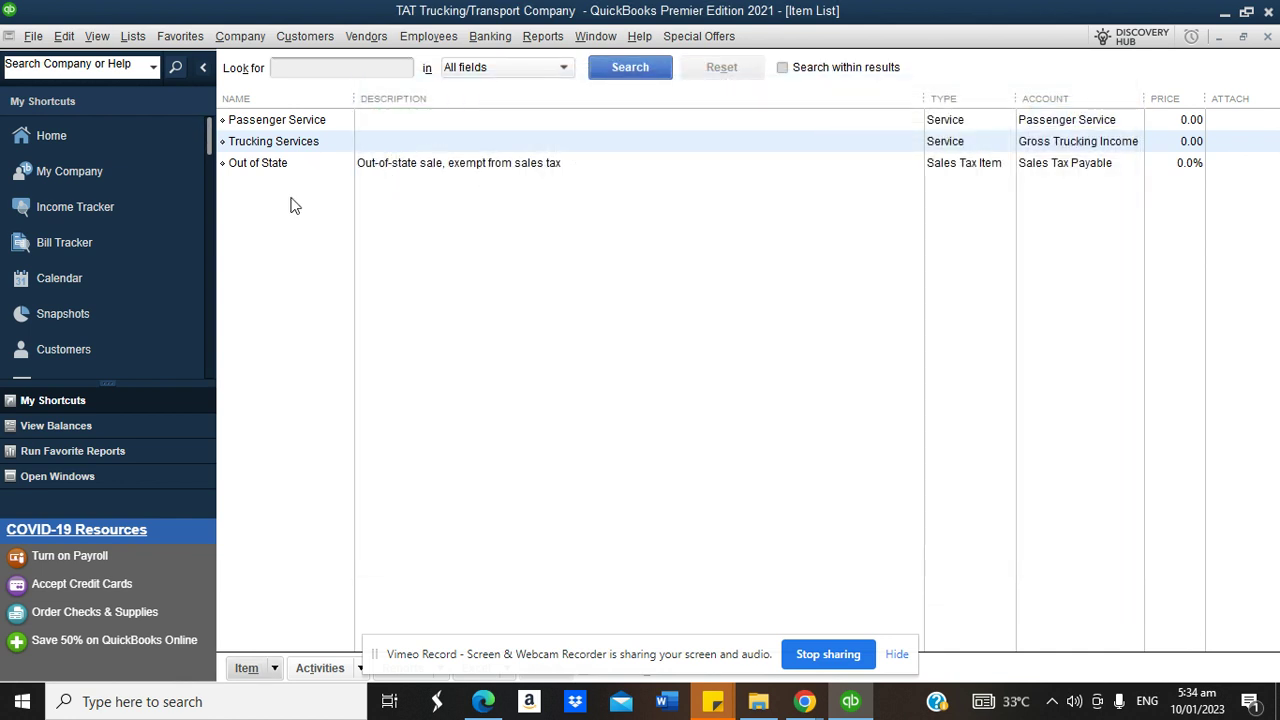
Open the Class List, save a new class named "Toyota Hilux Truck 101" and copy its name for reuse
{"action": "left_click", "coordinate": [128, 37]}
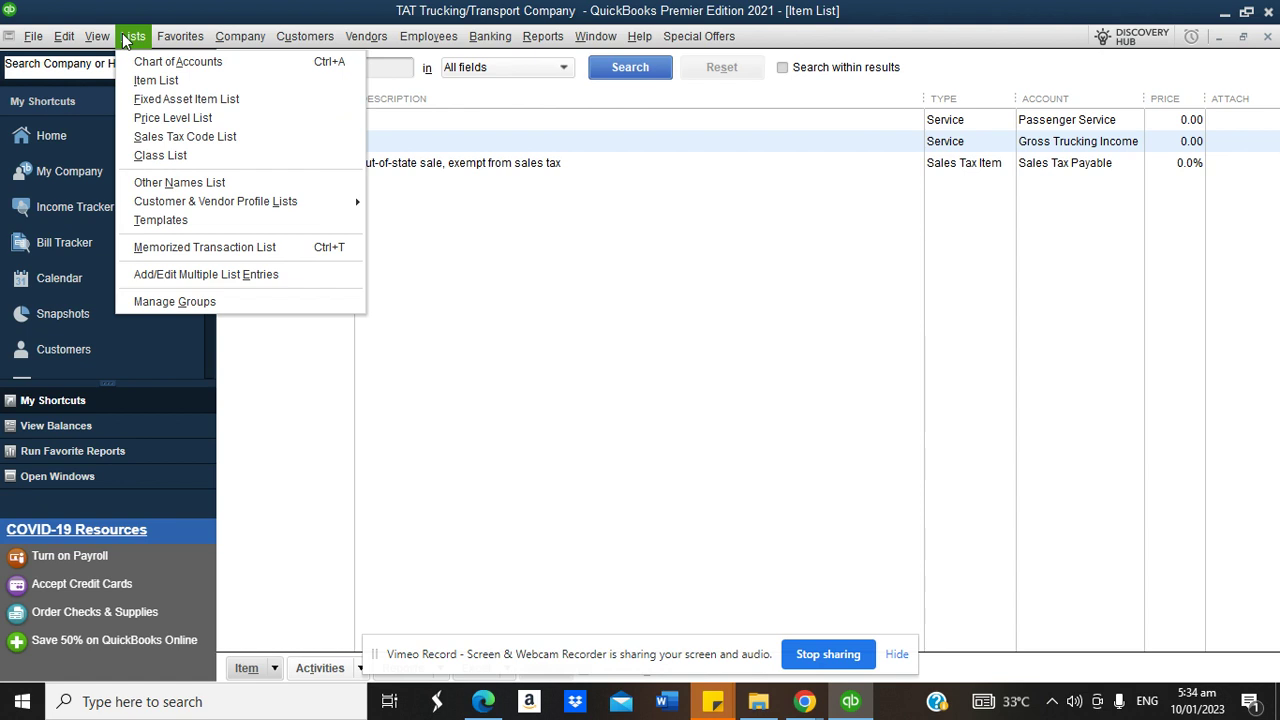
{"action": "left_click", "coordinate": [163, 155]}
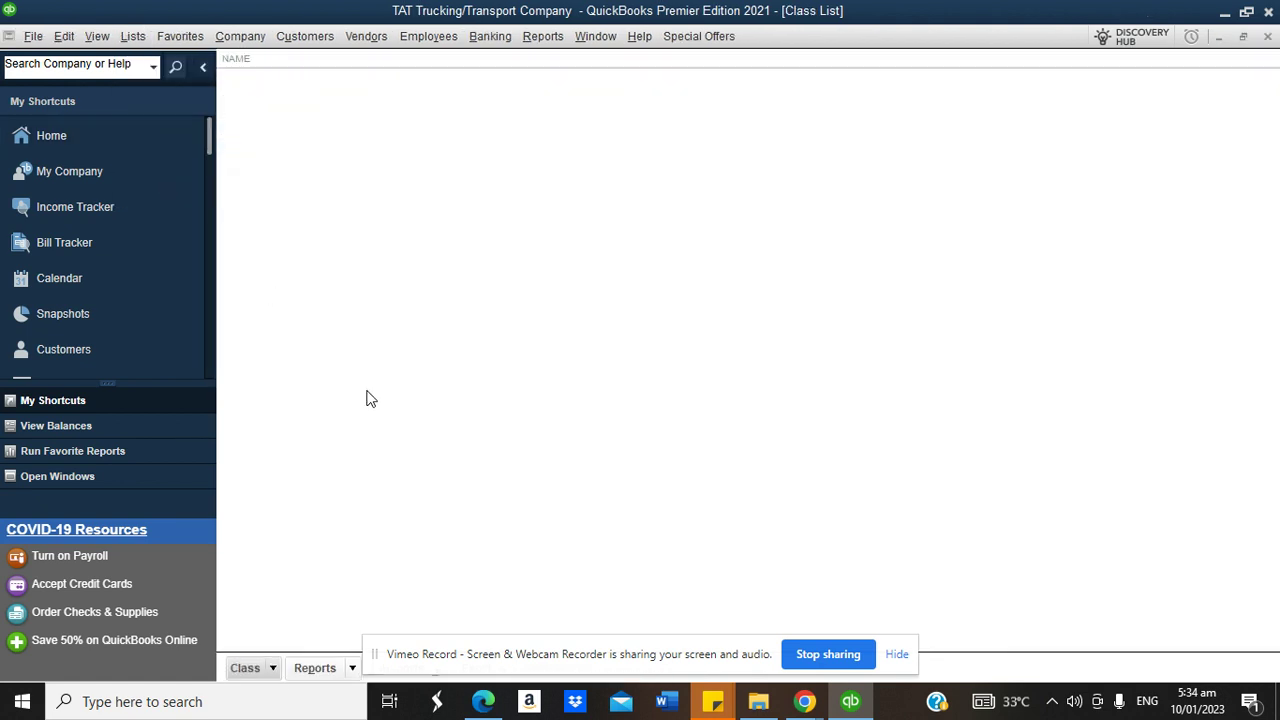
{"action": "left_click", "coordinate": [272, 668]}
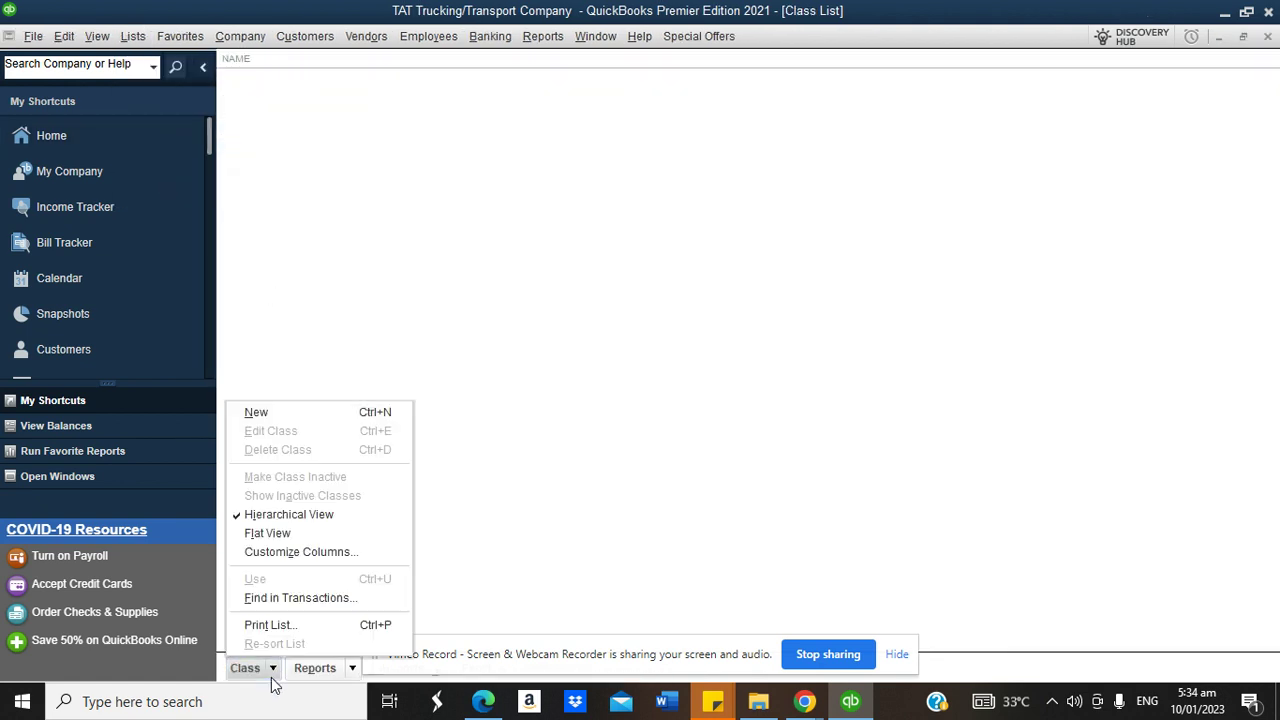
{"action": "left_click", "coordinate": [292, 418]}
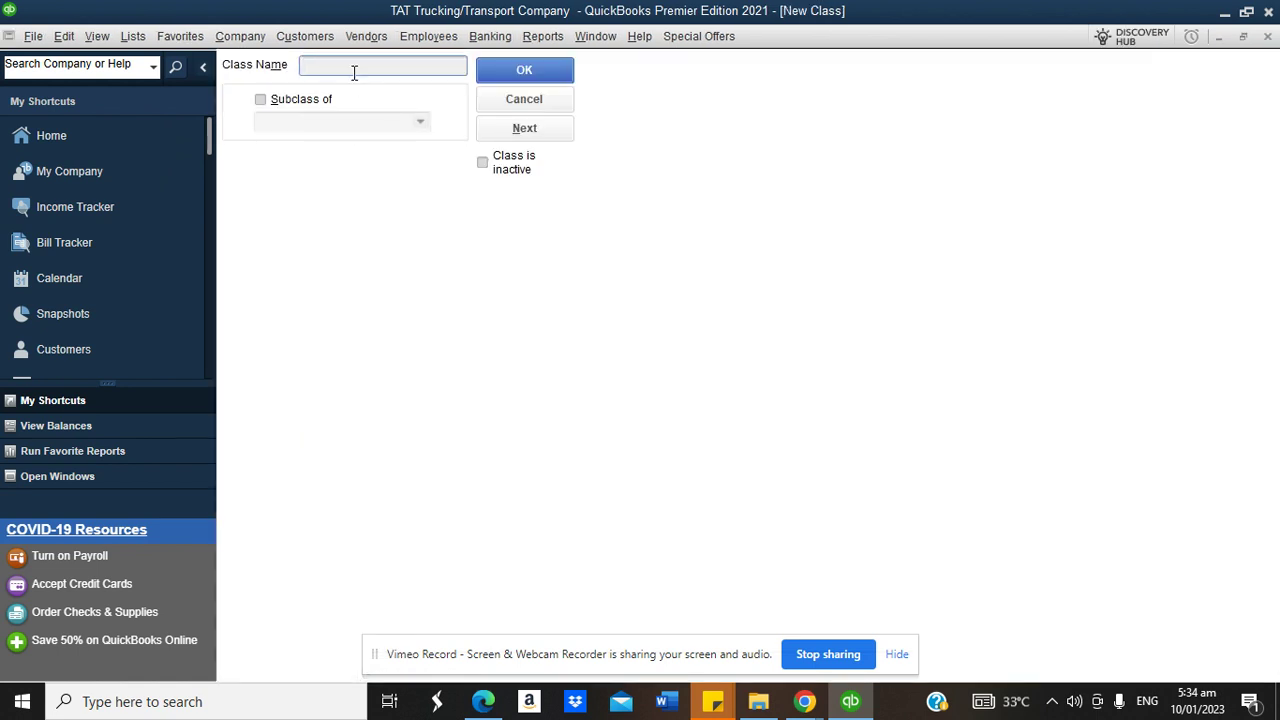
{"action": "type", "text": "Toyota Hilux Truck 101"}
{"action": "left_click_drag", "start_coordinate": [424, 68], "coordinate": [298, 78]}
{"action": "key", "text": "ctrl+c"}
{"action": "left_click", "coordinate": [543, 132]}
Add the classes "Toyota Hilux Truck 102" and "Toyota Hilux Truck 103", reusing the copied name
{"action": "key", "text": "ctrl+v"}
{"action": "type", "text": "2"}
{"action": "left_click", "coordinate": [503, 132]}
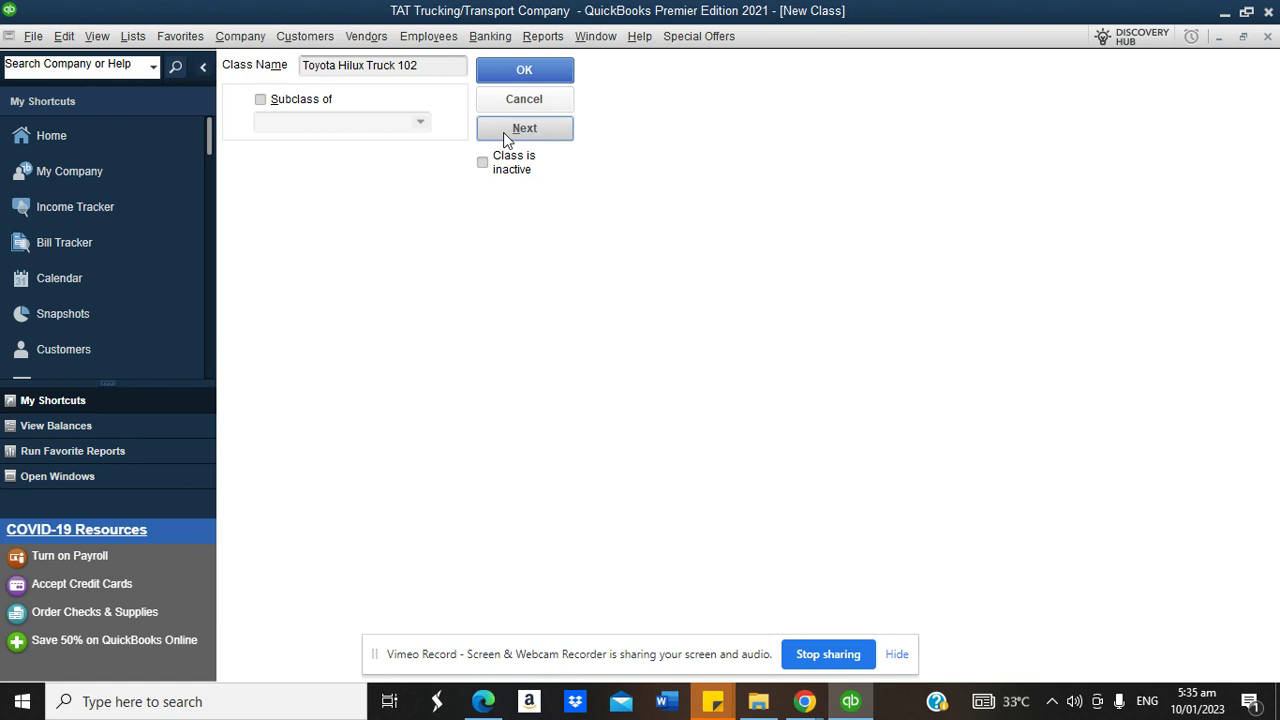
{"action": "key", "text": "ctrl+v"}
{"action": "key", "text": "BackSpace"}
{"action": "type", "text": "3"}
{"action": "left_click", "coordinate": [511, 137]}
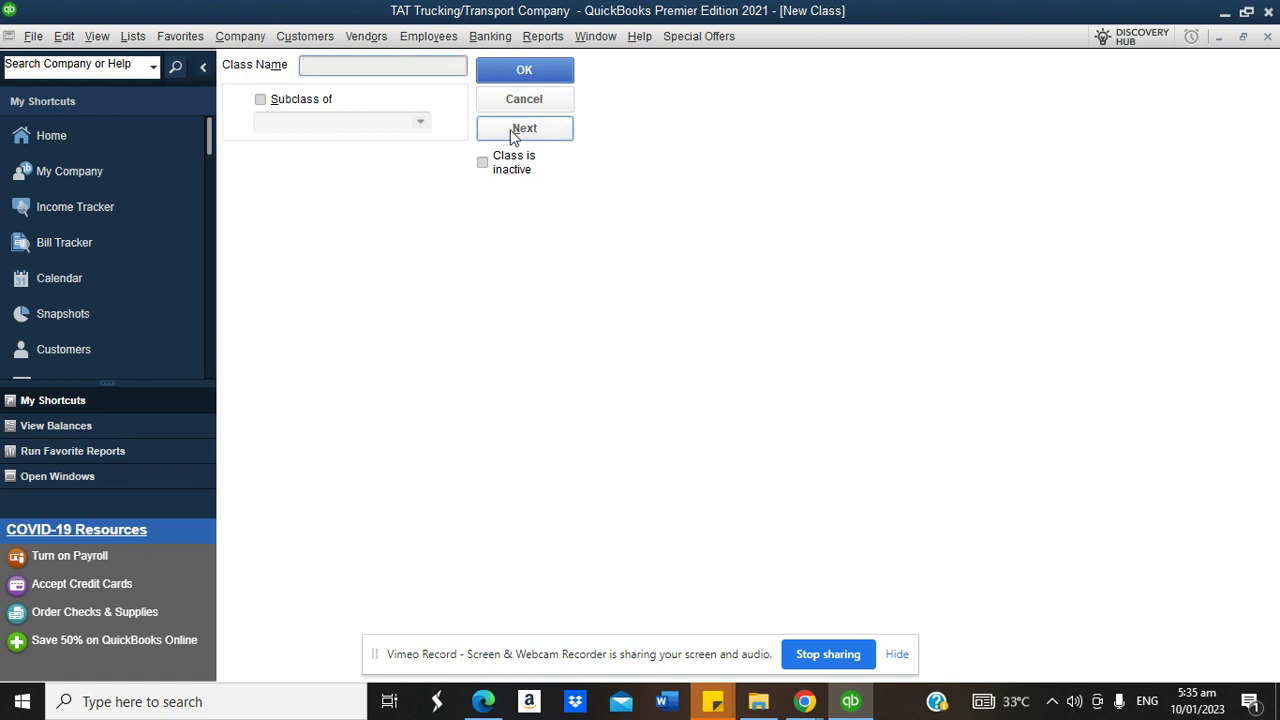
Add the classes "Toyota Hilux Truck 104" and "Toyota Hilux Truck 105" from the copied name
{"action": "key", "text": "ctrl+v"}
{"action": "key", "text": "BackSpace"}
{"action": "type", "text": "4"}
{"action": "left_click", "coordinate": [527, 136]}
{"action": "key", "text": "ctrl+v"}
{"action": "key", "text": "BackSpace"}
{"action": "type", "text": "5"}
{"action": "left_click", "coordinate": [516, 138]}
Add the classes "Toyota Hilux Truck 106" and "Toyota Hilux Truck 107", and return to the Class List
{"action": "key", "text": "ctrl+v"}
{"action": "key", "text": "BackSpace"}
{"action": "type", "text": "6"}
{"action": "left_click", "coordinate": [526, 131]}
{"action": "key", "text": "ctrl+v"}
{"action": "key", "text": "BackSpace"}
{"action": "type", "text": "7"}
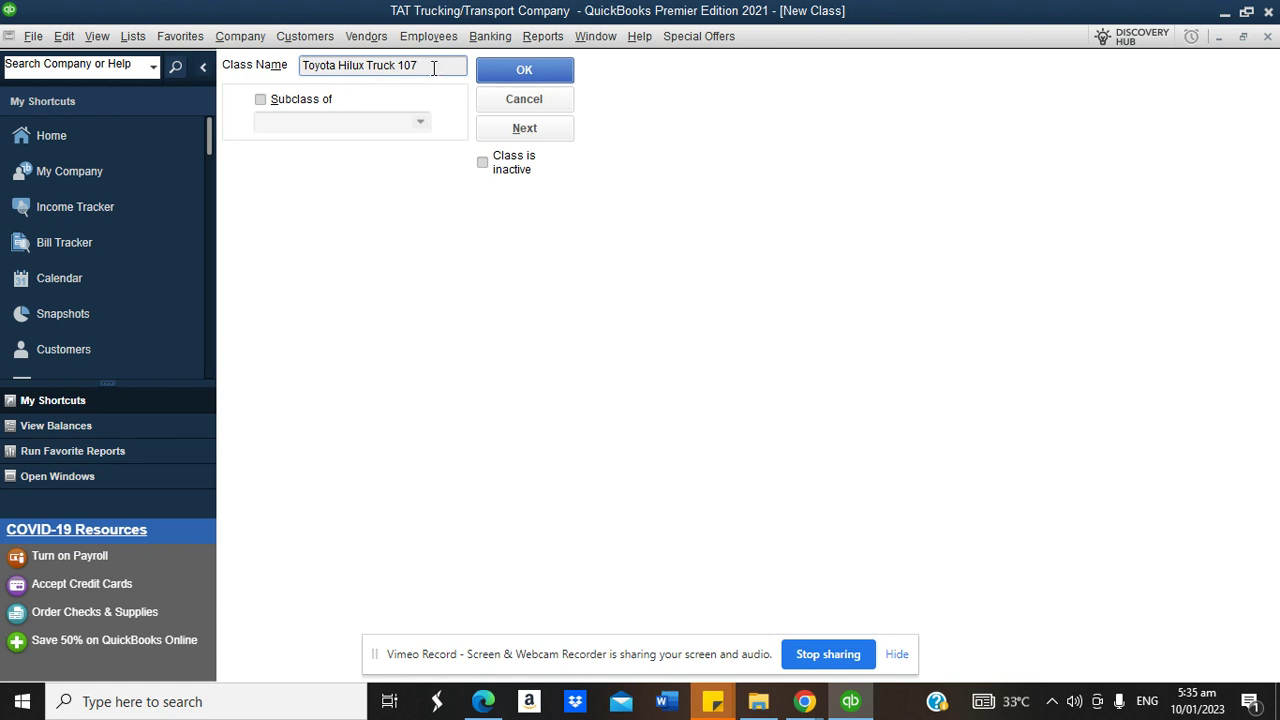
{"action": "left_click", "coordinate": [515, 72]}
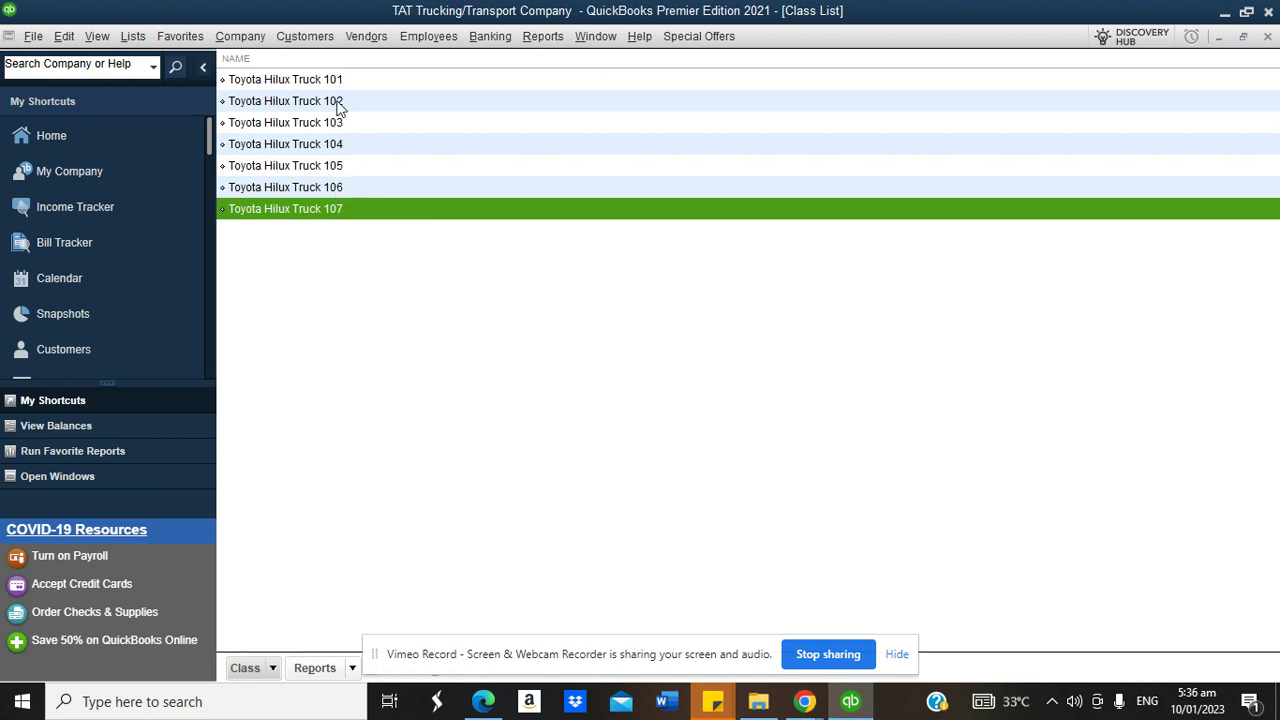
Create a class named "Admin Office" in the Class List and save it
{"action": "left_click", "coordinate": [276, 674]}
{"action": "left_click", "coordinate": [295, 410]}
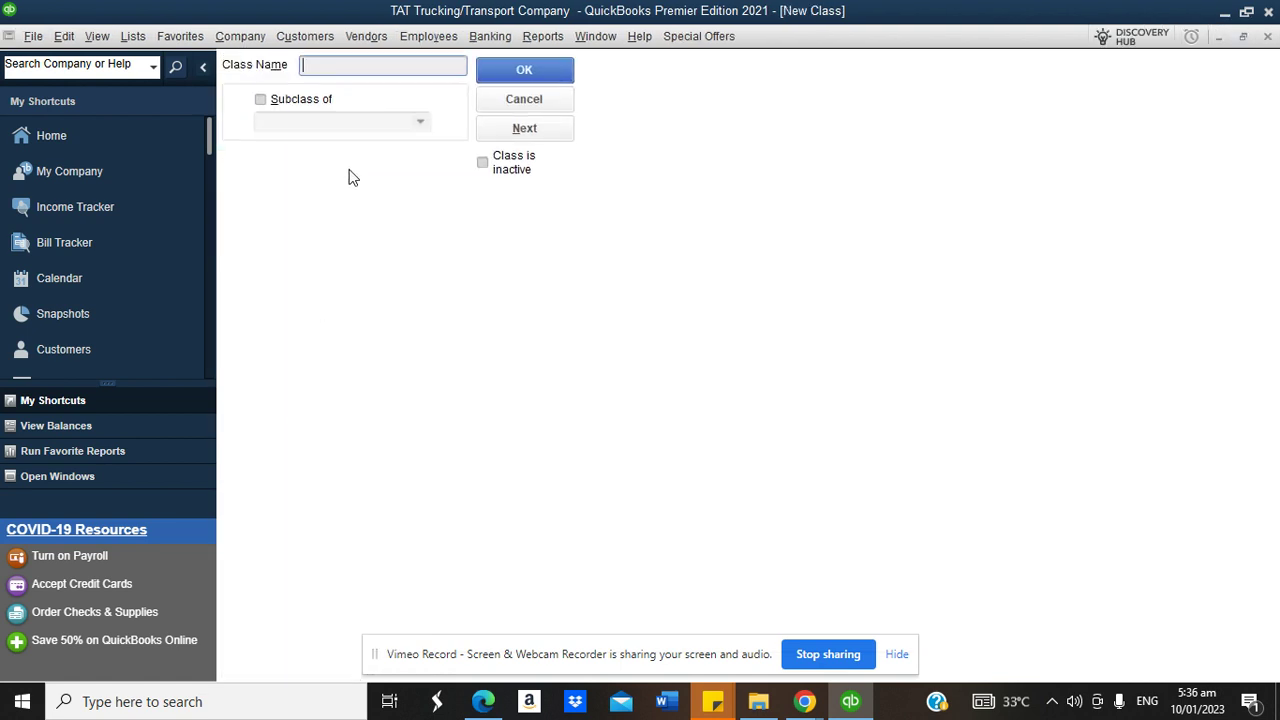
{"action": "type", "text": "Admin Office"}
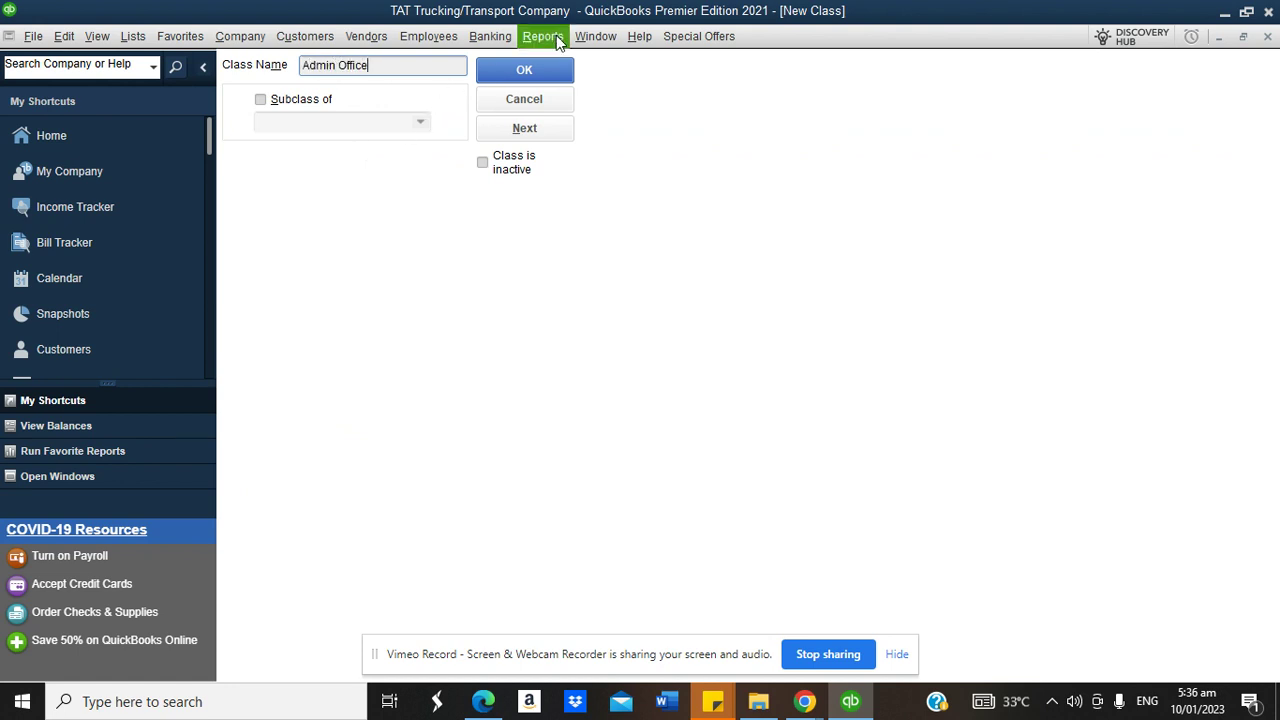
{"action": "left_click", "coordinate": [523, 71]}
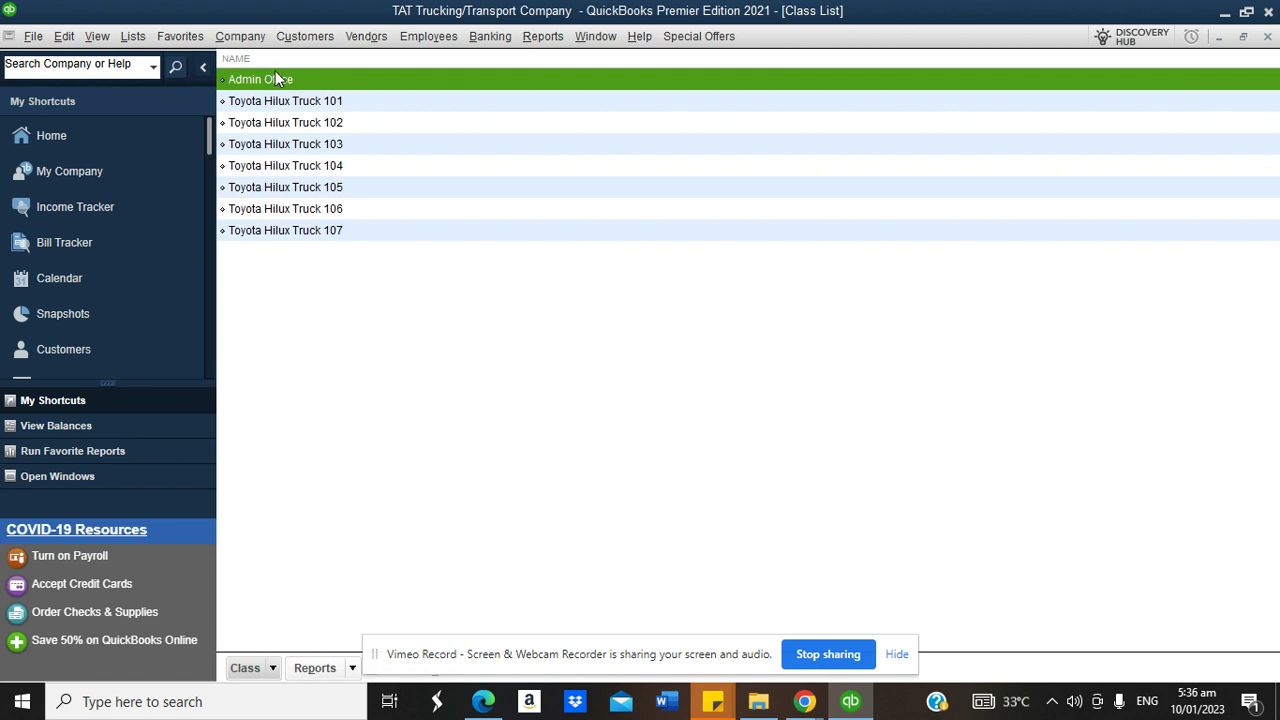
Return to the home page, consult the trucking company setup outline in the browser notepad, and switch back to QuickBooks
{"action": "left_click", "coordinate": [144, 129]}
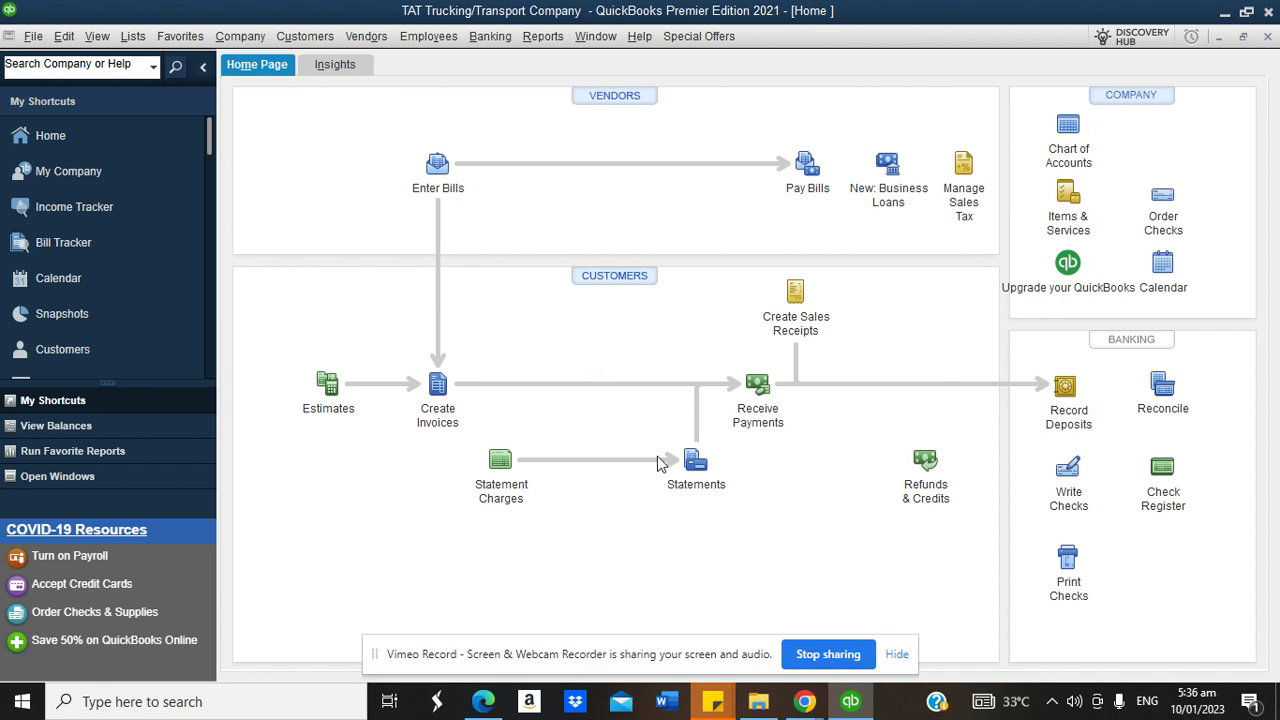
{"action": "mouse_move", "coordinate": [805, 705]}
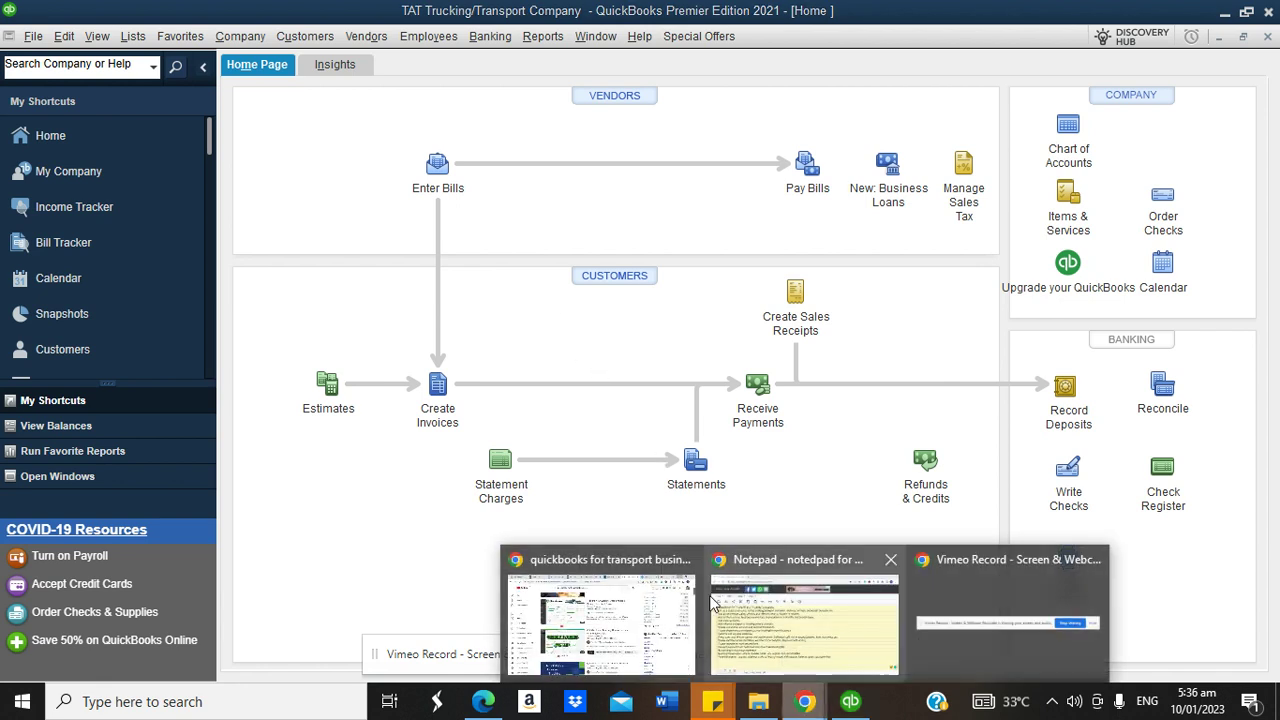
{"action": "left_click", "coordinate": [730, 632]}
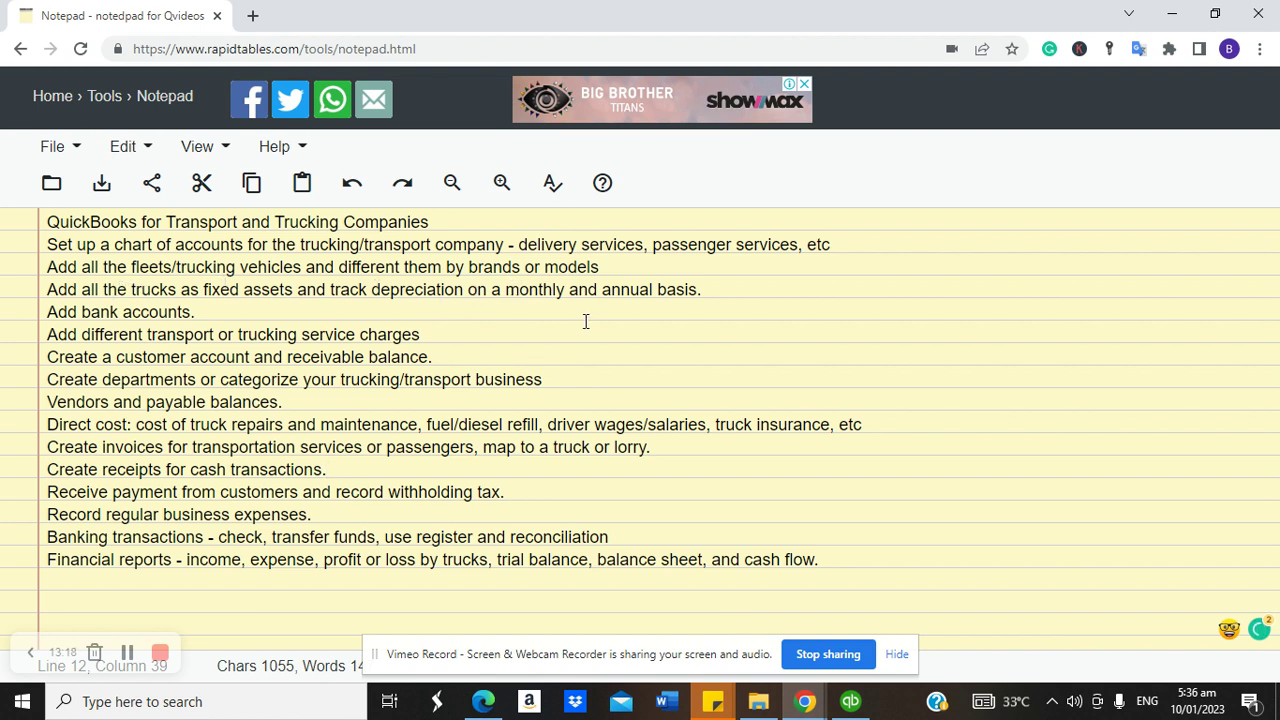
{"action": "left_click", "coordinate": [850, 701]}
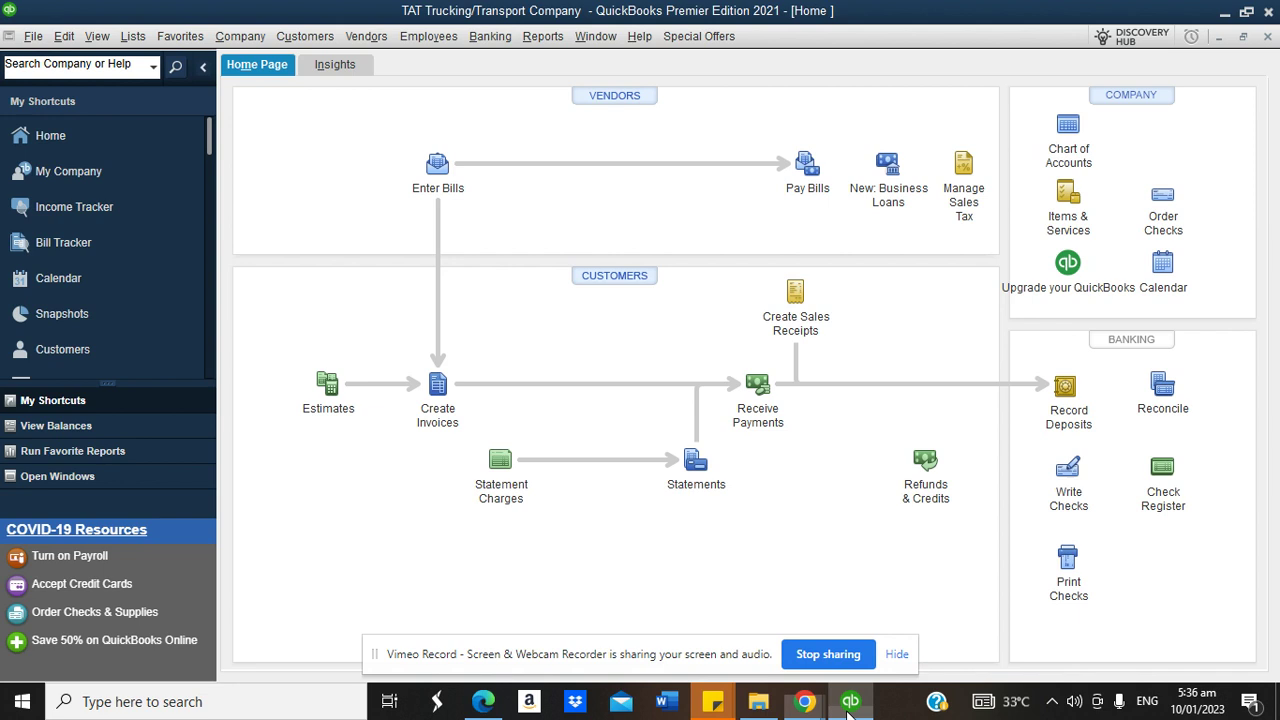
Add a Fixed Asset account named "Toyota Hilux Truck 101" to the Chart of Accounts and save it, keeping a new account form open
{"action": "left_click", "coordinate": [133, 36]}
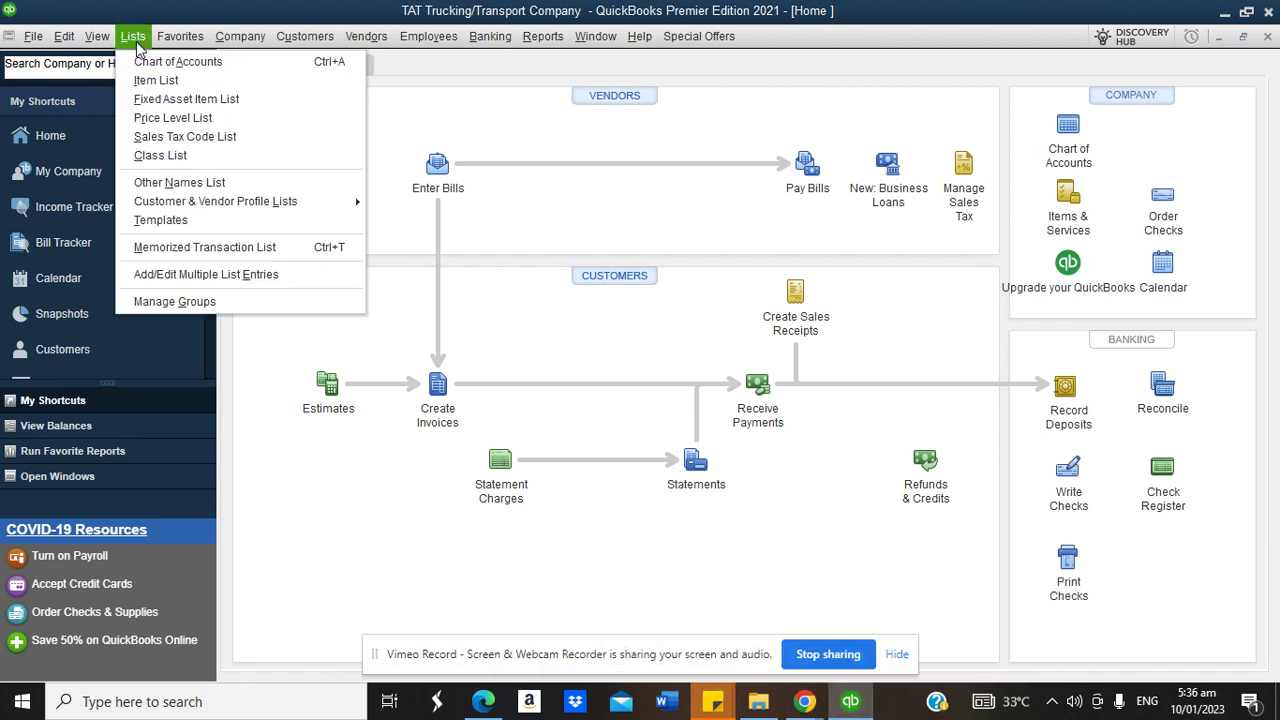
{"action": "left_click", "coordinate": [151, 79]}
{"action": "left_click", "coordinate": [134, 36]}
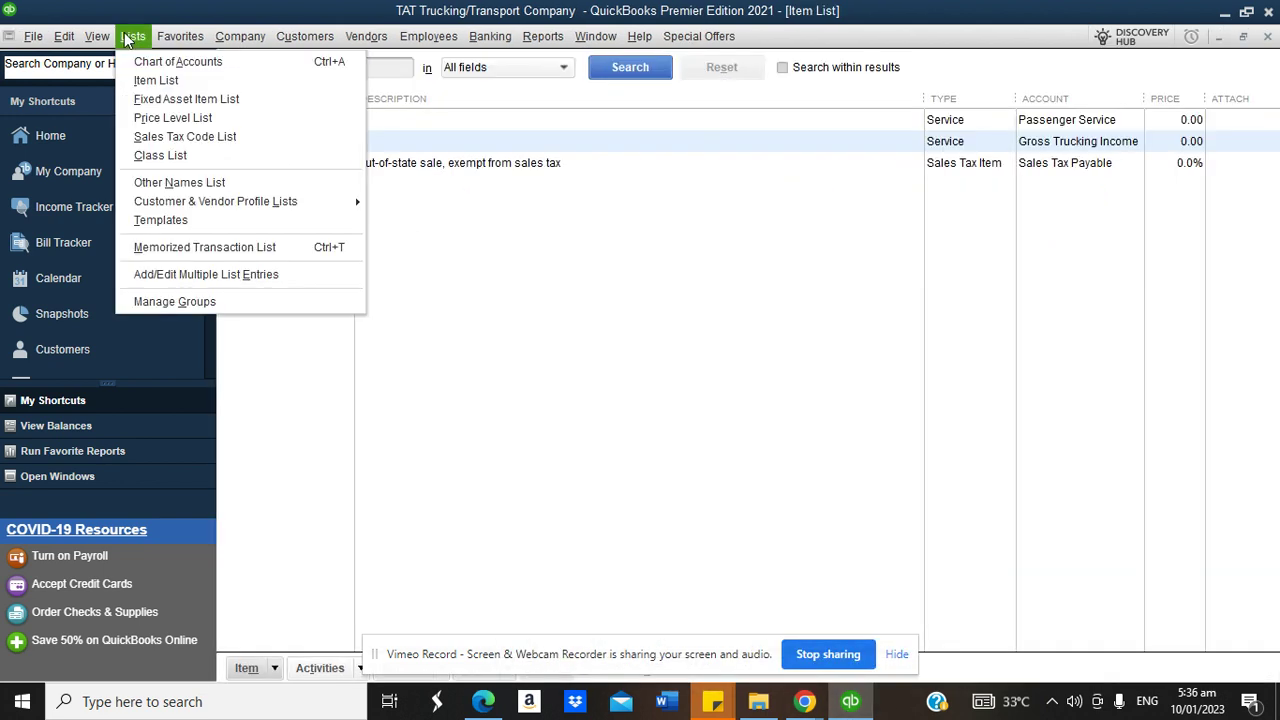
{"action": "left_click", "coordinate": [145, 60]}
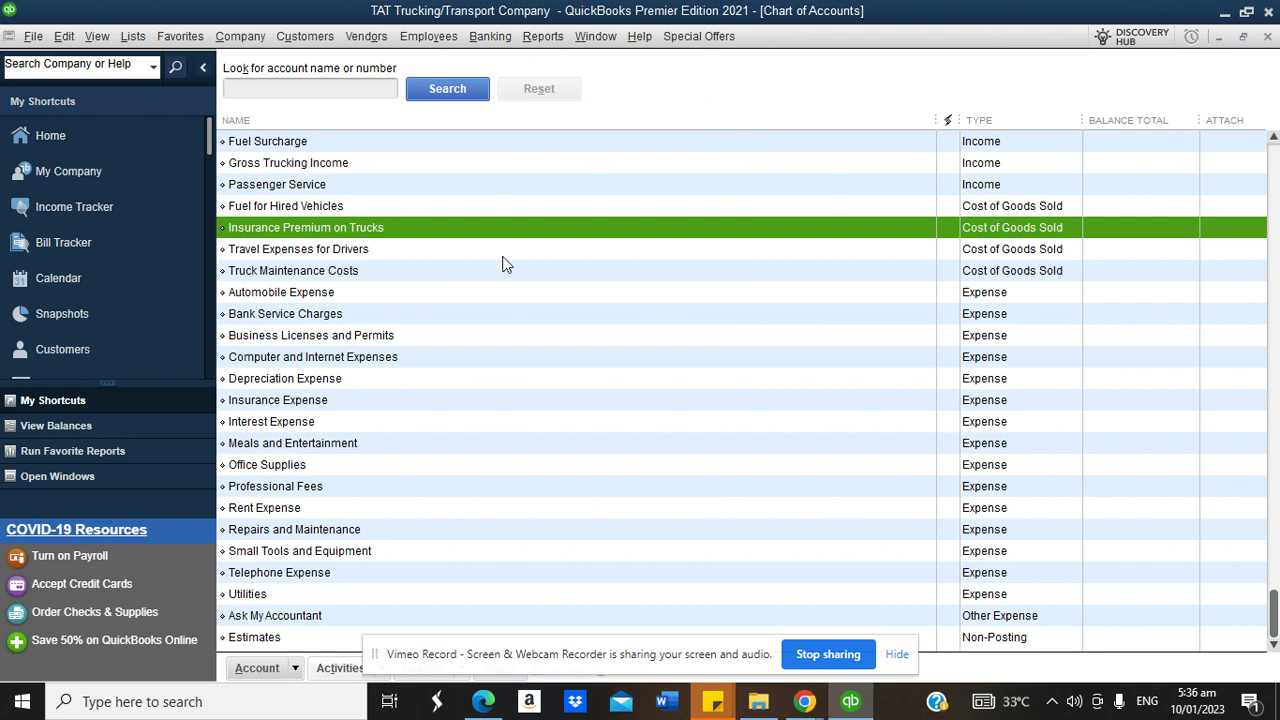
{"action": "left_click", "coordinate": [260, 668]}
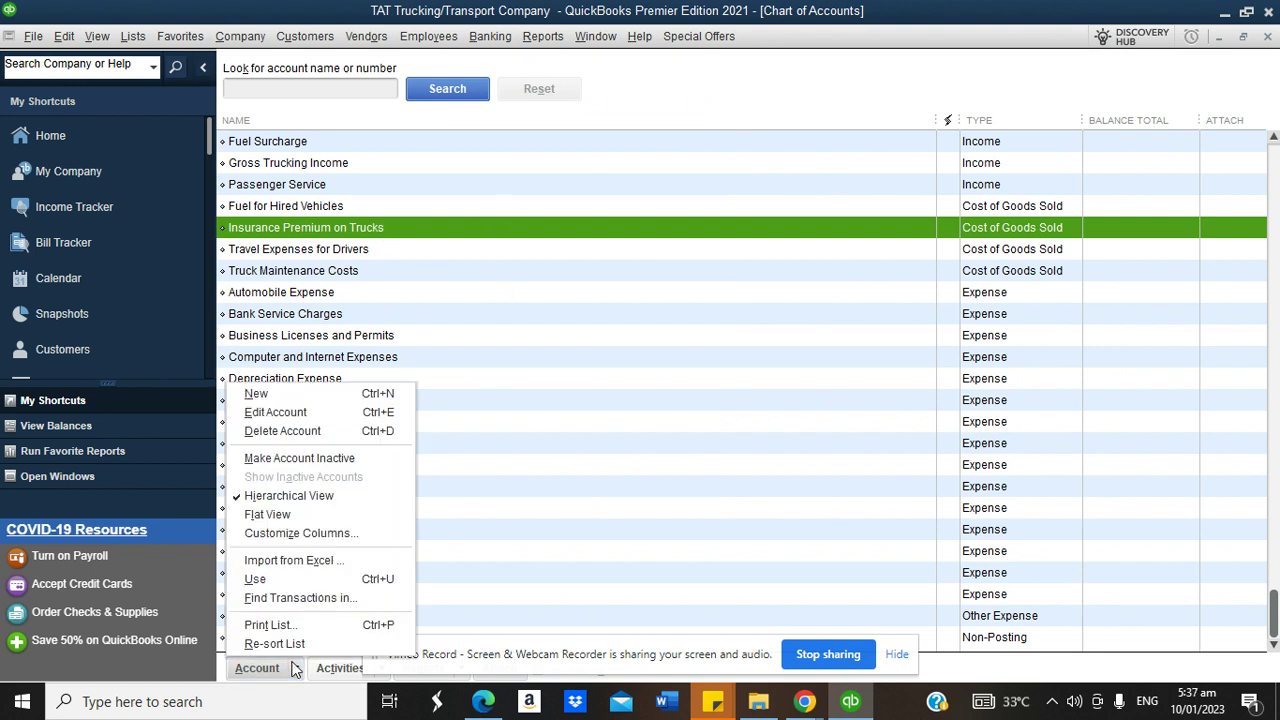
{"action": "left_click", "coordinate": [314, 393]}
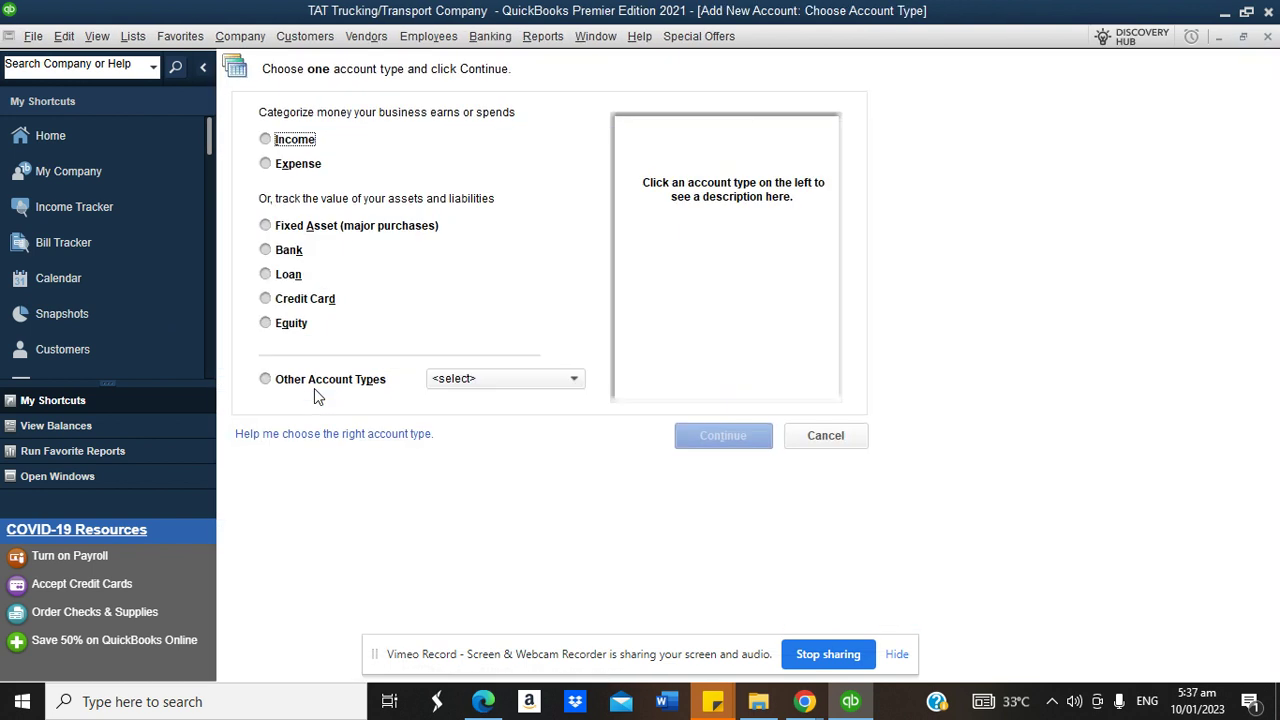
{"action": "left_click", "coordinate": [312, 226]}
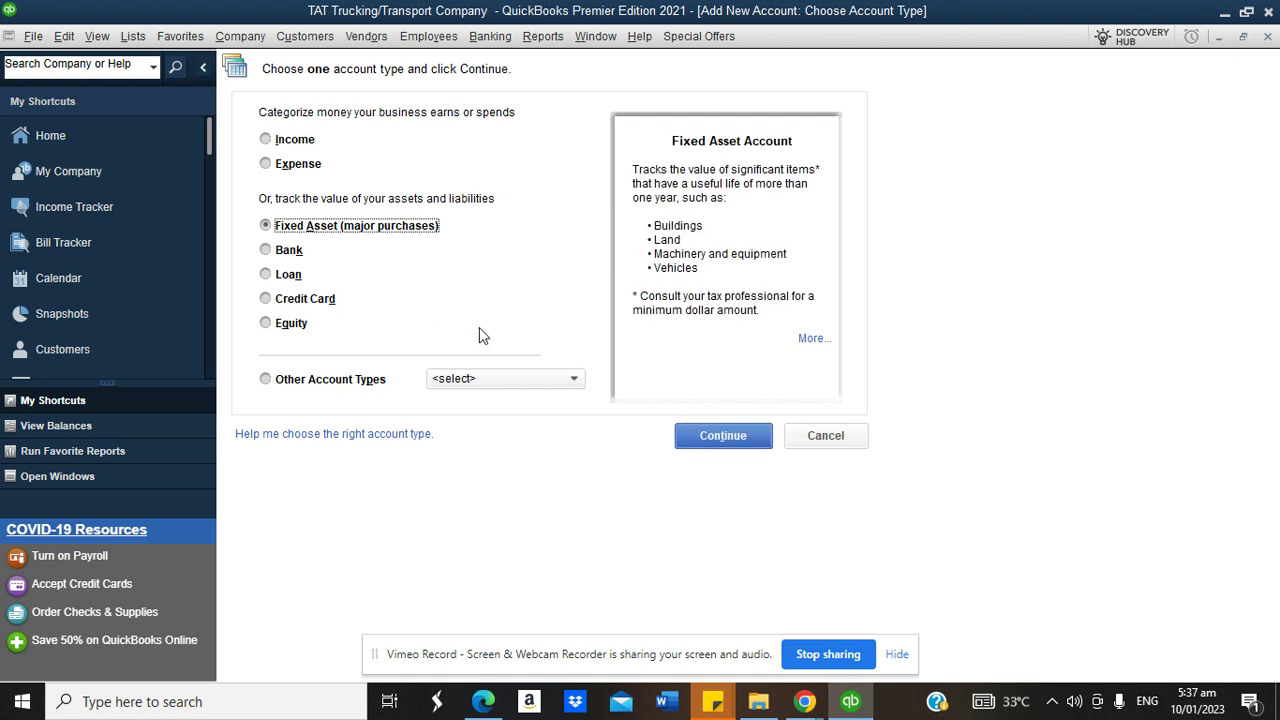
{"action": "left_click", "coordinate": [700, 434]}
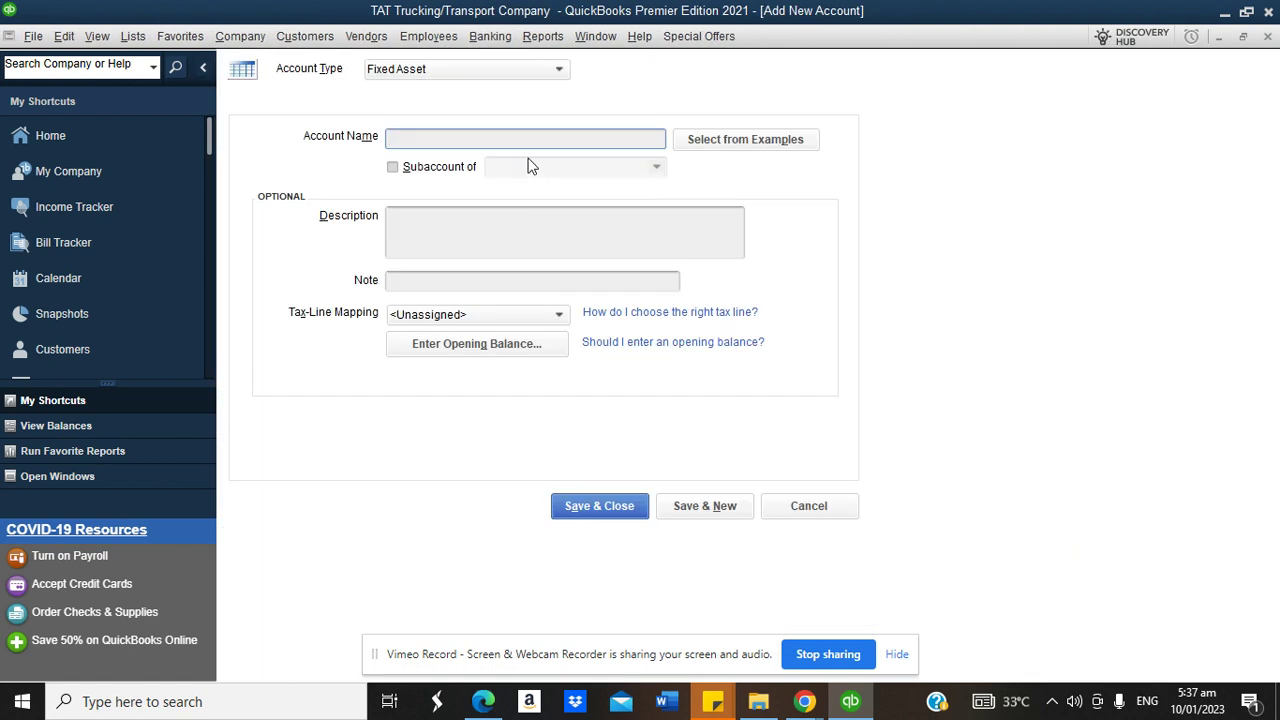
{"action": "type", "text": "Toyota Hilux Truck 101"}
{"action": "left_click", "coordinate": [686, 509]}
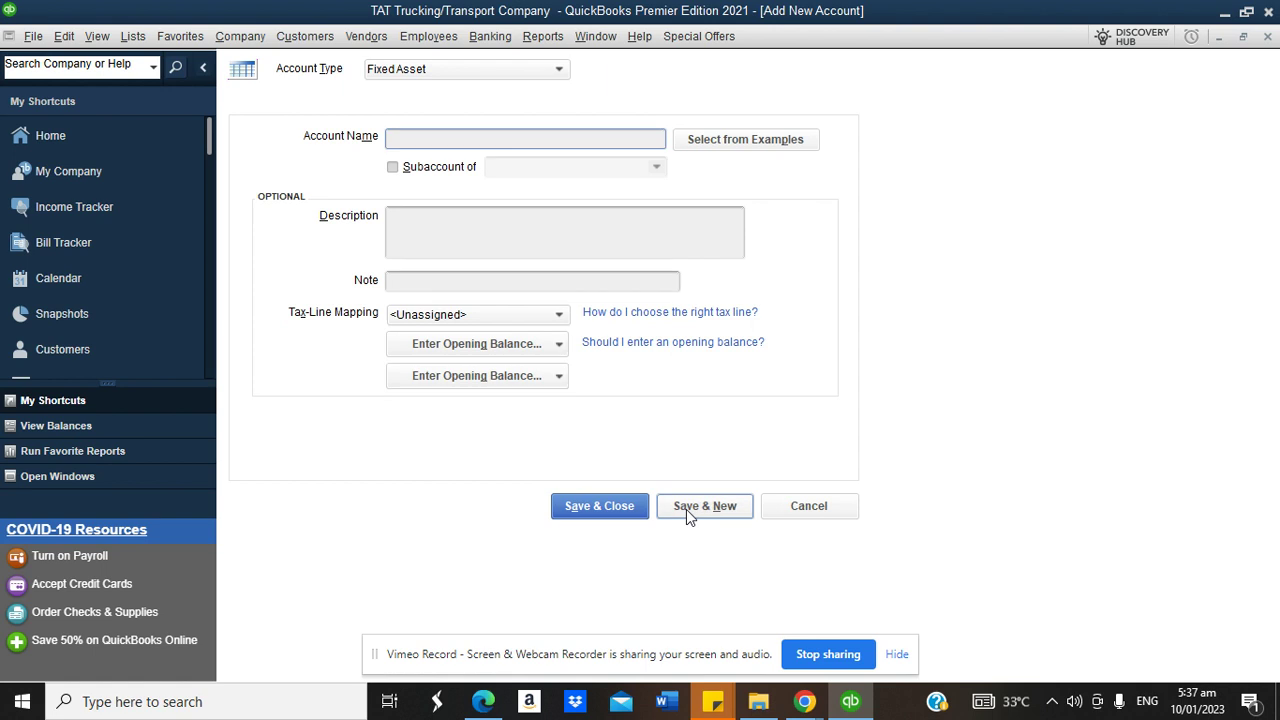
Name the new fixed asset account "Cost" and make it a subaccount of Toyota Hilux Truck 101
{"action": "left_click", "coordinate": [426, 168]}
{"action": "left_click", "coordinate": [658, 167]}
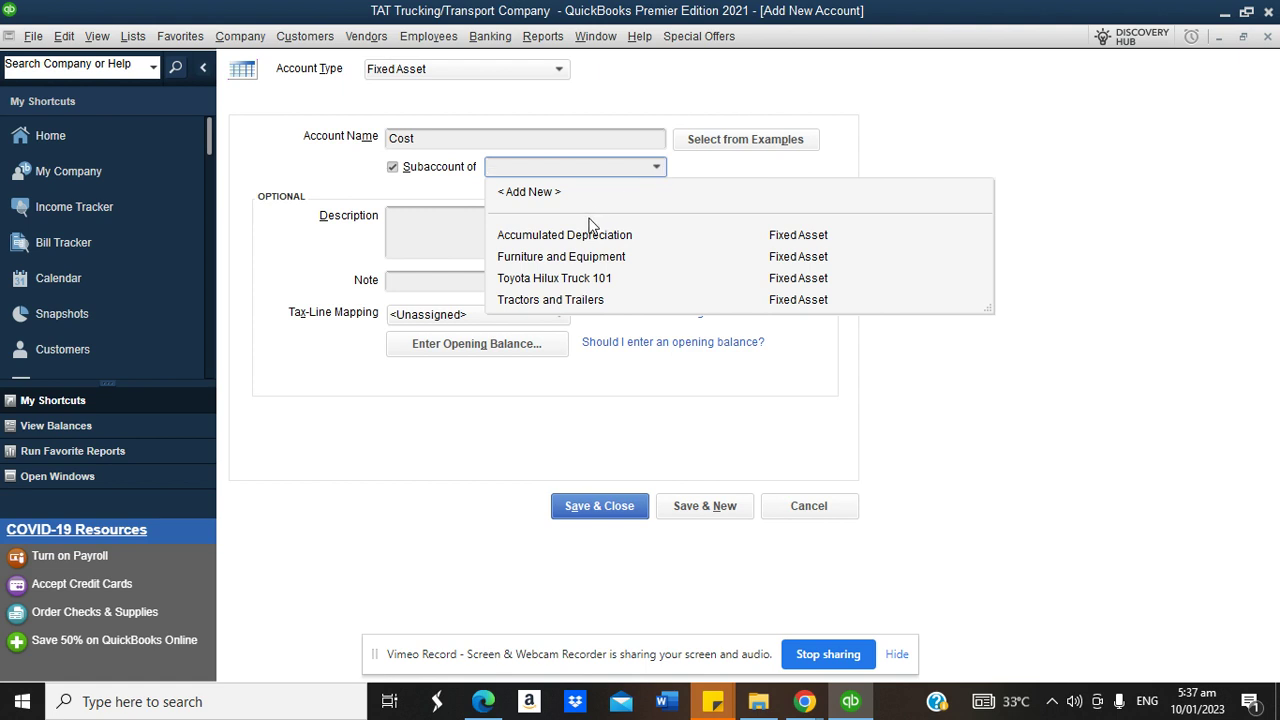
{"action": "left_click", "coordinate": [567, 279]}
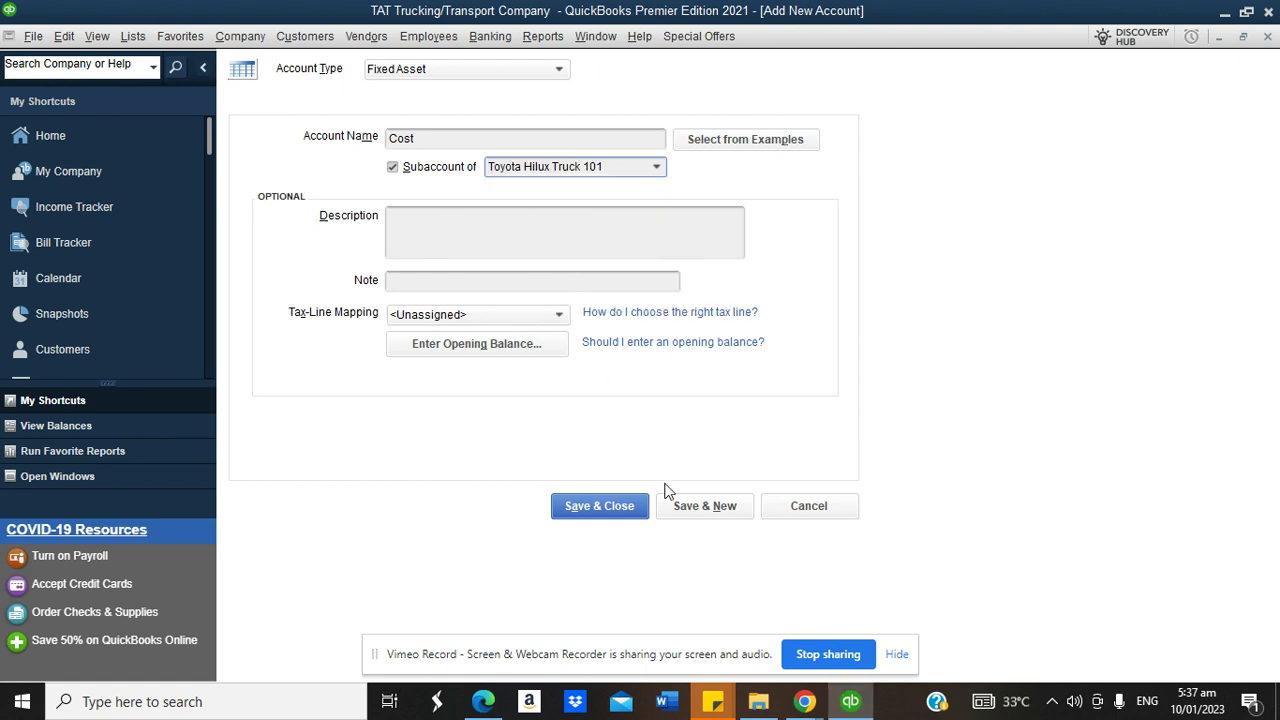
Give the Cost subaccount an opening balance of 1,200,000 as of 31/12/2022 and save it, continuing with a new account
{"action": "left_click", "coordinate": [470, 350]}
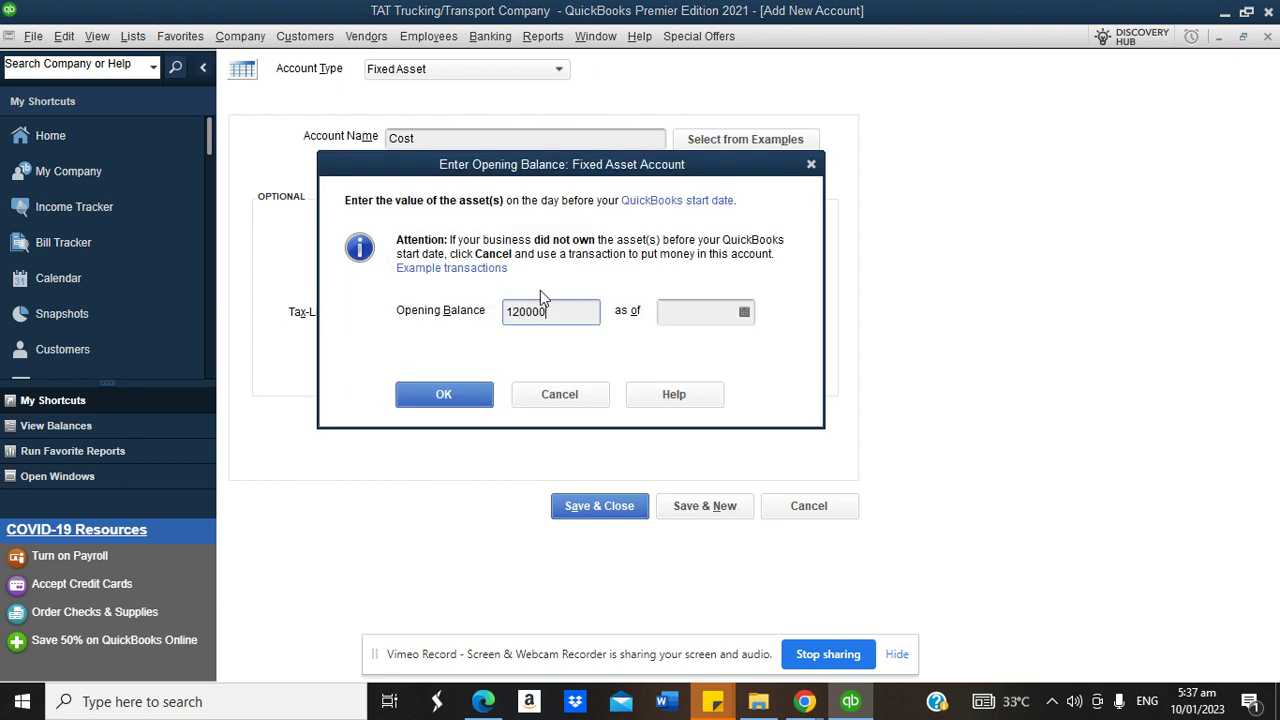
{"action": "type", "text": "1200000"}
{"action": "left_click", "coordinate": [744, 312]}
{"action": "left_click", "coordinate": [679, 346]}
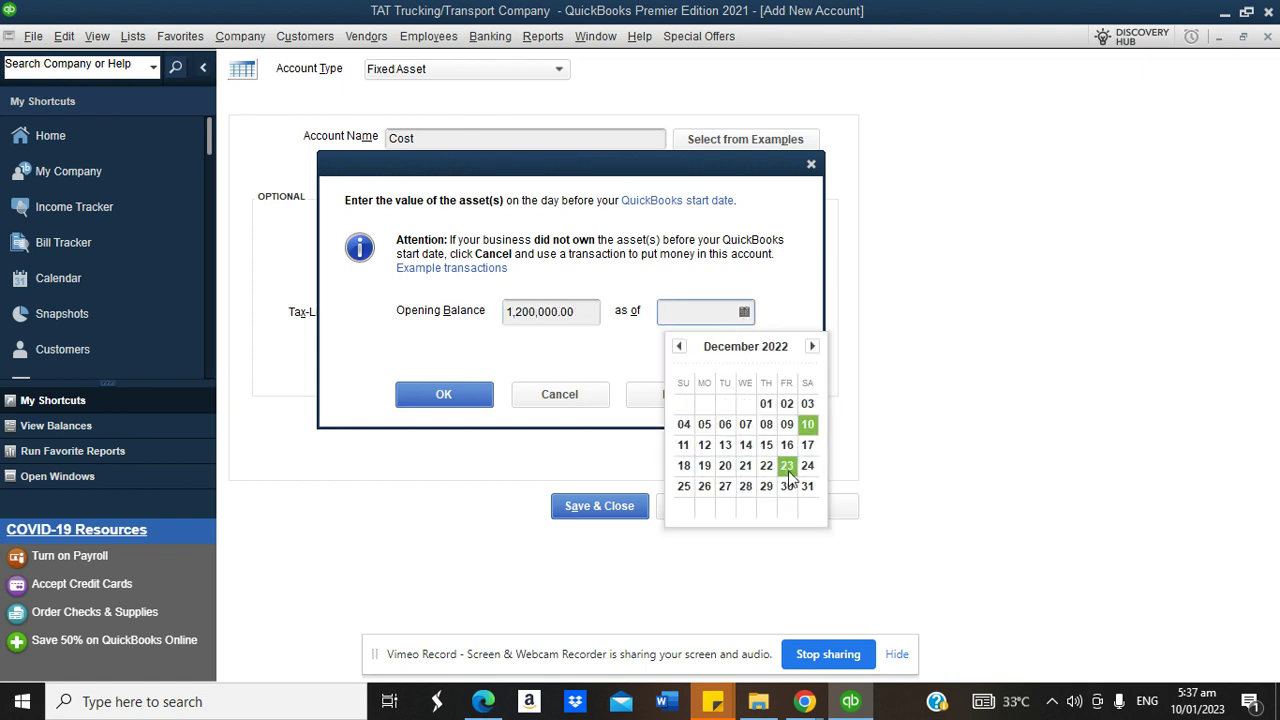
{"action": "left_click", "coordinate": [807, 487]}
{"action": "left_click", "coordinate": [437, 398]}
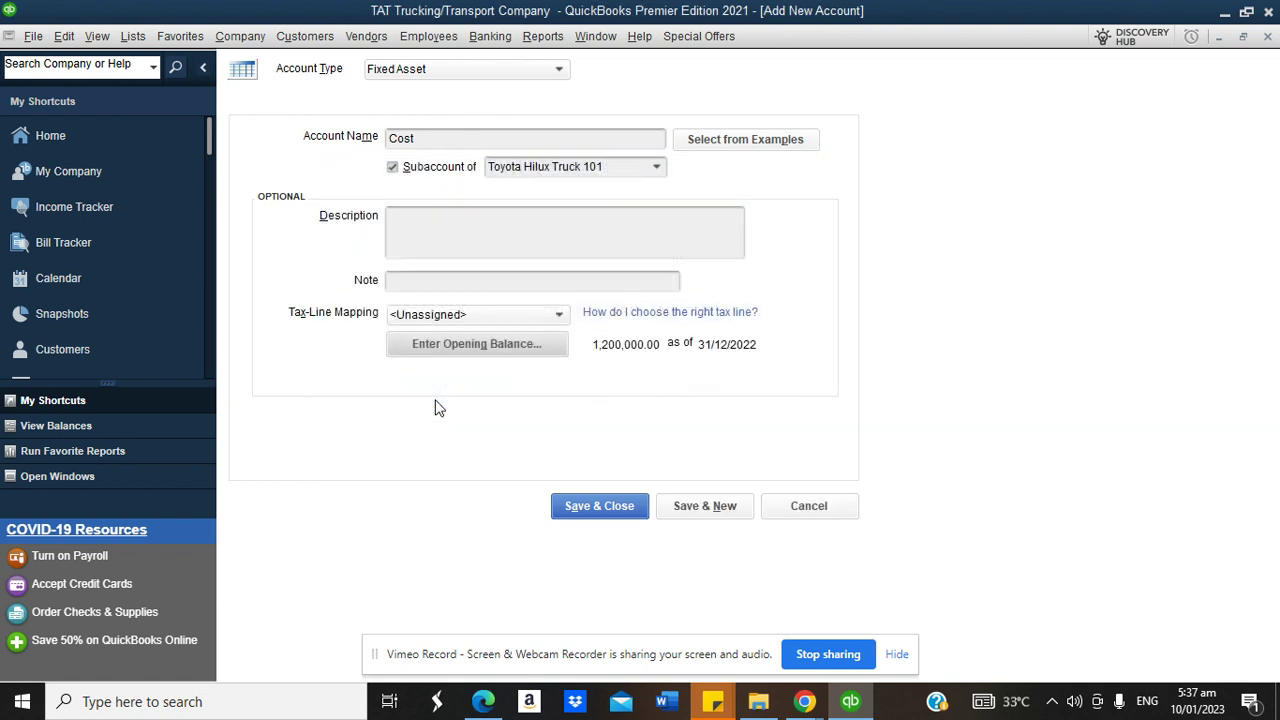
{"action": "left_click", "coordinate": [679, 508]}
Add a "Depreciation (Acc)" fixed asset account as a subaccount of Toyota Hilux Truck 101 and save it
{"action": "type", "text": "Depreciation (Acc"}
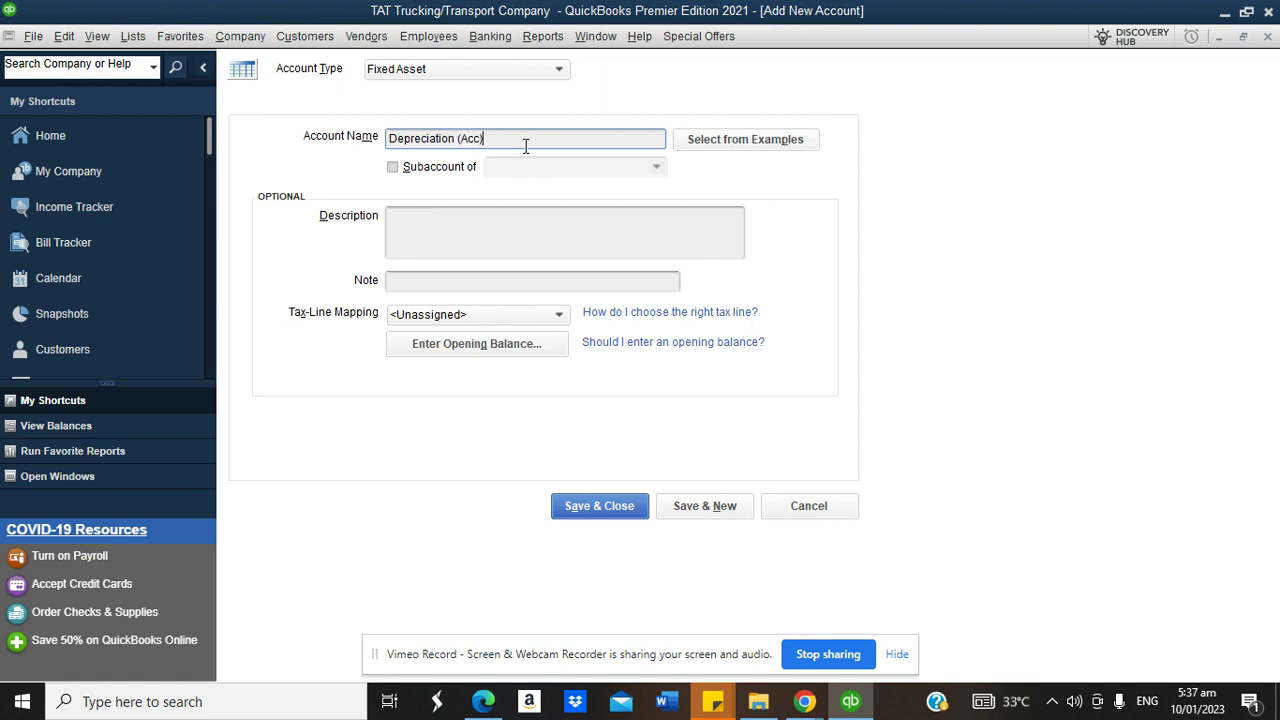
{"action": "left_click", "coordinate": [458, 168]}
{"action": "left_click", "coordinate": [657, 168]}
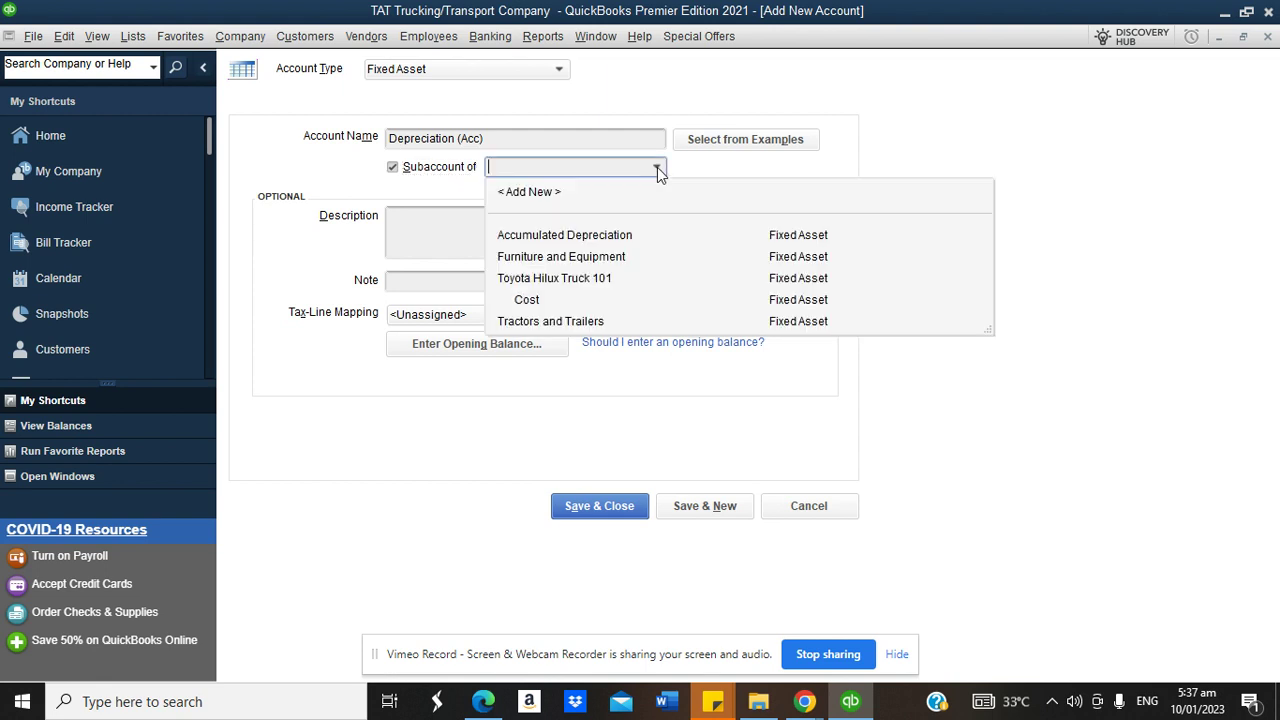
{"action": "left_click", "coordinate": [581, 283]}
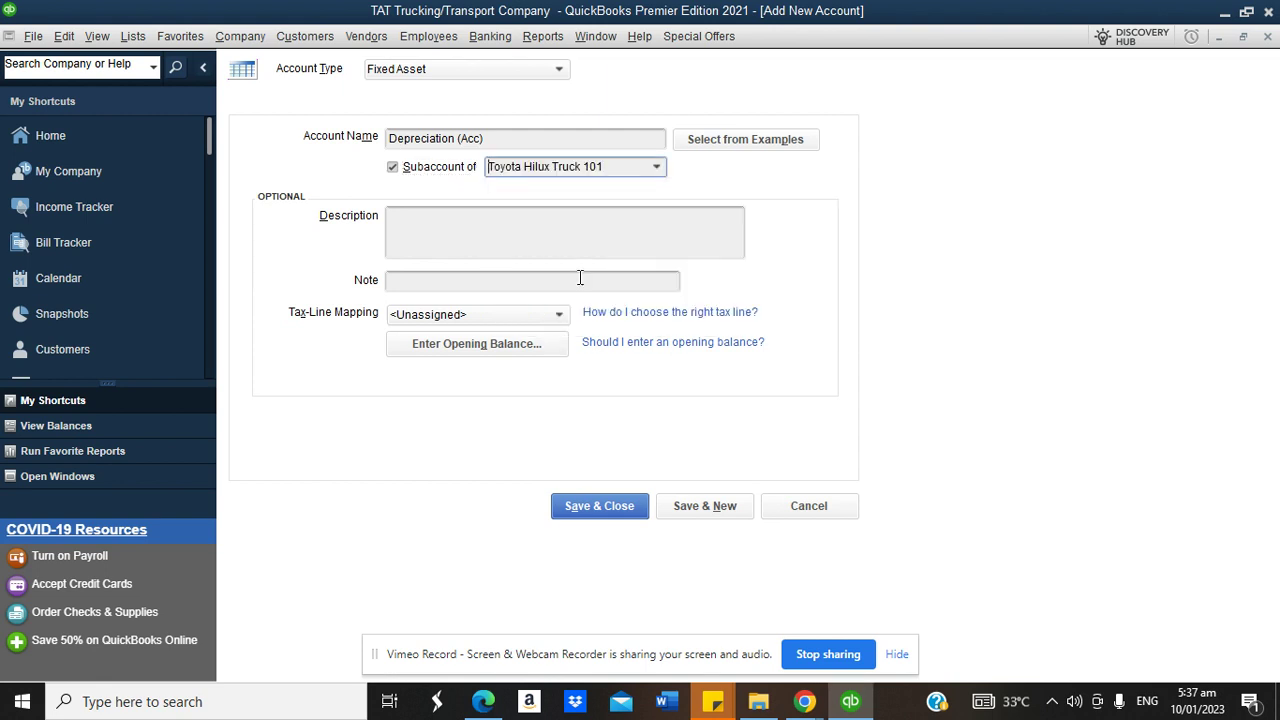
{"action": "left_click", "coordinate": [688, 506]}
Add a fixed asset account named "Toyota Hilux Truck 102" and save it, continuing with a new account
{"action": "type", "text": "Toyota Hilux Truck 101"}
{"action": "key", "text": "BackSpace"}
{"action": "type", "text": "2"}
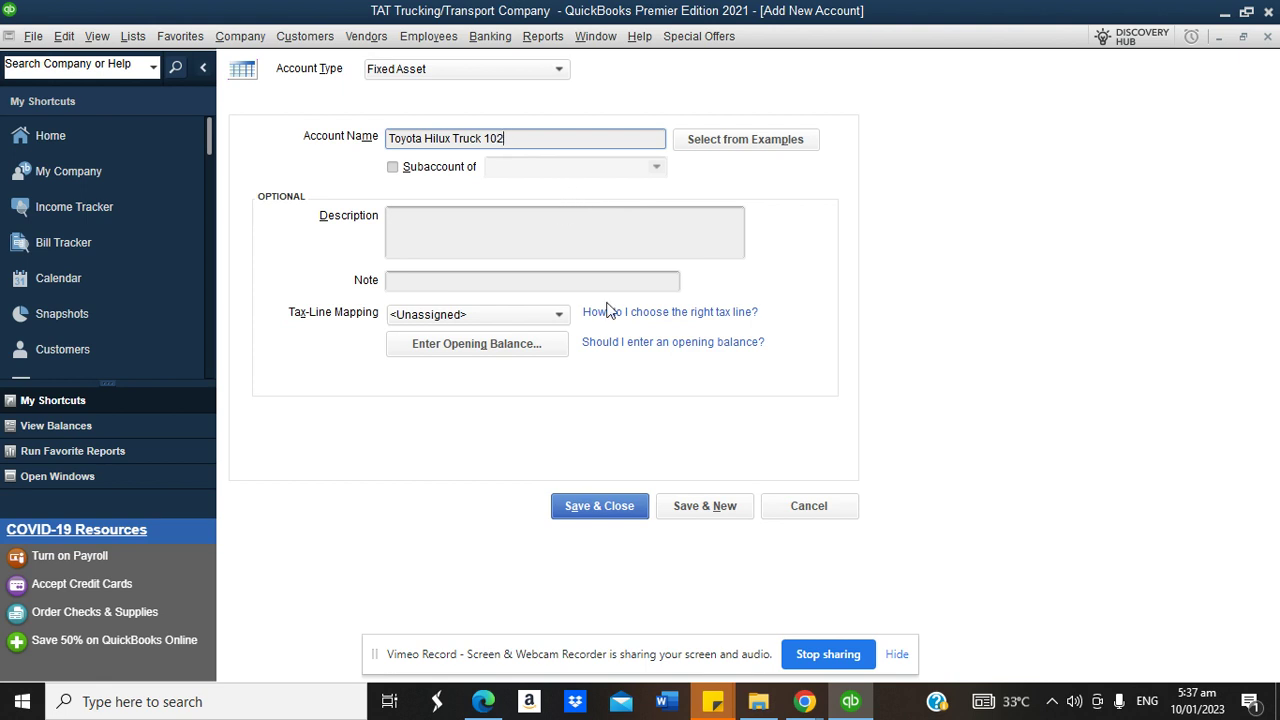
{"action": "left_click", "coordinate": [708, 508]}
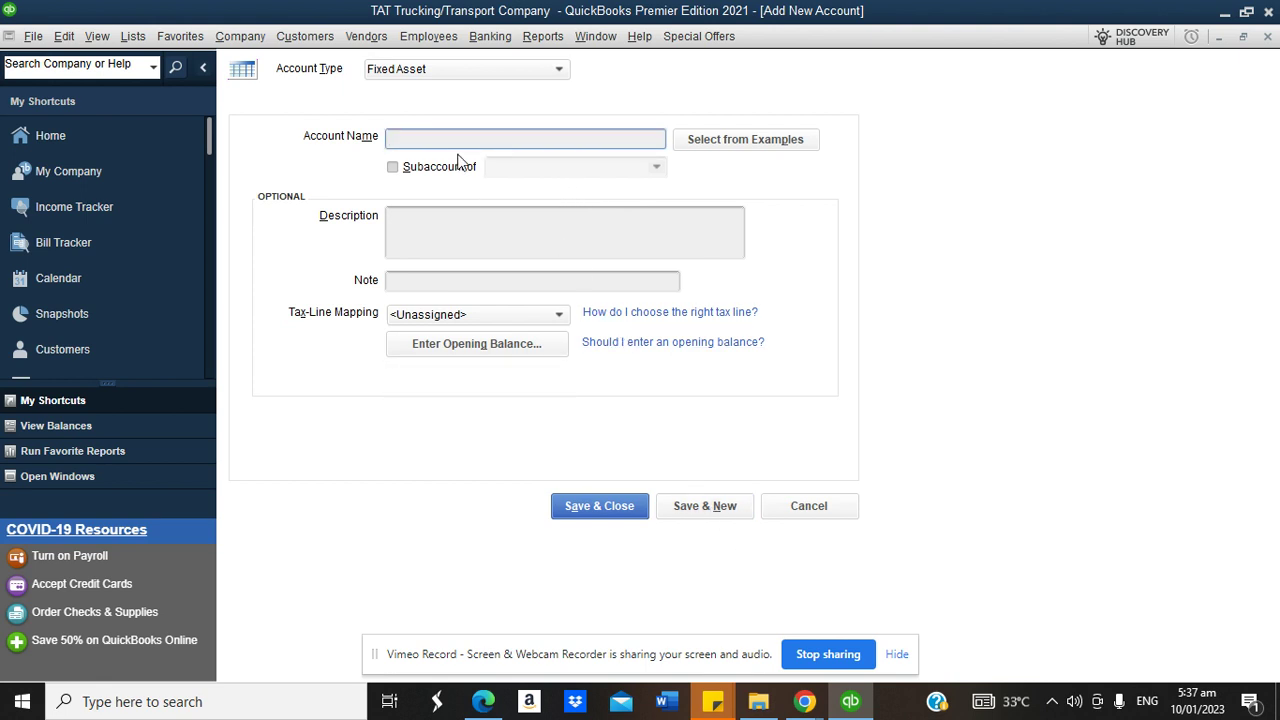
Name the new fixed asset account "Cost" and enter its opening balance of 45,000 as of 31/12/2022
{"action": "left_click", "coordinate": [431, 345]}
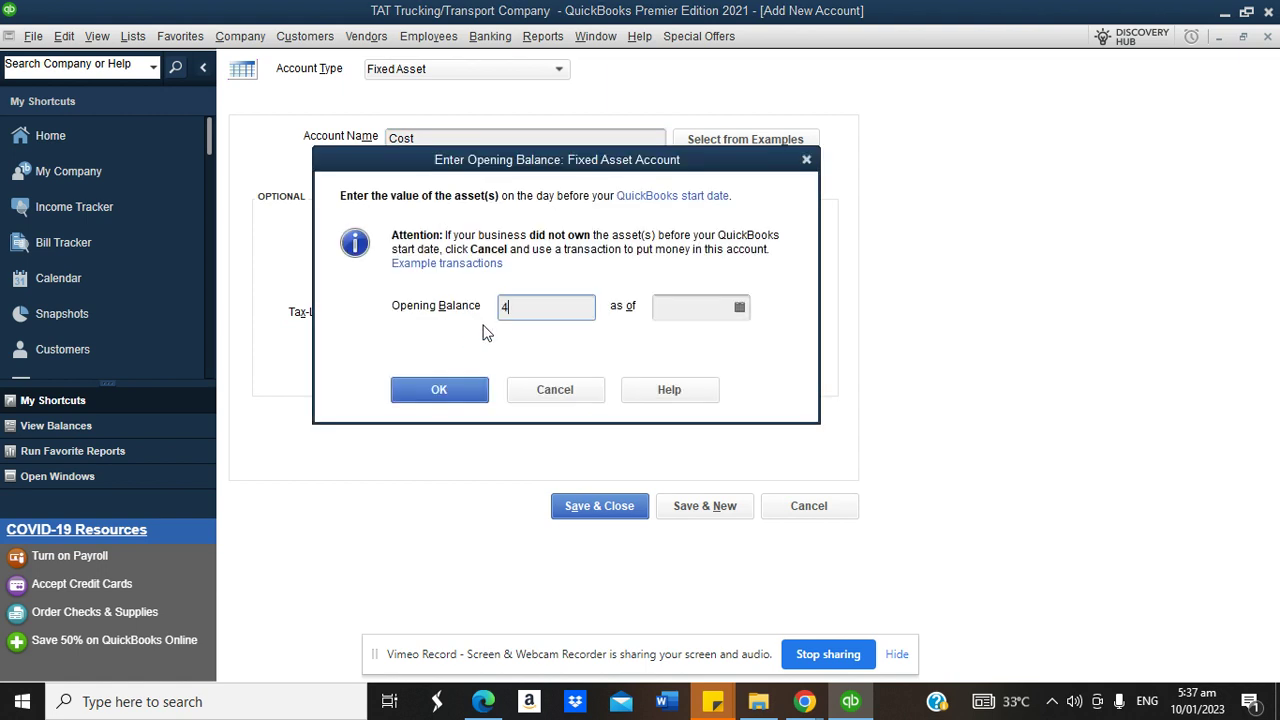
{"action": "left_click", "coordinate": [739, 308]}
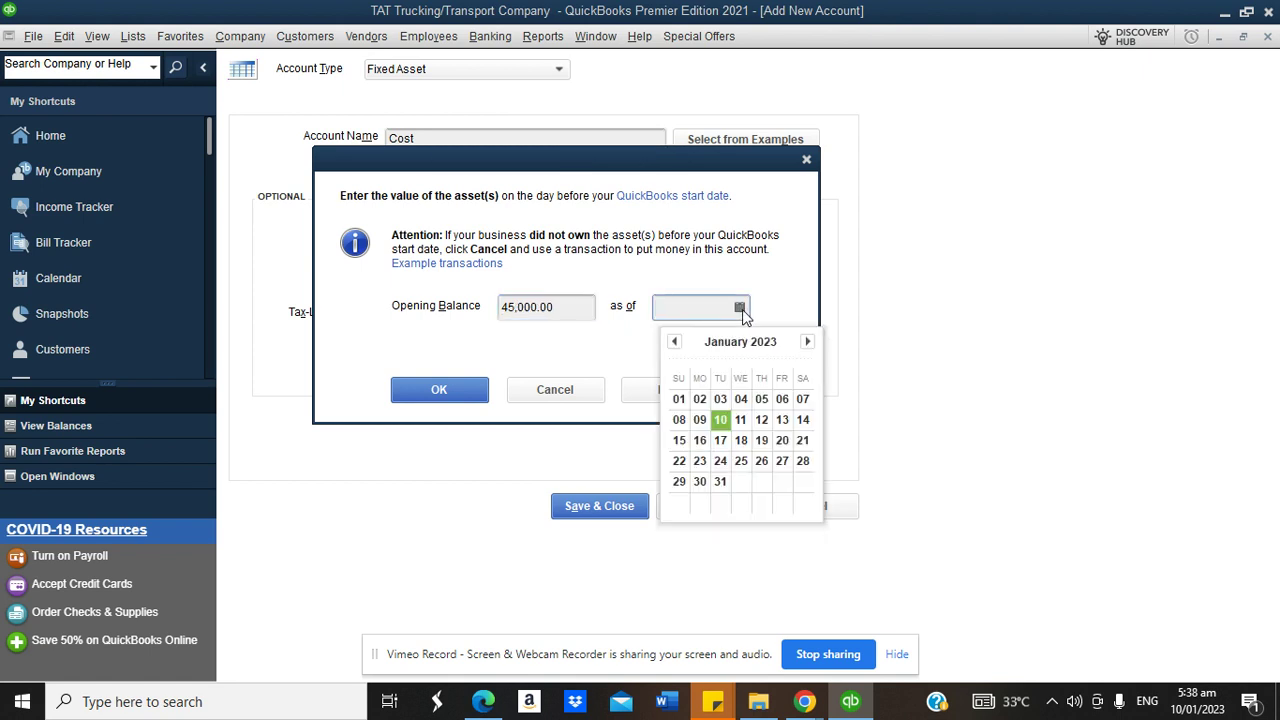
{"action": "left_click", "coordinate": [675, 342]}
{"action": "left_click", "coordinate": [802, 481]}
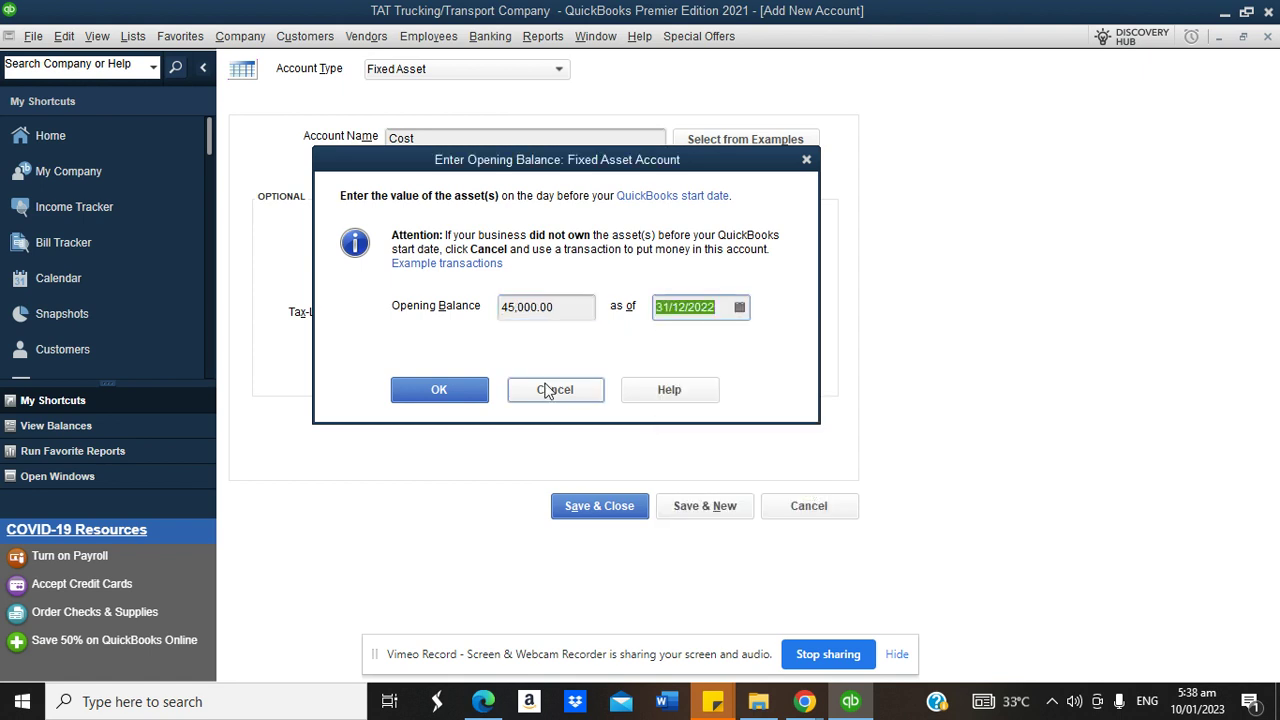
{"action": "left_click", "coordinate": [466, 389]}
Make this Cost account a subaccount of Toyota Hilux Truck 102 and save it, continuing with a new account
{"action": "left_click", "coordinate": [470, 167]}
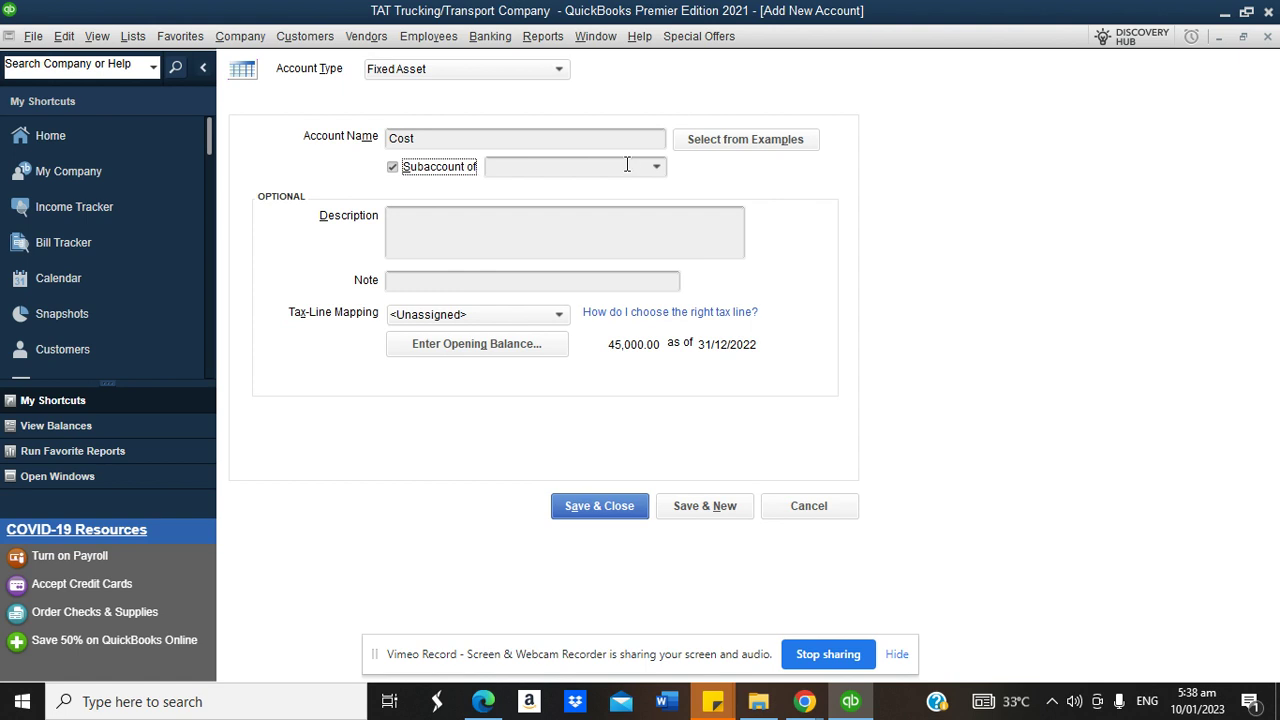
{"action": "left_click", "coordinate": [656, 168]}
{"action": "left_click", "coordinate": [587, 347]}
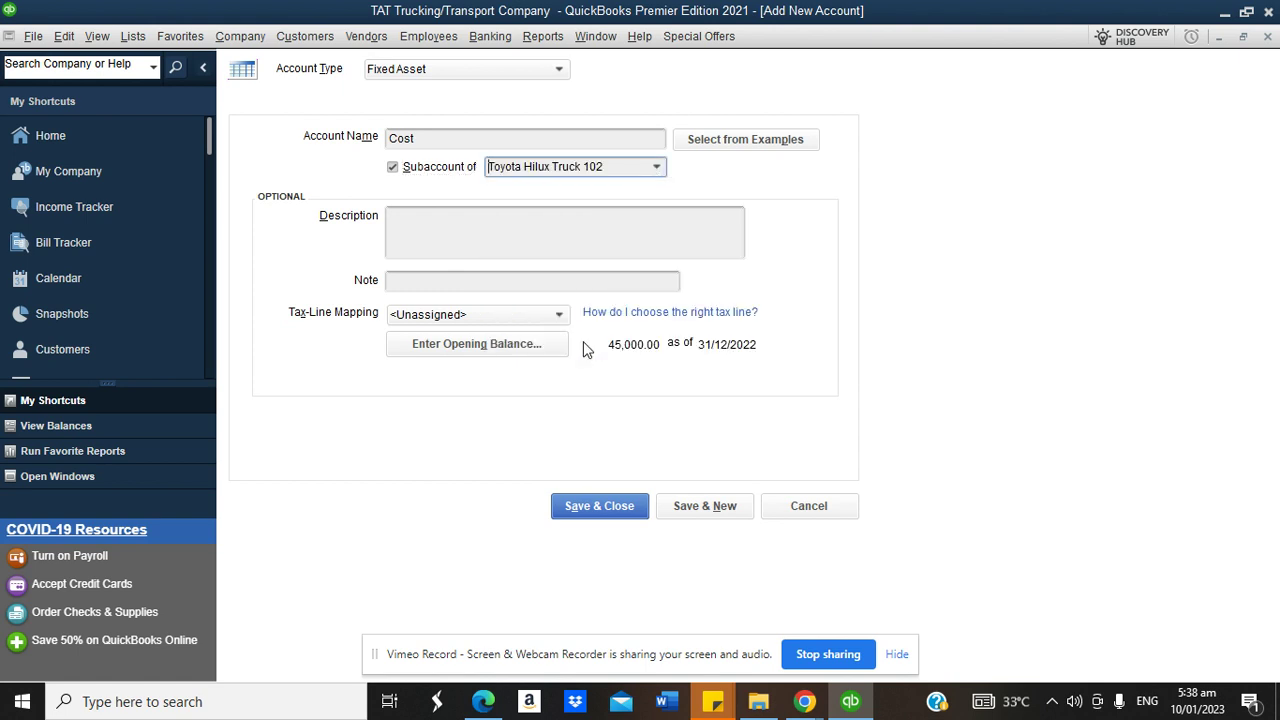
{"action": "left_click", "coordinate": [699, 506]}
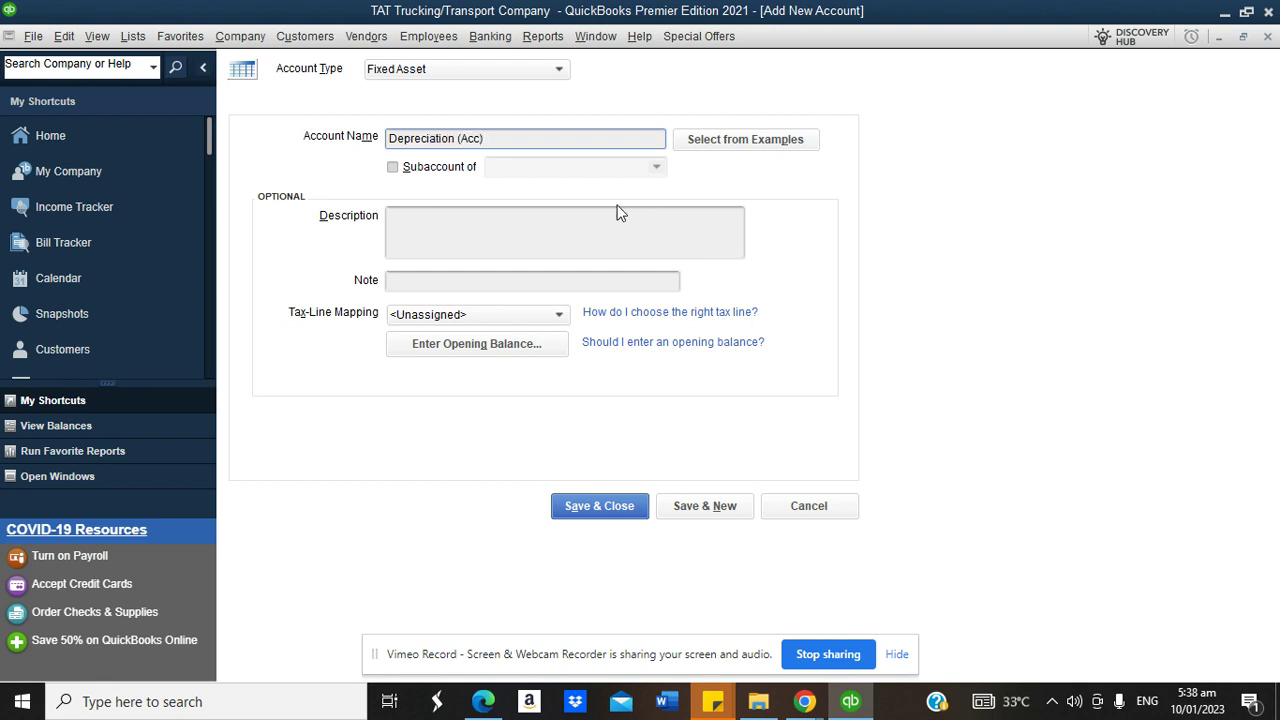
Add a "Depreciation (Acc)" fixed asset account as a subaccount of Toyota Hilux Truck 102, save it and close the form
{"action": "left_click", "coordinate": [447, 169]}
{"action": "left_click", "coordinate": [657, 168]}
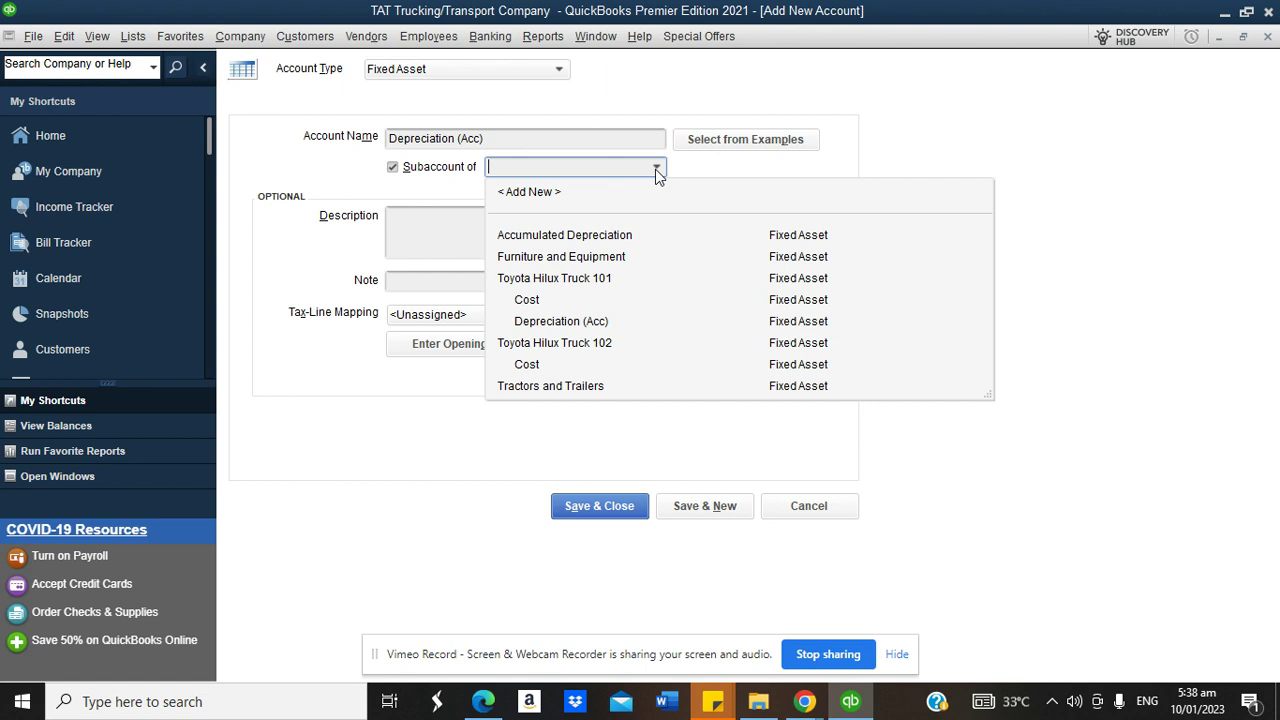
{"action": "left_click", "coordinate": [592, 346]}
{"action": "left_click", "coordinate": [640, 508]}
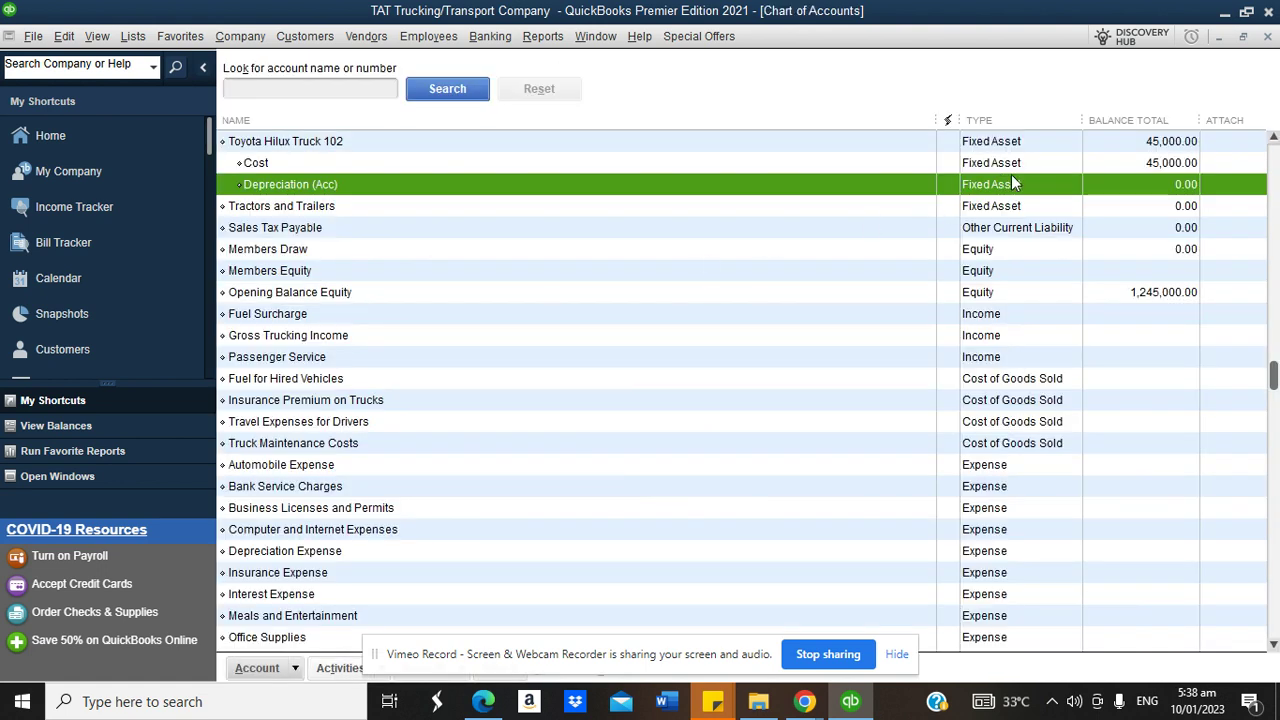
Review the Toyota Hilux Truck 101 and 102 accounts with their Cost and Depreciation (Acc) subaccounts in the Chart of Accounts
{"action": "scroll", "coordinate": [1273, 143], "scroll_direction": "up", "scroll_amount": 7}
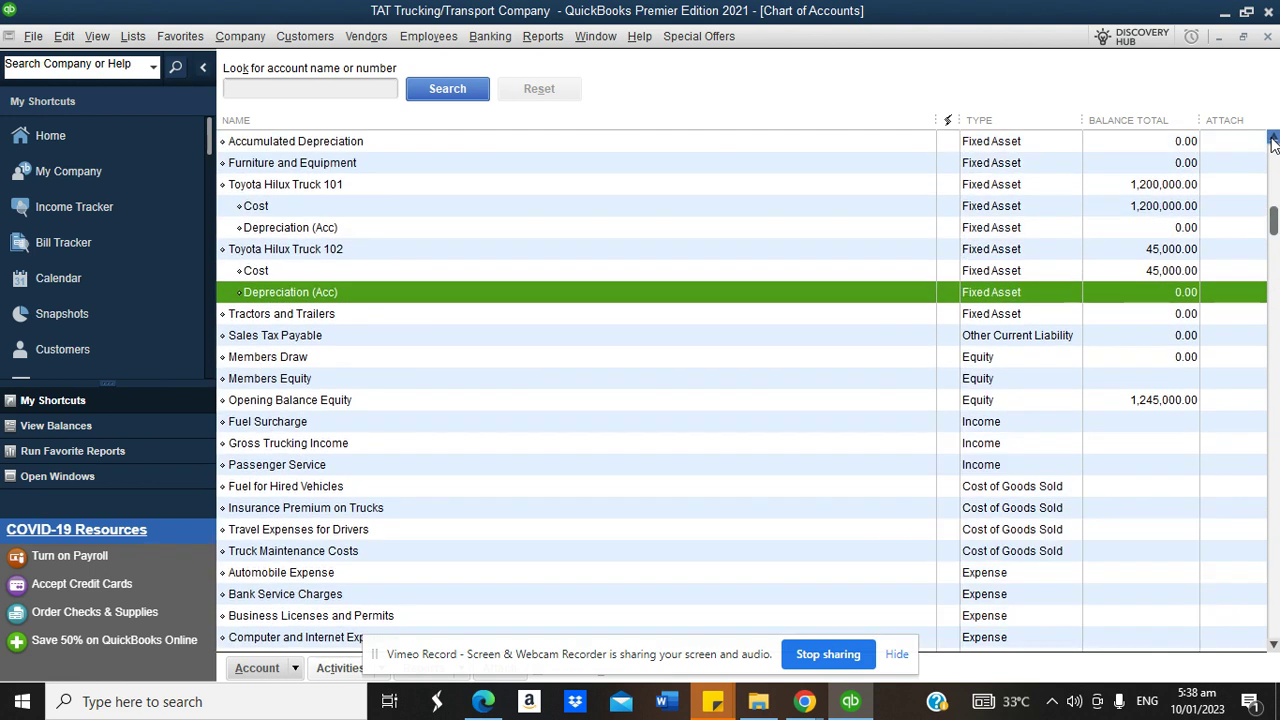
{"action": "left_click", "coordinate": [343, 227]}
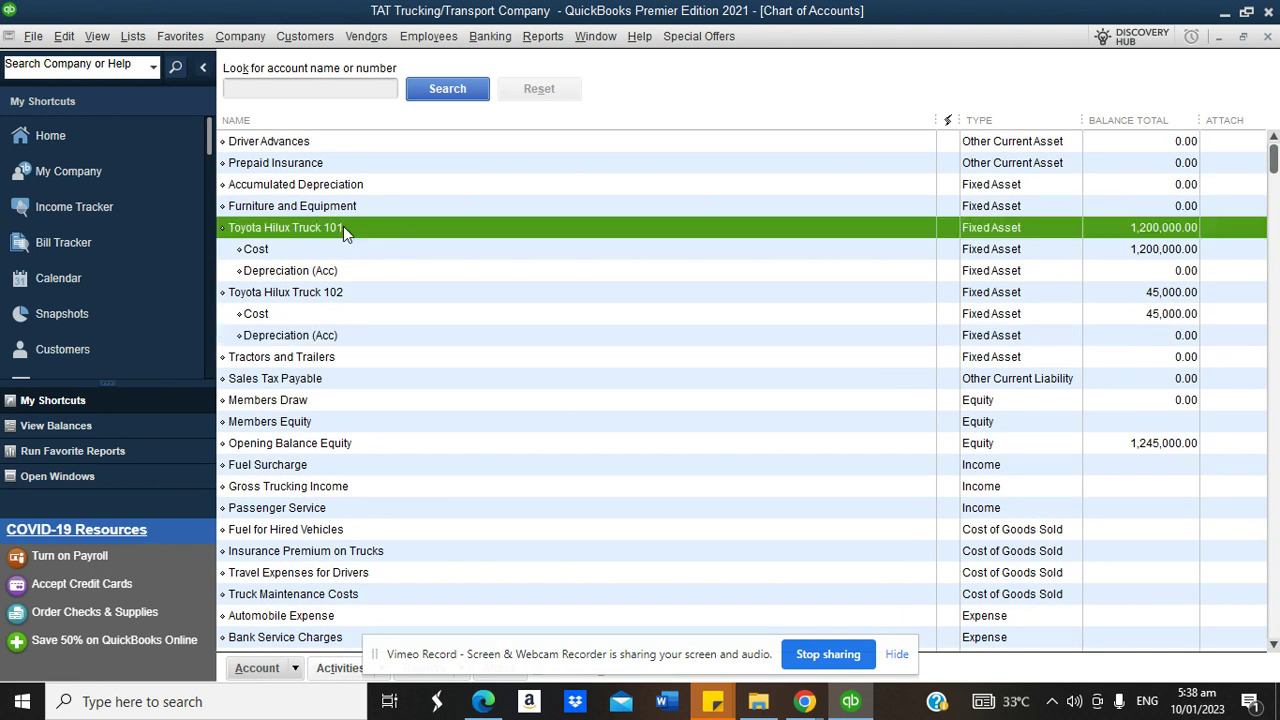
{"action": "left_click", "coordinate": [283, 250]}
{"action": "left_click", "coordinate": [287, 275]}
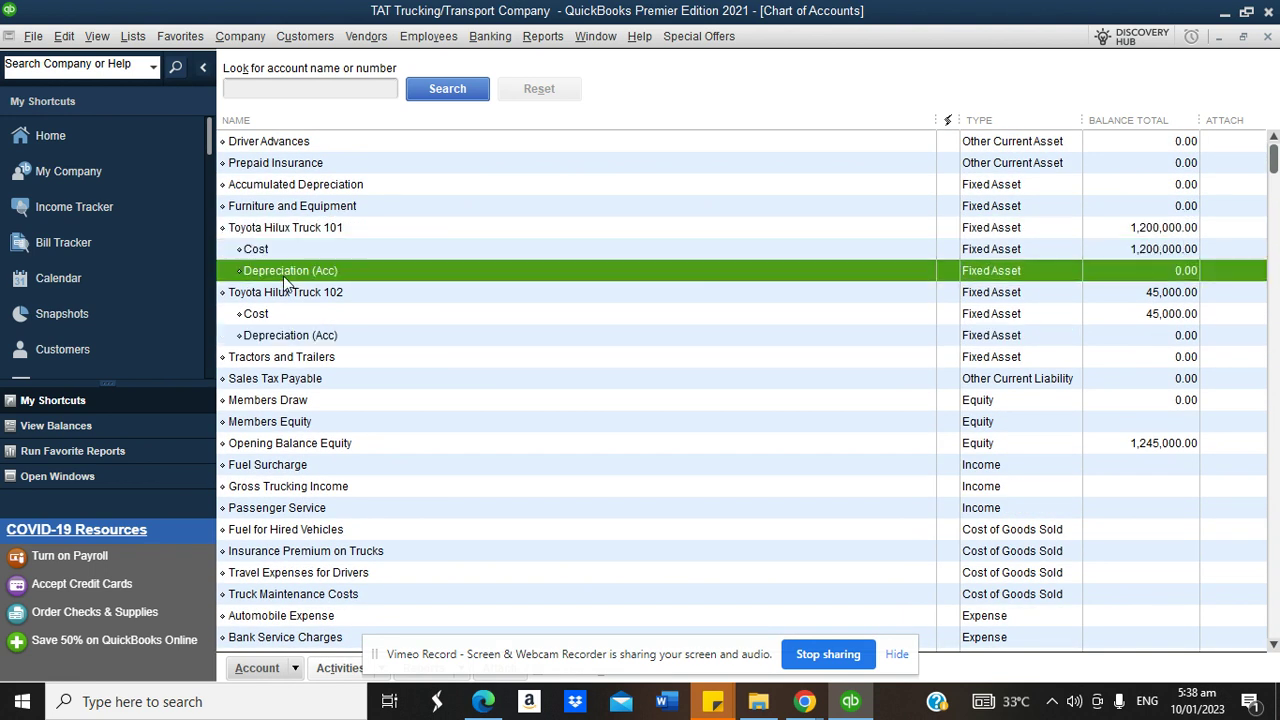
{"action": "left_click", "coordinate": [285, 300]}
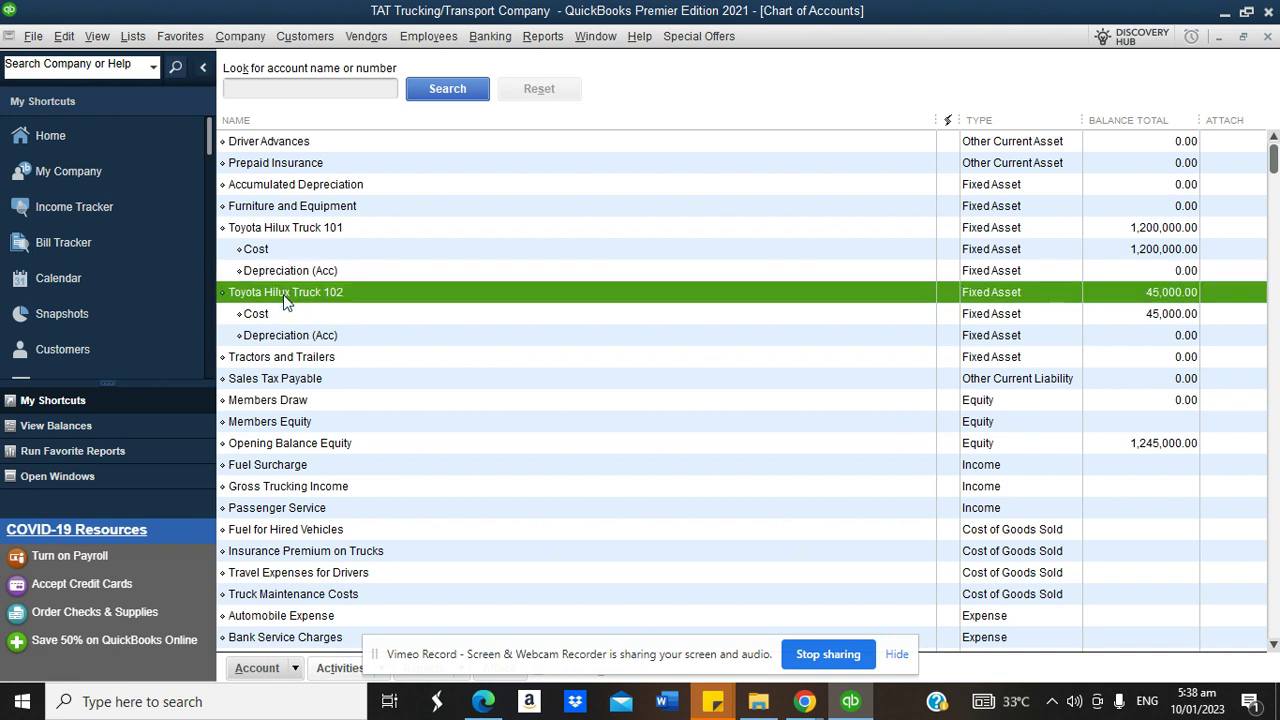
{"action": "left_click", "coordinate": [268, 315]}
{"action": "left_click", "coordinate": [268, 338]}
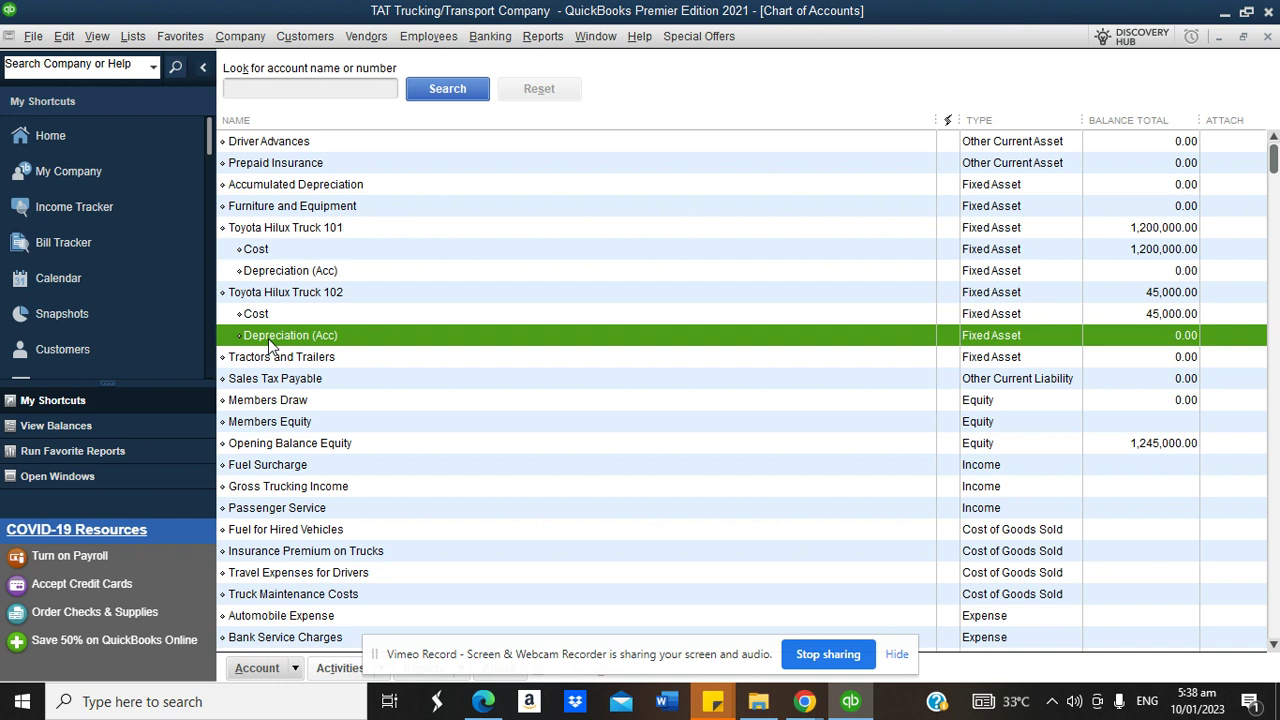
Check the standard Balance Sheet report for both trucks' fixed asset values and close it
{"action": "left_click", "coordinate": [541, 37]}
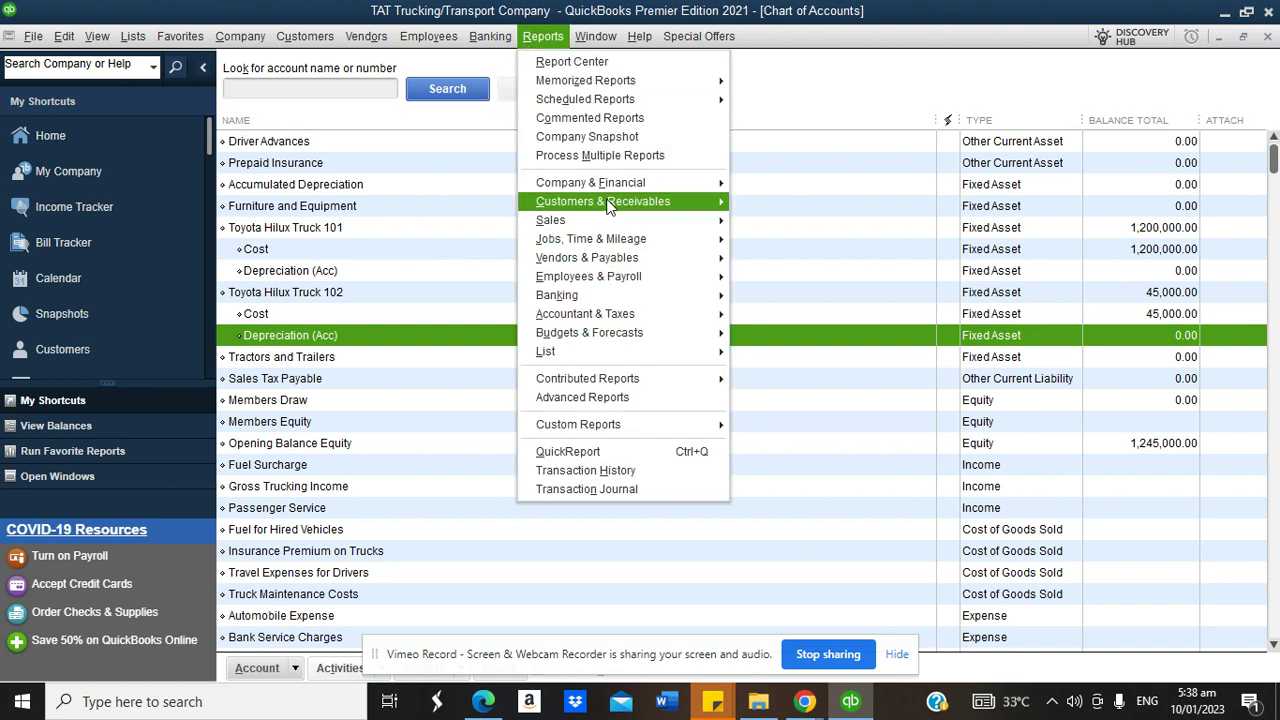
{"action": "mouse_move", "coordinate": [614, 183]}
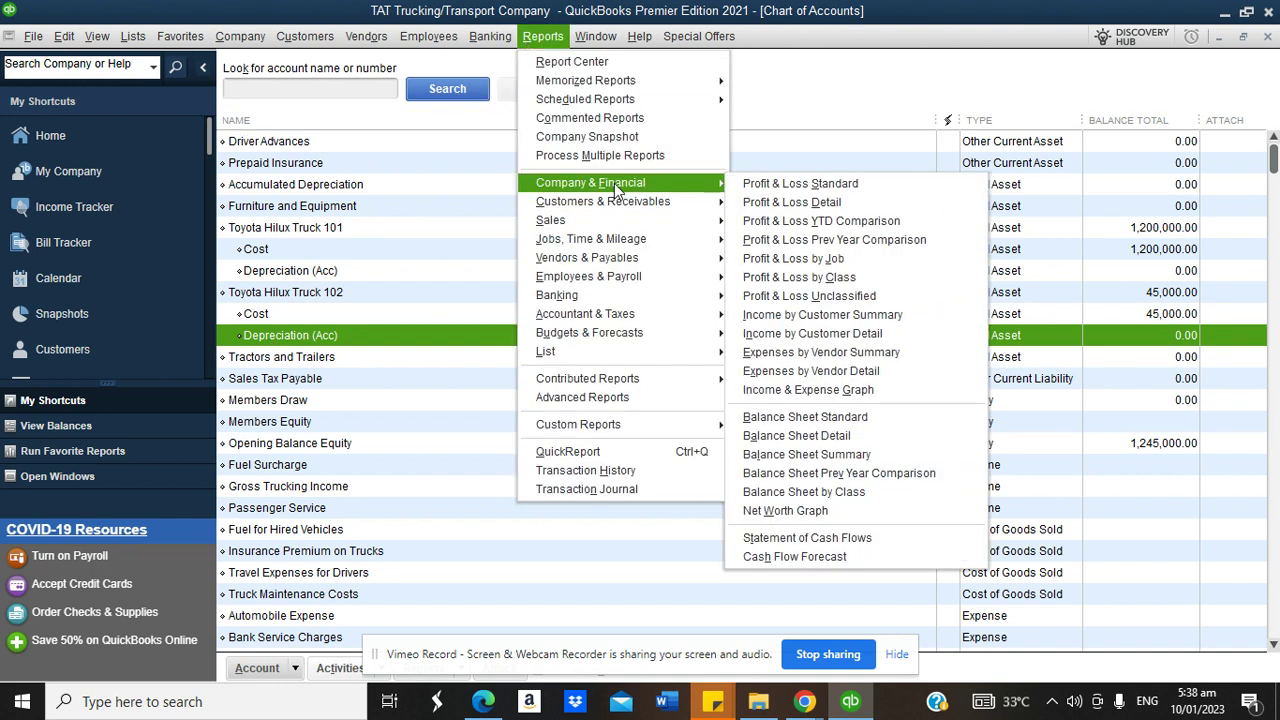
{"action": "left_click", "coordinate": [795, 416]}
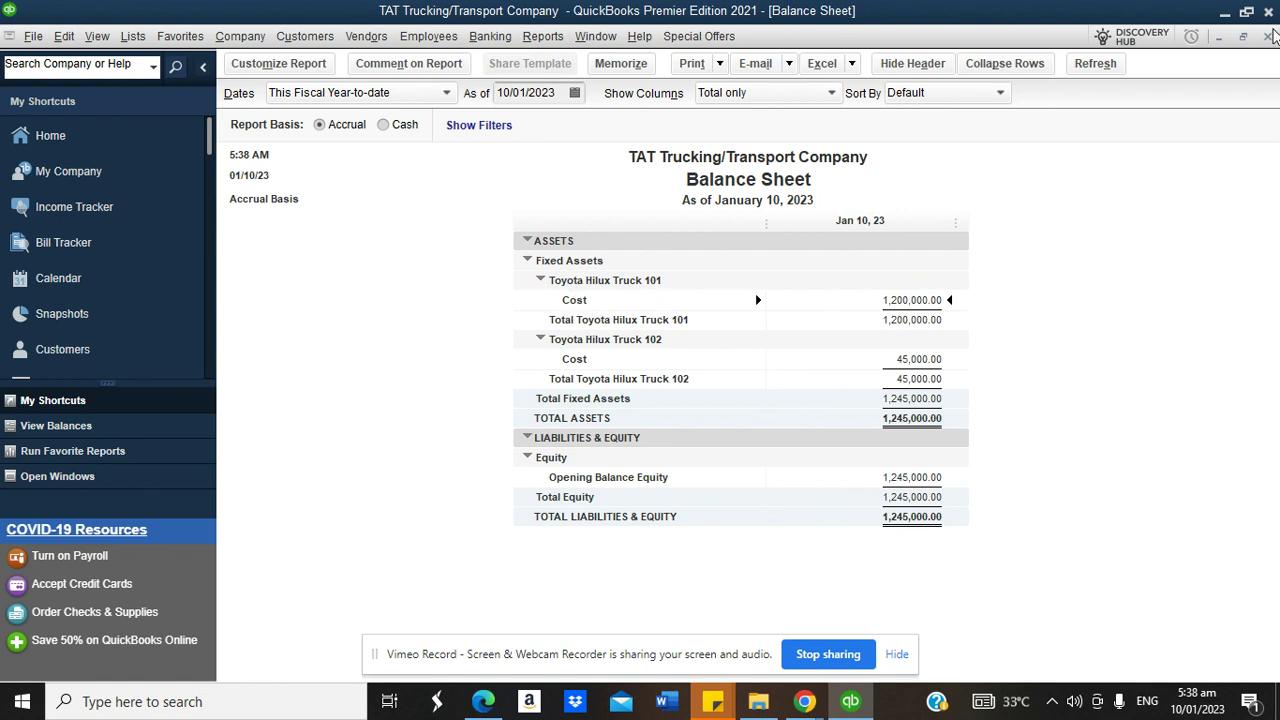
{"action": "left_click", "coordinate": [1268, 36]}
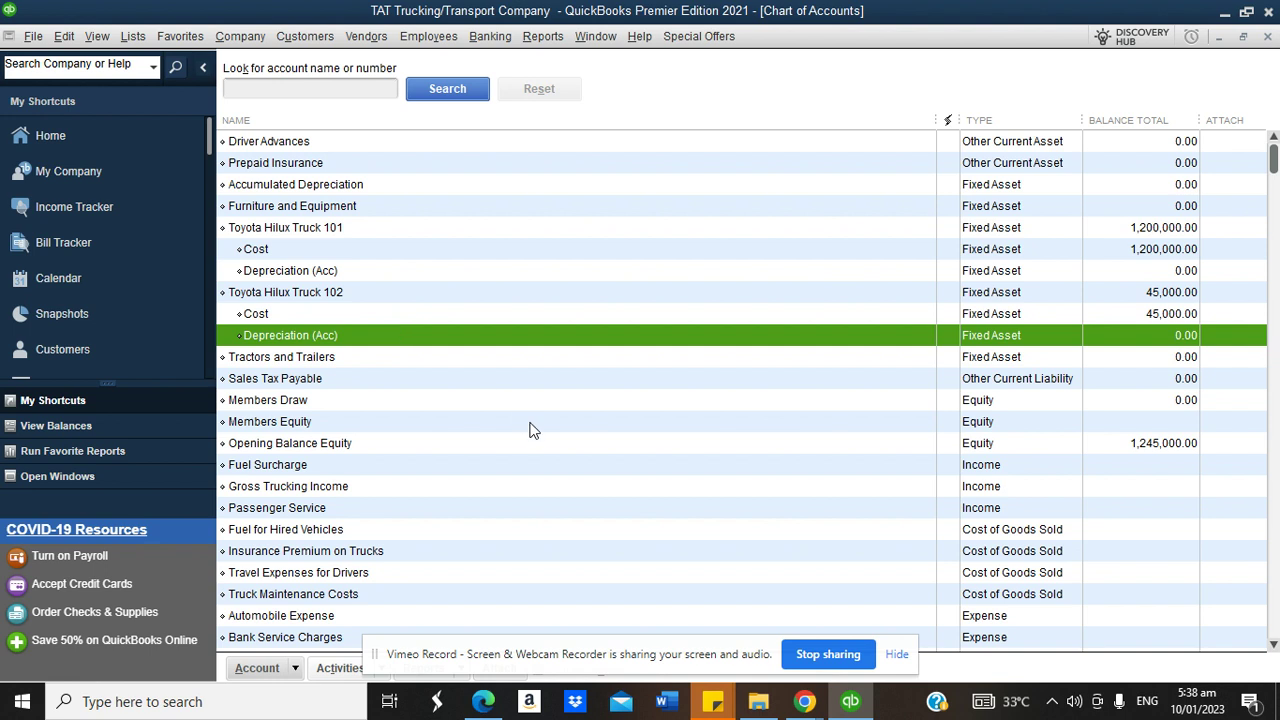
Check the setup outline in the Chrome notepad for the next task and return to QuickBooks
{"action": "left_click", "coordinate": [805, 701]}
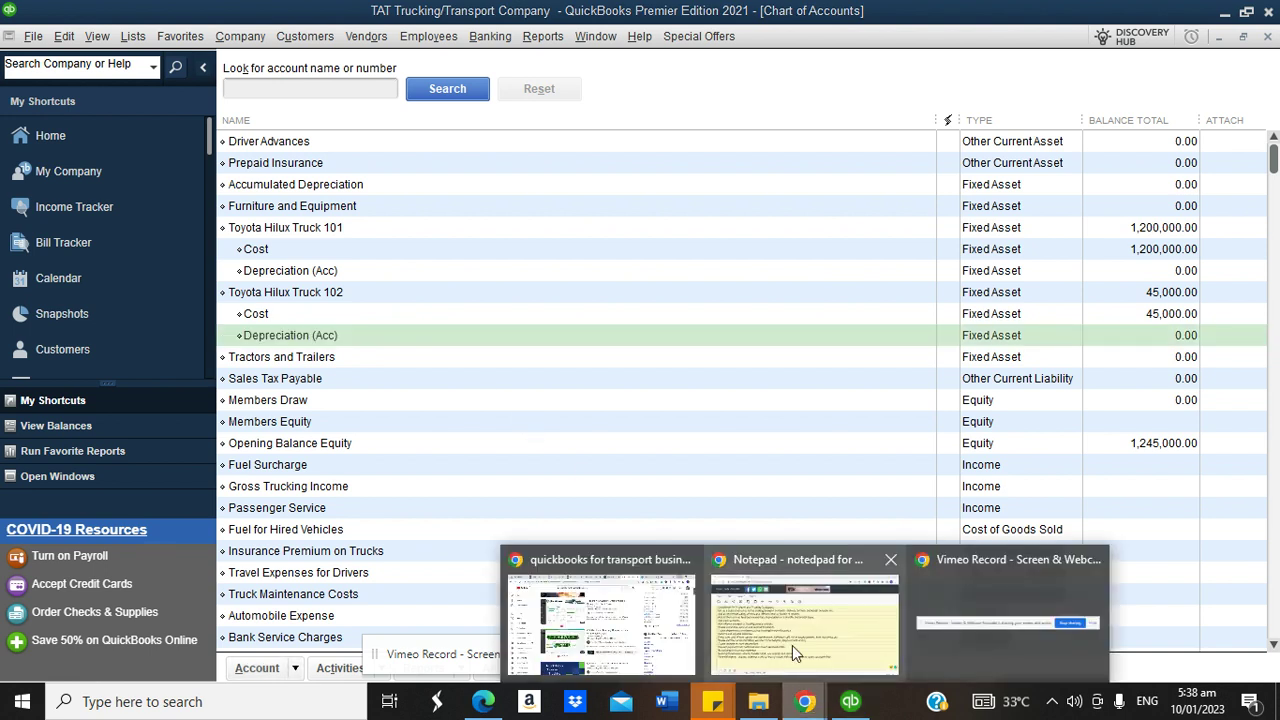
{"action": "left_click", "coordinate": [792, 645]}
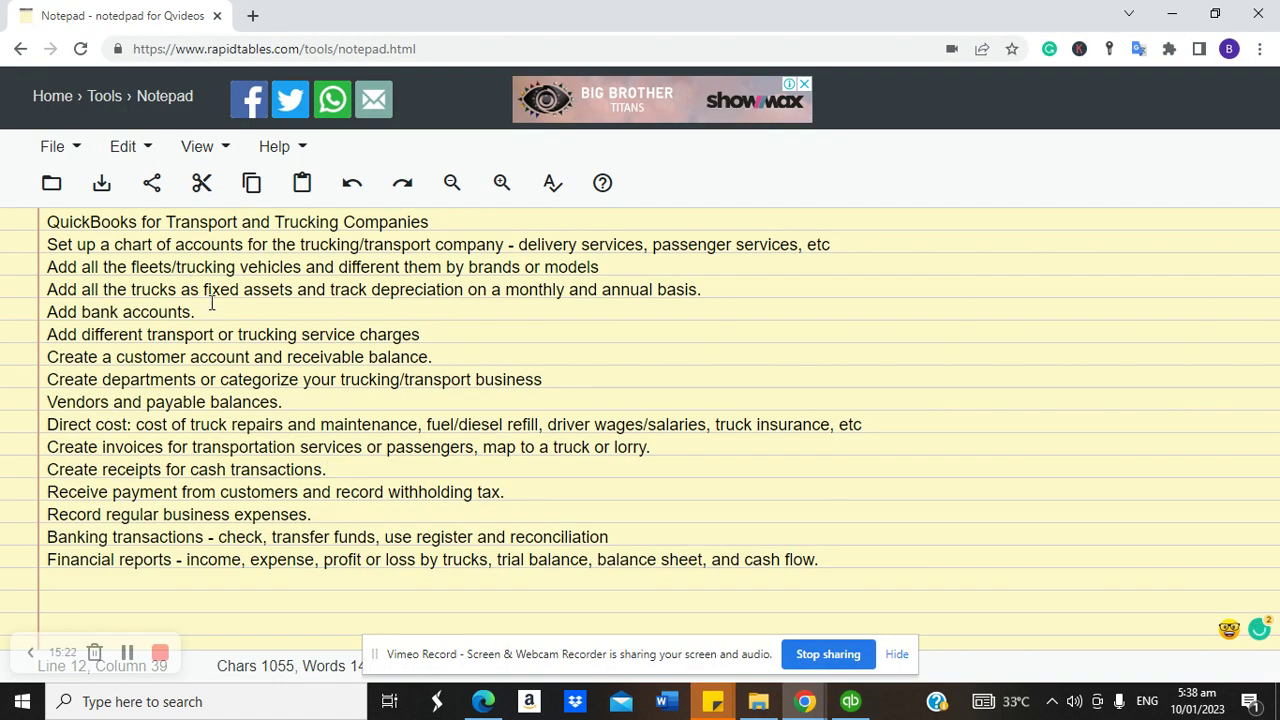
{"action": "mouse_move", "coordinate": [852, 703]}
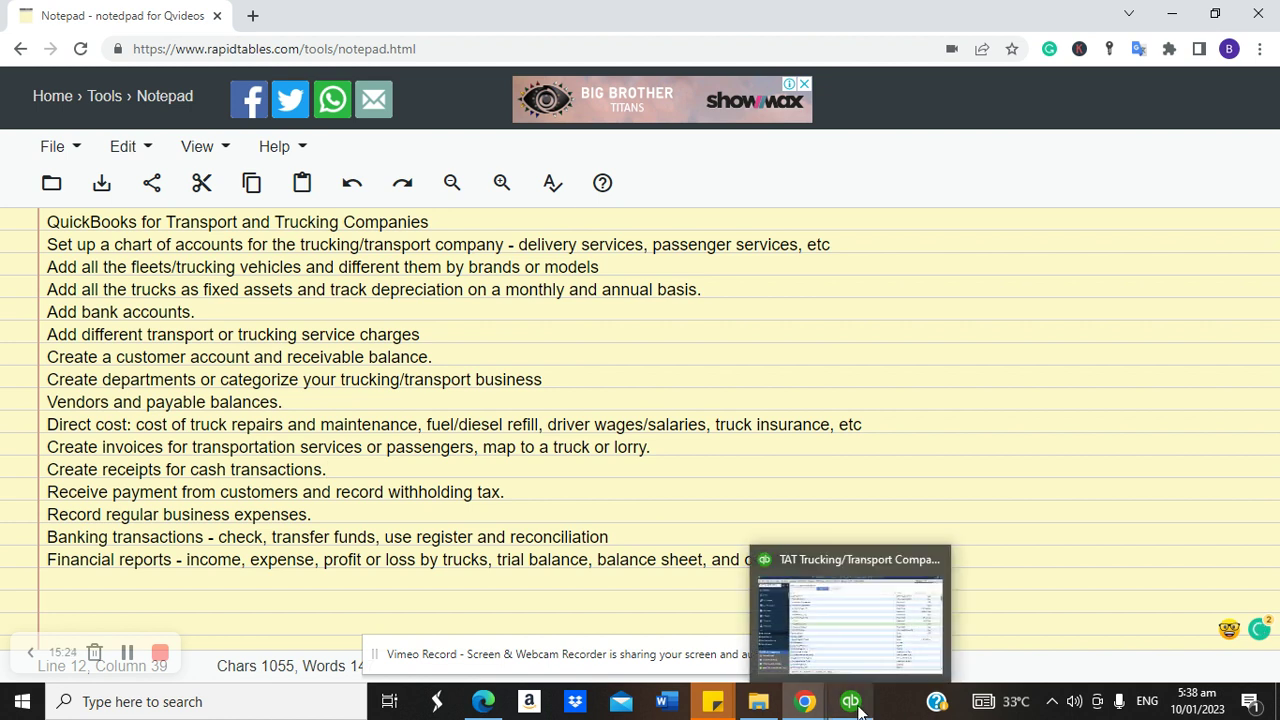
{"action": "left_click", "coordinate": [816, 583]}
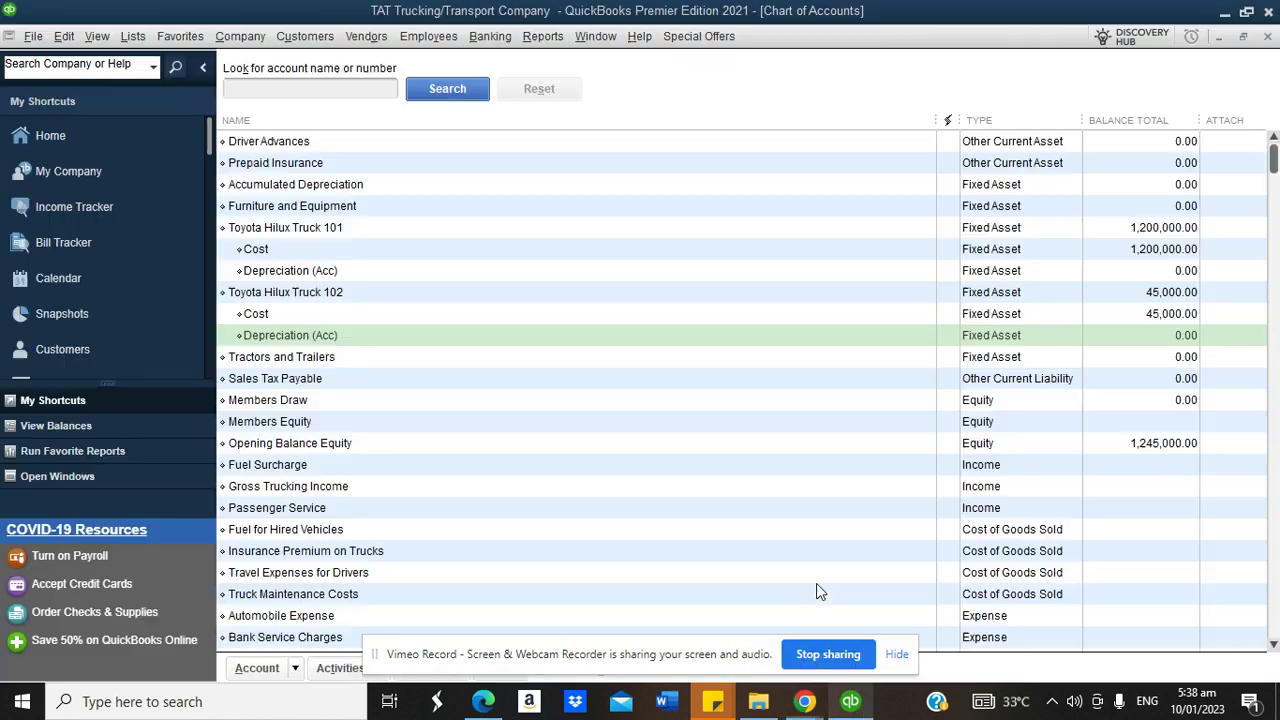
Start a new account of type Bank from the Chart of Accounts and name it "Wells Fargo"
{"action": "left_click", "coordinate": [133, 36]}
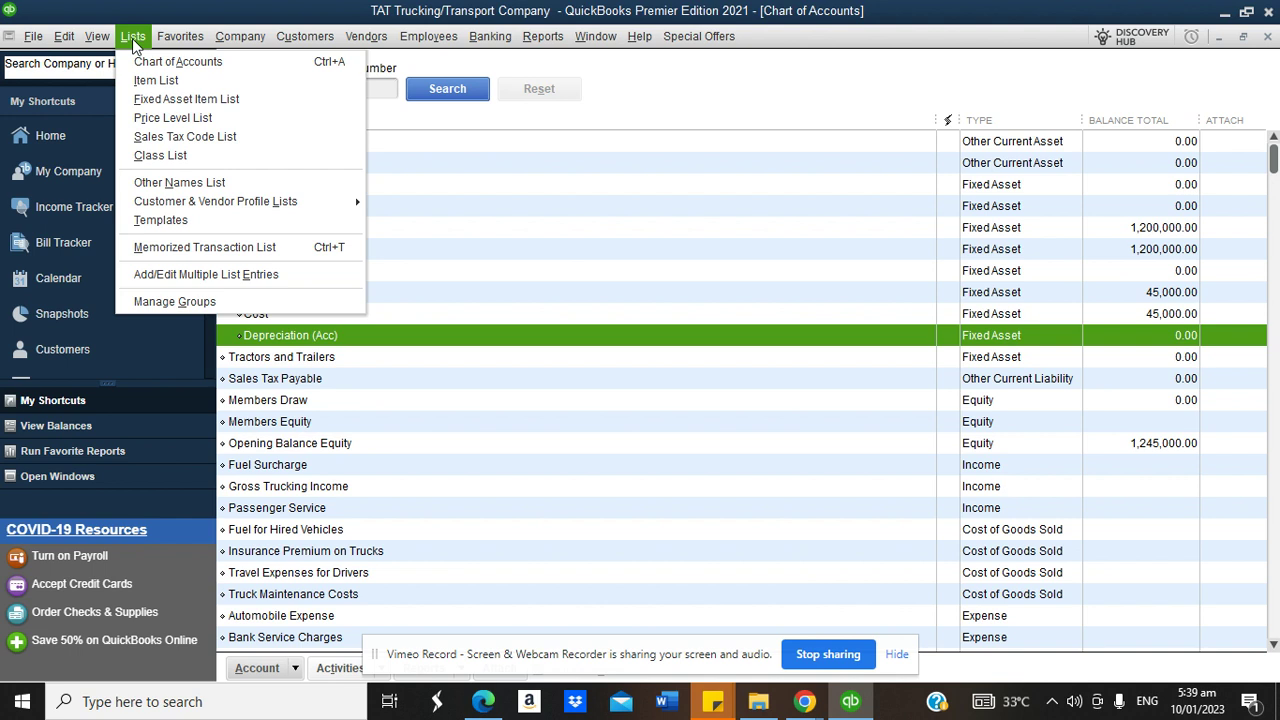
{"action": "left_click", "coordinate": [153, 61]}
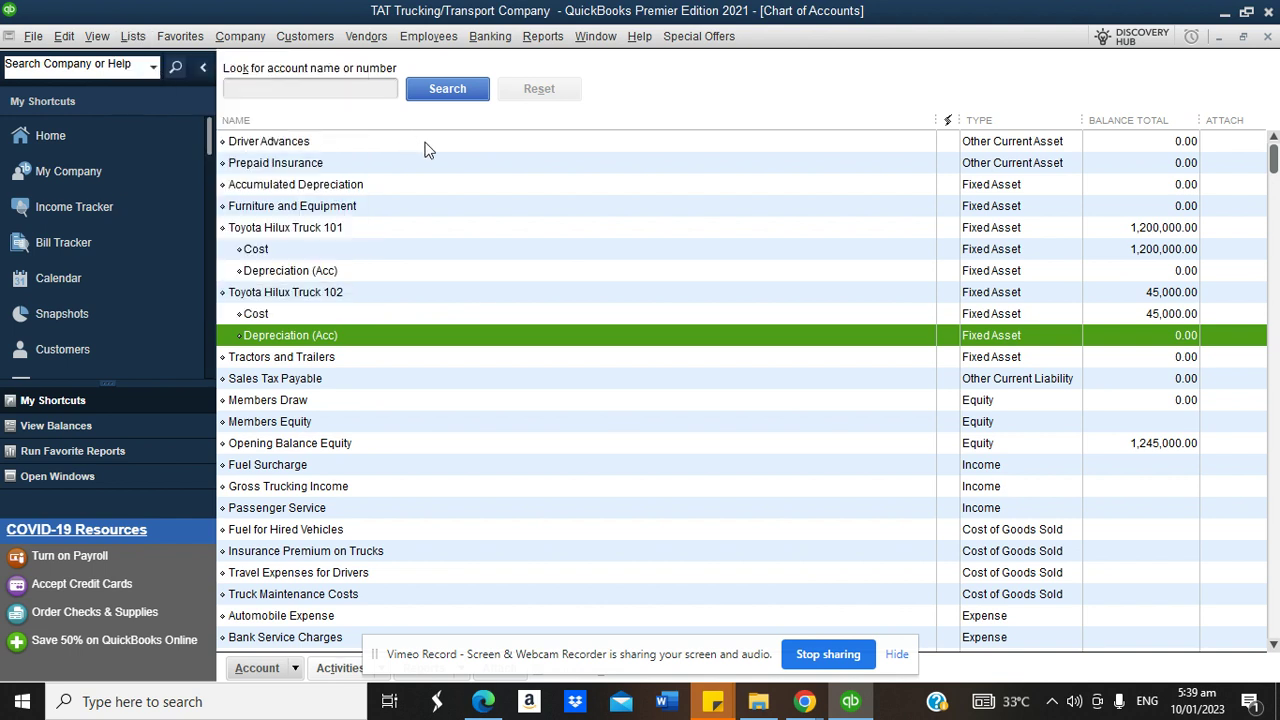
{"action": "left_click", "coordinate": [290, 668]}
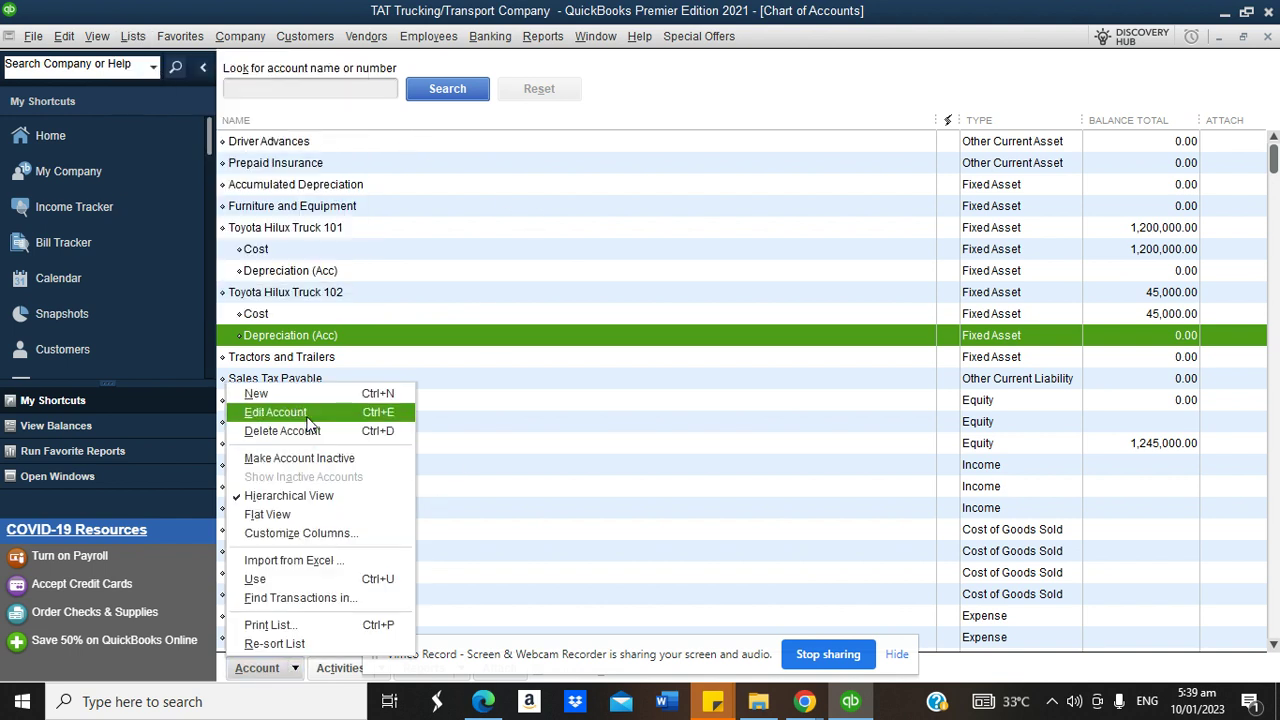
{"action": "left_click", "coordinate": [296, 399]}
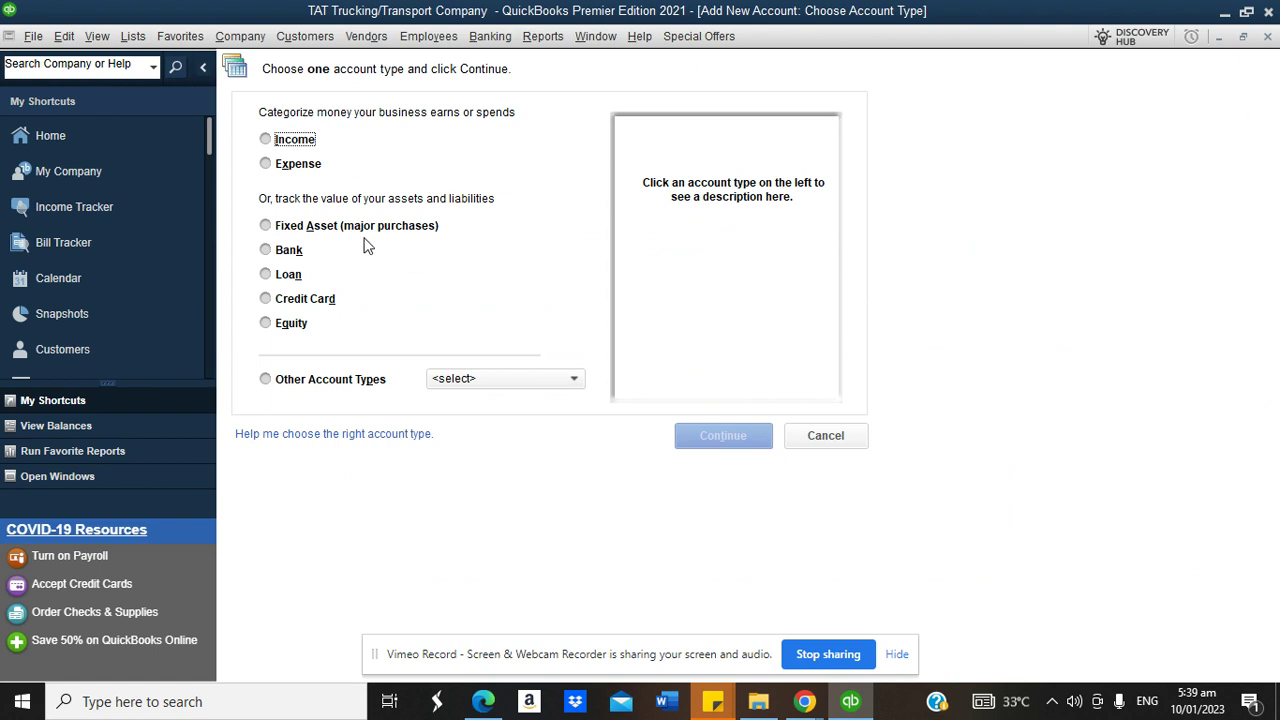
{"action": "left_click", "coordinate": [268, 250]}
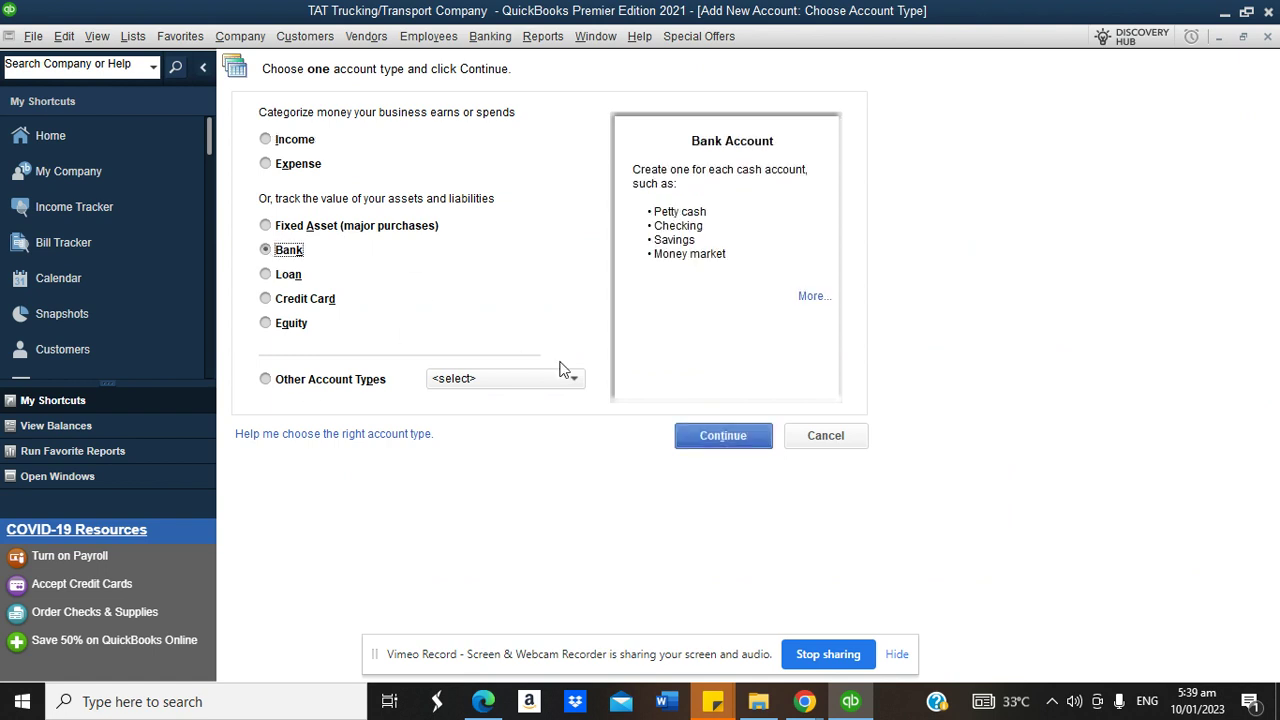
{"action": "left_click", "coordinate": [722, 436]}
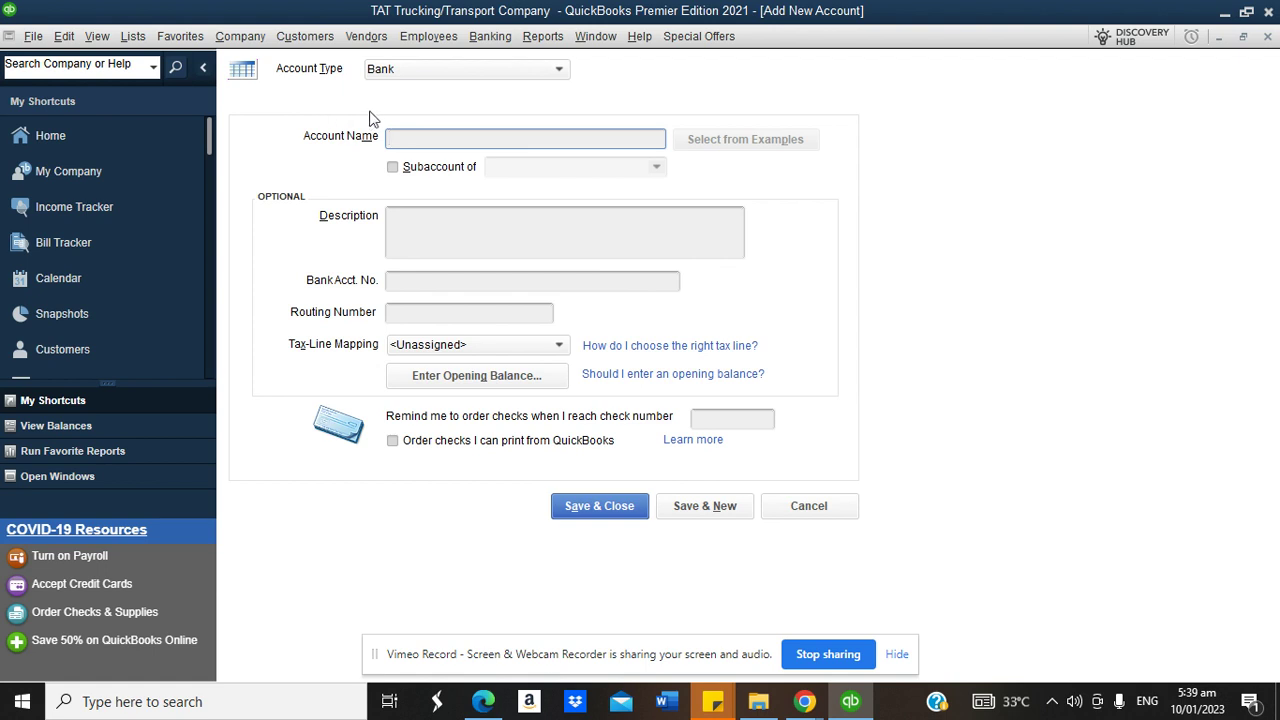
{"action": "type", "text": "Wells Fargo"}
Try the Income account type for the Wells Fargo account and set it back to Bank
{"action": "left_click", "coordinate": [400, 73]}
{"action": "left_click", "coordinate": [402, 94]}
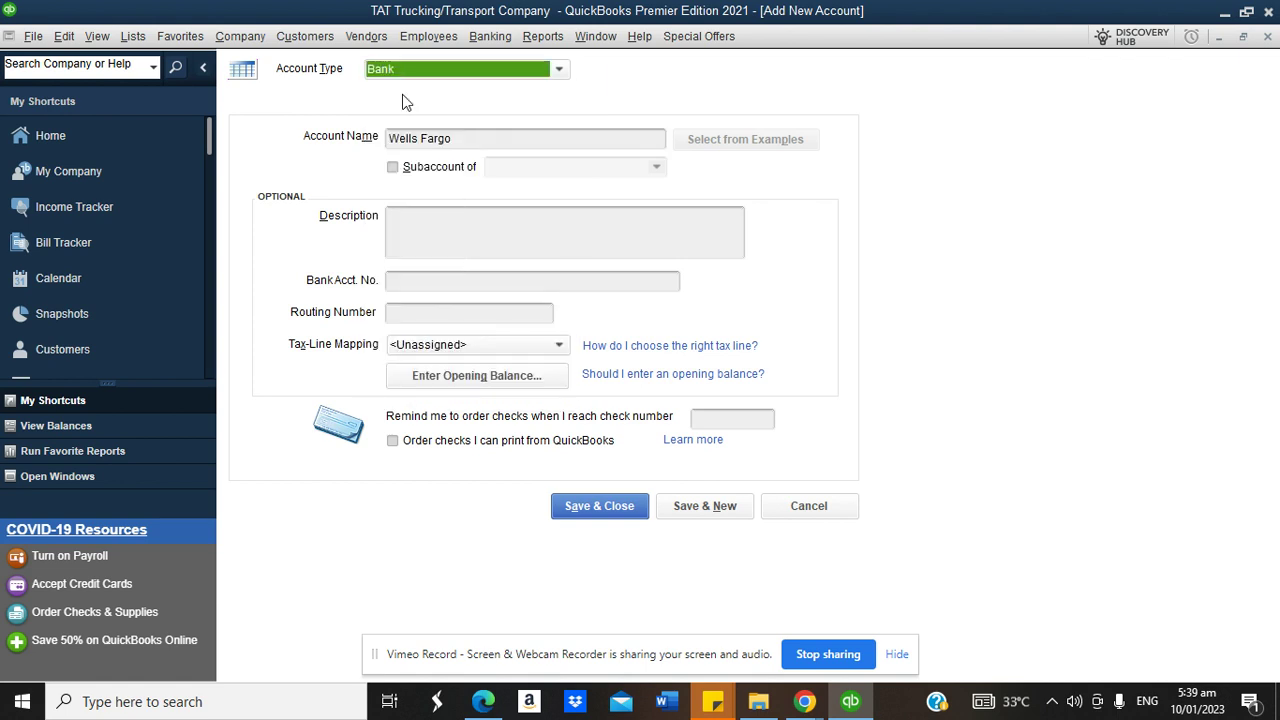
{"action": "left_click_drag", "start_coordinate": [463, 139], "coordinate": [390, 143]}
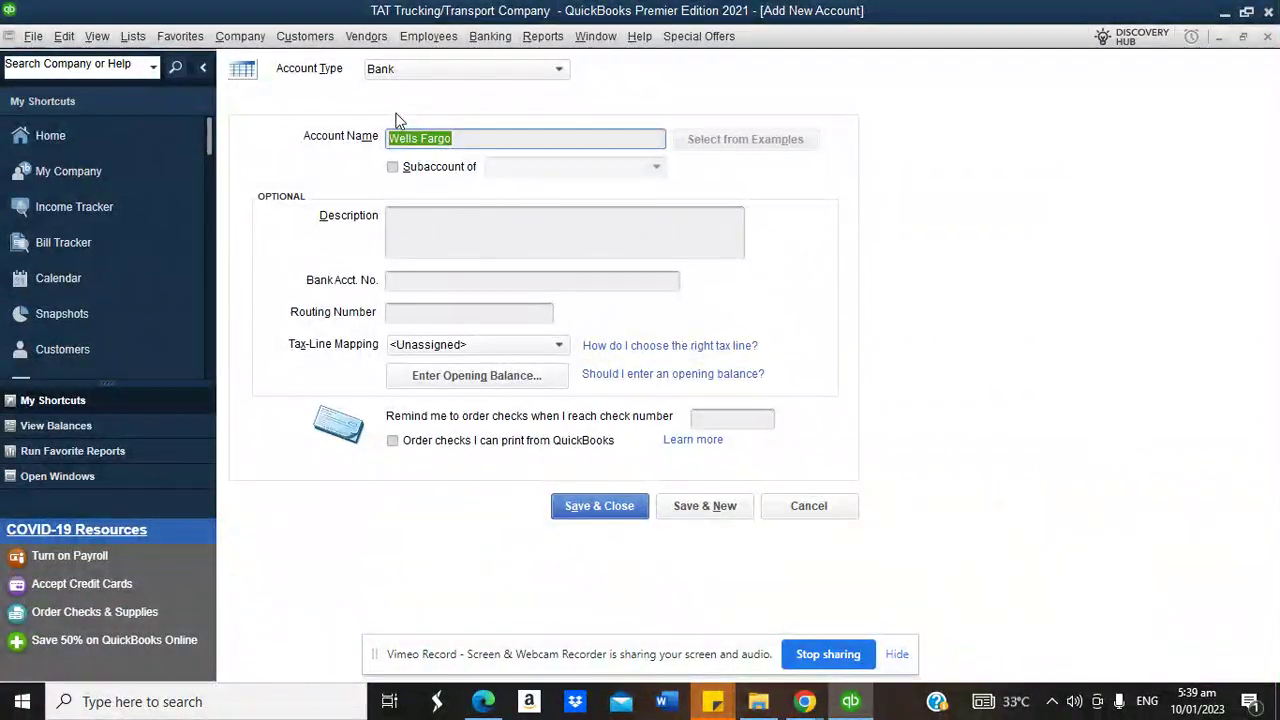
{"action": "left_click", "coordinate": [427, 67]}
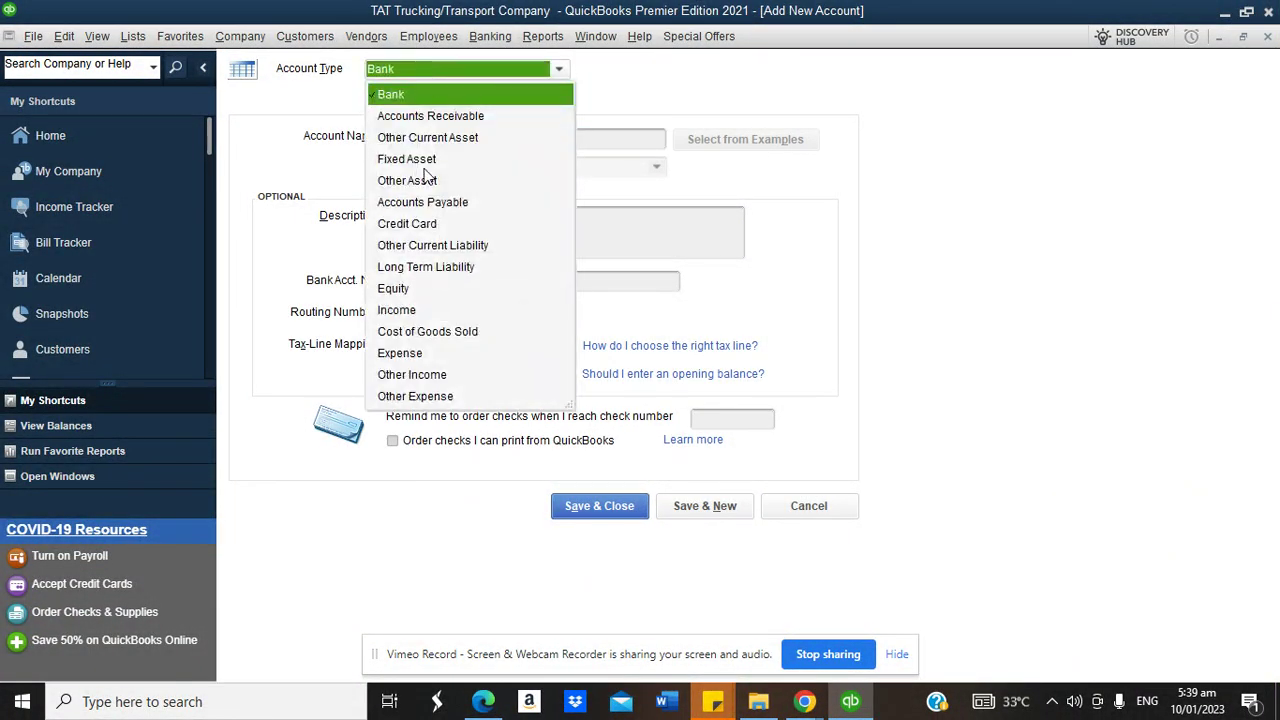
{"action": "left_click", "coordinate": [410, 310]}
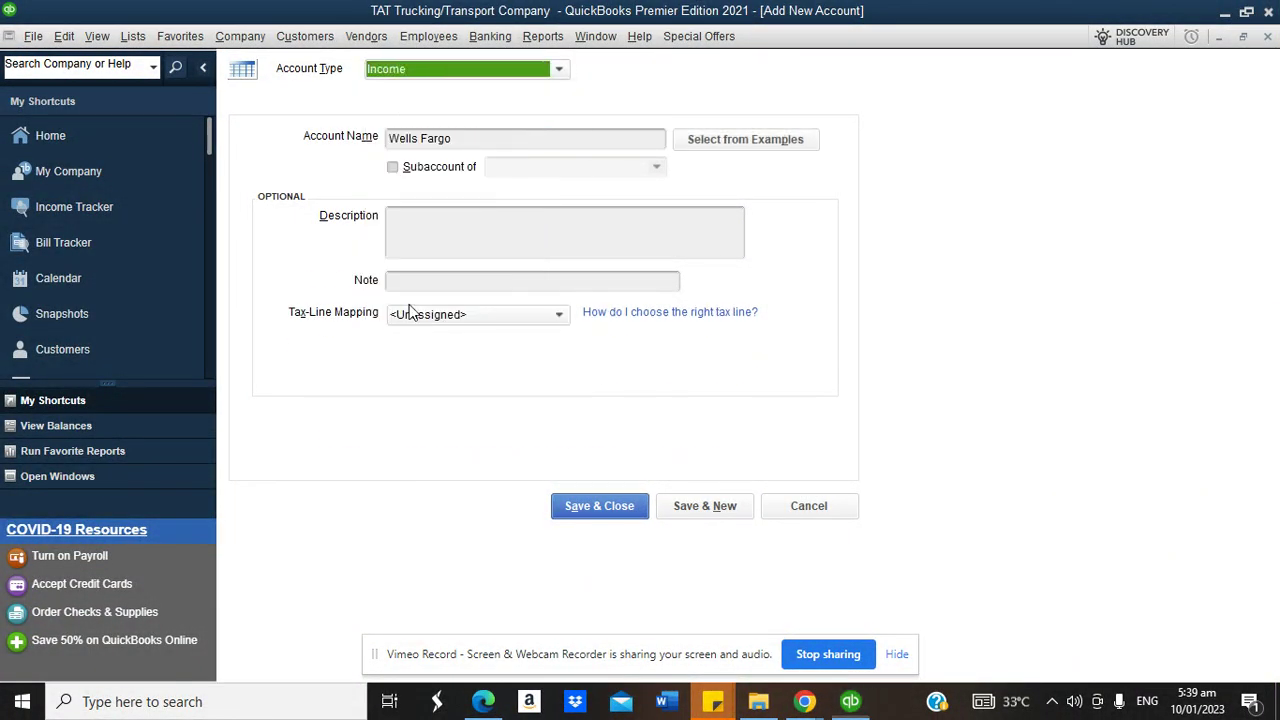
{"action": "left_click", "coordinate": [460, 141]}
{"action": "left_click_drag", "start_coordinate": [460, 141], "coordinate": [388, 145]}
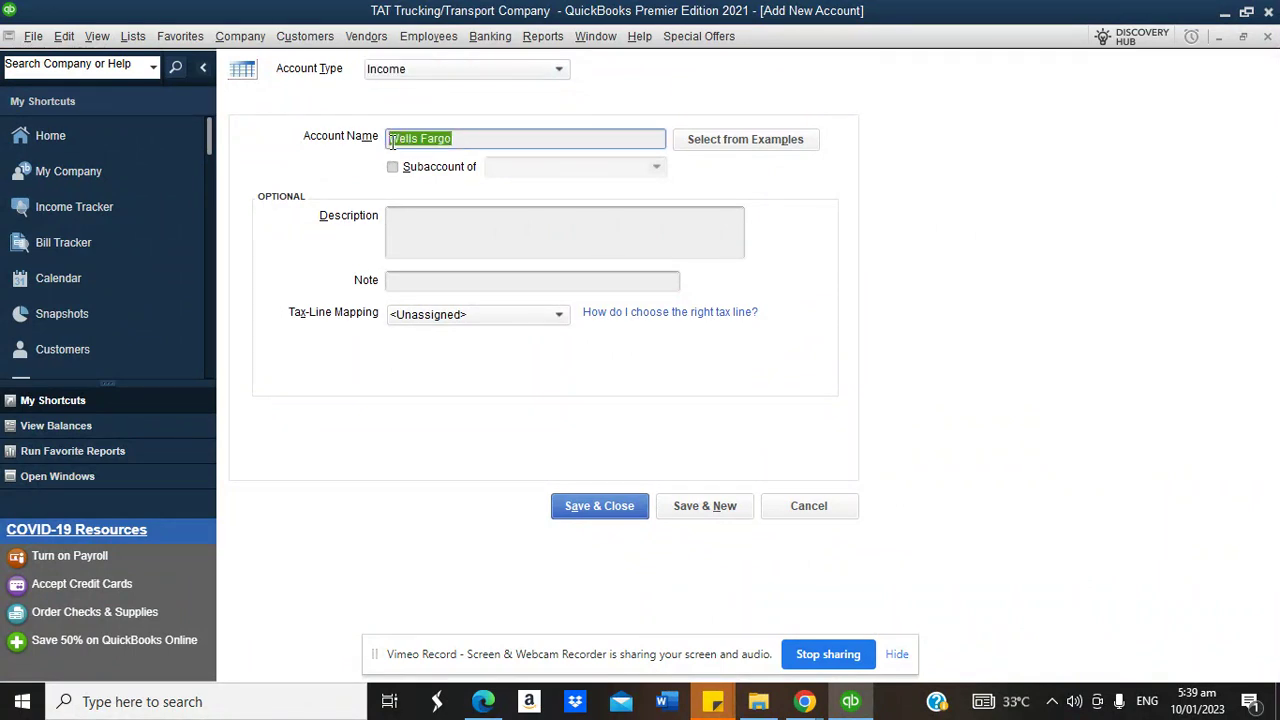
{"action": "left_click", "coordinate": [419, 70]}
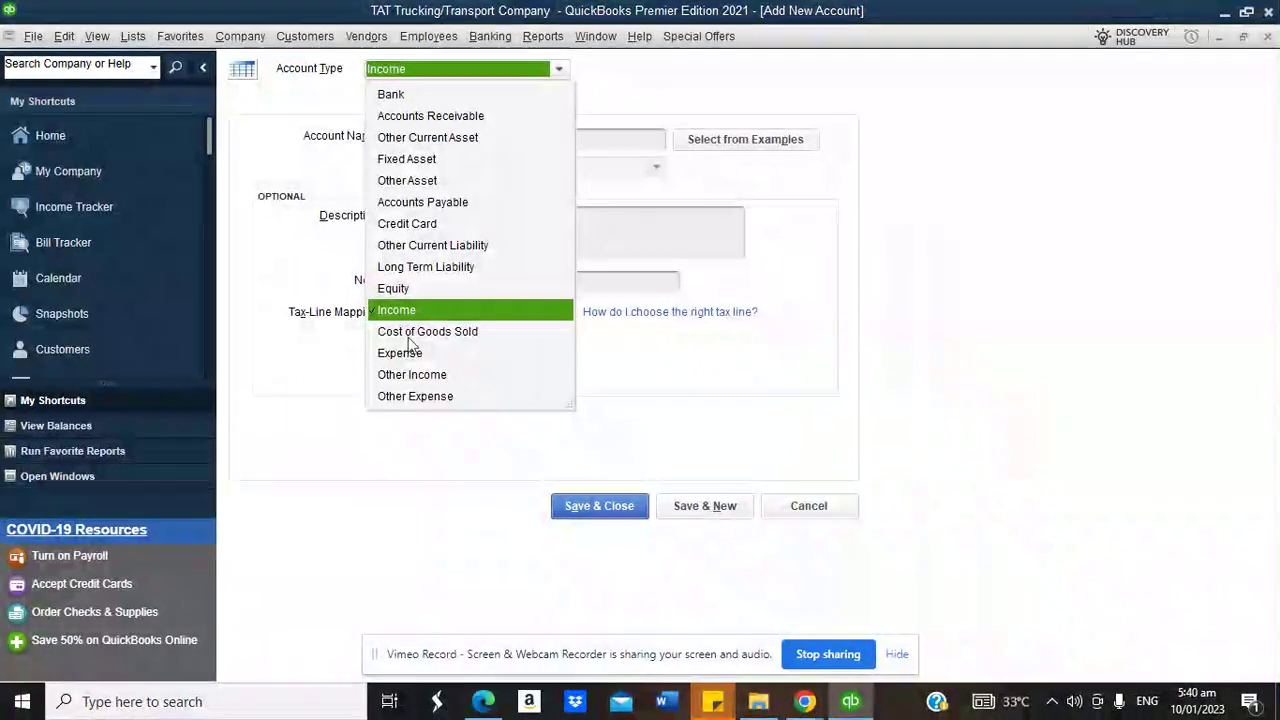
{"action": "left_click", "coordinate": [395, 94]}
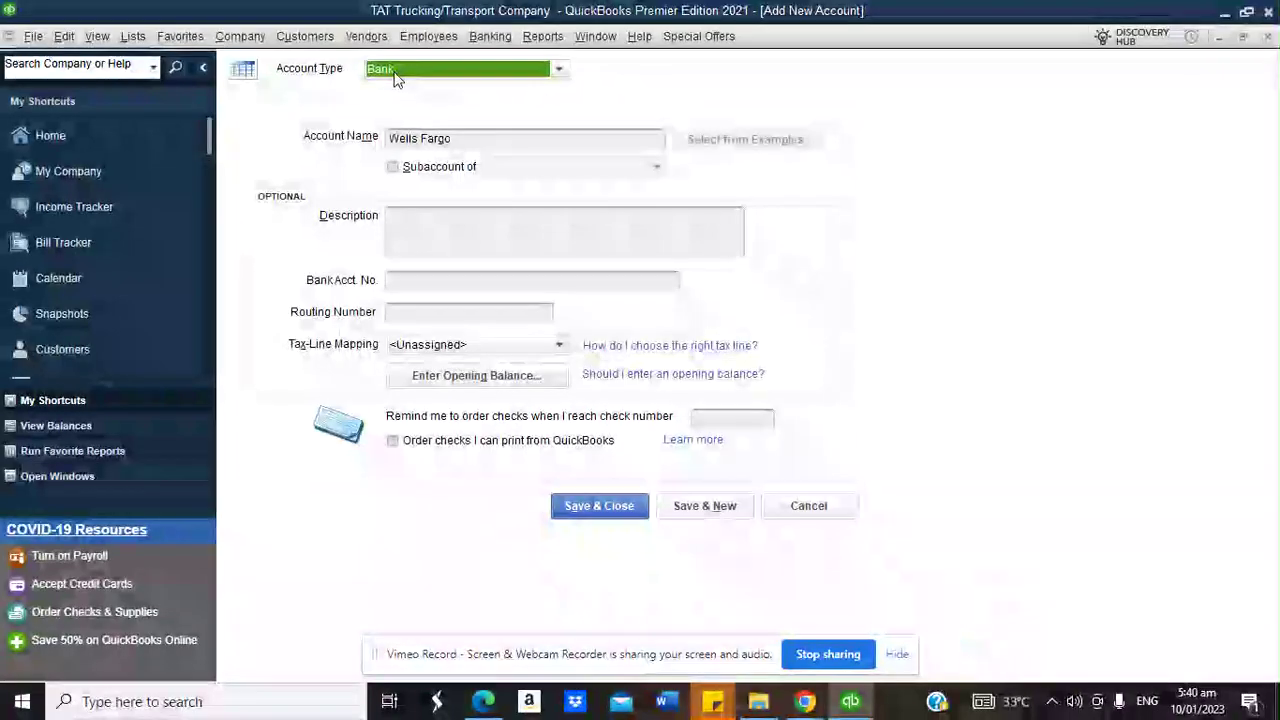
Enter an opening balance of 1,500,000 as of 31/12/2022 for Wells Fargo and save the account without setting up bank feeds
{"action": "left_click", "coordinate": [482, 375]}
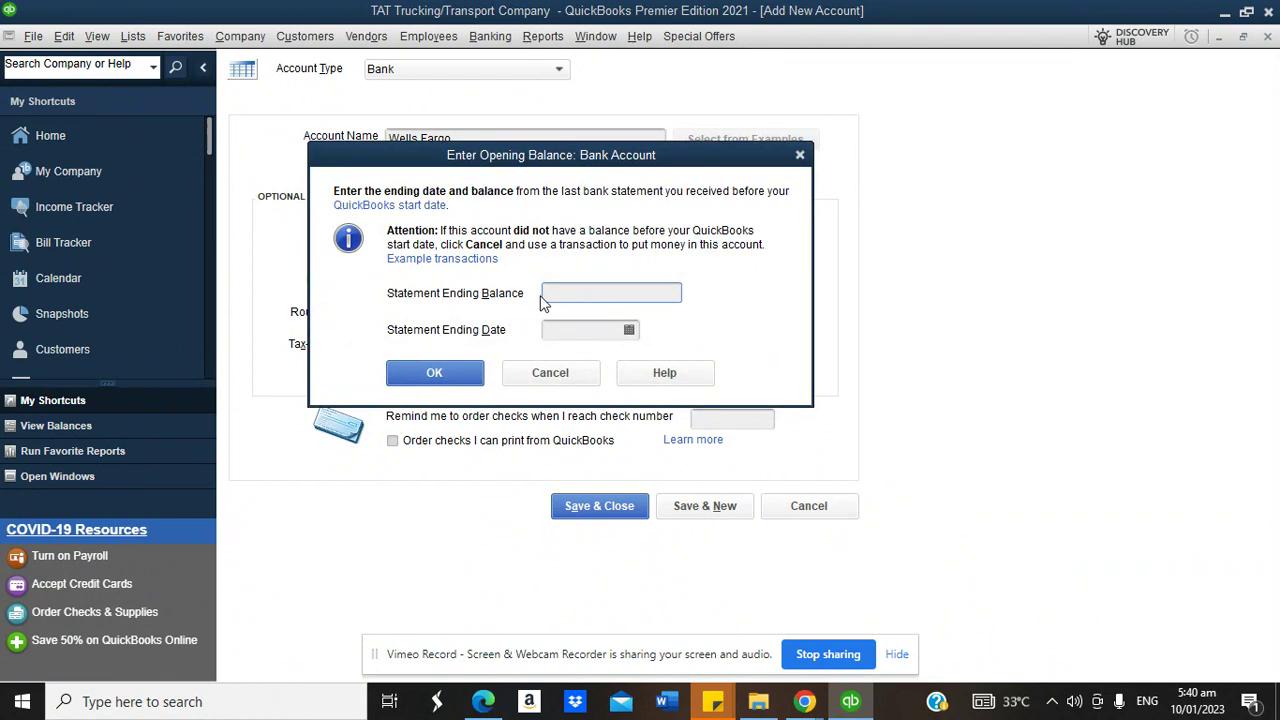
{"action": "type", "text": "1500000"}
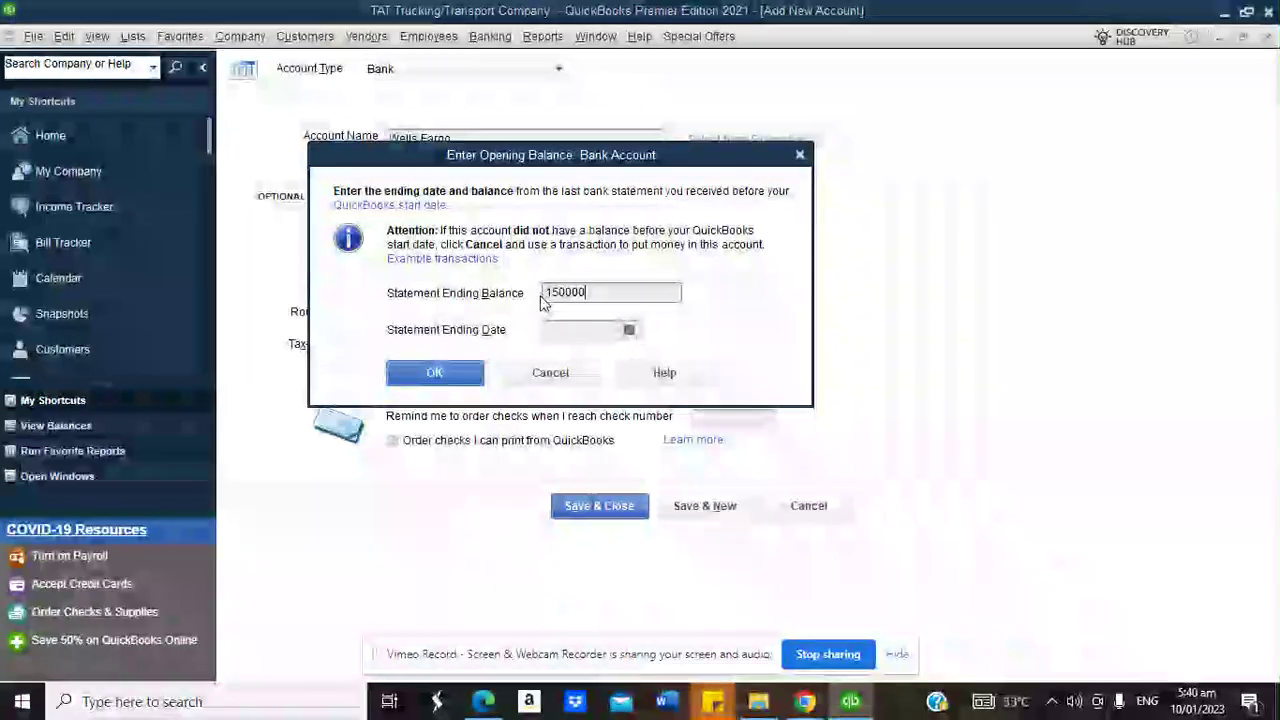
{"action": "left_click", "coordinate": [628, 331]}
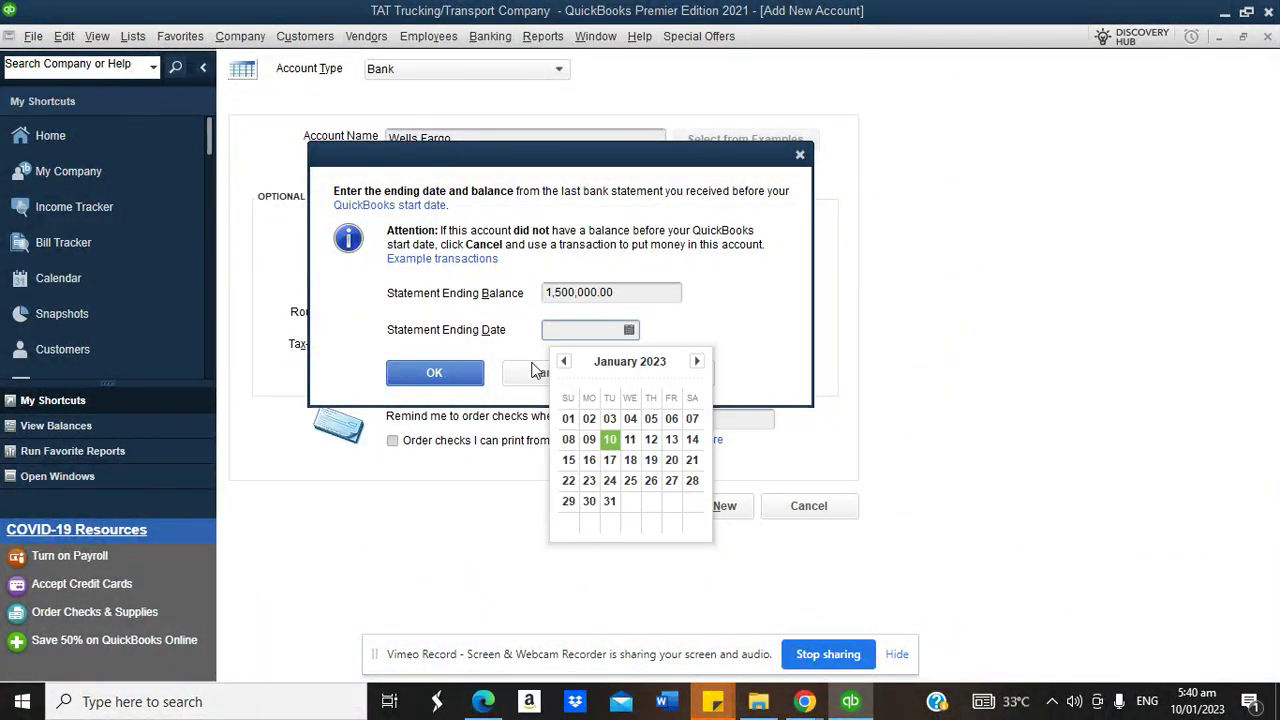
{"action": "left_click", "coordinate": [563, 361]}
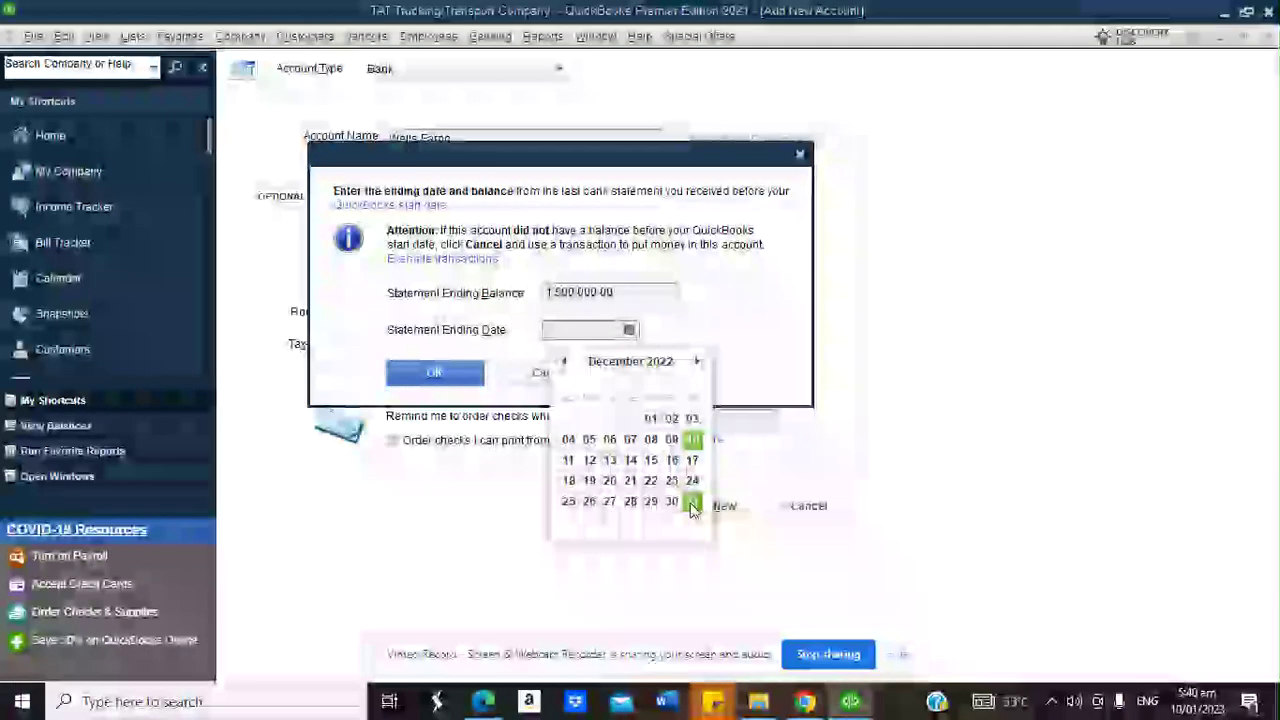
{"action": "left_click", "coordinate": [691, 501]}
{"action": "left_click", "coordinate": [464, 372]}
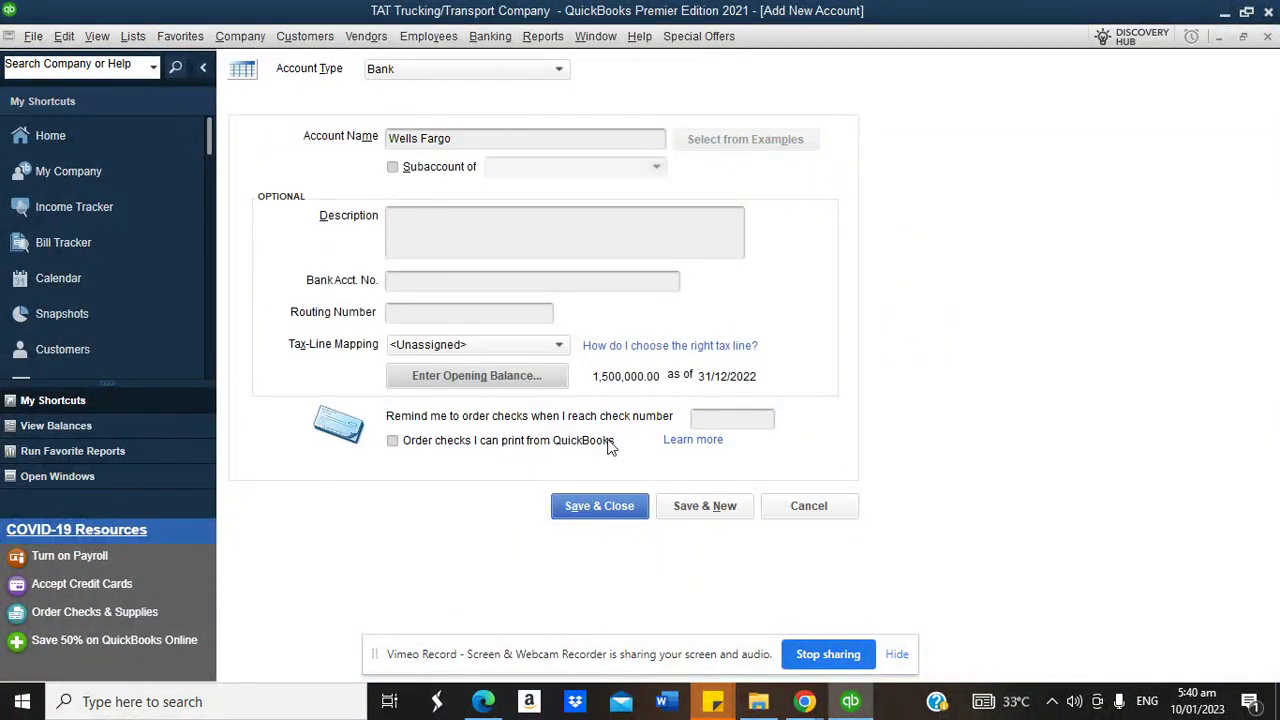
{"action": "left_click", "coordinate": [595, 505]}
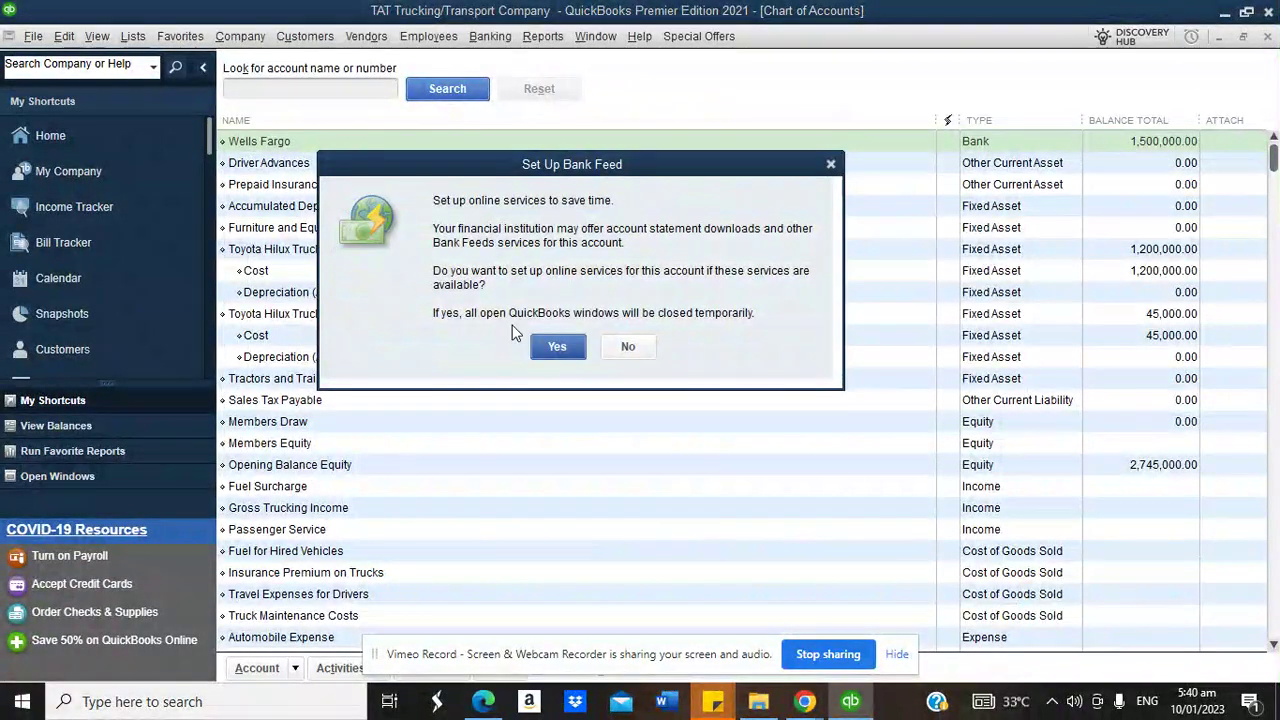
{"action": "left_click", "coordinate": [624, 348]}
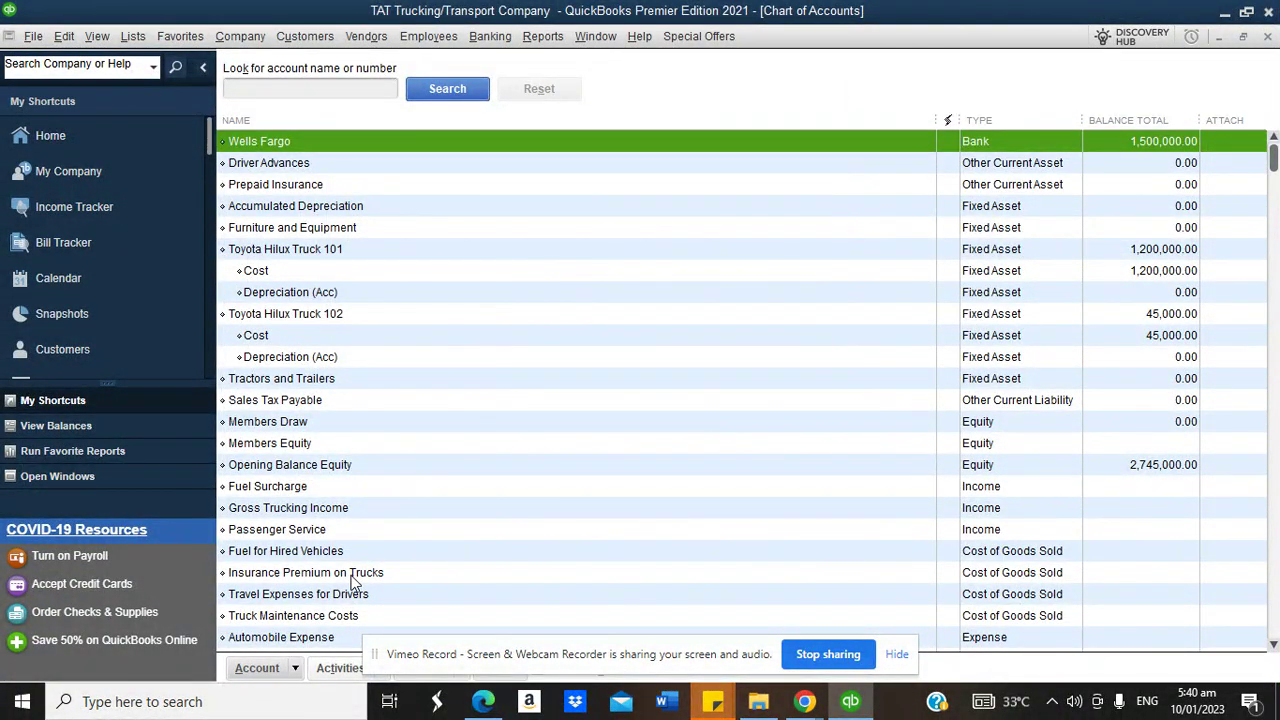
Start another new account of type Bank and name it "Bank of America"
{"action": "left_click", "coordinate": [288, 666]}
{"action": "left_click", "coordinate": [283, 395]}
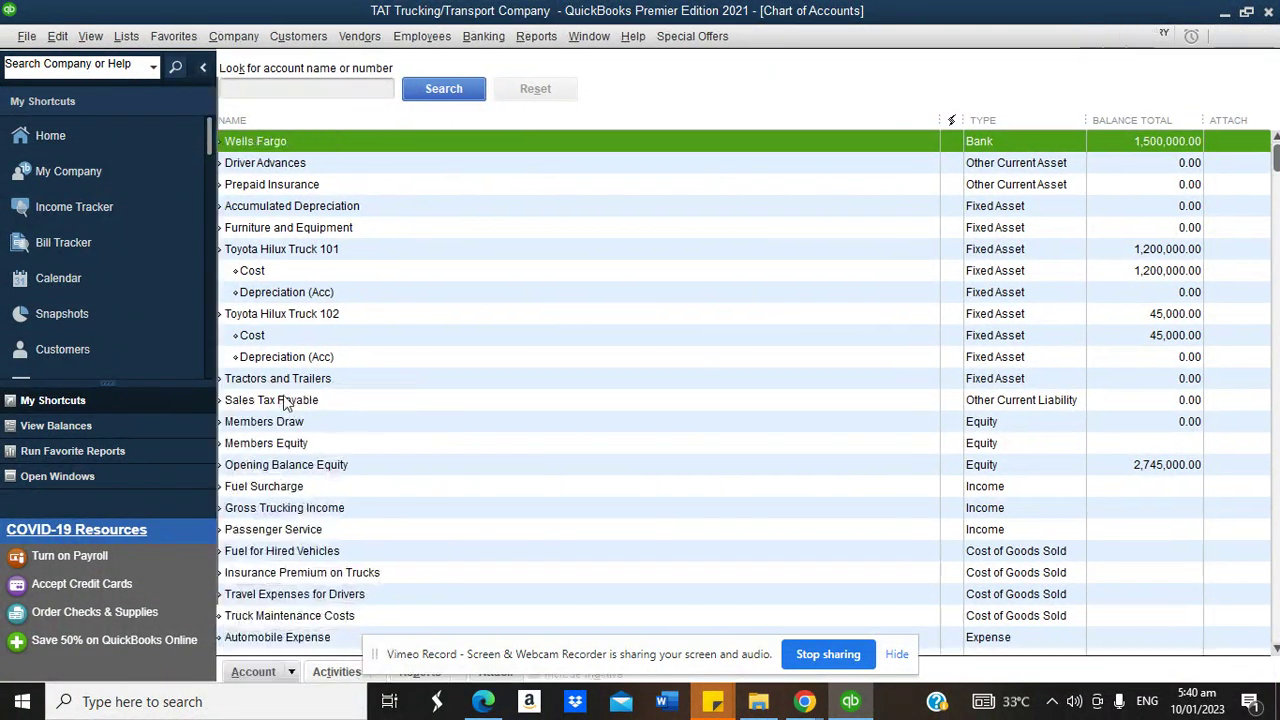
{"action": "left_click", "coordinate": [277, 256]}
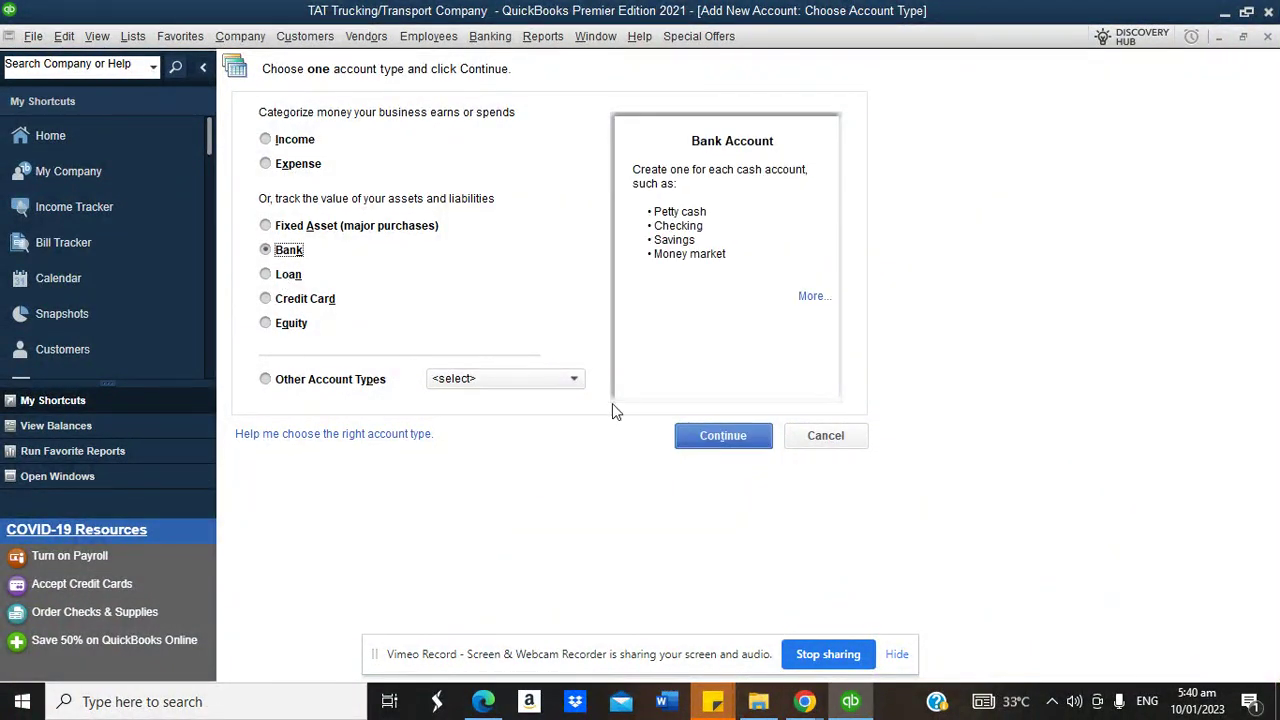
{"action": "left_click", "coordinate": [698, 435]}
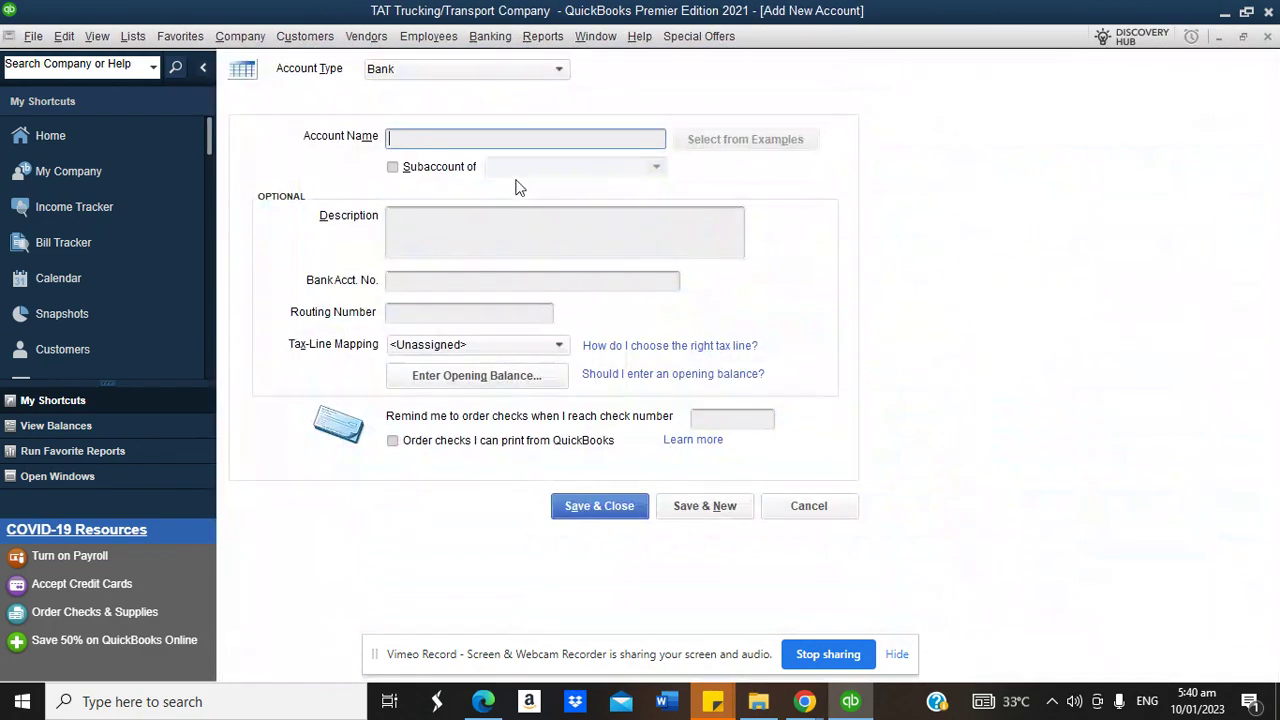
{"action": "type", "text": "Bank of America"}
Enter an opening balance of 450,000 as of 31/12/2022 for Bank of America and save the account without setting up bank feeds
{"action": "left_click", "coordinate": [476, 375]}
{"action": "left_click", "coordinate": [589, 290]}
{"action": "type", "text": "450000"}
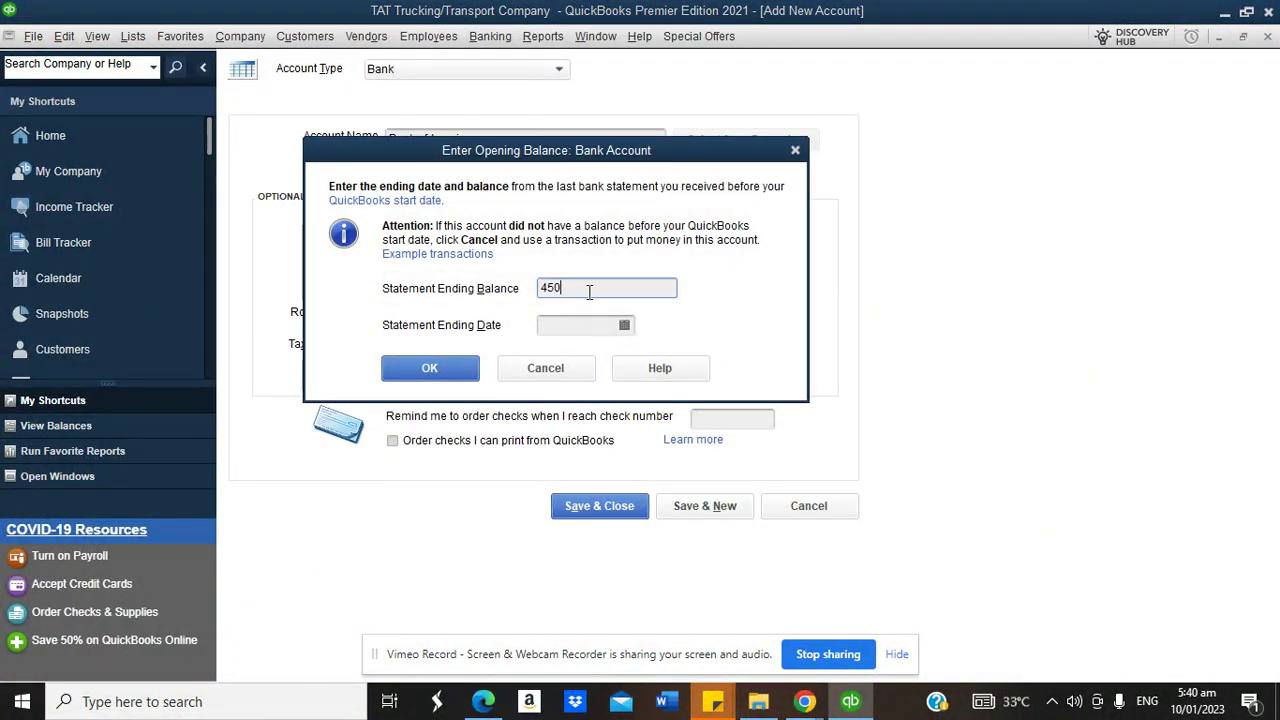
{"action": "left_click", "coordinate": [624, 325]}
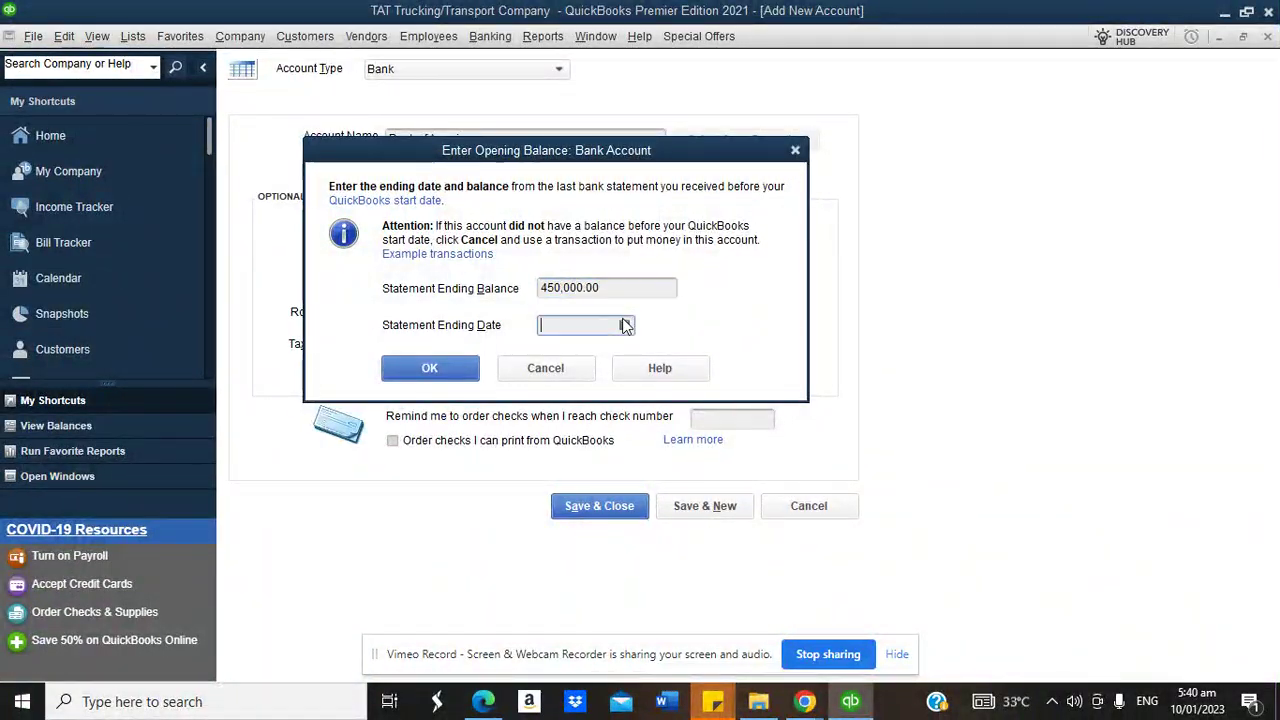
{"action": "left_click", "coordinate": [624, 325]}
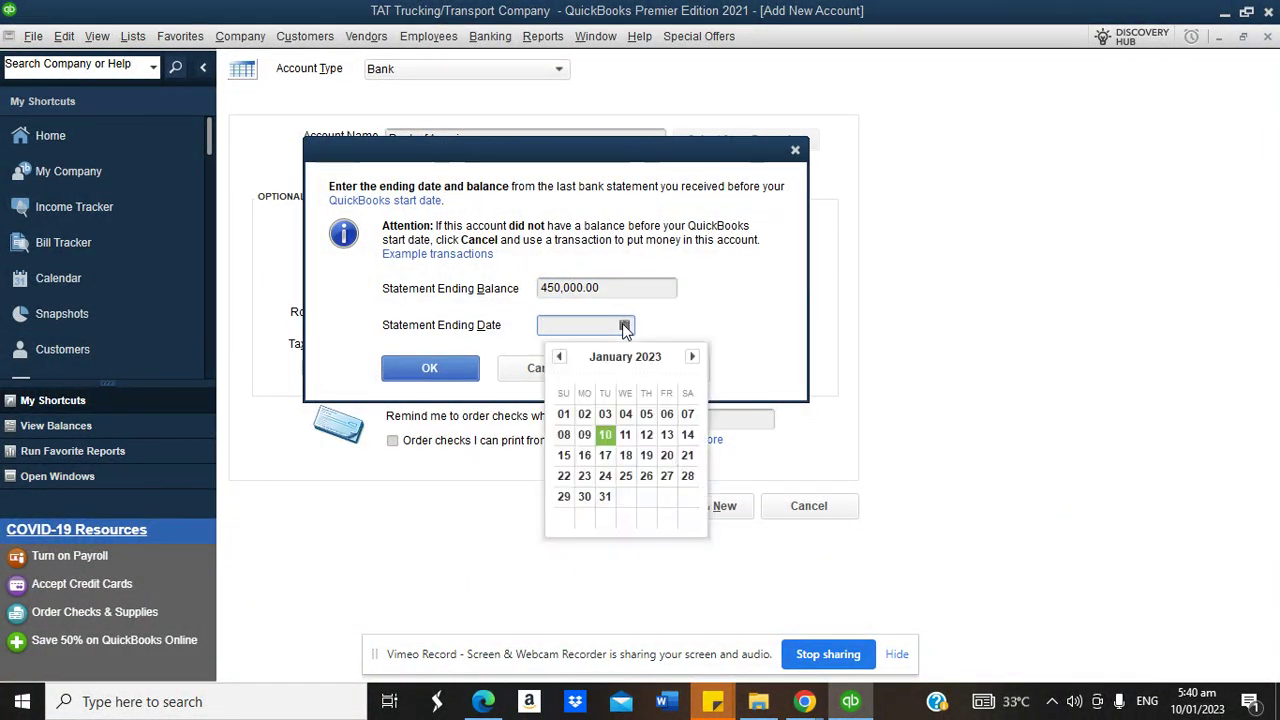
{"action": "left_click", "coordinate": [559, 356]}
{"action": "left_click", "coordinate": [687, 497]}
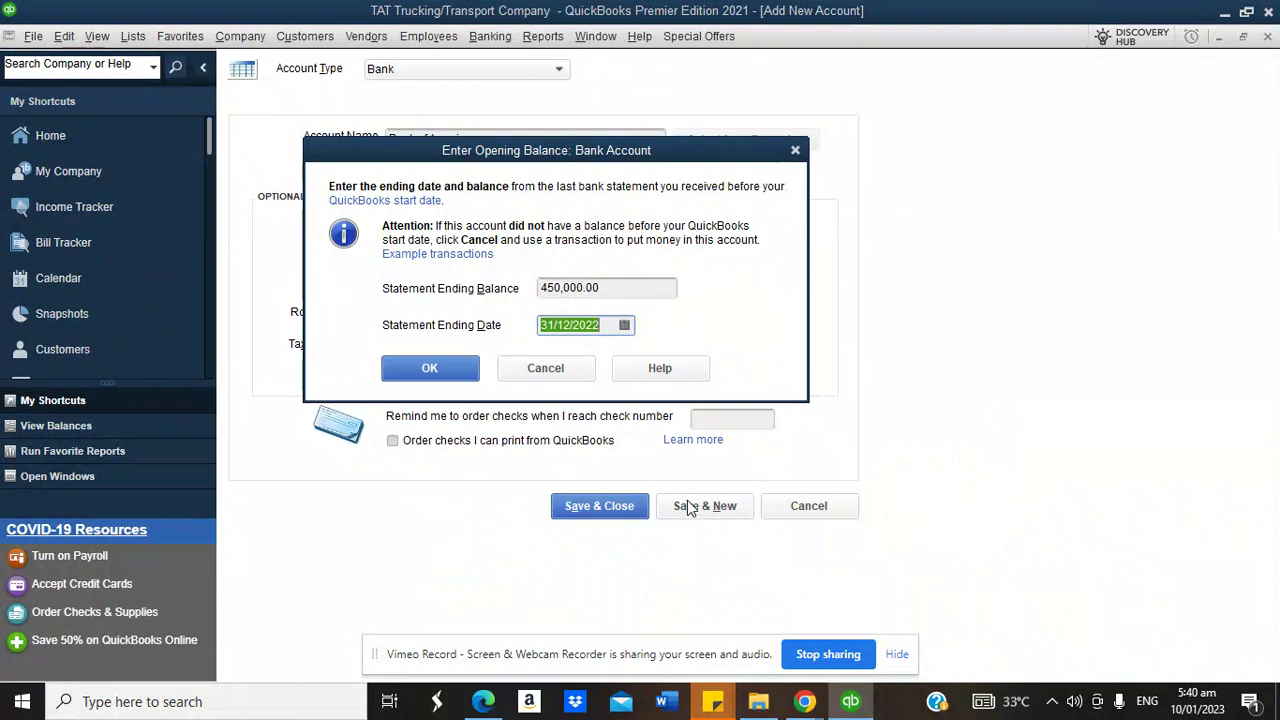
{"action": "left_click", "coordinate": [430, 368]}
{"action": "left_click", "coordinate": [631, 507]}
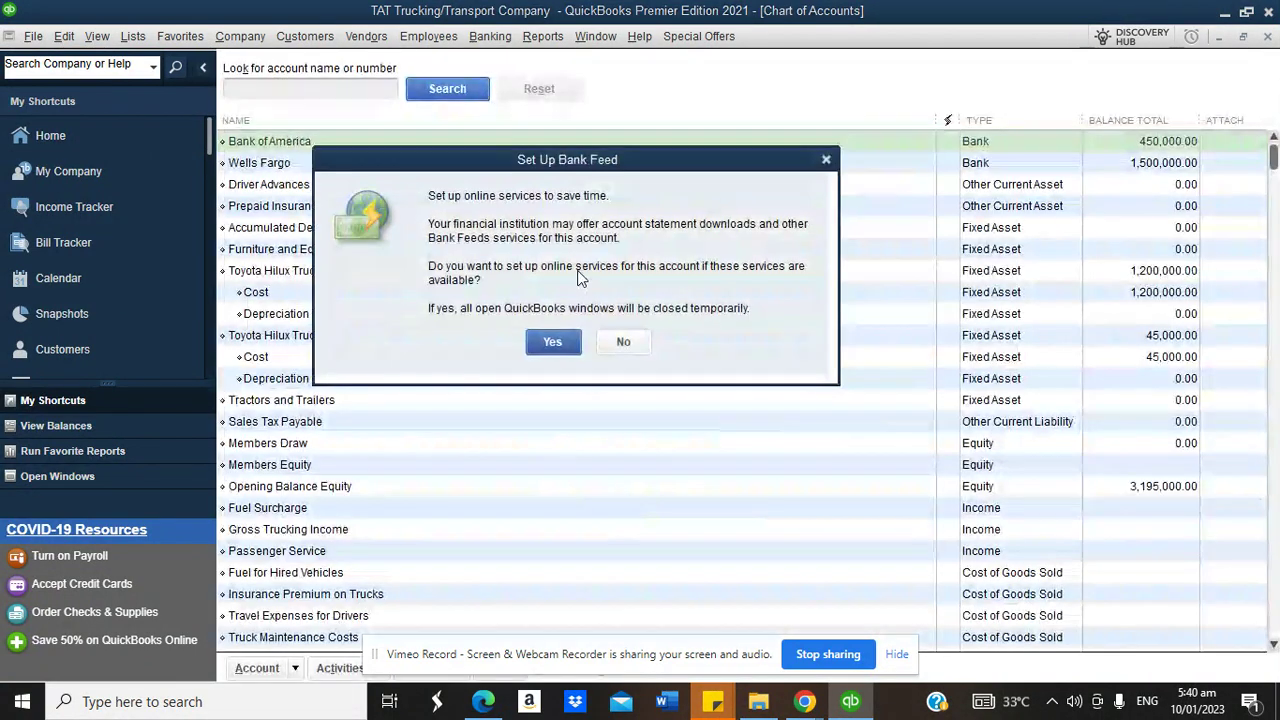
{"action": "left_click", "coordinate": [622, 343]}
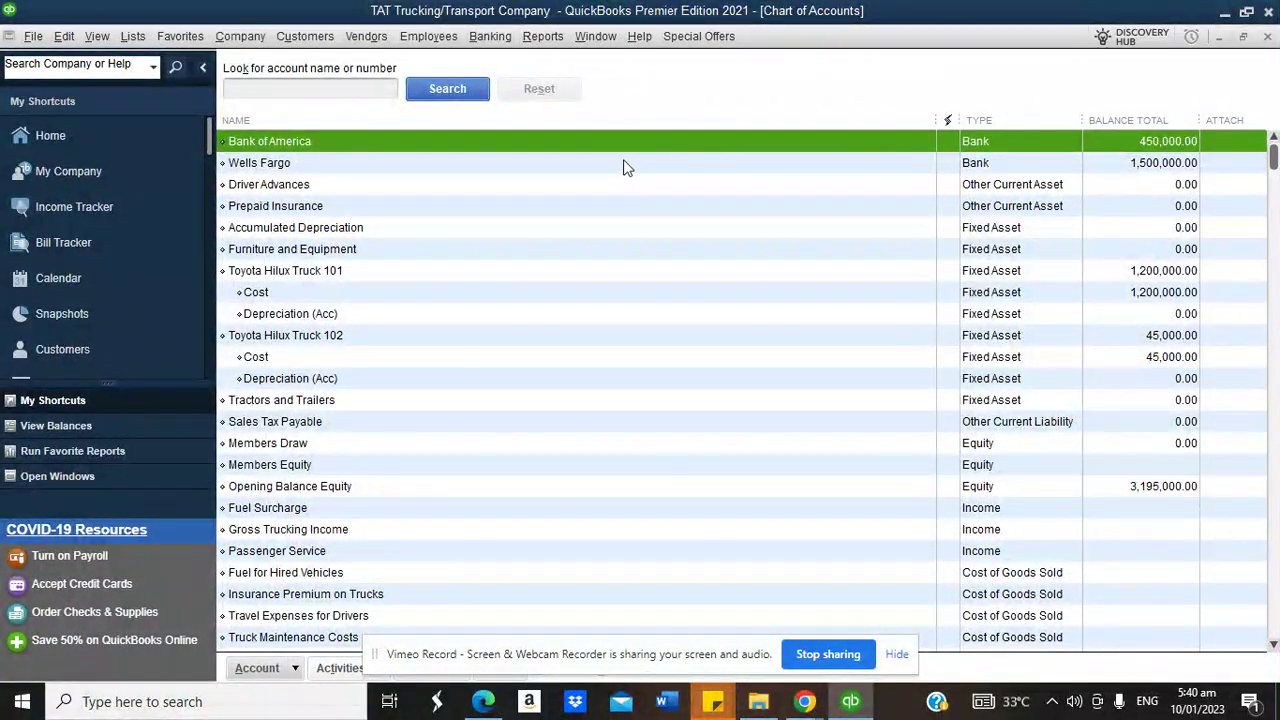
Start a new account of type Bank from the Chart of Accounts and name it "Cash Account"
{"action": "left_click", "coordinate": [619, 166]}
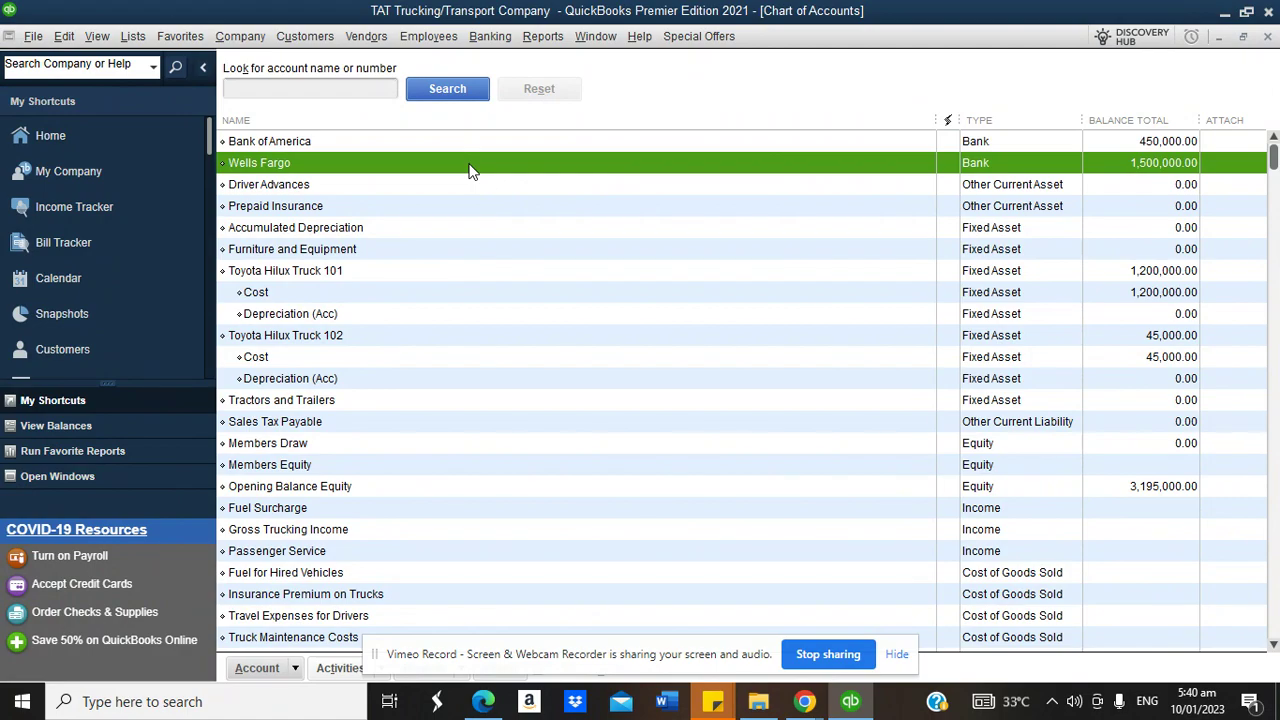
{"action": "left_click", "coordinate": [257, 667]}
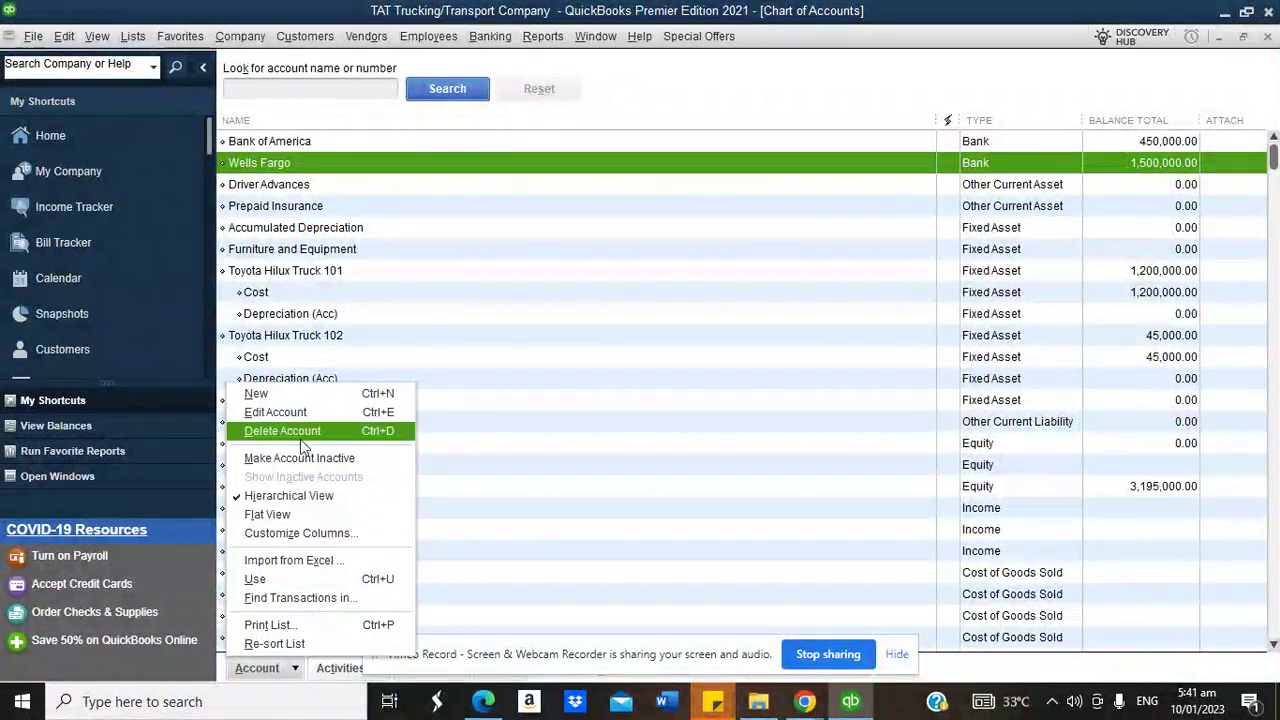
{"action": "left_click", "coordinate": [284, 393]}
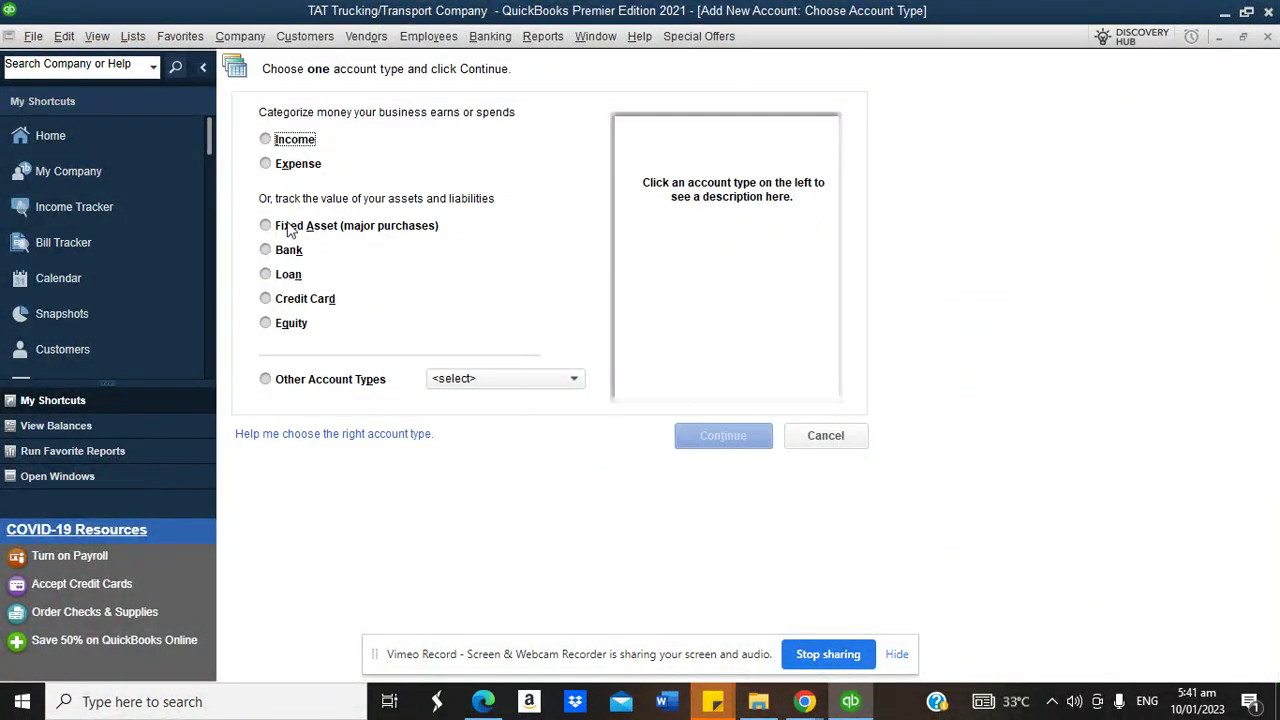
{"action": "left_click", "coordinate": [288, 251]}
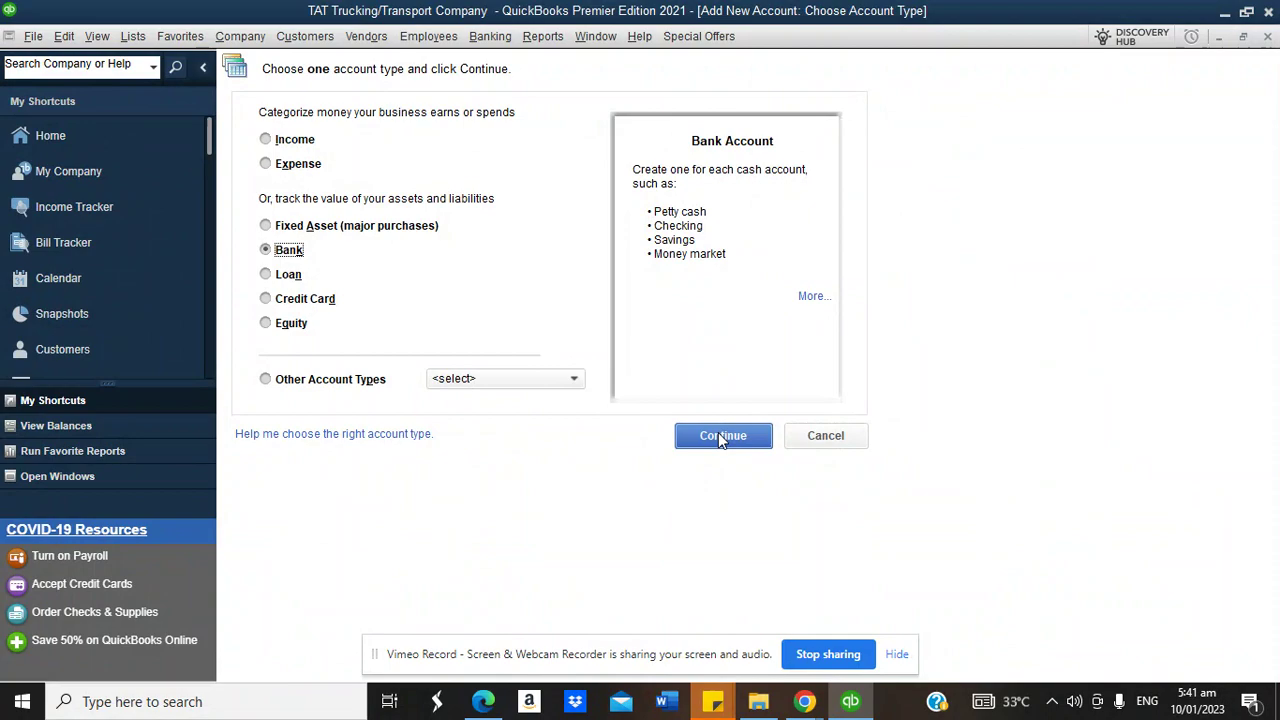
{"action": "left_click", "coordinate": [719, 434]}
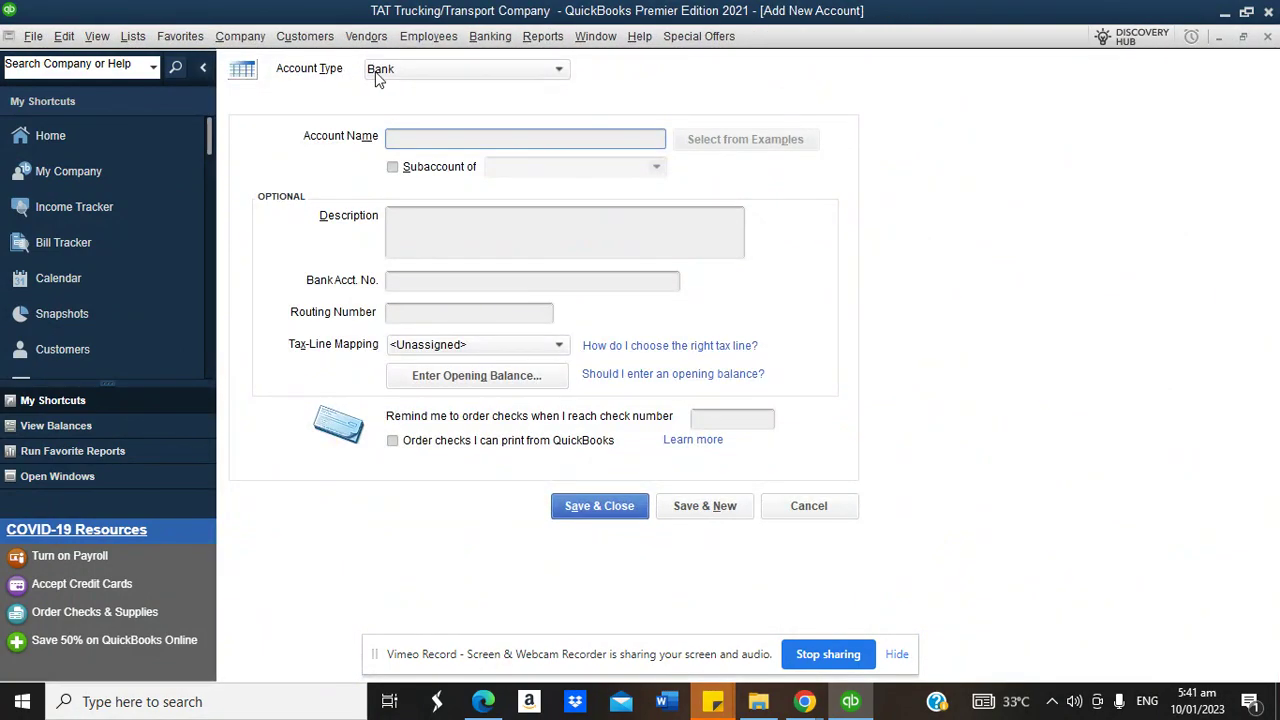
{"action": "left_click", "coordinate": [377, 74]}
{"action": "left_click", "coordinate": [387, 95]}
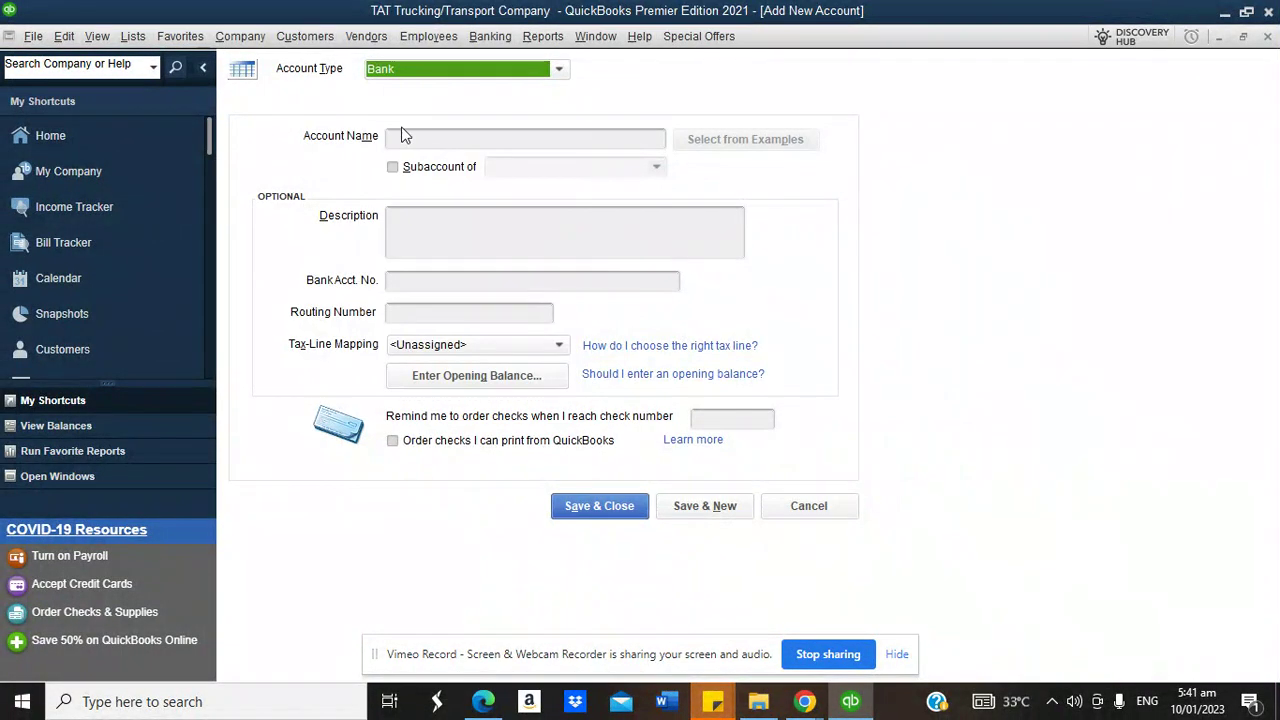
{"action": "left_click", "coordinate": [405, 137]}
{"action": "type", "text": "Cash A"}
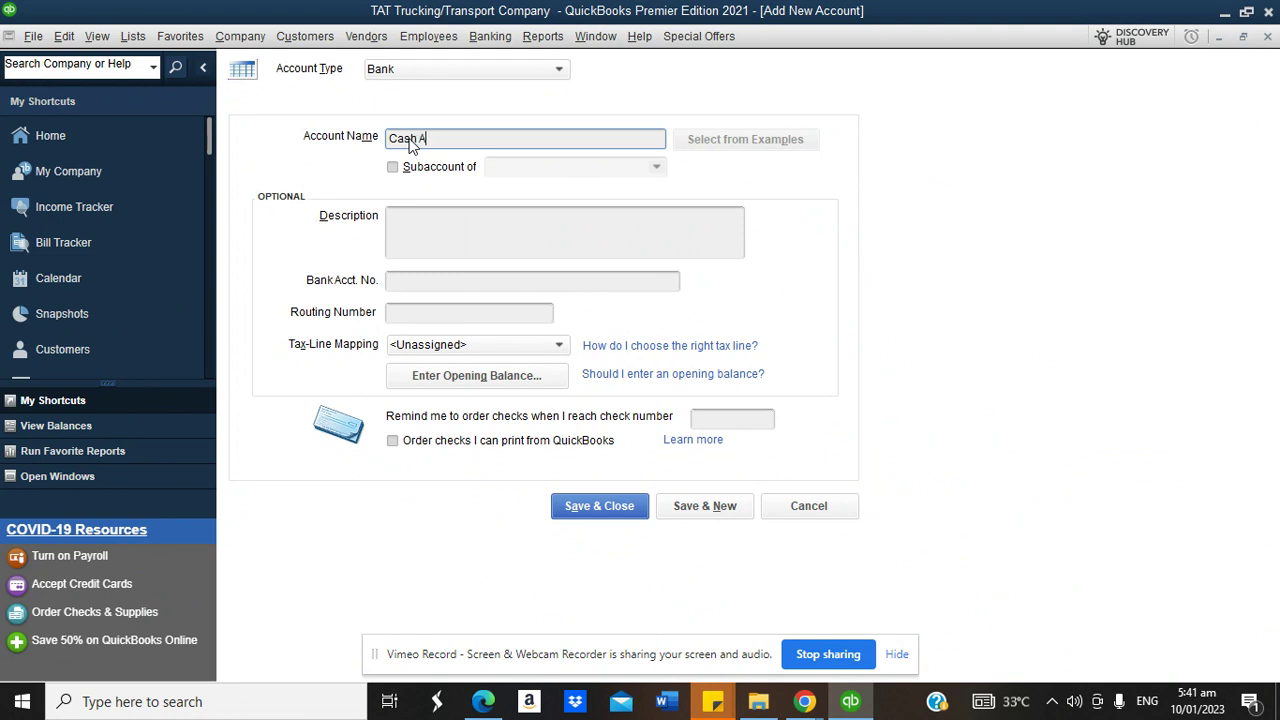
{"action": "type", "text": "ccount"}
Enter an opening balance of 24,000 as of 31/12/2022 for Cash Account and save it without setting up bank feeds
{"action": "left_click", "coordinate": [417, 370]}
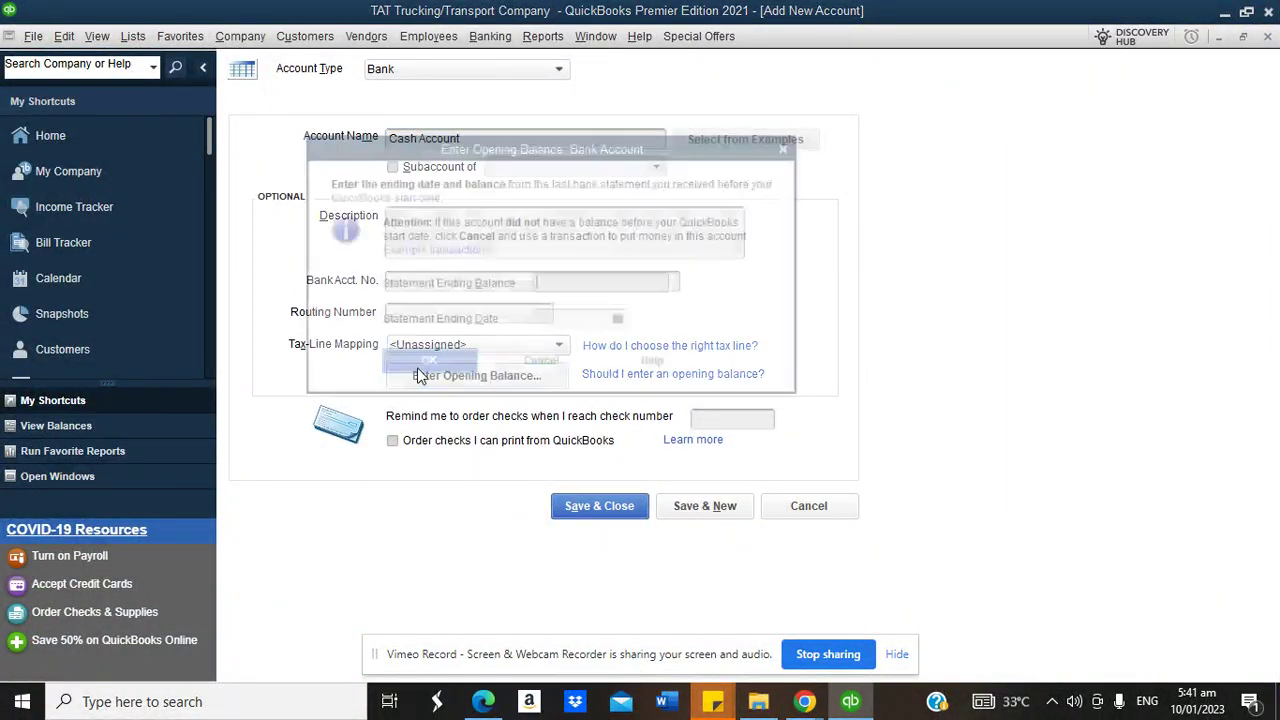
{"action": "type", "text": "24000"}
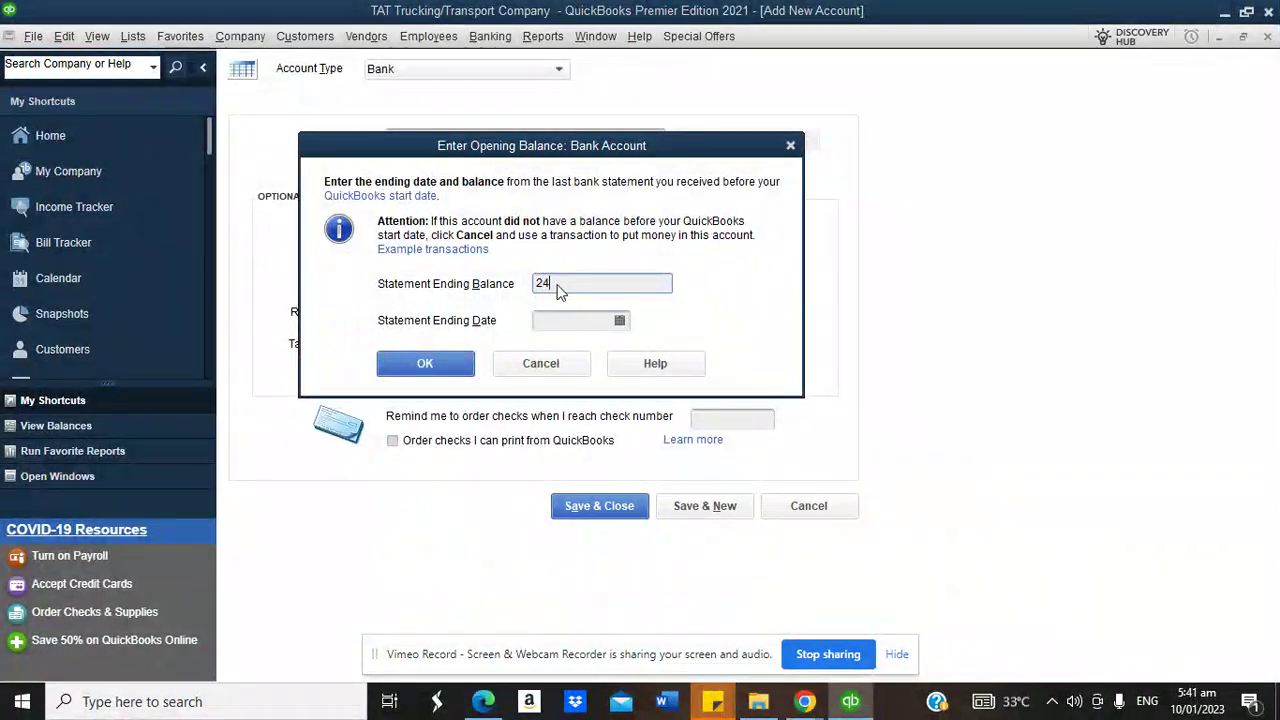
{"action": "left_click", "coordinate": [620, 321]}
{"action": "left_click", "coordinate": [555, 352]}
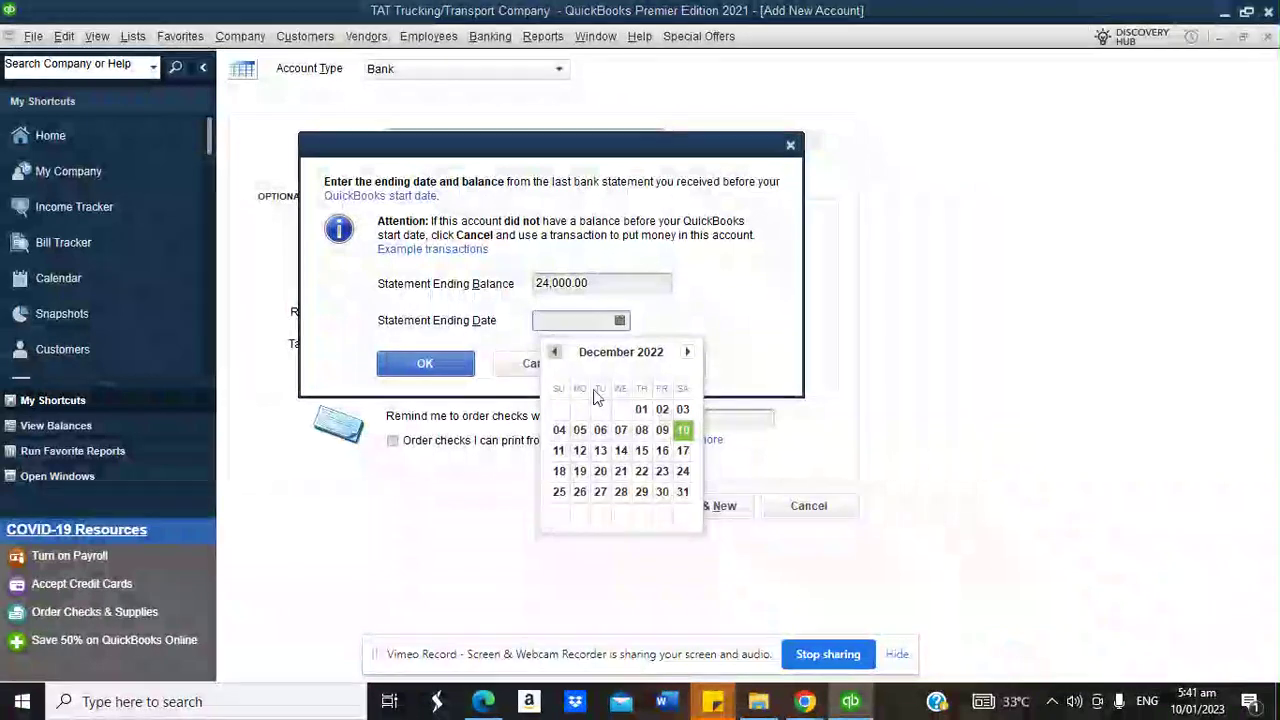
{"action": "left_click", "coordinate": [684, 491]}
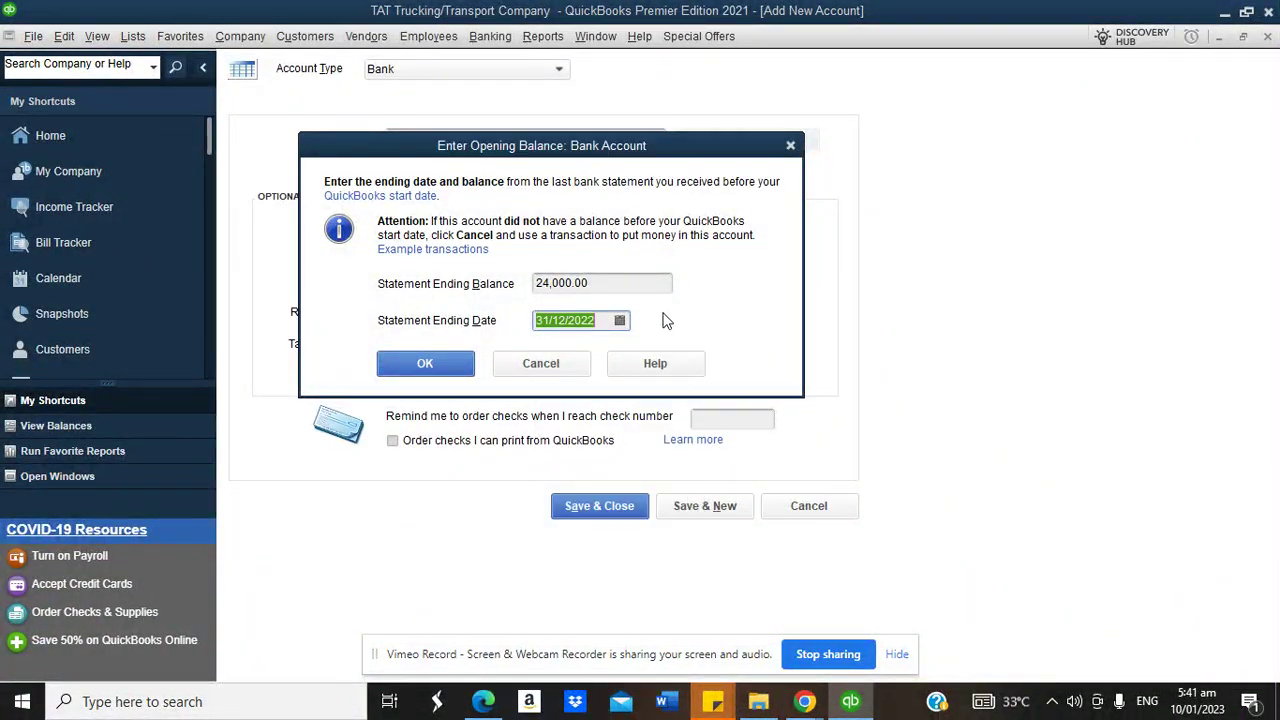
{"action": "left_click", "coordinate": [428, 366]}
{"action": "left_click", "coordinate": [565, 510]}
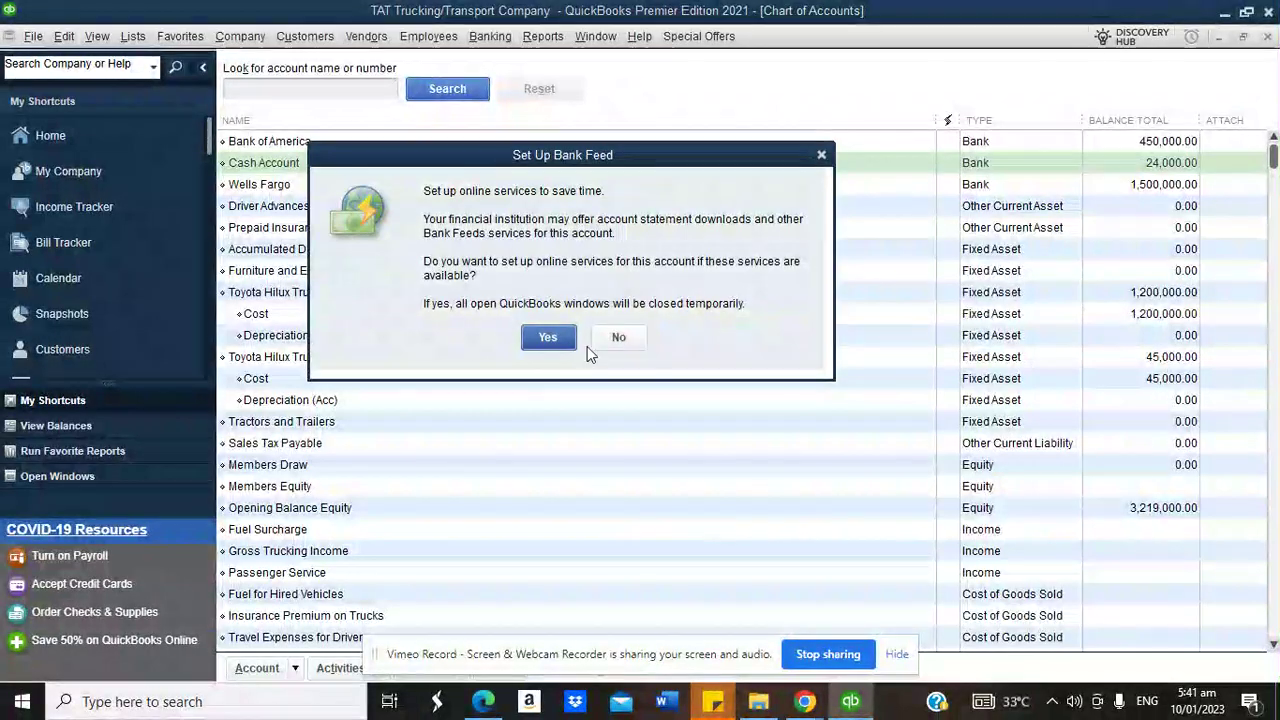
{"action": "left_click", "coordinate": [617, 340]}
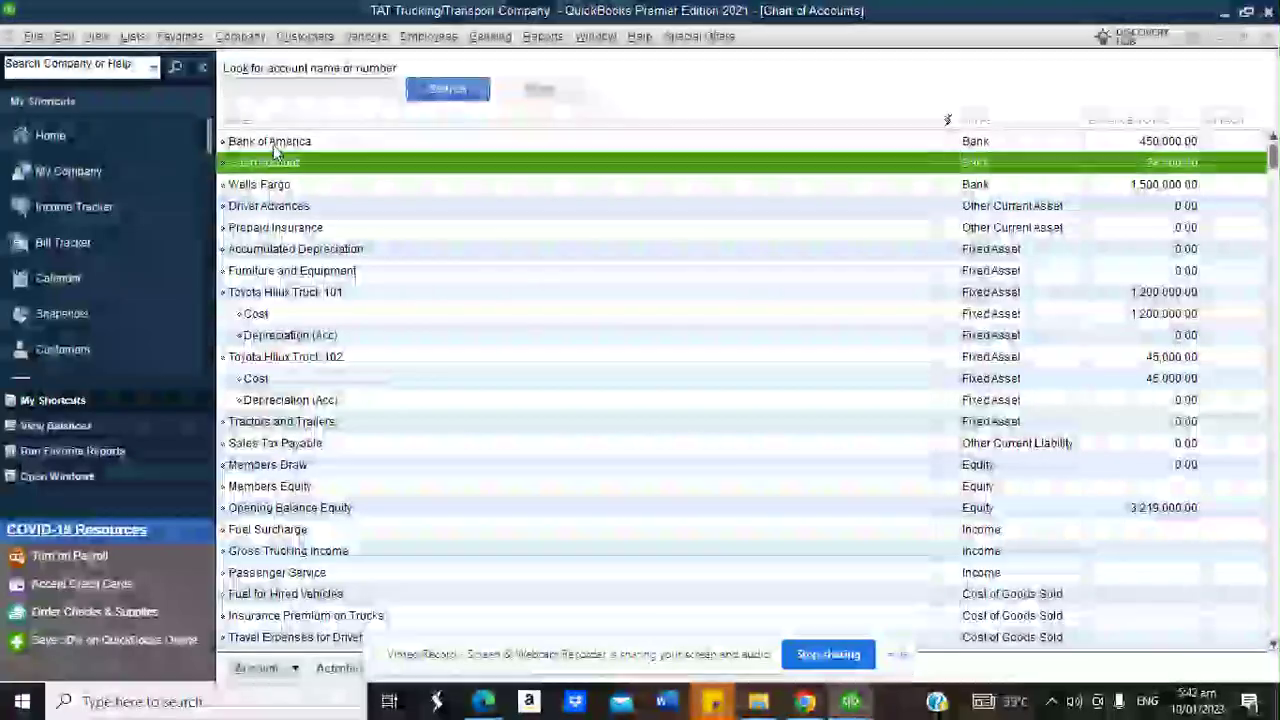
Create a top-level account of type Bank named "Morgan Stanley Wallet" without an opening balance, saving it and starting another new account
{"action": "left_click", "coordinate": [296, 672]}
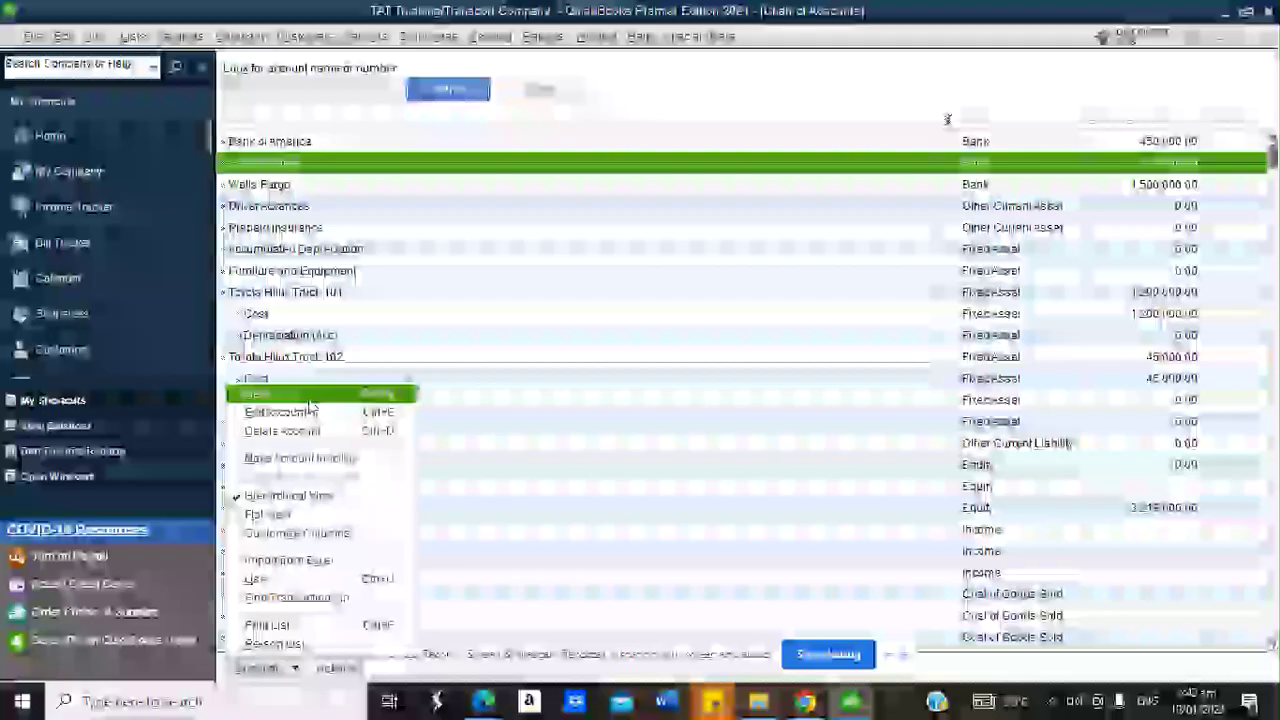
{"action": "left_click", "coordinate": [308, 396]}
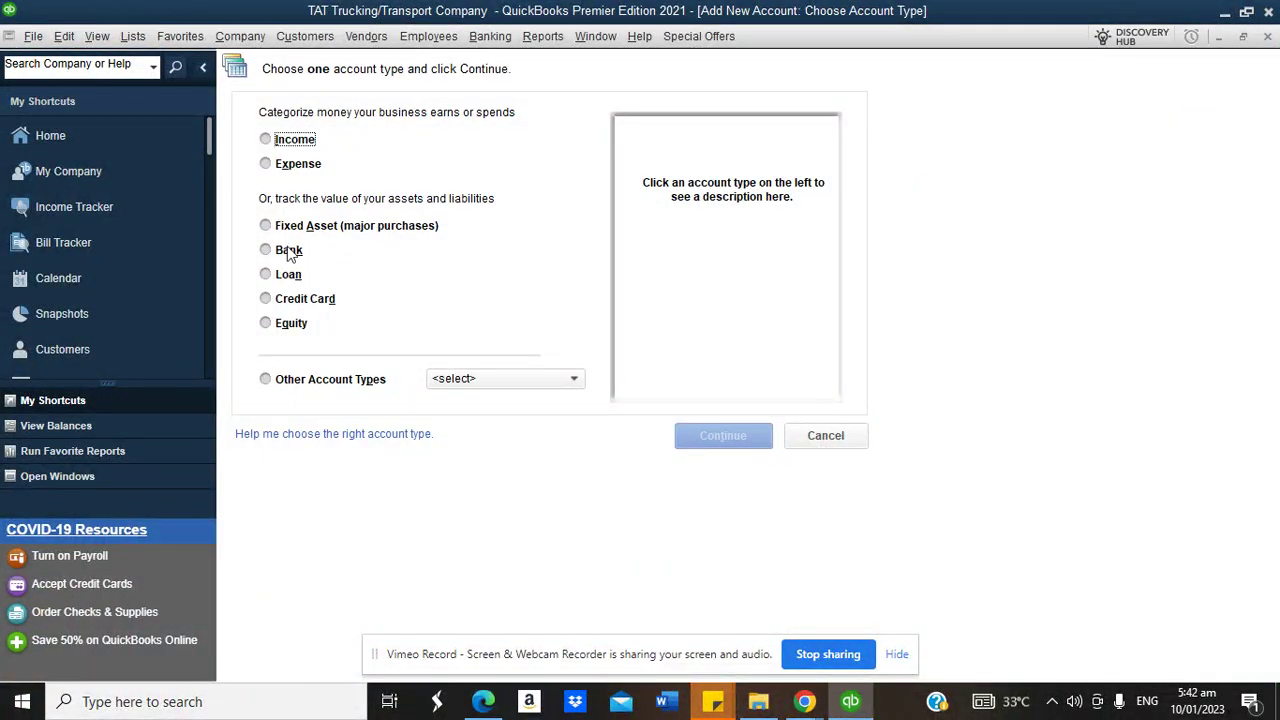
{"action": "left_click", "coordinate": [289, 380]}
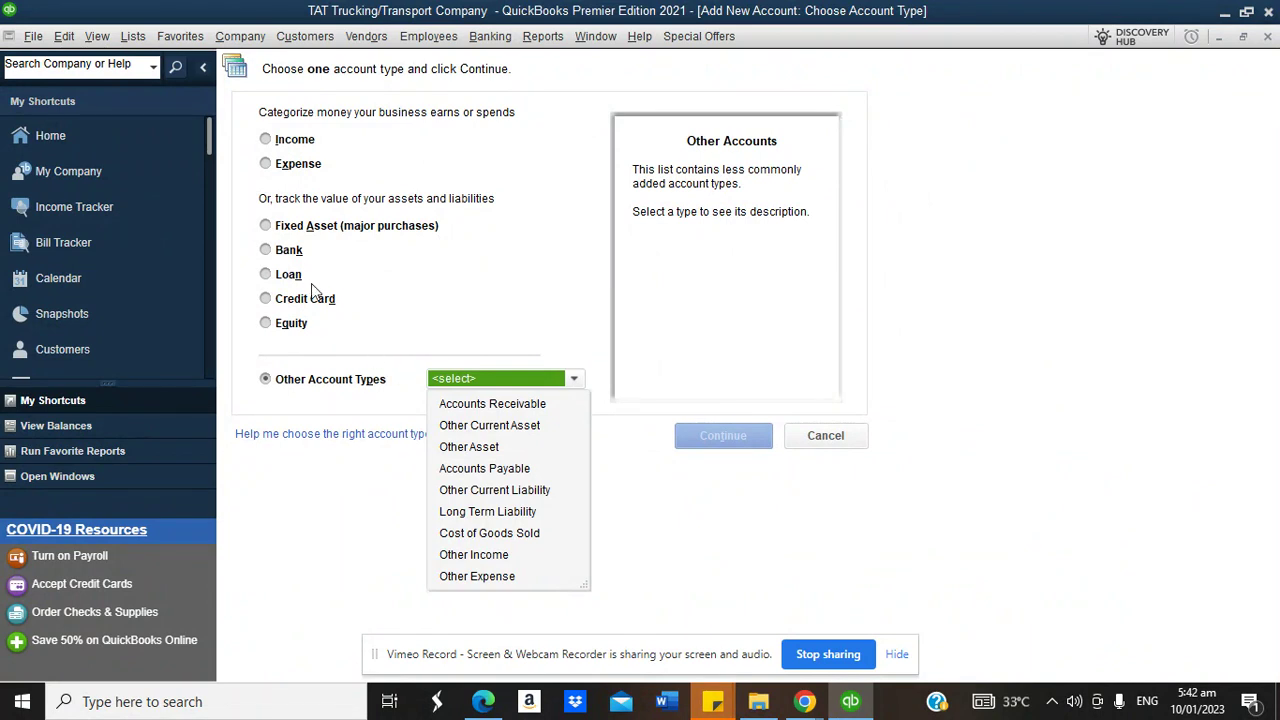
{"action": "left_click", "coordinate": [269, 254]}
{"action": "left_click", "coordinate": [727, 435]}
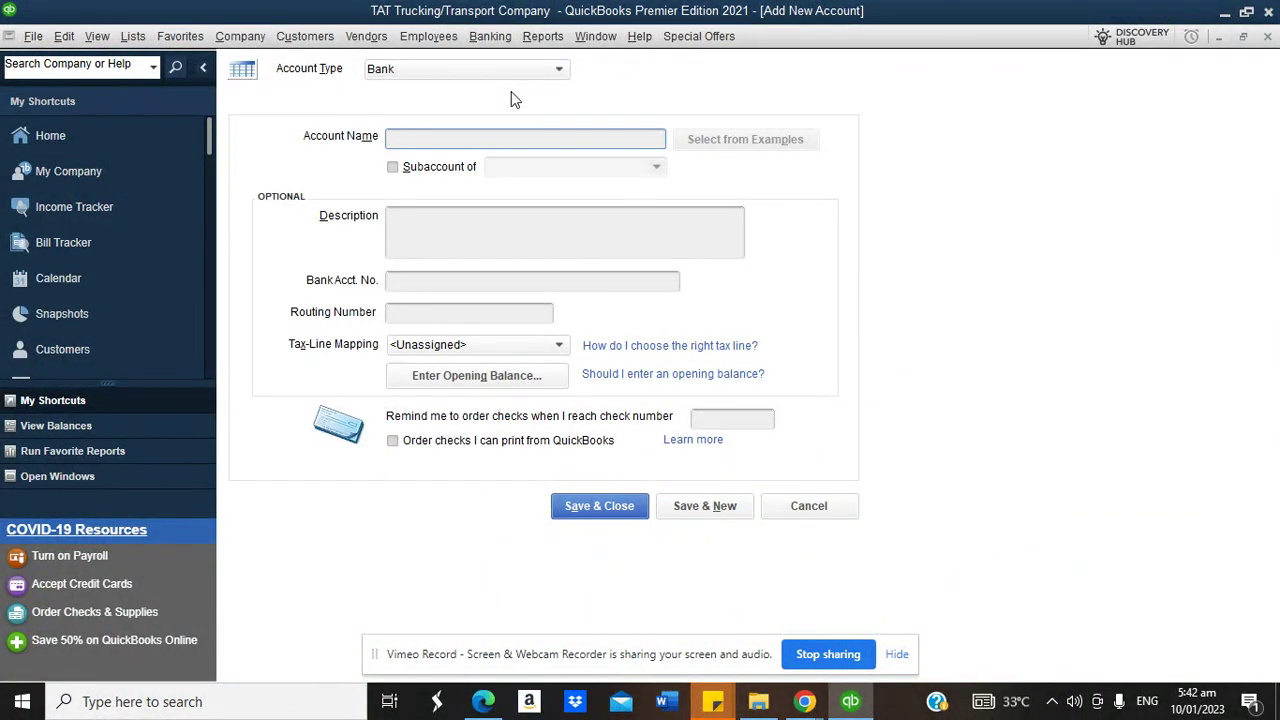
{"action": "type", "text": "Morga"}
{"action": "type", "text": "in"}
{"action": "type", "text": "Stanl"}
{"action": "type", "text": "ey Wallet"}
{"action": "left_click", "coordinate": [430, 167]}
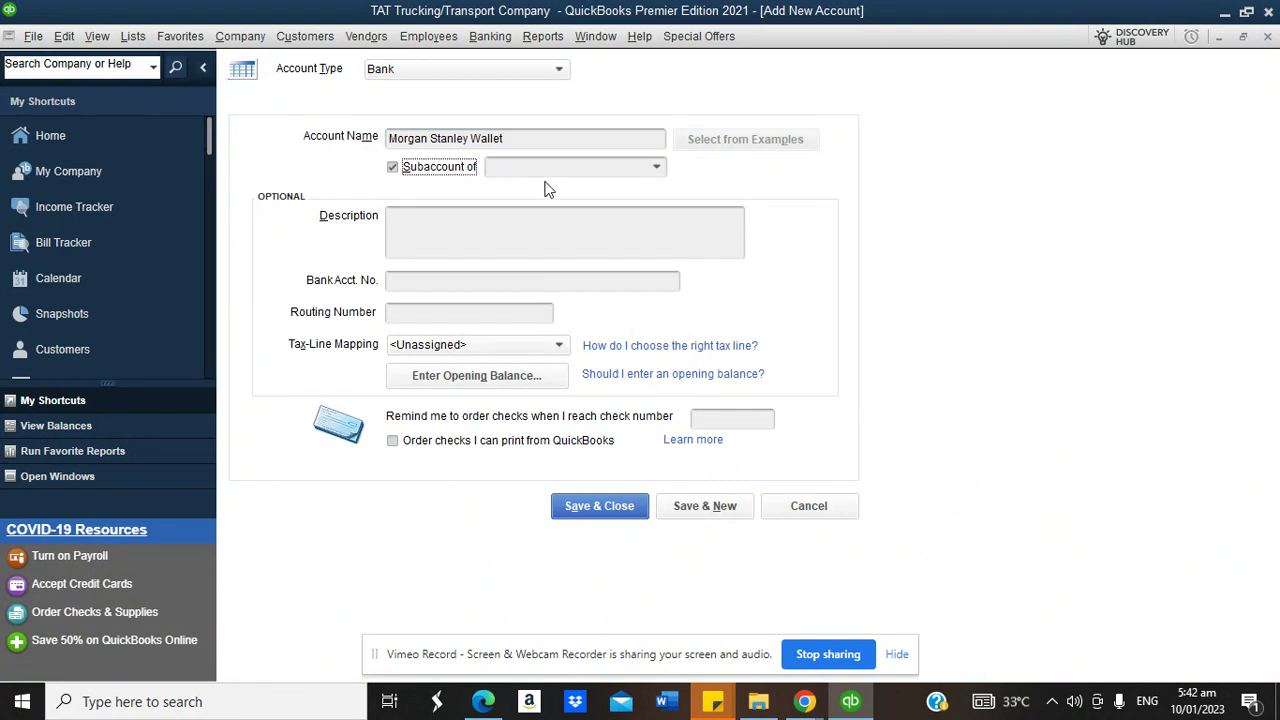
{"action": "left_click", "coordinate": [430, 168]}
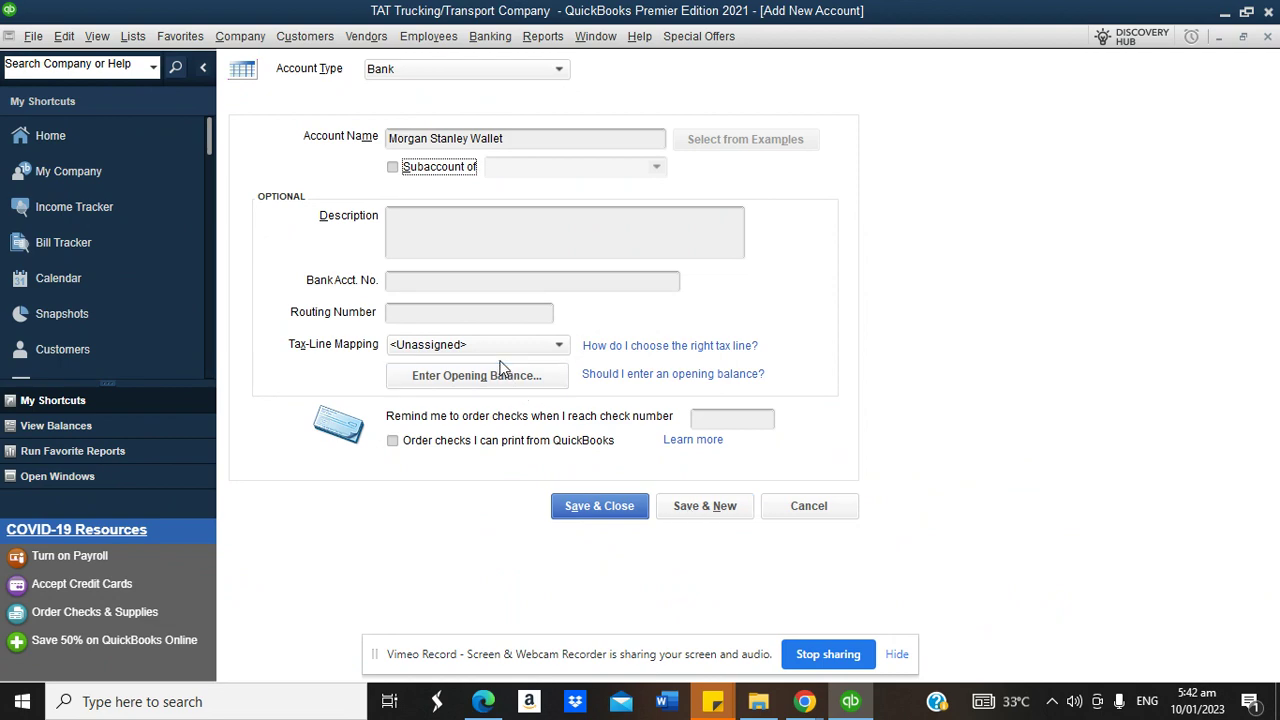
{"action": "left_click", "coordinate": [727, 507]}
Name the new bank account "Account 1" and make it a subaccount of Morgan Stanley Wallet
{"action": "type", "text": "Account 1"}
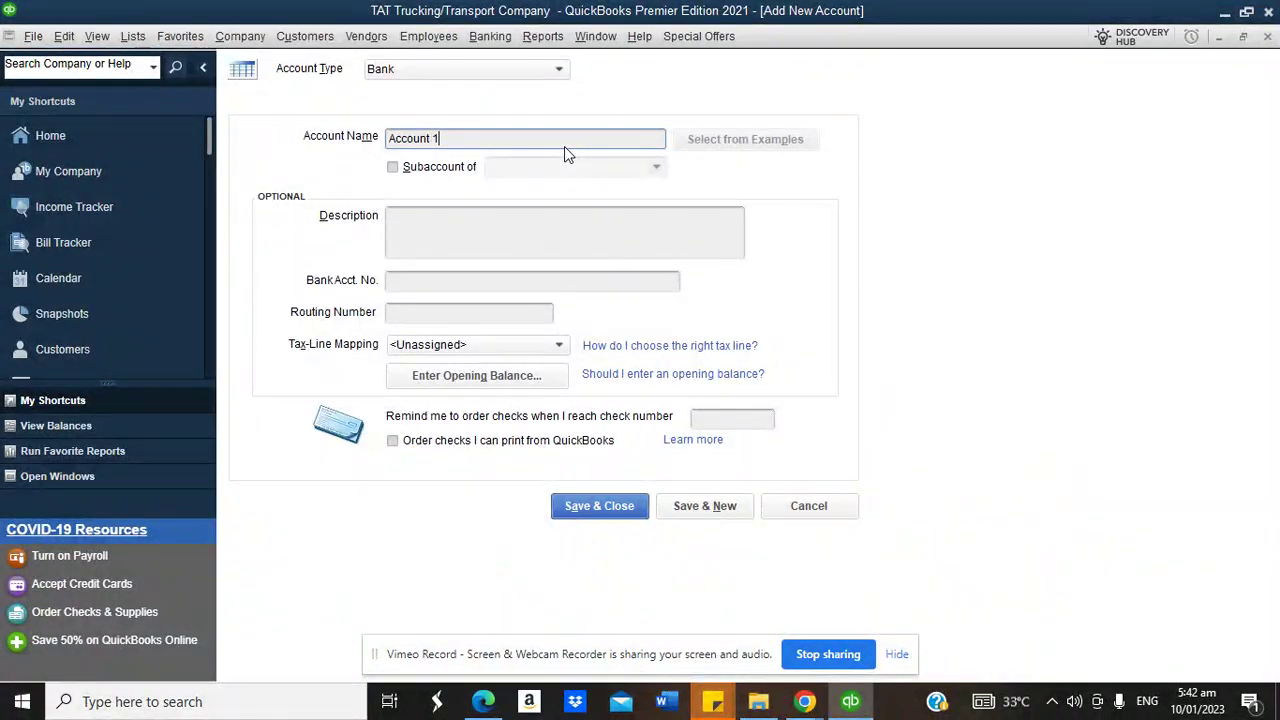
{"action": "left_click", "coordinate": [437, 167]}
{"action": "left_click", "coordinate": [655, 168]}
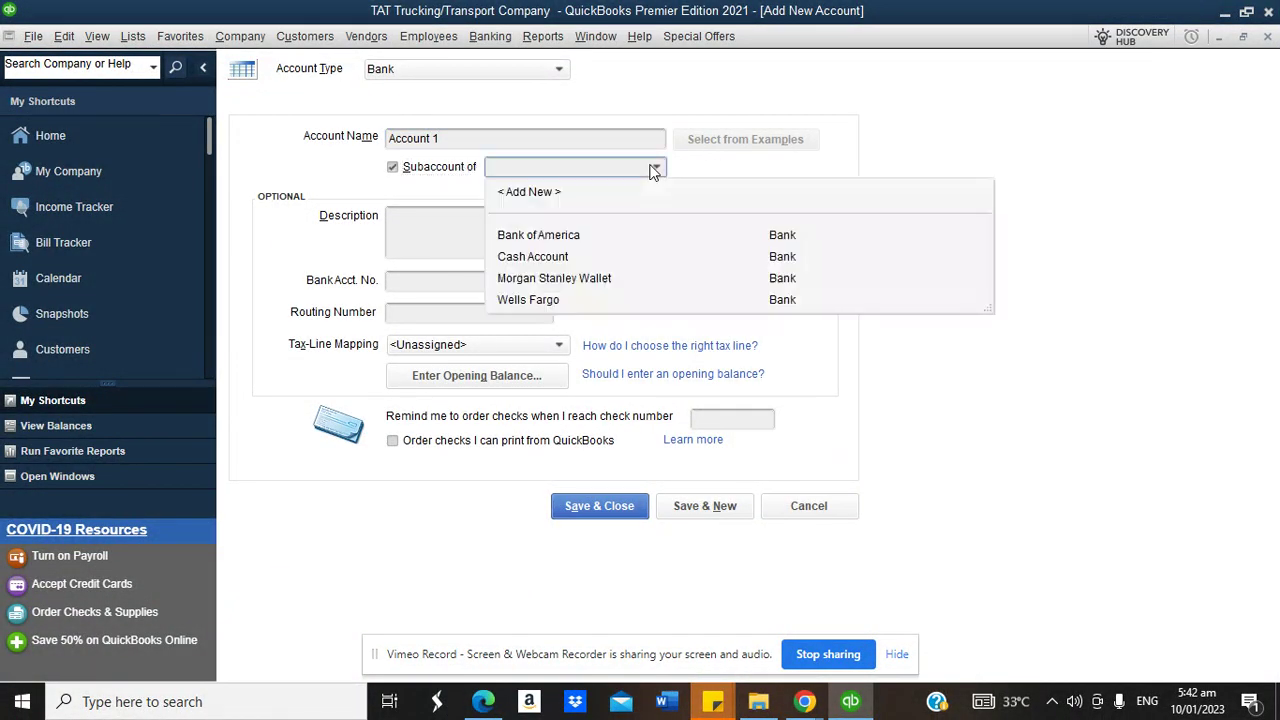
{"action": "left_click", "coordinate": [554, 278]}
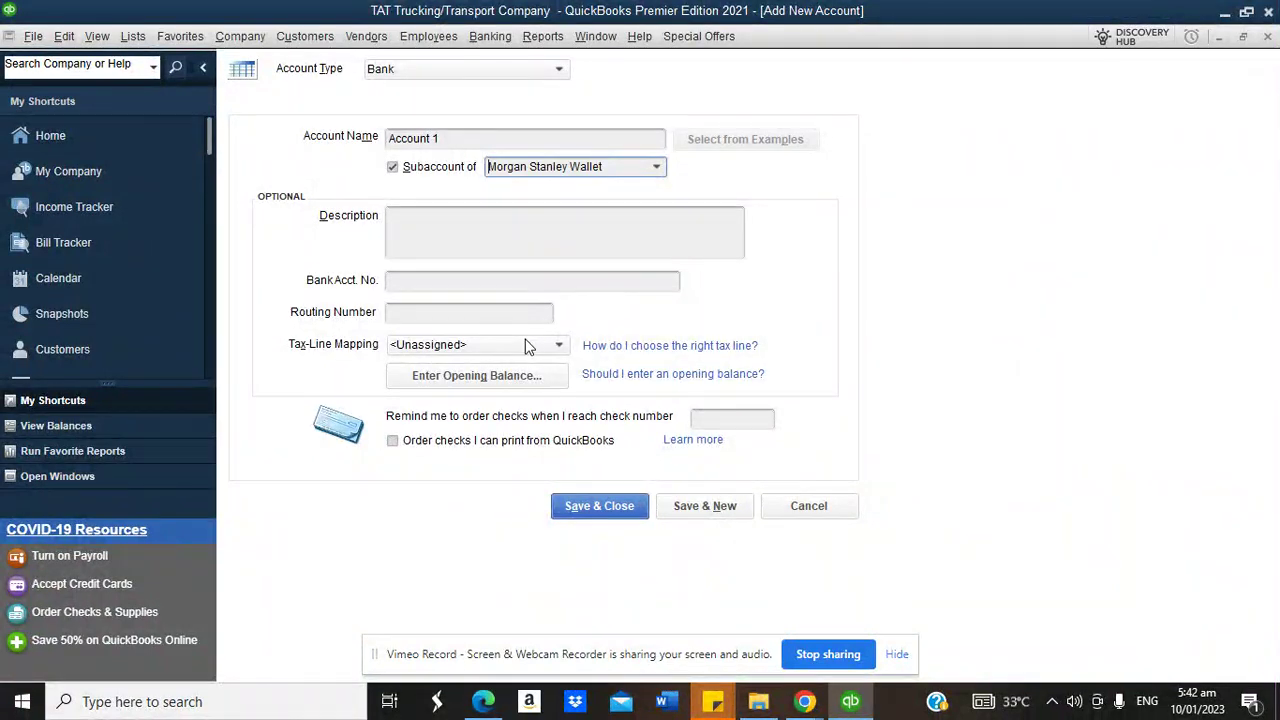
Enter an opening balance of 340,000 as of 31/12/2022 for Account 1, then save it and start another new account
{"action": "left_click", "coordinate": [476, 376]}
{"action": "type", "text": "340,000"}
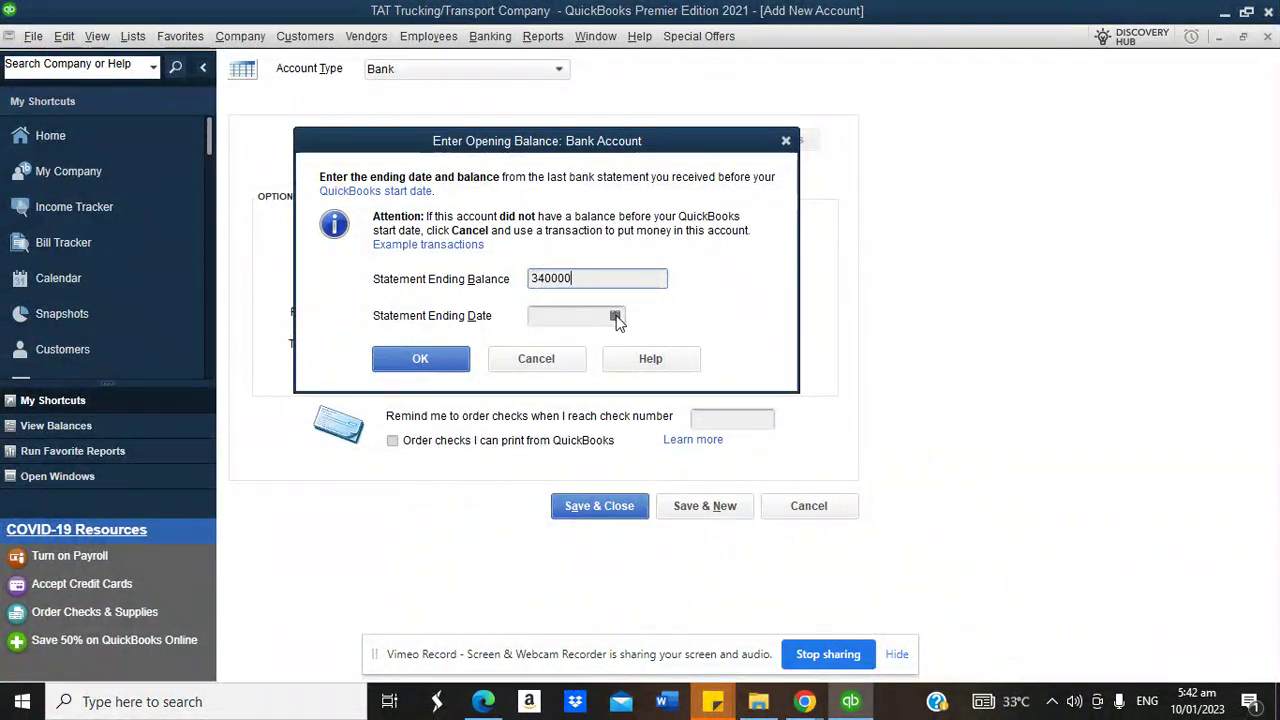
{"action": "left_click", "coordinate": [615, 316]}
{"action": "left_click", "coordinate": [549, 347]}
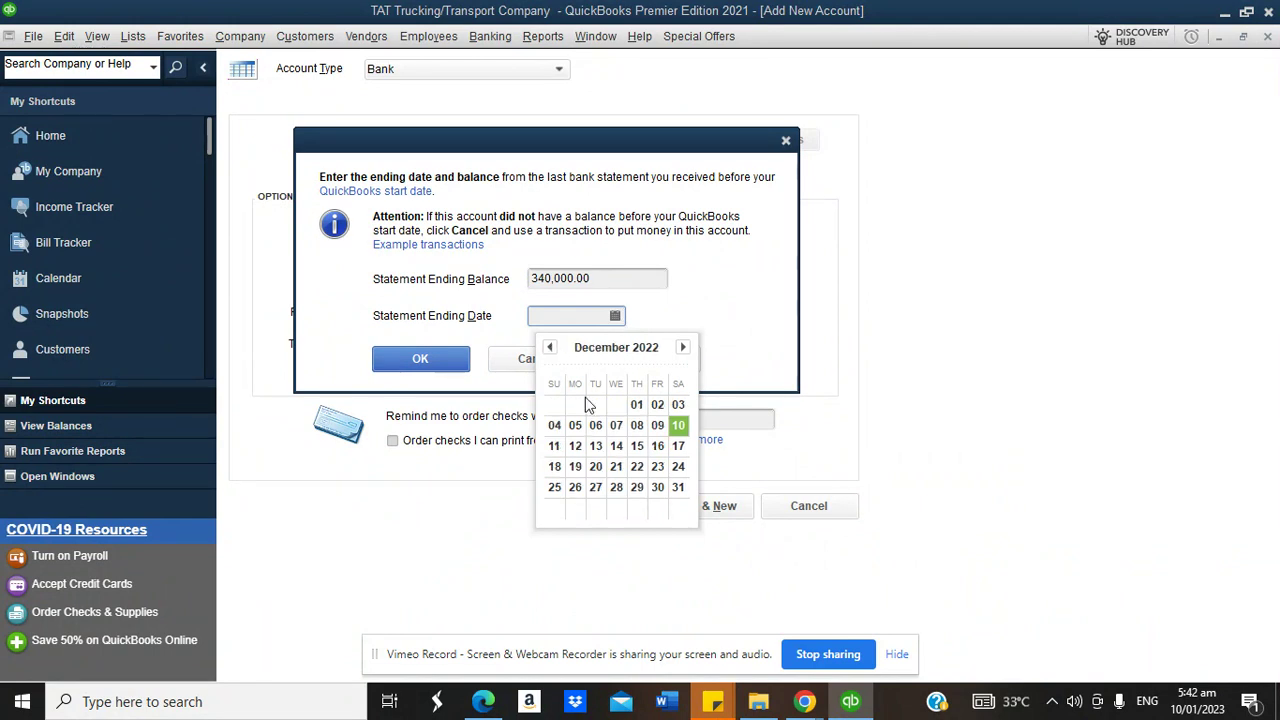
{"action": "left_click", "coordinate": [677, 487]}
{"action": "left_click", "coordinate": [447, 362]}
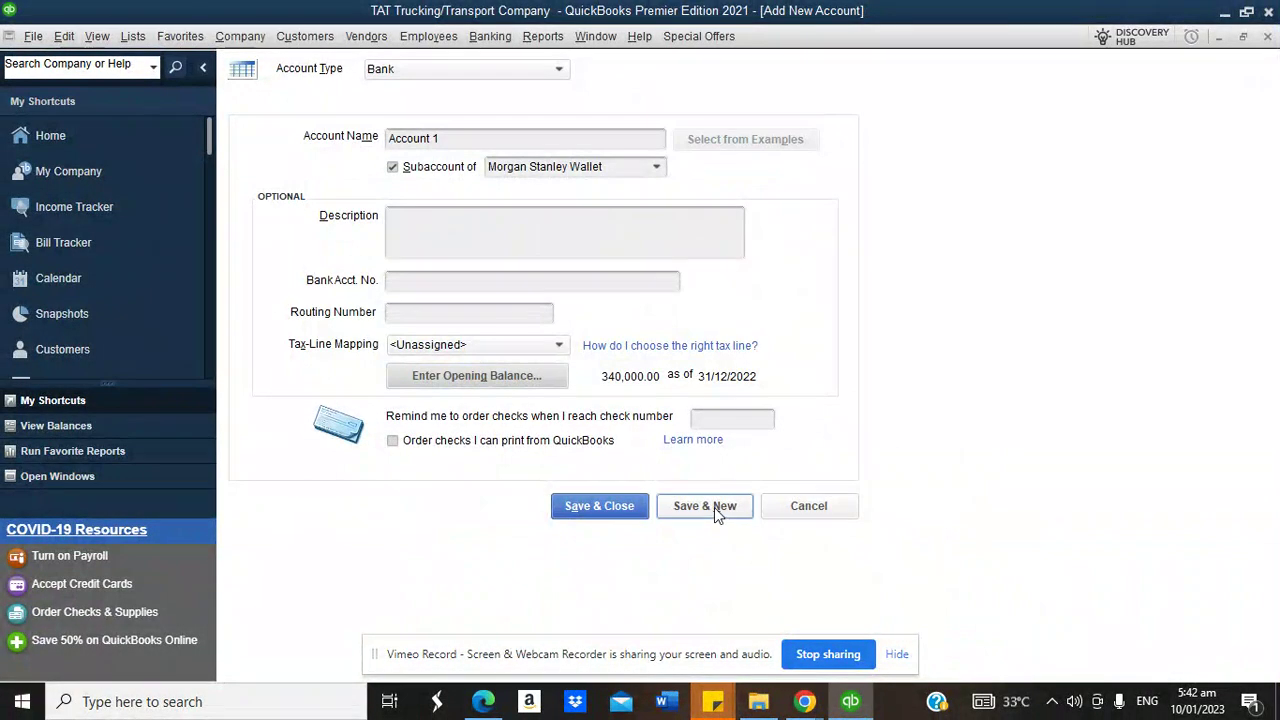
{"action": "key", "text": "alt+n"}
Name the new bank account "Account 2" and make it a subaccount of Morgan Stanley Wallet
{"action": "type", "text": "A"}
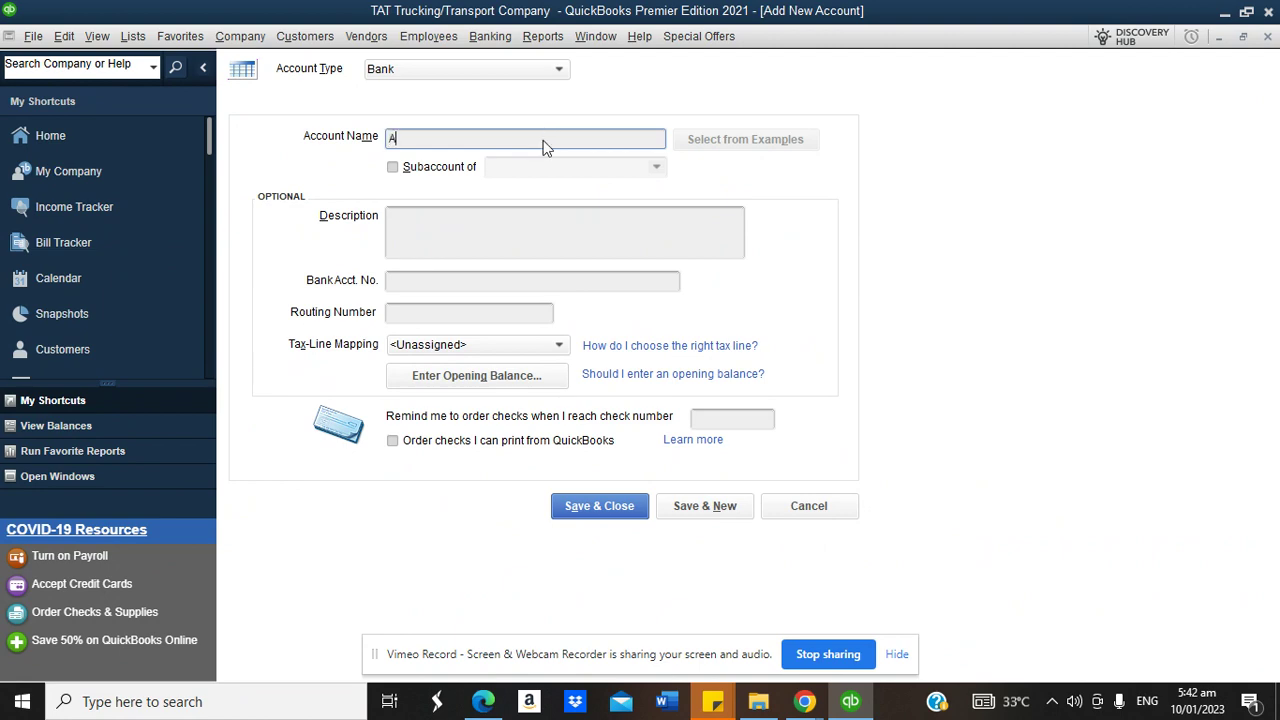
{"action": "type", "text": "ccount 2"}
{"action": "left_click", "coordinate": [472, 167]}
{"action": "left_click", "coordinate": [656, 168]}
{"action": "left_click", "coordinate": [589, 286]}
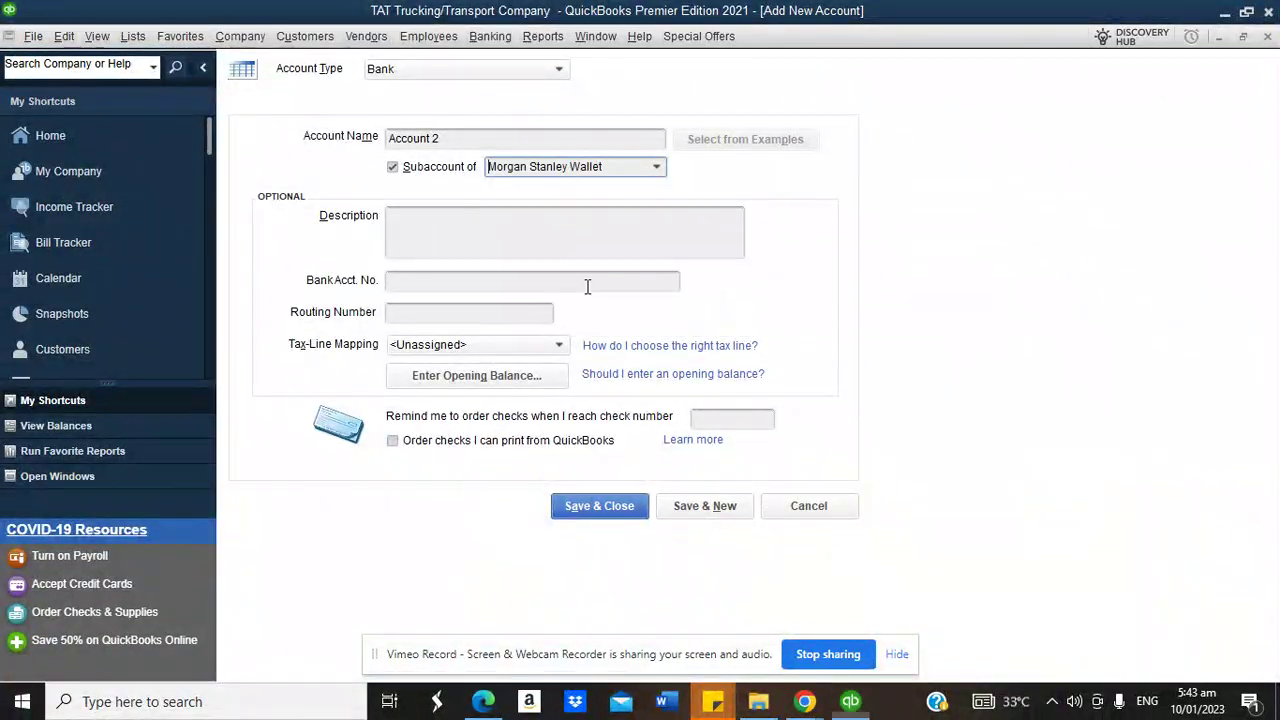
Enter an opening balance of 78,000 as of 31/12/2022 for Account 2, then save and close it, declining the bank feed setup
{"action": "left_click", "coordinate": [545, 380]}
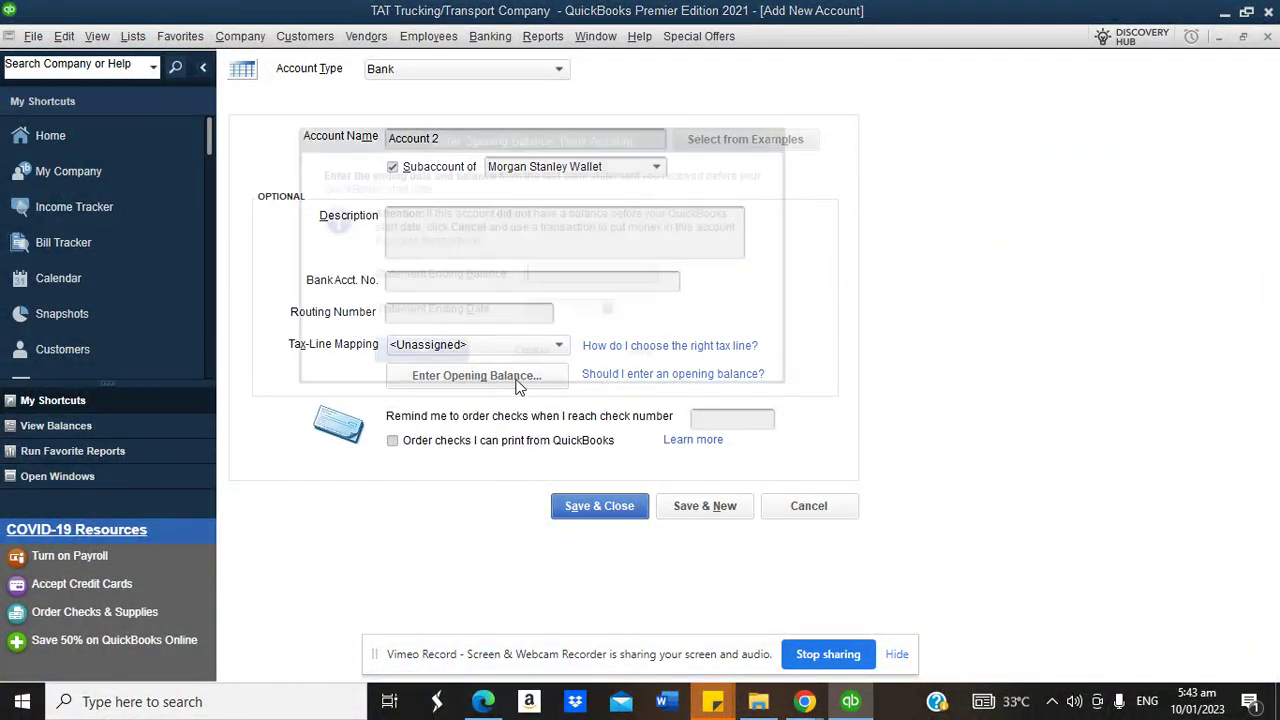
{"action": "type", "text": "78000"}
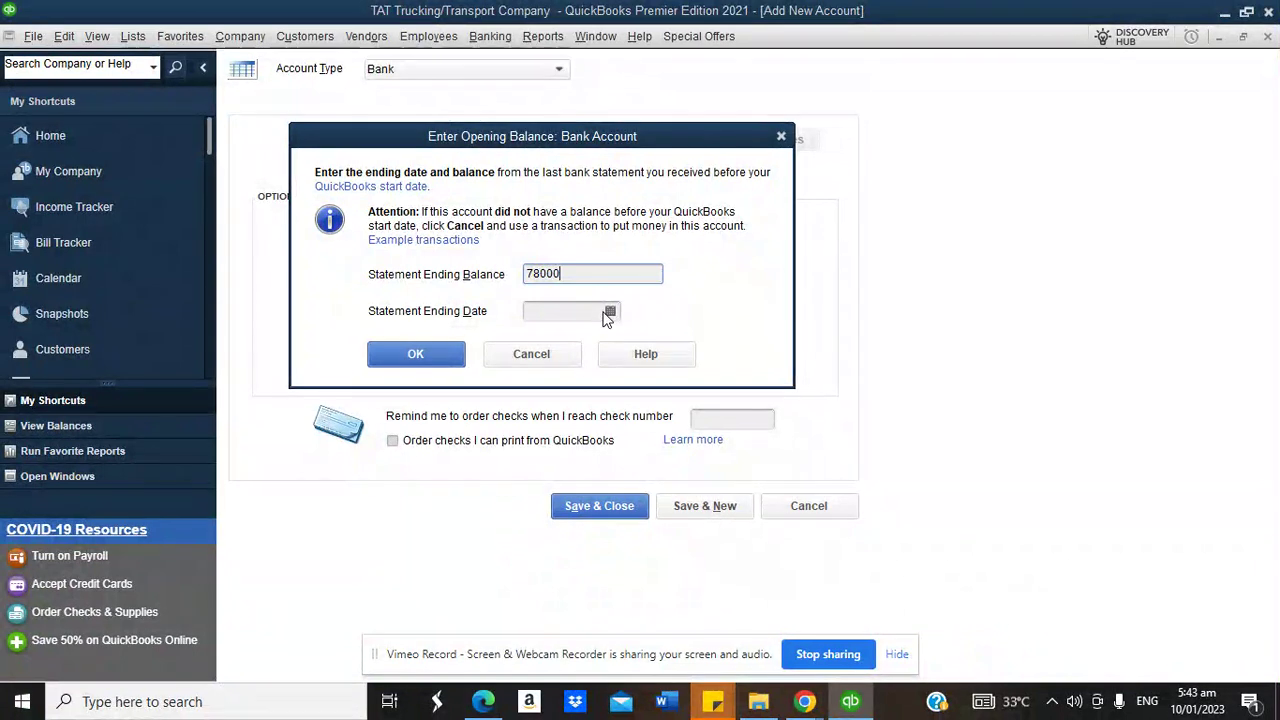
{"action": "left_click", "coordinate": [610, 311]}
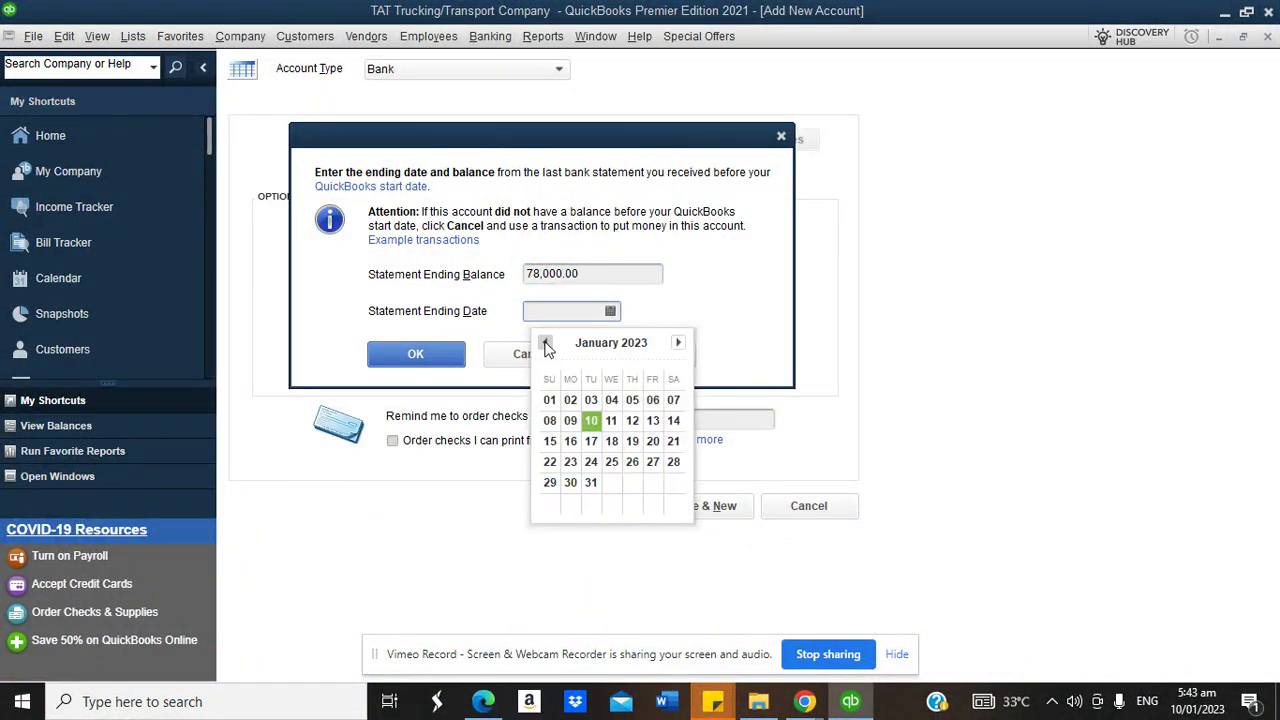
{"action": "left_click", "coordinate": [545, 342]}
{"action": "left_click", "coordinate": [672, 482]}
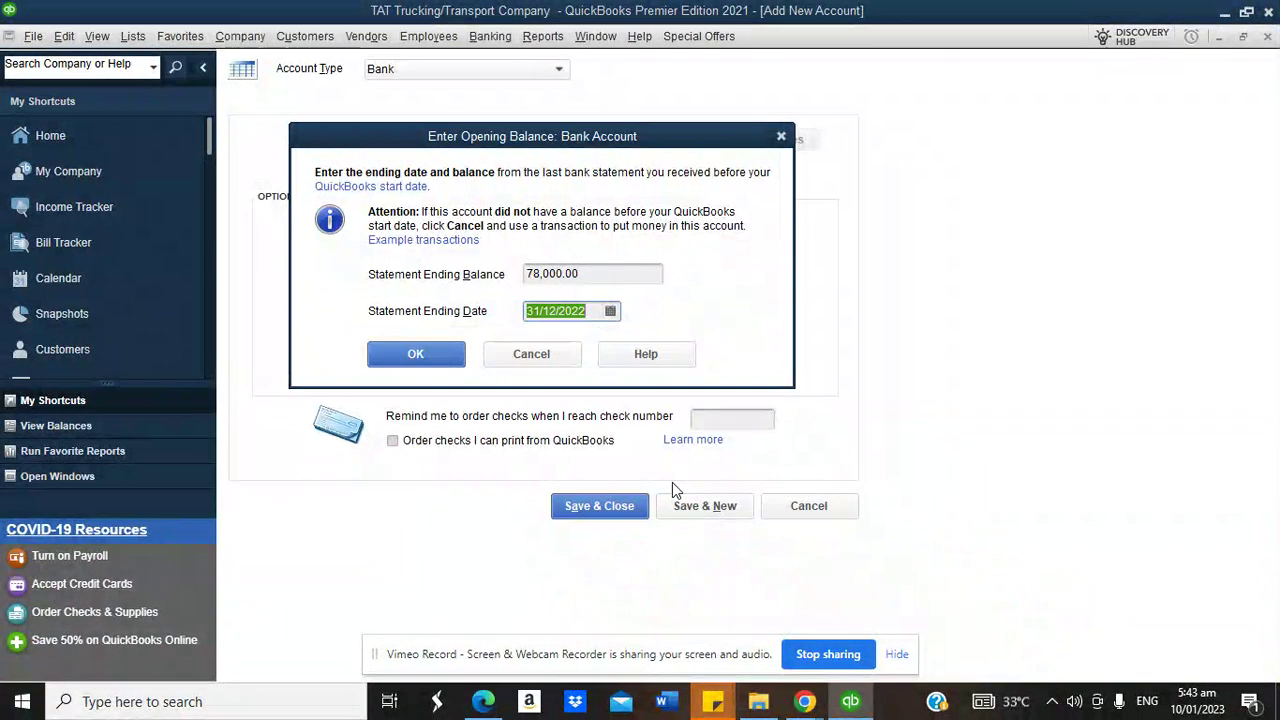
{"action": "left_click", "coordinate": [452, 353]}
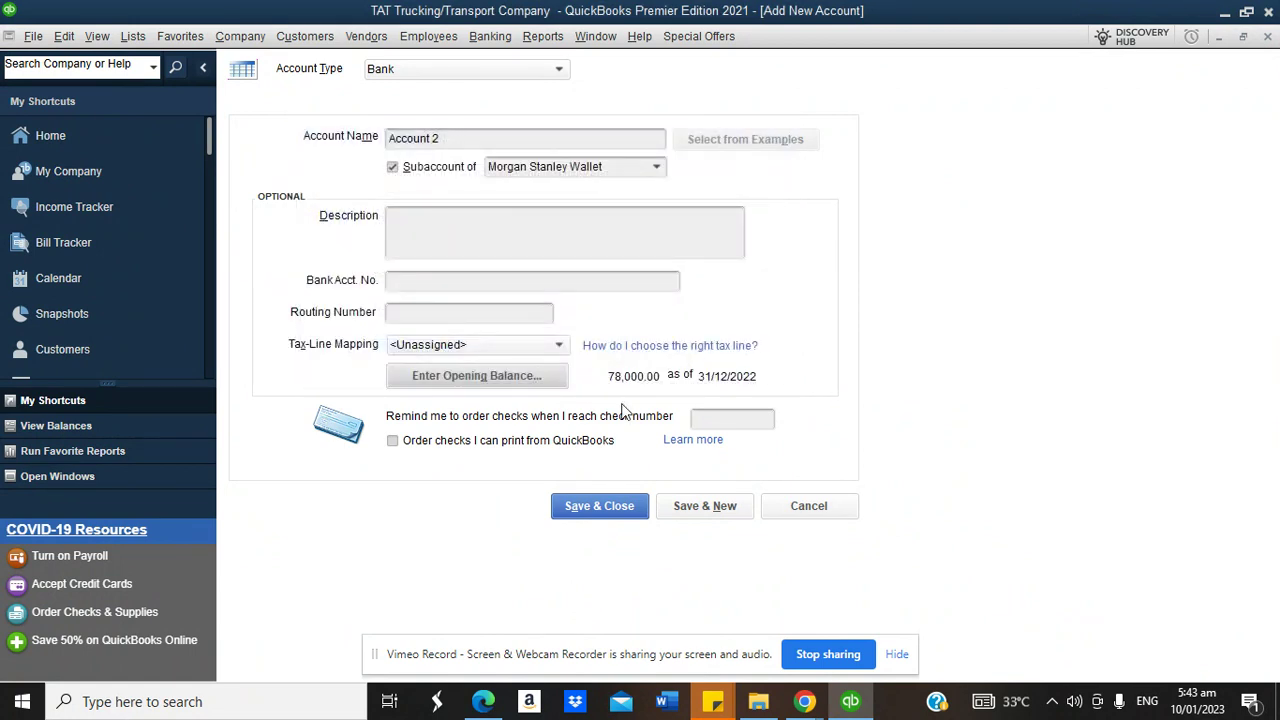
{"action": "left_click", "coordinate": [600, 506]}
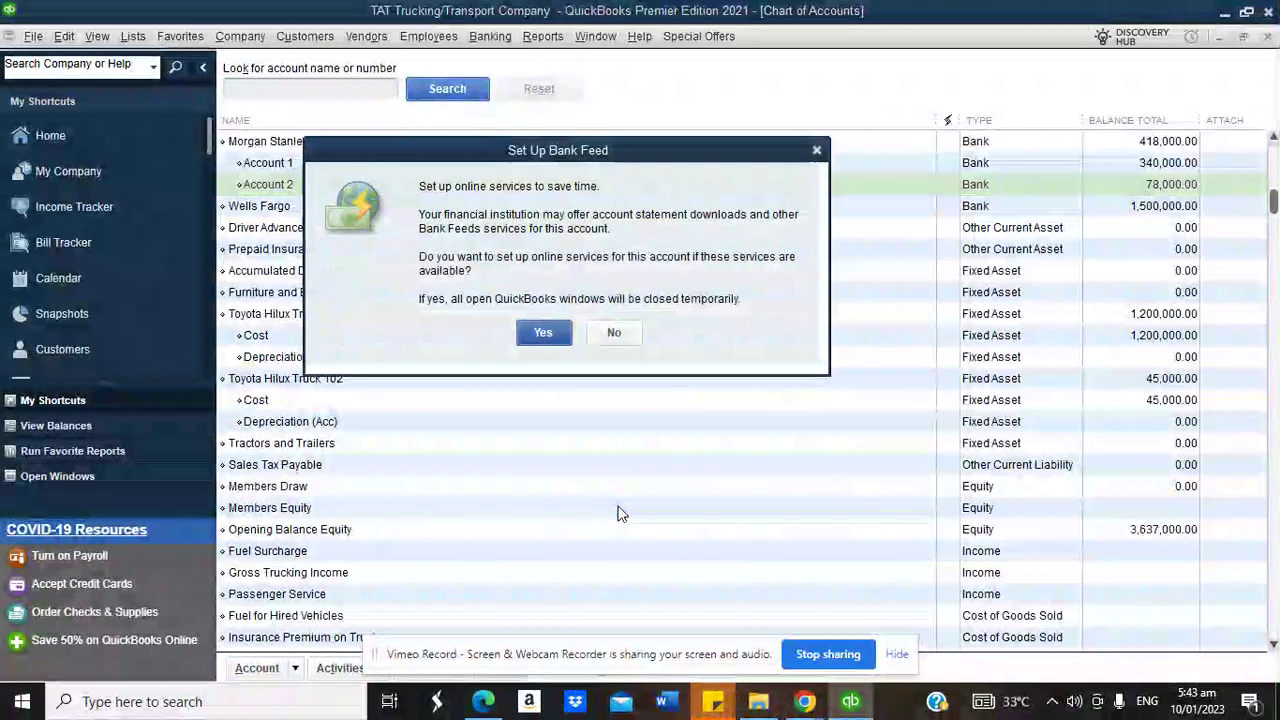
{"action": "left_click", "coordinate": [622, 333]}
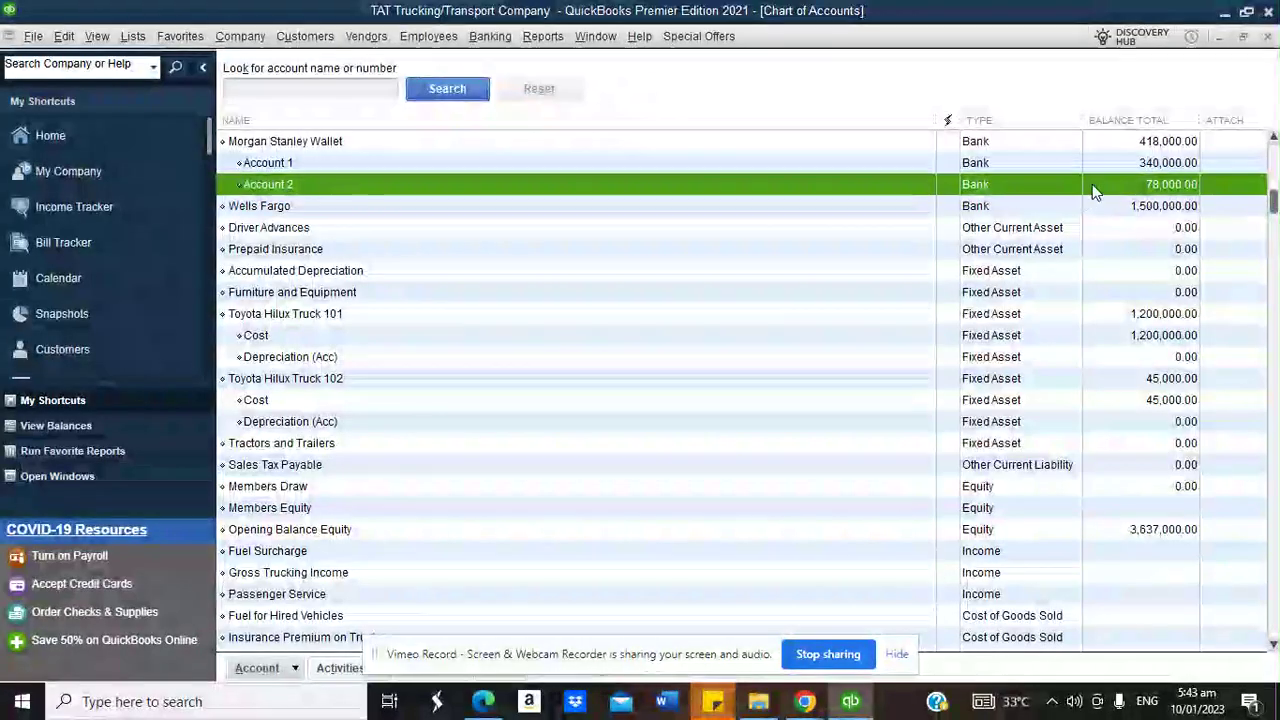
Run the Balance Sheet Standard report to check the bank and fixed asset balances, then close it
{"action": "left_click", "coordinate": [1142, 167]}
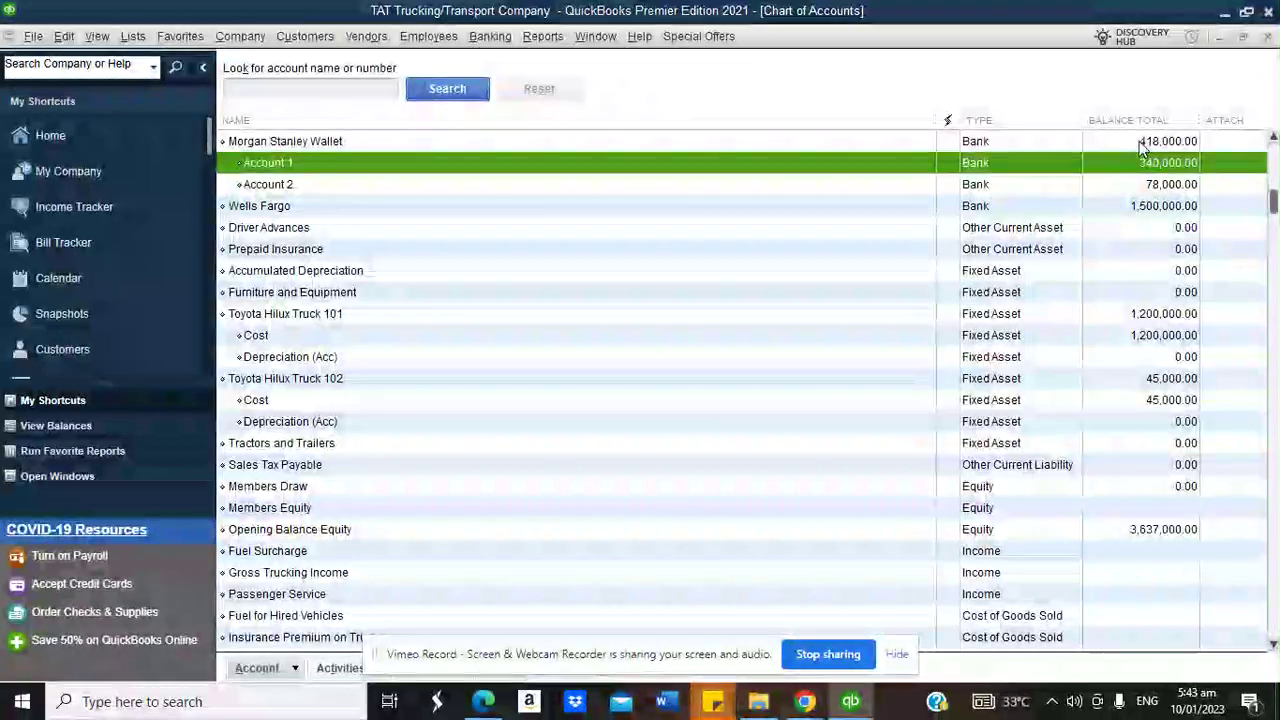
{"action": "left_click", "coordinate": [543, 36]}
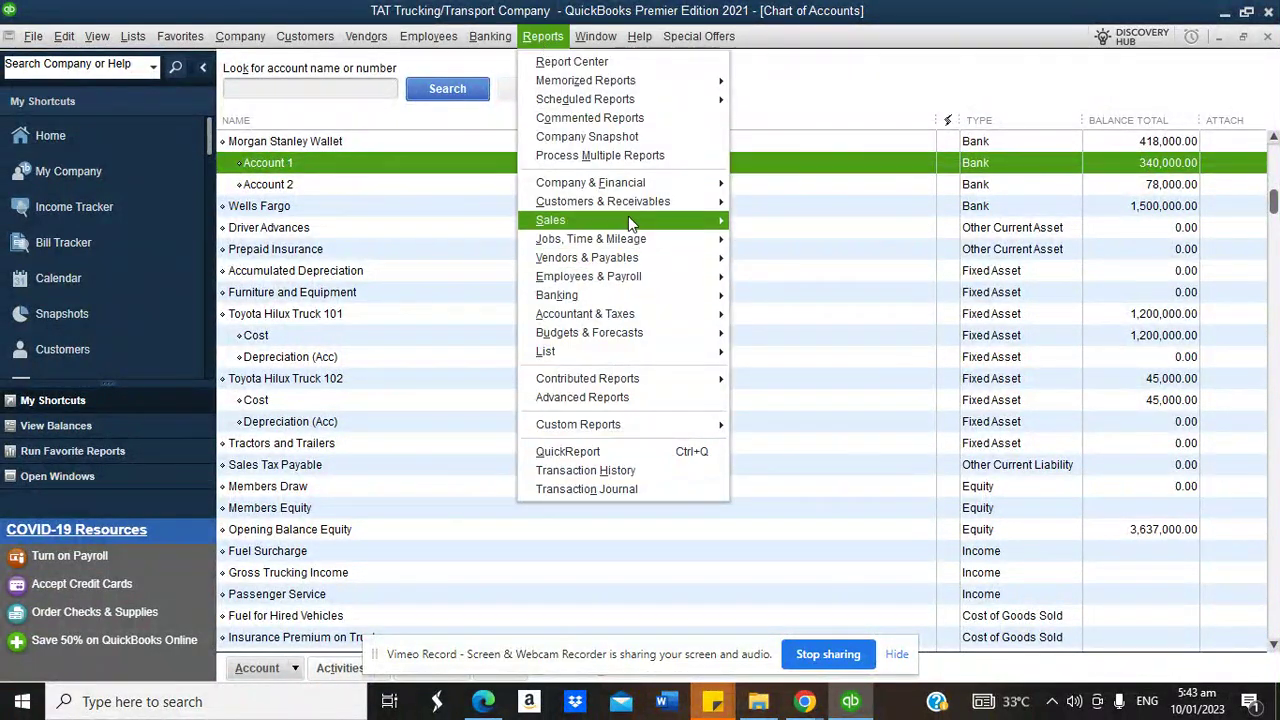
{"action": "mouse_move", "coordinate": [620, 183]}
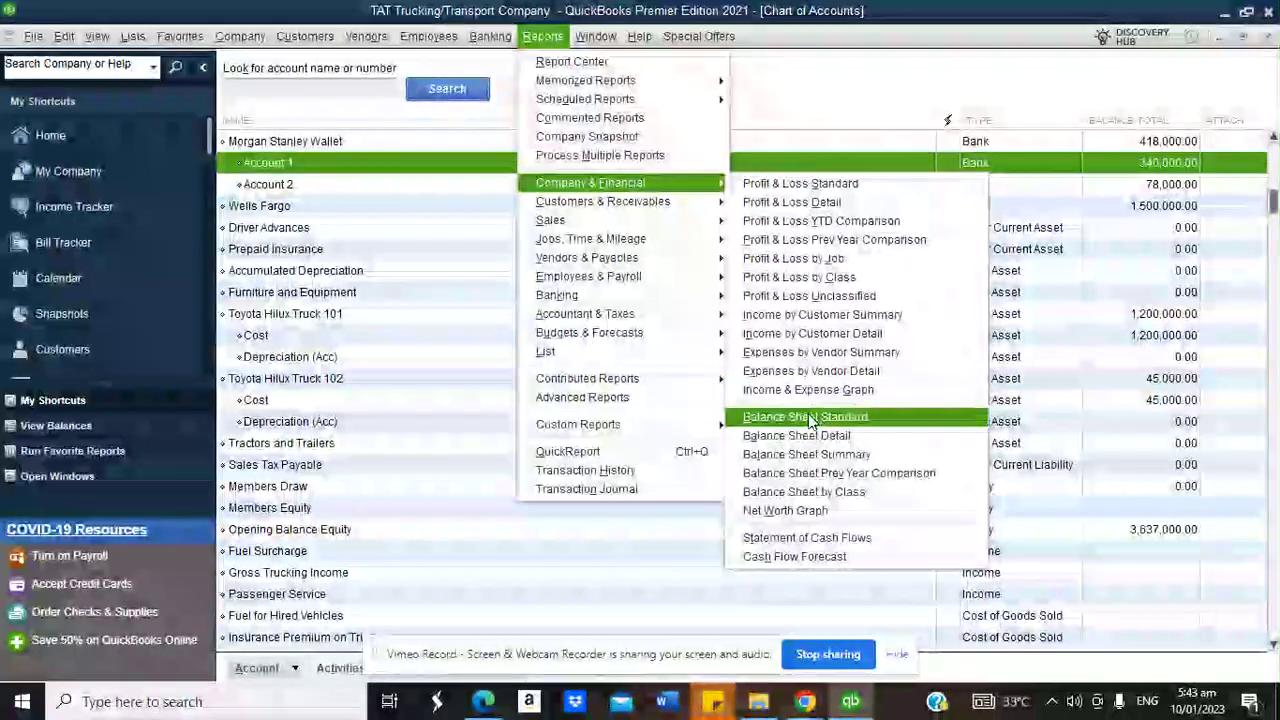
{"action": "left_click", "coordinate": [805, 417]}
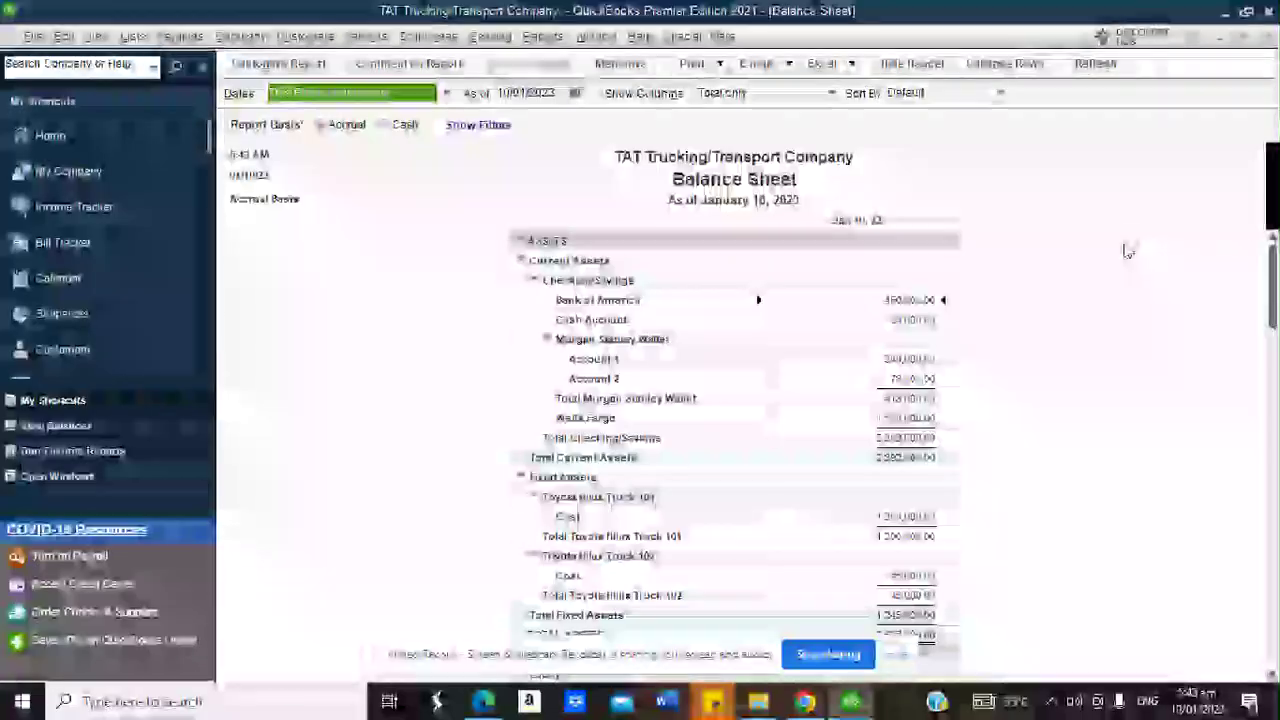
{"action": "left_click_drag", "start_coordinate": [1274, 373], "coordinate": [1274, 250]}
{"action": "left_click", "coordinate": [1268, 37]}
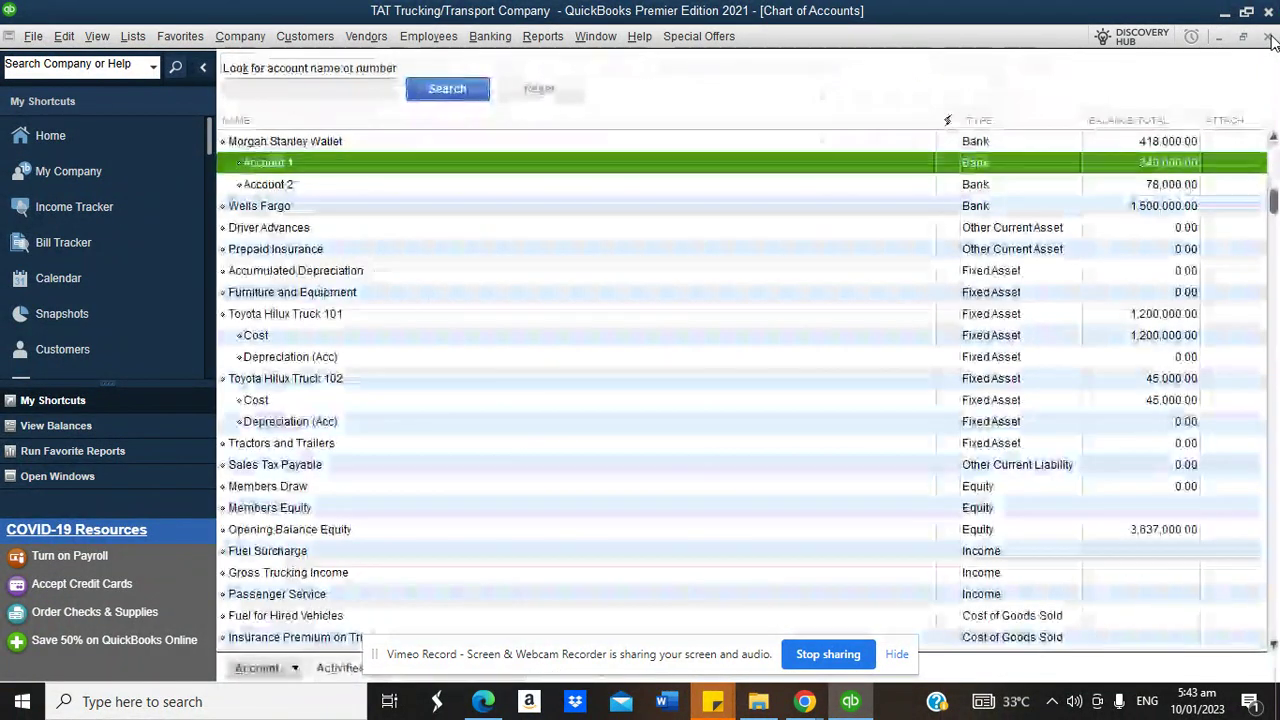
Return to the home page and switch to the browser notepad to read the next task in the setup outline
{"action": "left_click", "coordinate": [80, 136]}
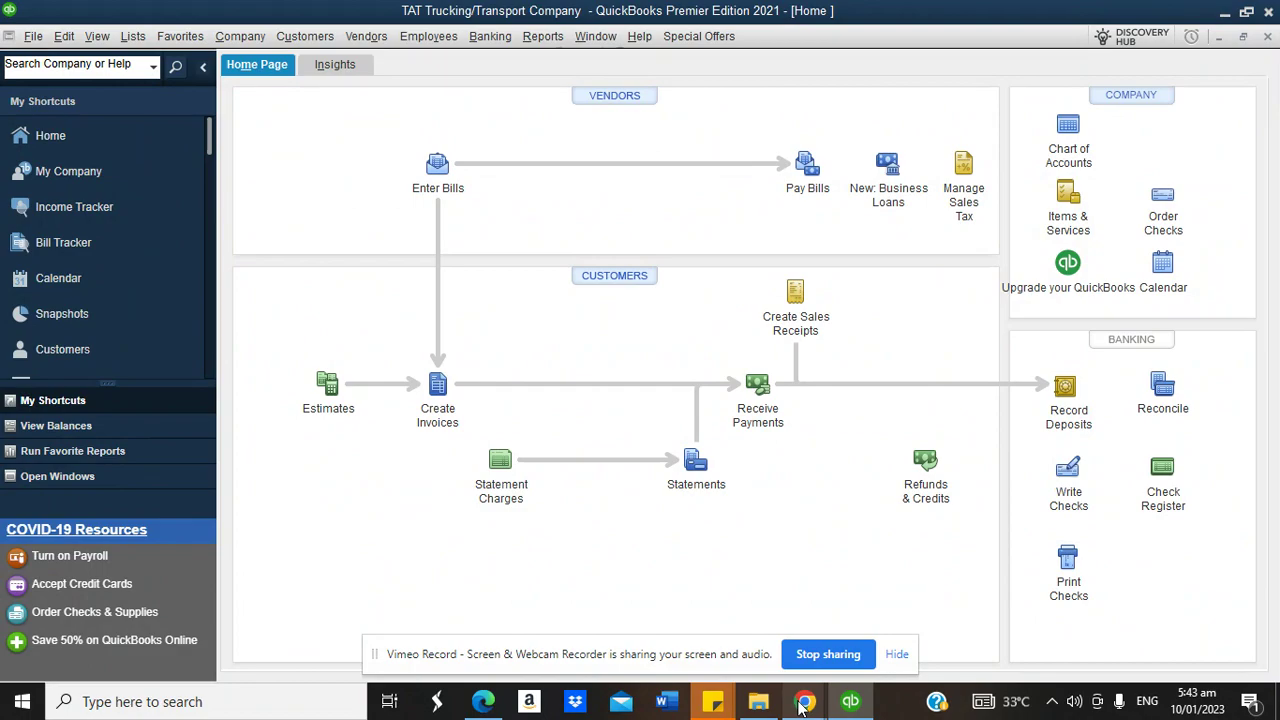
{"action": "mouse_move", "coordinate": [805, 700]}
{"action": "left_click", "coordinate": [771, 648]}
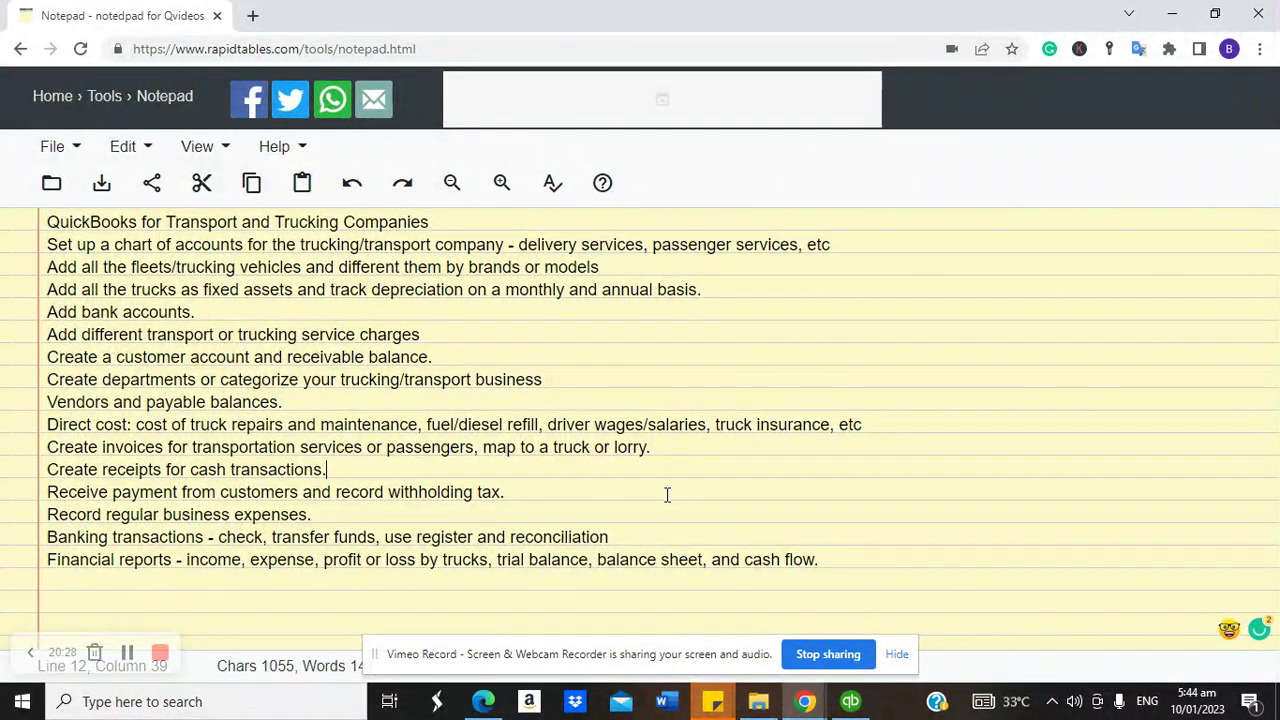
Switch back to QuickBooks and review the Passenger Service and Trucking Services entries in the Item List
{"action": "left_click", "coordinate": [850, 701]}
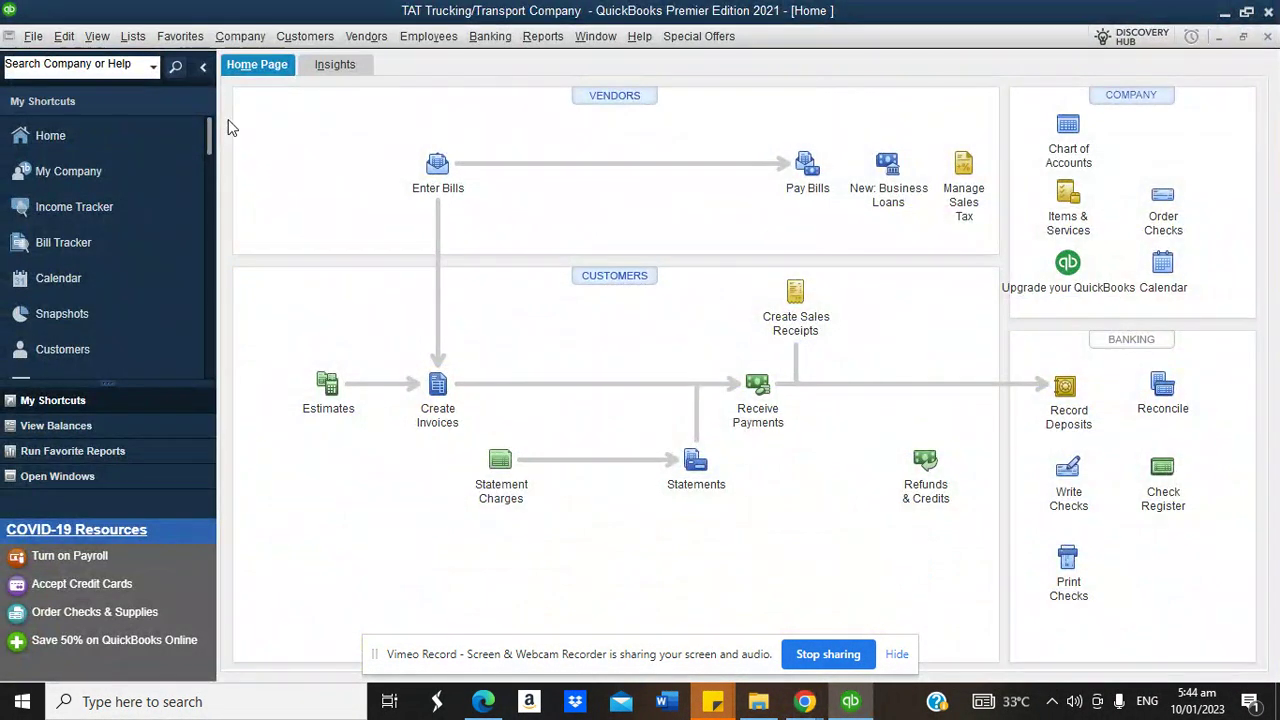
{"action": "left_click", "coordinate": [133, 36]}
{"action": "left_click", "coordinate": [158, 78]}
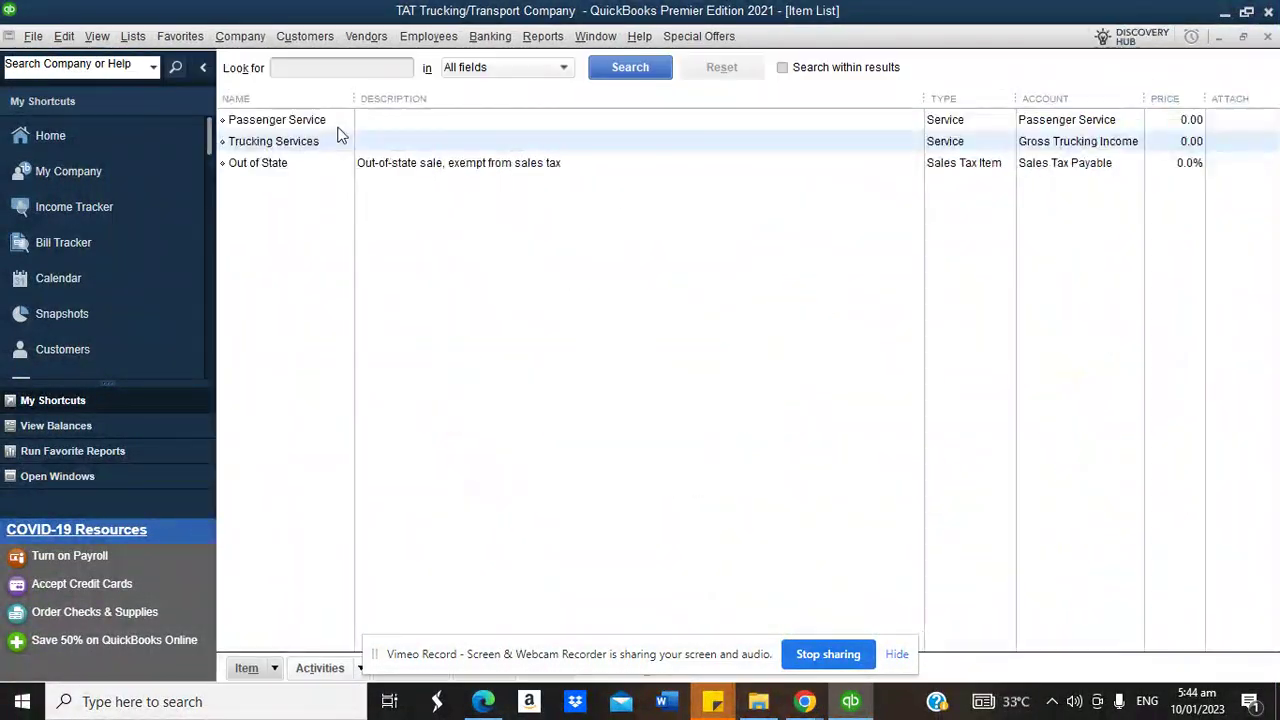
{"action": "left_click", "coordinate": [295, 122]}
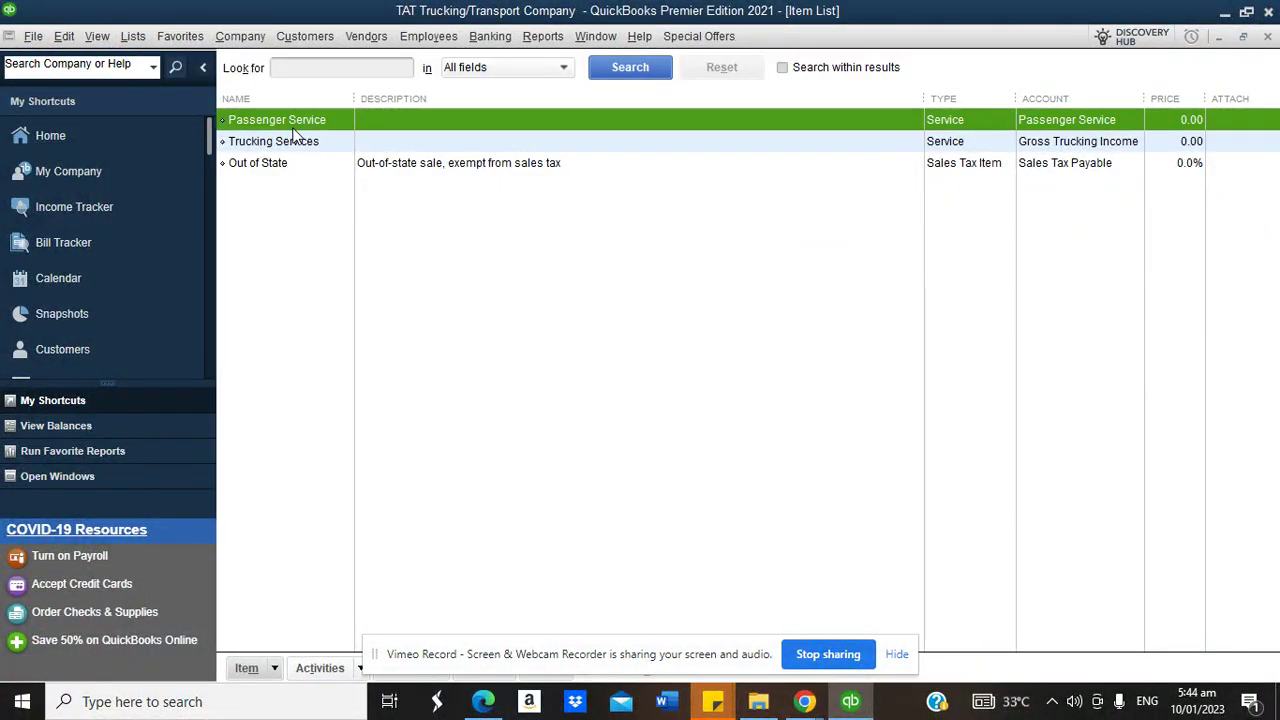
{"action": "left_click", "coordinate": [296, 141]}
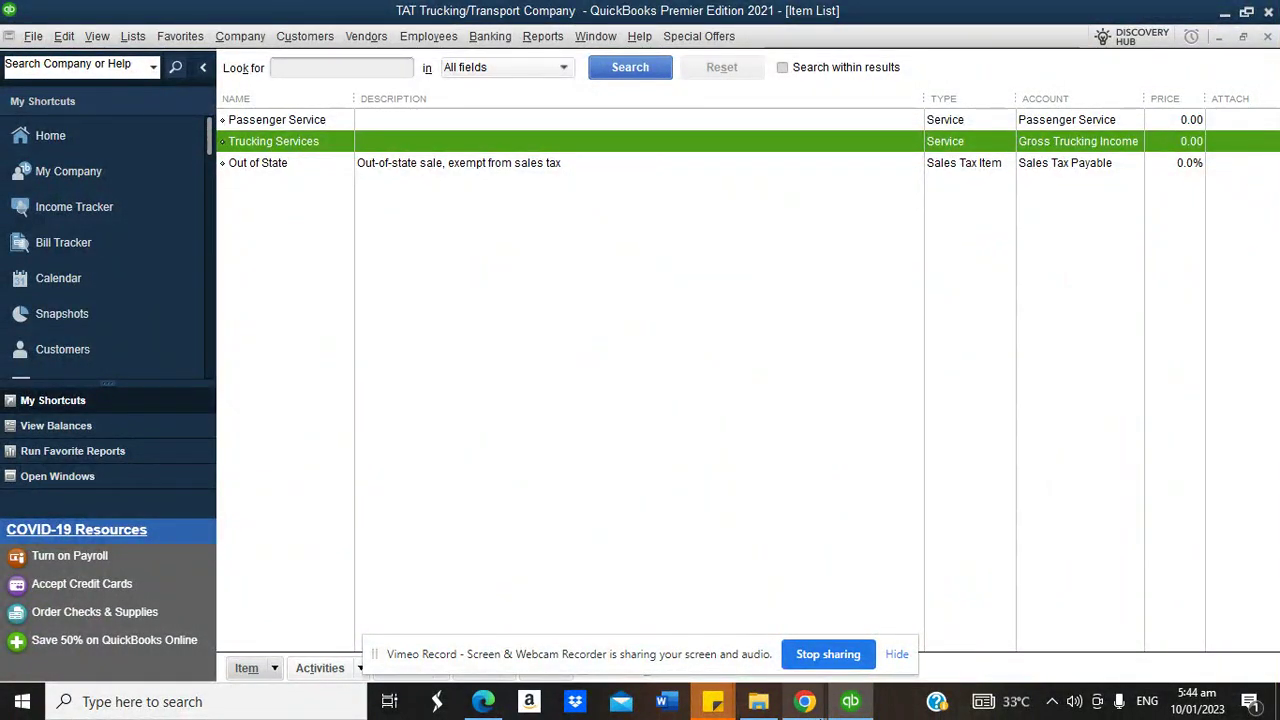
Consult the outline in the browser notepad again for the task after service charges, then return to QuickBooks
{"action": "mouse_move", "coordinate": [815, 703]}
{"action": "left_click", "coordinate": [743, 627]}
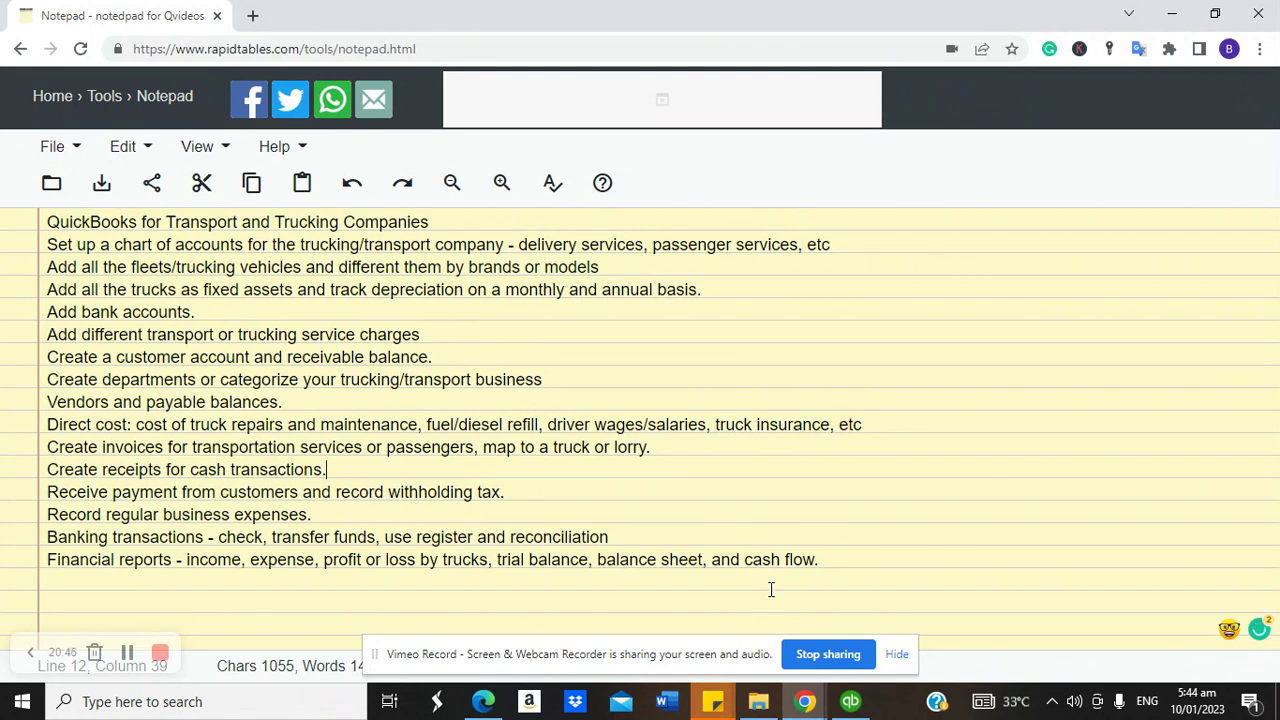
{"action": "key", "text": "alt+Tab"}
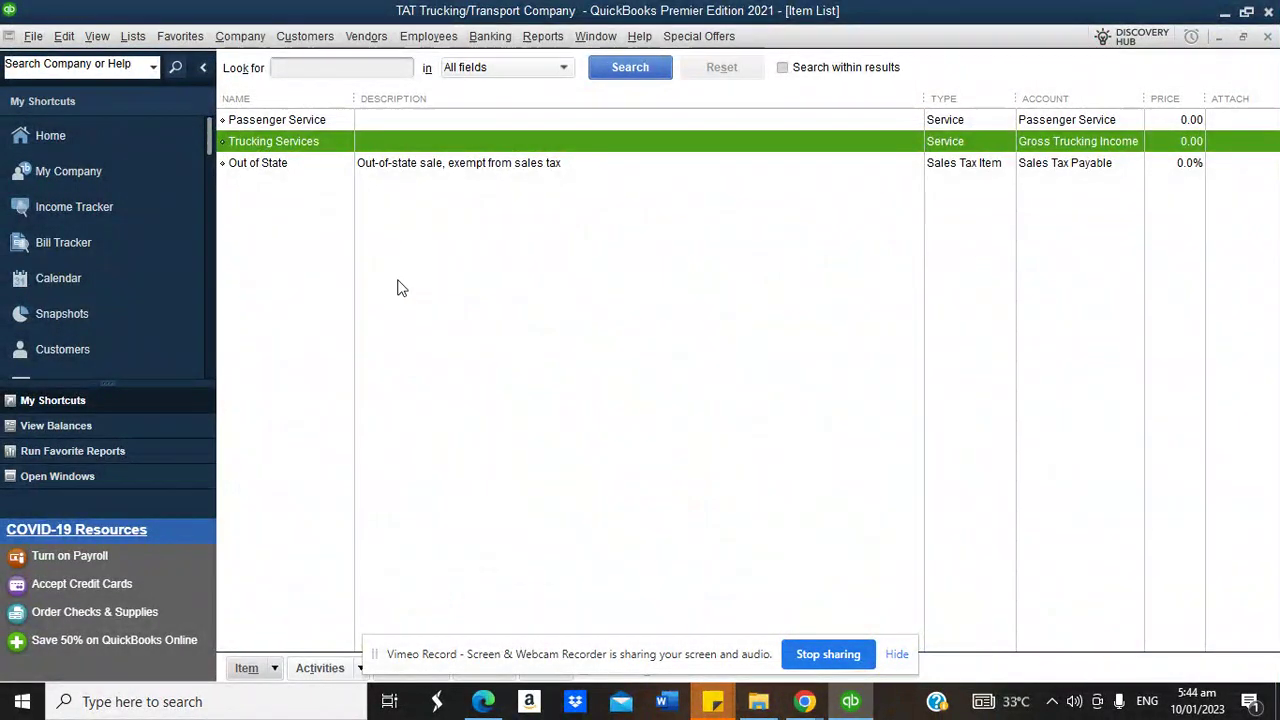
Open the Customer Center and start a new customer named "Farm Tech Limited"
{"action": "left_click", "coordinate": [98, 146]}
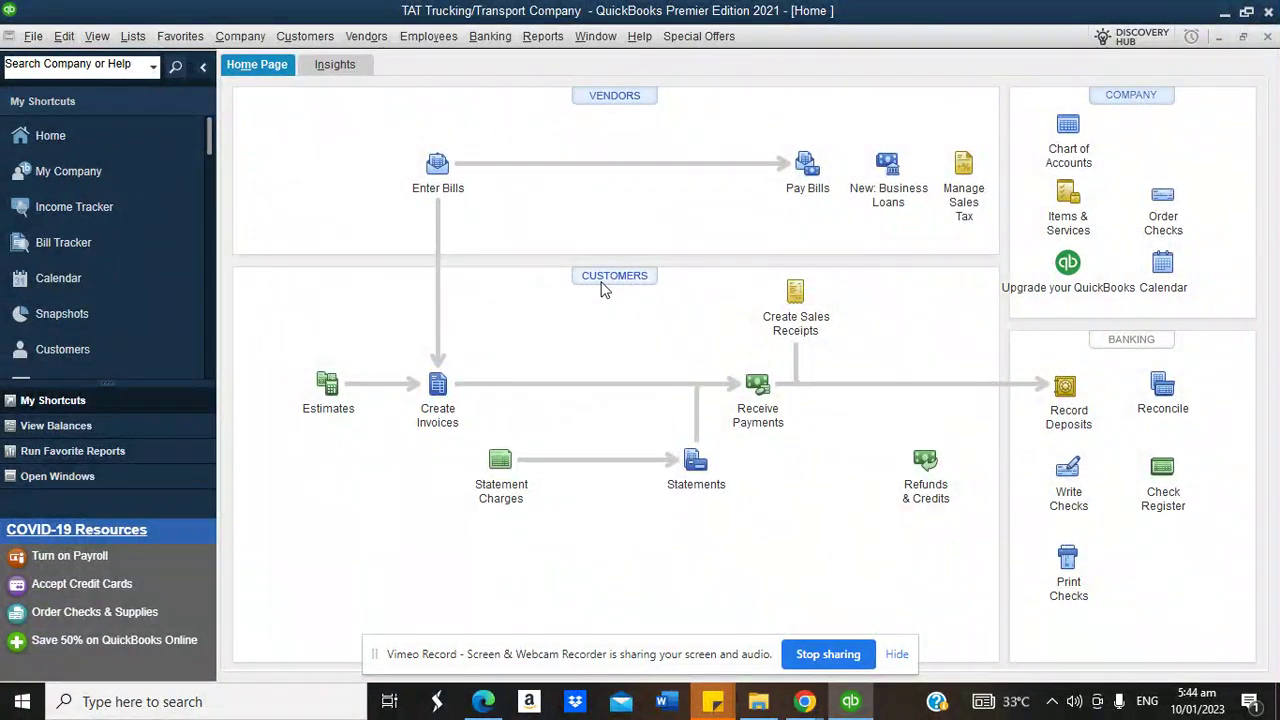
{"action": "key", "text": "ctrl+j"}
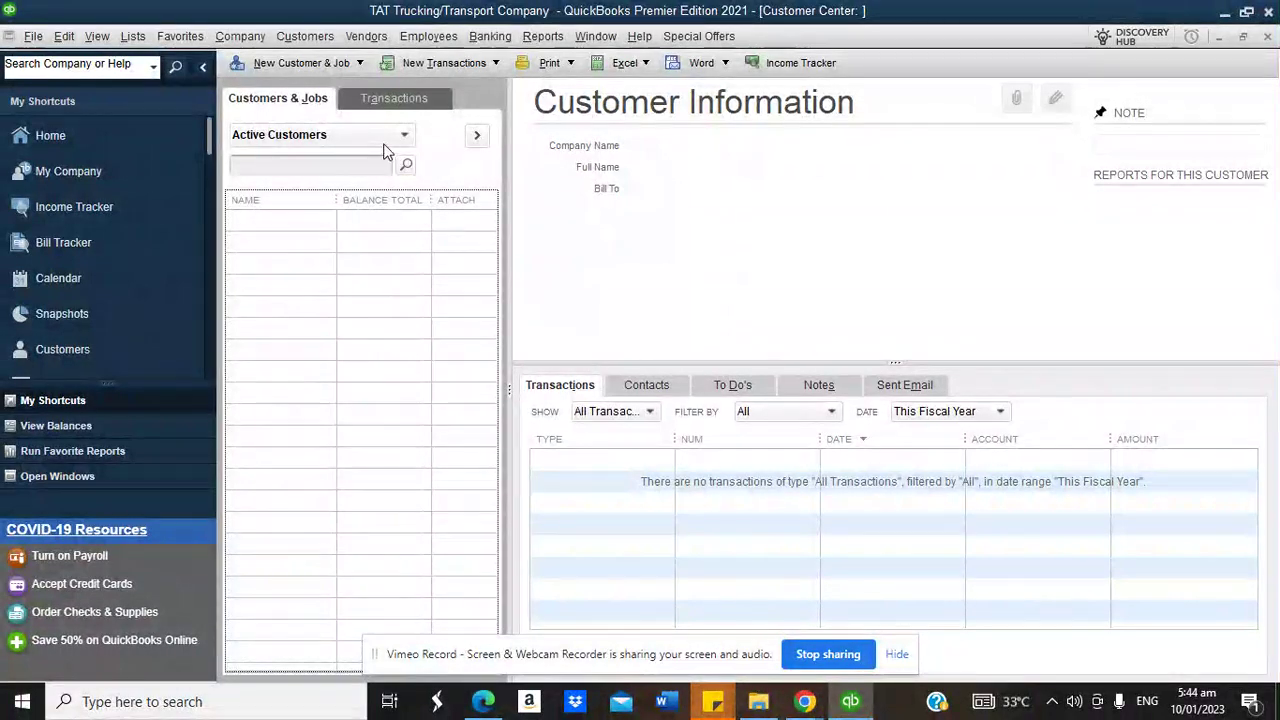
{"action": "left_click", "coordinate": [299, 67]}
{"action": "left_click", "coordinate": [297, 85]}
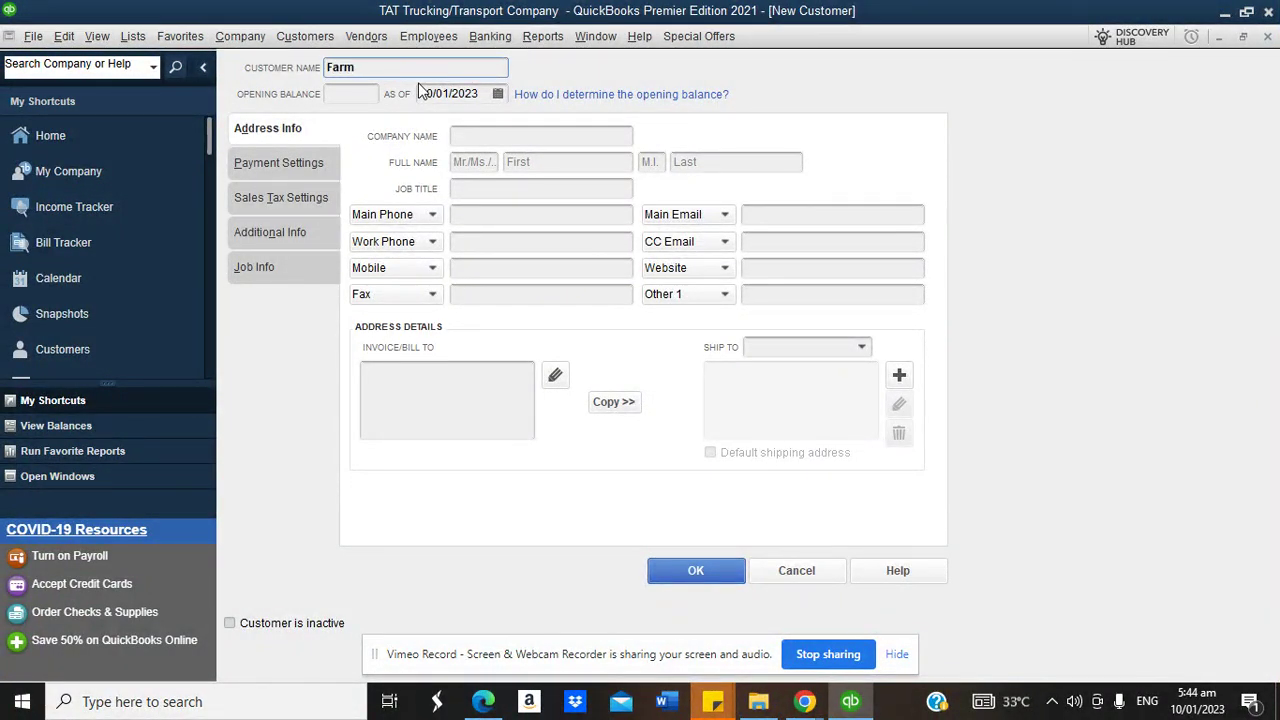
{"action": "type", "text": "Farm Tech Limited"}
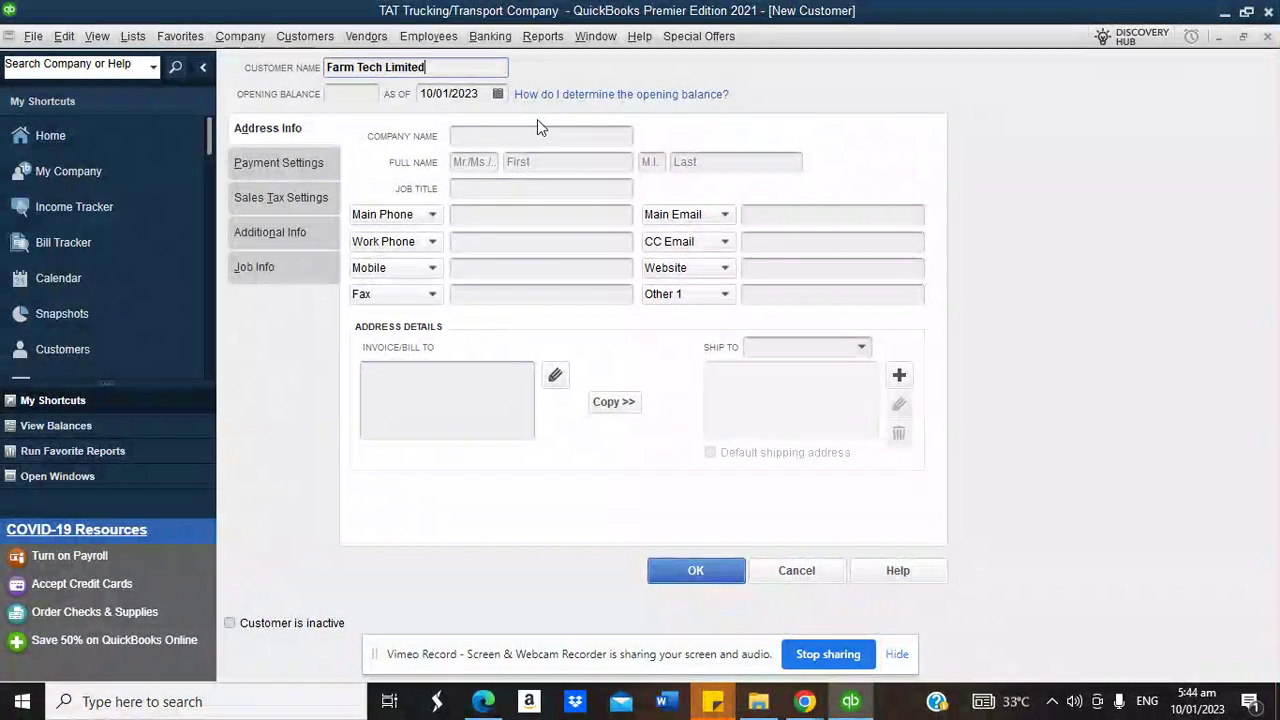
Enter "Farm Tech Limited" as the customer's invoice/bill-to address and save the customer without an opening balance
{"action": "left_click", "coordinate": [522, 136]}
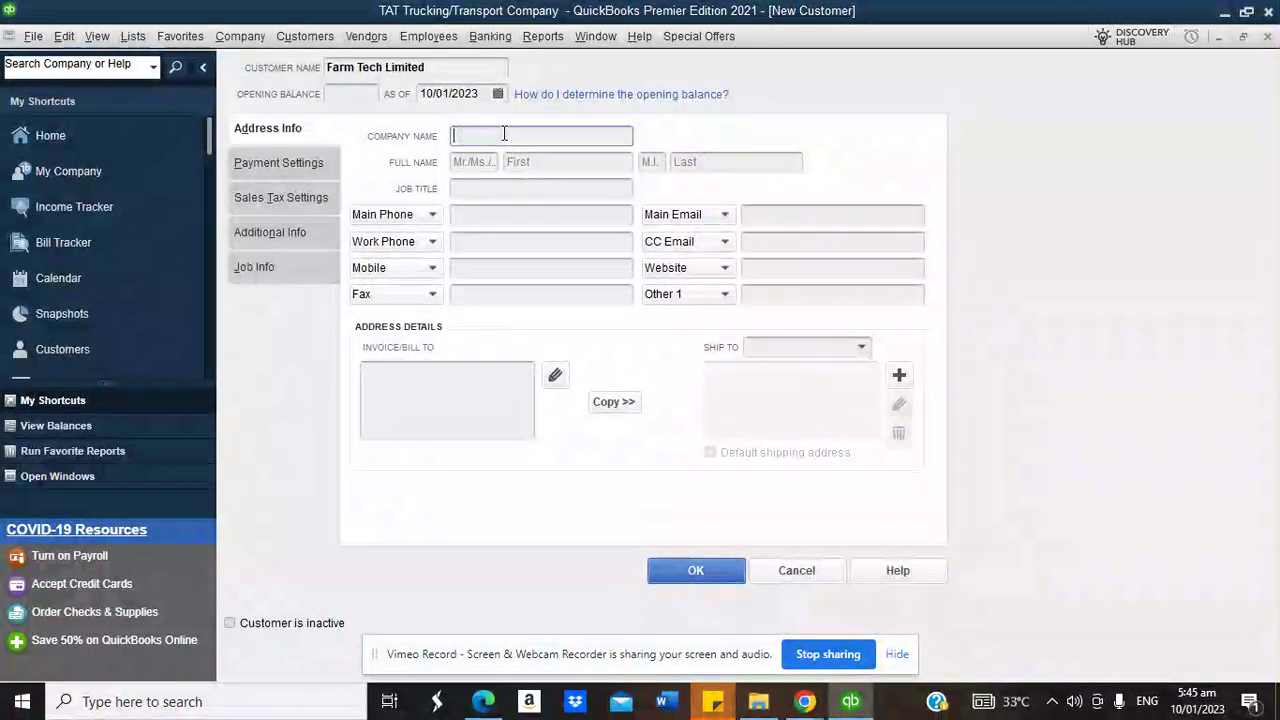
{"action": "left_click", "coordinate": [490, 163]}
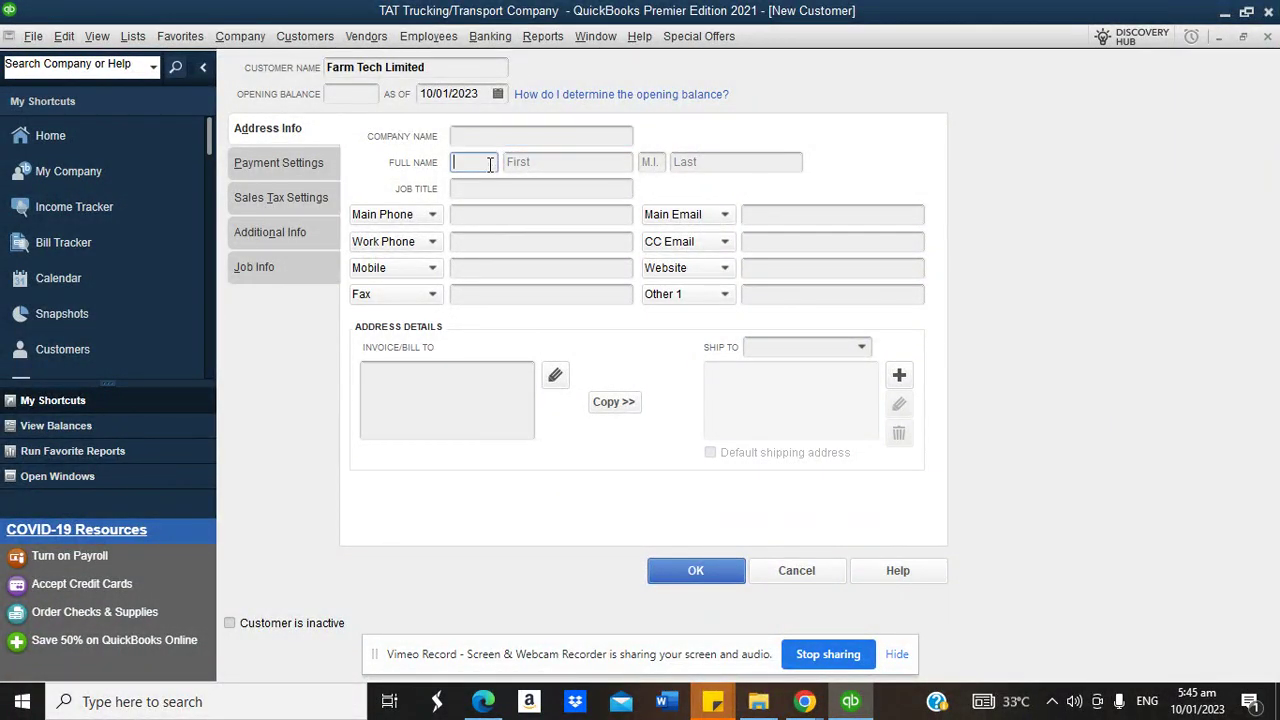
{"action": "left_click", "coordinate": [484, 188]}
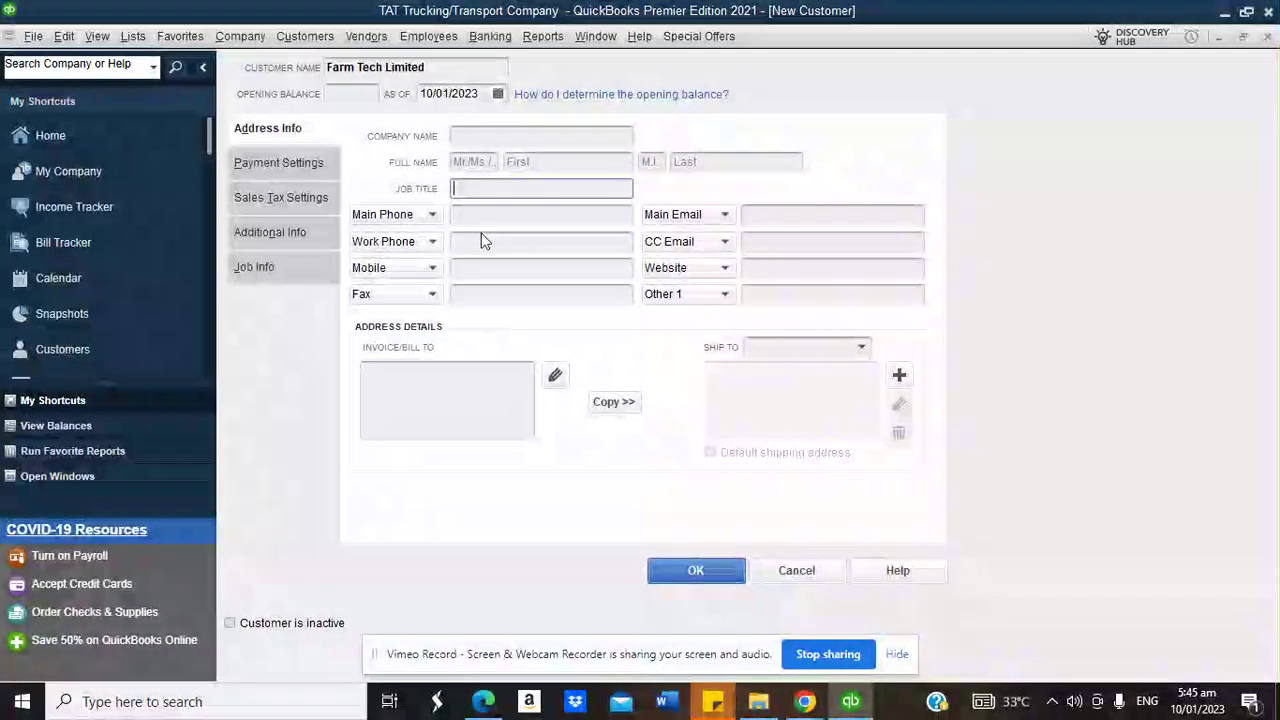
{"action": "left_click", "coordinate": [428, 378]}
{"action": "type", "text": "Farm Tech Limited"}
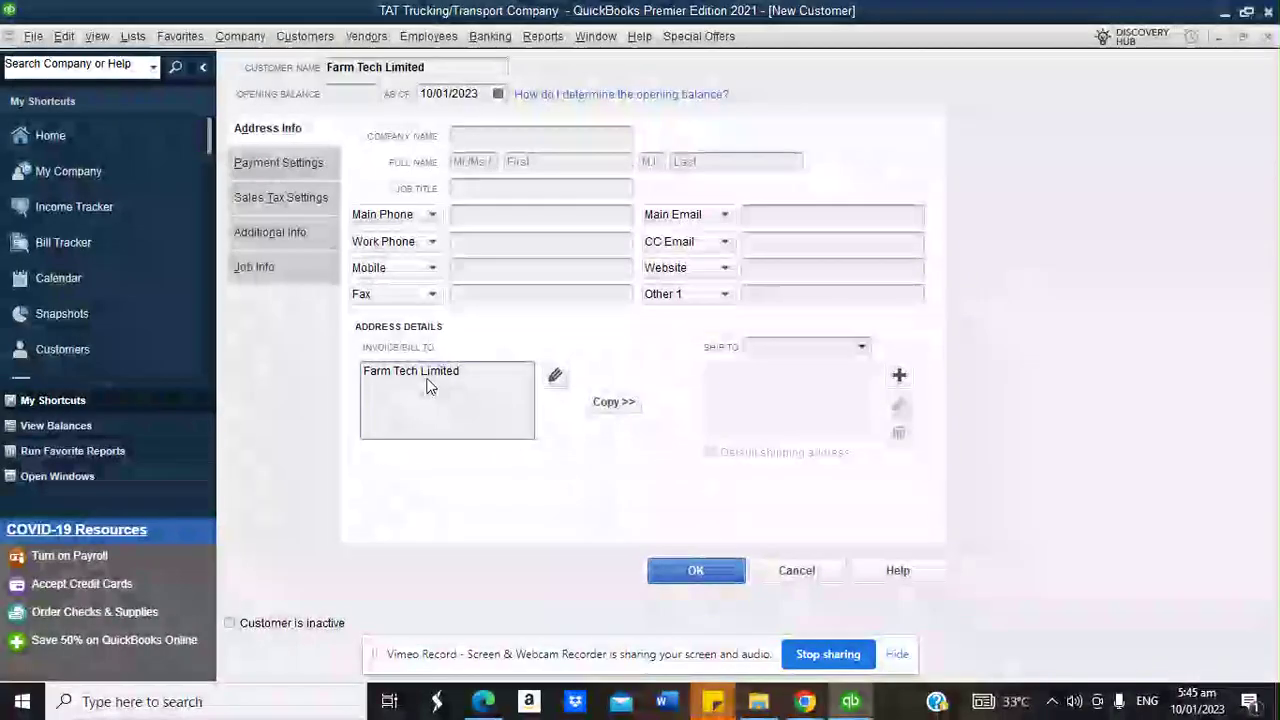
{"action": "left_click", "coordinate": [686, 572]}
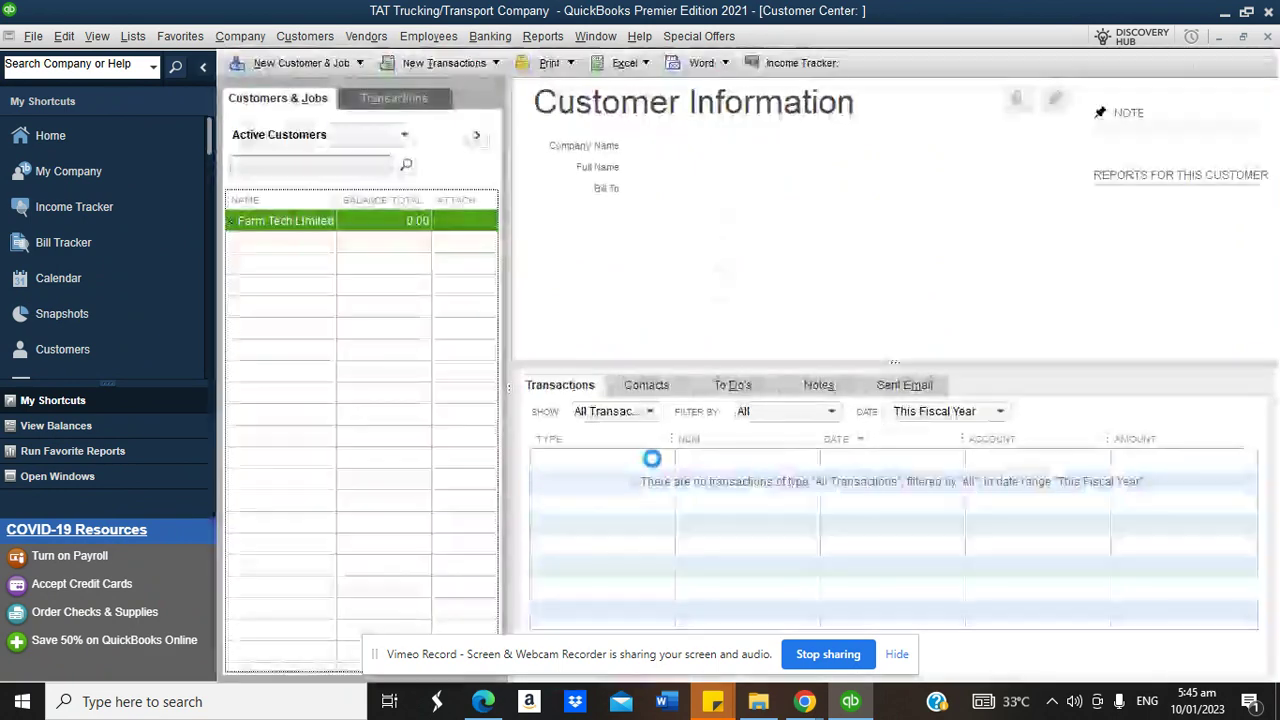
Widen the customer list's name column and start another new customer named "Fedex Plc"
{"action": "left_click_drag", "start_coordinate": [336, 194], "coordinate": [394, 193]}
{"action": "left_click", "coordinate": [302, 61]}
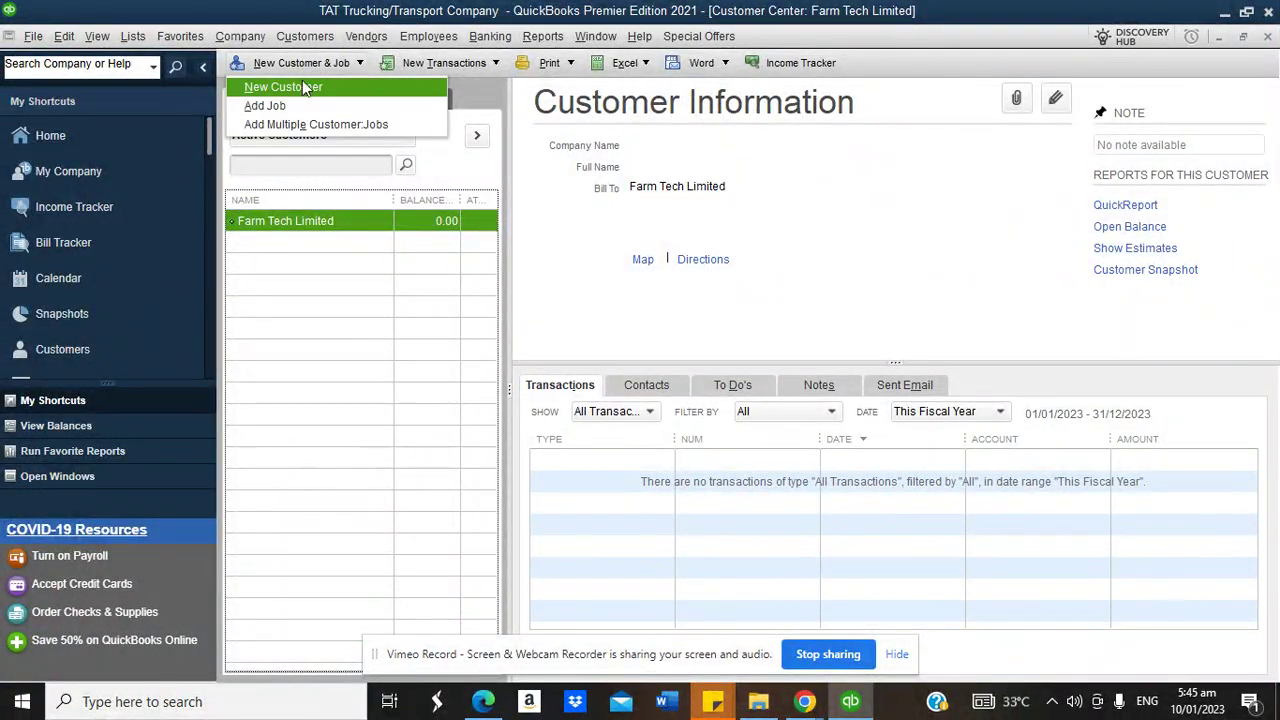
{"action": "left_click", "coordinate": [284, 87]}
{"action": "type", "text": "Fedex Limit"}
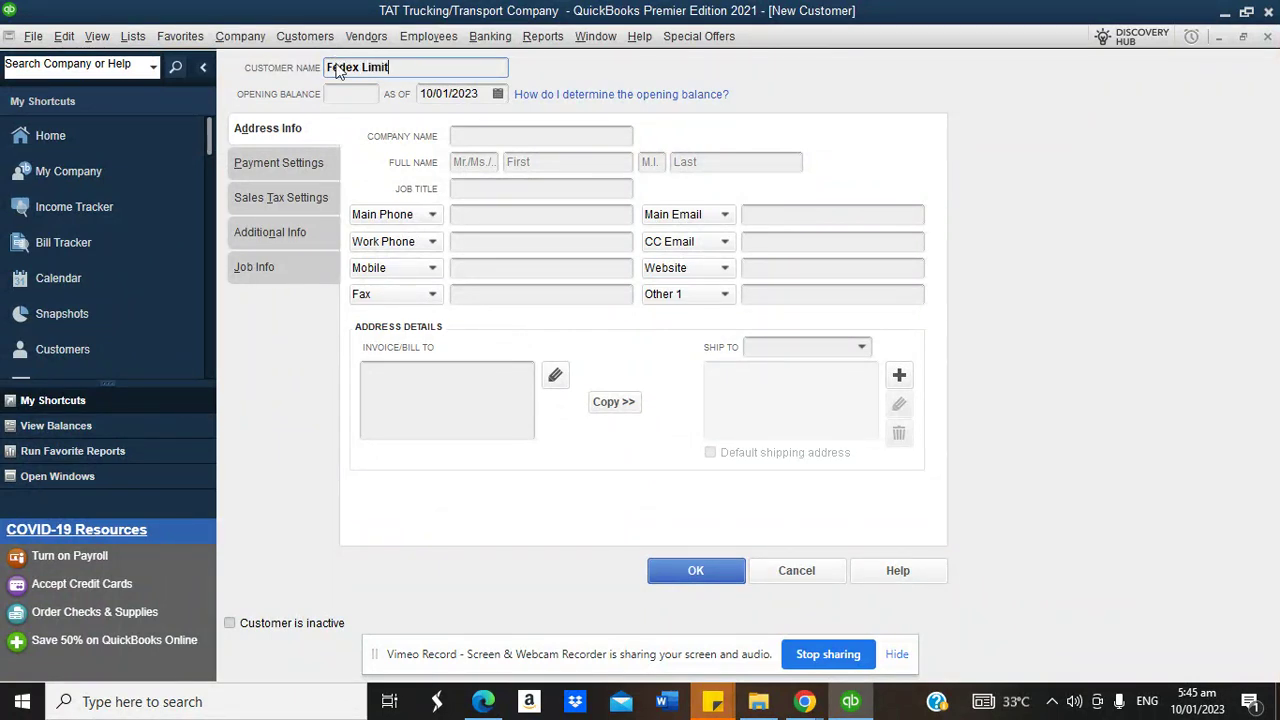
{"action": "key", "text": "BackSpace"}
{"action": "key", "text": "BackSpace"}
{"action": "key", "text": "BackSpace"}
Set Fedex Plc's opening balance to 120,000 as of 31/12/2022 and save the customer
{"action": "left_click", "coordinate": [347, 95]}
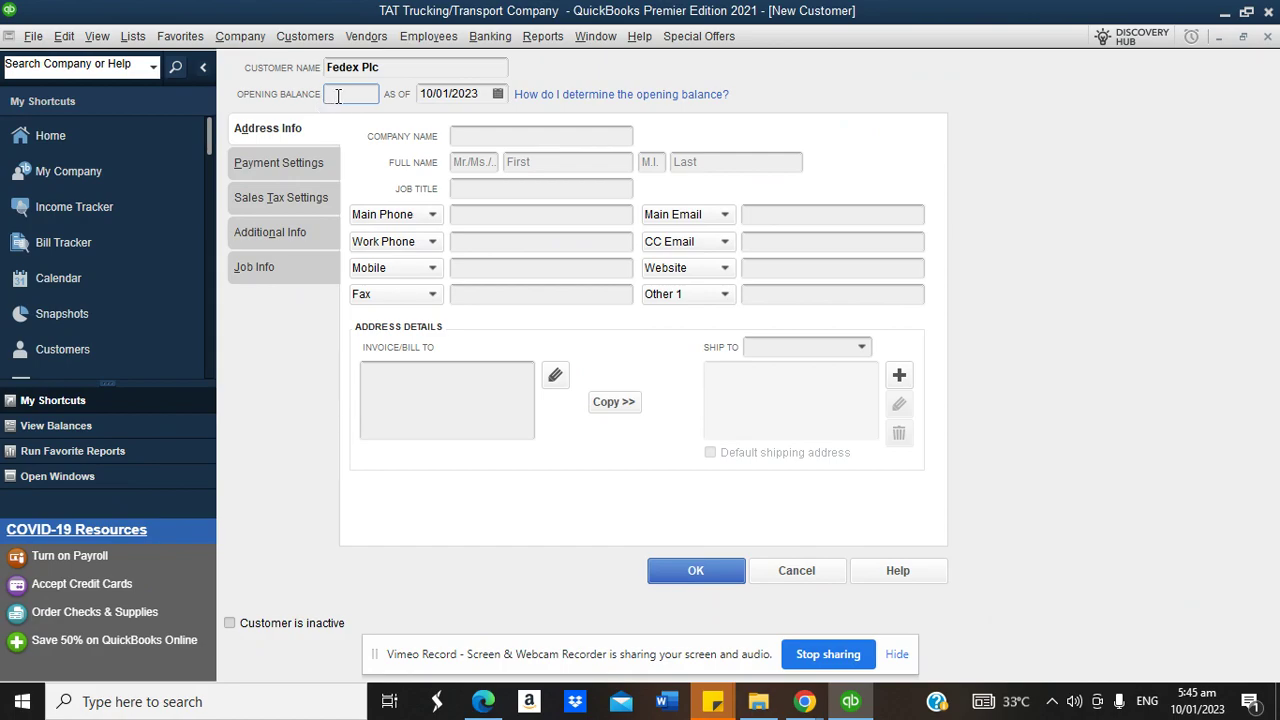
{"action": "type", "text": "120000"}
{"action": "left_click", "coordinate": [498, 94]}
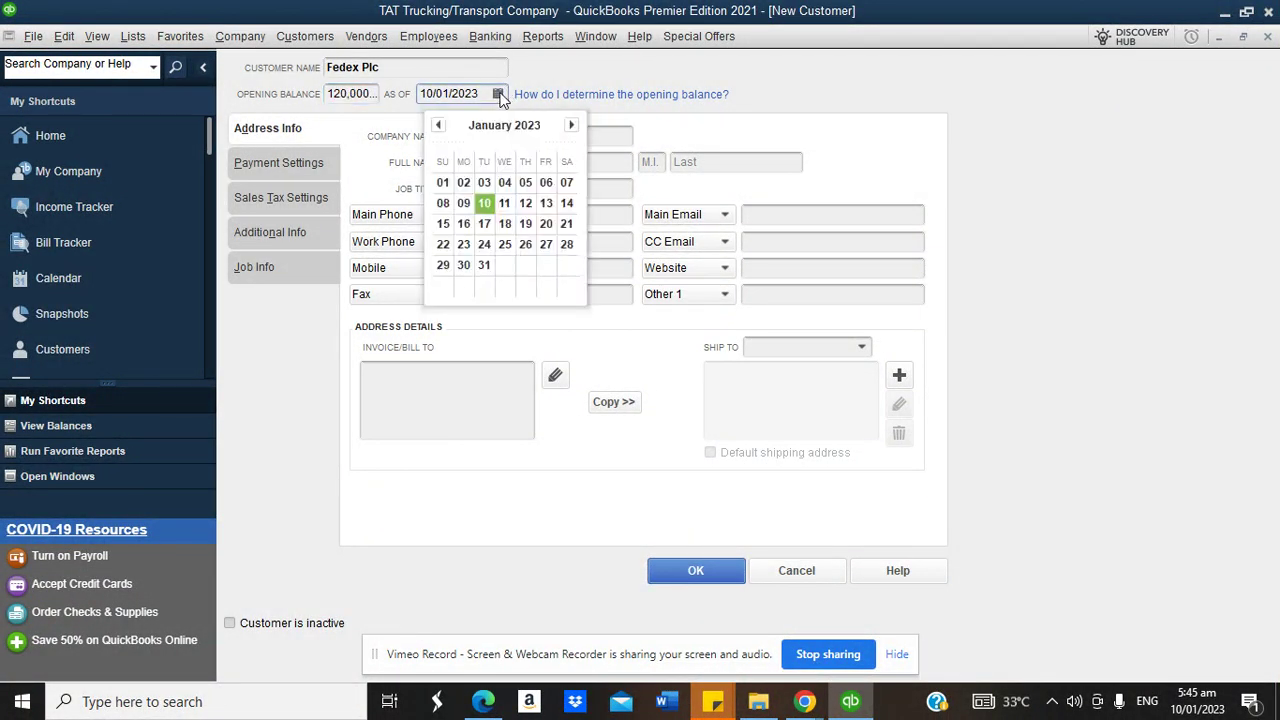
{"action": "left_click", "coordinate": [438, 125]}
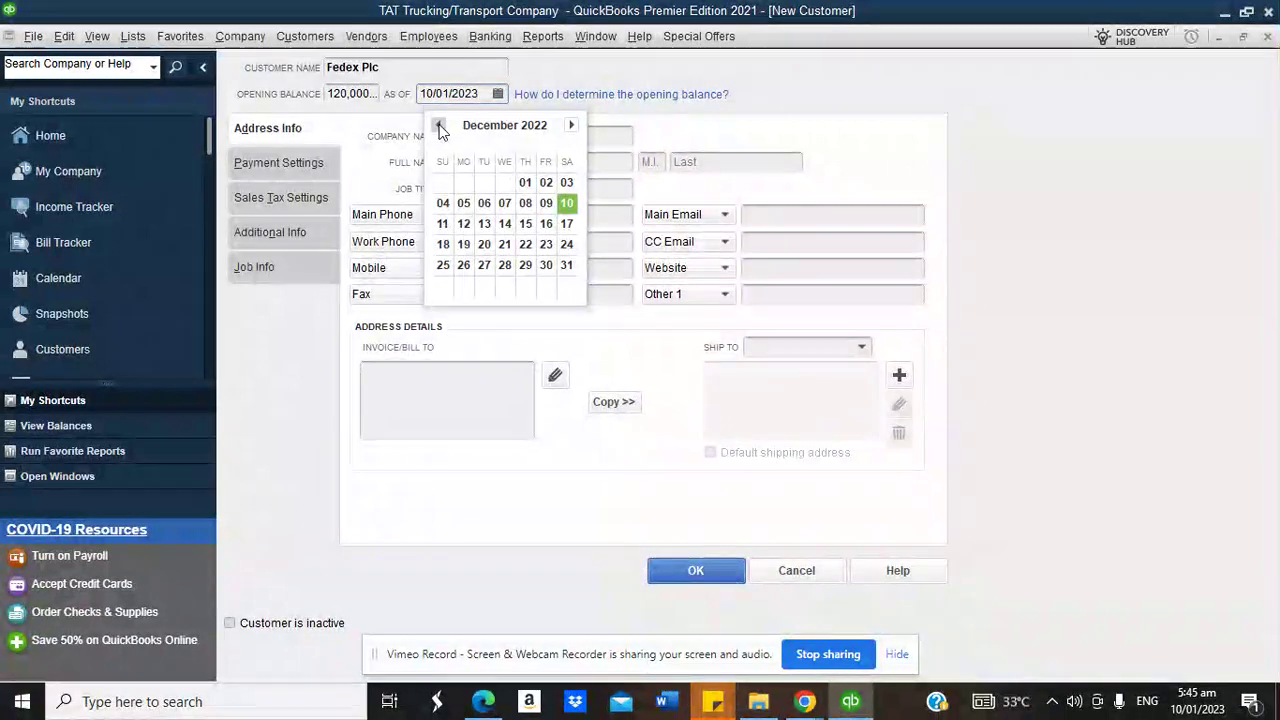
{"action": "left_click", "coordinate": [568, 265]}
{"action": "left_click", "coordinate": [667, 567]}
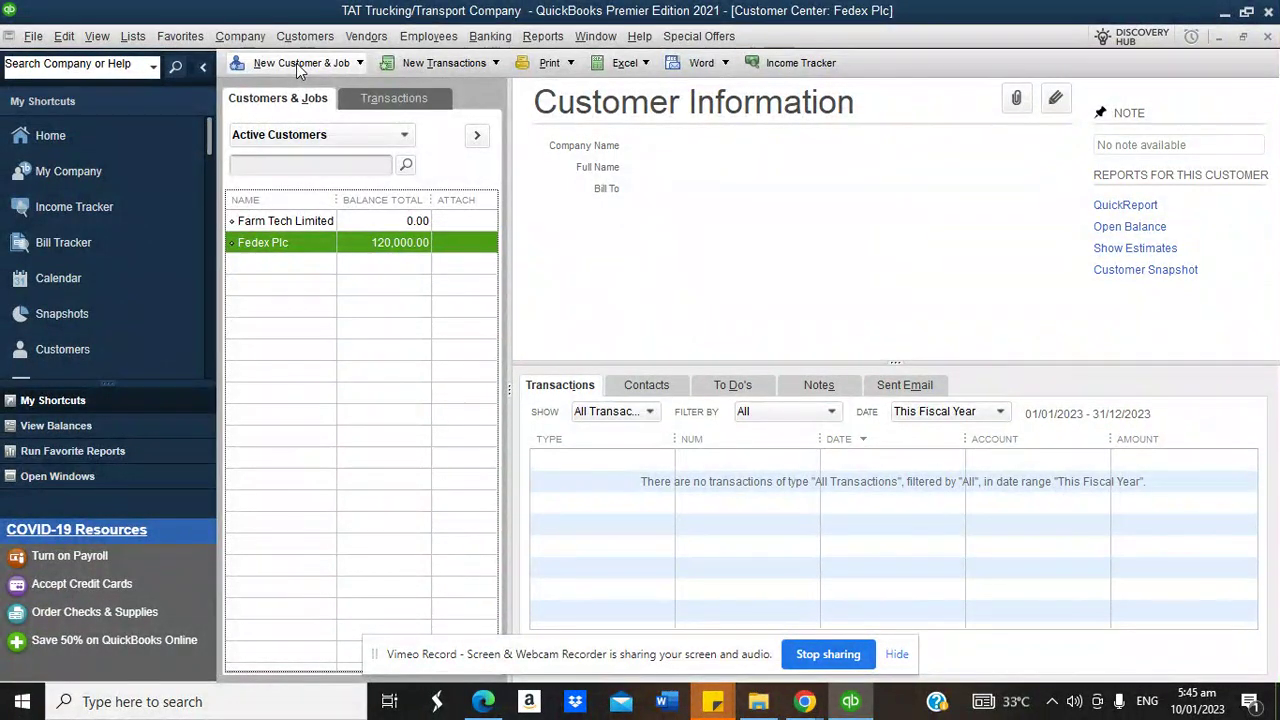
Open the multiple customer and job entry list and remove every displayed column except Name
{"action": "left_click", "coordinate": [297, 63]}
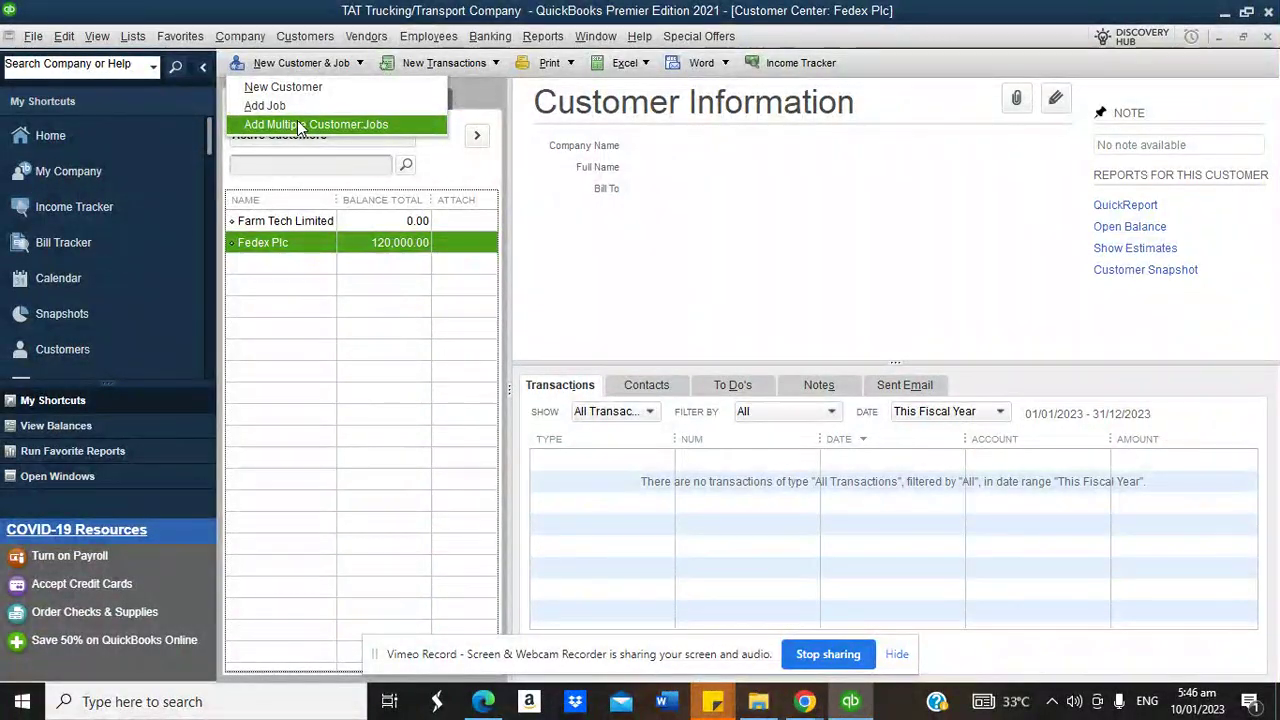
{"action": "left_click", "coordinate": [297, 125]}
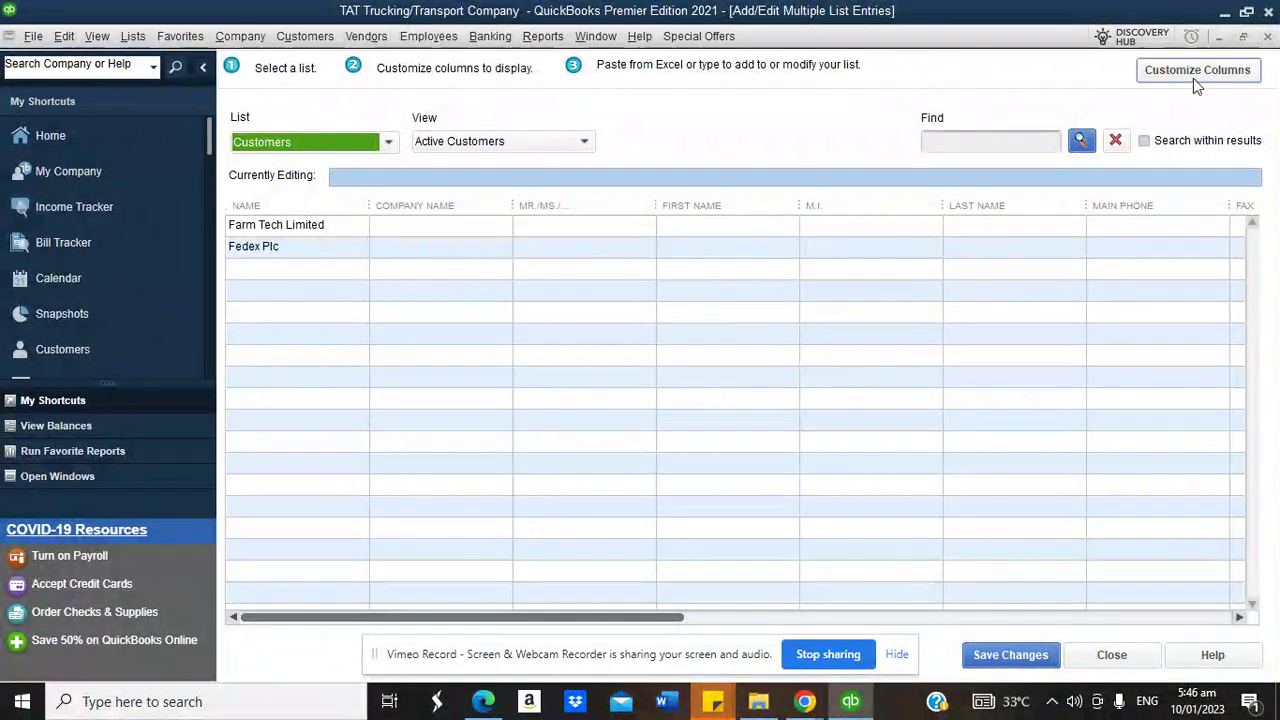
{"action": "left_click", "coordinate": [1192, 79]}
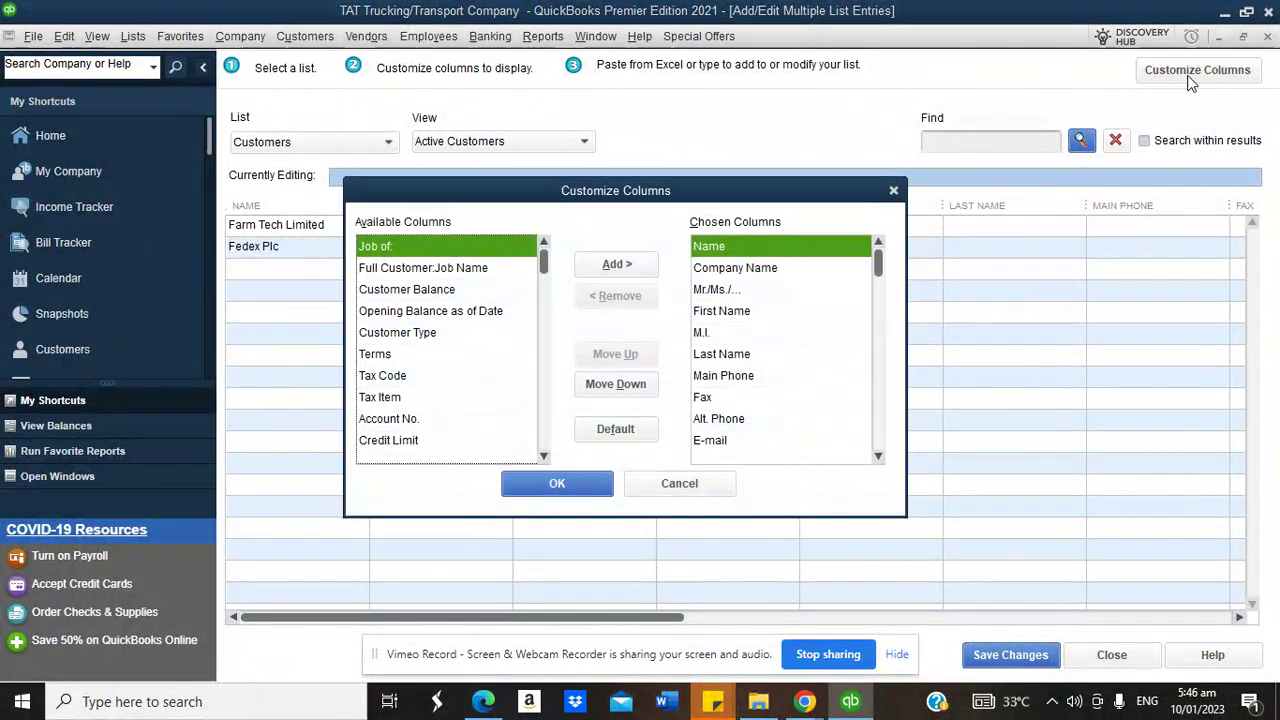
{"action": "left_click", "coordinate": [757, 268]}
{"action": "double_click", "coordinate": [640, 300]}
{"action": "triple_click", "coordinate": [640, 300]}
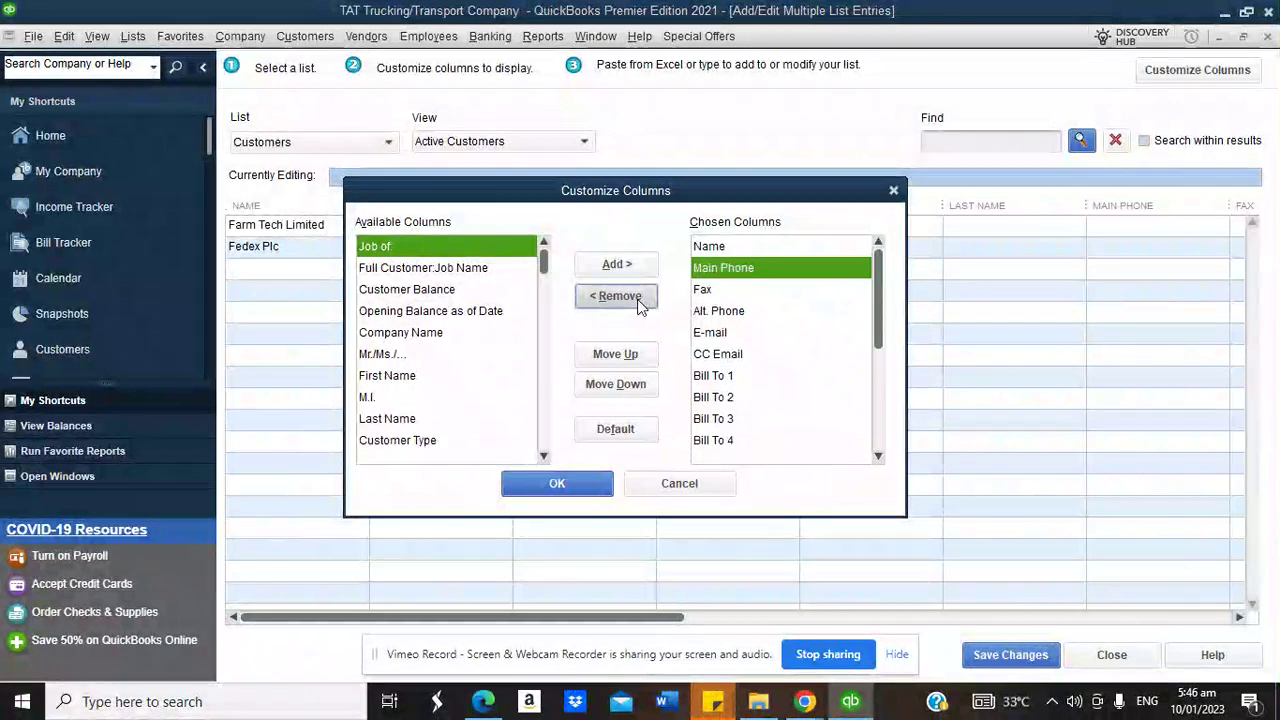
{"action": "triple_click", "coordinate": [640, 300]}
{"action": "double_click", "coordinate": [640, 300]}
{"action": "triple_click", "coordinate": [640, 300]}
{"action": "double_click", "coordinate": [640, 300]}
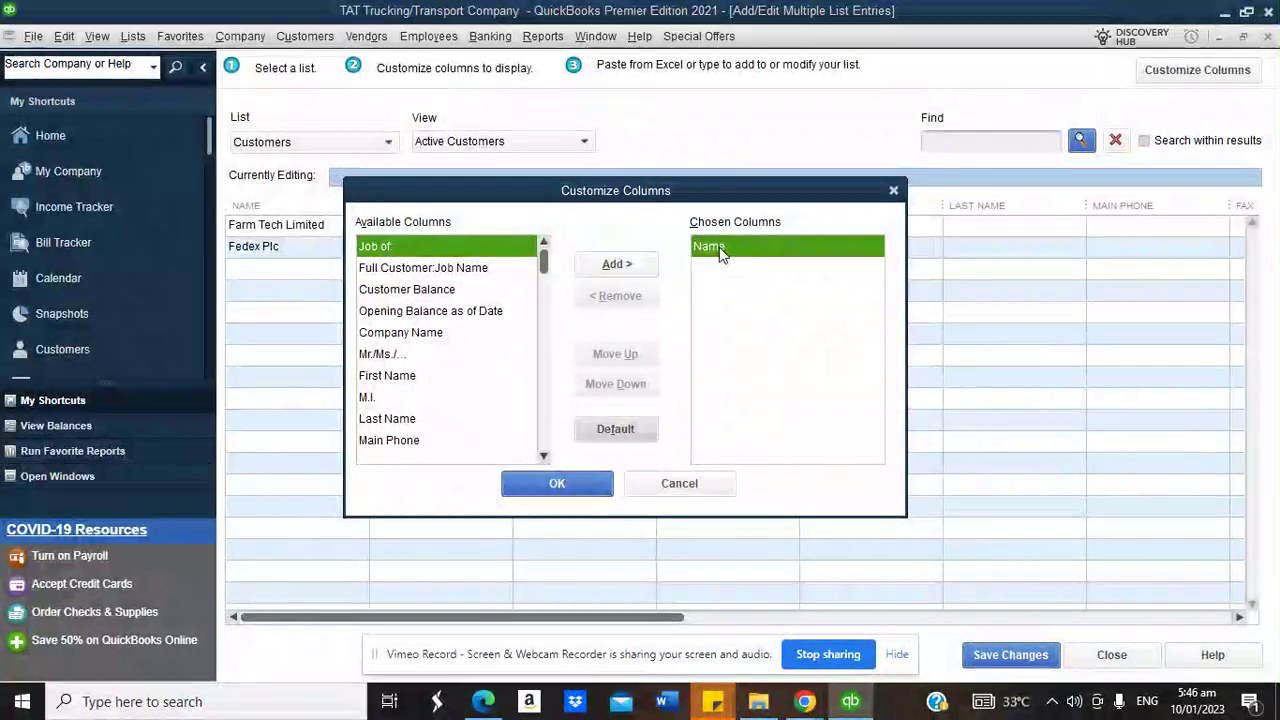
Add the Customer Balance, Opening Balance as of Date and Bill To 1 columns, and adjust the column widths to fit their headings
{"action": "left_click", "coordinate": [406, 289]}
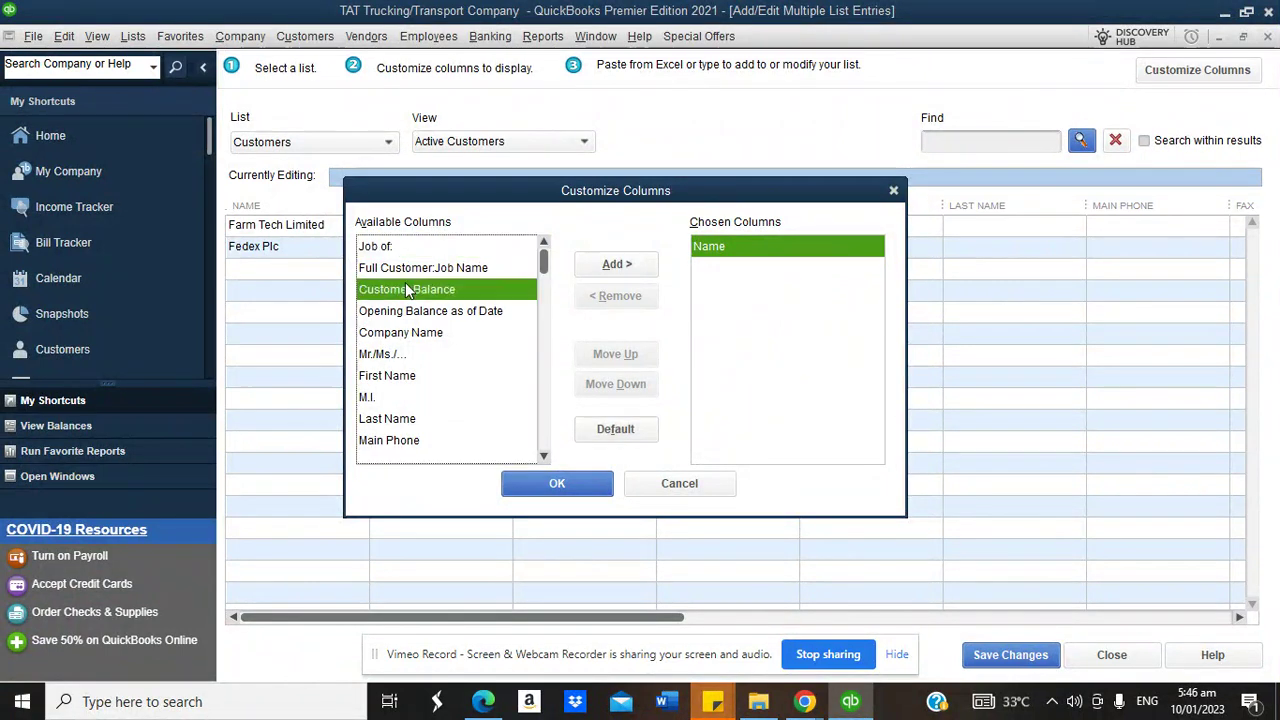
{"action": "left_click", "coordinate": [616, 264]}
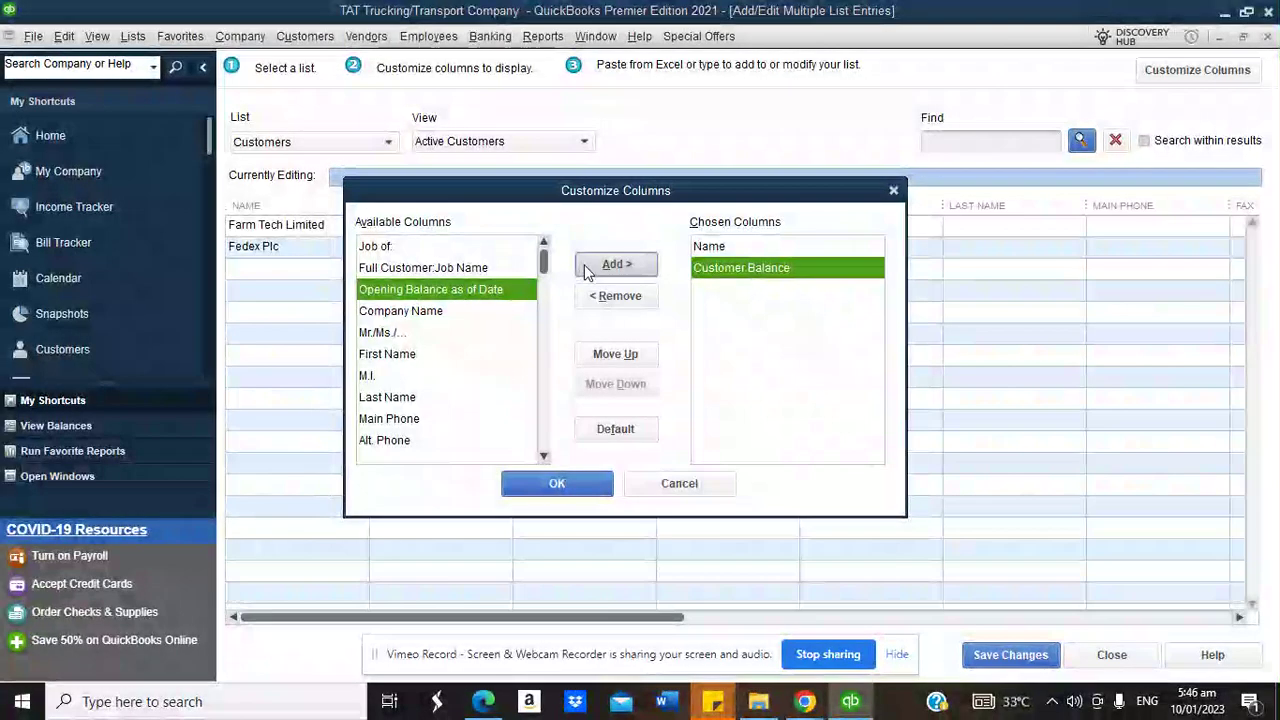
{"action": "left_click", "coordinate": [612, 264]}
{"action": "left_click_drag", "start_coordinate": [546, 262], "coordinate": [543, 291]}
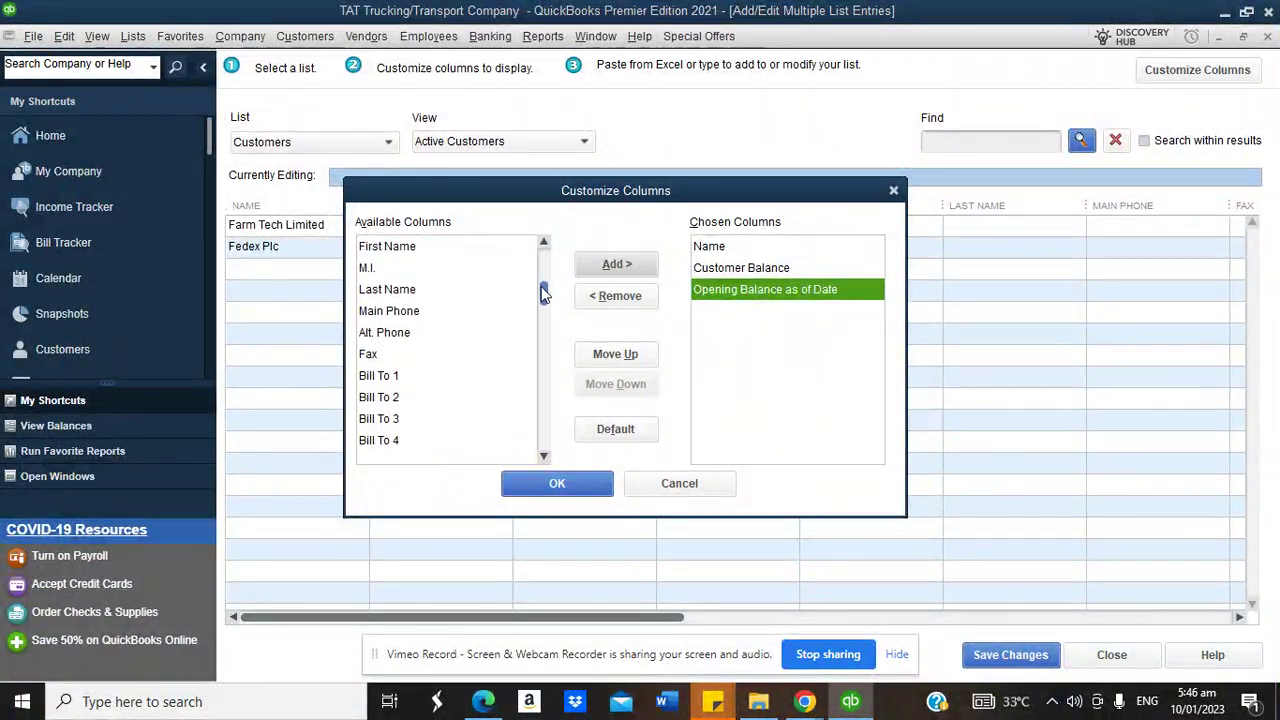
{"action": "left_click", "coordinate": [400, 375]}
{"action": "left_click", "coordinate": [615, 264]}
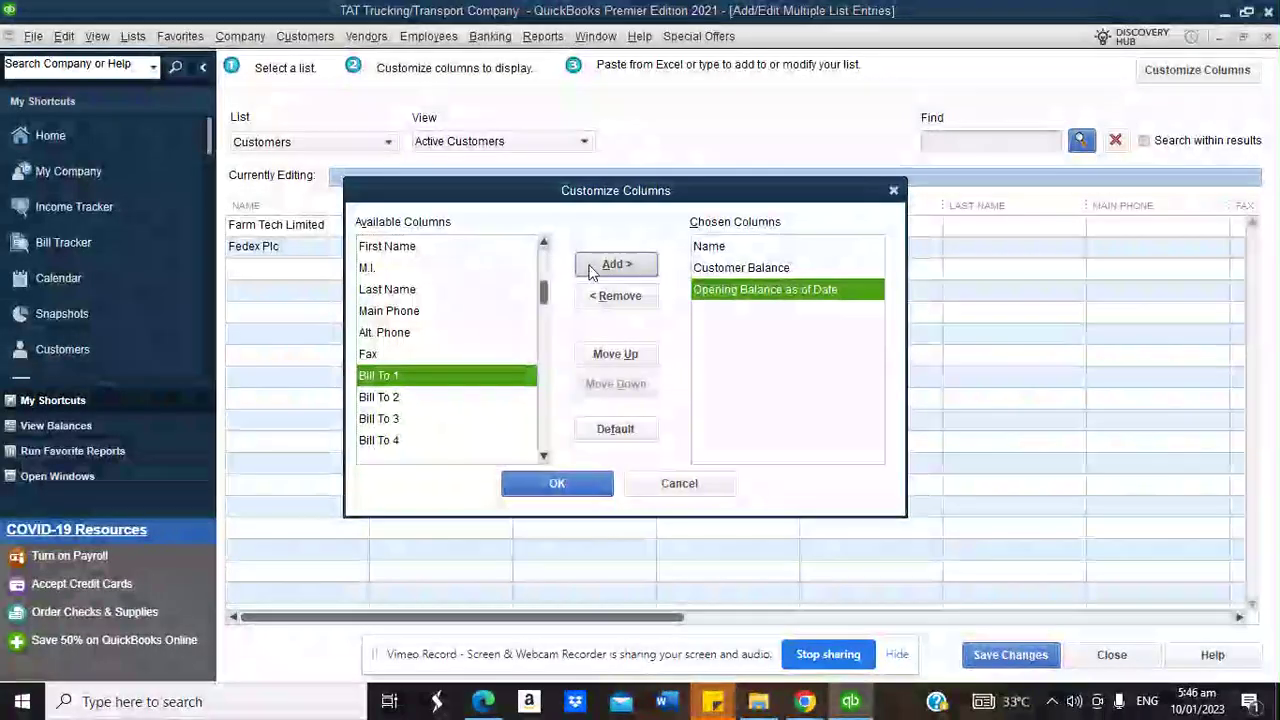
{"action": "left_click", "coordinate": [557, 483]}
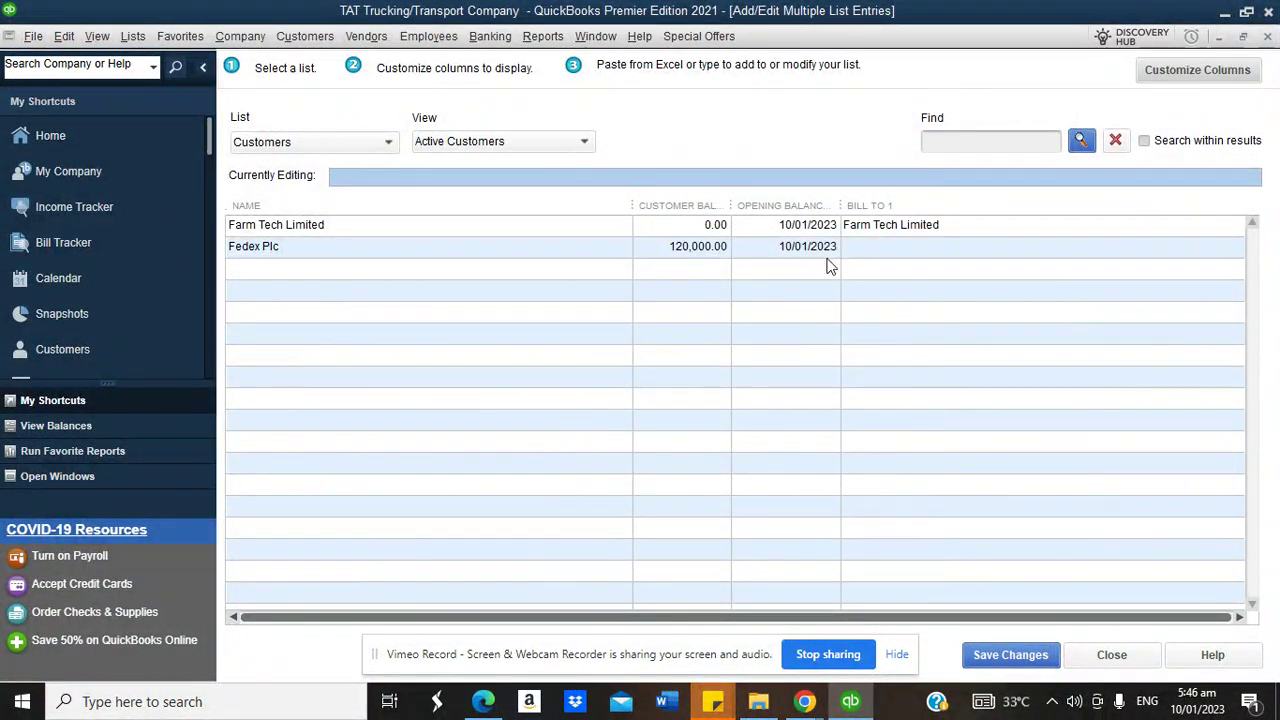
{"action": "left_click_drag", "start_coordinate": [632, 205], "coordinate": [560, 205]}
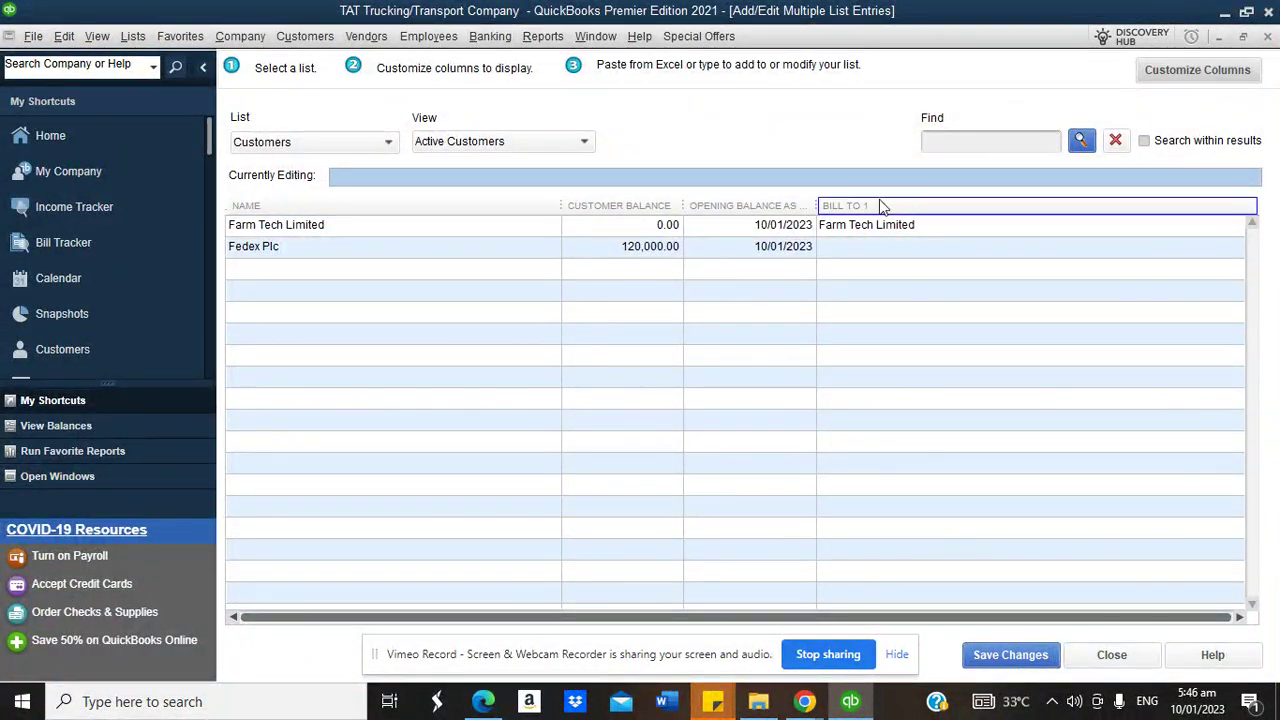
{"action": "left_click_drag", "start_coordinate": [815, 205], "coordinate": [829, 205]}
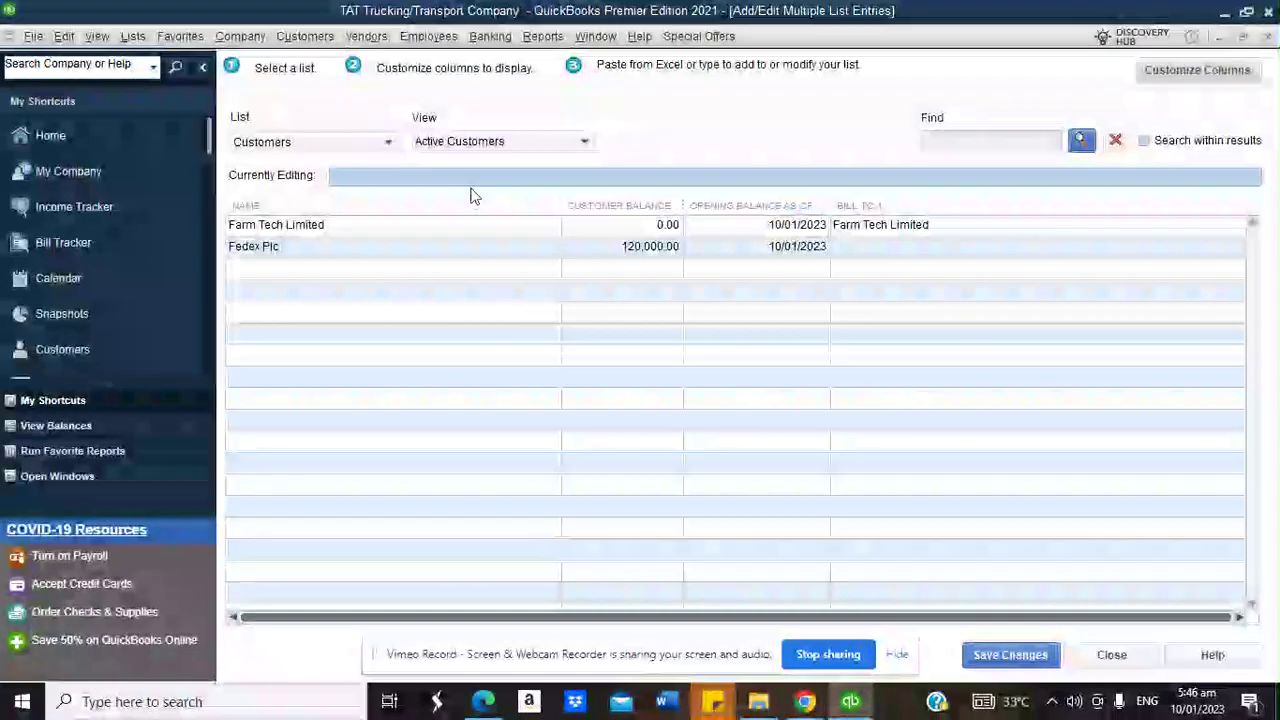
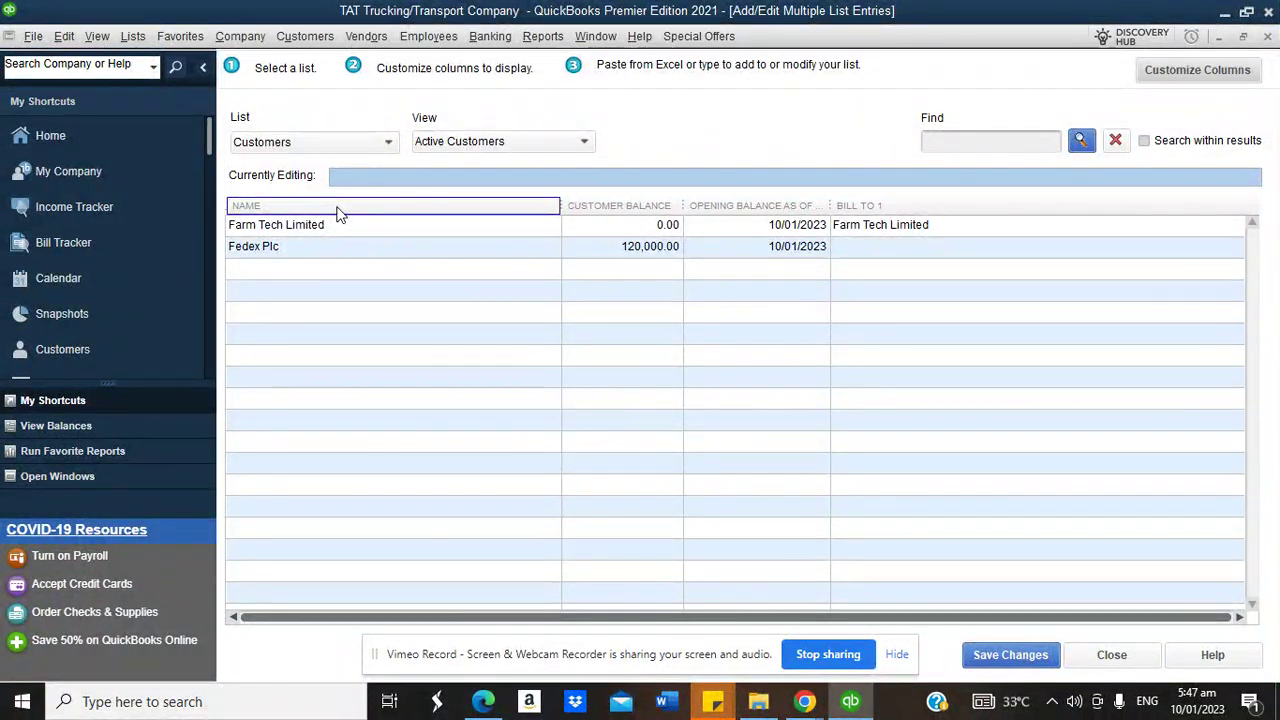
Activate the first empty row of the customer list, close the time-saving tip, and save the list changes
{"action": "right_click", "coordinate": [295, 270]}
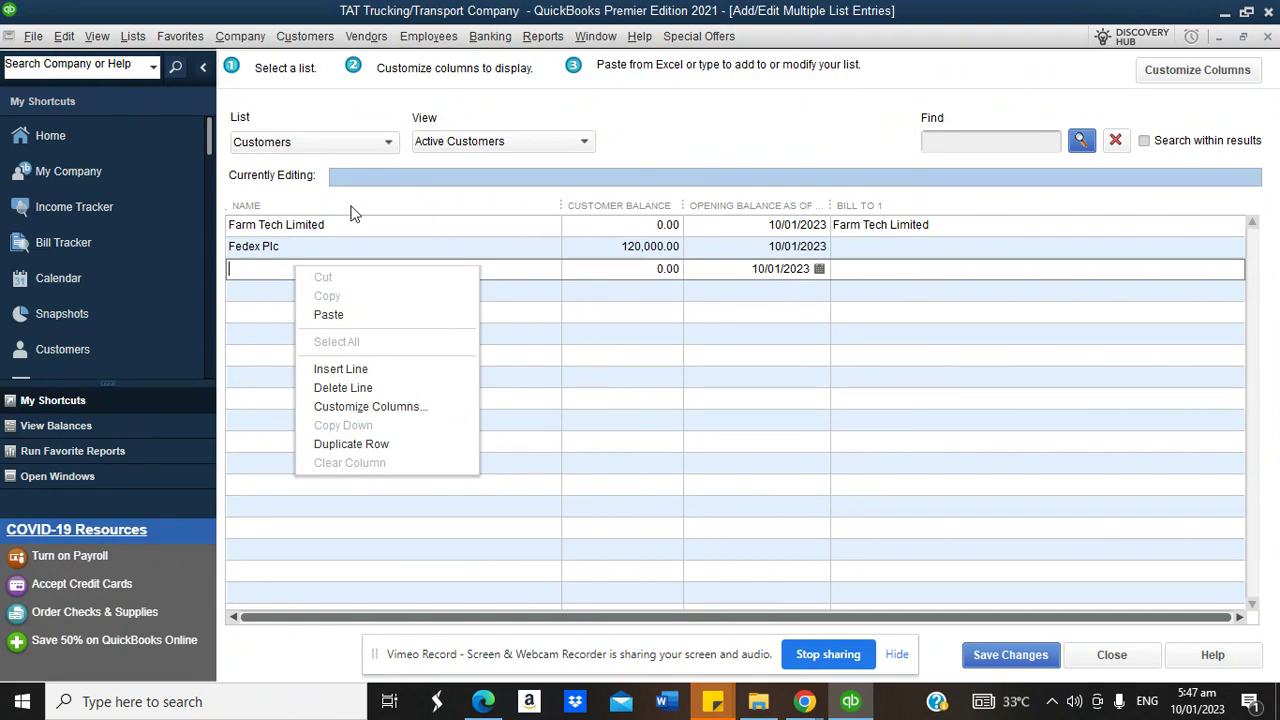
{"action": "left_click", "coordinate": [311, 212]}
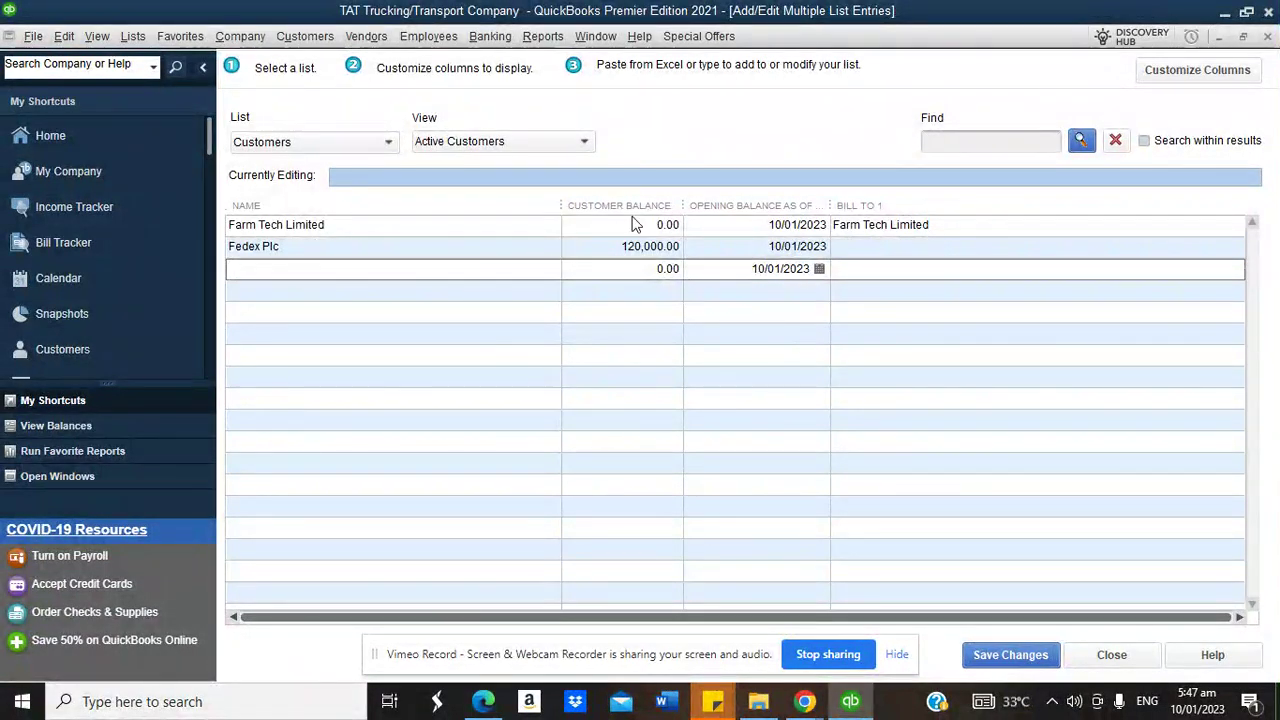
{"action": "left_click", "coordinate": [635, 276]}
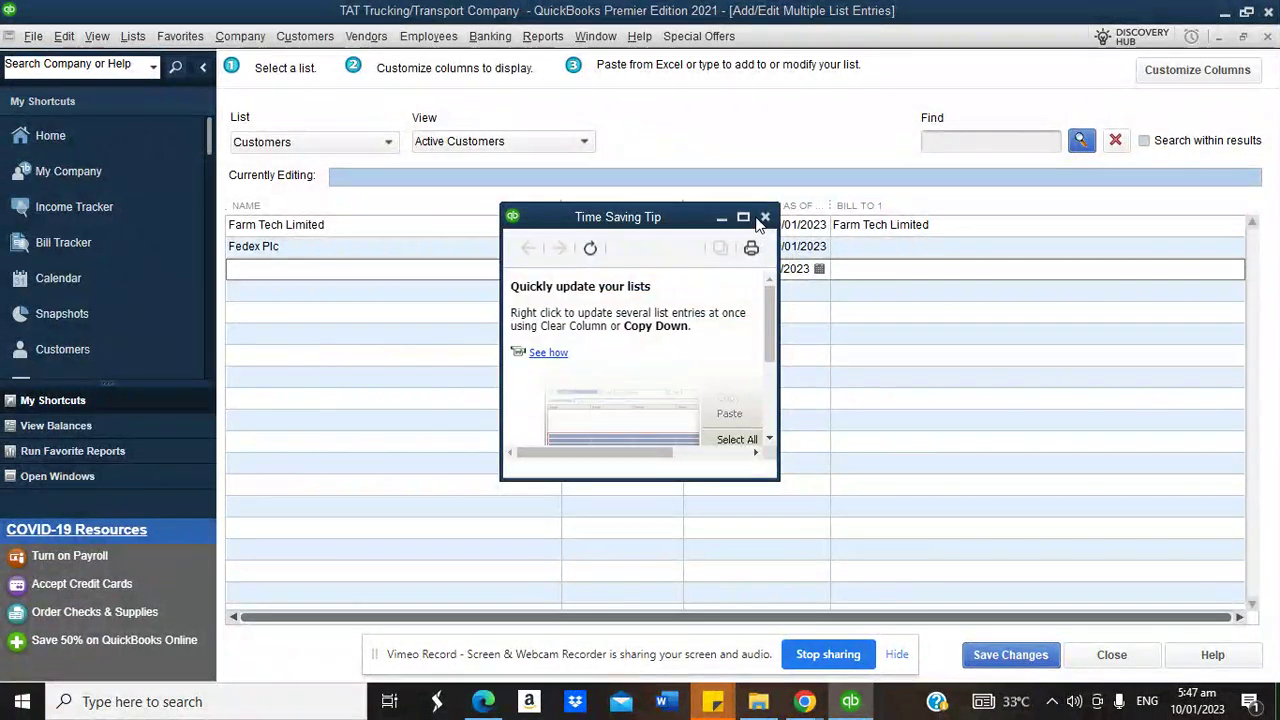
{"action": "left_click", "coordinate": [765, 217]}
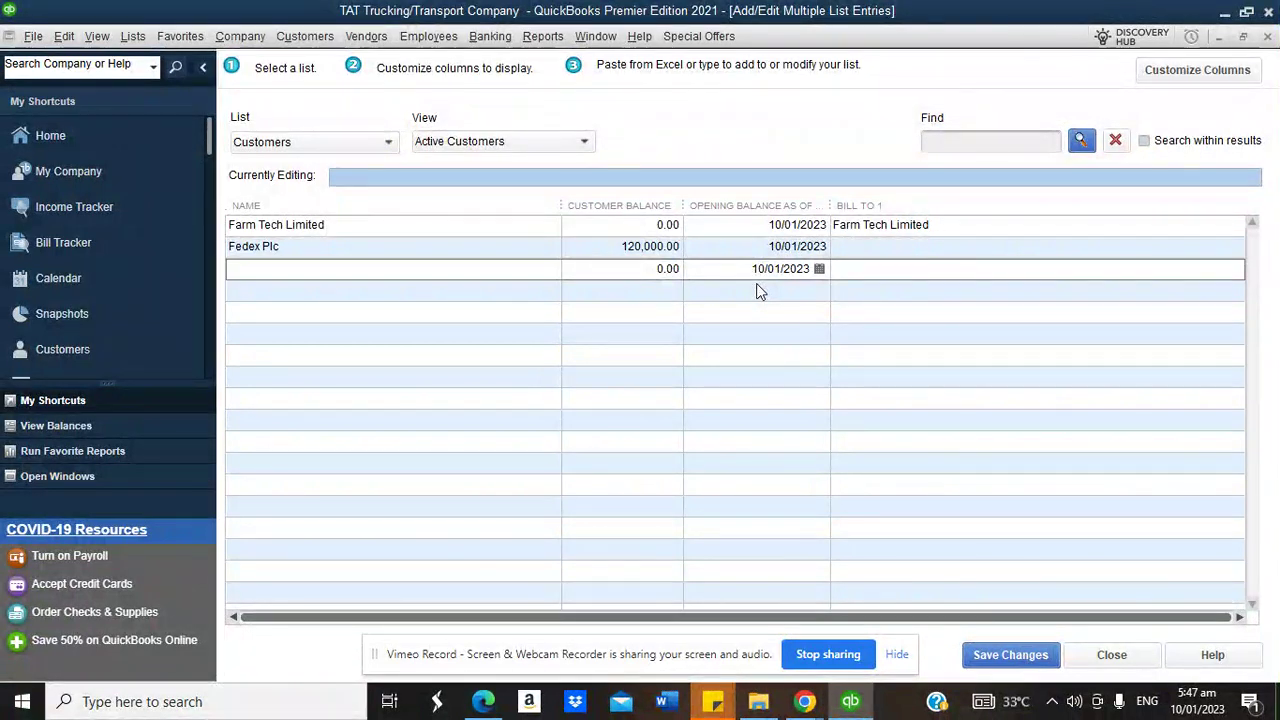
{"action": "left_click", "coordinate": [1005, 650]}
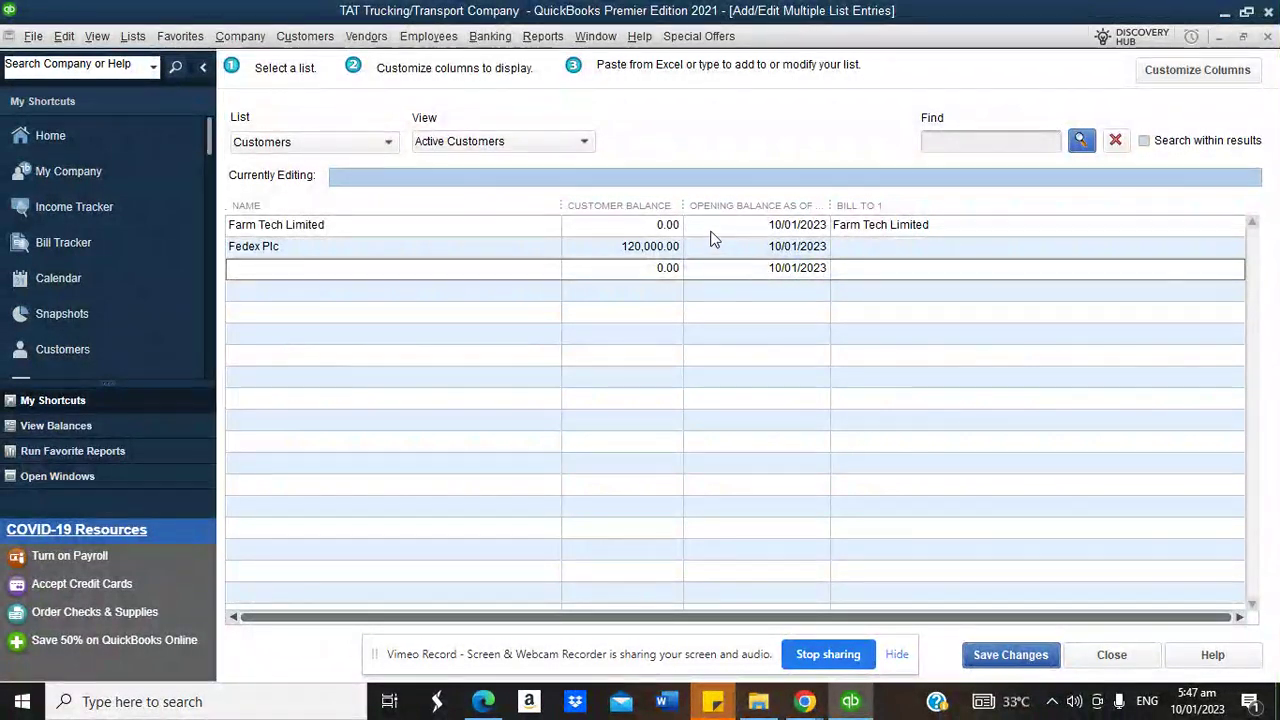
{"action": "left_click", "coordinate": [986, 652]}
Return to the home page, open the Vendor Center and start a new vendor
{"action": "left_click", "coordinate": [91, 140]}
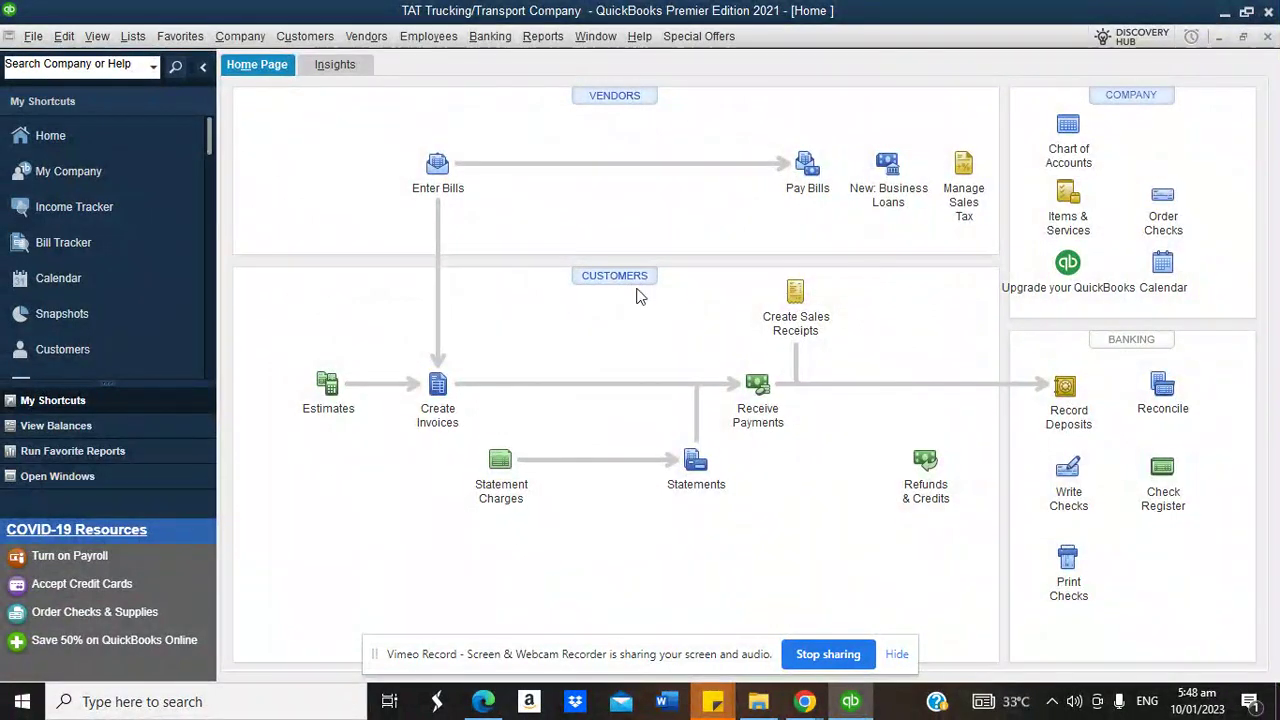
{"action": "left_click", "coordinate": [610, 96]}
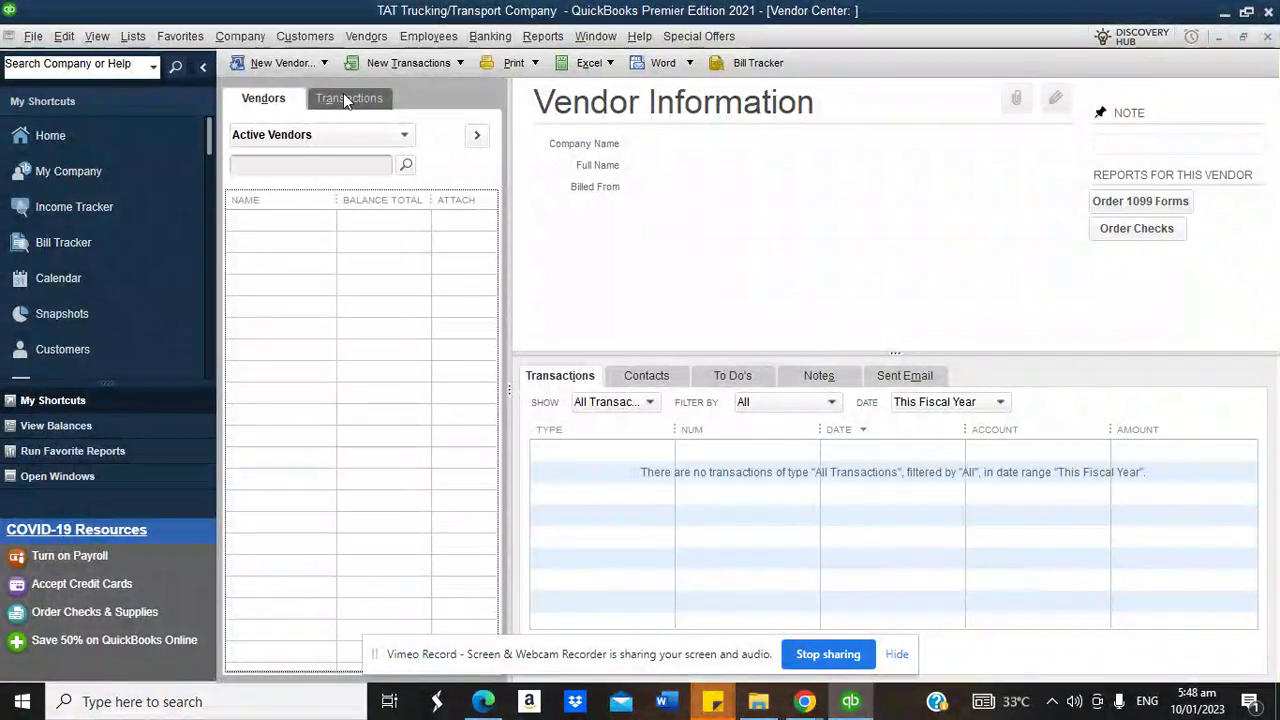
{"action": "left_click", "coordinate": [300, 63]}
{"action": "left_click", "coordinate": [288, 87]}
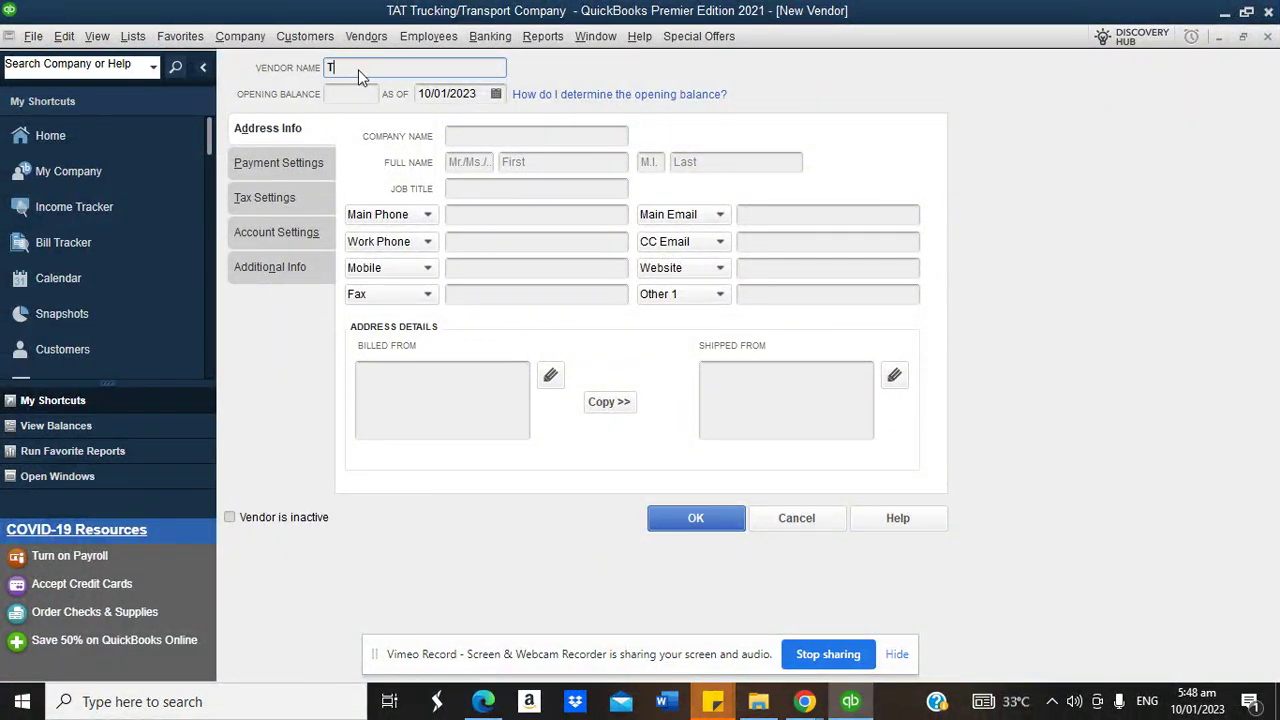
{"action": "type", "text": "Truck Repair Service I"}
{"action": "key", "text": "BackSpace"}
{"action": "type", "text": "Broke"}
{"action": "key", "text": "BackSpace"}
{"action": "key", "text": "BackSpace"}
{"action": "key", "text": "BackSpace"}
{"action": "key", "text": "BackSpace"}
{"action": "key", "text": "BackSpace"}
{"action": "key", "text": "BackSpace"}
{"action": "key", "text": "BackSpace"}
{"action": "key", "text": "BackSpace"}
{"action": "key", "text": "BackSpace"}
{"action": "key", "text": "BackSpace"}
{"action": "key", "text": "BackSpace"}
{"action": "key", "text": "BackSpace"}
{"action": "key", "text": "BackSpace"}
{"action": "key", "text": "BackSpace"}
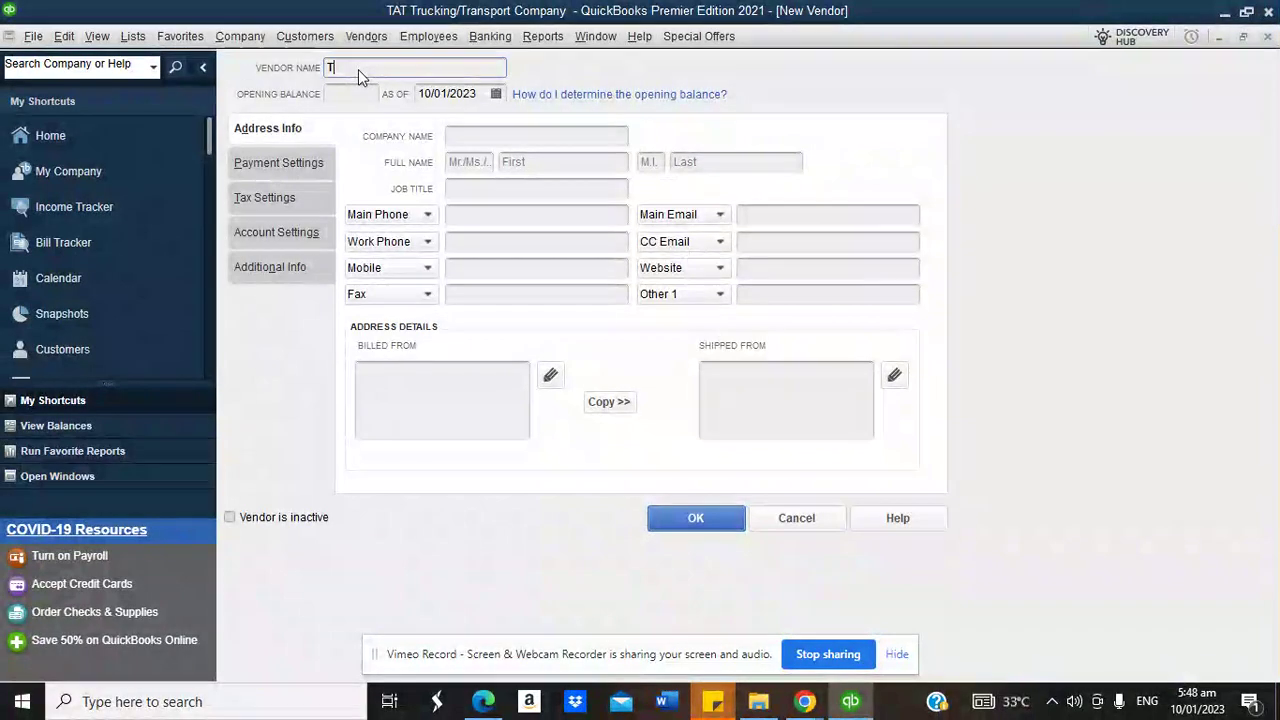
Name the vendor "TRK Auto Repair Limited", set its opening balance to 140,000 as of 31/12/2022, and save it
{"action": "type", "text": "RK Auto Repaire"}
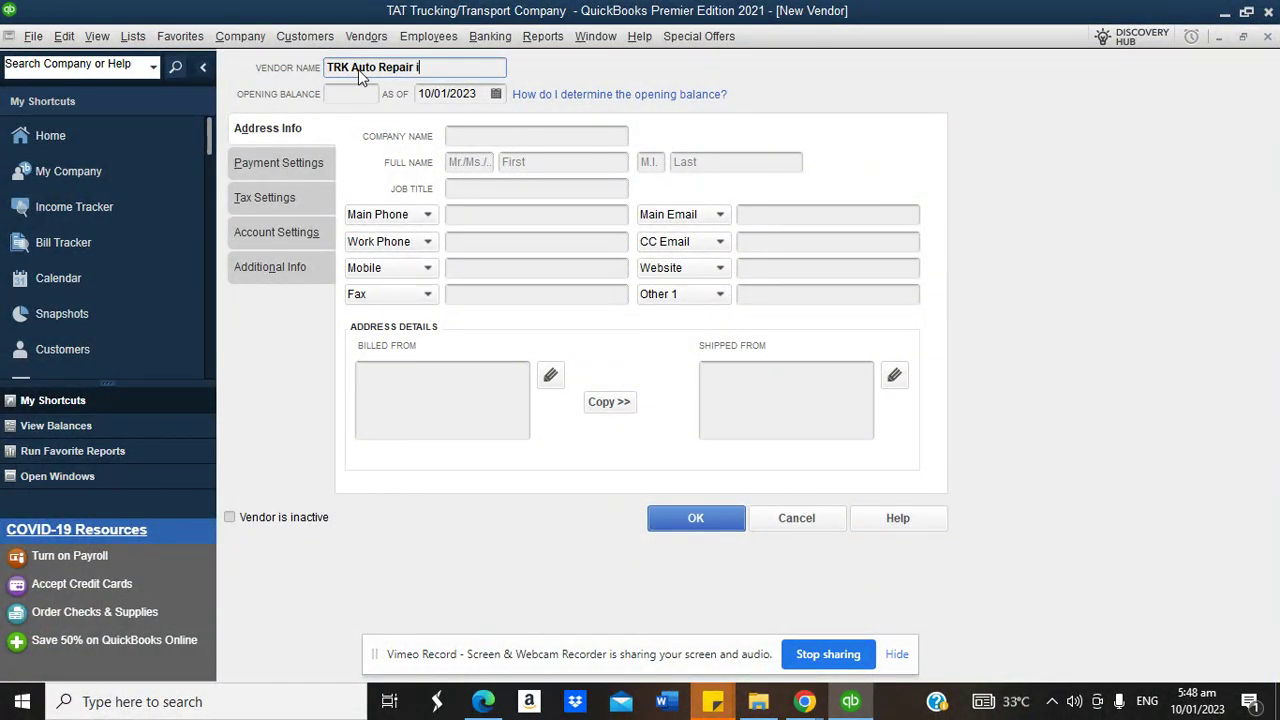
{"action": "type", "text": " Limited"}
{"action": "left_click", "coordinate": [355, 93]}
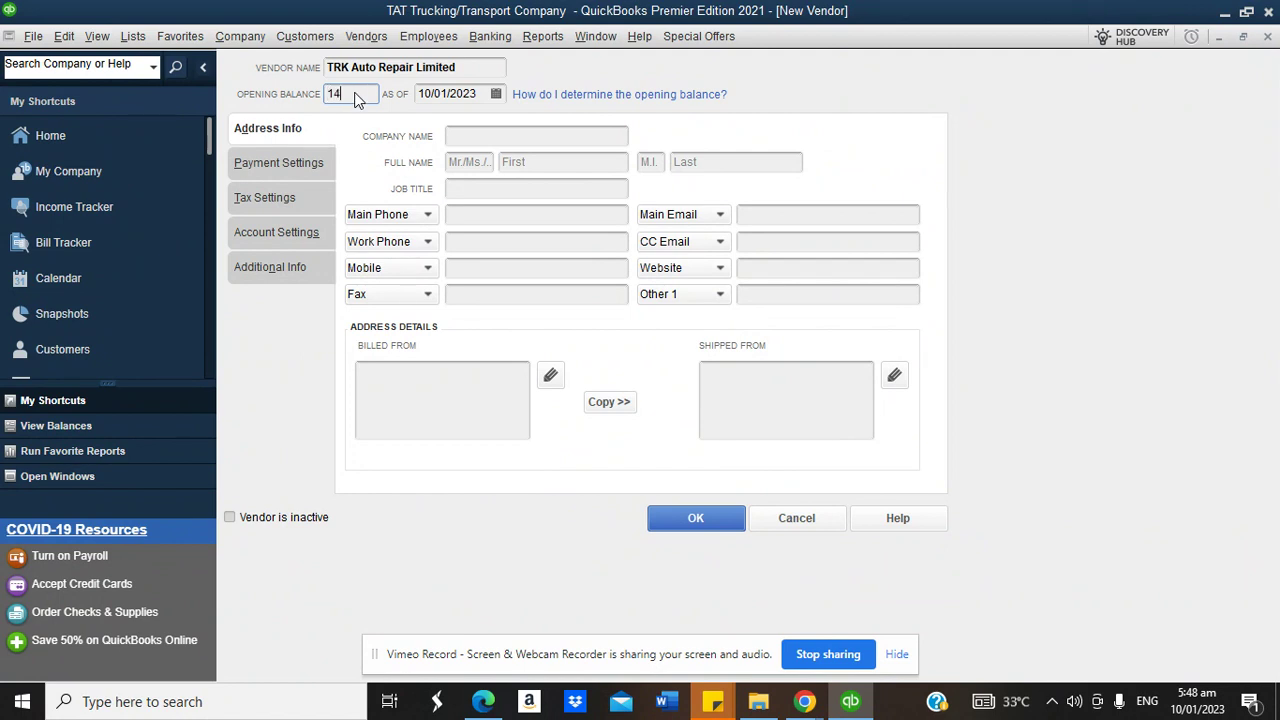
{"action": "left_click", "coordinate": [495, 93]}
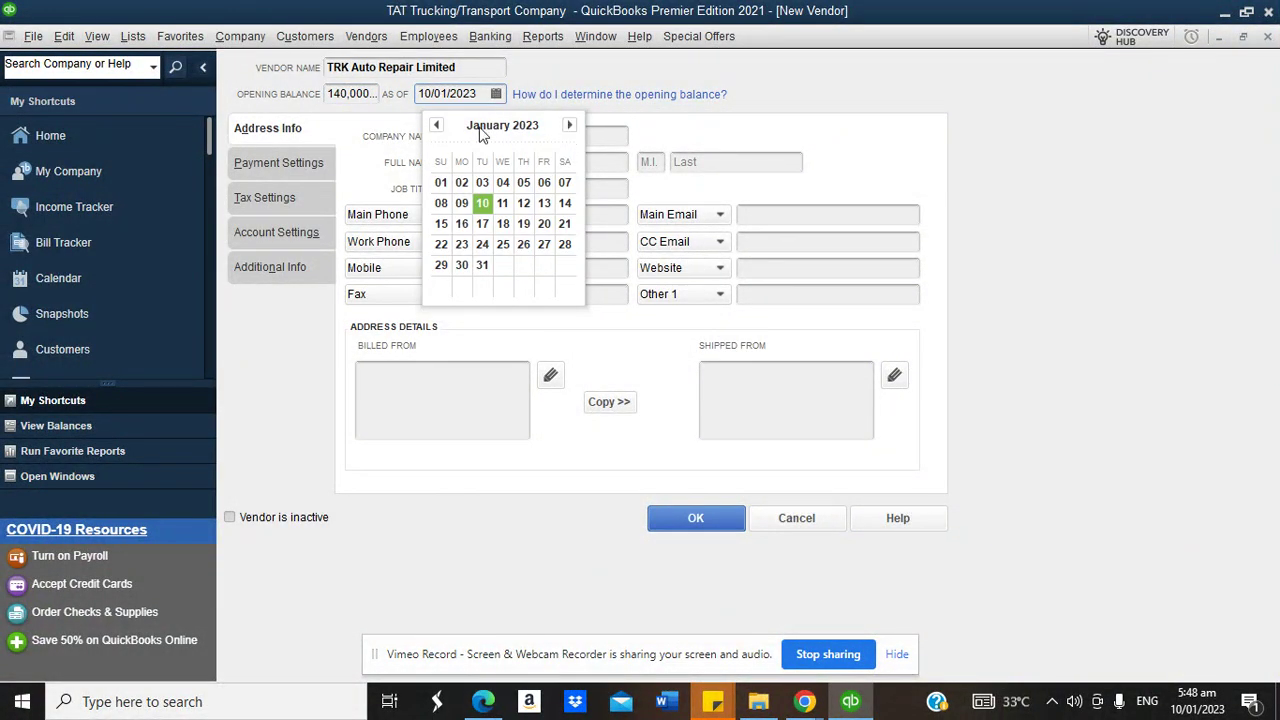
{"action": "left_click", "coordinate": [437, 125]}
{"action": "left_click", "coordinate": [564, 265]}
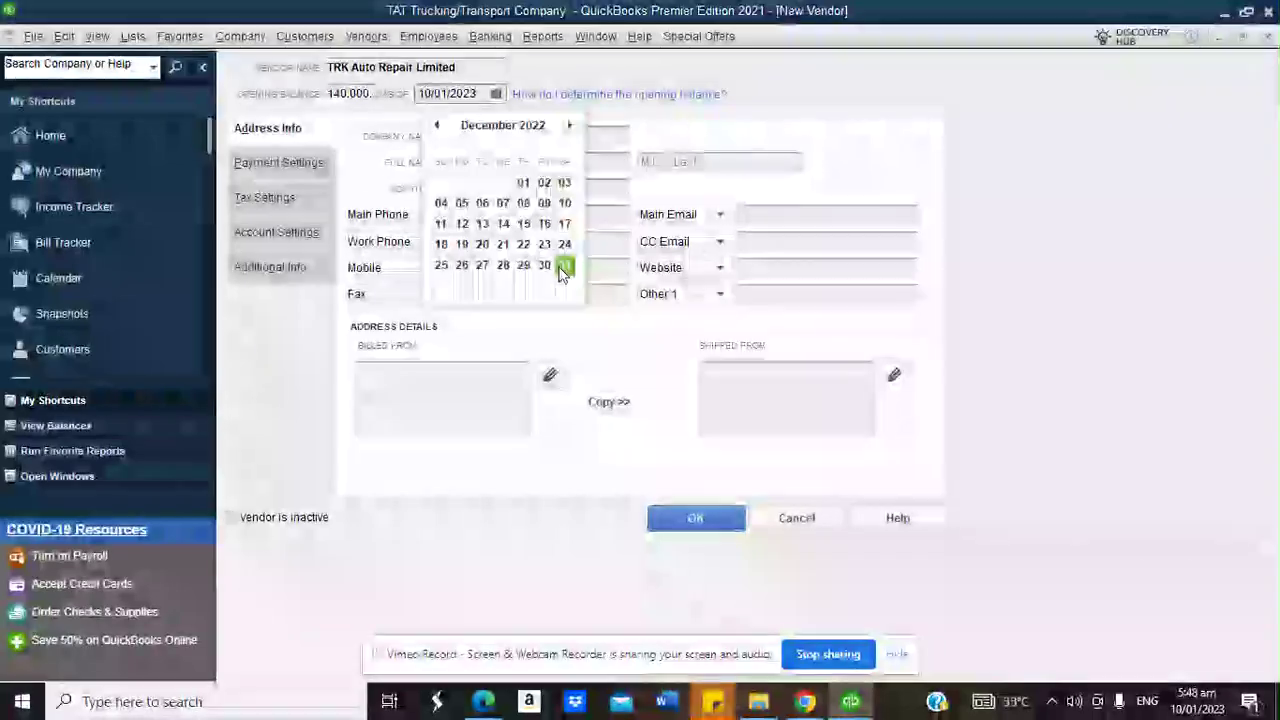
{"action": "left_click", "coordinate": [704, 514]}
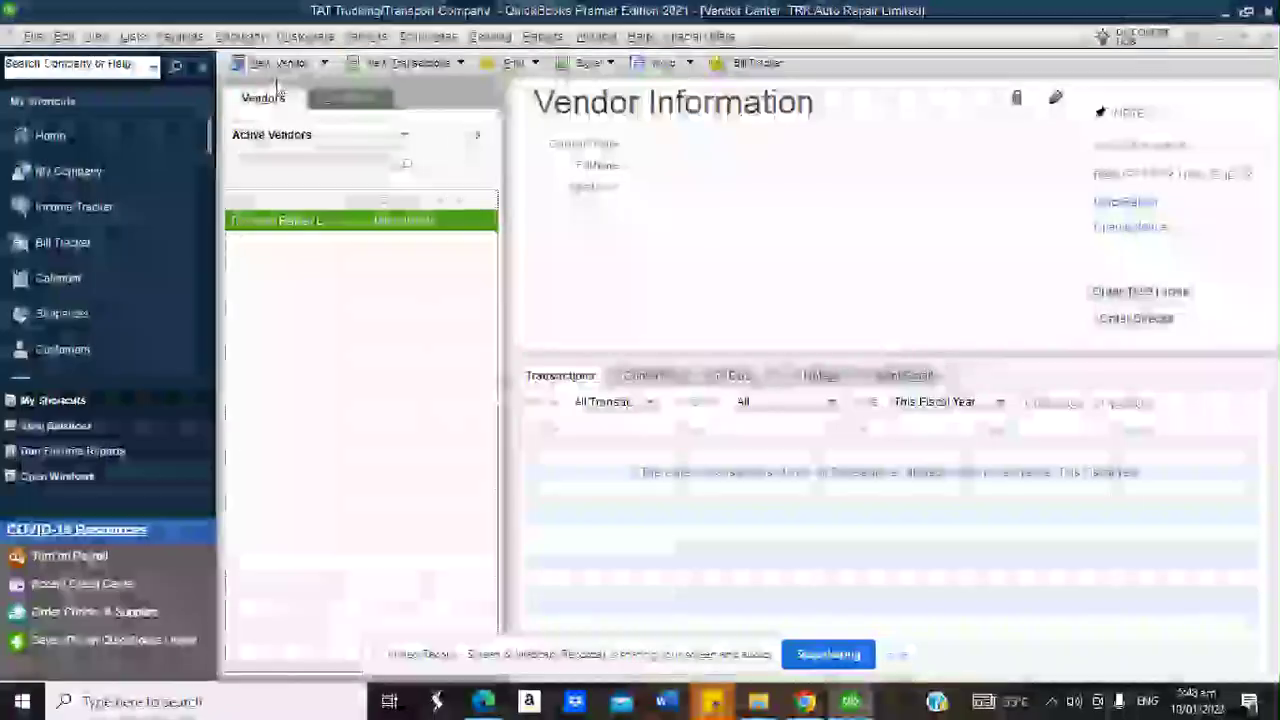
Create a vendor named "Mobil Fuel Station" without an opening balance and save it
{"action": "left_click", "coordinate": [283, 62]}
{"action": "left_click", "coordinate": [279, 83]}
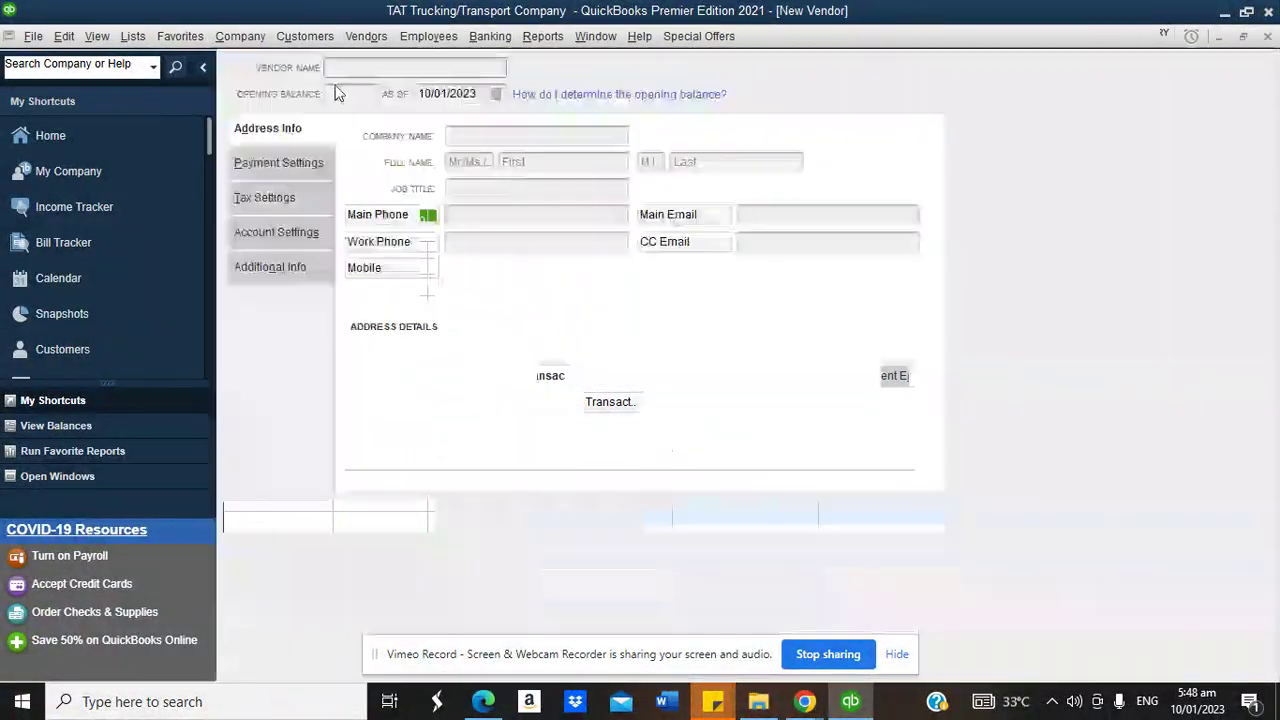
{"action": "type", "text": "Mobil "}
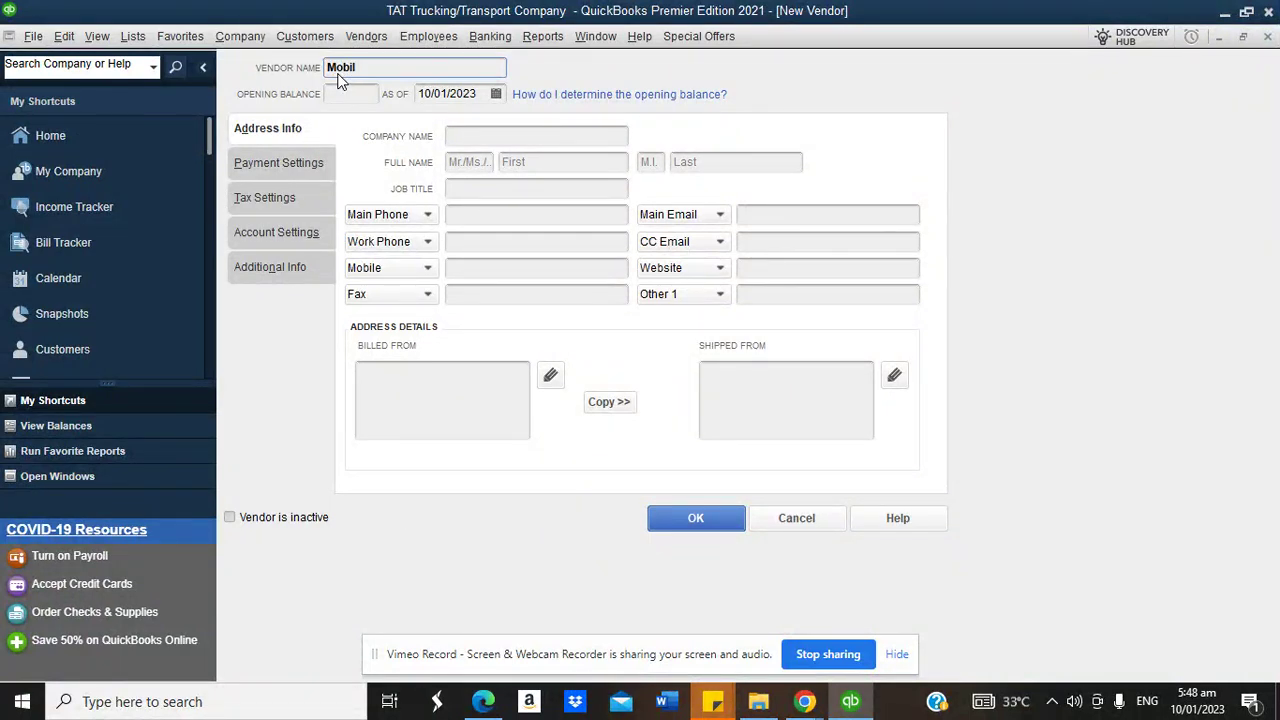
{"action": "type", "text": "Fuel Station"}
{"action": "left_click", "coordinate": [675, 510]}
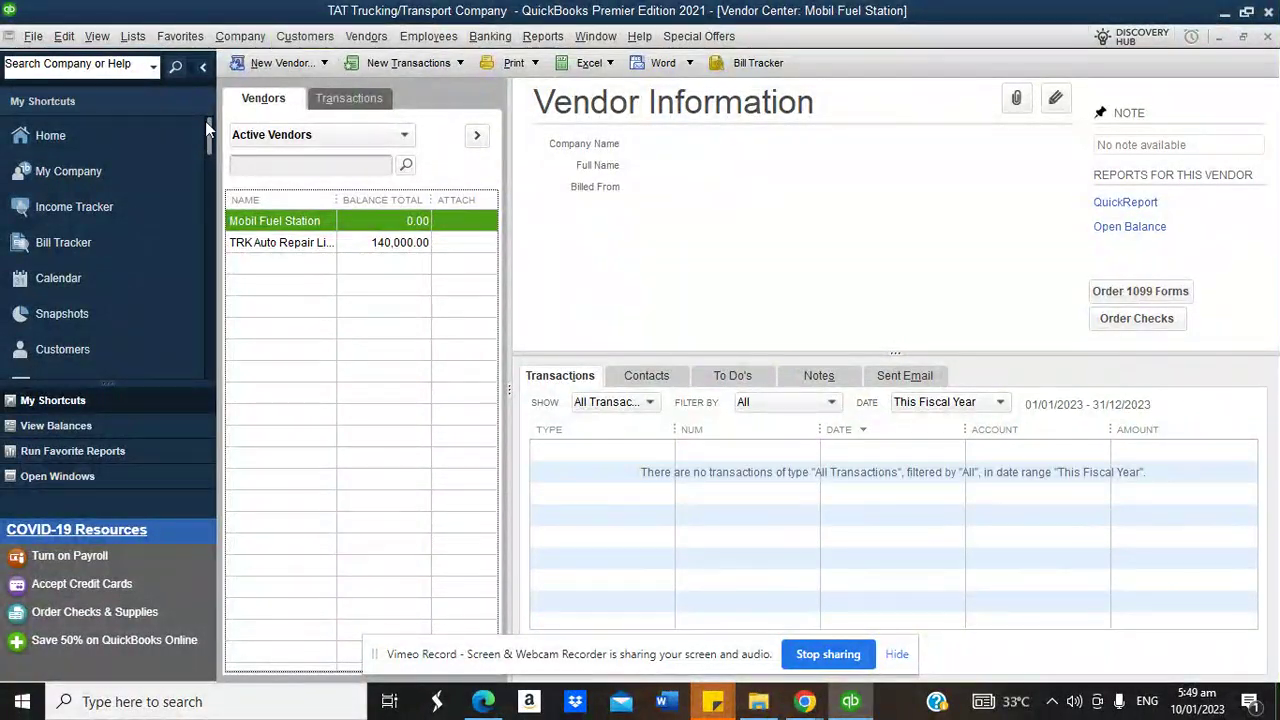
Return to the home page, open the Customer Center and start a new customer
{"action": "left_click", "coordinate": [121, 134]}
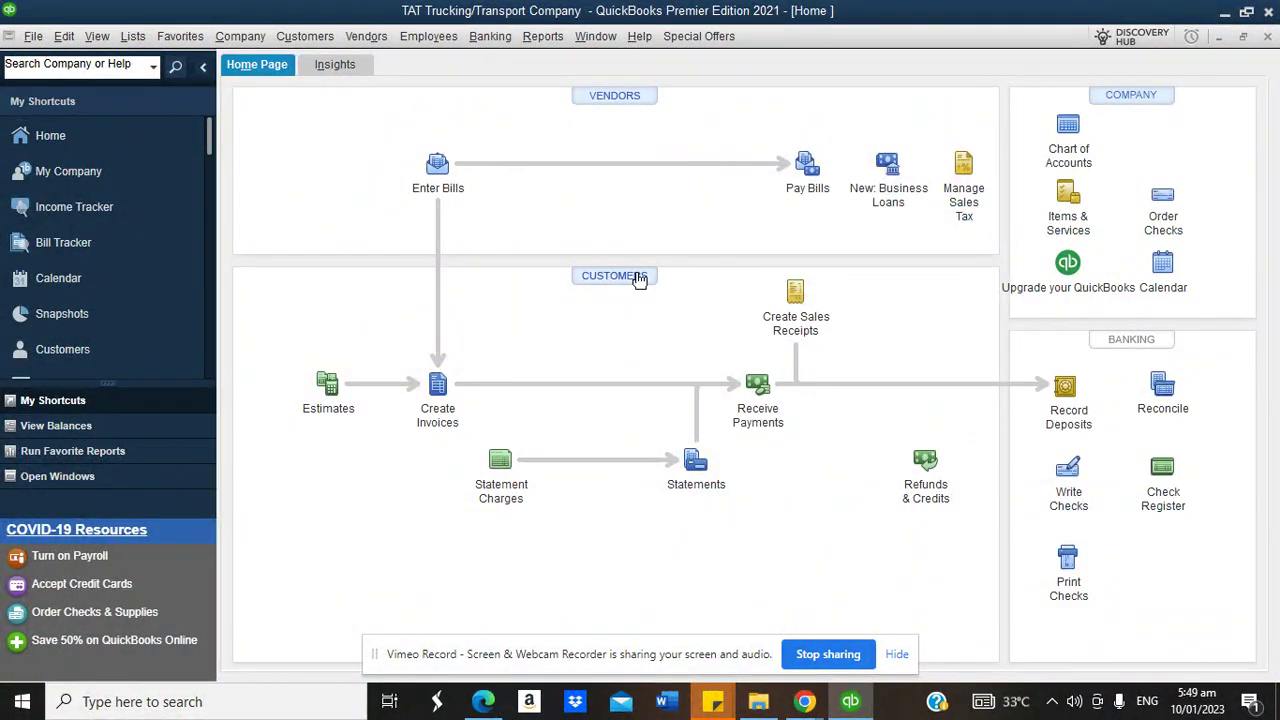
{"action": "left_click", "coordinate": [639, 279]}
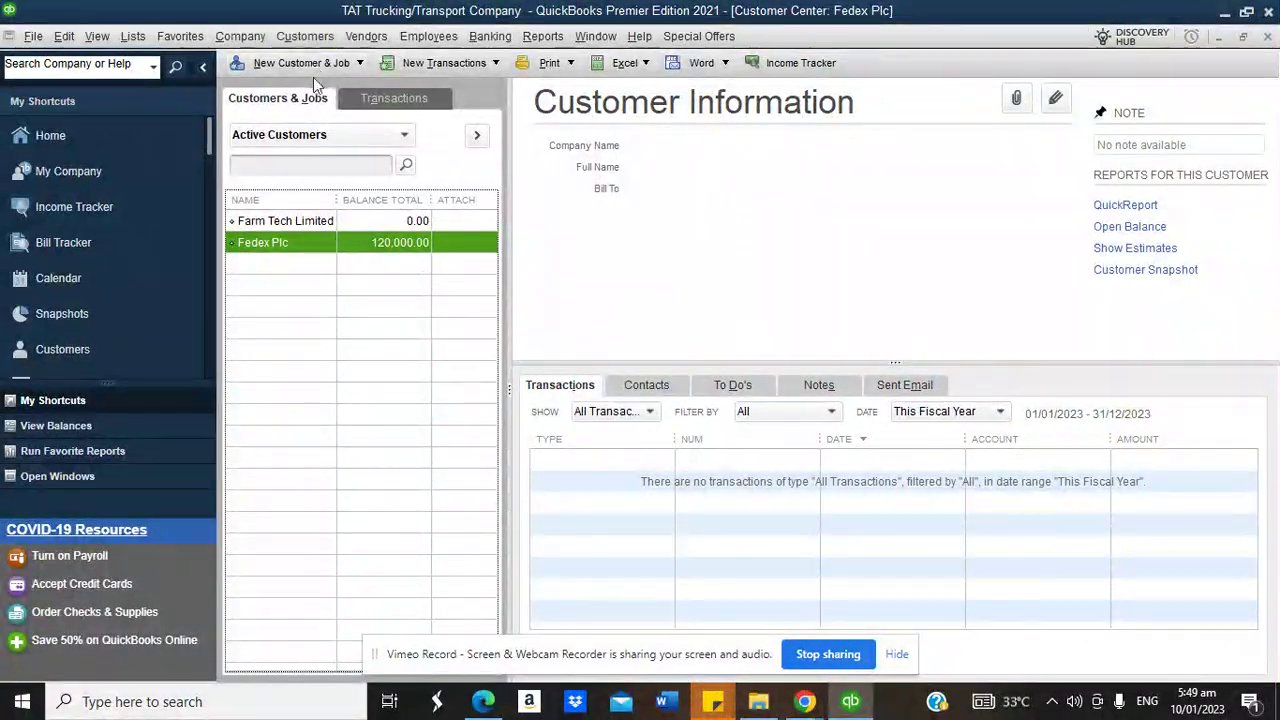
{"action": "left_click", "coordinate": [322, 64]}
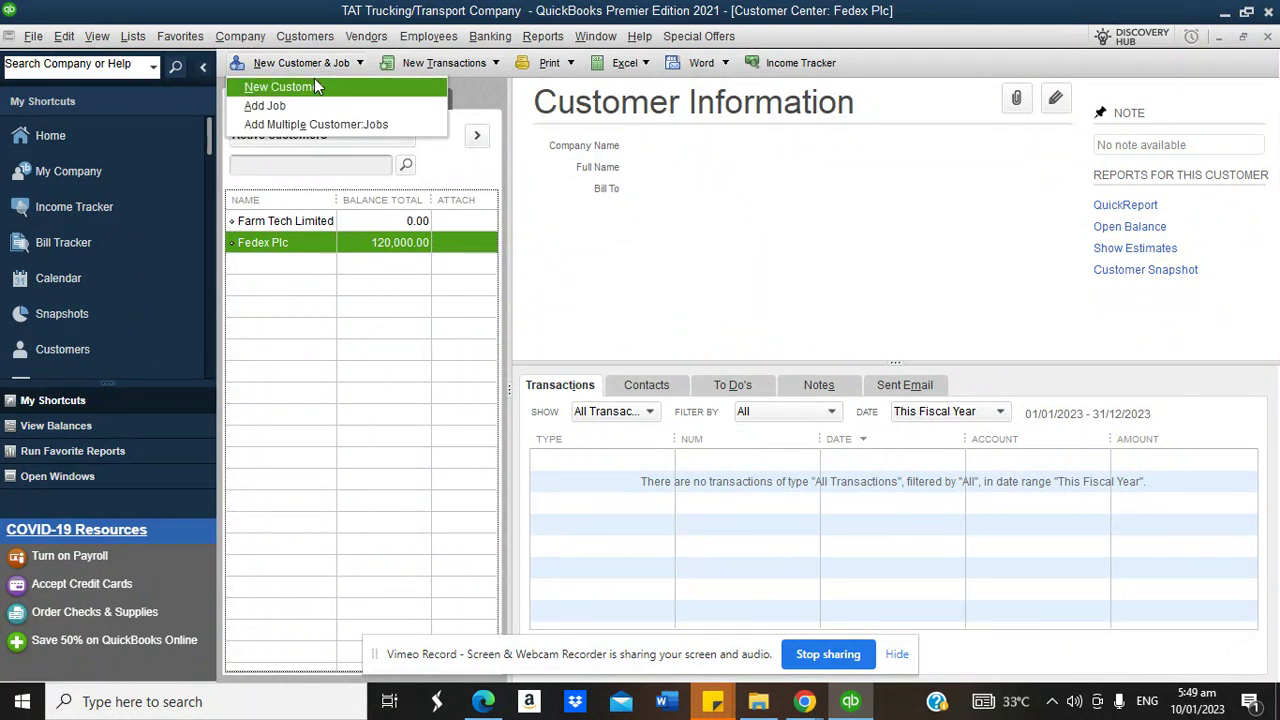
{"action": "left_click", "coordinate": [313, 86]}
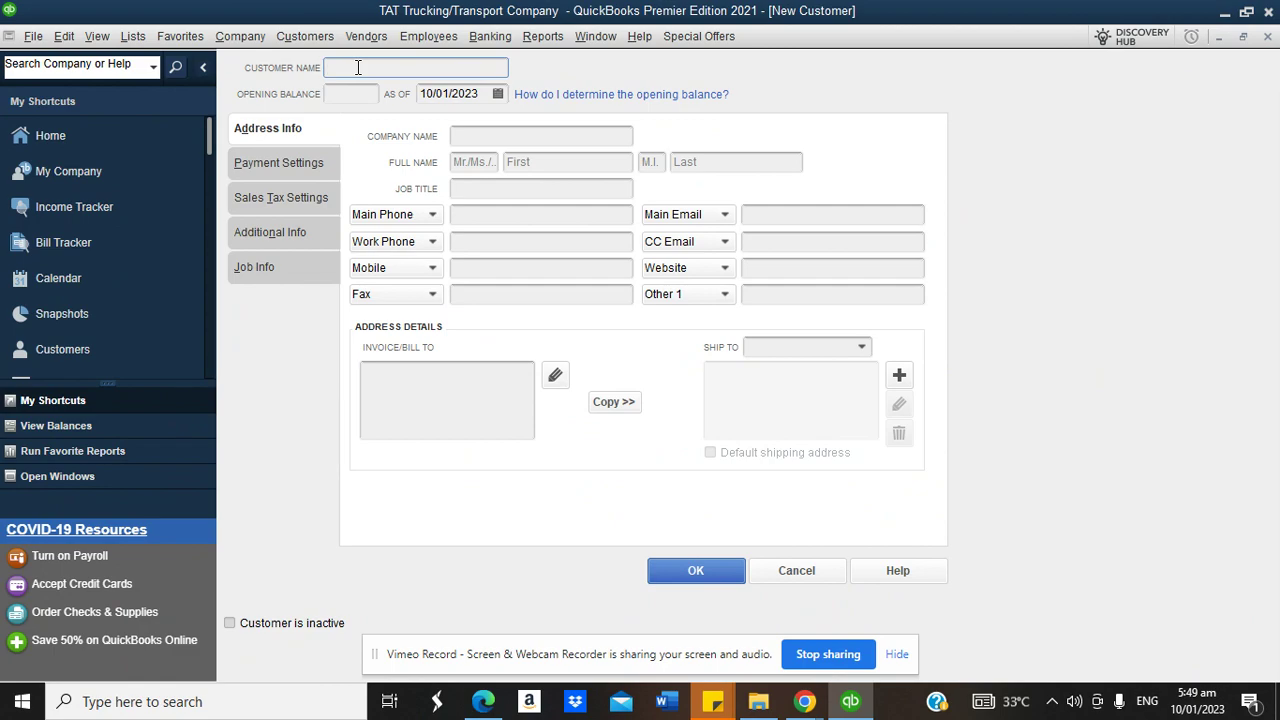
Name the customer "Cement Co Limited", set its opening balance to -560,000 as of 31/12/2022, and save it
{"action": "type", "text": "Cement Co Limited"}
{"action": "left_click", "coordinate": [349, 92]}
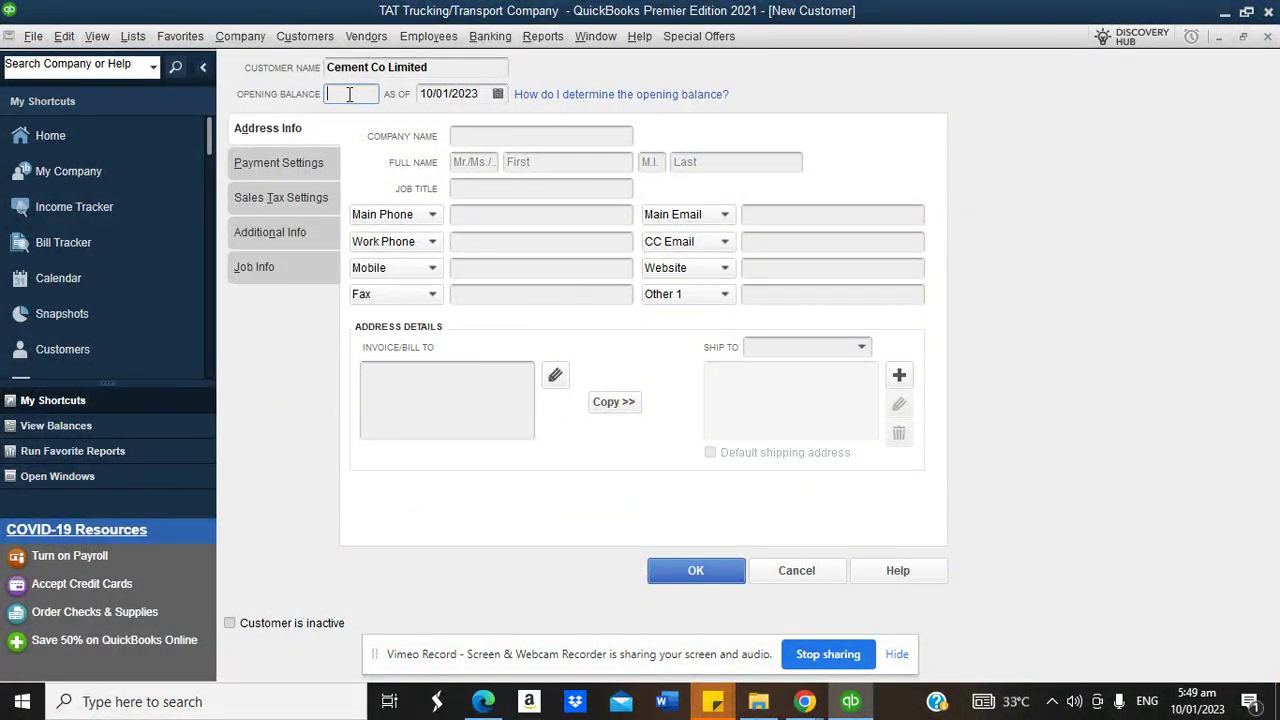
{"action": "type", "text": "-56"}
{"action": "type", "text": "000"}
{"action": "left_click", "coordinate": [497, 93]}
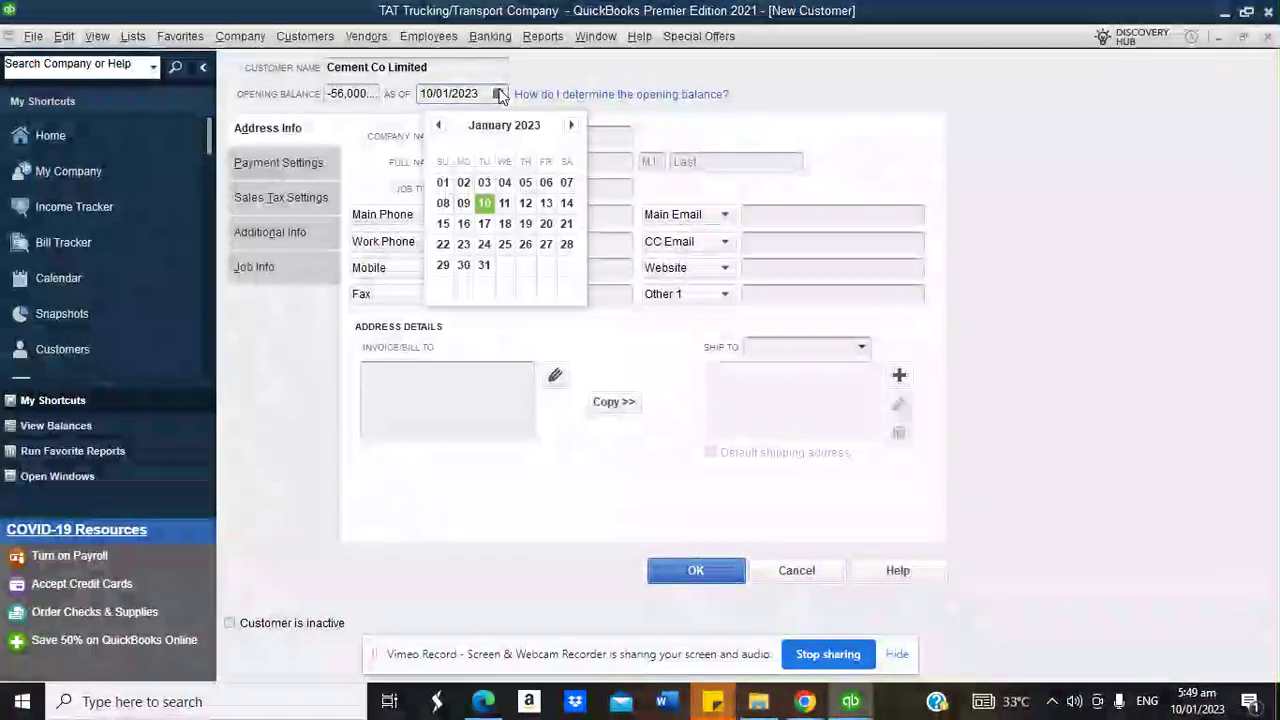
{"action": "left_click", "coordinate": [437, 125]}
{"action": "left_click", "coordinate": [567, 264]}
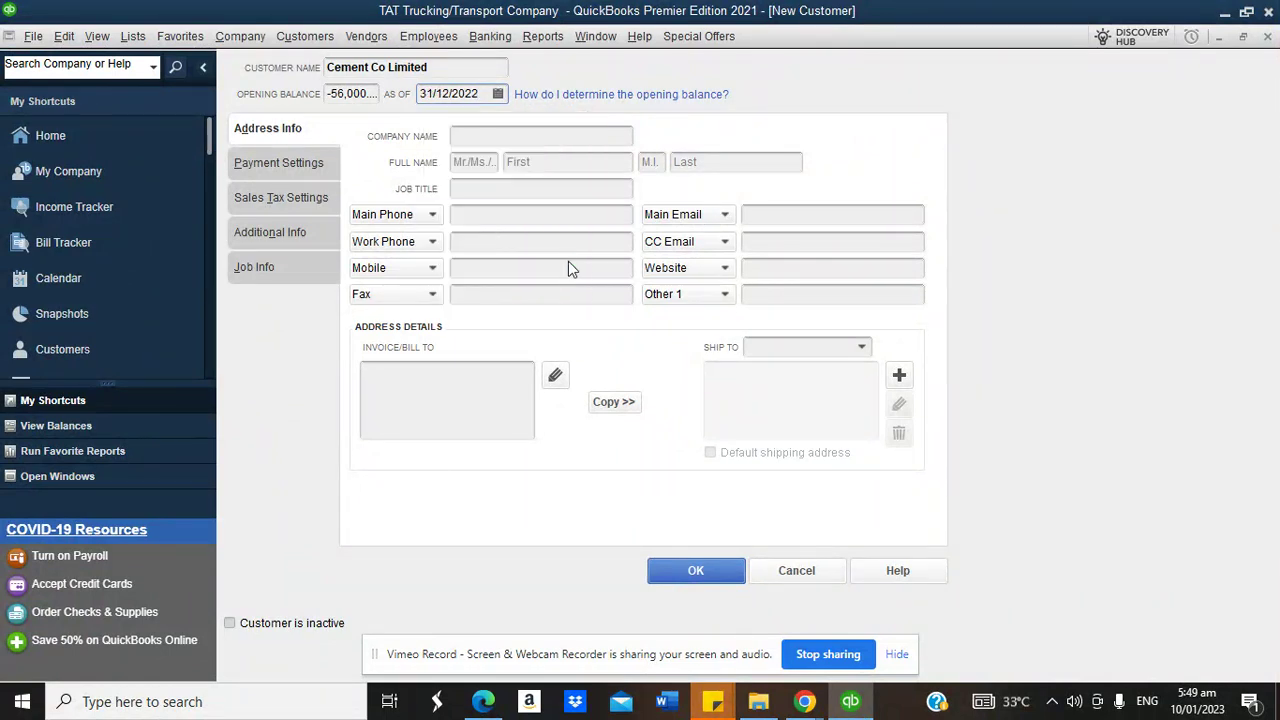
{"action": "left_click", "coordinate": [343, 92]}
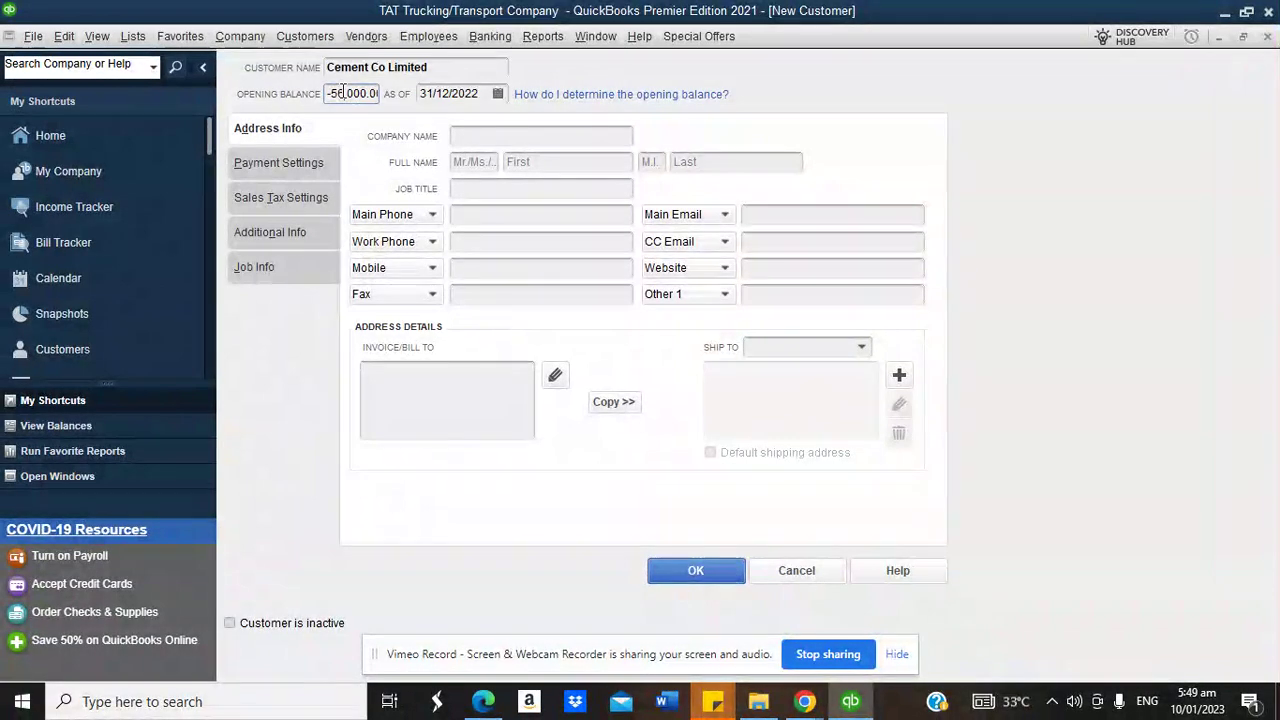
{"action": "type", "text": "0"}
{"action": "left_click", "coordinate": [435, 400]}
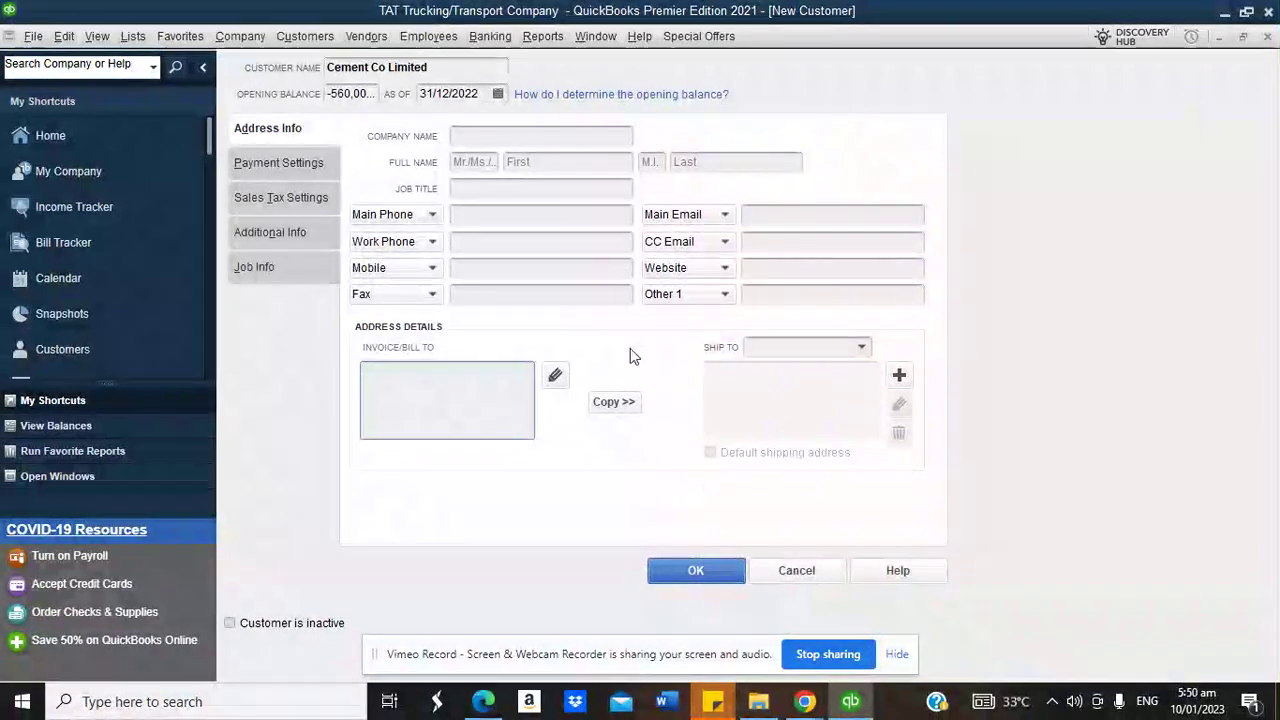
{"action": "left_click", "coordinate": [686, 571]}
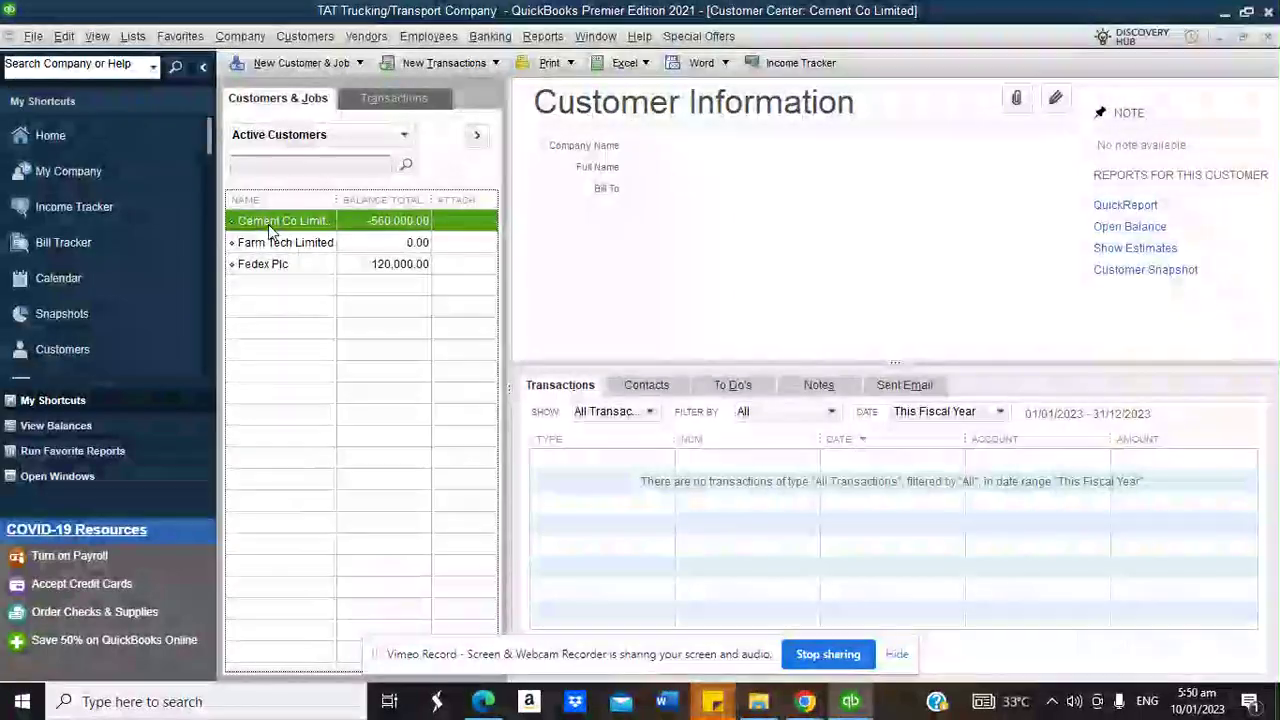
Compare the balances of Cement Co Limited and Fedex Plc in the customer list
{"action": "left_click", "coordinate": [272, 262]}
{"action": "left_click", "coordinate": [289, 224]}
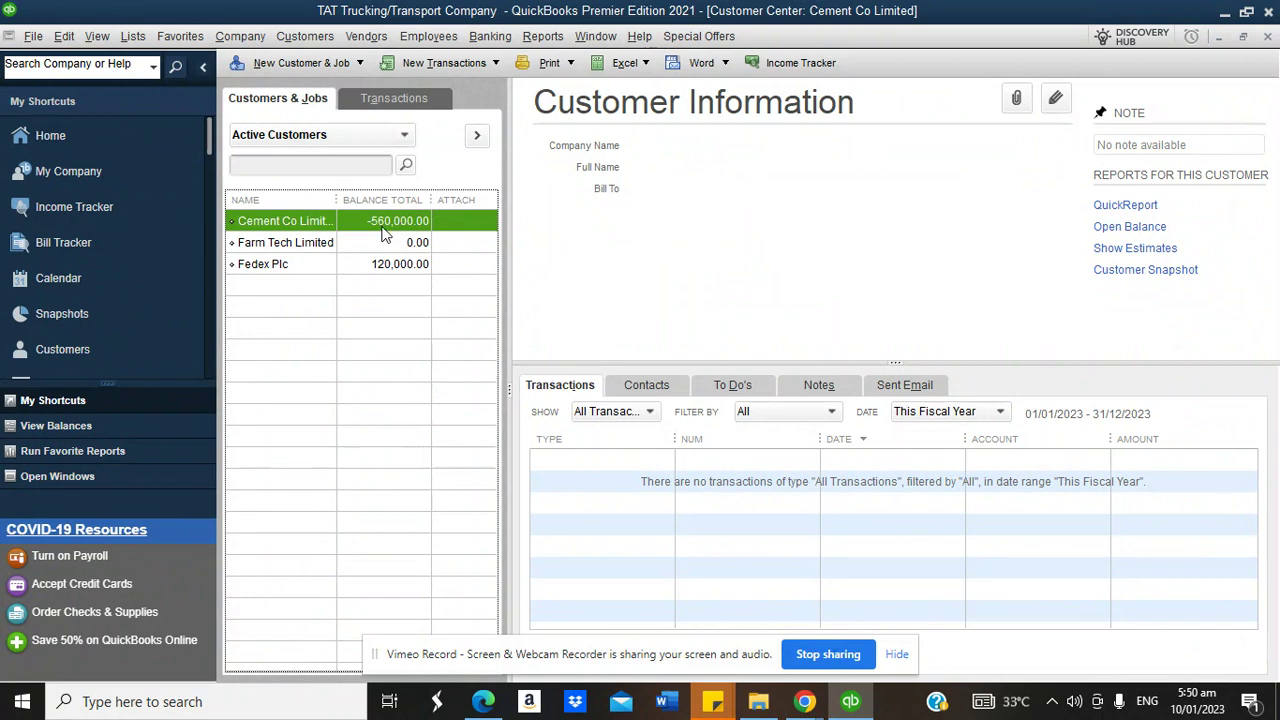
{"action": "left_click", "coordinate": [286, 262]}
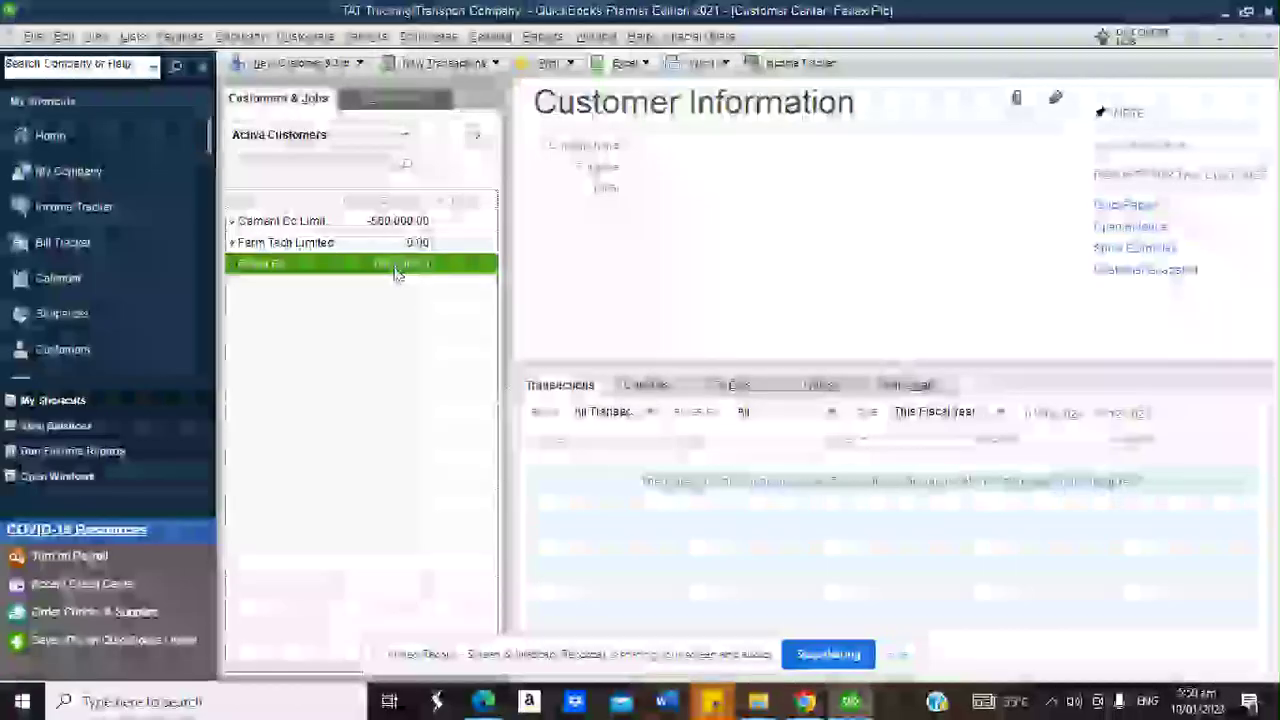
Switch to the online notepad in Chrome to review the setup outline, and return to QuickBooks
{"action": "mouse_move", "coordinate": [814, 702]}
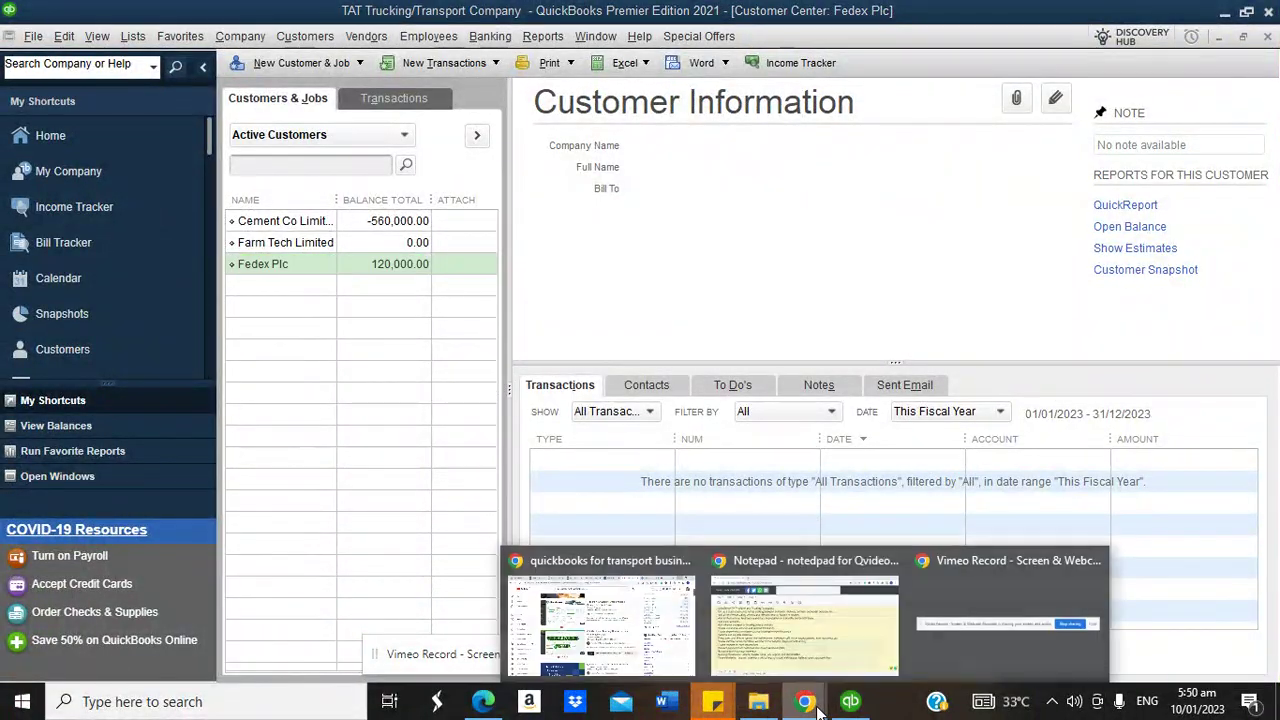
{"action": "left_click", "coordinate": [774, 650]}
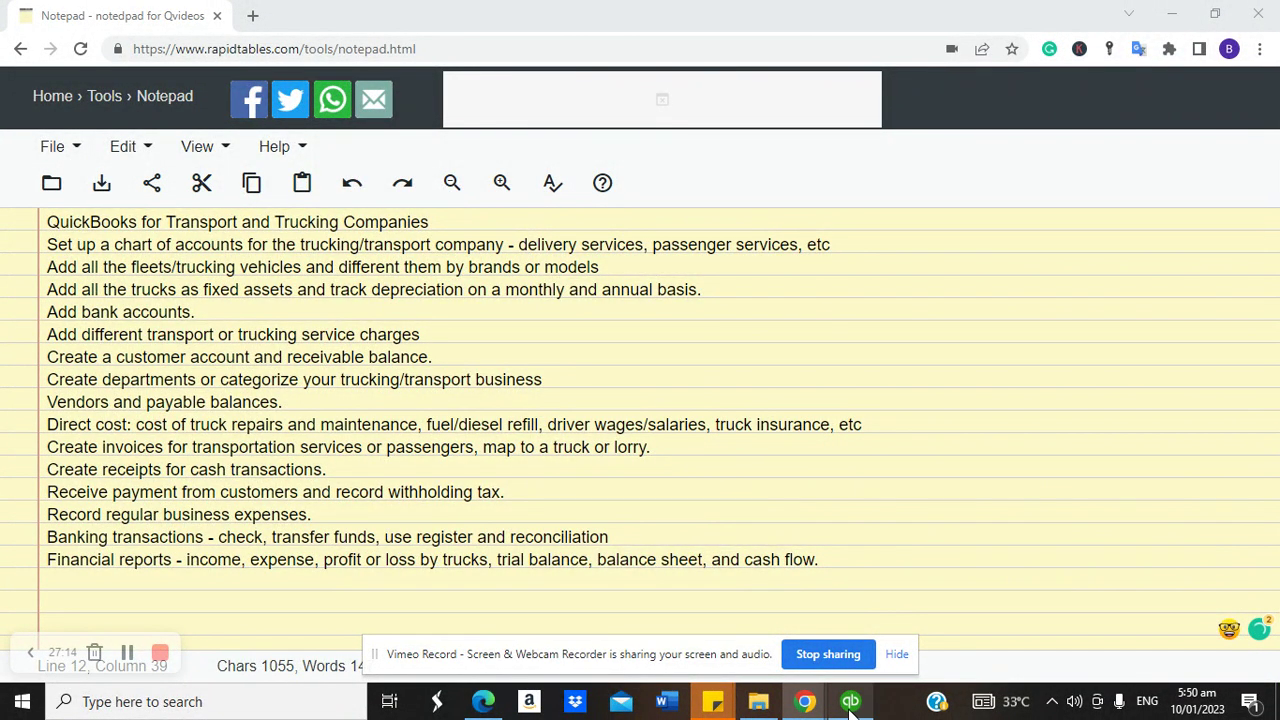
{"action": "left_click", "coordinate": [850, 615]}
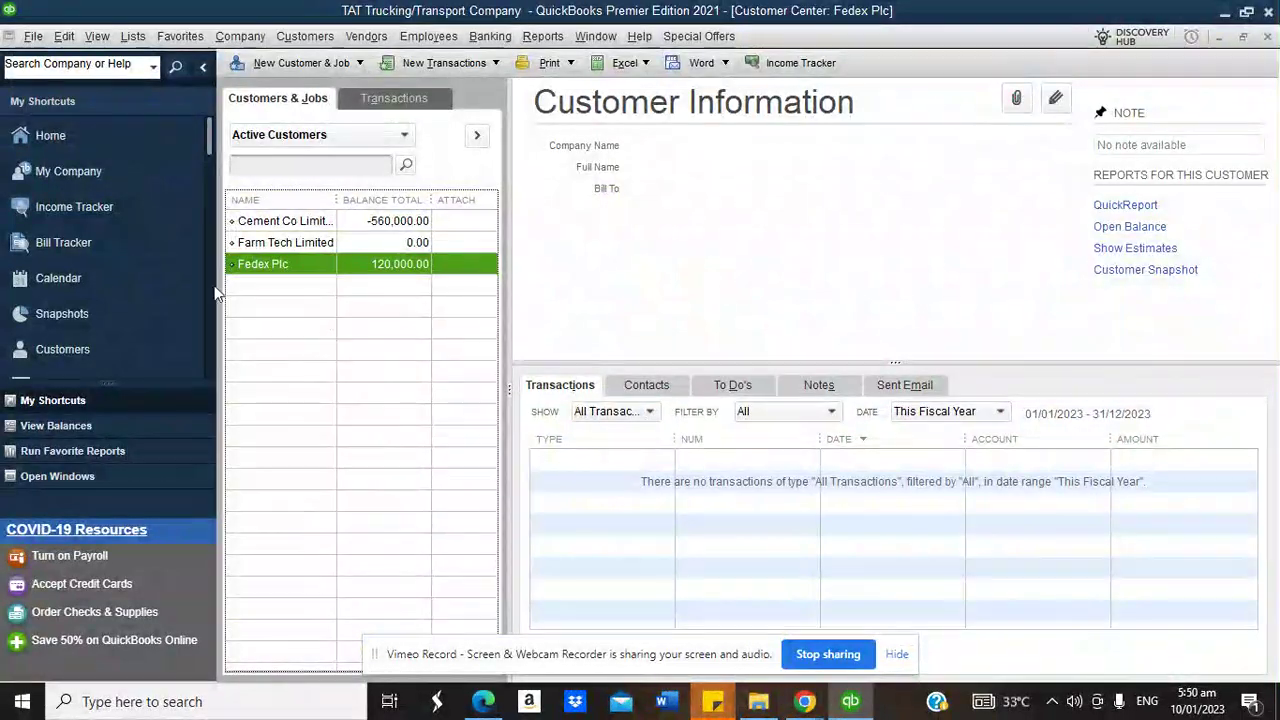
Start a new estimate from the home page and choose Farm Tech Limited as its customer
{"action": "left_click", "coordinate": [47, 140]}
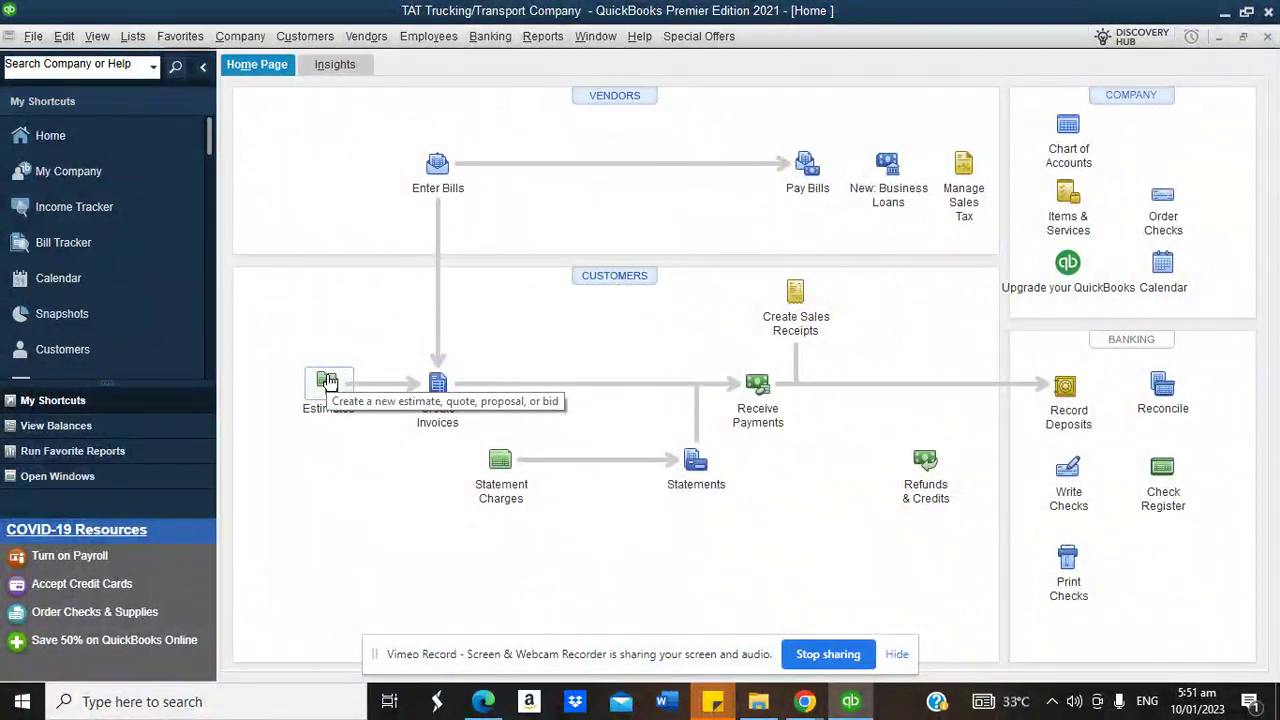
{"action": "left_click", "coordinate": [328, 380]}
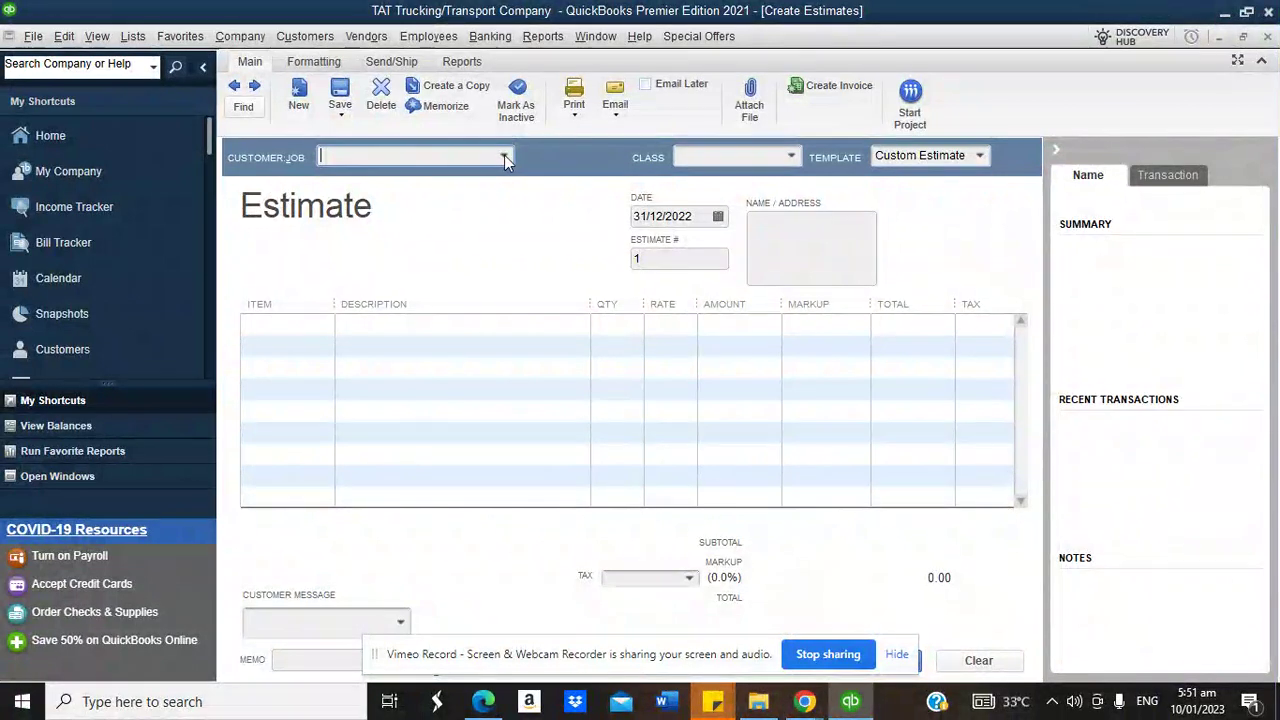
{"action": "left_click", "coordinate": [504, 156]}
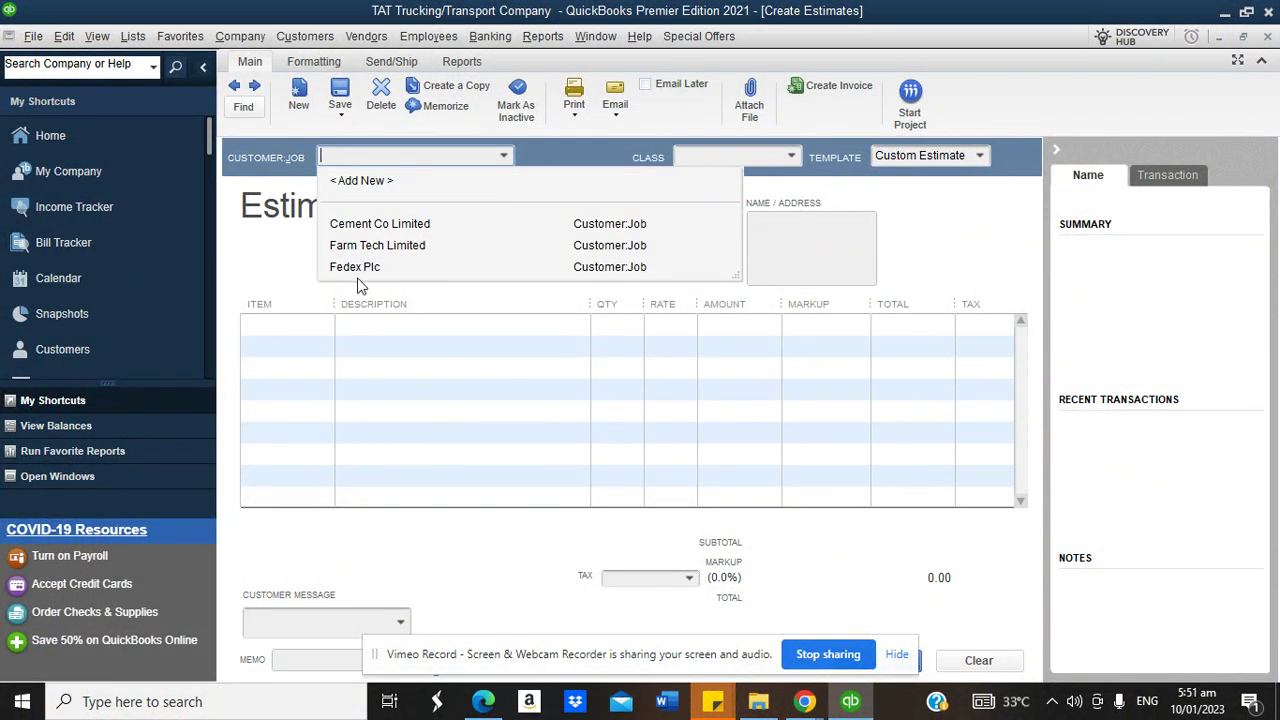
{"action": "left_click", "coordinate": [366, 249]}
Add a Trucking Services item to the estimate's first line with the description "Being transport of farm produce"
{"action": "left_click", "coordinate": [318, 328]}
{"action": "left_click", "coordinate": [323, 325]}
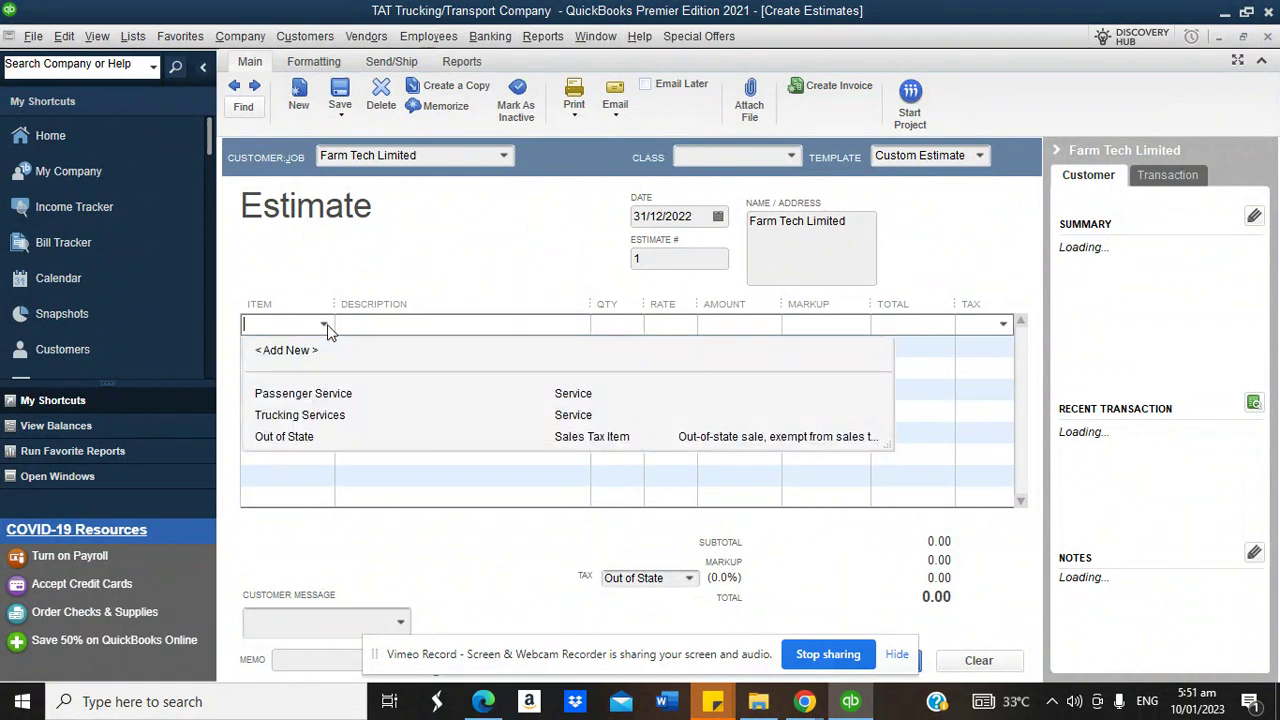
{"action": "left_click", "coordinate": [296, 424]}
{"action": "left_click", "coordinate": [386, 323]}
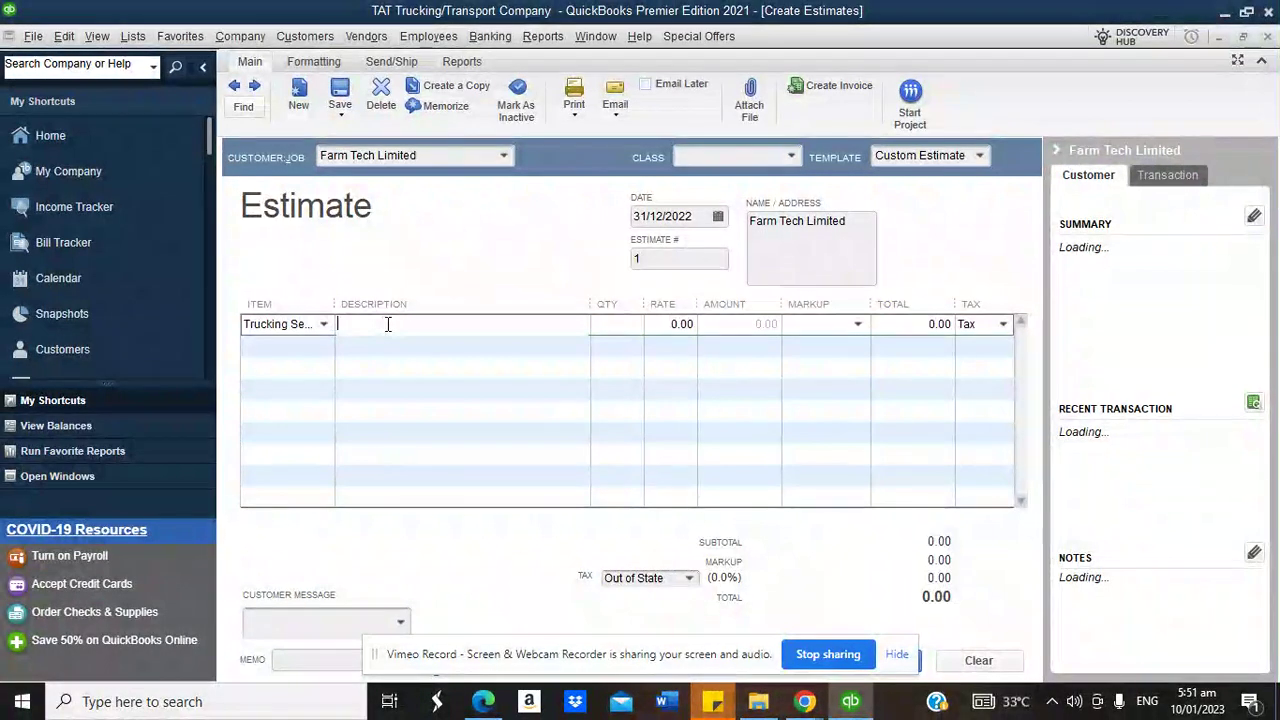
{"action": "type", "text": "Being tr"}
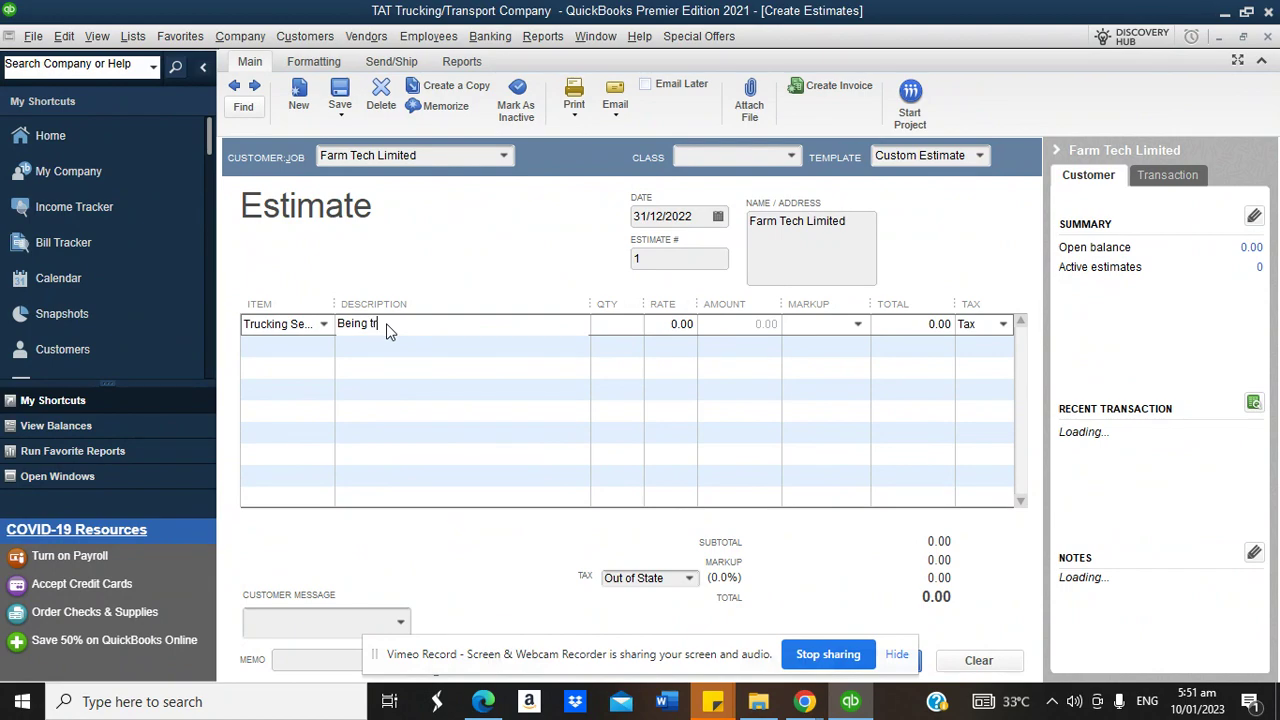
{"action": "type", "text": "ansport of farm produce"}
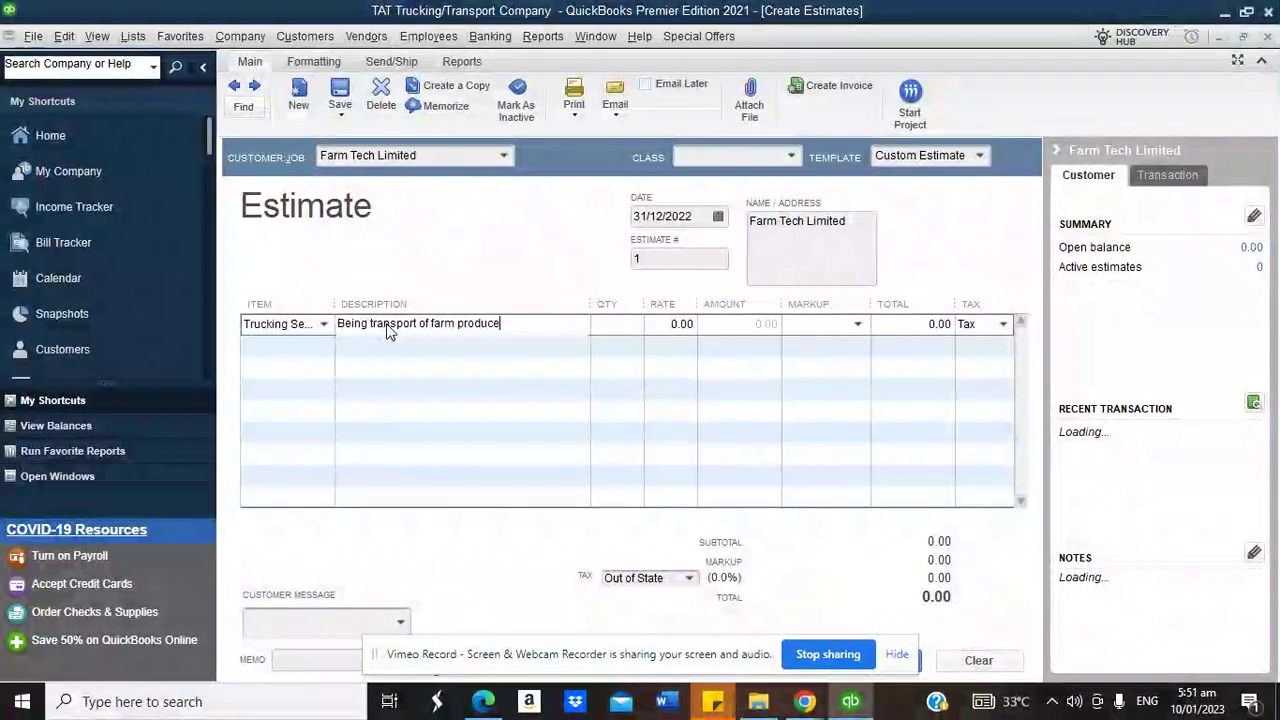
{"action": "key", "text": "Tab"}
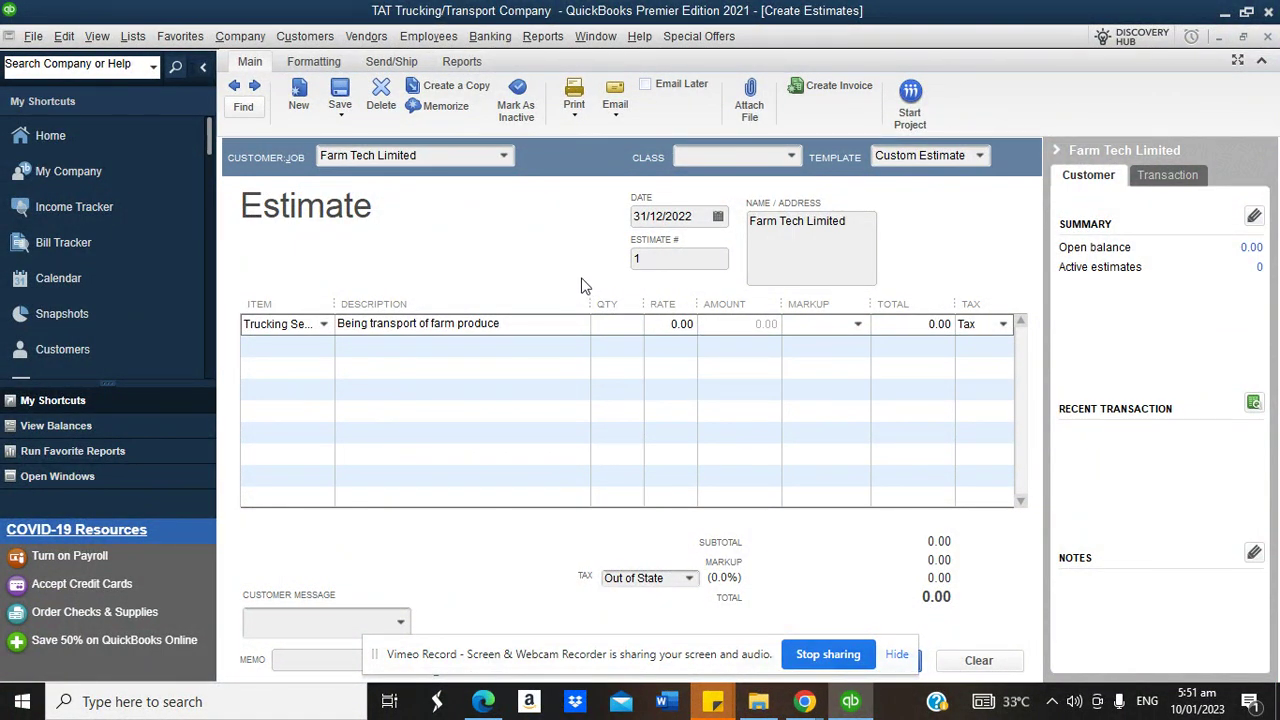
Look through the available truck classes and the formatting options of the estimate without choosing any
{"action": "left_click", "coordinate": [326, 346]}
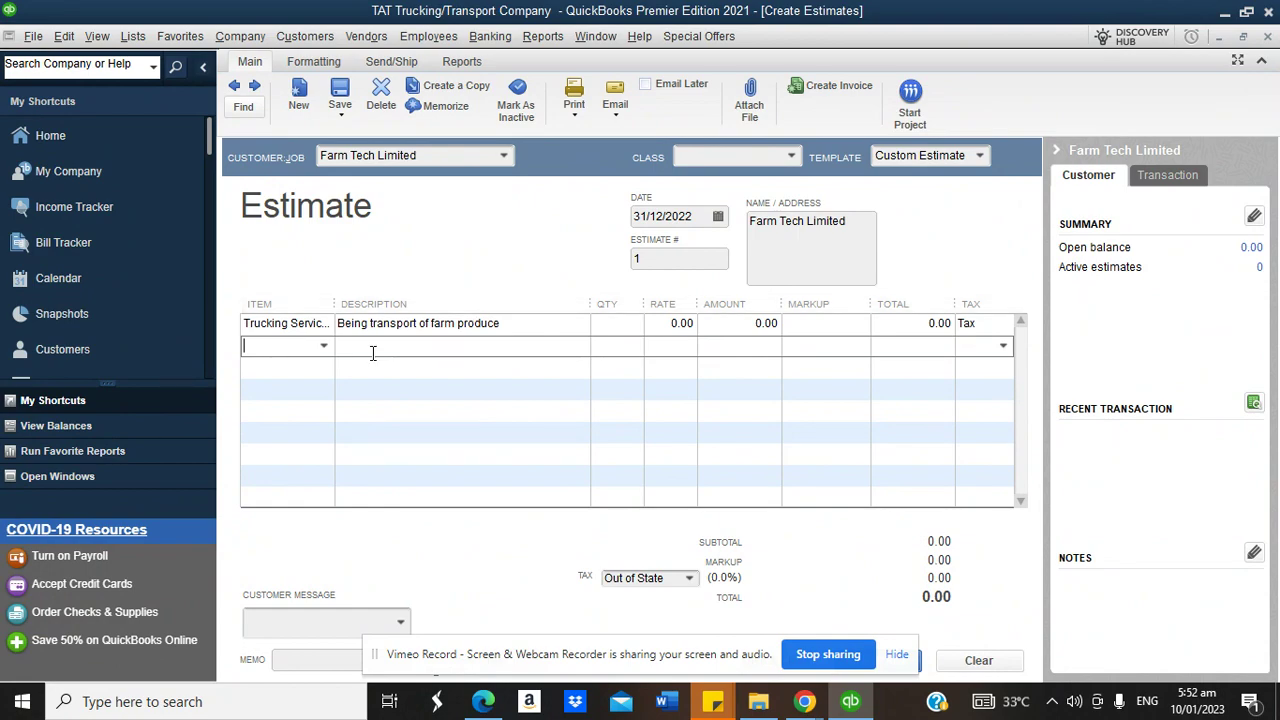
{"action": "left_click", "coordinate": [791, 157]}
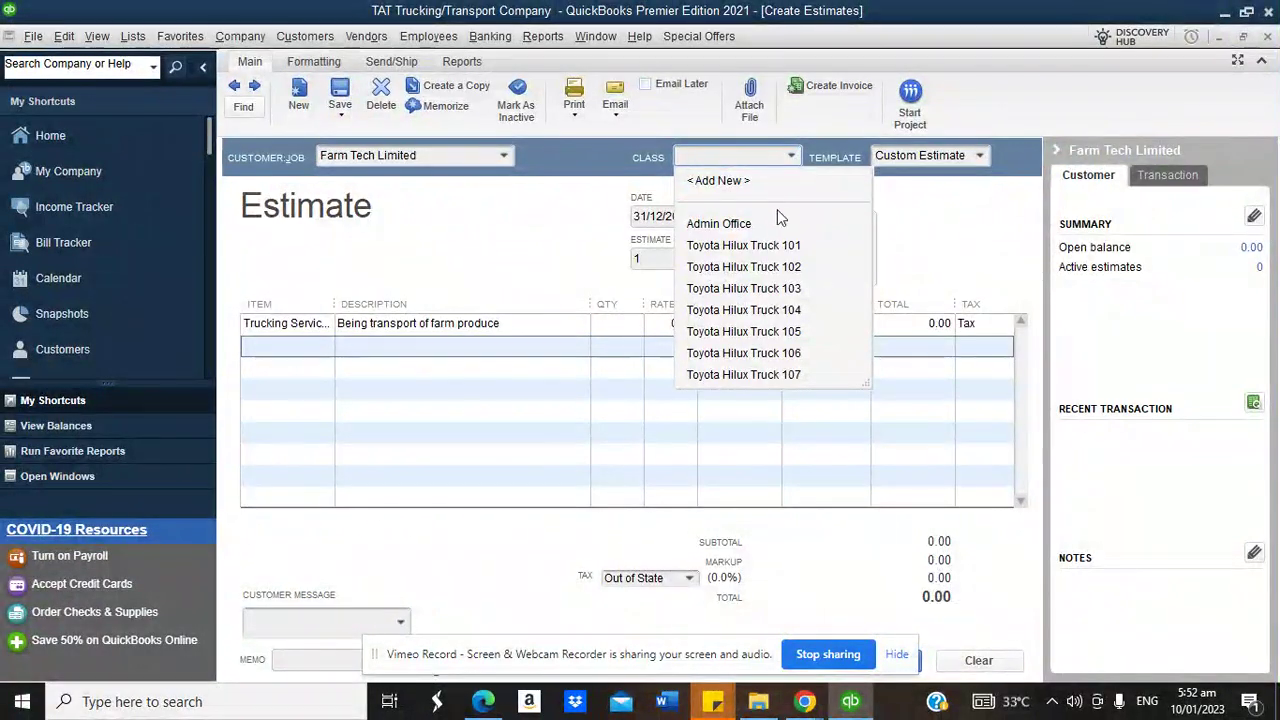
{"action": "left_click", "coordinate": [497, 252]}
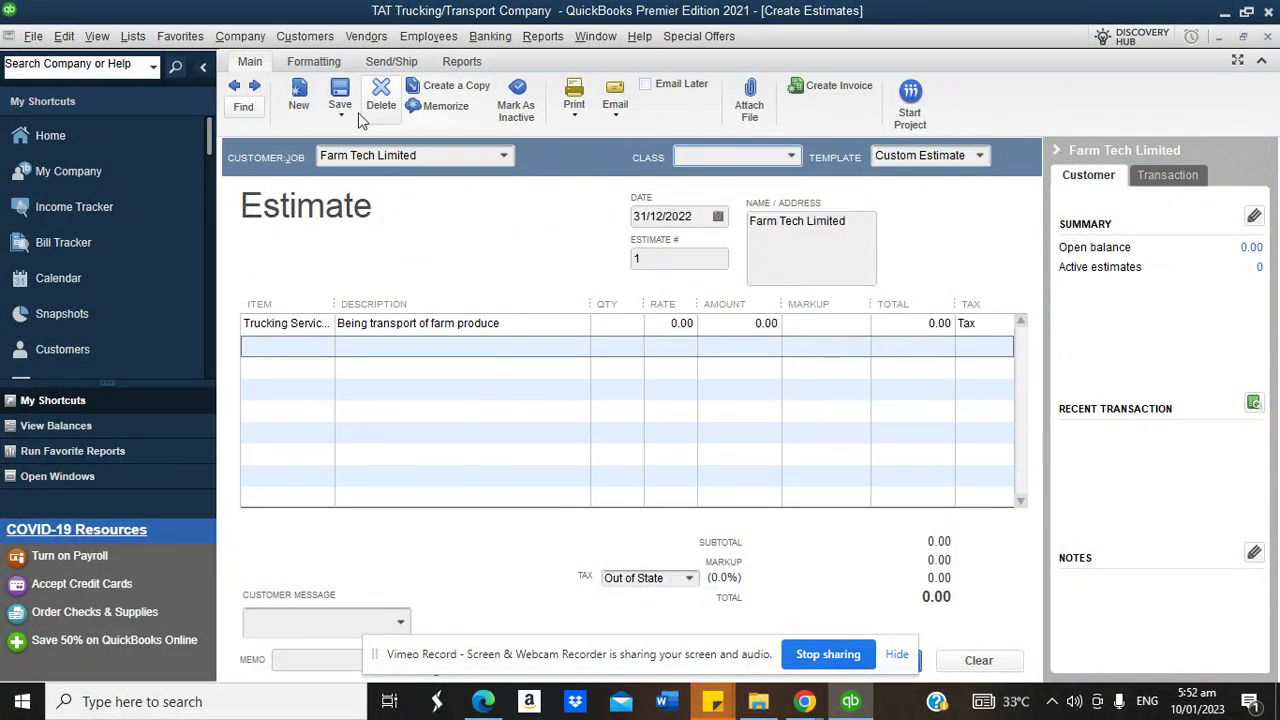
{"action": "left_click", "coordinate": [320, 62]}
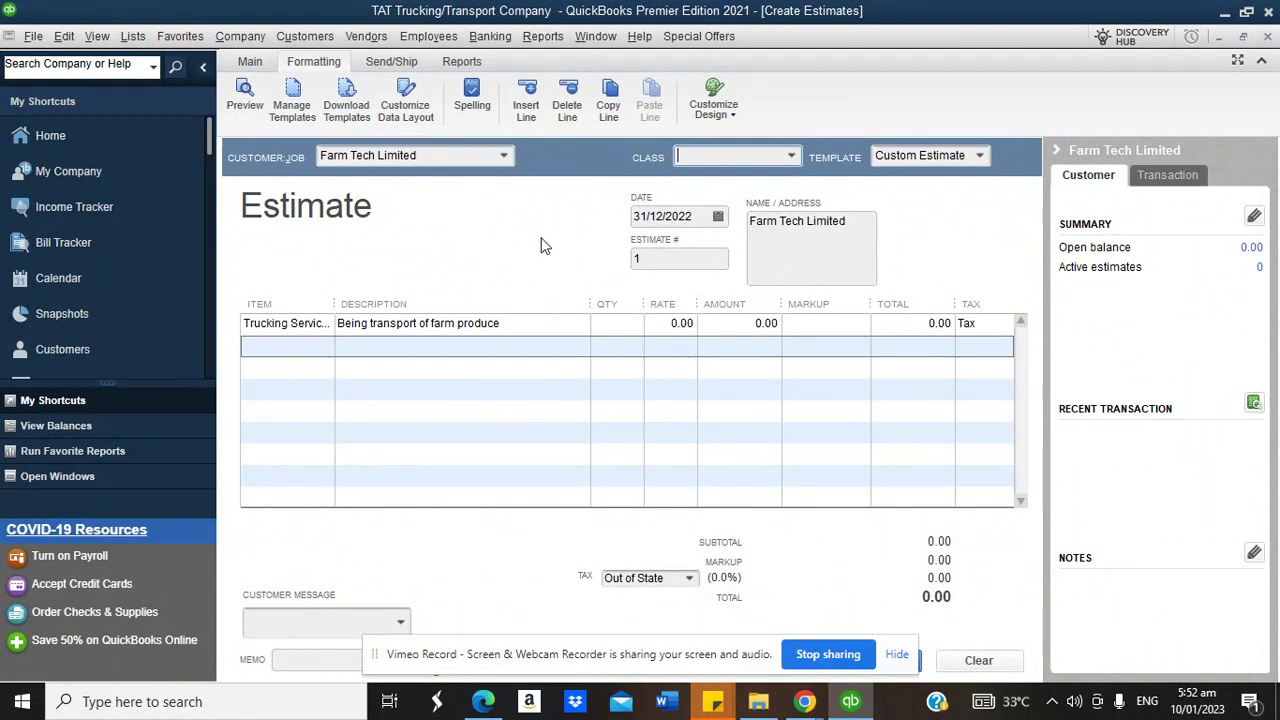
{"action": "left_click", "coordinate": [249, 61]}
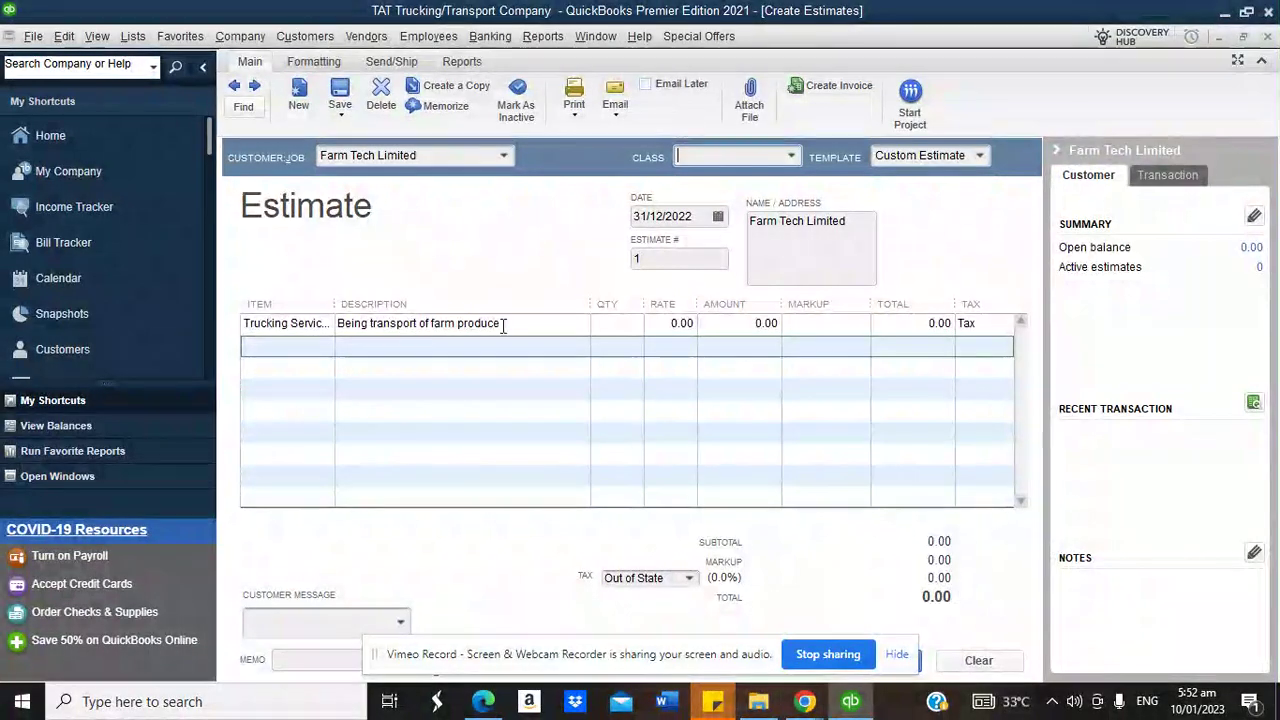
{"action": "left_click", "coordinate": [618, 323]}
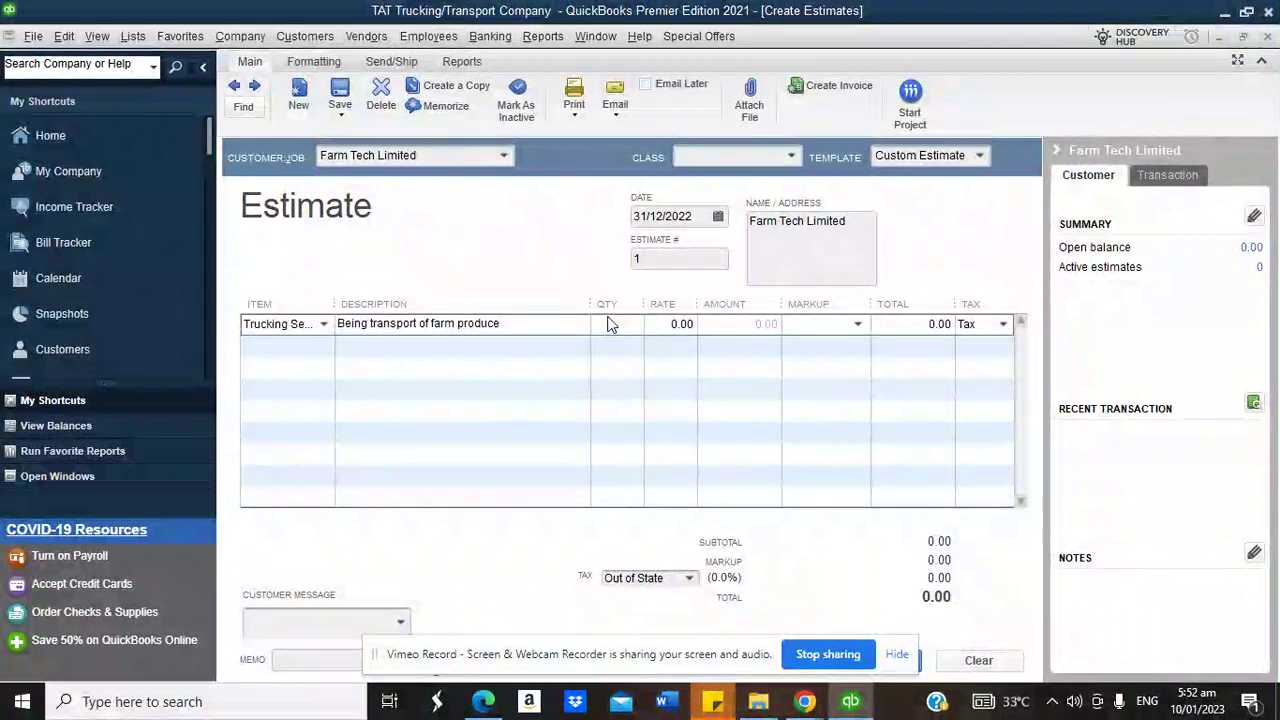
Add a second Trucking Services line to the estimate with the description "Being transport of far produce"
{"action": "left_click", "coordinate": [330, 340]}
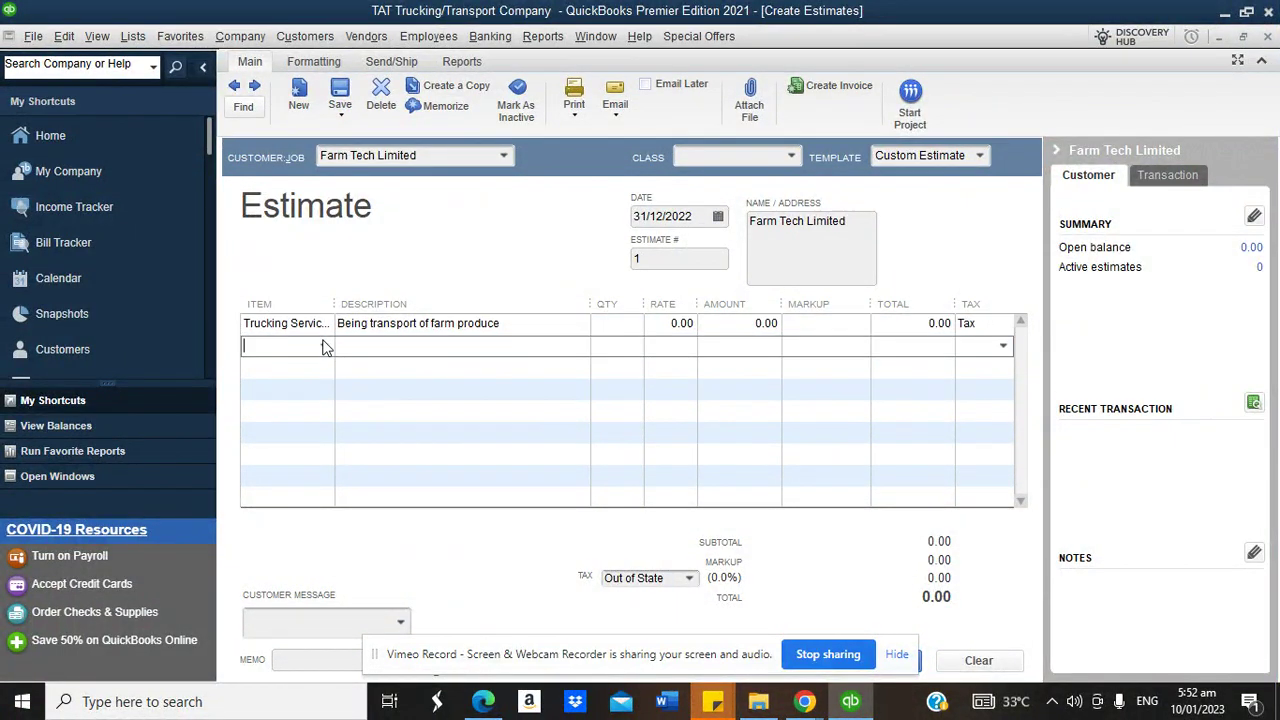
{"action": "left_click", "coordinate": [323, 345]}
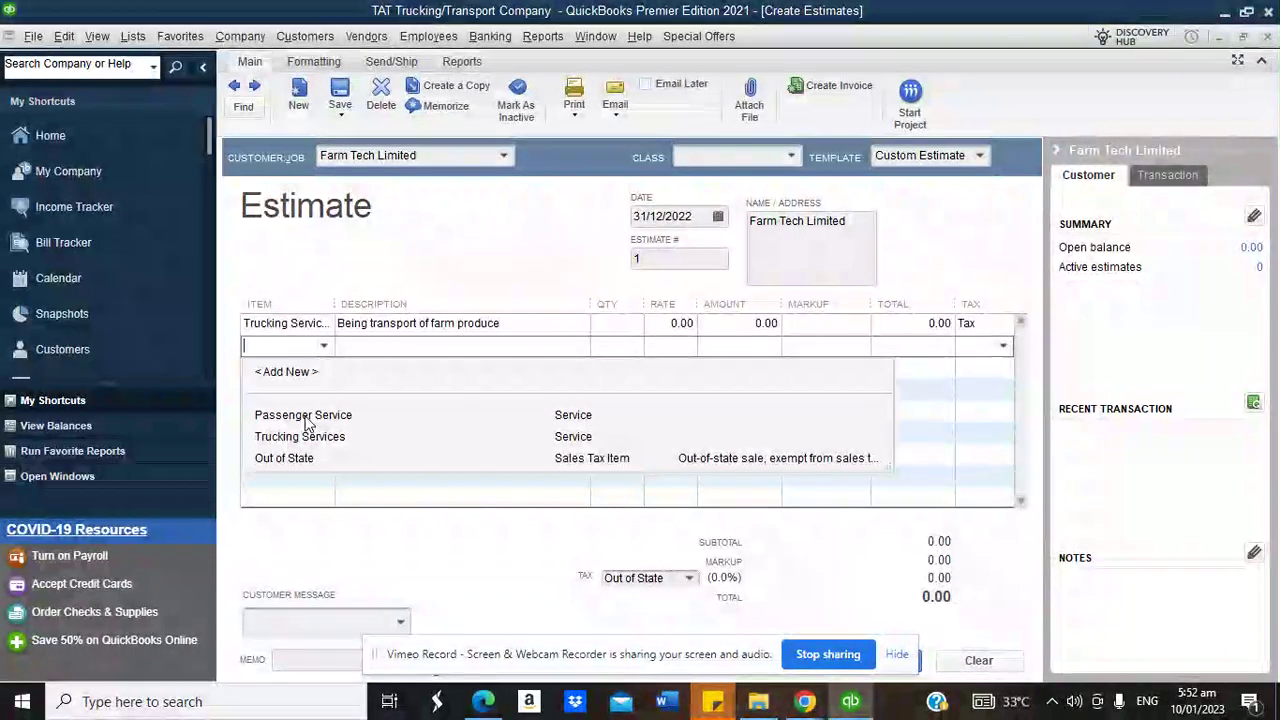
{"action": "left_click", "coordinate": [305, 437]}
{"action": "left_click", "coordinate": [405, 348]}
{"action": "type", "text": "Being t"}
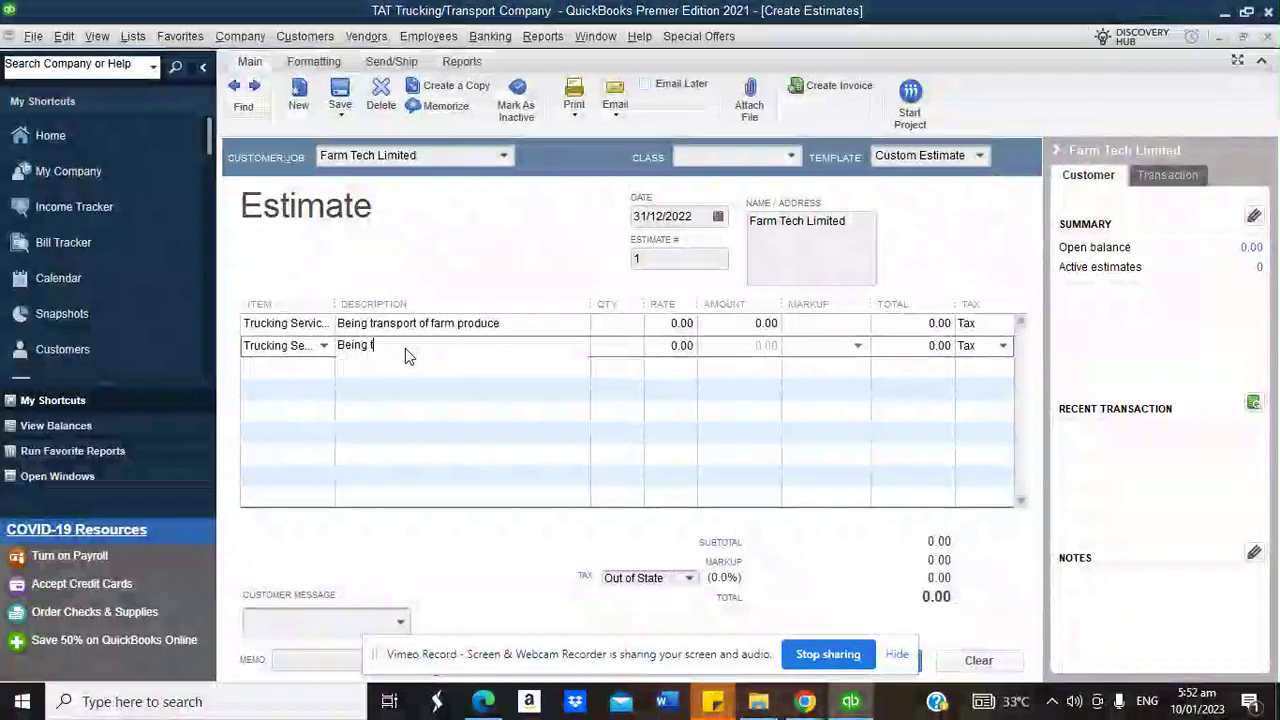
{"action": "type", "text": "ransport of"}
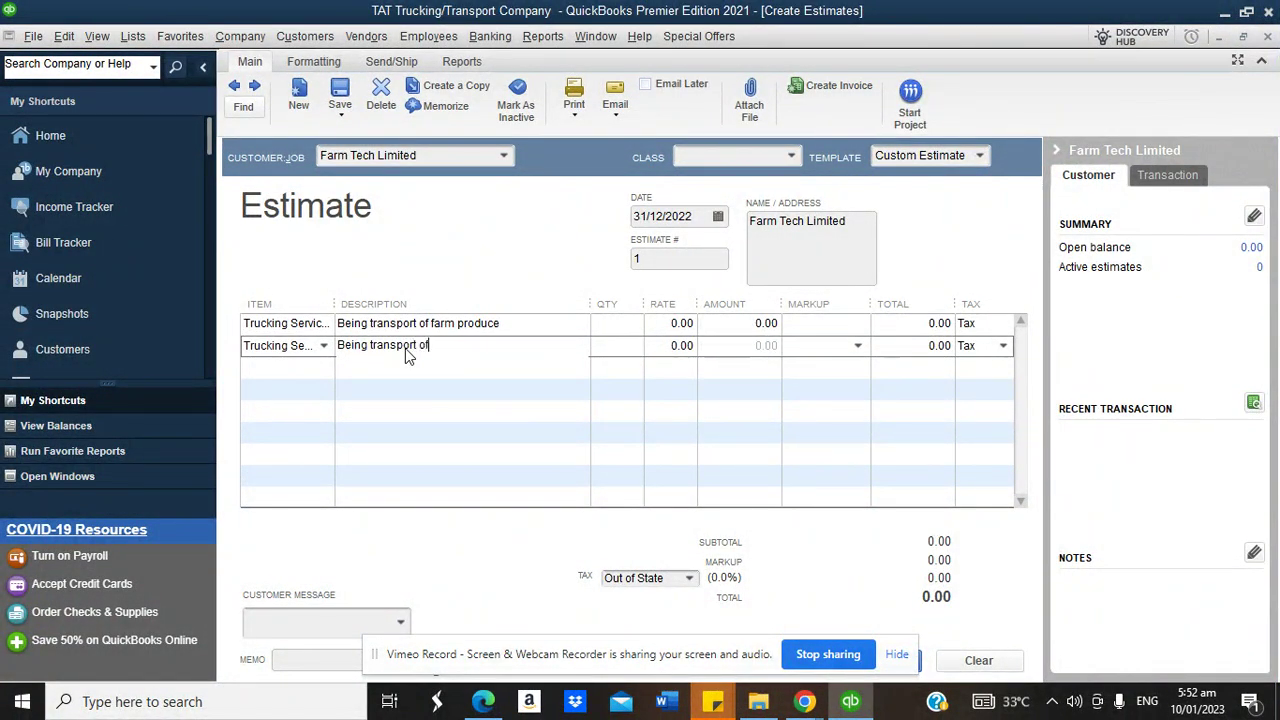
{"action": "type", "text": " far produce"}
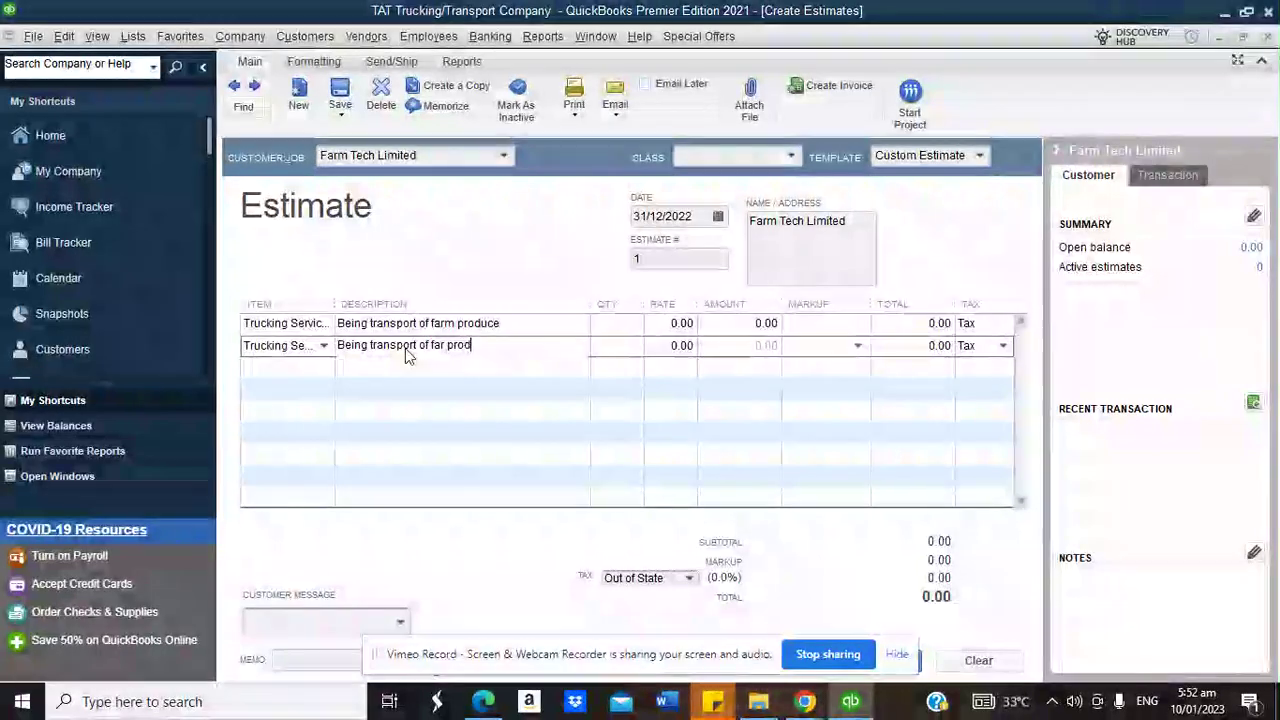
{"action": "left_click", "coordinate": [633, 348]}
Remove the Quantity column from the Custom Estimate template for both screen and print
{"action": "left_click", "coordinate": [628, 323]}
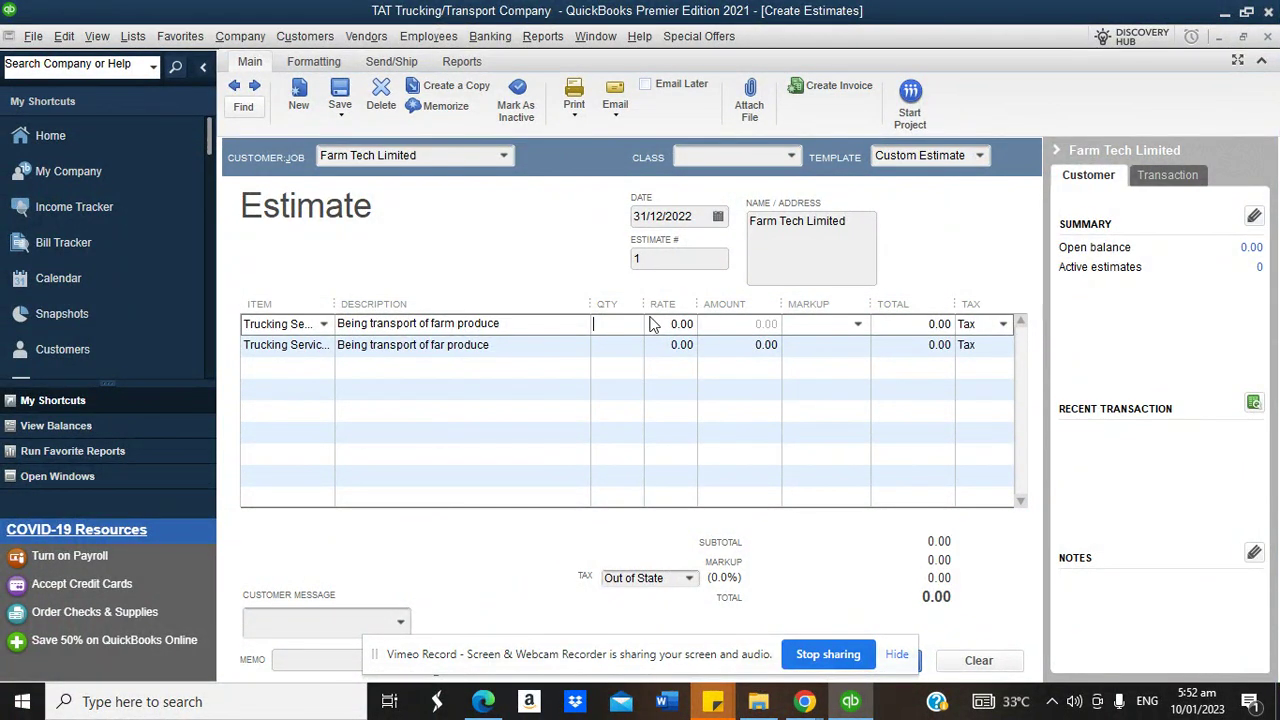
{"action": "left_click", "coordinate": [667, 328]}
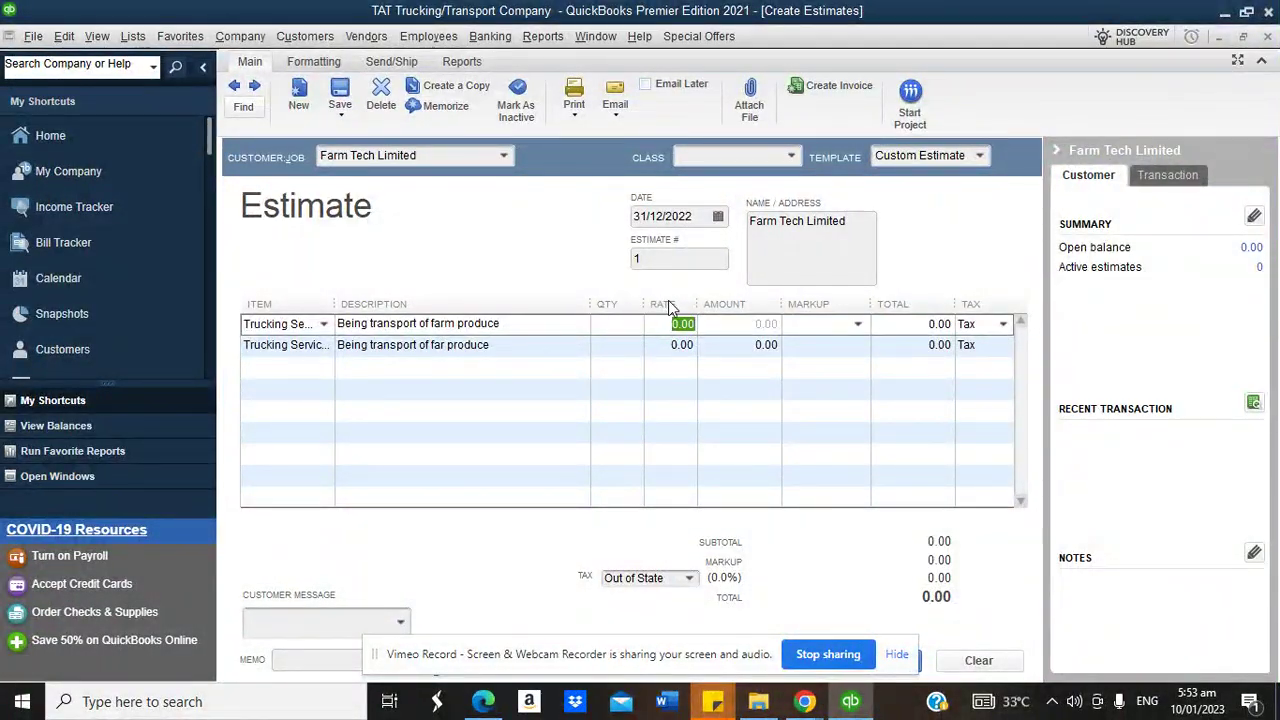
{"action": "left_click", "coordinate": [313, 62]}
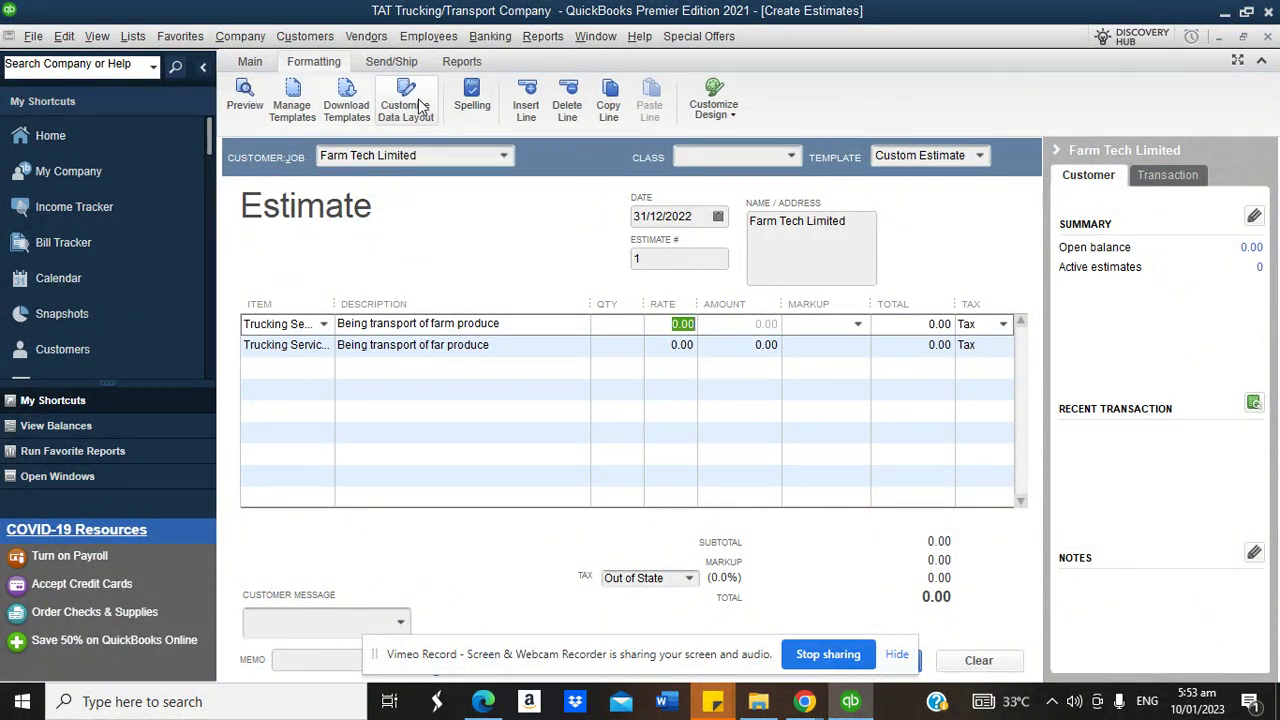
{"action": "left_click", "coordinate": [416, 112]}
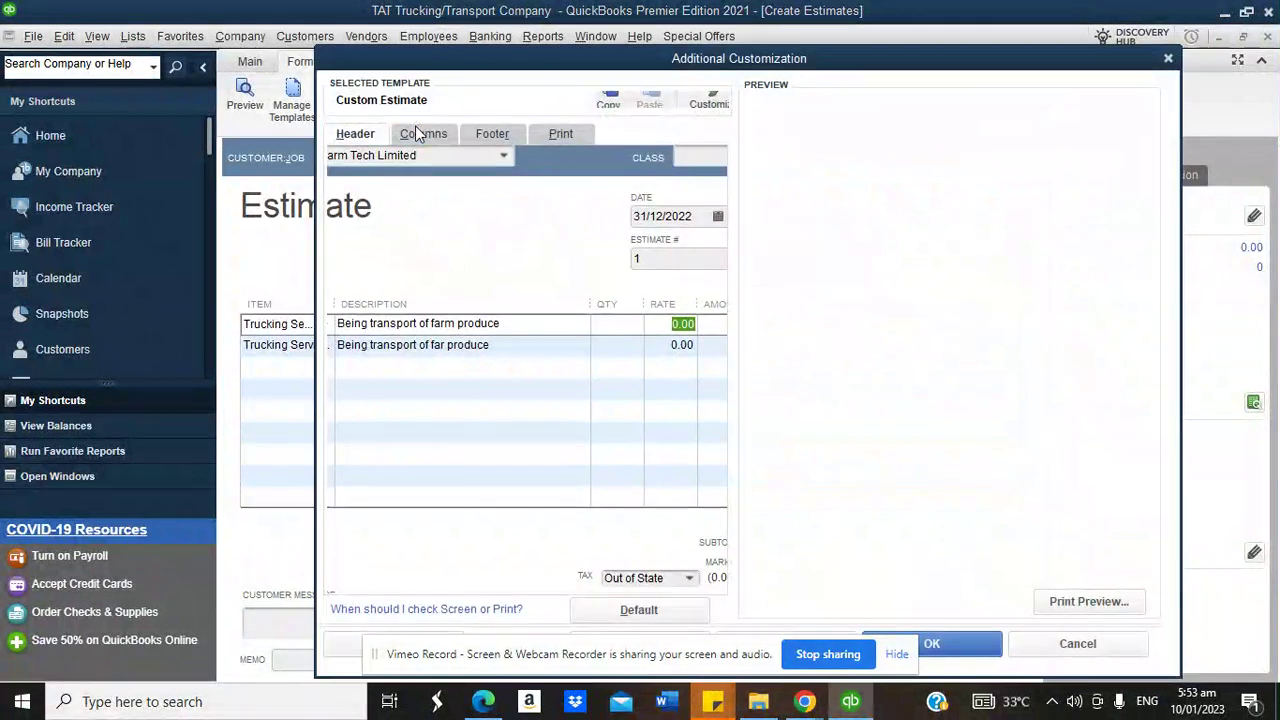
{"action": "left_click", "coordinate": [424, 142]}
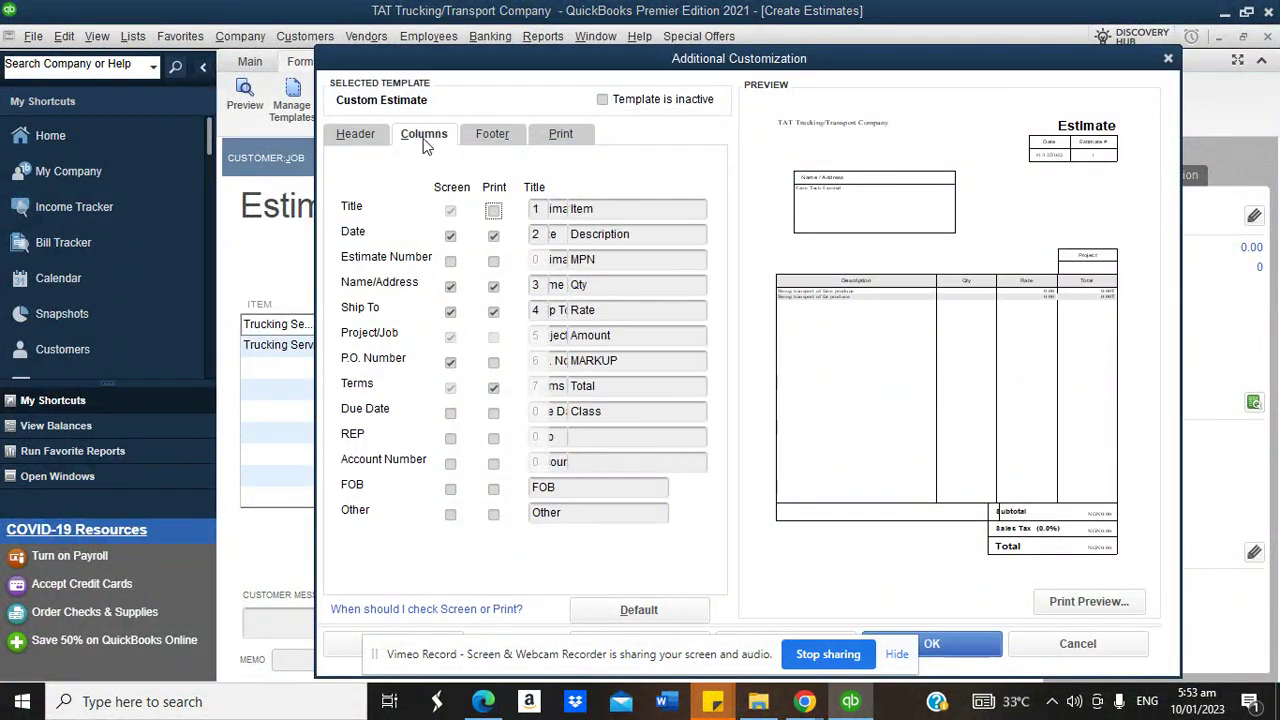
{"action": "left_click", "coordinate": [450, 287]}
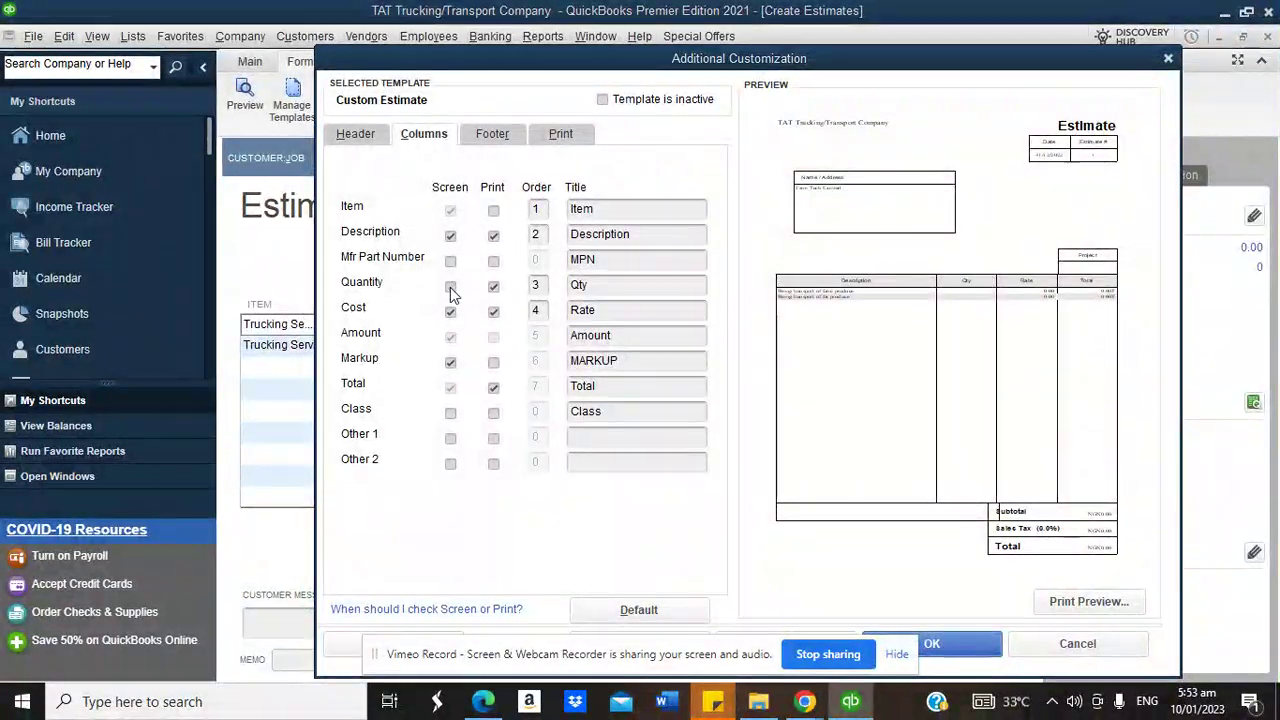
{"action": "left_click", "coordinate": [734, 316]}
{"action": "left_click", "coordinate": [493, 287]}
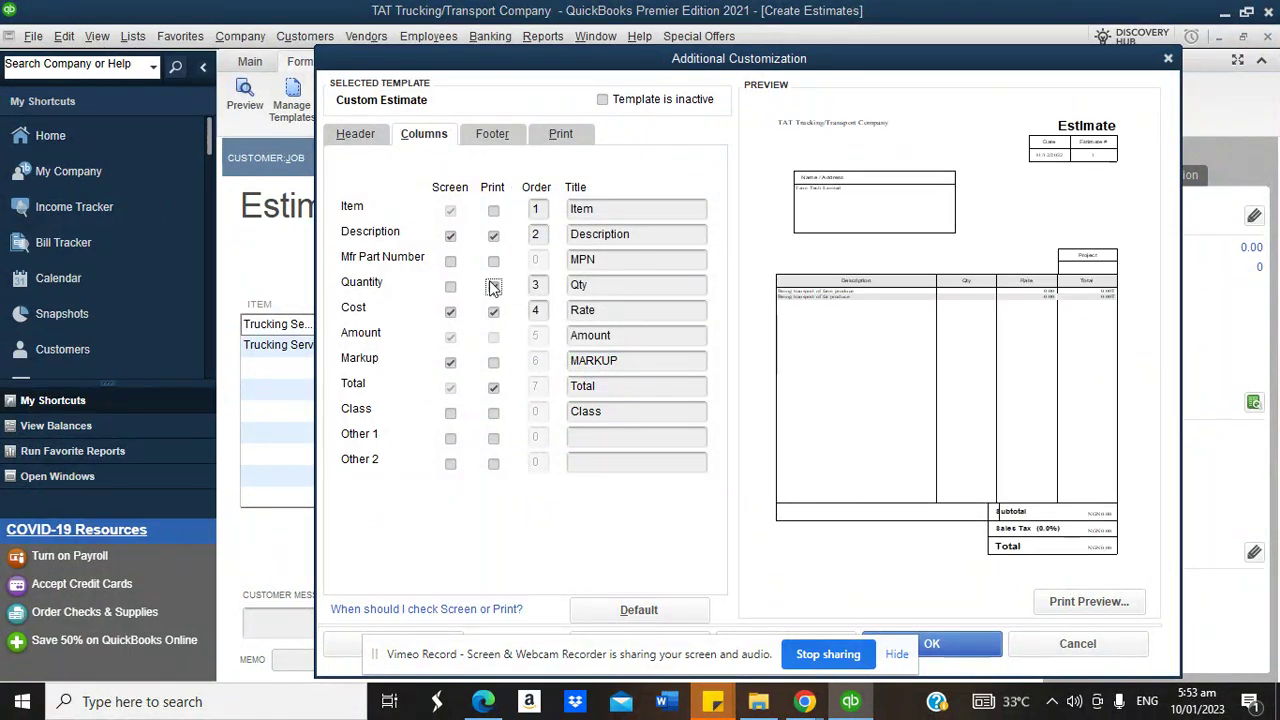
{"action": "left_click", "coordinate": [734, 314]}
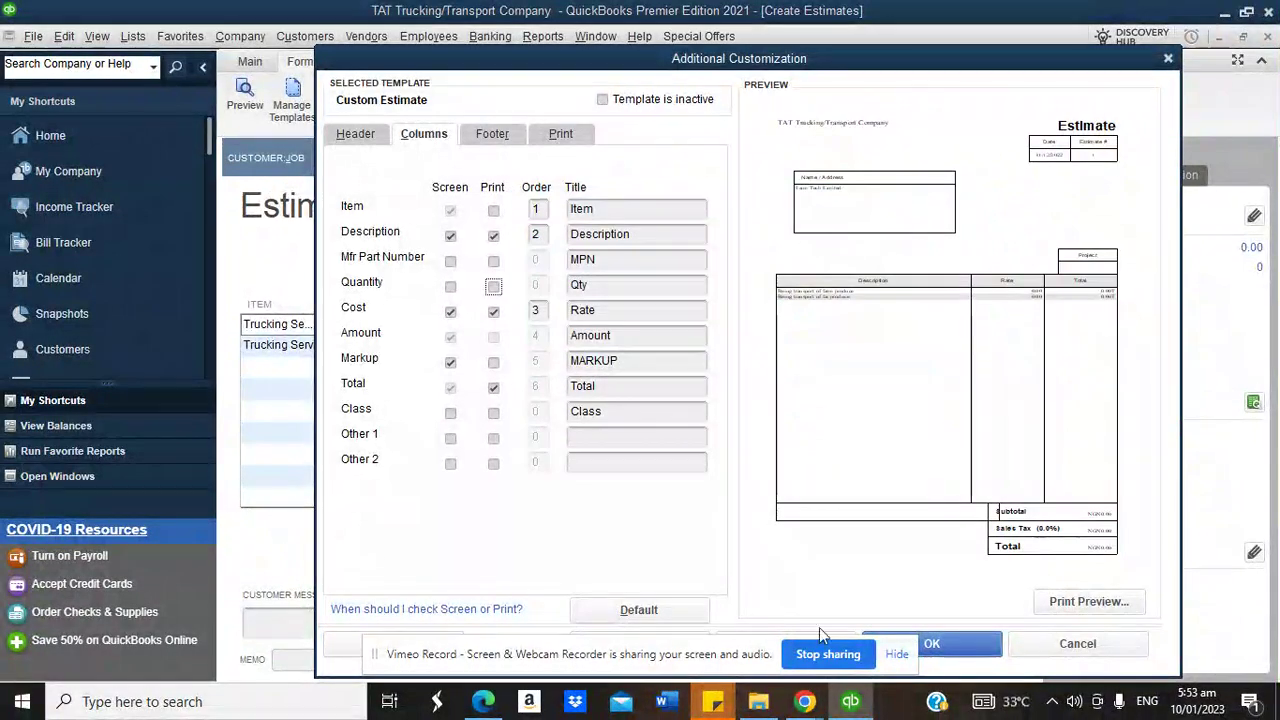
{"action": "left_click", "coordinate": [935, 640]}
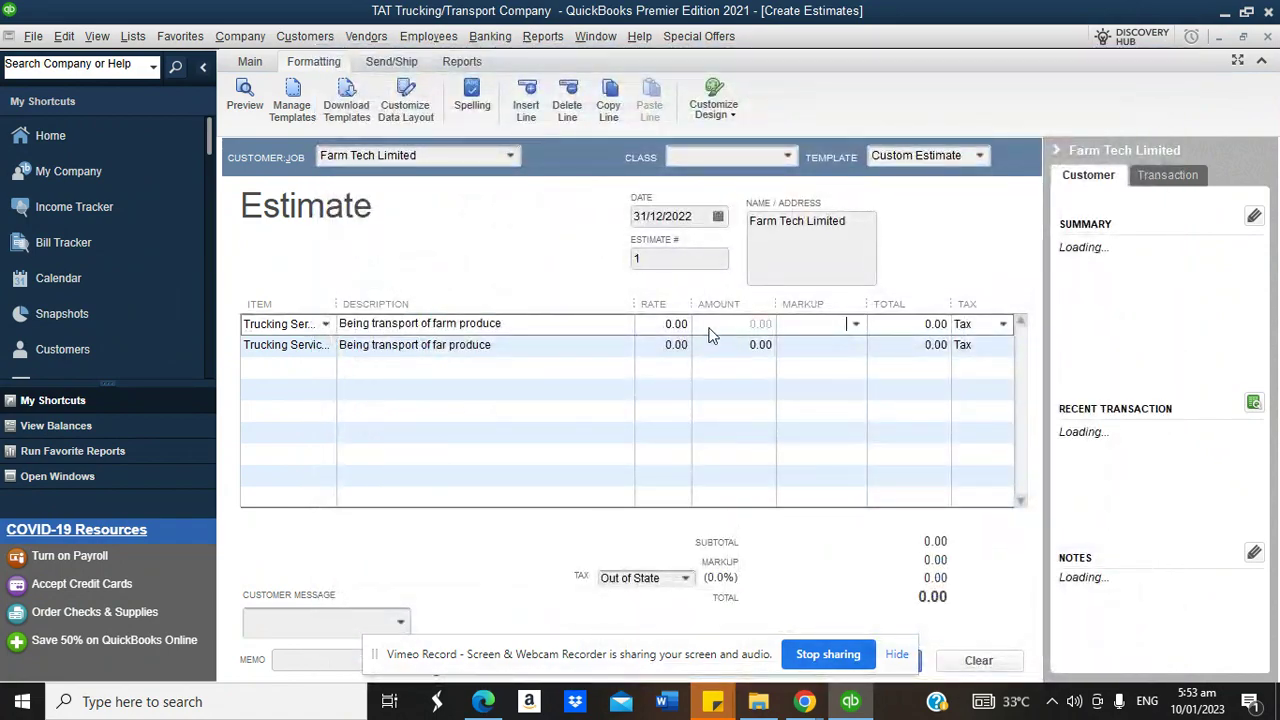
Set the rate of both Trucking Services lines on the estimate to 25,000
{"action": "key", "text": "shift+Tab"}
{"action": "type", "text": "2"}
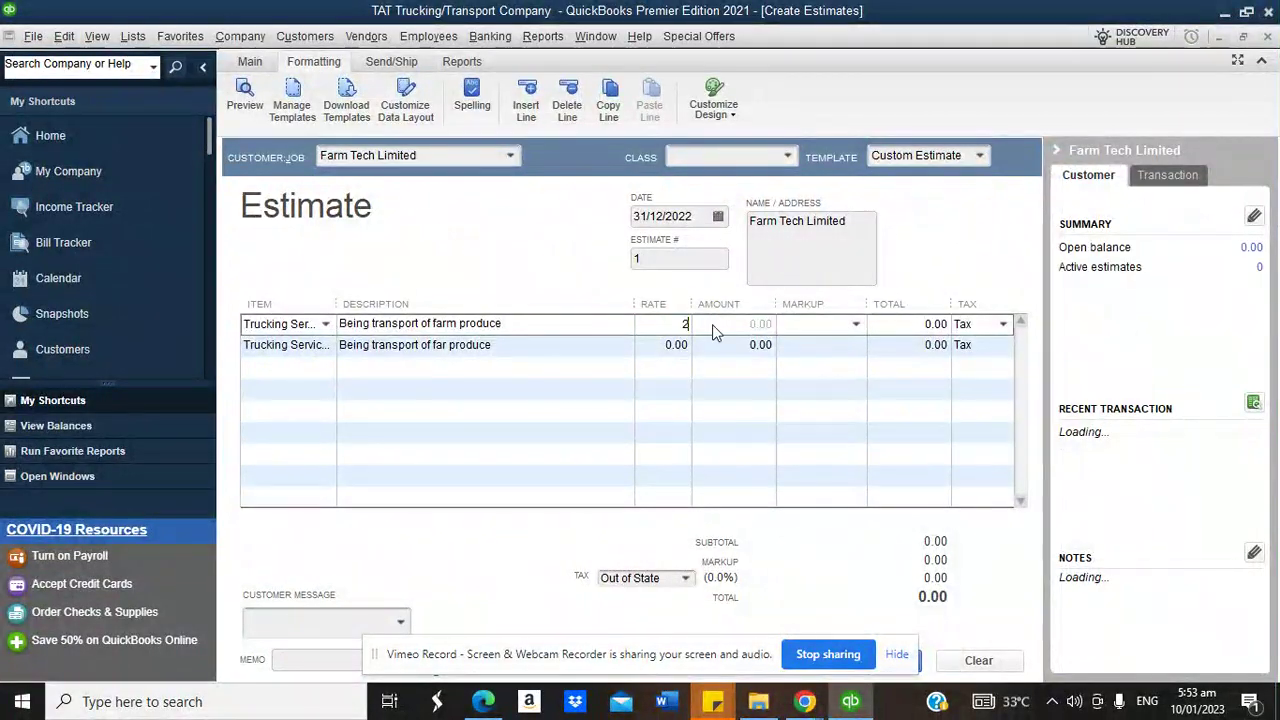
{"action": "type", "text": "5000"}
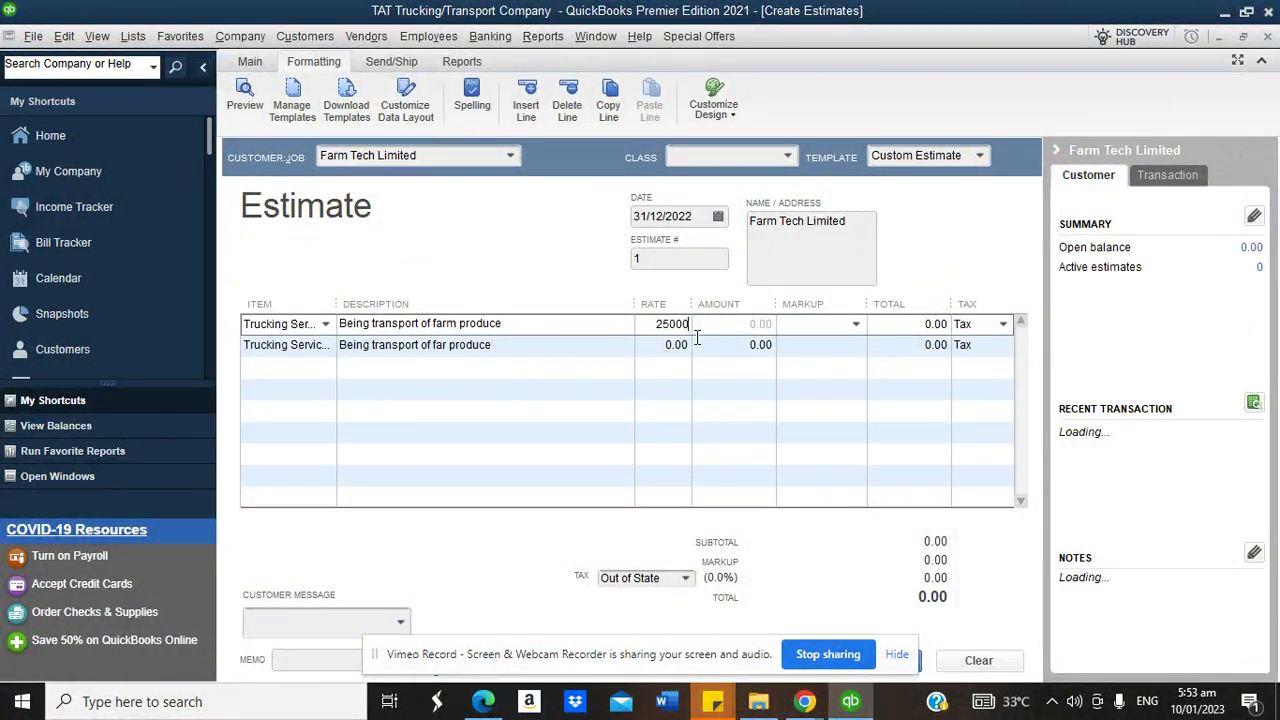
{"action": "left_click", "coordinate": [660, 344]}
{"action": "type", "text": "25,000"}
{"action": "left_click", "coordinate": [810, 356]}
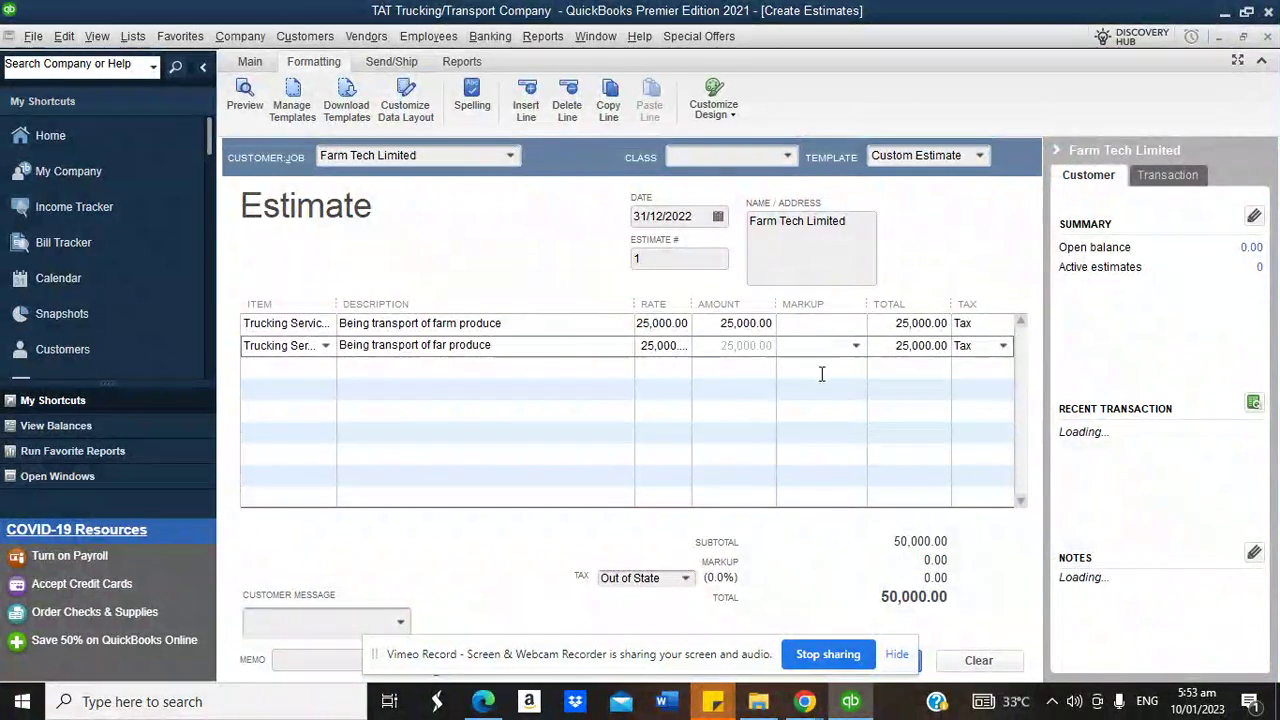
Save and close the Farm Tech Limited estimate without assigning classes to its items
{"action": "left_click_drag", "start_coordinate": [388, 672], "coordinate": [148, 680]}
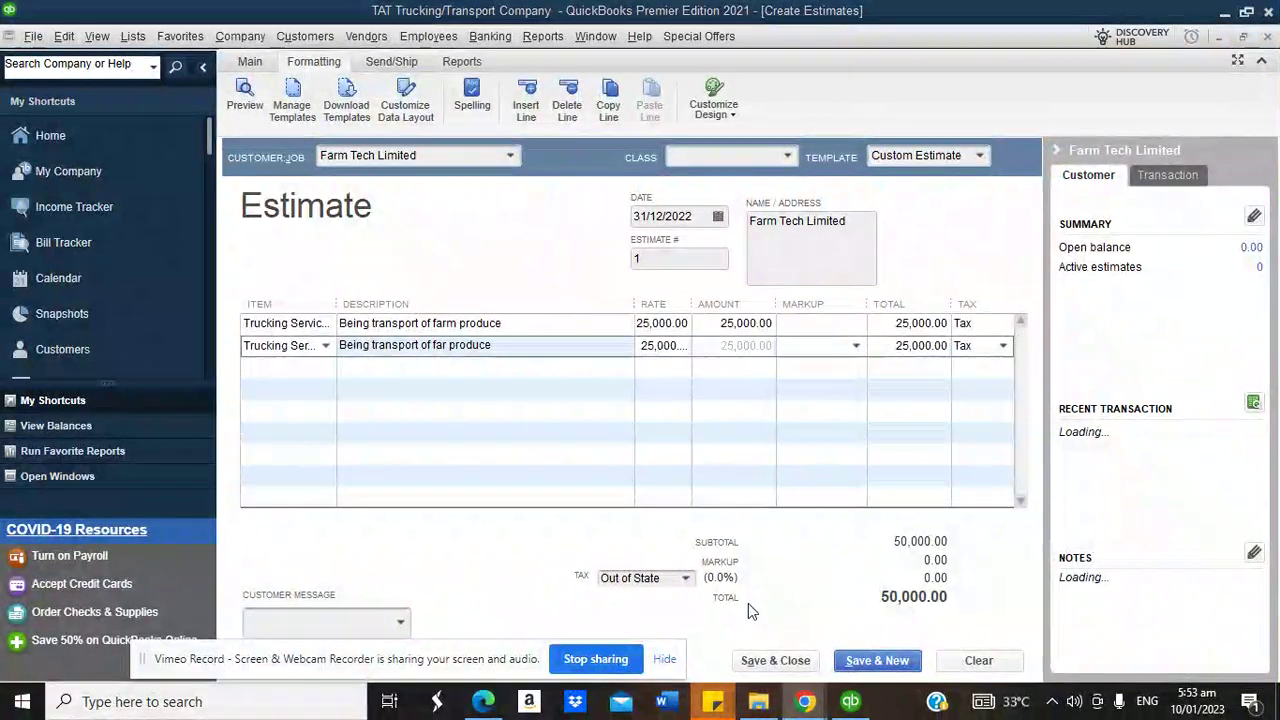
{"action": "left_click", "coordinate": [757, 664]}
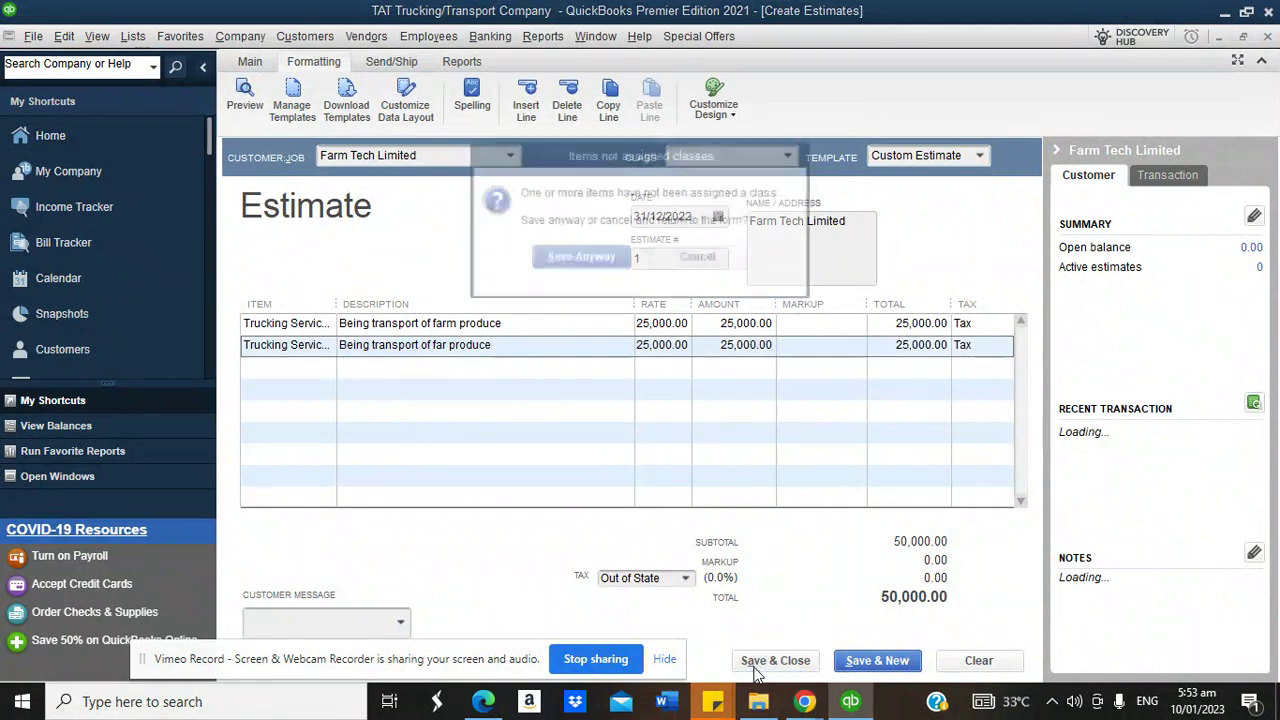
{"action": "left_click", "coordinate": [566, 258]}
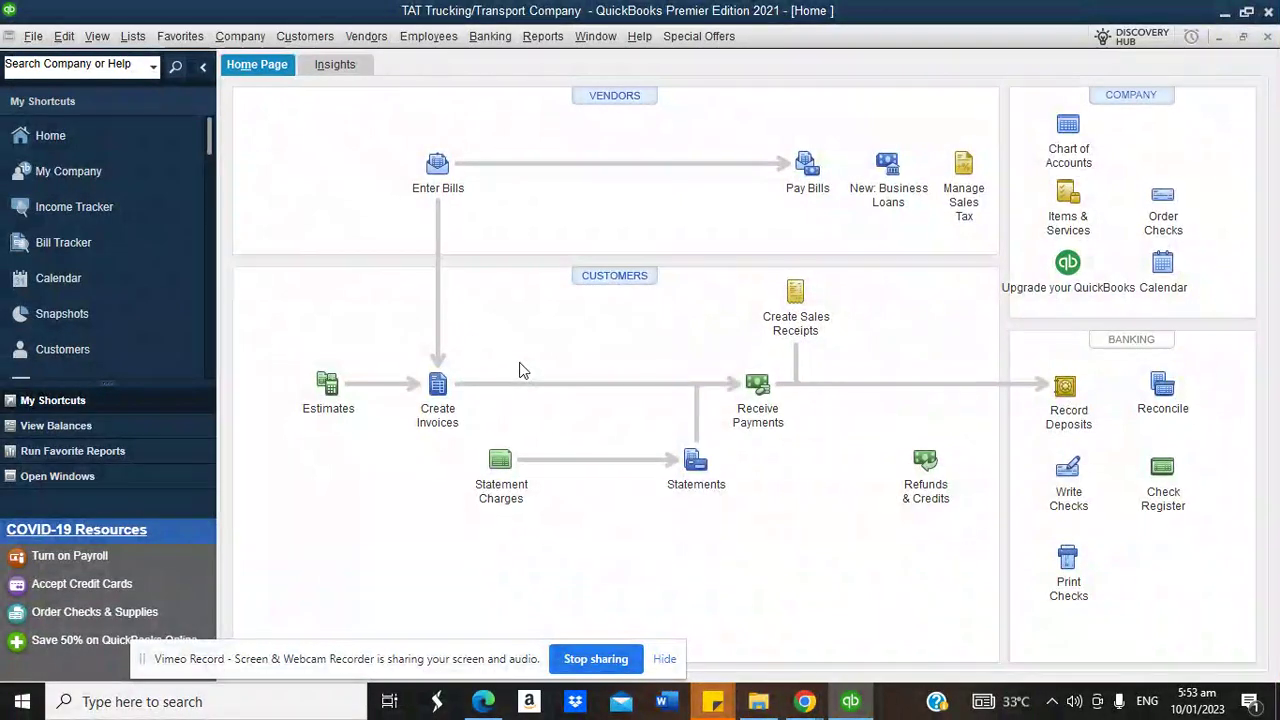
Start a new invoice for Farm Tech Limited from the home page and base it on the customer's estimate dated 31/12/2022
{"action": "left_click", "coordinate": [440, 386]}
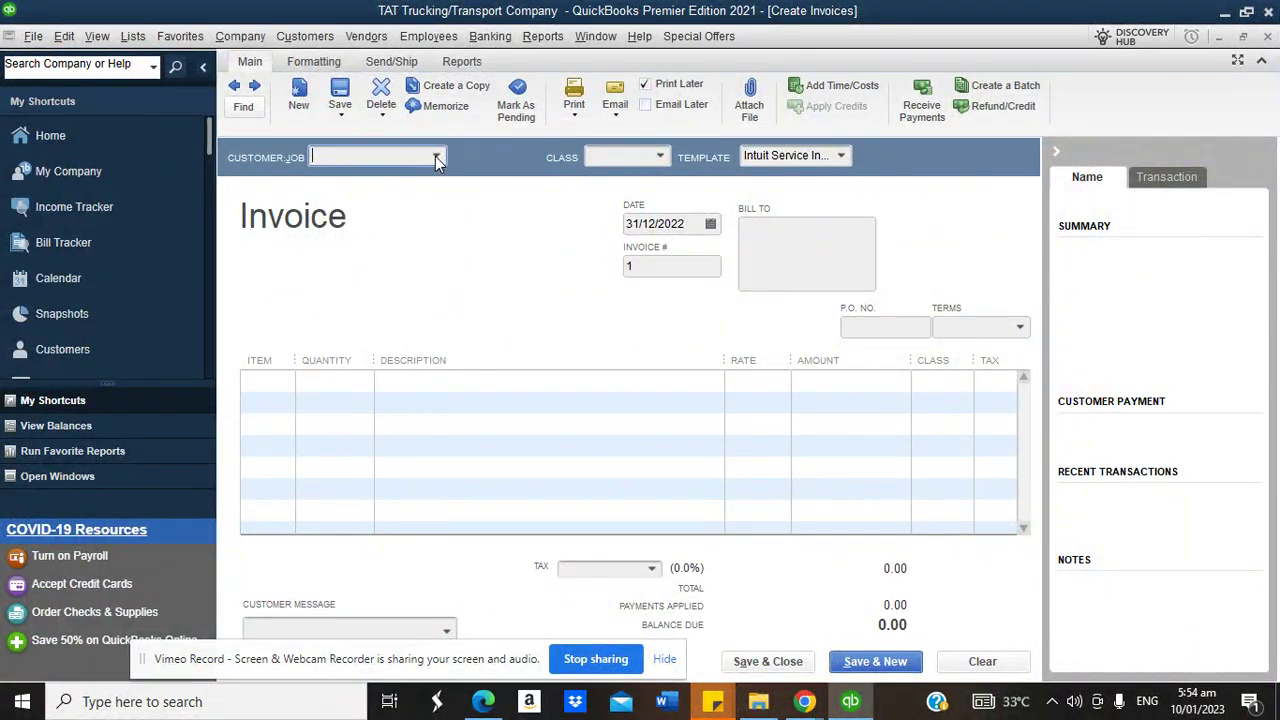
{"action": "left_click", "coordinate": [435, 158]}
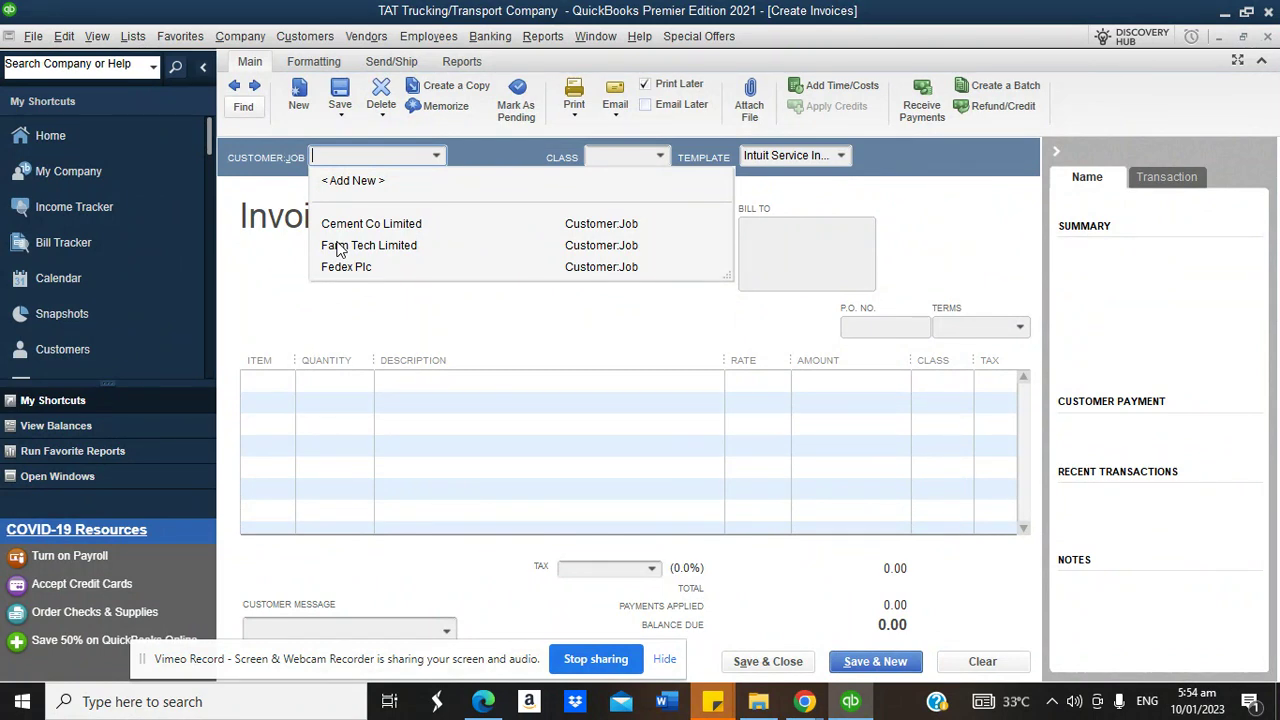
{"action": "left_click", "coordinate": [338, 249]}
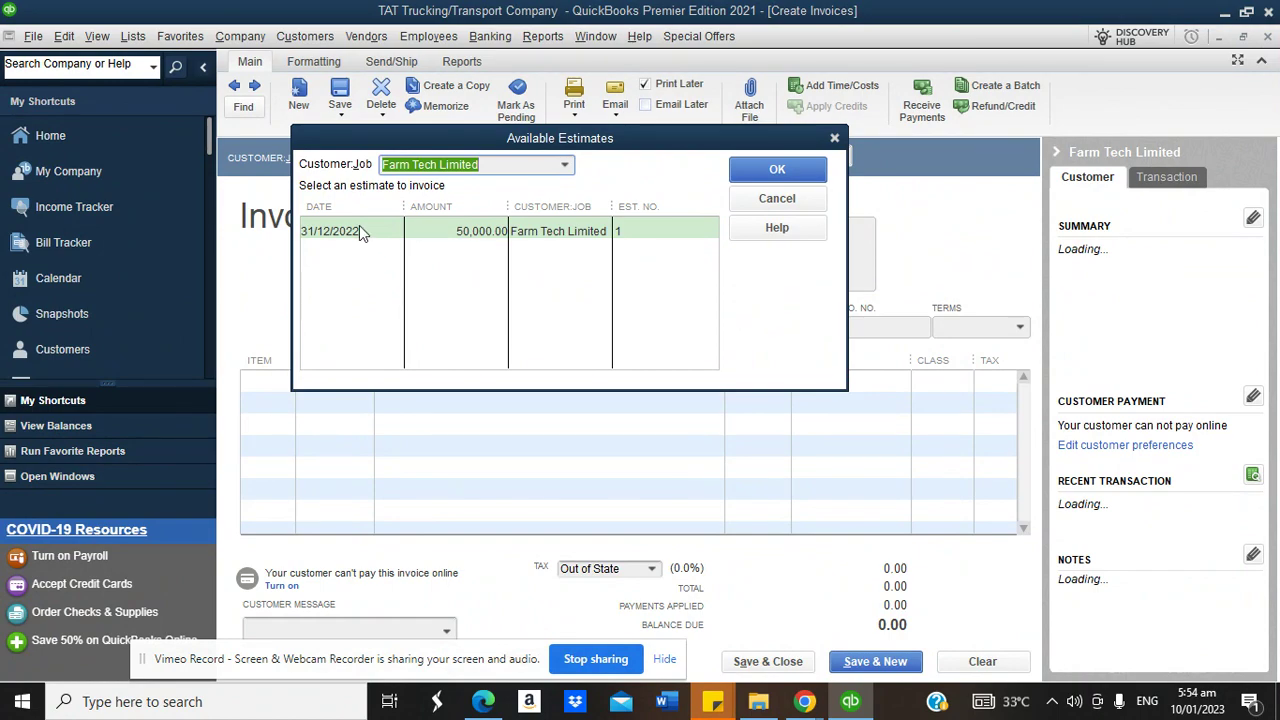
{"action": "left_click", "coordinate": [359, 226]}
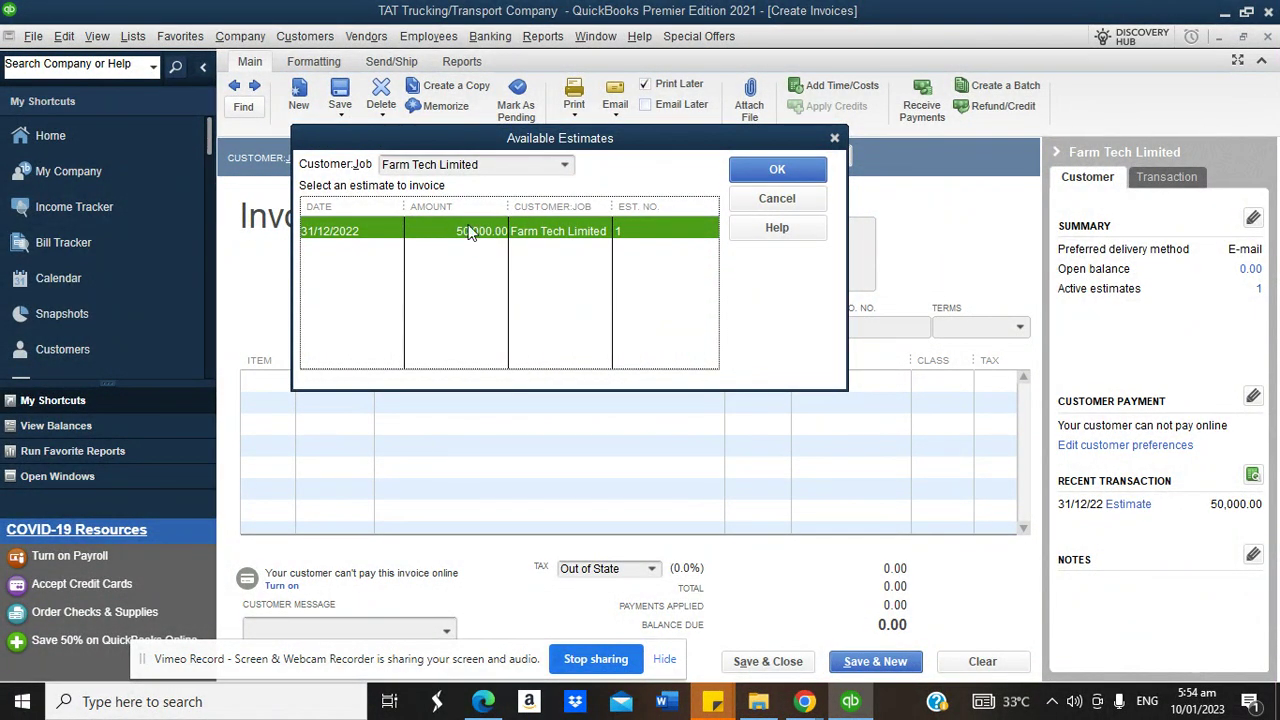
{"action": "left_click", "coordinate": [798, 170]}
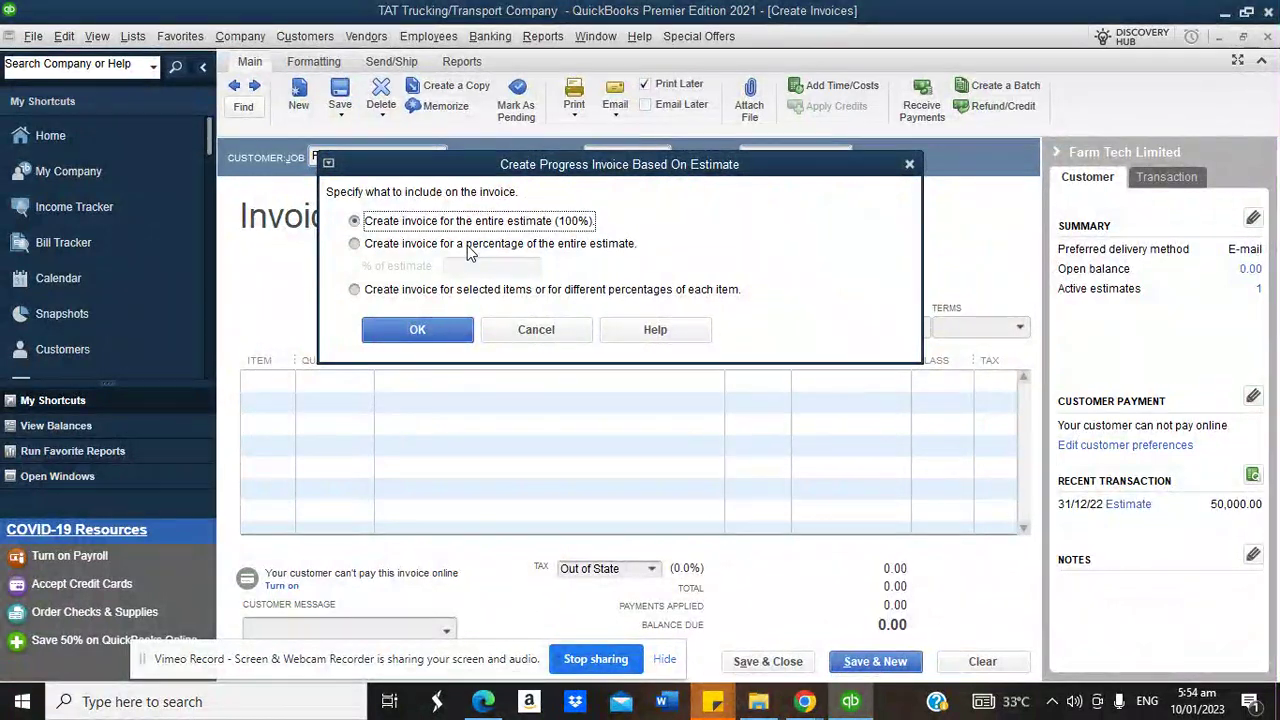
Create the progress invoice for the entire estimate (100%)
{"action": "left_click", "coordinate": [355, 244]}
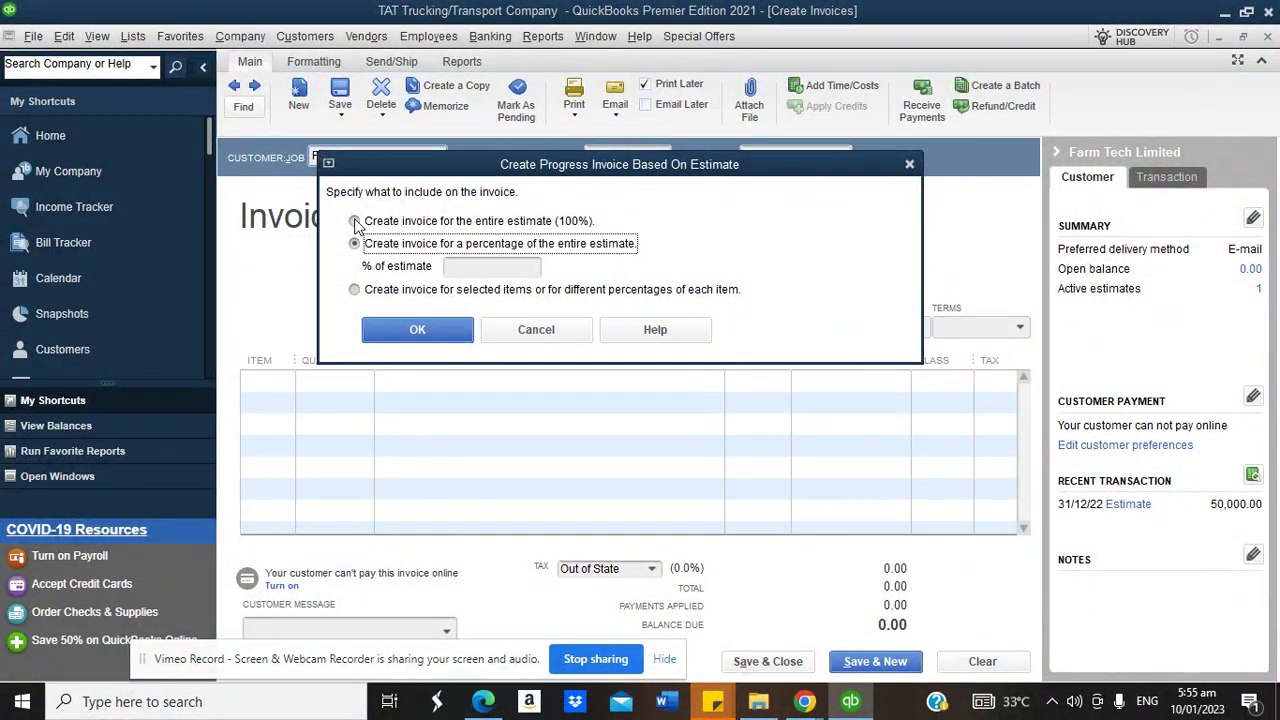
{"action": "left_click", "coordinate": [356, 222]}
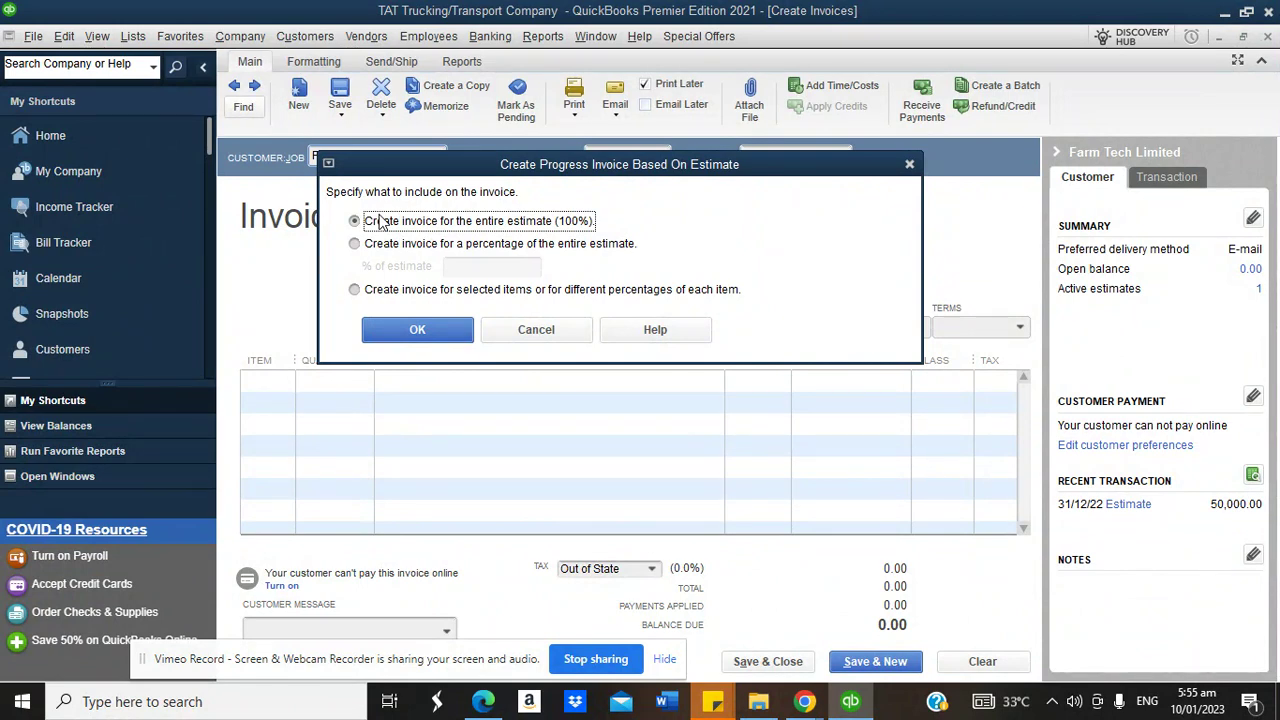
{"action": "left_click", "coordinate": [392, 330]}
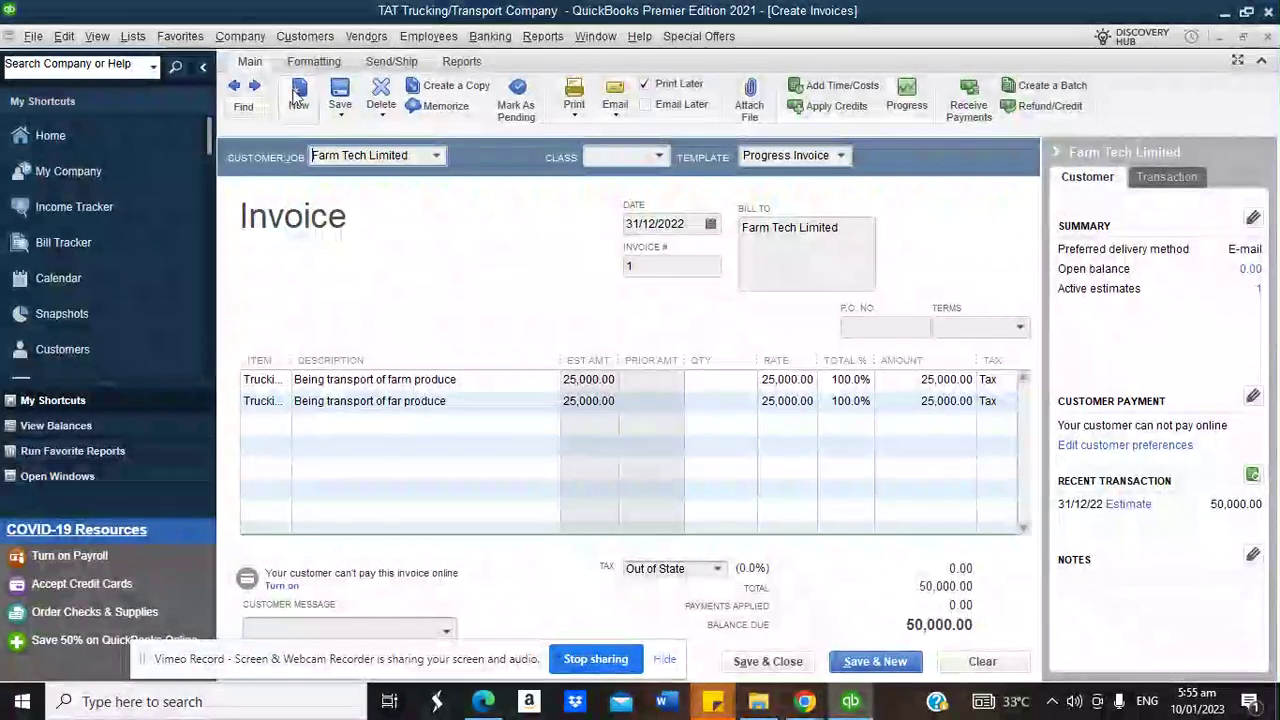
Enable the on-screen Class column in the Progress Invoice template's data layout
{"action": "left_click", "coordinate": [303, 61]}
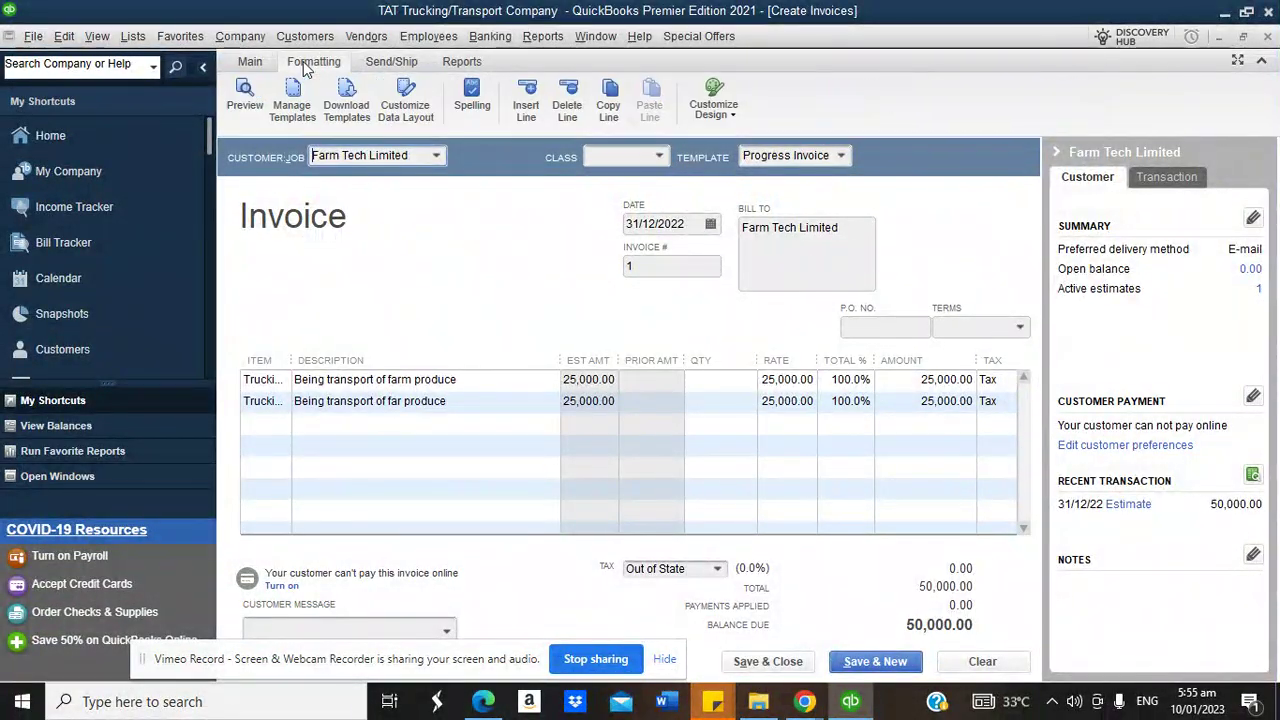
{"action": "left_click", "coordinate": [406, 100]}
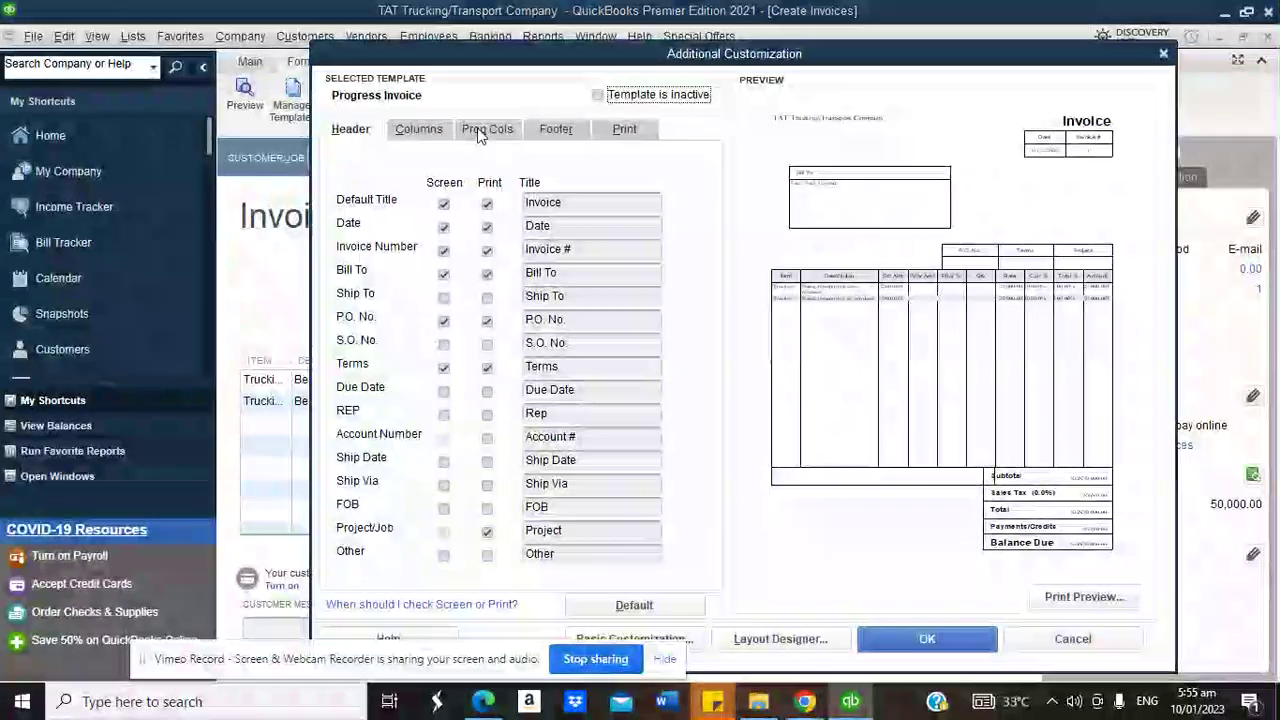
{"action": "left_click", "coordinate": [427, 133]}
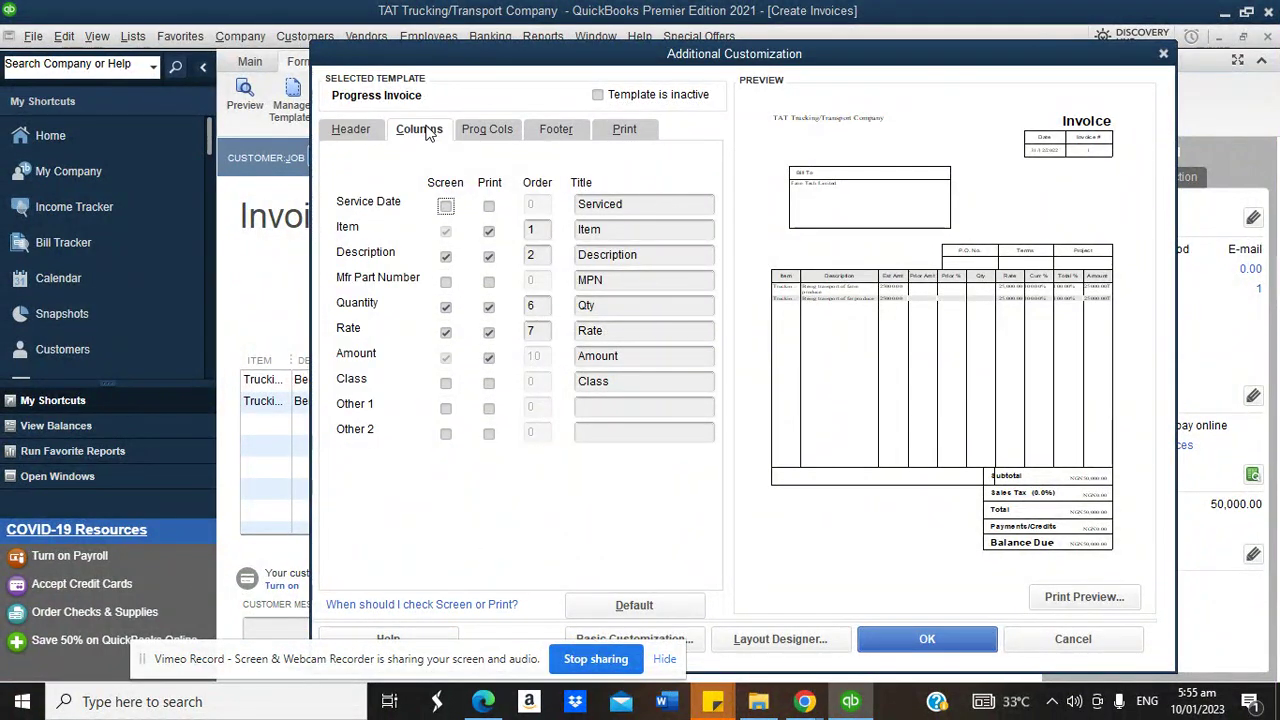
{"action": "left_click", "coordinate": [445, 383]}
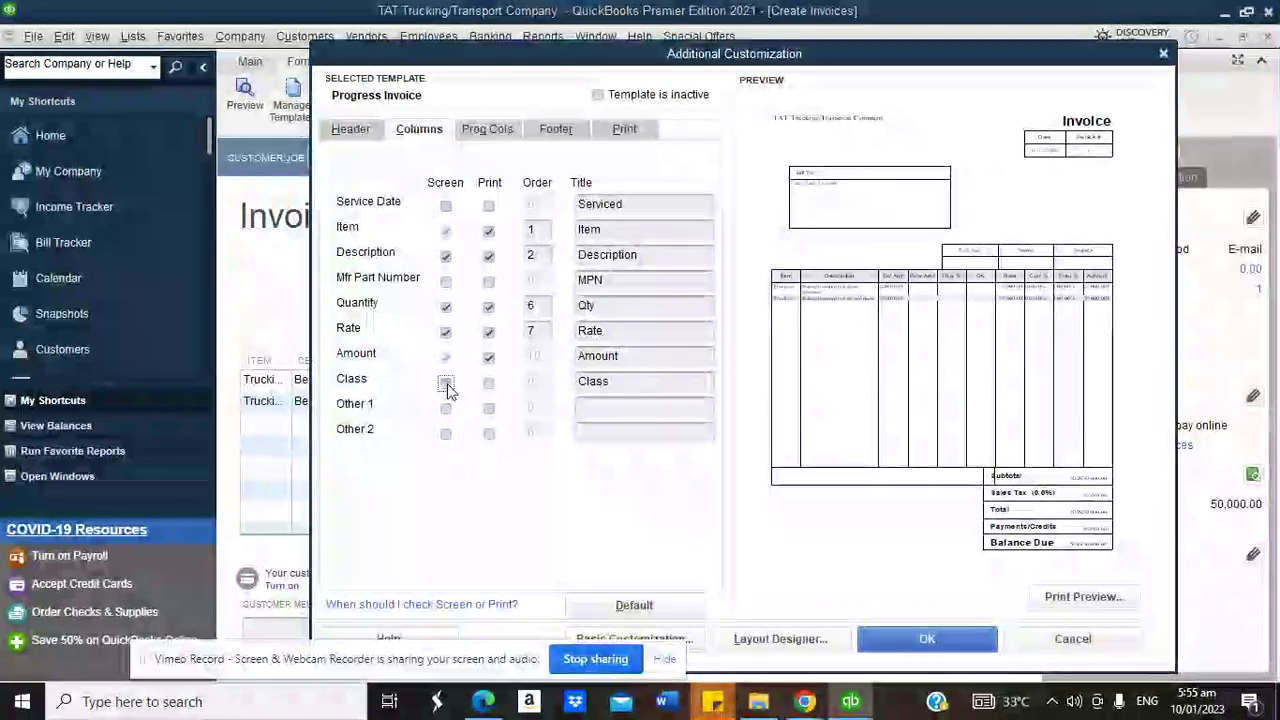
{"action": "left_click", "coordinate": [714, 320]}
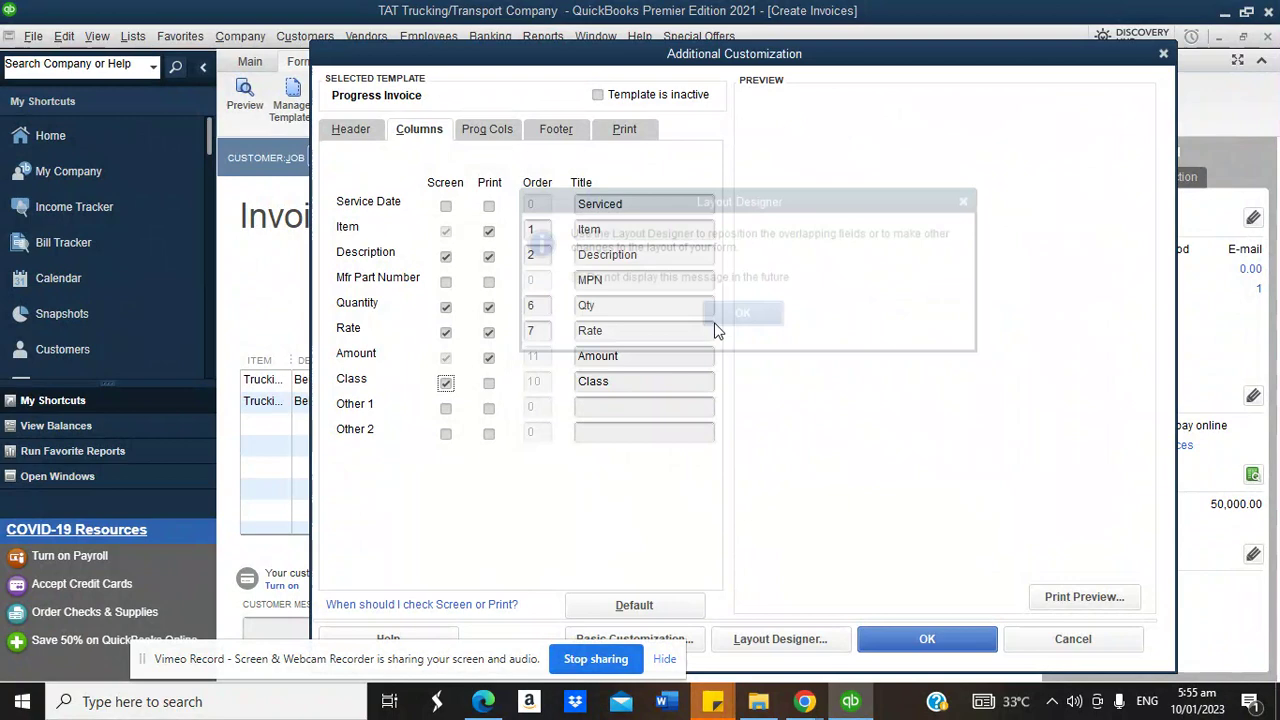
Include the Class column on printed Progress Invoices and accept the template customization
{"action": "left_click", "coordinate": [489, 383]}
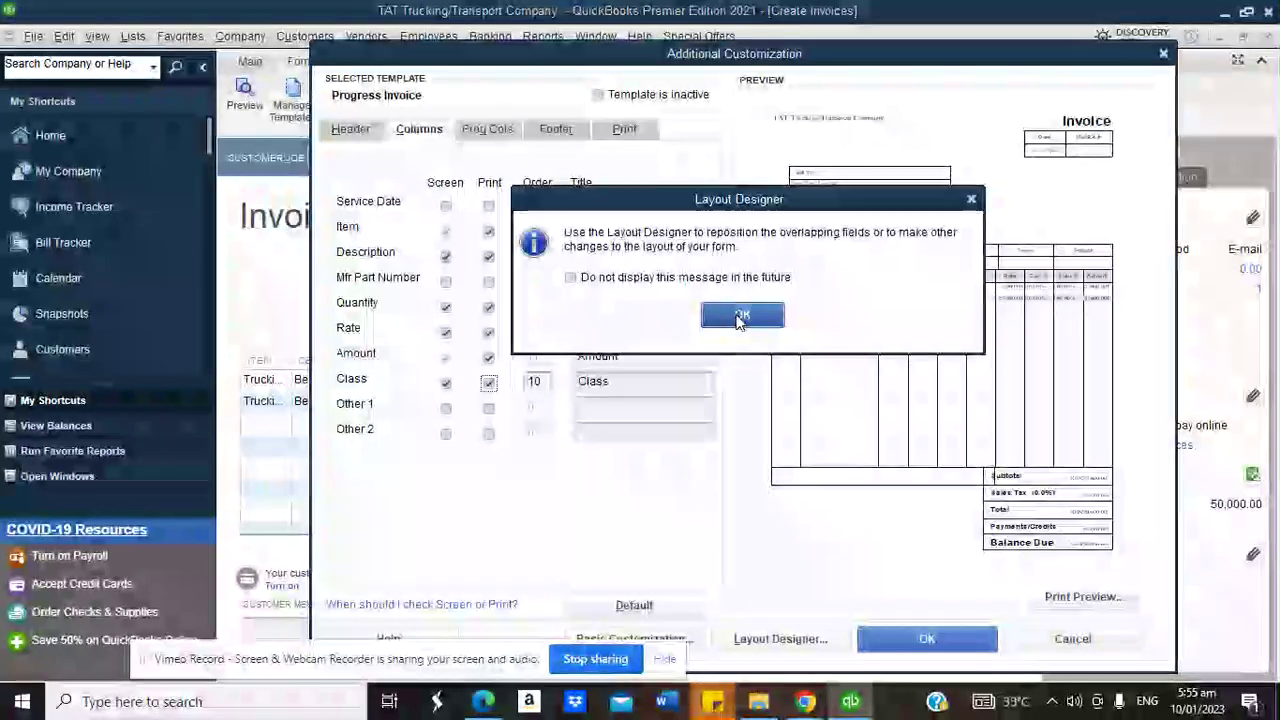
{"action": "left_click", "coordinate": [735, 317]}
{"action": "left_click", "coordinate": [910, 643]}
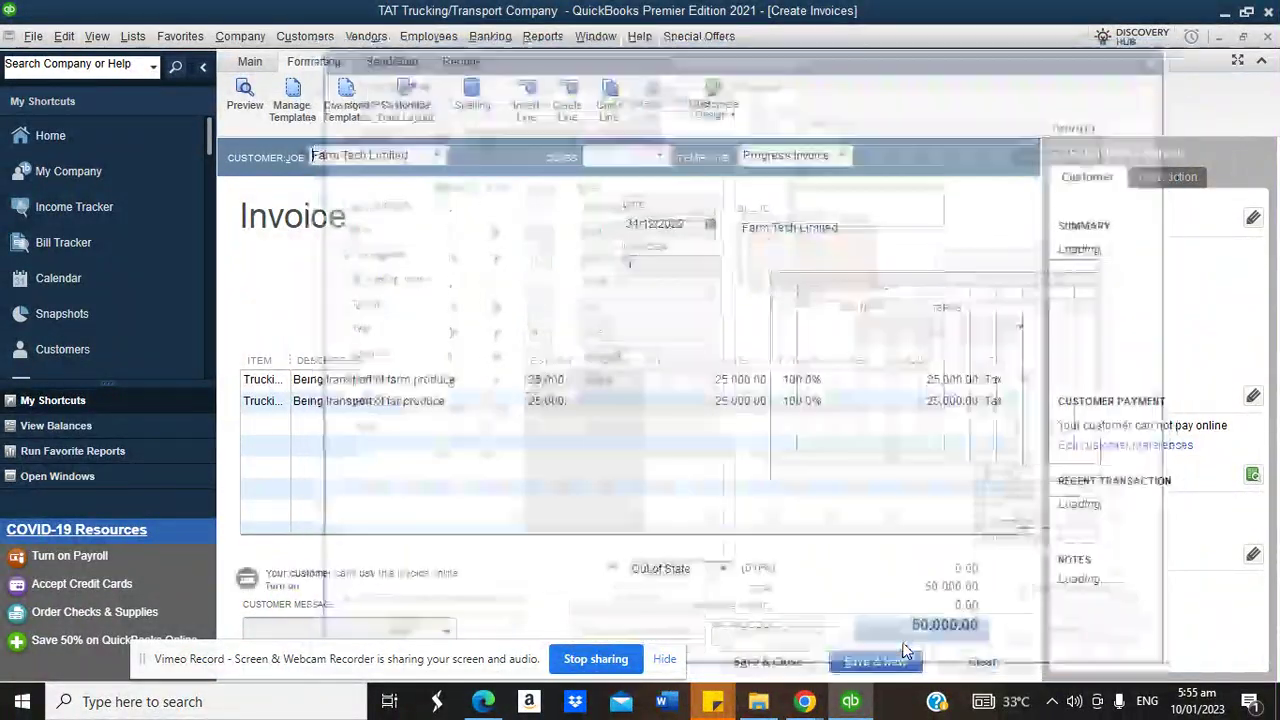
Assign the class Toyota Hilux Truck 101 to the first invoice line and Toyota Hilux Truck 102 to the second
{"action": "left_click", "coordinate": [838, 381]}
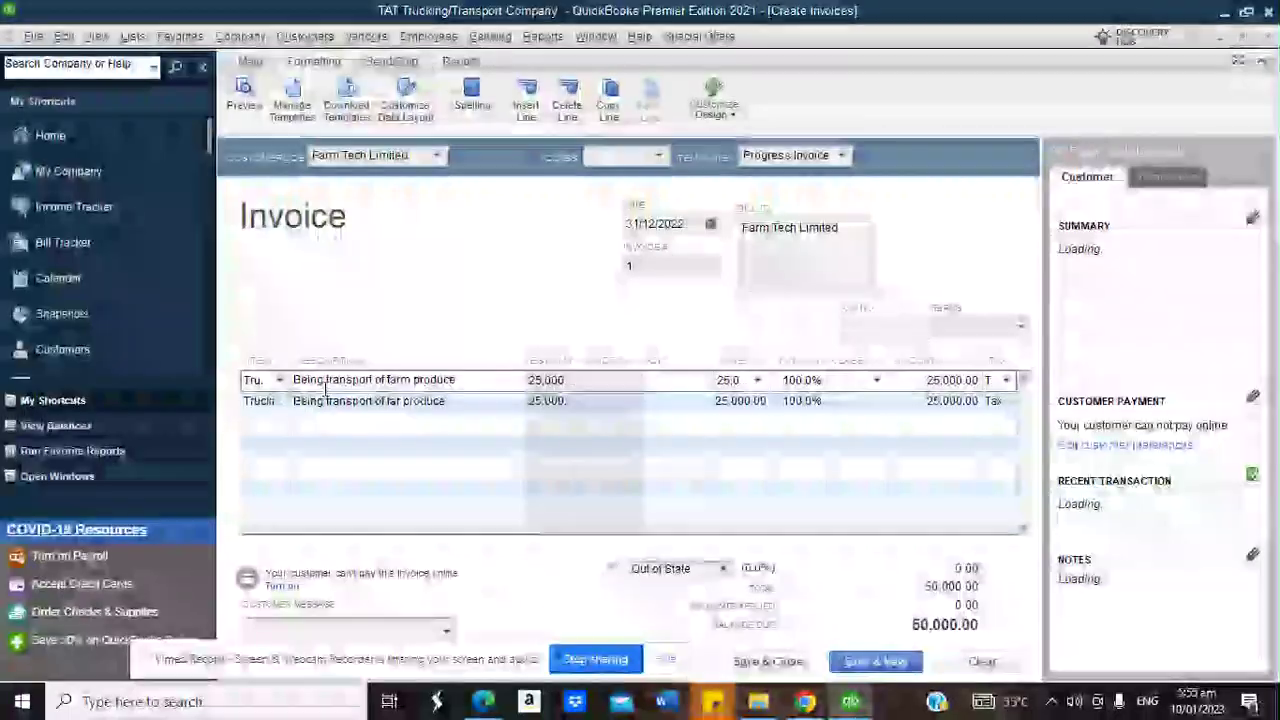
{"action": "left_click", "coordinate": [876, 380]}
{"action": "left_click", "coordinate": [884, 471]}
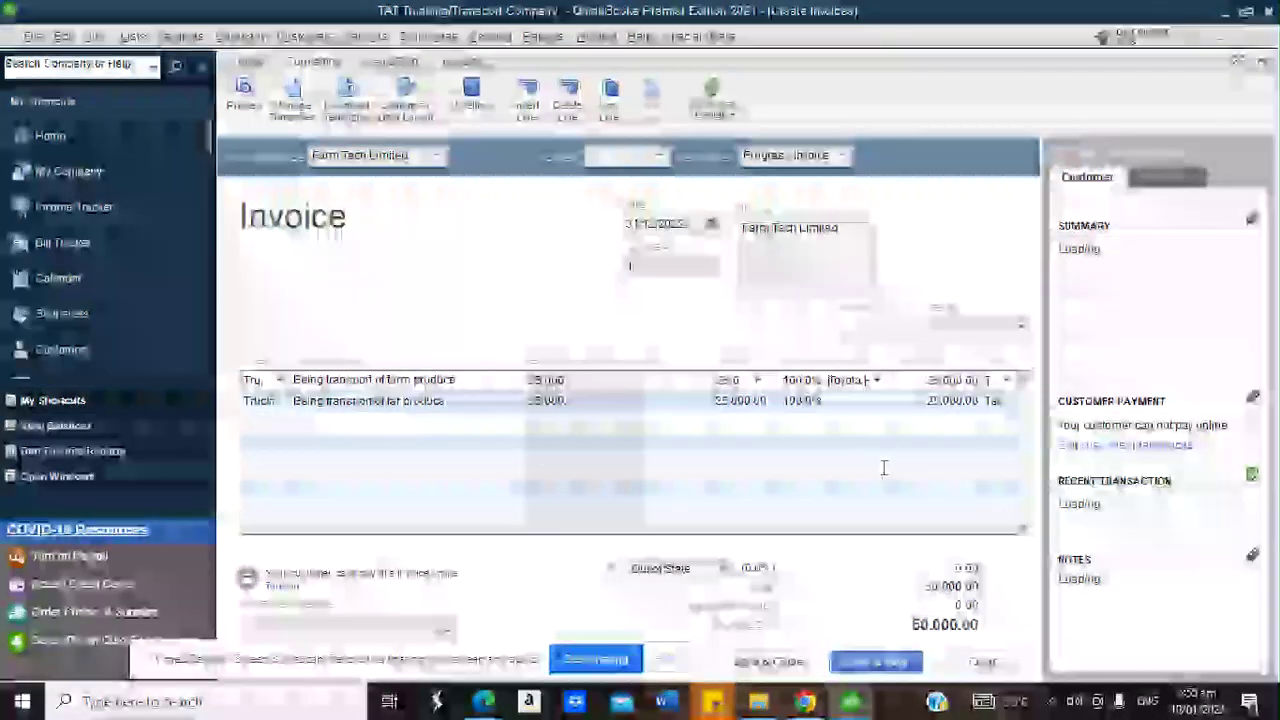
{"action": "left_click", "coordinate": [876, 402]}
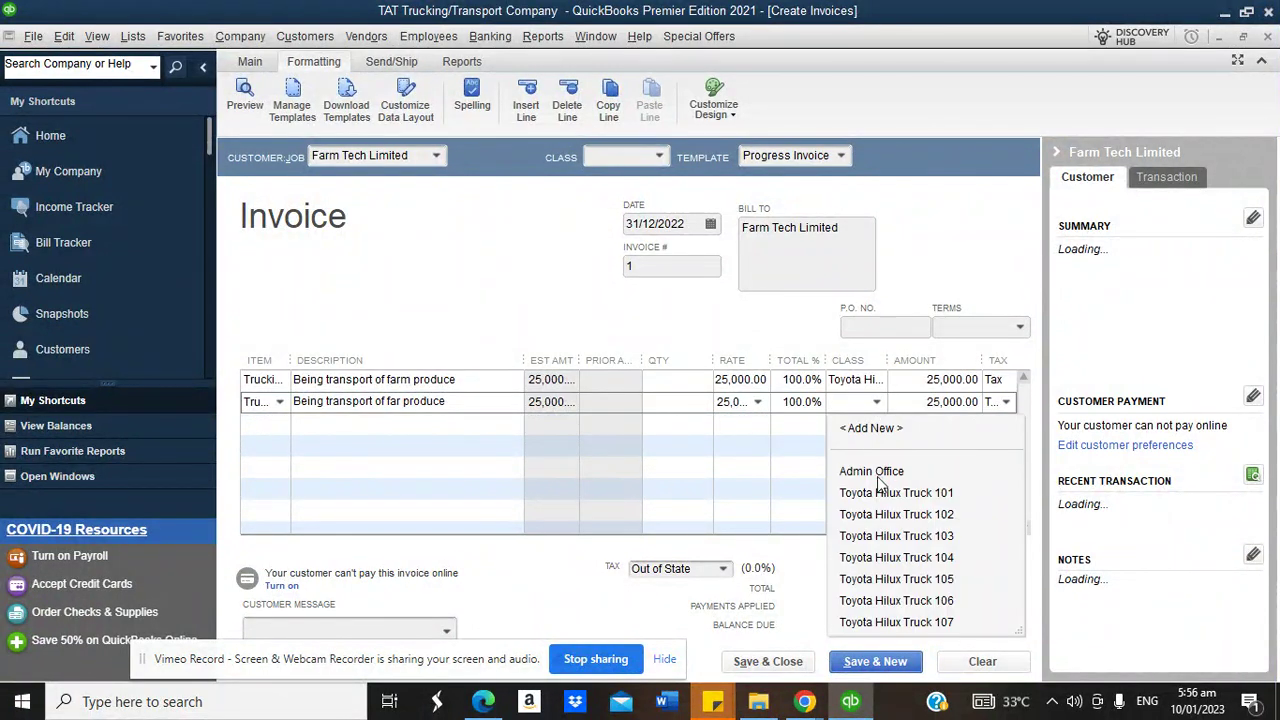
{"action": "left_click", "coordinate": [880, 515]}
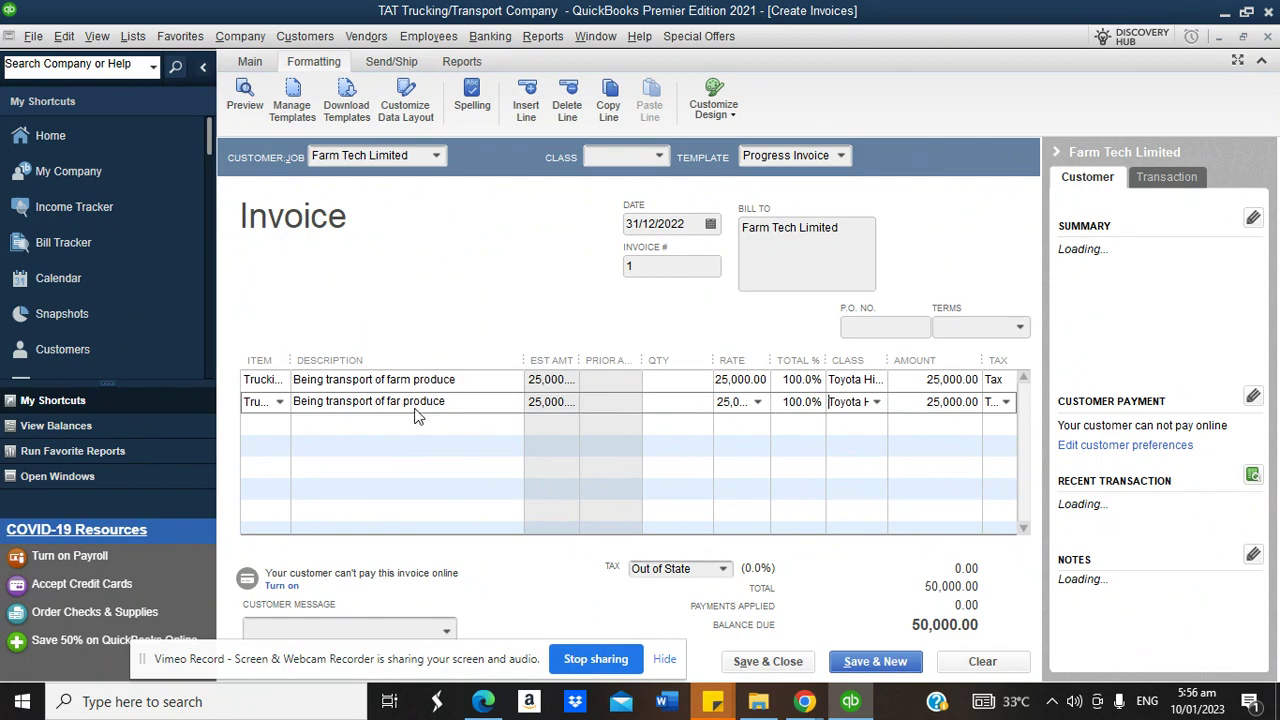
Add a third invoice line for Trucking Services with the description "baing tranport of farm produce"
{"action": "left_click", "coordinate": [282, 424]}
{"action": "left_click", "coordinate": [281, 424]}
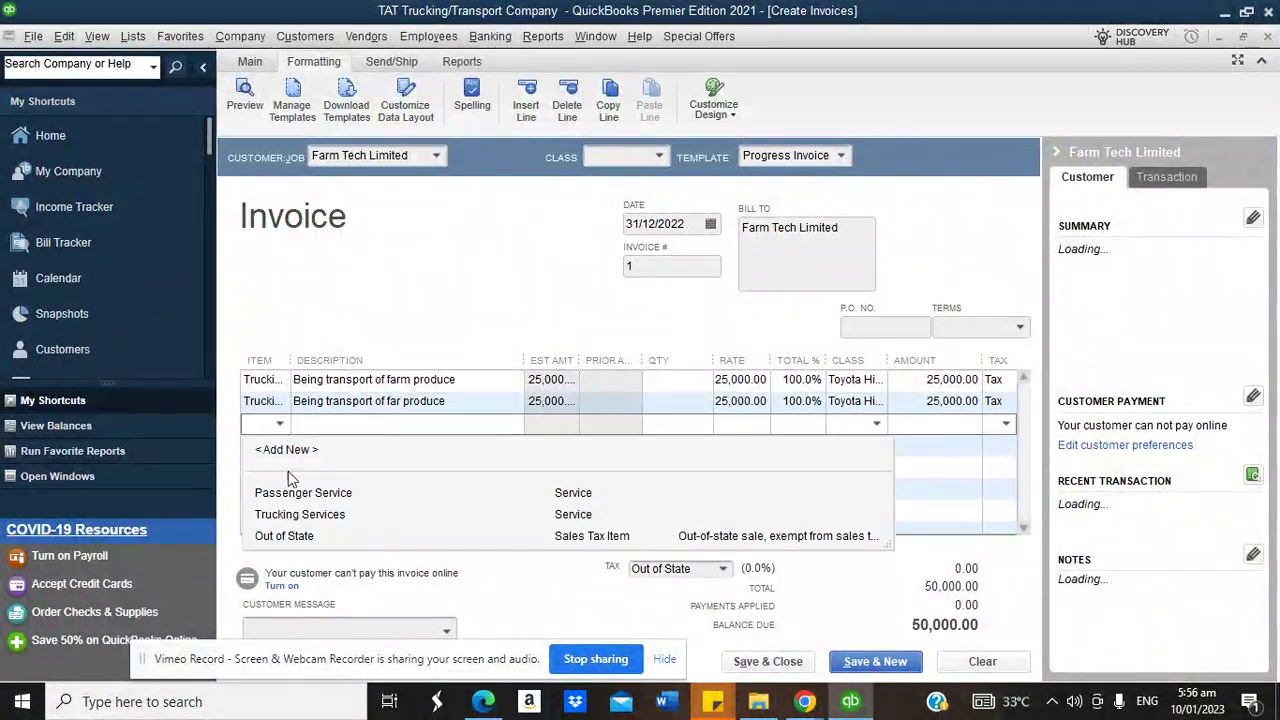
{"action": "left_click", "coordinate": [291, 513]}
{"action": "left_click", "coordinate": [342, 428]}
{"action": "type", "text": "baing "}
{"action": "type", "text": "t"}
{"action": "type", "text": "a"}
{"action": "type", "text": "anport of"}
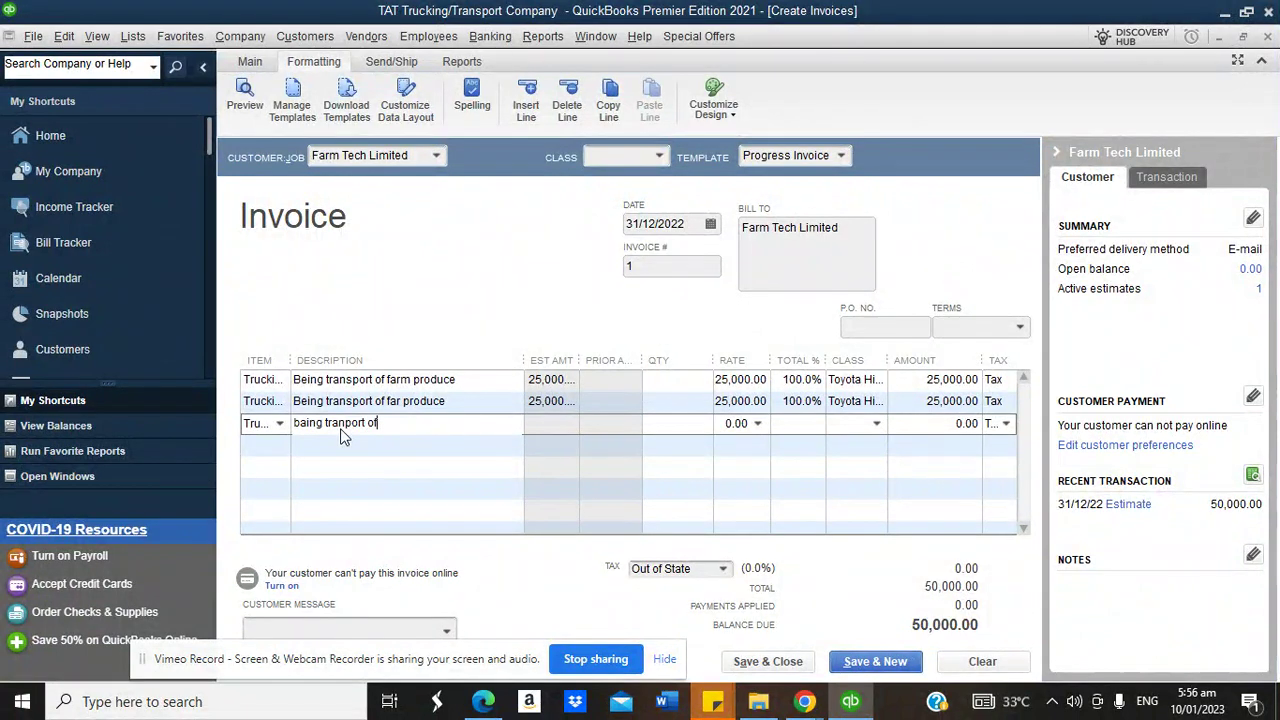
{"action": "type", "text": " farm produce"}
Correct the second line's description to "Being transport of farm produce"
{"action": "left_click", "coordinate": [402, 401]}
{"action": "left_click", "coordinate": [402, 401]}
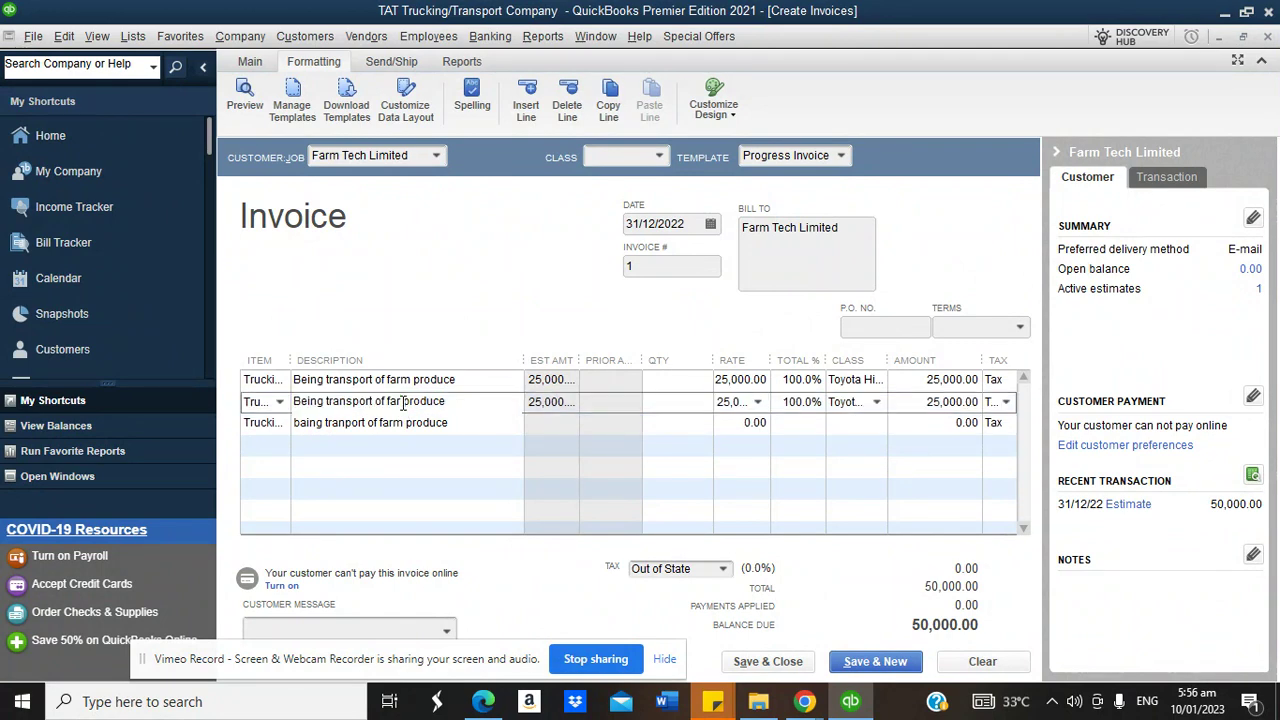
{"action": "type", "text": "m"}
{"action": "left_click", "coordinate": [467, 381]}
{"action": "left_click", "coordinate": [469, 388]}
{"action": "left_click", "coordinate": [469, 401]}
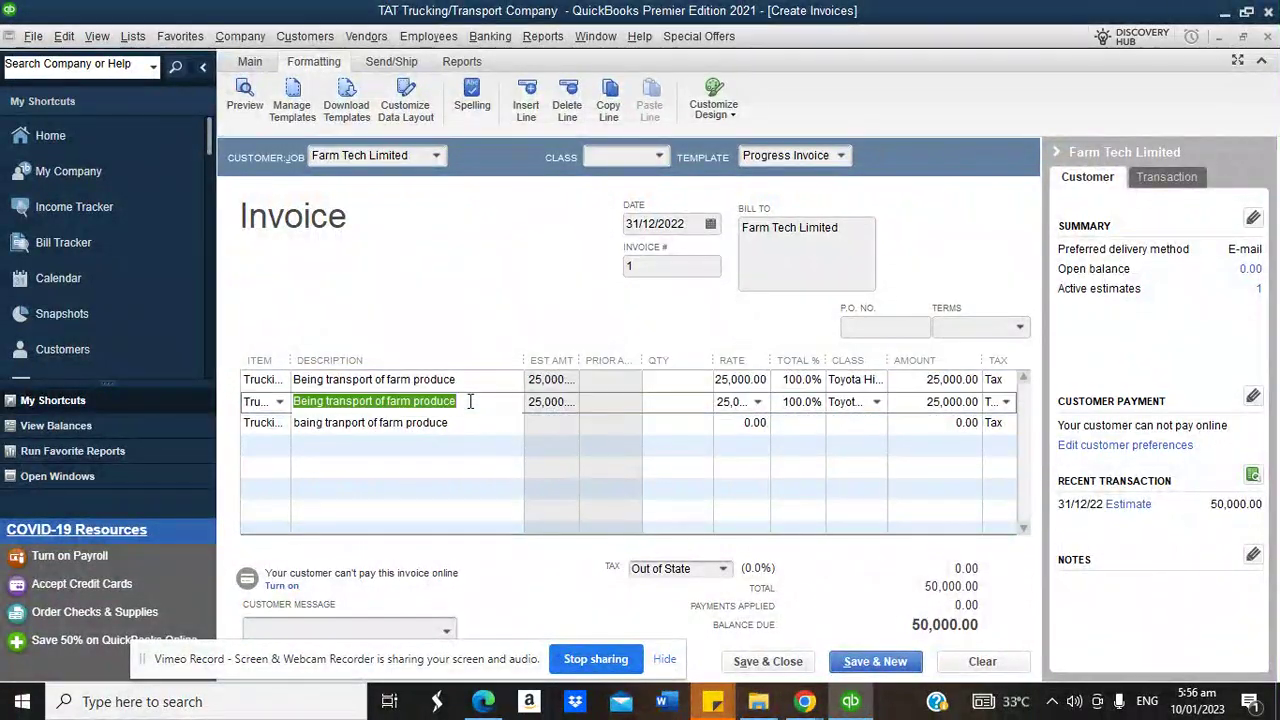
Set the third invoice line's rate to 25000 and its class to Toyota Hilux Truck 103
{"action": "left_click", "coordinate": [471, 422]}
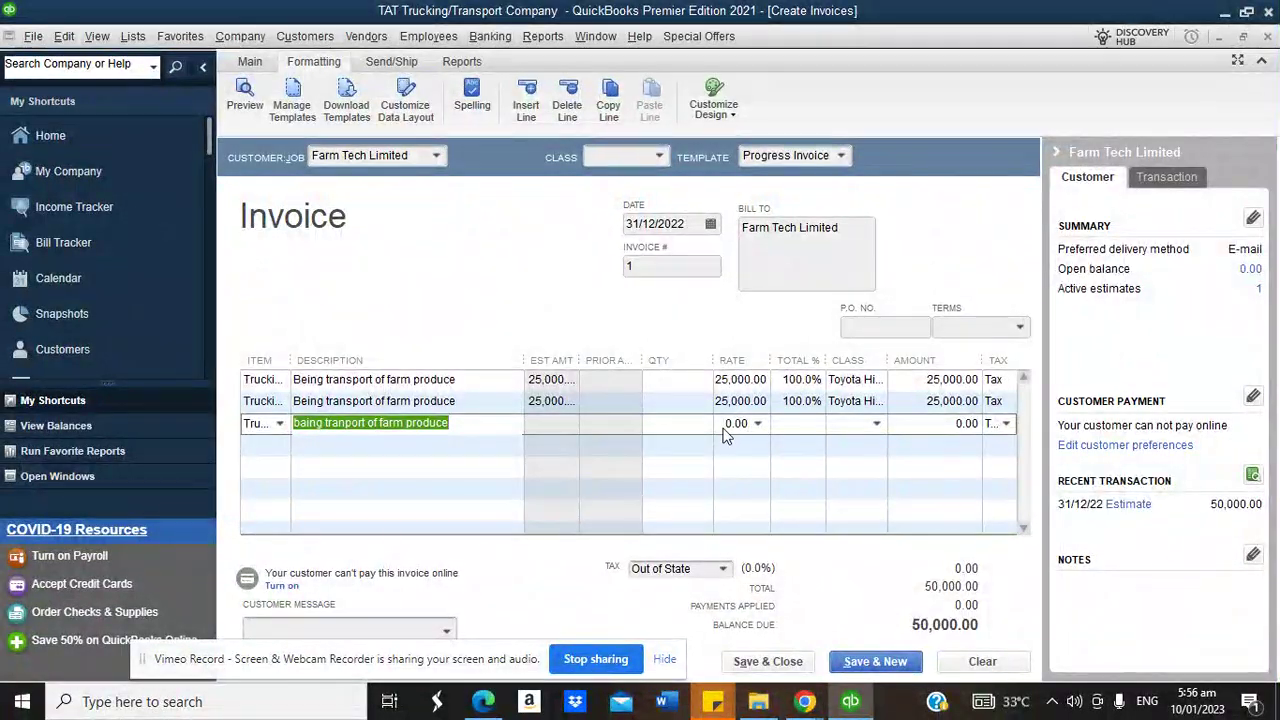
{"action": "left_click", "coordinate": [726, 432]}
{"action": "type", "text": "25000"}
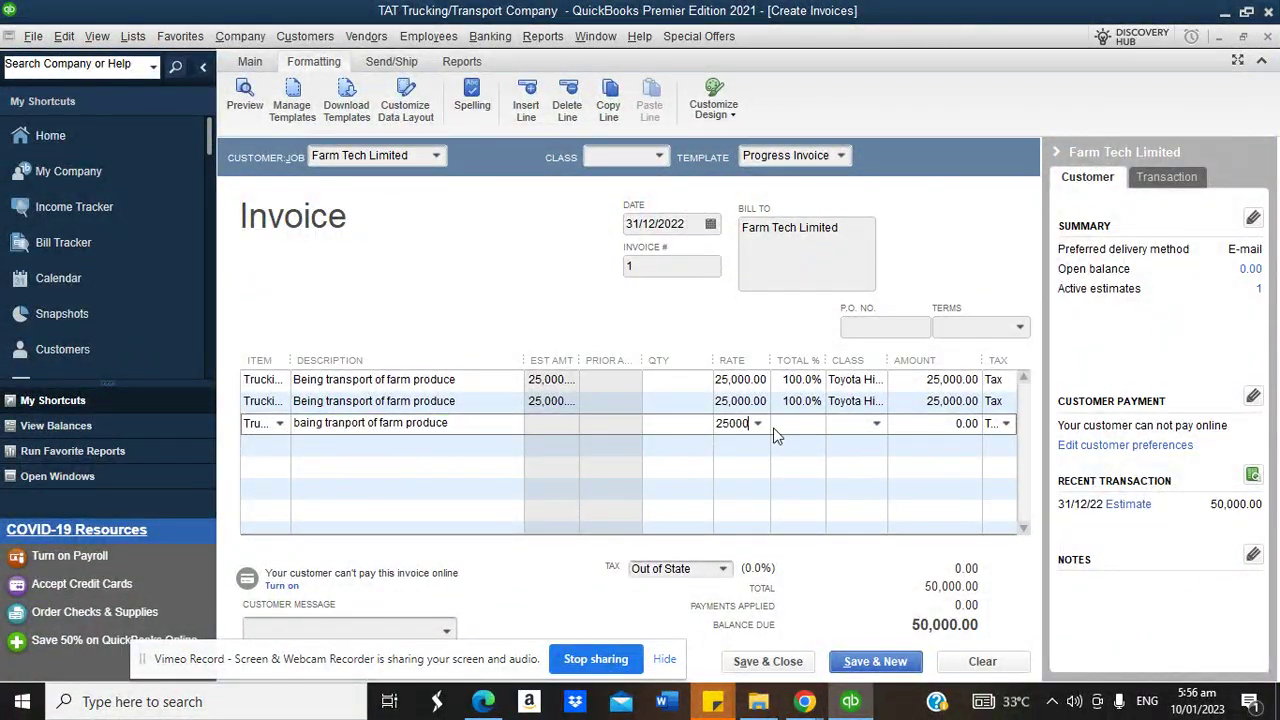
{"action": "left_click", "coordinate": [877, 428]}
{"action": "key", "text": "Return"}
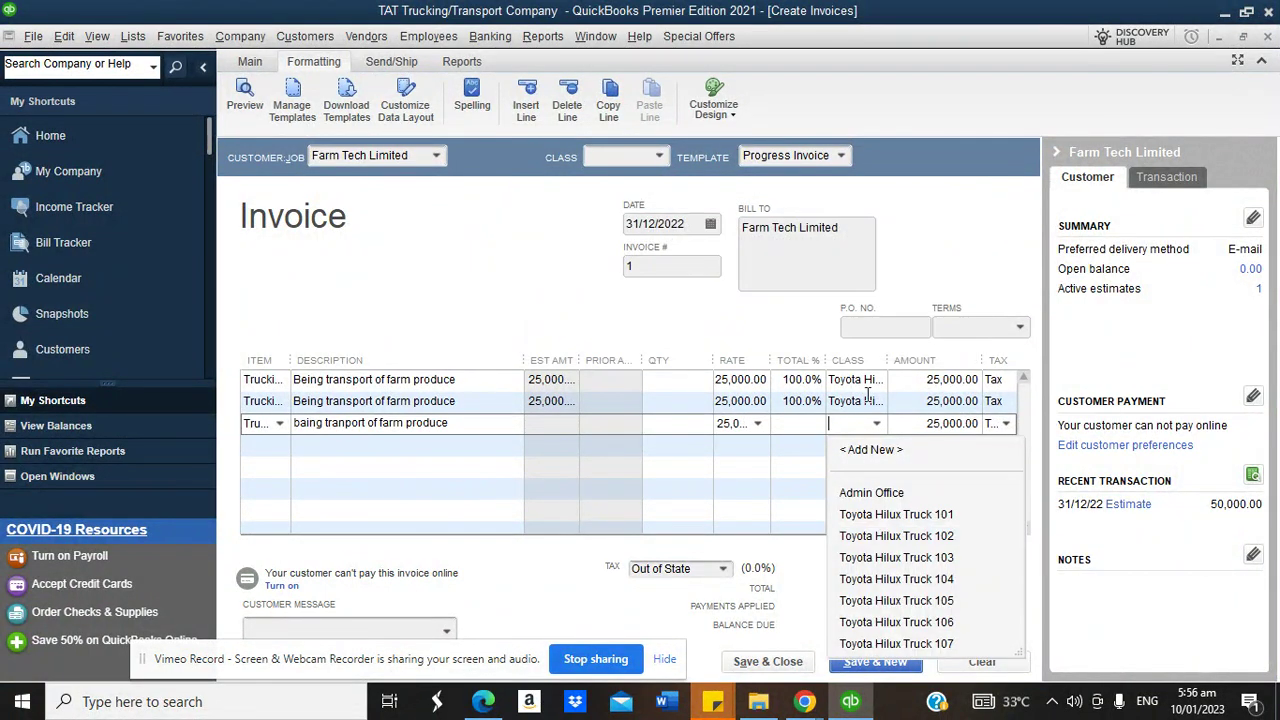
{"action": "left_click", "coordinate": [896, 560]}
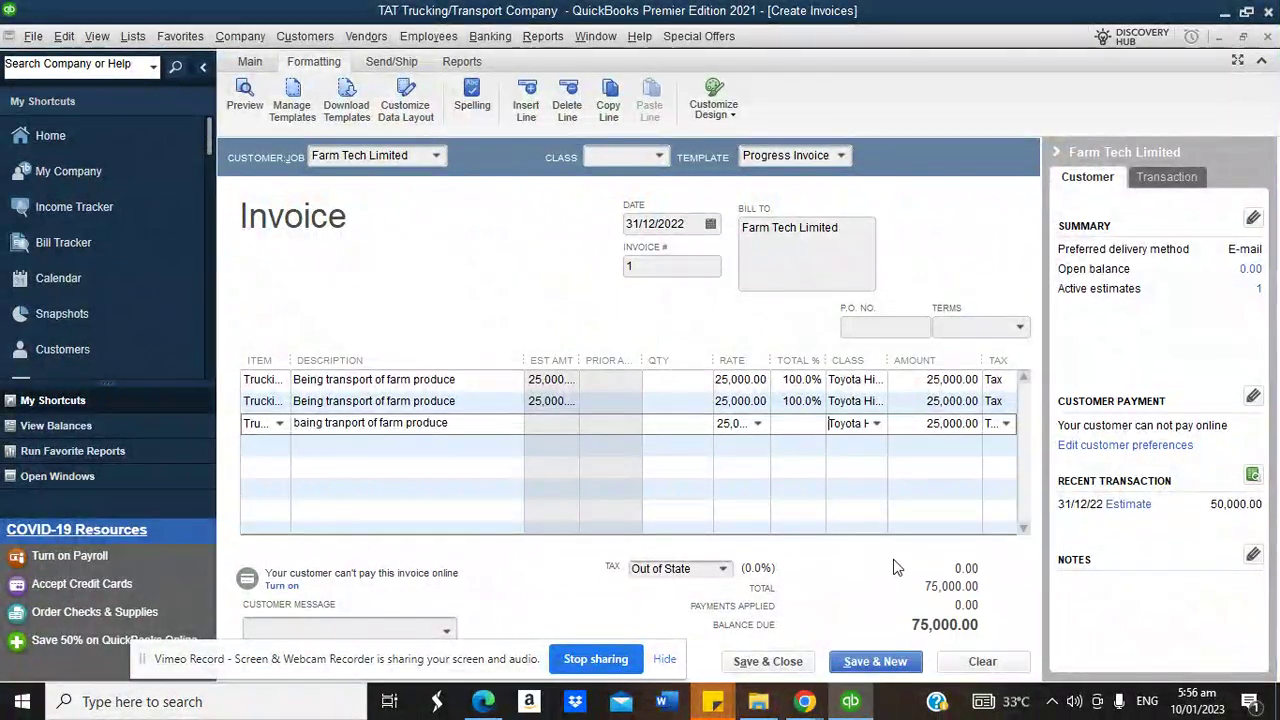
Set the invoice's payment terms to Net 30
{"action": "left_click", "coordinate": [1020, 330]}
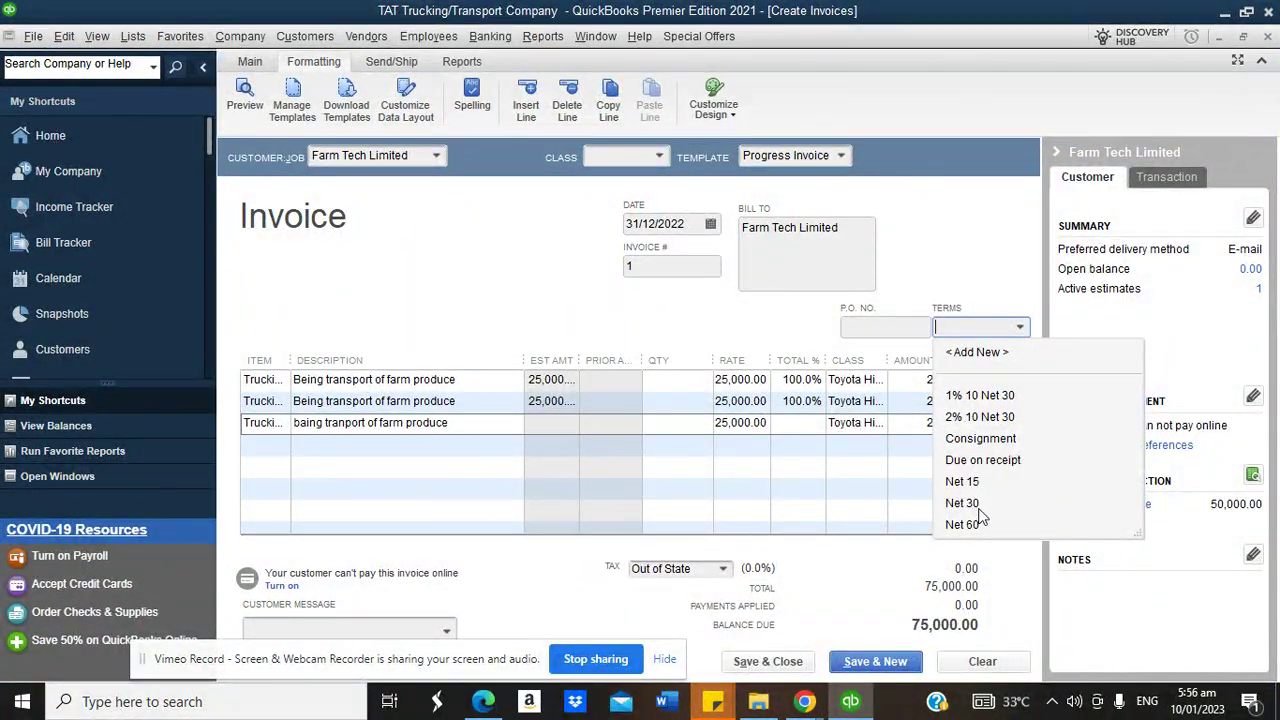
{"action": "left_click", "coordinate": [963, 504]}
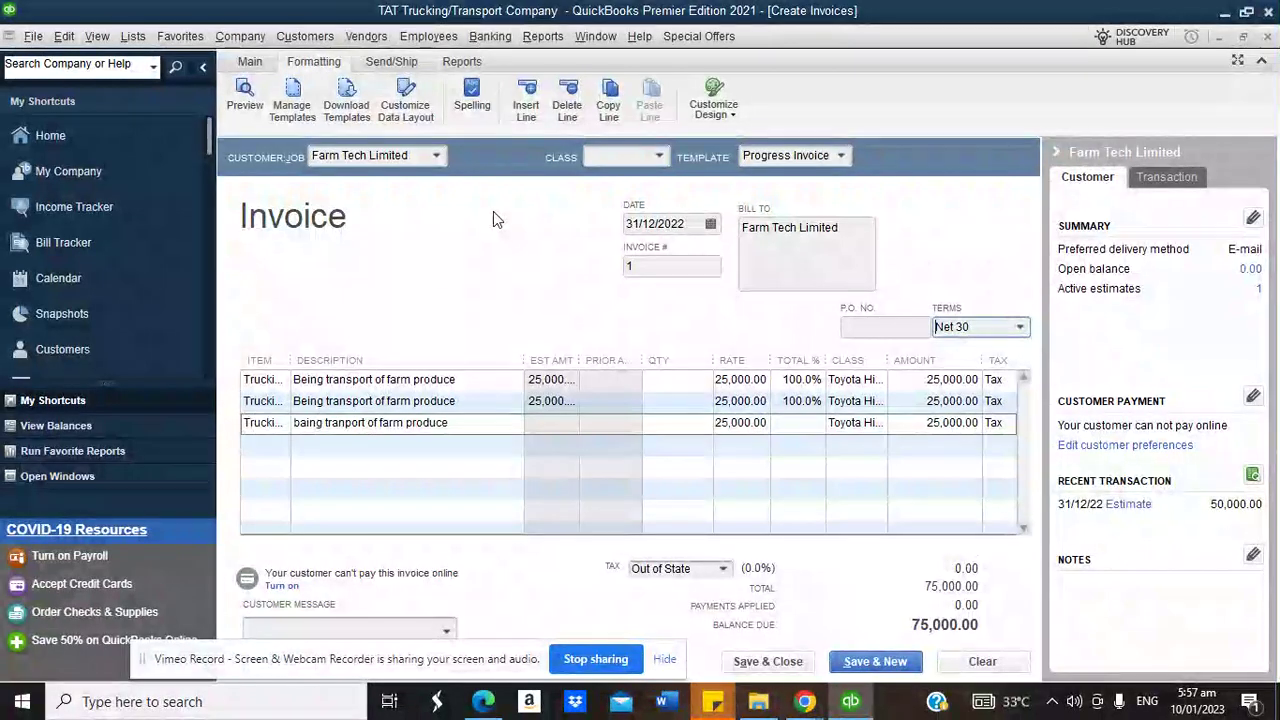
{"action": "left_click", "coordinate": [543, 36]}
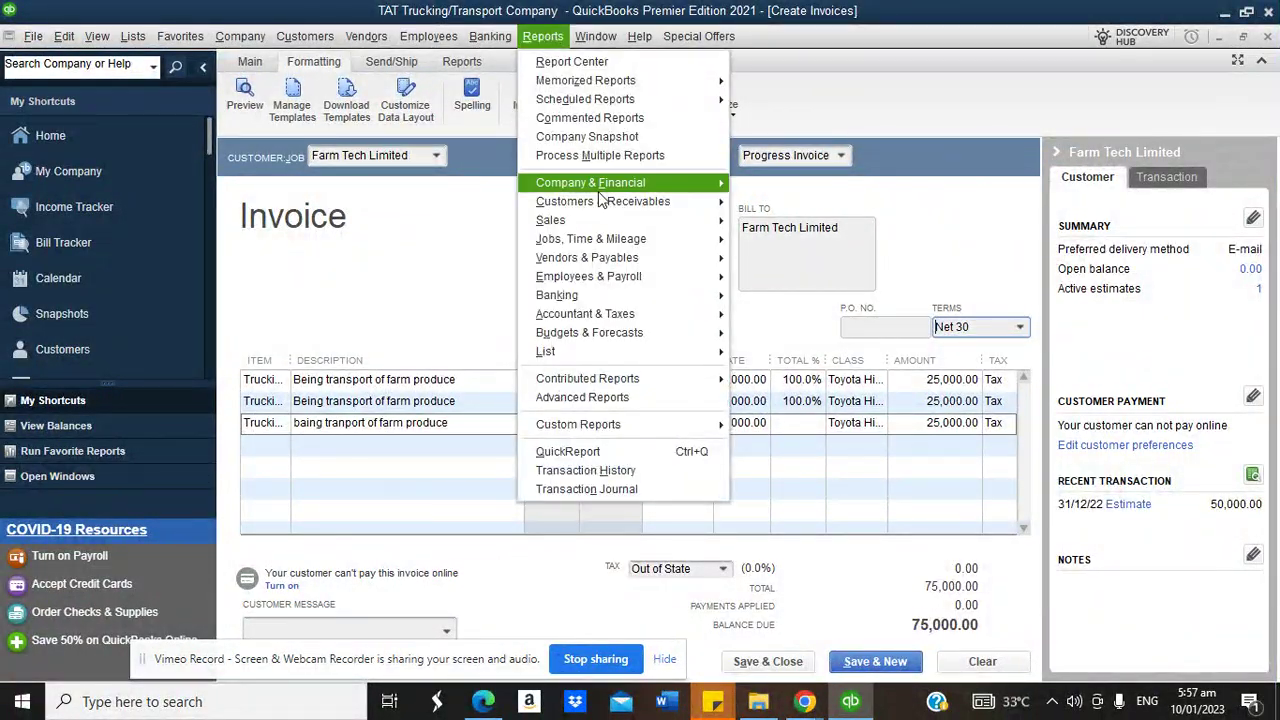
{"action": "mouse_move", "coordinate": [599, 201]}
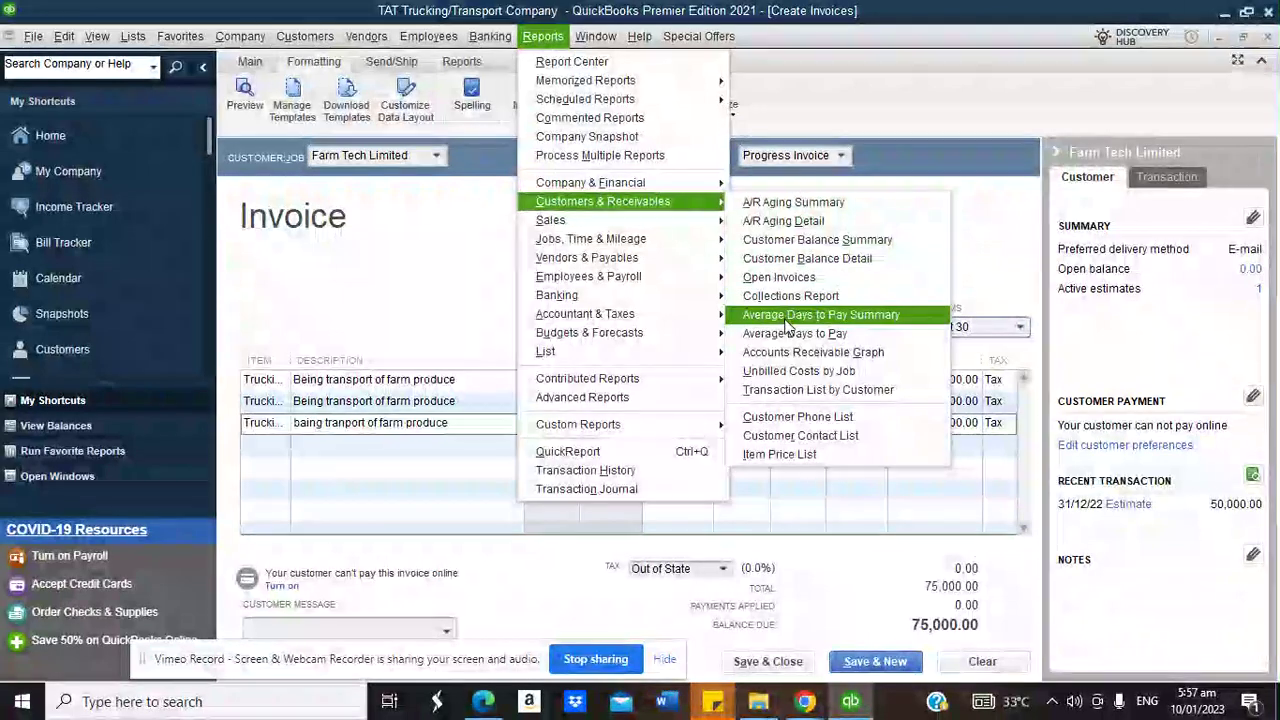
{"action": "left_click", "coordinate": [458, 268]}
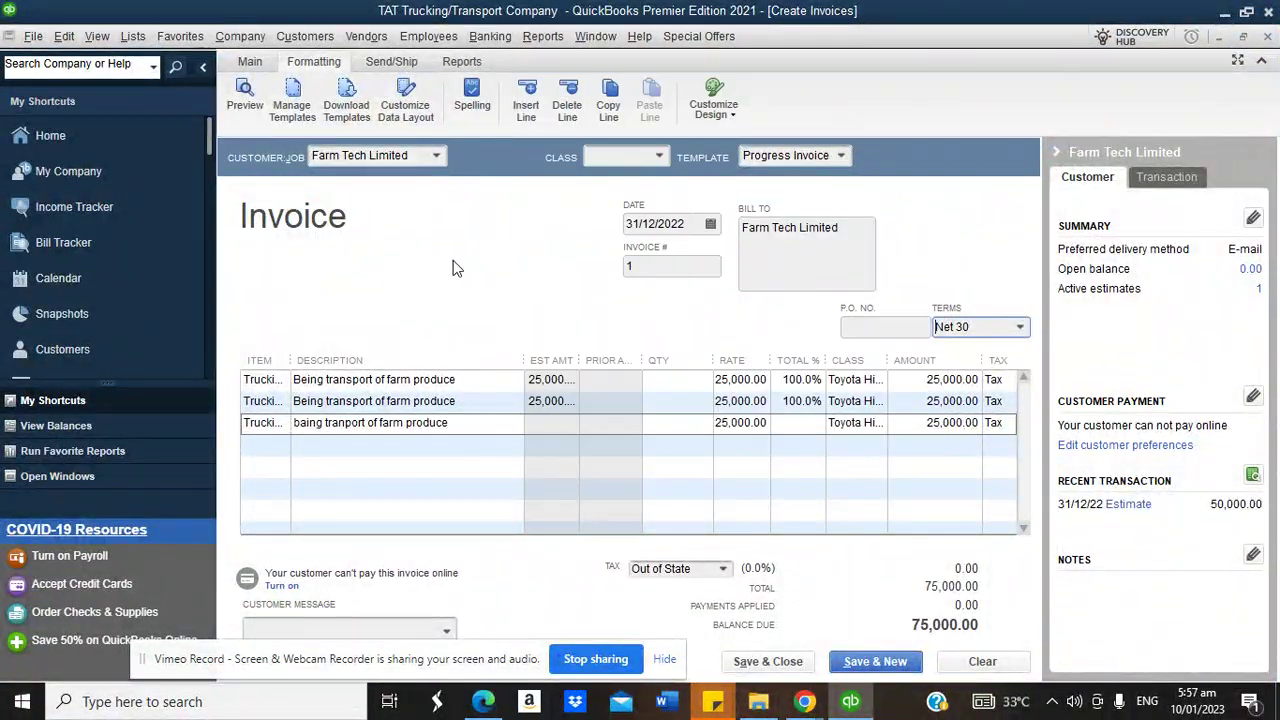
Save and close the invoice, making the changed terms permanent for Farm Tech Limited and leaving the spelling check without corrections
{"action": "left_click", "coordinate": [765, 664]}
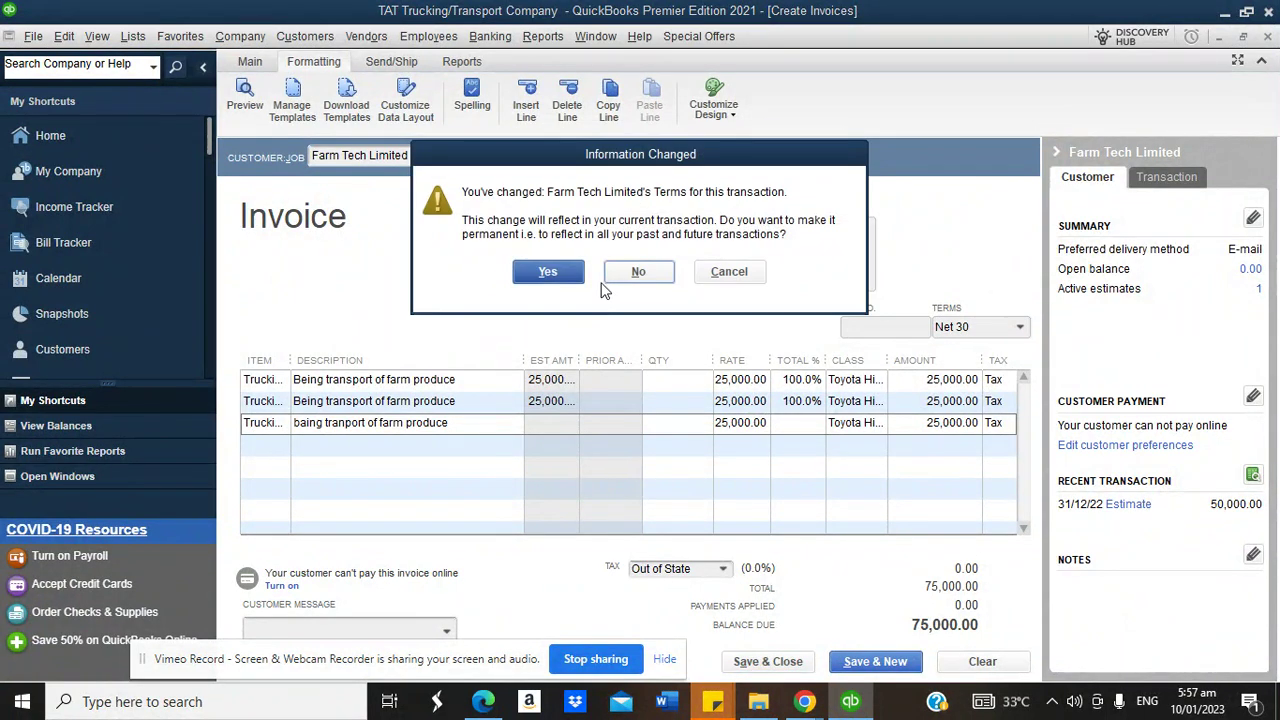
{"action": "left_click", "coordinate": [566, 270]}
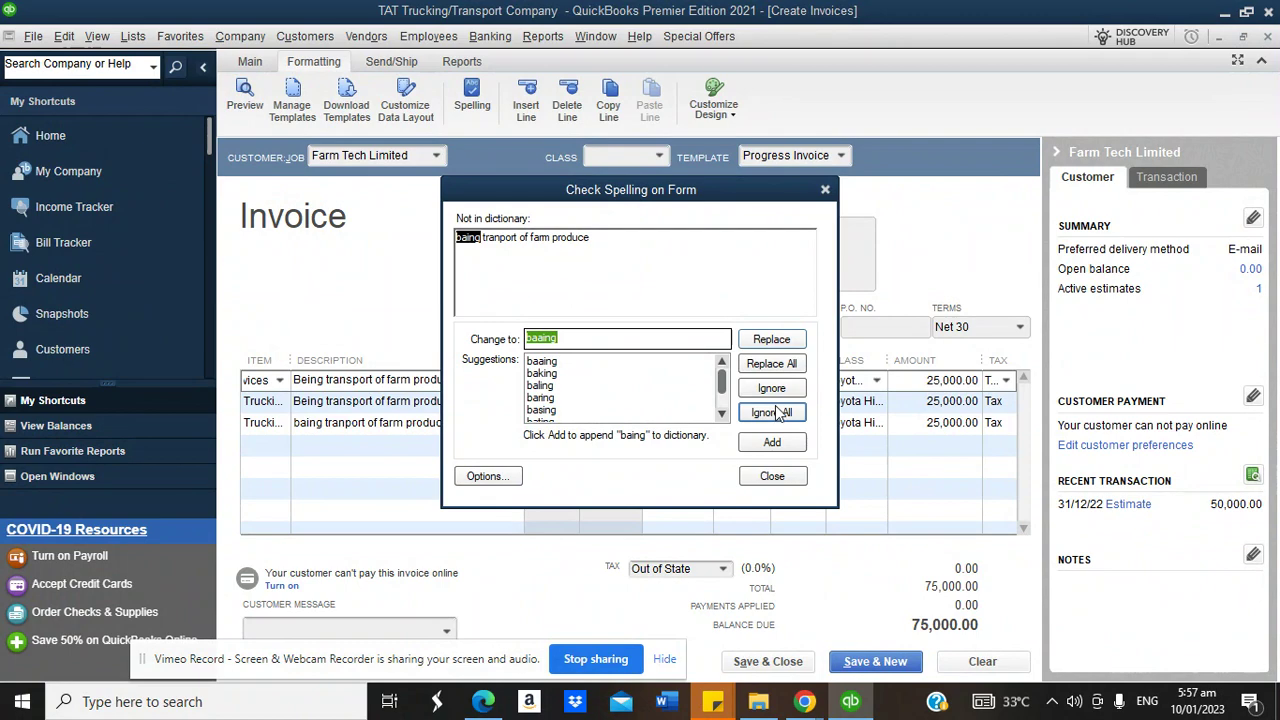
{"action": "left_click", "coordinate": [776, 412]}
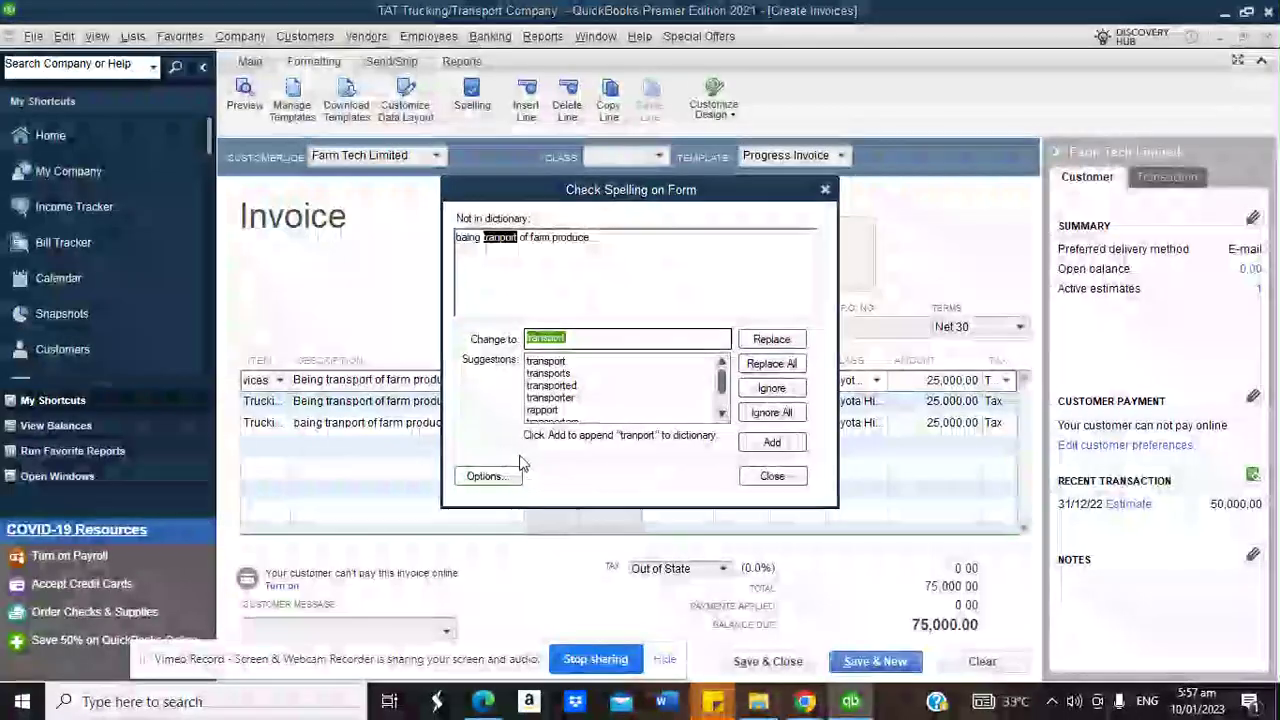
{"action": "left_click", "coordinate": [772, 477]}
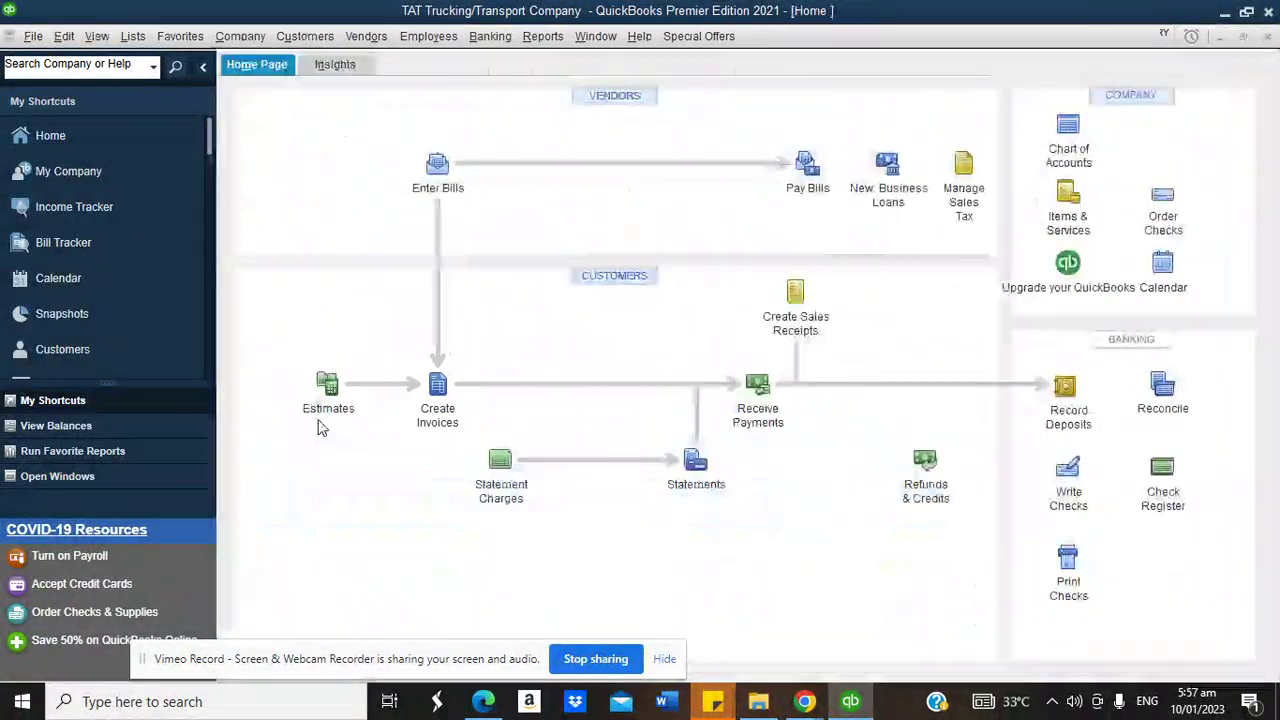
Reopen the Farm Tech Limited invoice and change "baing" to "being" in the third line's description
{"action": "left_click", "coordinate": [440, 390]}
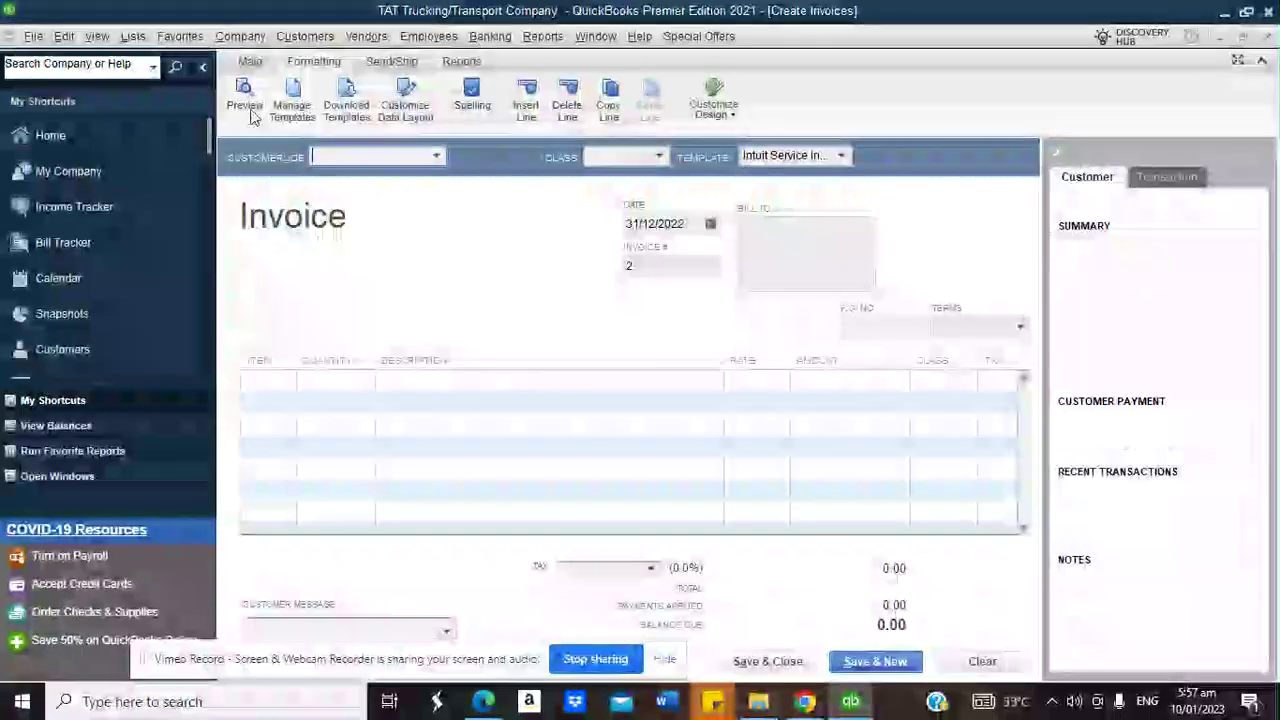
{"action": "left_click", "coordinate": [240, 64]}
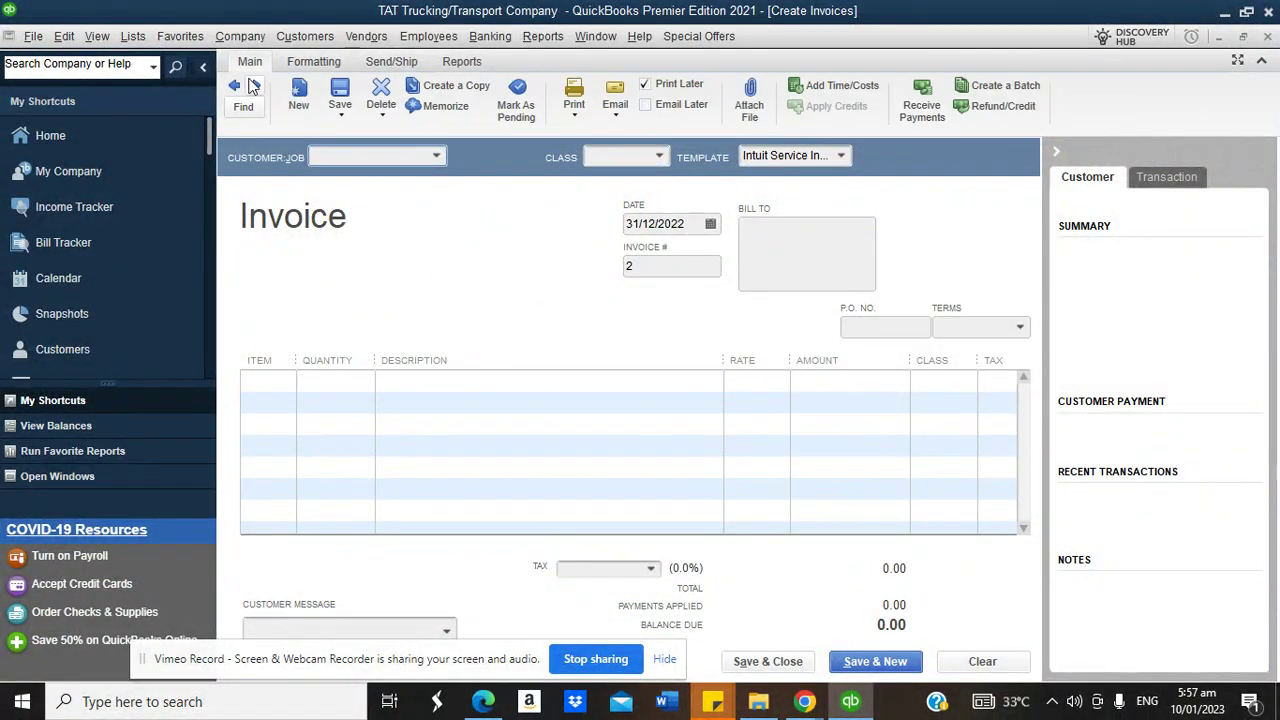
{"action": "left_click", "coordinate": [234, 85]}
{"action": "left_click_drag", "start_coordinate": [296, 423], "coordinate": [305, 423]}
{"action": "type", "text": "being tranport of farm produce"}
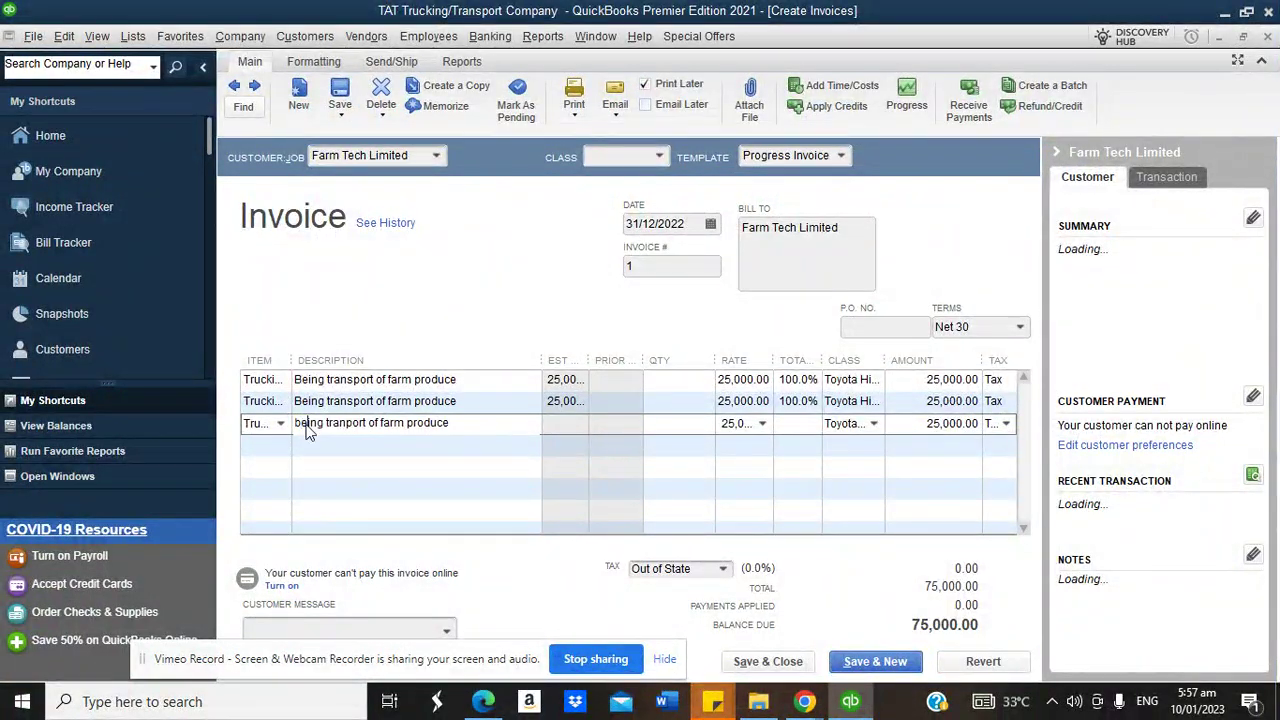
Save and close the invoice, recording the changes and replacing "tranport" with "transport" in the spelling check
{"action": "left_click", "coordinate": [758, 661]}
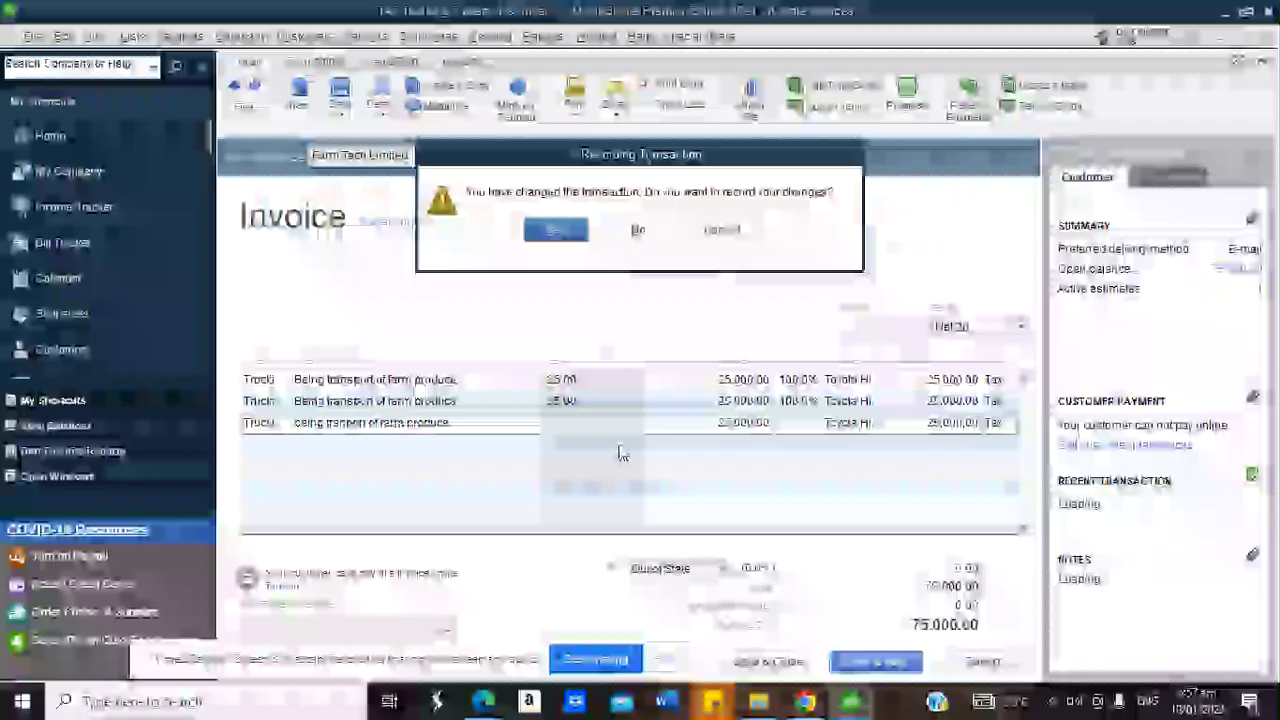
{"action": "left_click", "coordinate": [558, 230]}
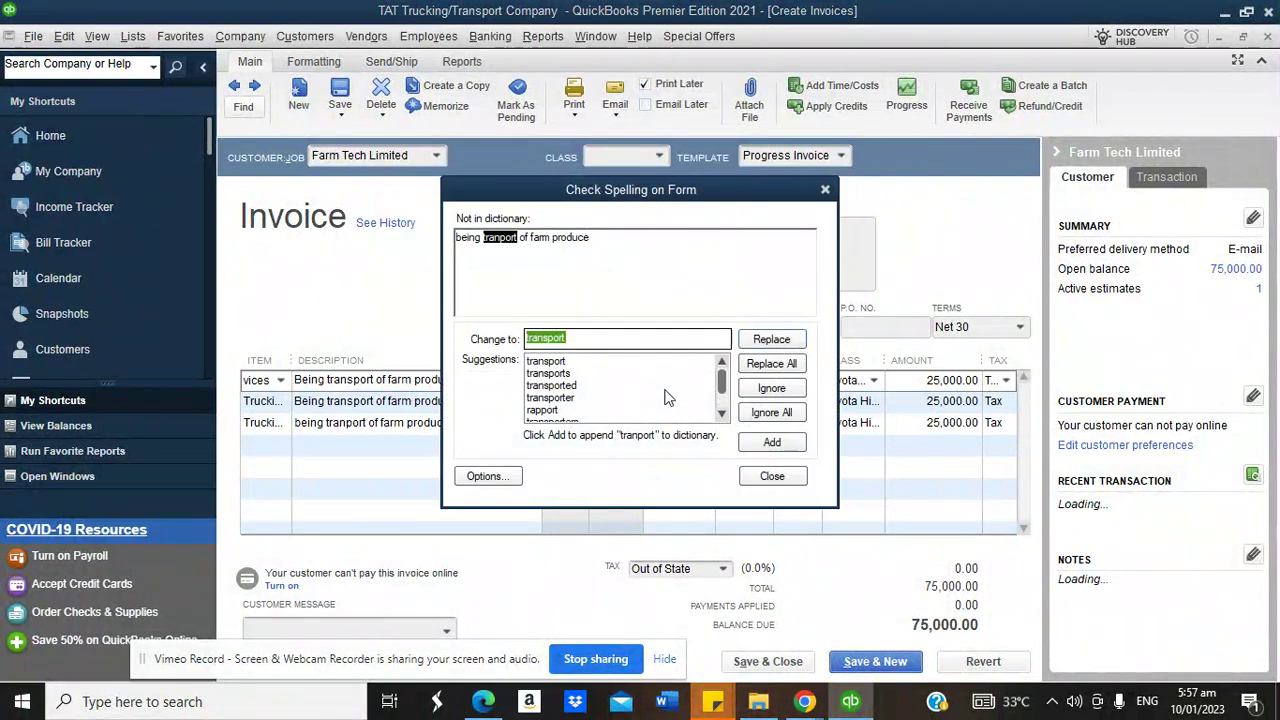
{"action": "left_click", "coordinate": [770, 341]}
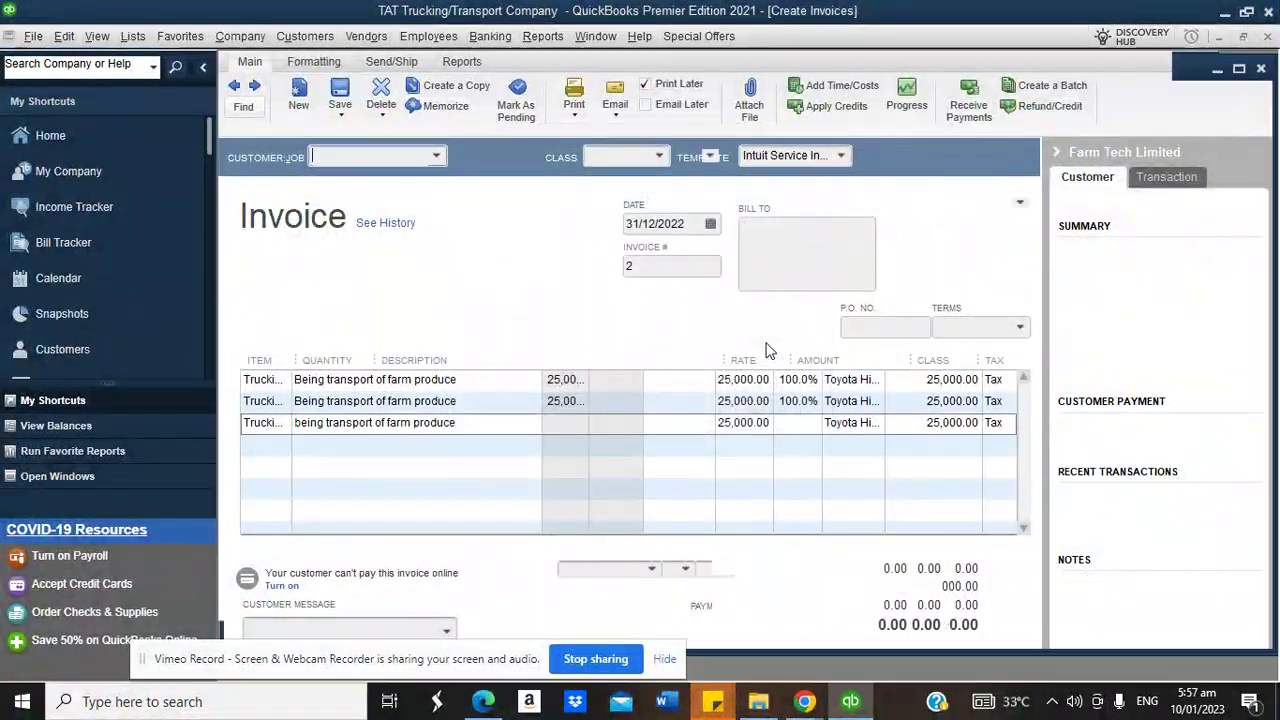
Open the Profit & Loss by Class report and set its date range to All
{"action": "left_click", "coordinate": [543, 36]}
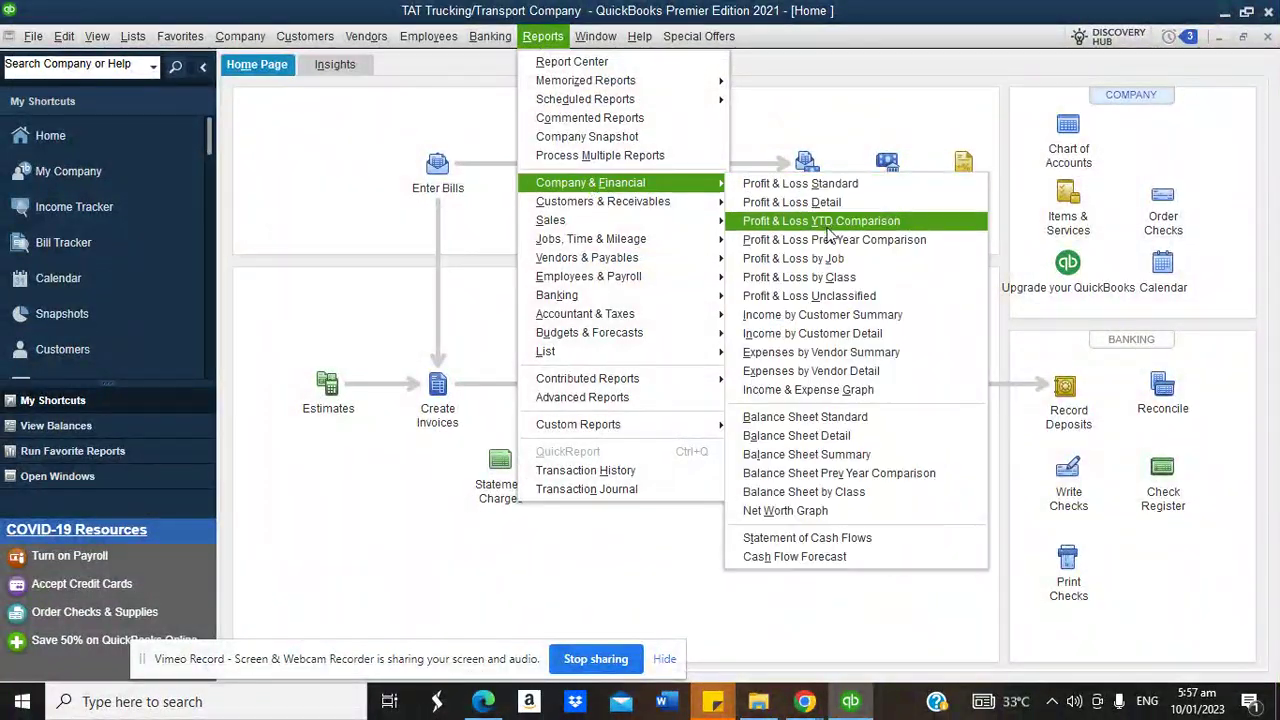
{"action": "left_click", "coordinate": [805, 277]}
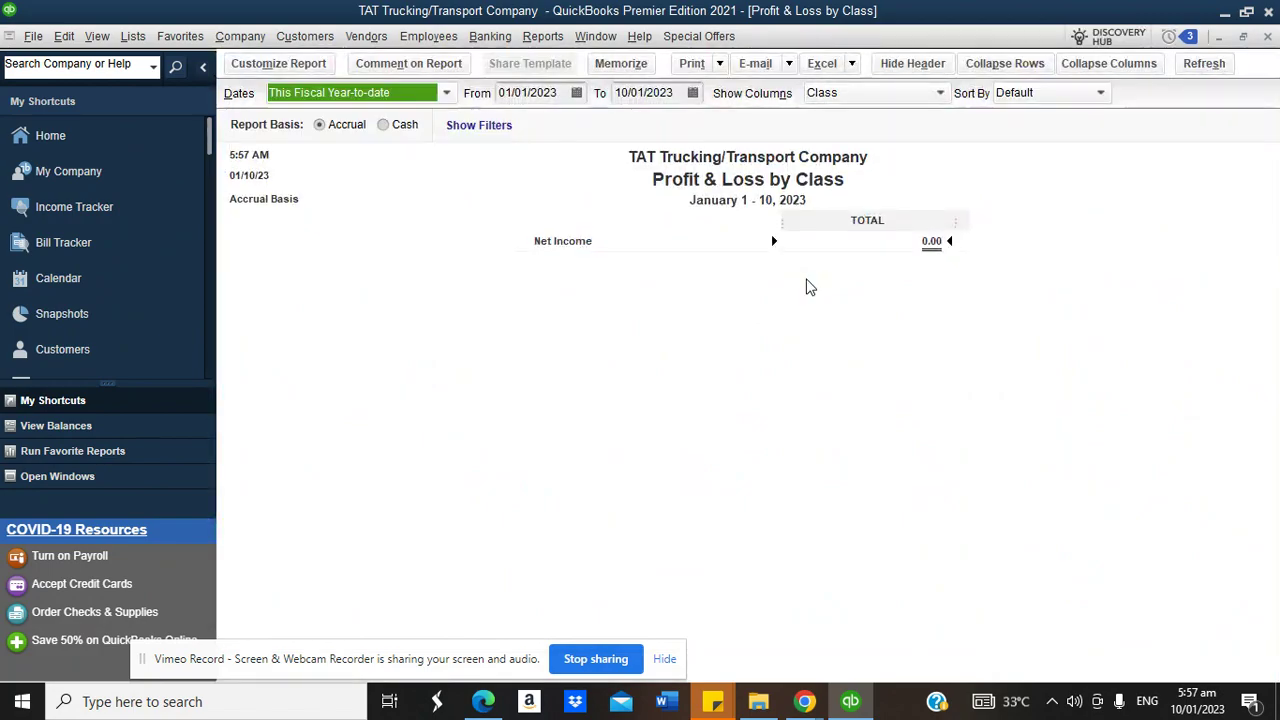
{"action": "left_click", "coordinate": [446, 92]}
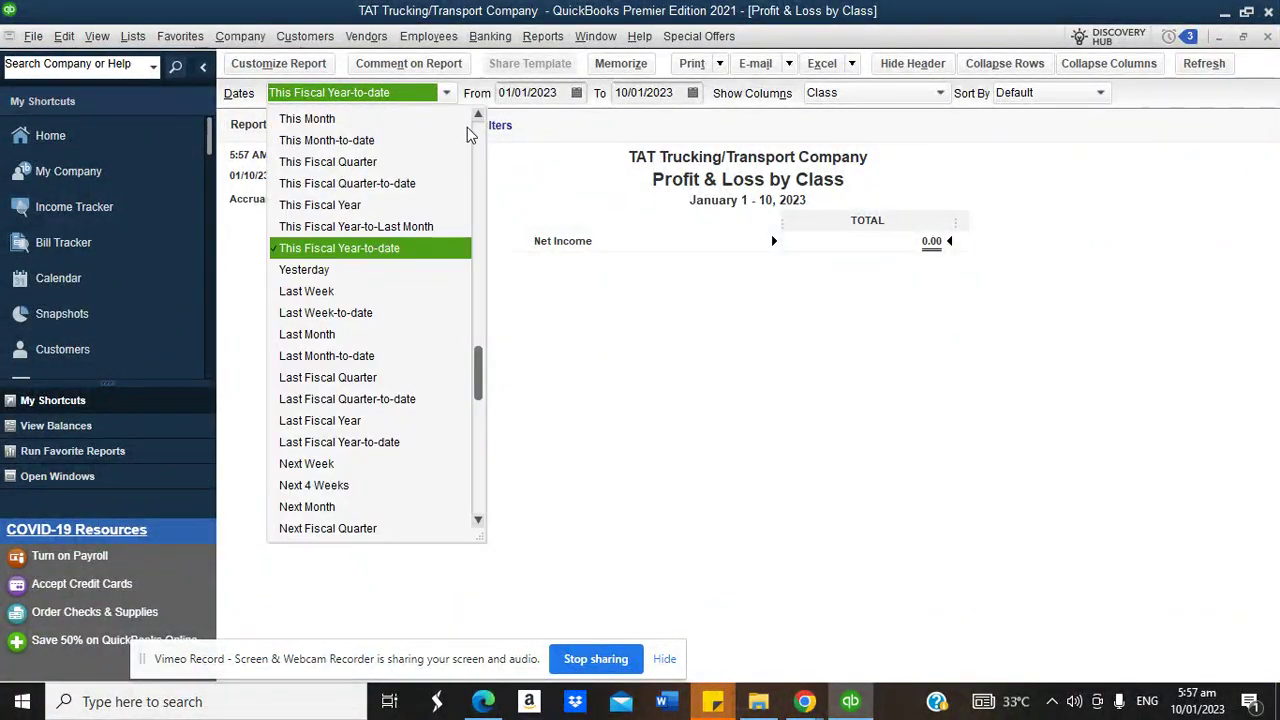
{"action": "scroll", "coordinate": [407, 117], "scroll_direction": "up", "scroll_amount": 2}
{"action": "left_click", "coordinate": [410, 119]}
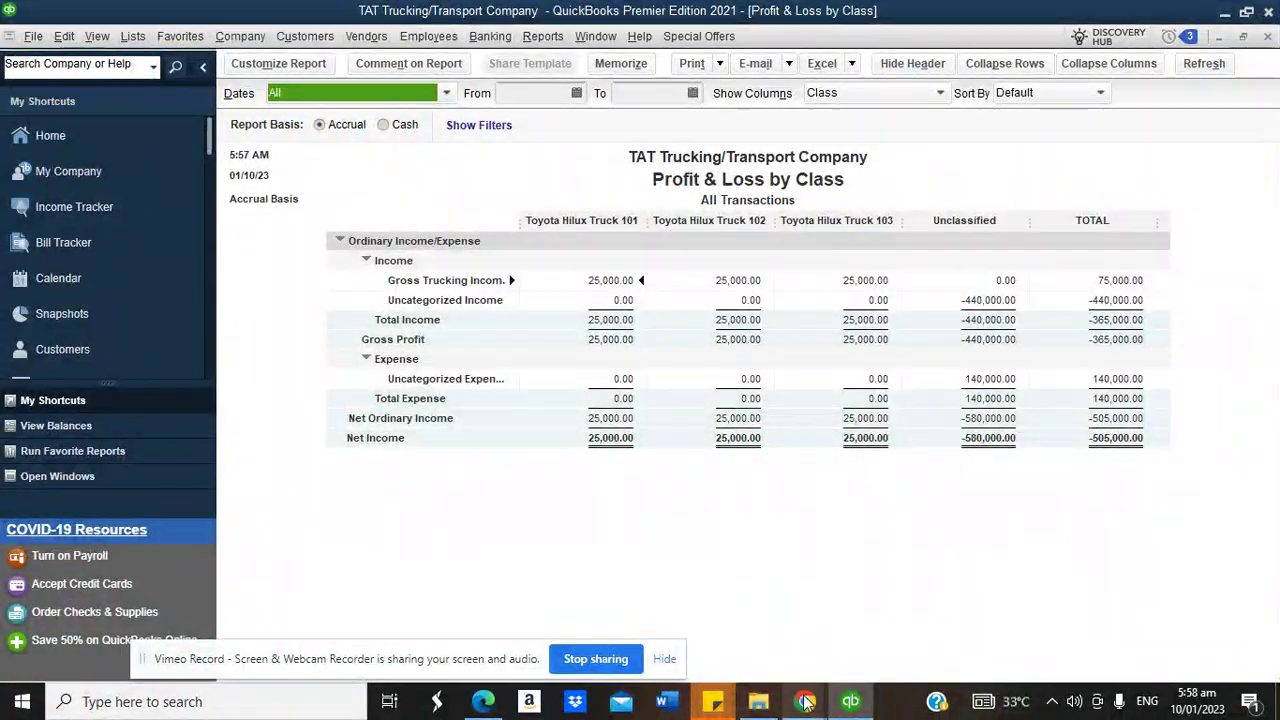
Switch to the online Notepad page in Chrome to review the list of trucking company setup topics
{"action": "mouse_move", "coordinate": [806, 704]}
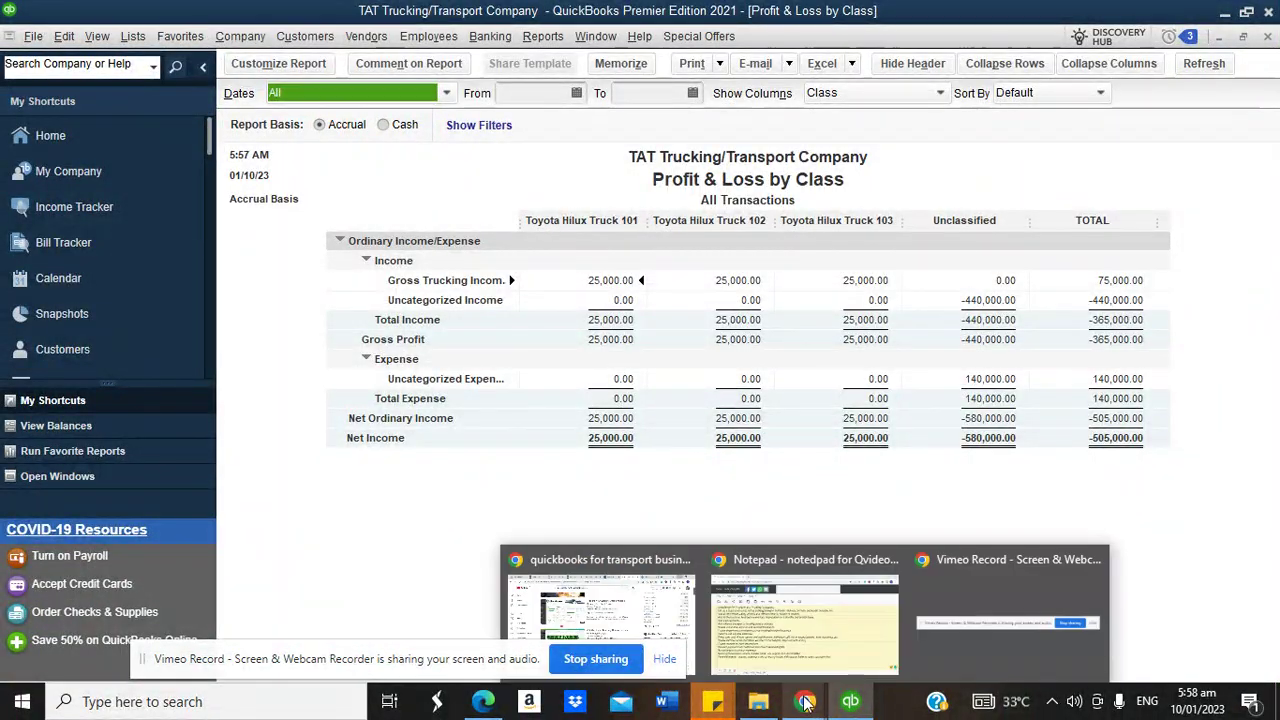
{"action": "left_click", "coordinate": [780, 633]}
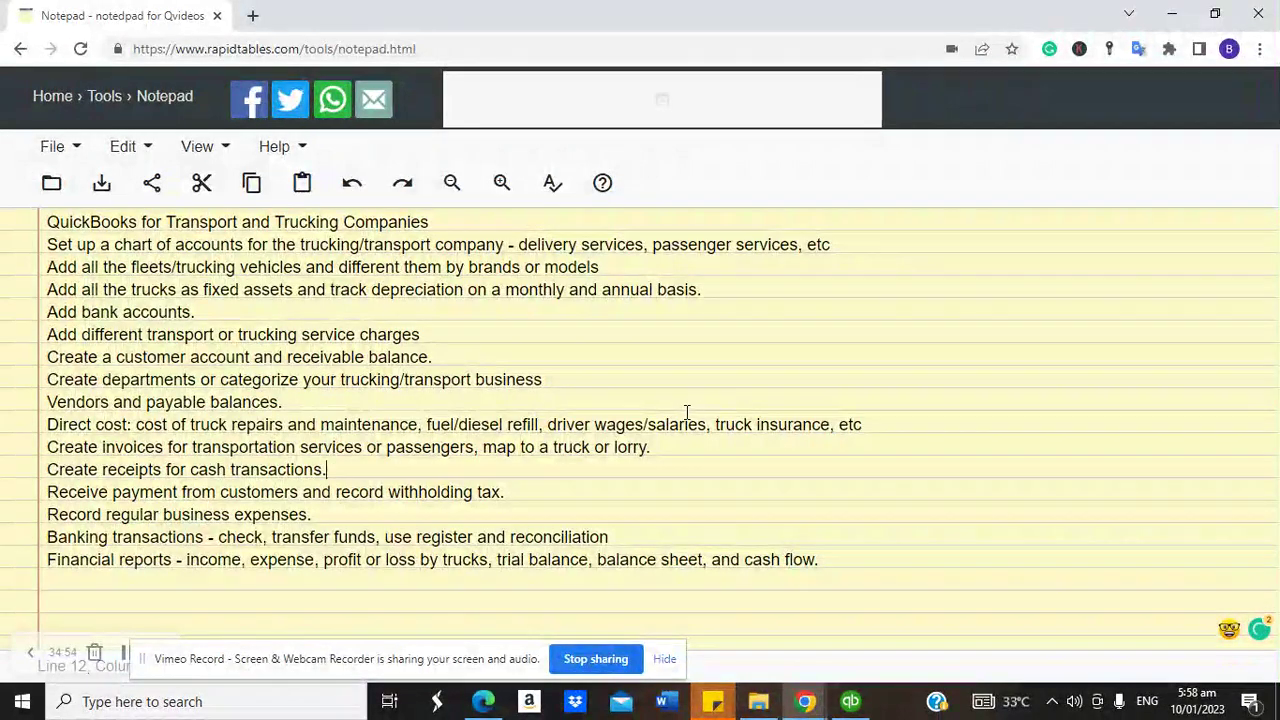
Switch back to QuickBooks and open a blank vendor bill form to view its fields
{"action": "left_click", "coordinate": [850, 701]}
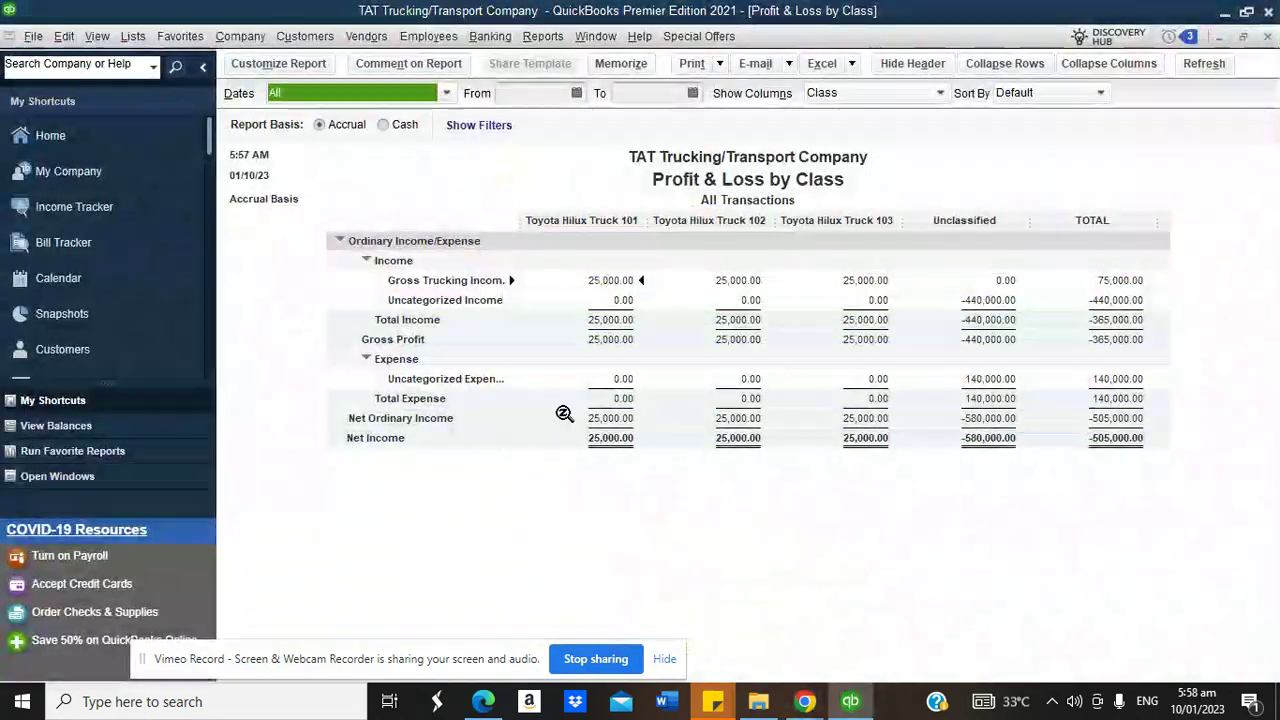
{"action": "left_click", "coordinate": [118, 137]}
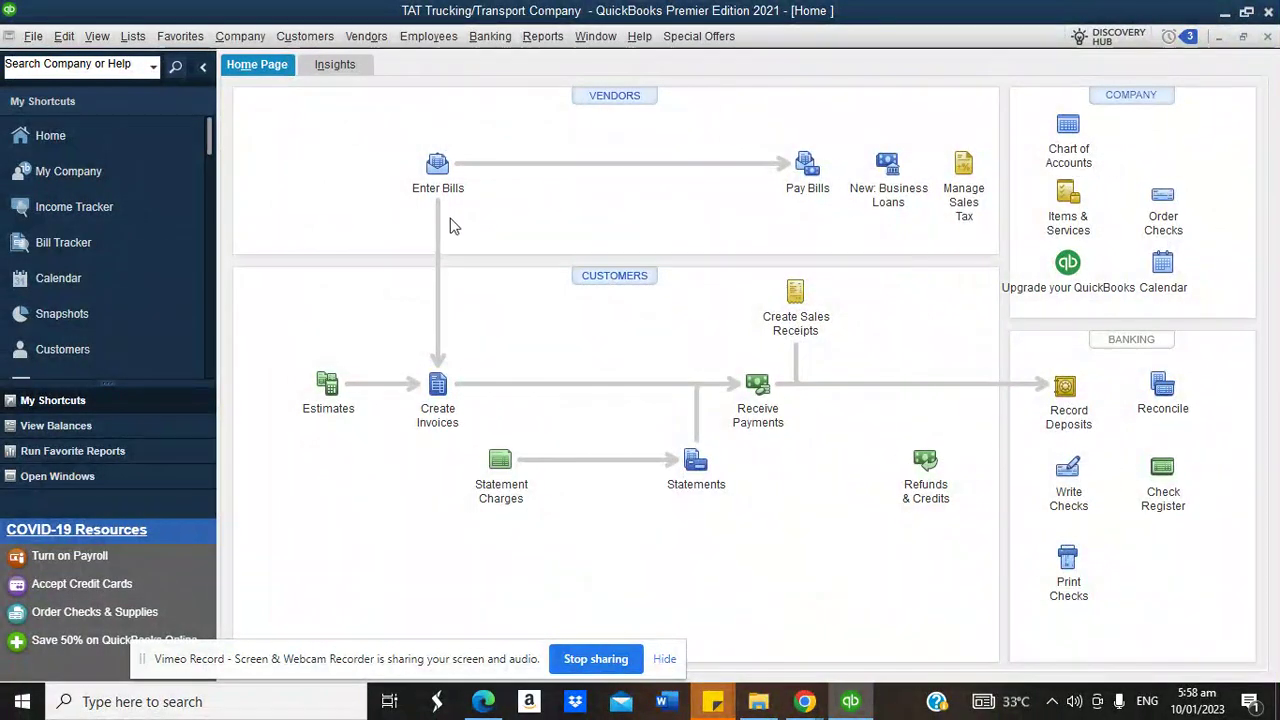
{"action": "left_click", "coordinate": [440, 165]}
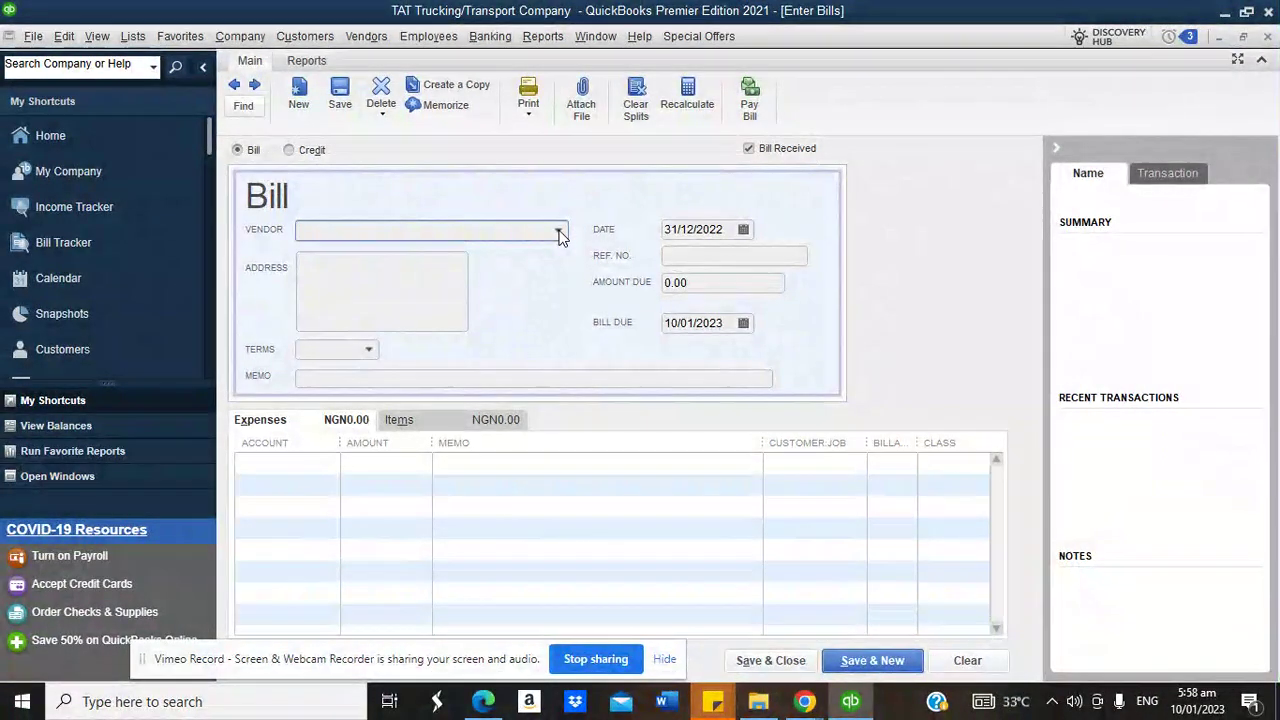
Open the Customer Center and view Cement Co Limited's balance and information
{"action": "left_click", "coordinate": [101, 139]}
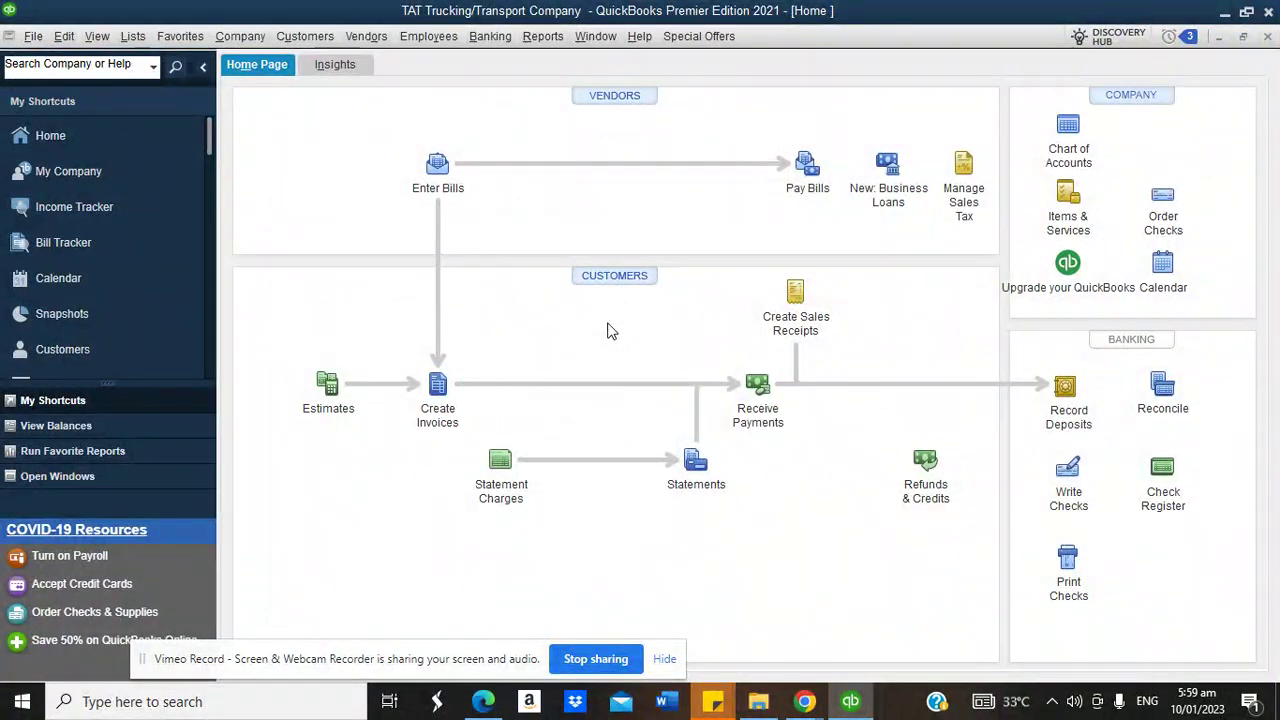
{"action": "left_click", "coordinate": [622, 285]}
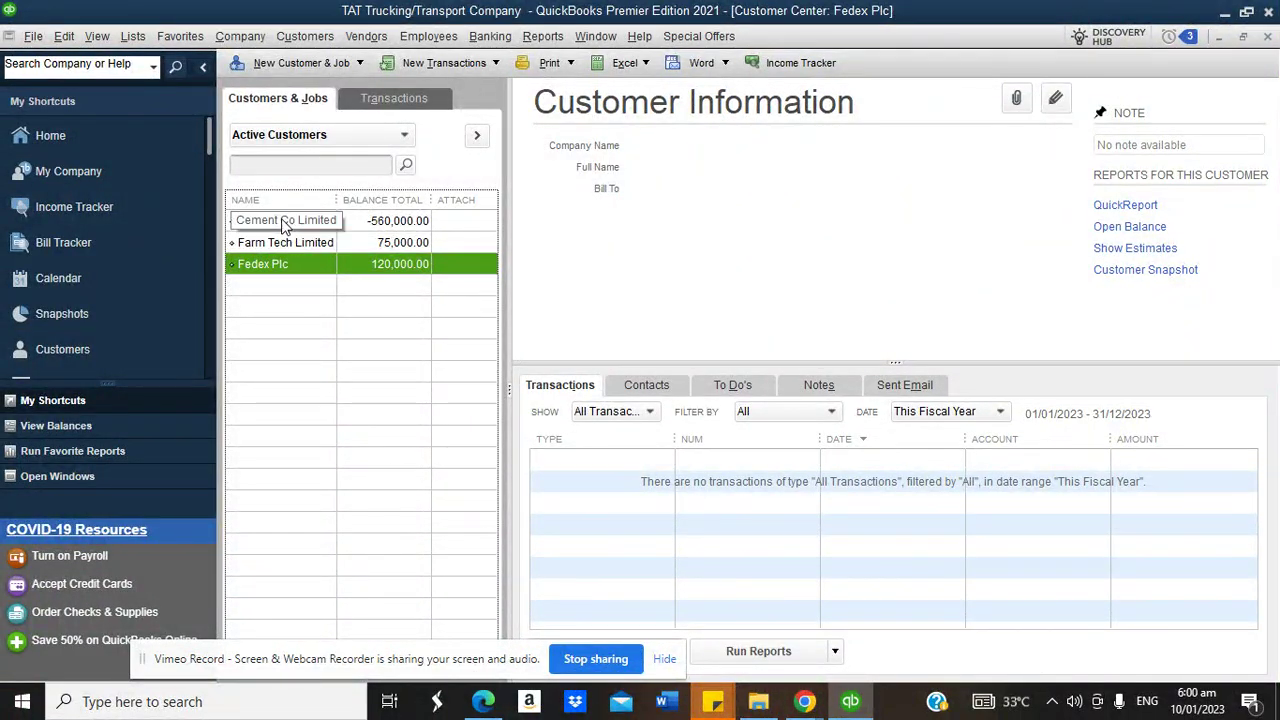
{"action": "left_click", "coordinate": [281, 220]}
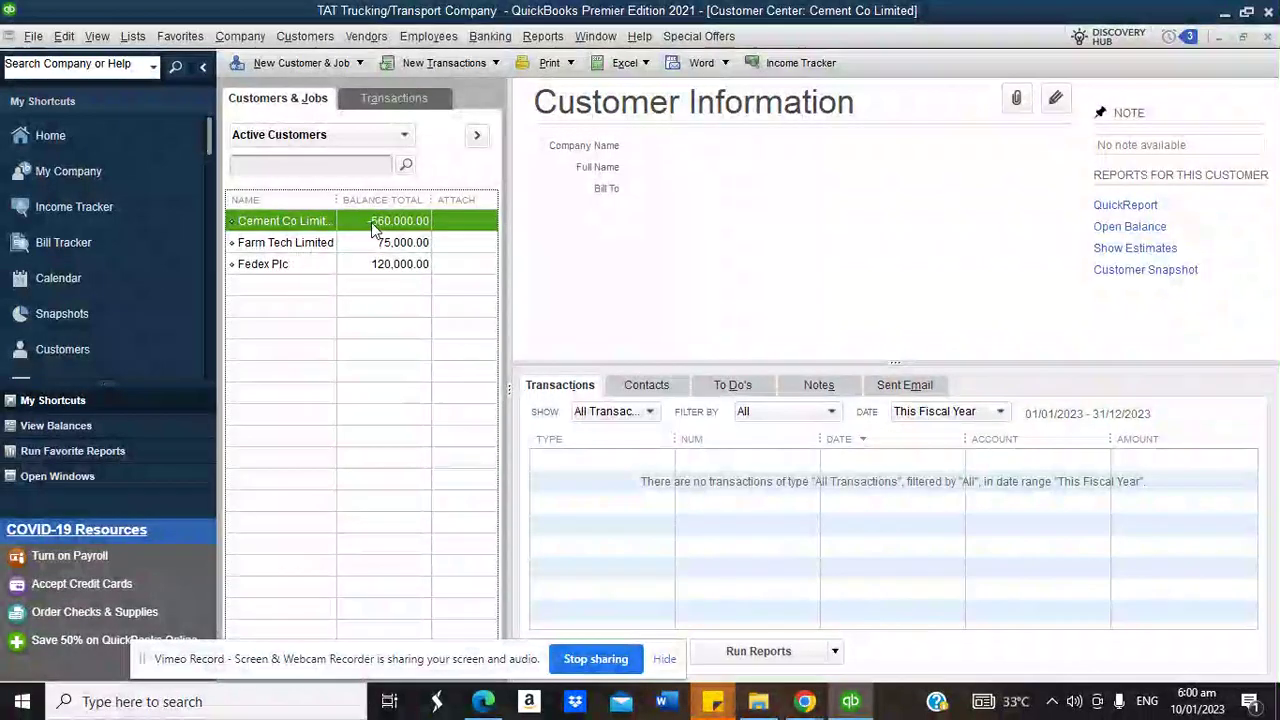
Start a new invoice for Cement Co Limited and enter Passenger Service as the item on the first line
{"action": "left_click", "coordinate": [50, 135]}
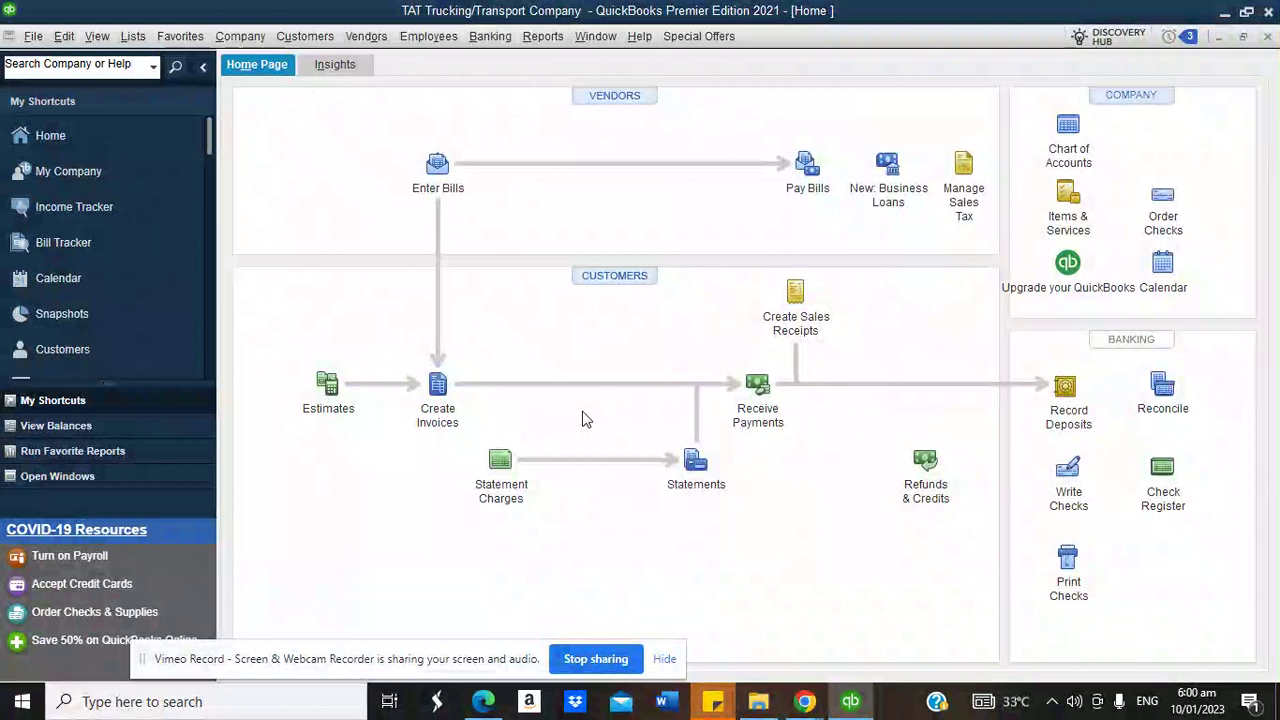
{"action": "left_click", "coordinate": [446, 390]}
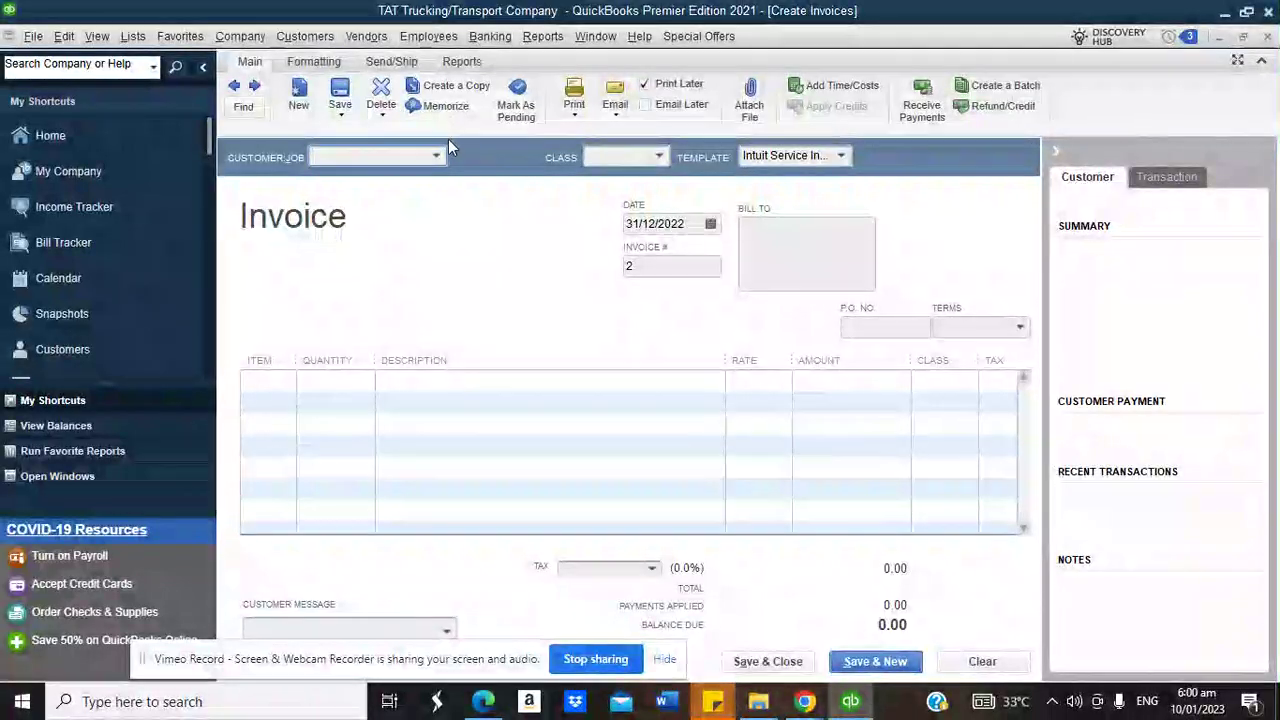
{"action": "left_click", "coordinate": [436, 155]}
{"action": "left_click", "coordinate": [388, 224]}
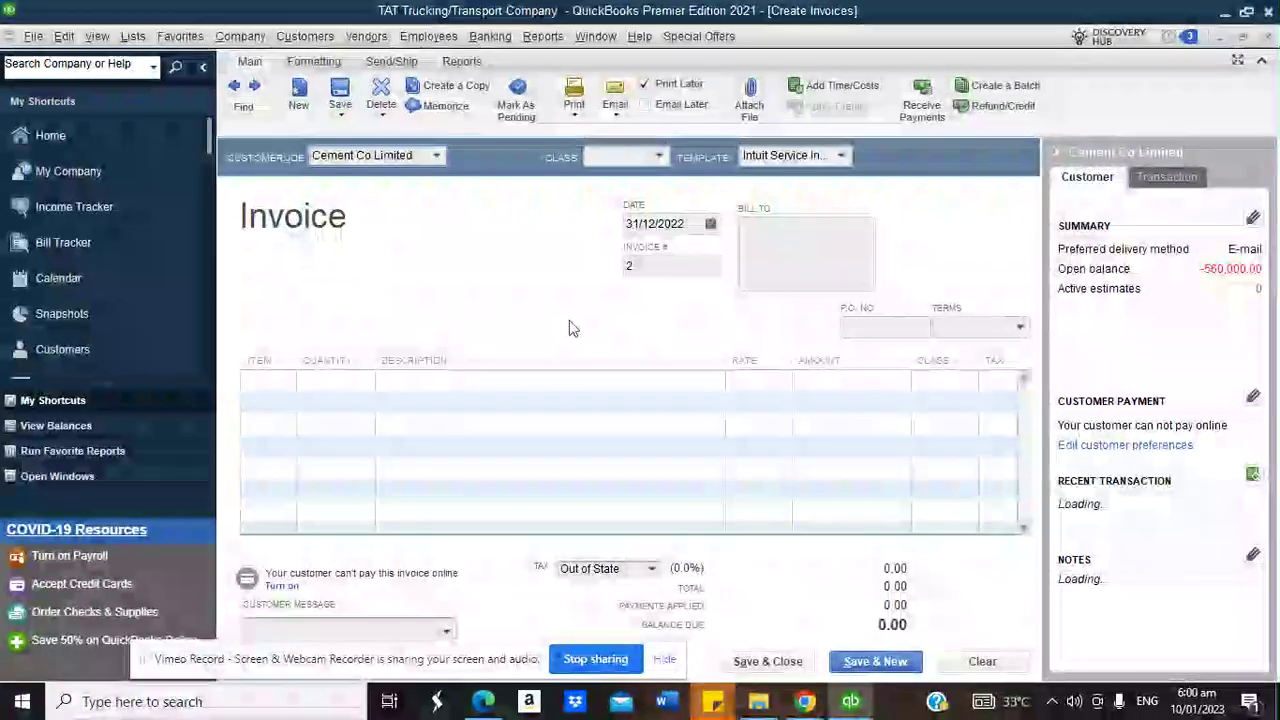
{"action": "left_click", "coordinate": [840, 156]}
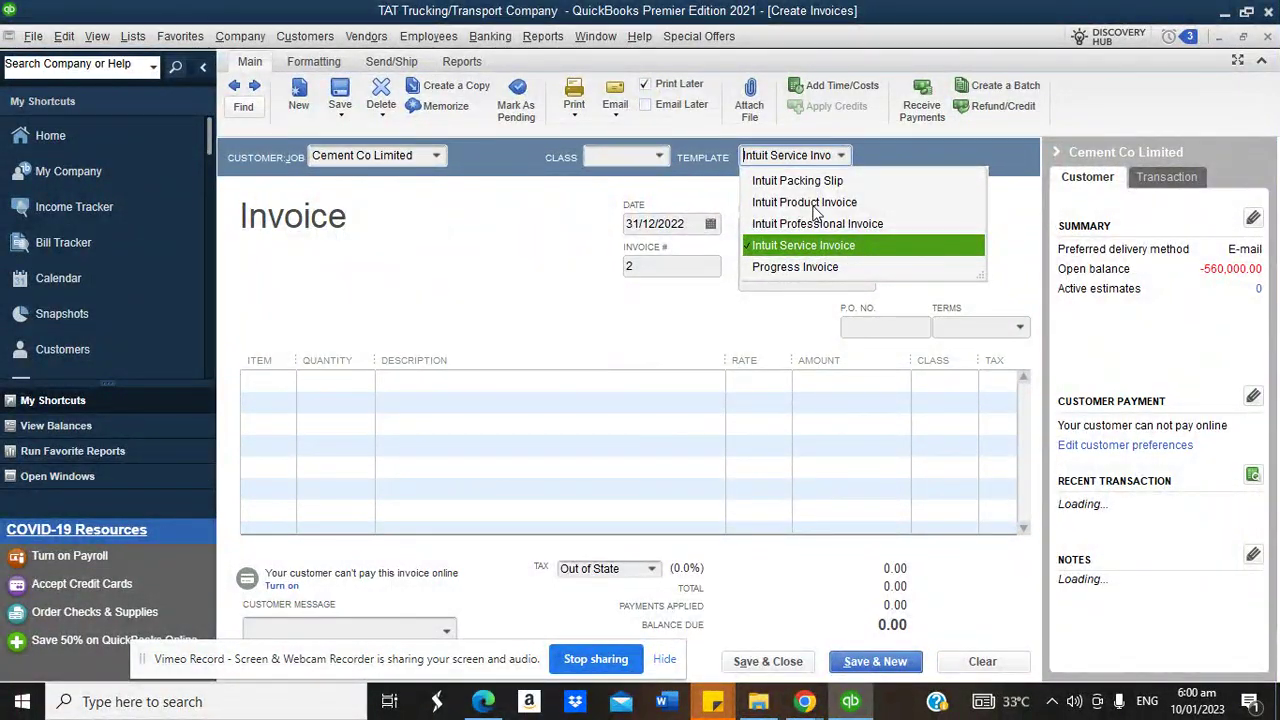
{"action": "left_click", "coordinate": [290, 380]}
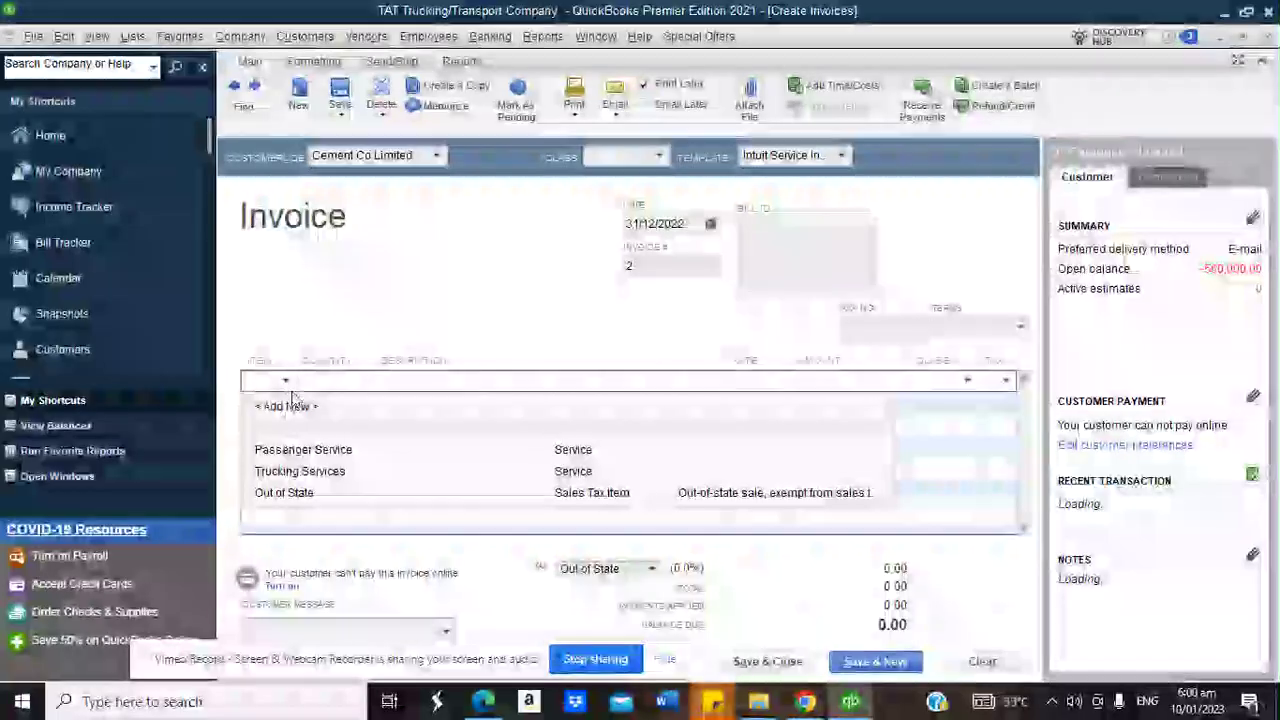
{"action": "left_click", "coordinate": [297, 450]}
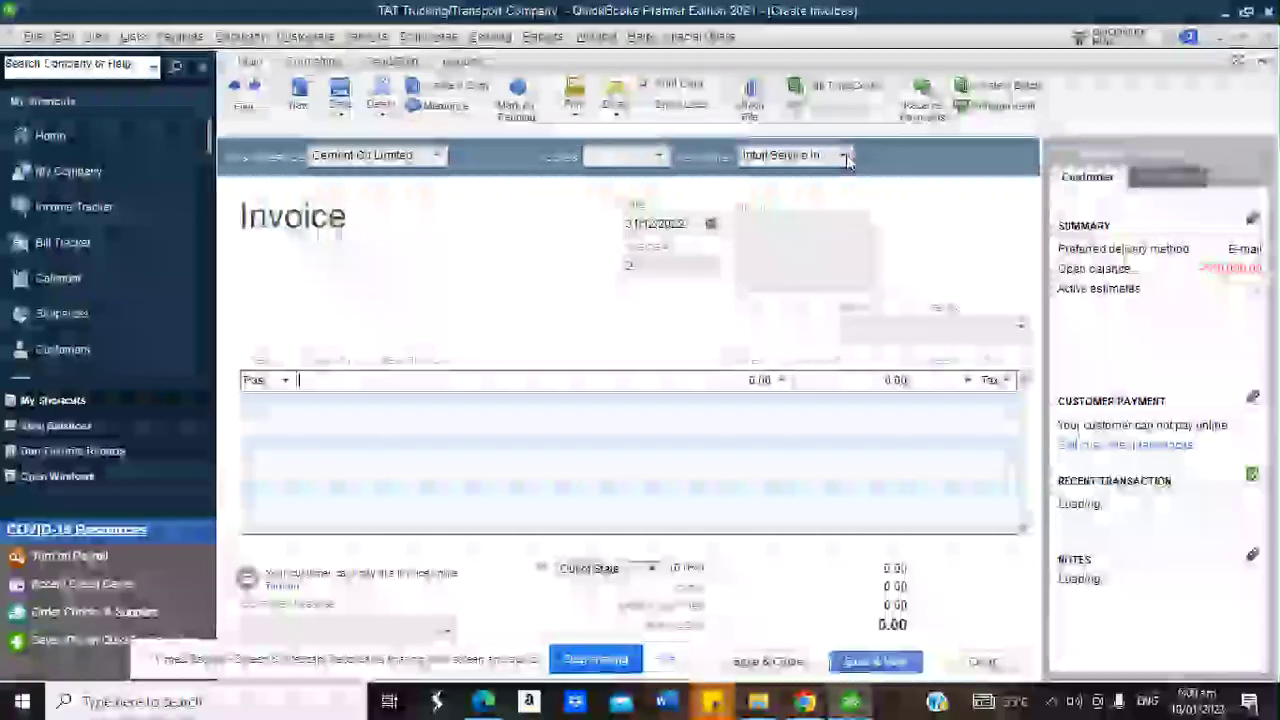
Widen the invoice's Item column enough to show the full item name
{"action": "left_click", "coordinate": [788, 155]}
{"action": "left_click", "coordinate": [487, 285]}
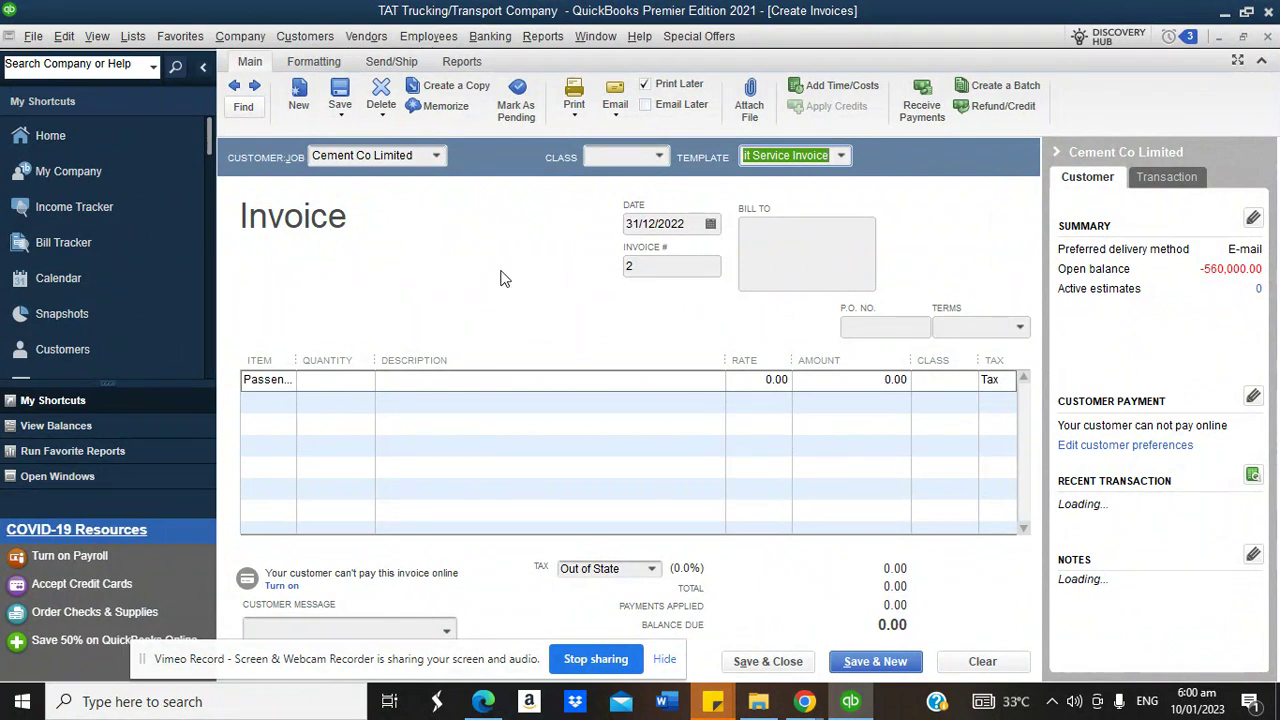
{"action": "left_click", "coordinate": [364, 379]}
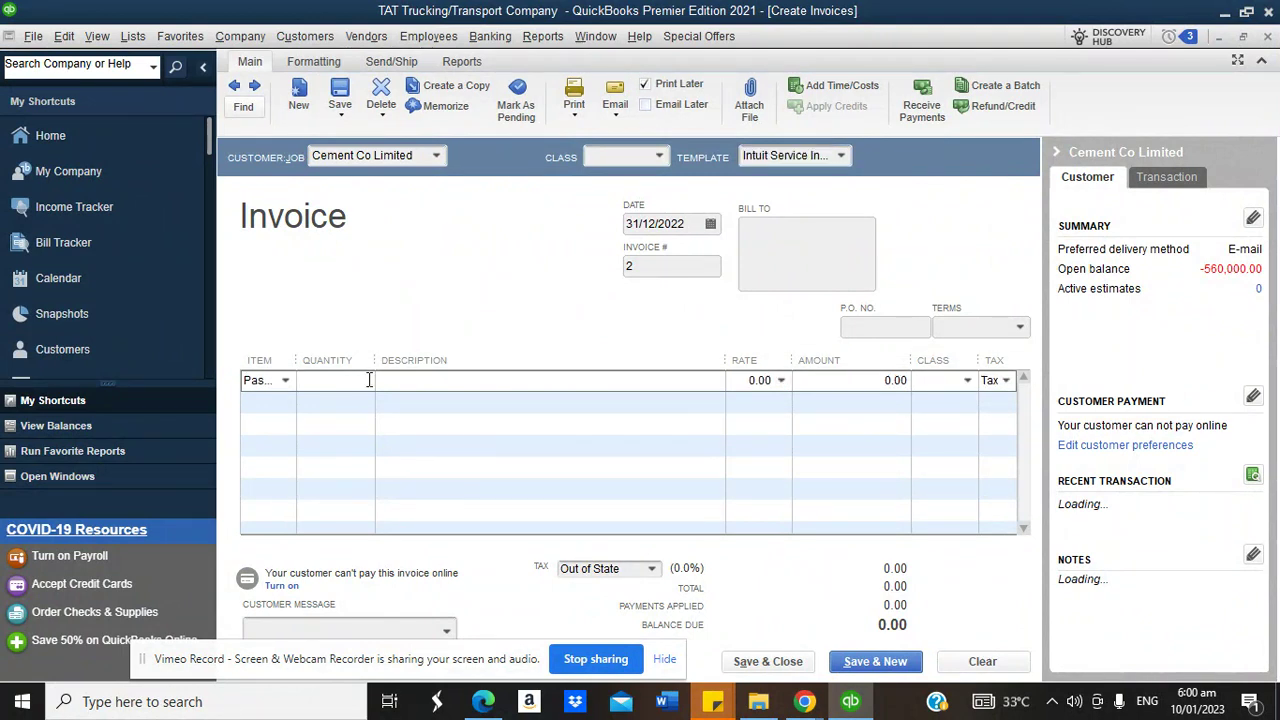
{"action": "left_click_drag", "start_coordinate": [296, 370], "coordinate": [420, 397]}
Make a copy of the Intuit Service Invoice template for this invoice and review its column layout settings
{"action": "left_click", "coordinate": [313, 62]}
{"action": "left_click", "coordinate": [408, 108]}
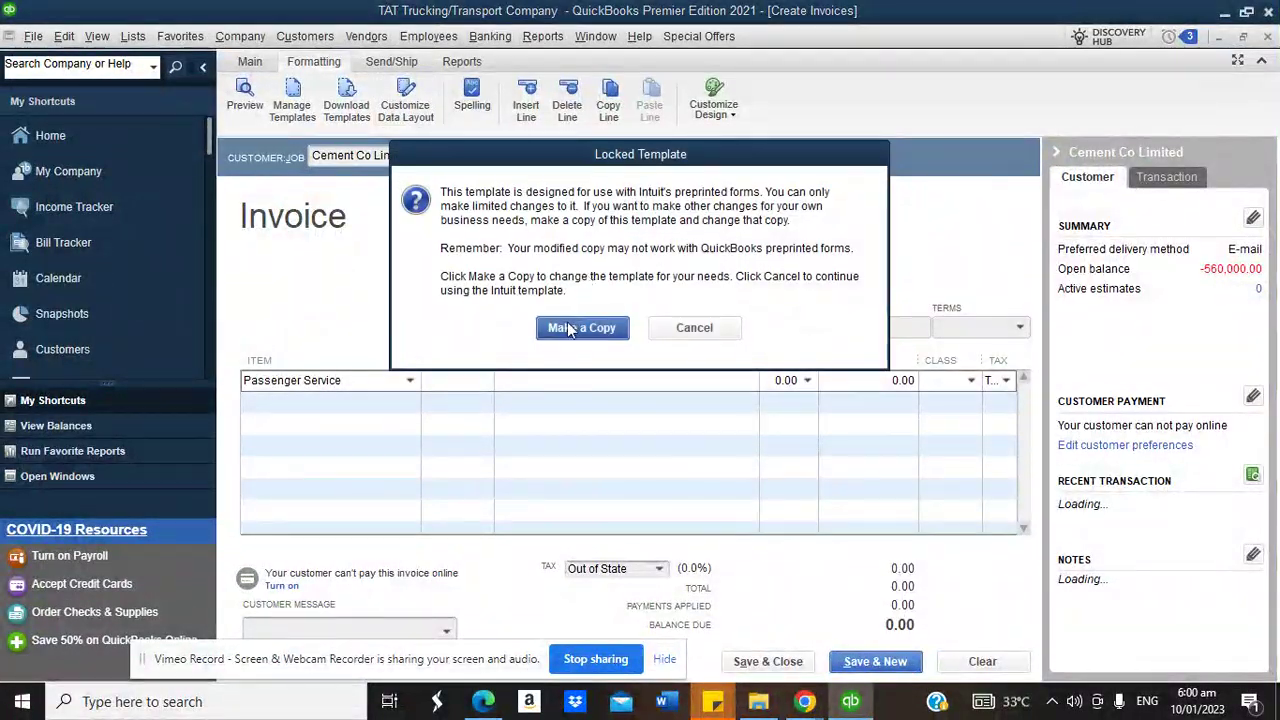
{"action": "left_click", "coordinate": [572, 326]}
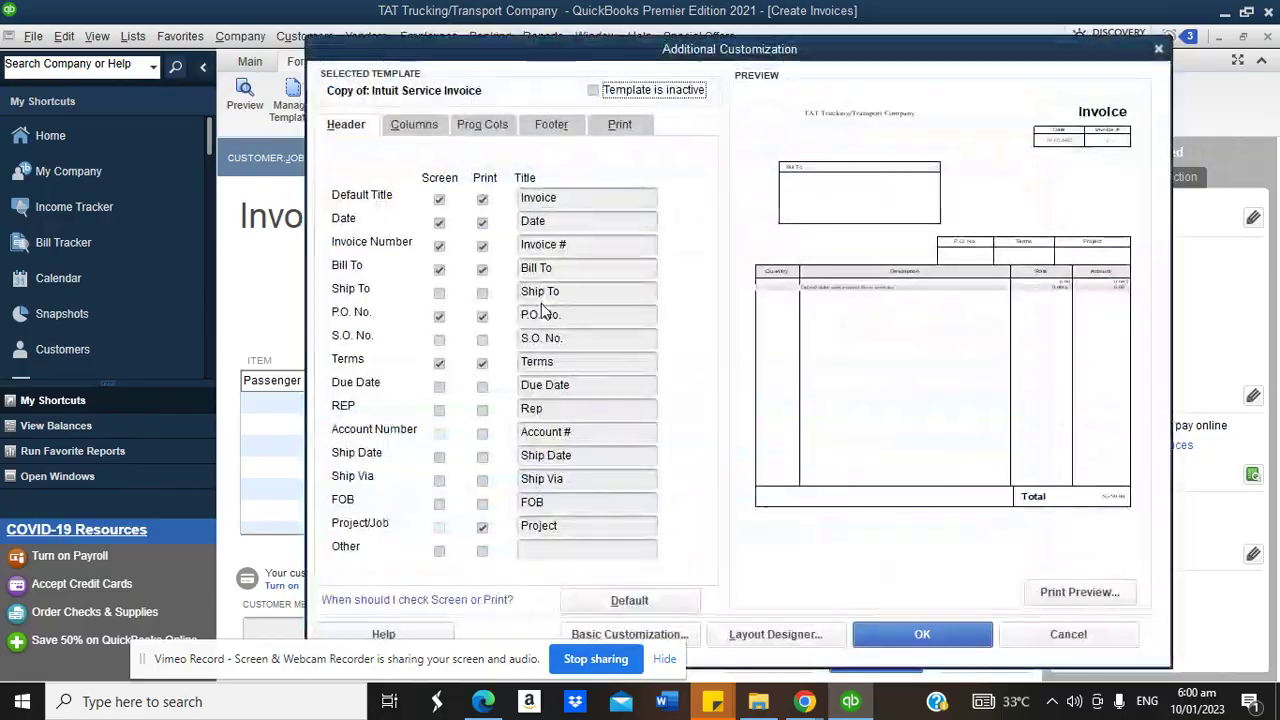
{"action": "left_click", "coordinate": [436, 131]}
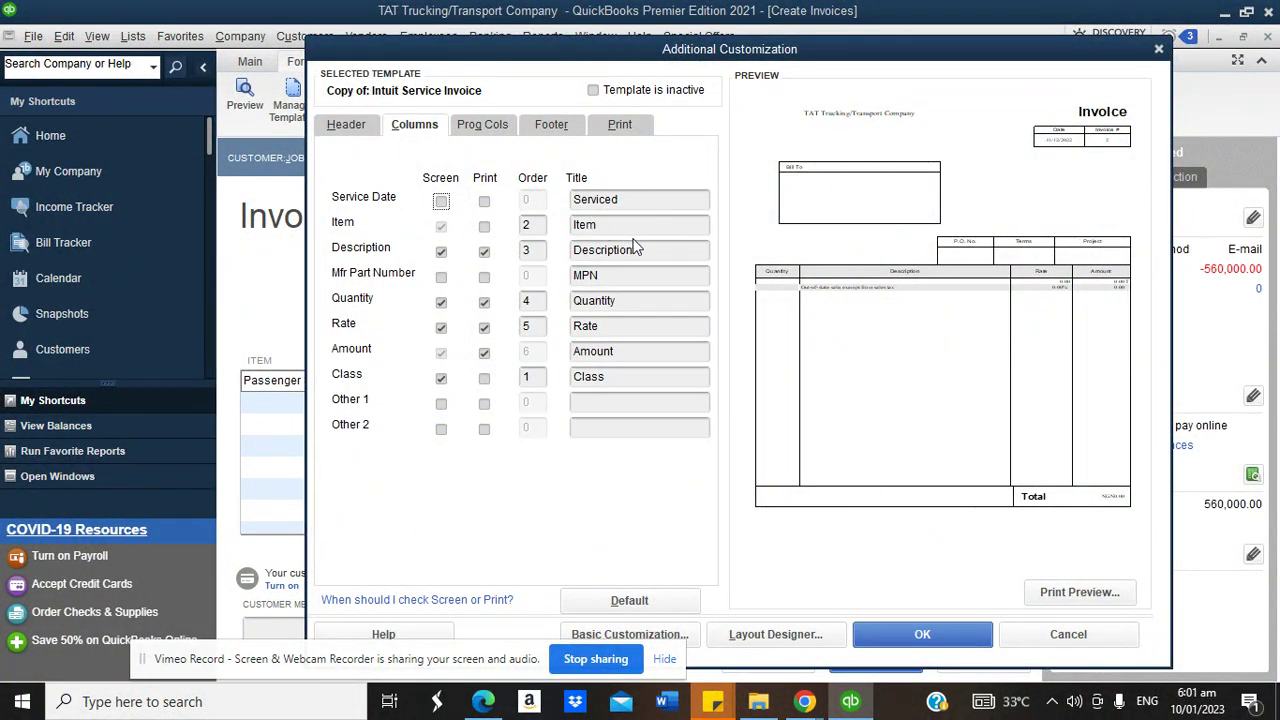
{"action": "left_click", "coordinate": [1159, 51]}
Assign the Passenger Service line to Toyota Hilux Truck 101 with quantity 100 and rate 1,500, and narrow the Description column
{"action": "left_click", "coordinate": [387, 381]}
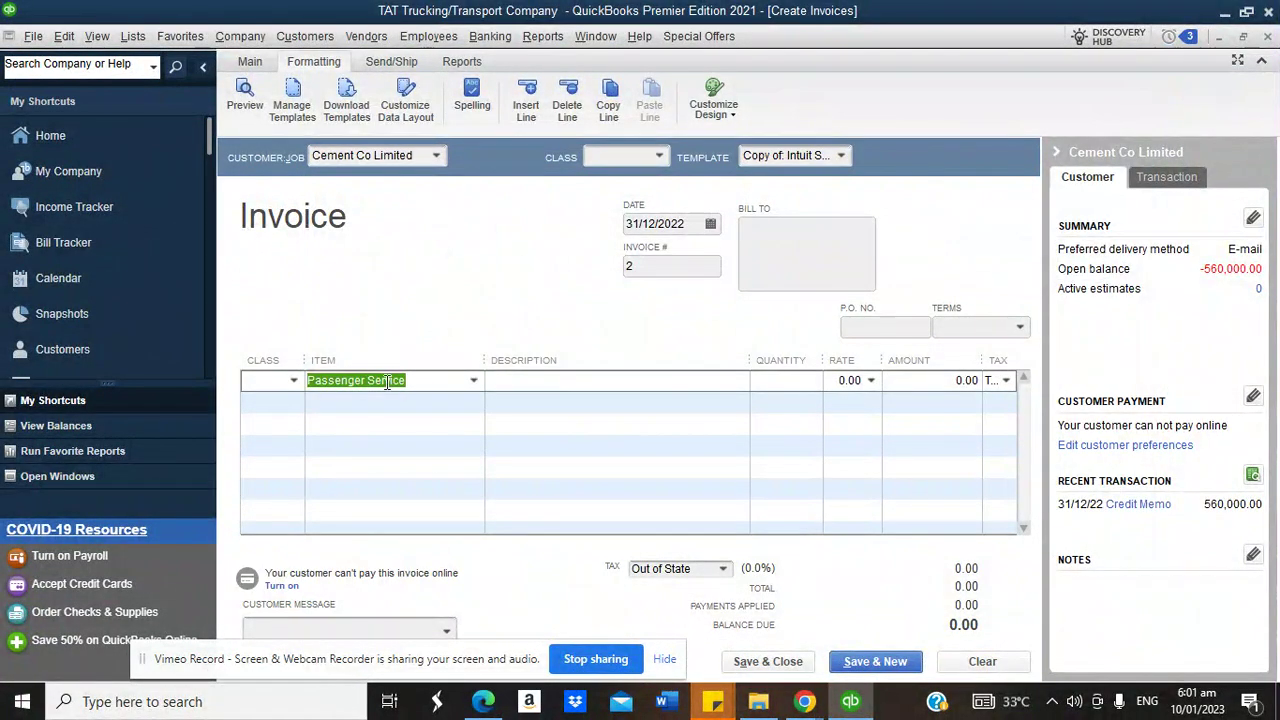
{"action": "left_click", "coordinate": [290, 381]}
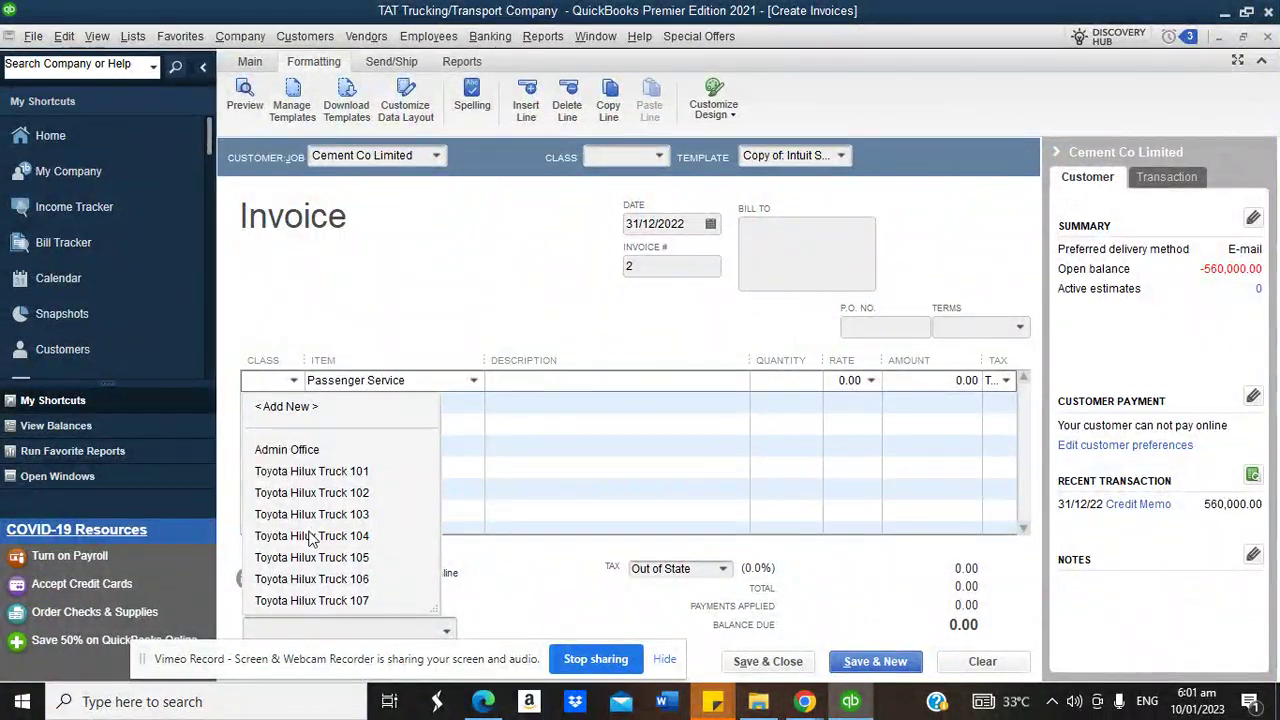
{"action": "left_click", "coordinate": [305, 474]}
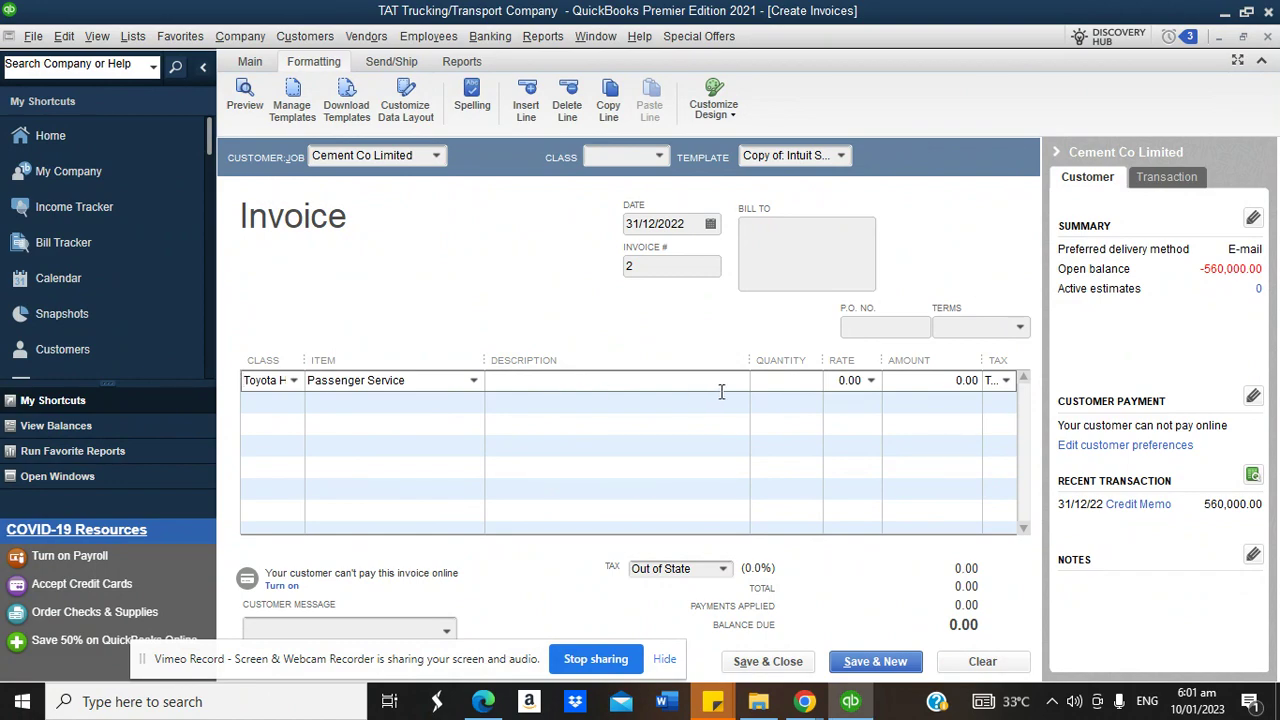
{"action": "left_click", "coordinate": [781, 389]}
{"action": "type", "text": "100"}
{"action": "key", "text": "Tab"}
{"action": "left_click", "coordinate": [909, 378]}
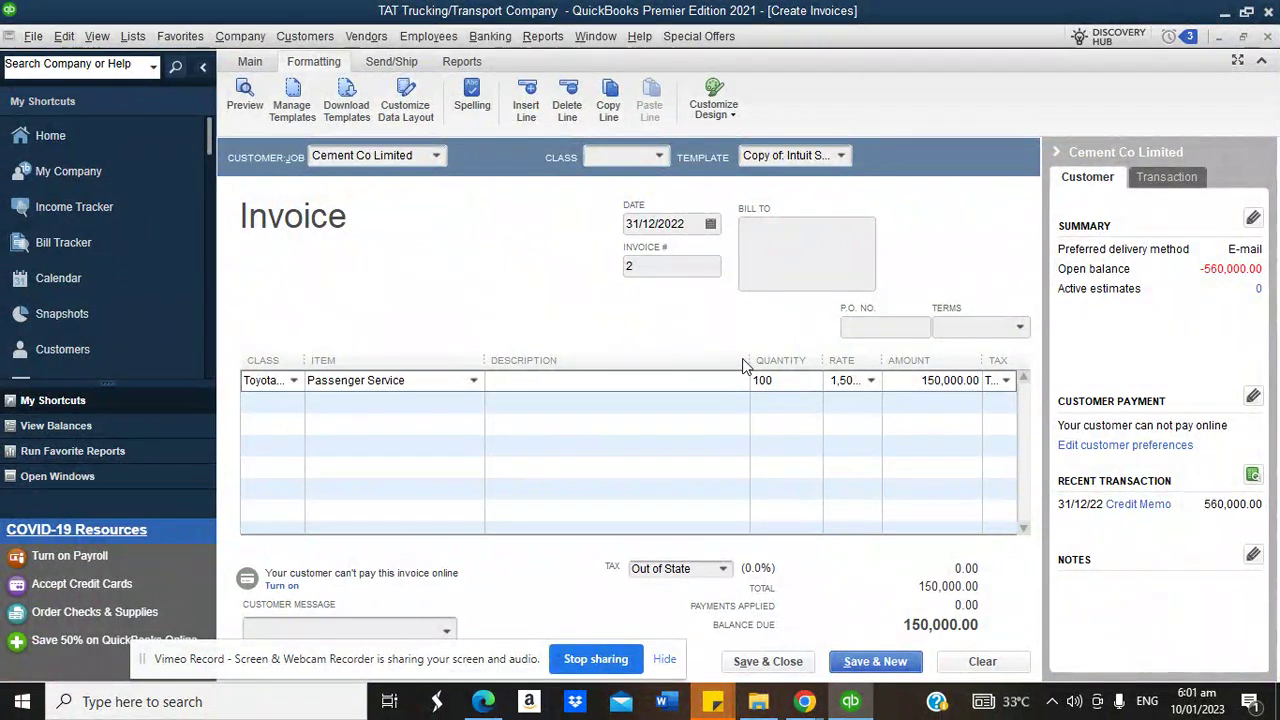
{"action": "left_click_drag", "start_coordinate": [749, 360], "coordinate": [649, 360]}
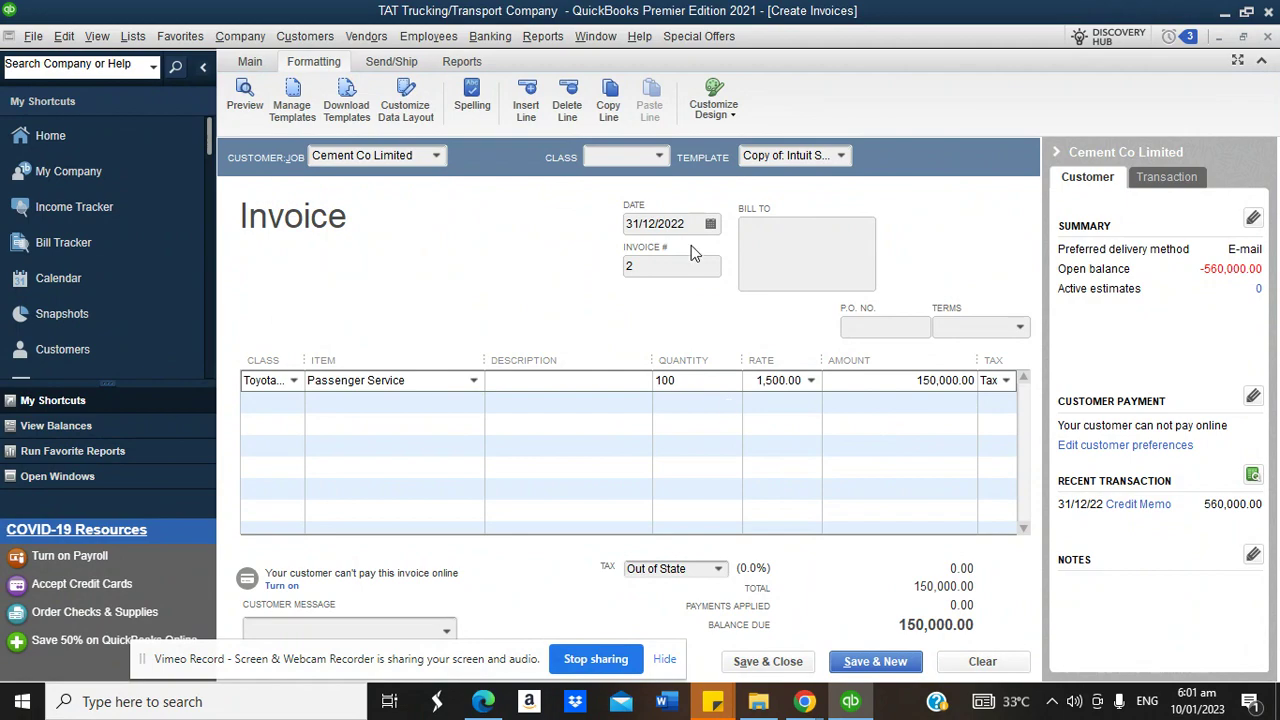
Set the Cement Co Limited invoice date to 03/01/2023
{"action": "left_click", "coordinate": [710, 226]}
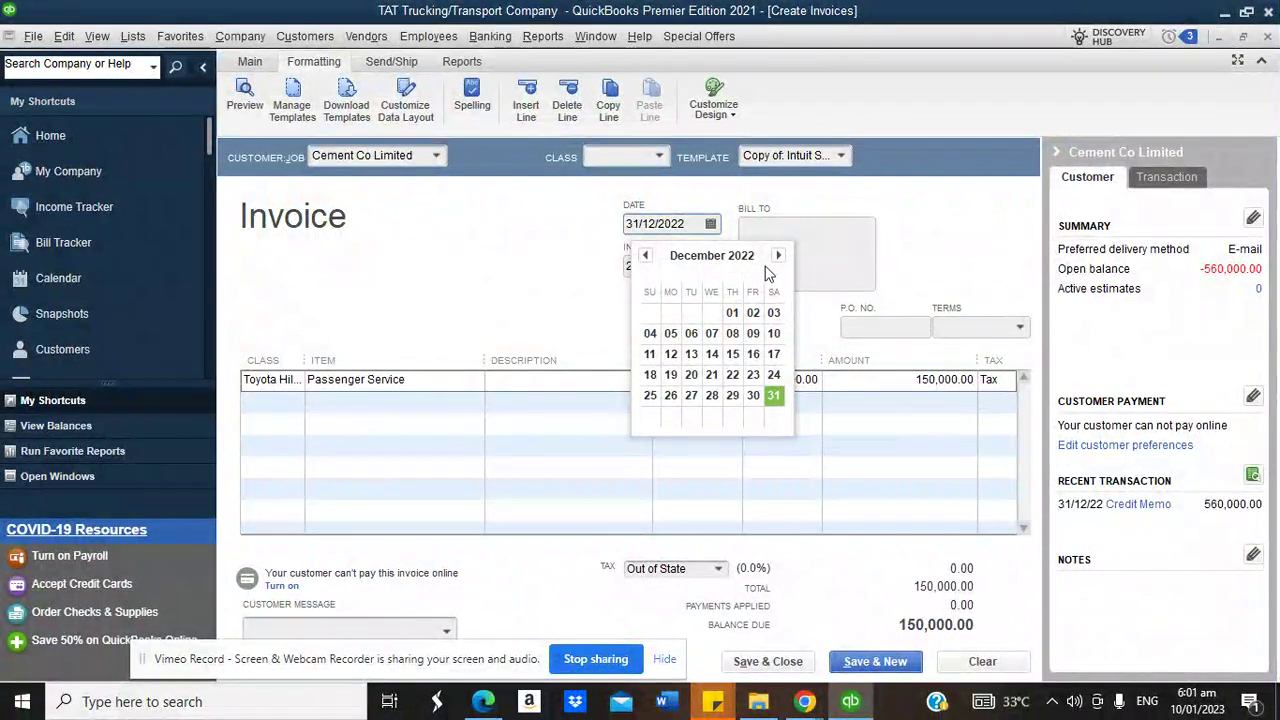
{"action": "left_click", "coordinate": [776, 257]}
{"action": "left_click", "coordinate": [692, 312]}
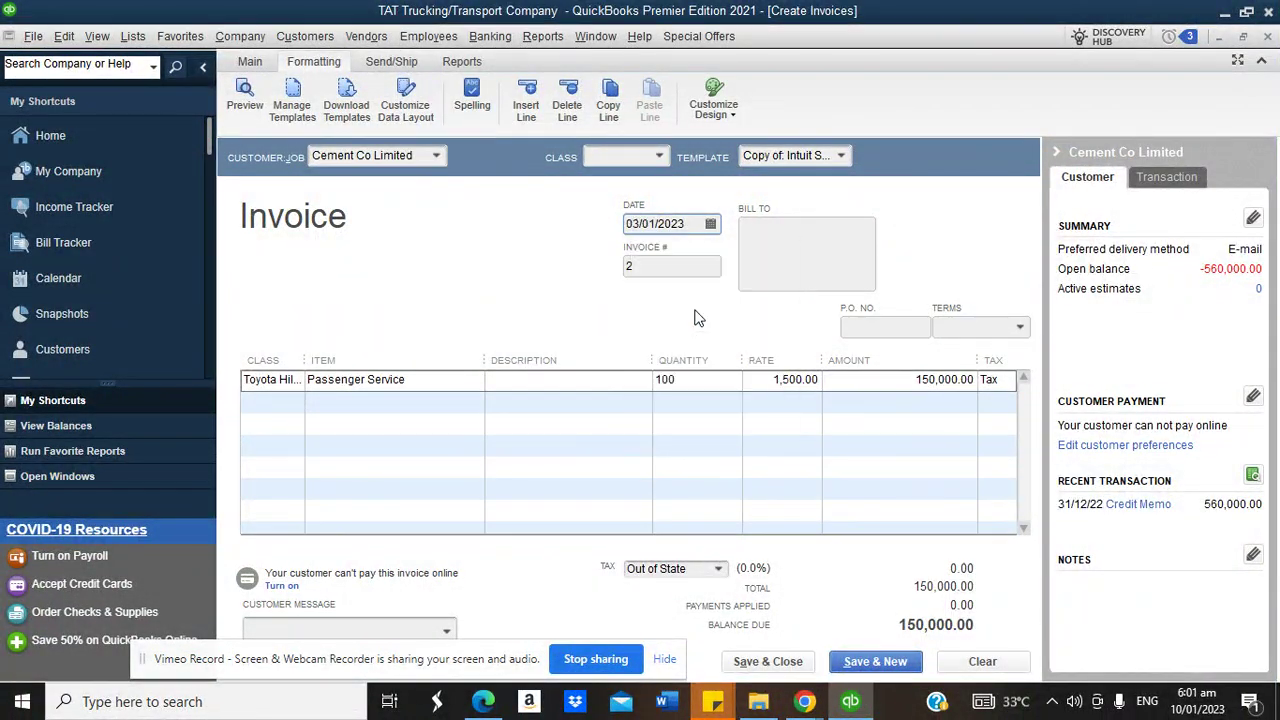
Save and close the invoice, applying 150,000.00 of Cement Co Limited's available credit to it
{"action": "left_click", "coordinate": [770, 661]}
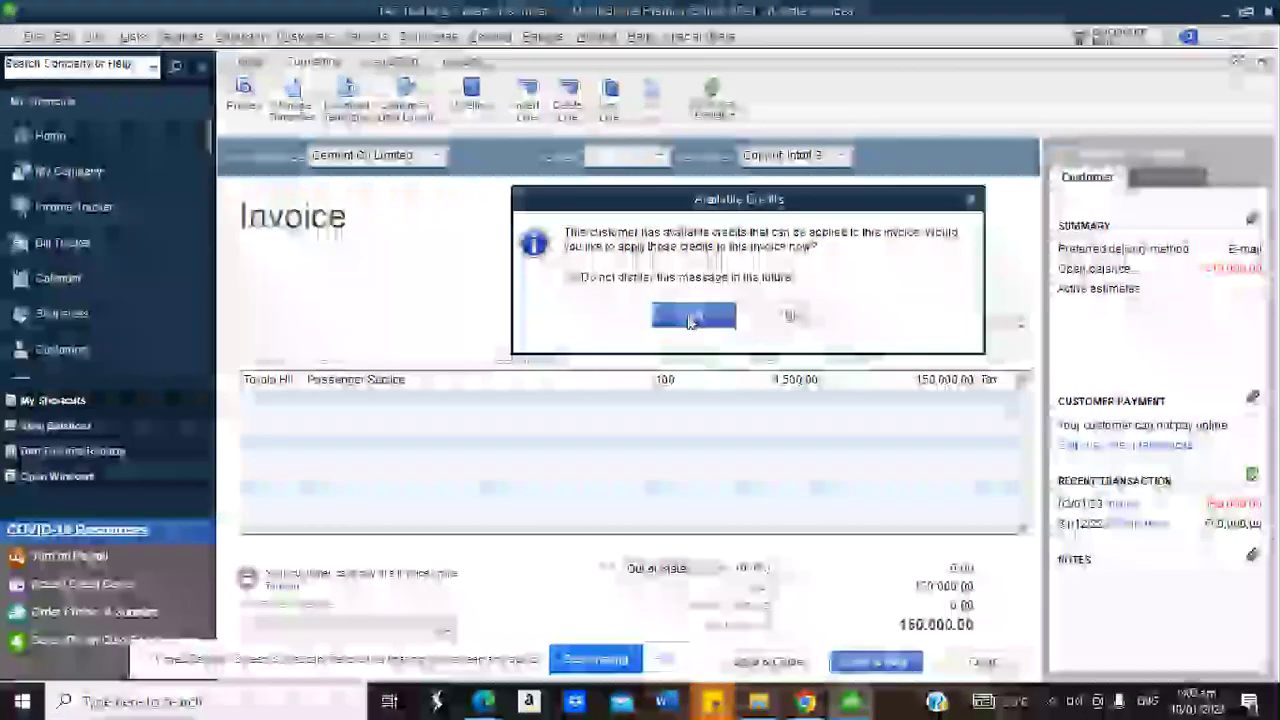
{"action": "left_click", "coordinate": [689, 314]}
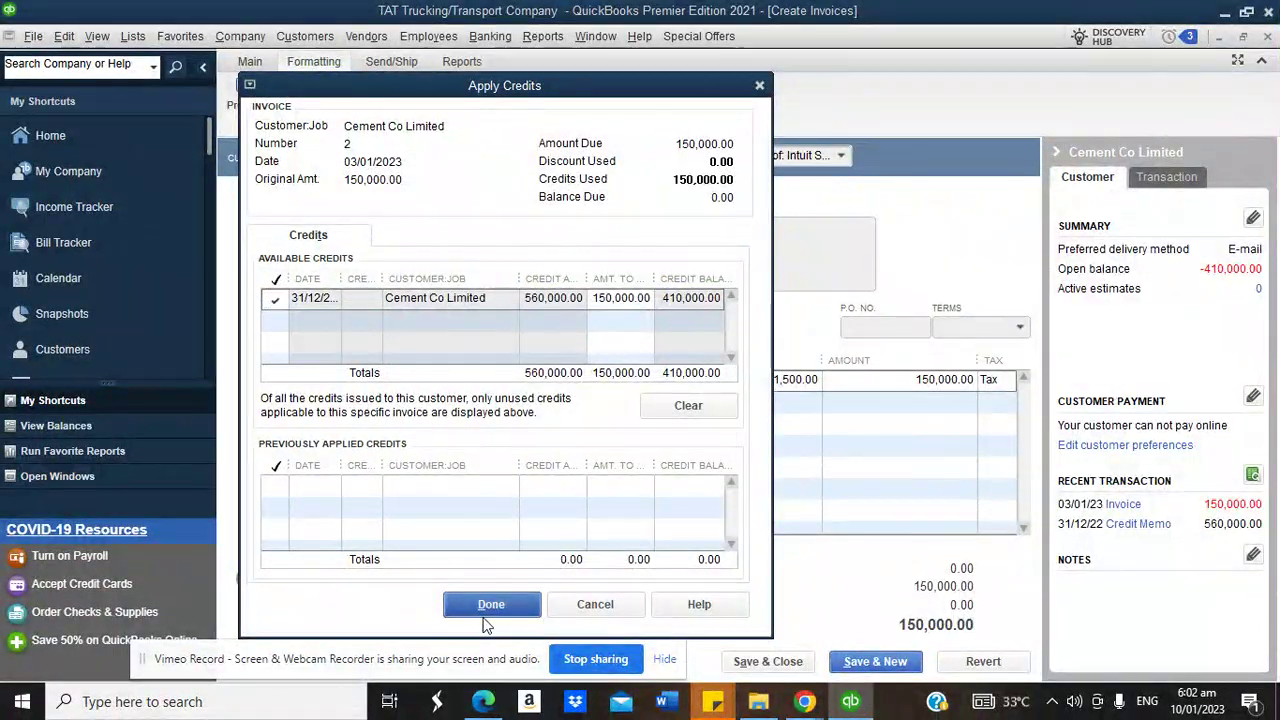
{"action": "left_click", "coordinate": [490, 604]}
{"action": "left_click", "coordinate": [768, 661]}
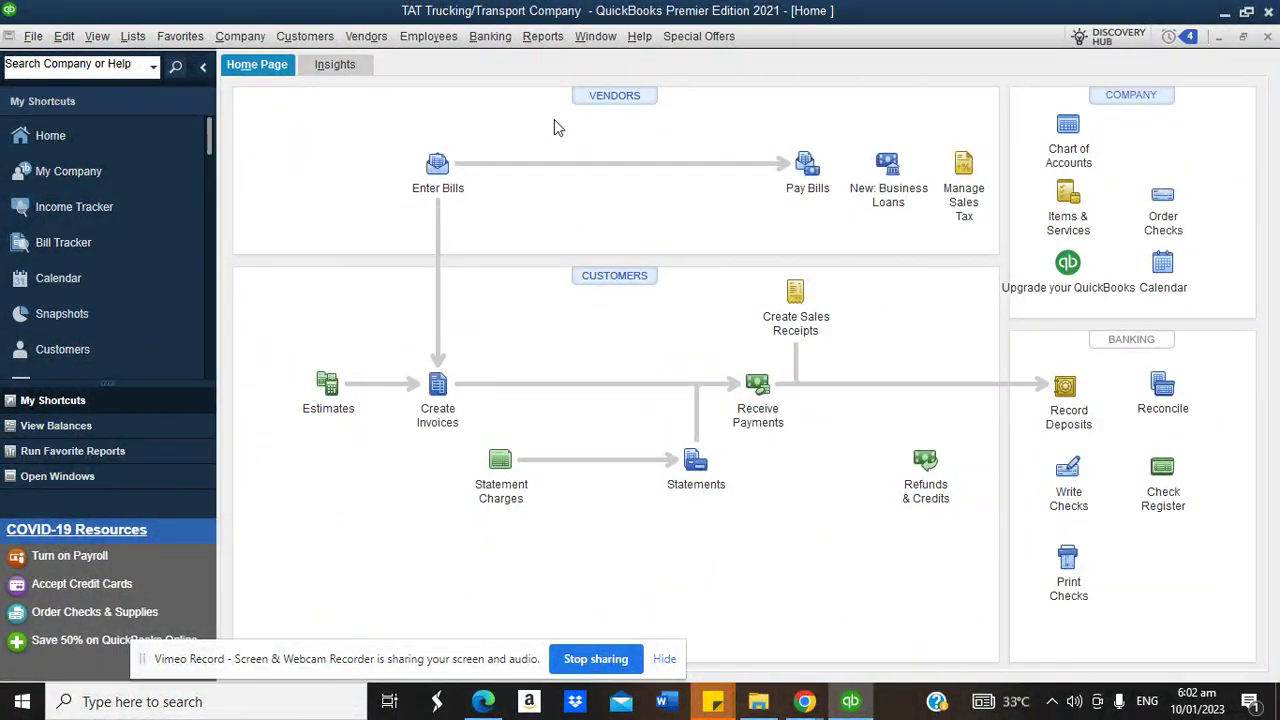
Open the Customer Balance Summary report and examine the balance details of Cement Co Limited and Farm Tech Limited
{"action": "left_click", "coordinate": [543, 36]}
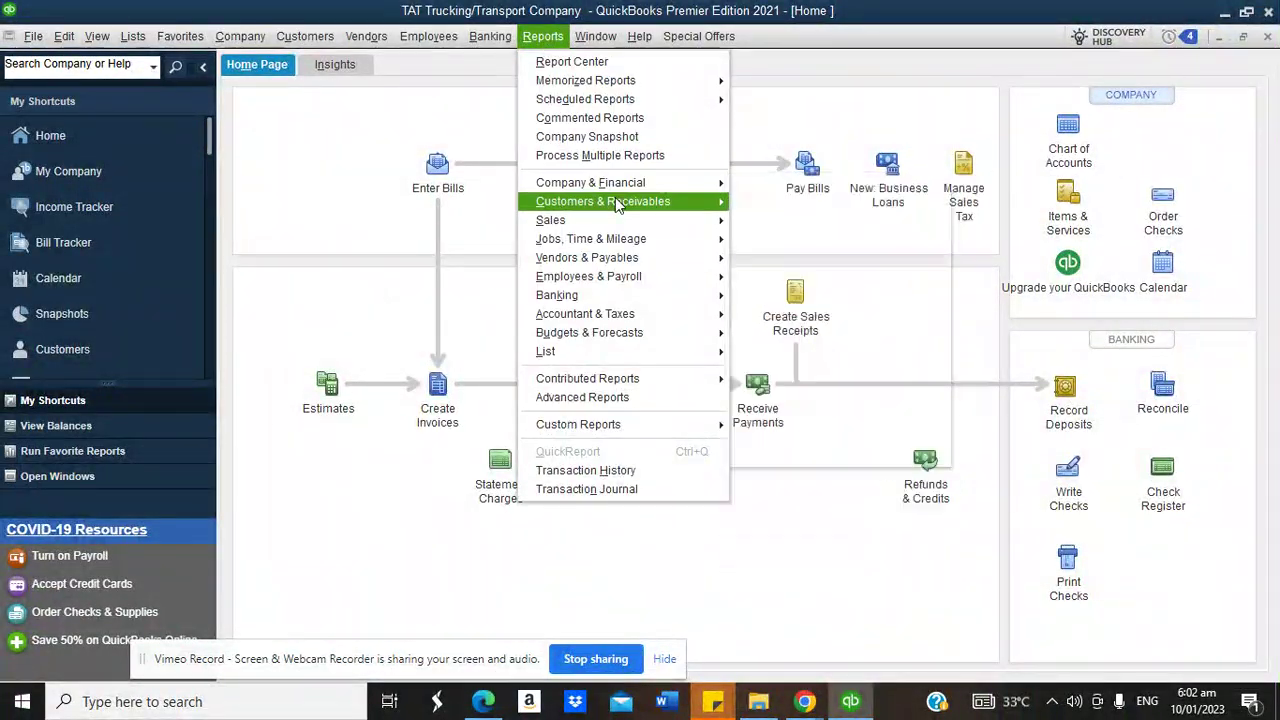
{"action": "mouse_move", "coordinate": [615, 197]}
{"action": "left_click", "coordinate": [803, 239]}
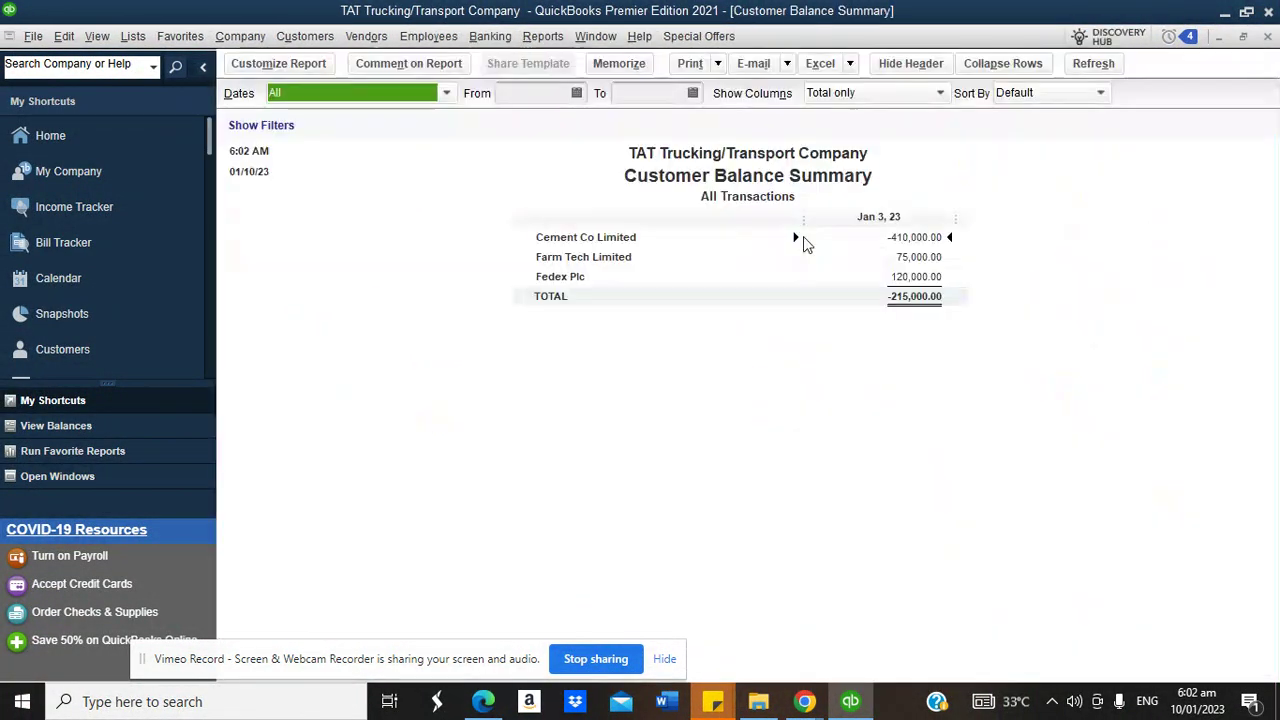
{"action": "double_click", "coordinate": [908, 242]}
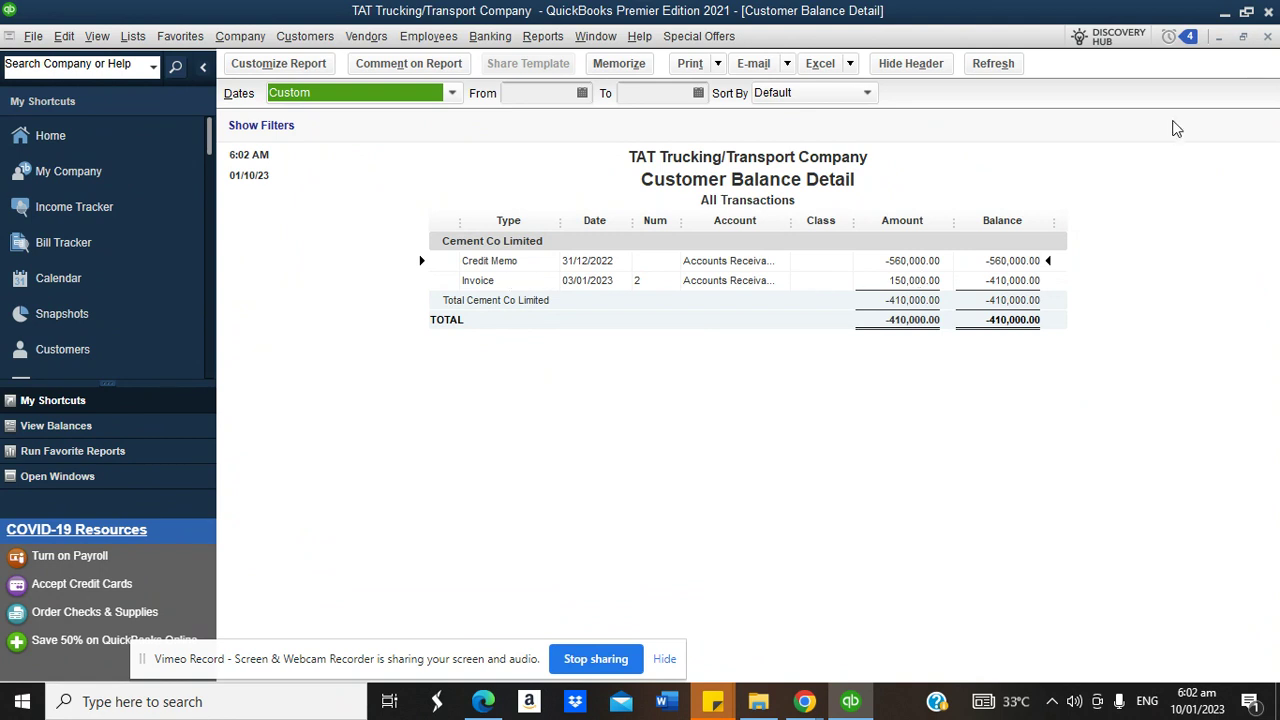
{"action": "left_click", "coordinate": [1267, 36]}
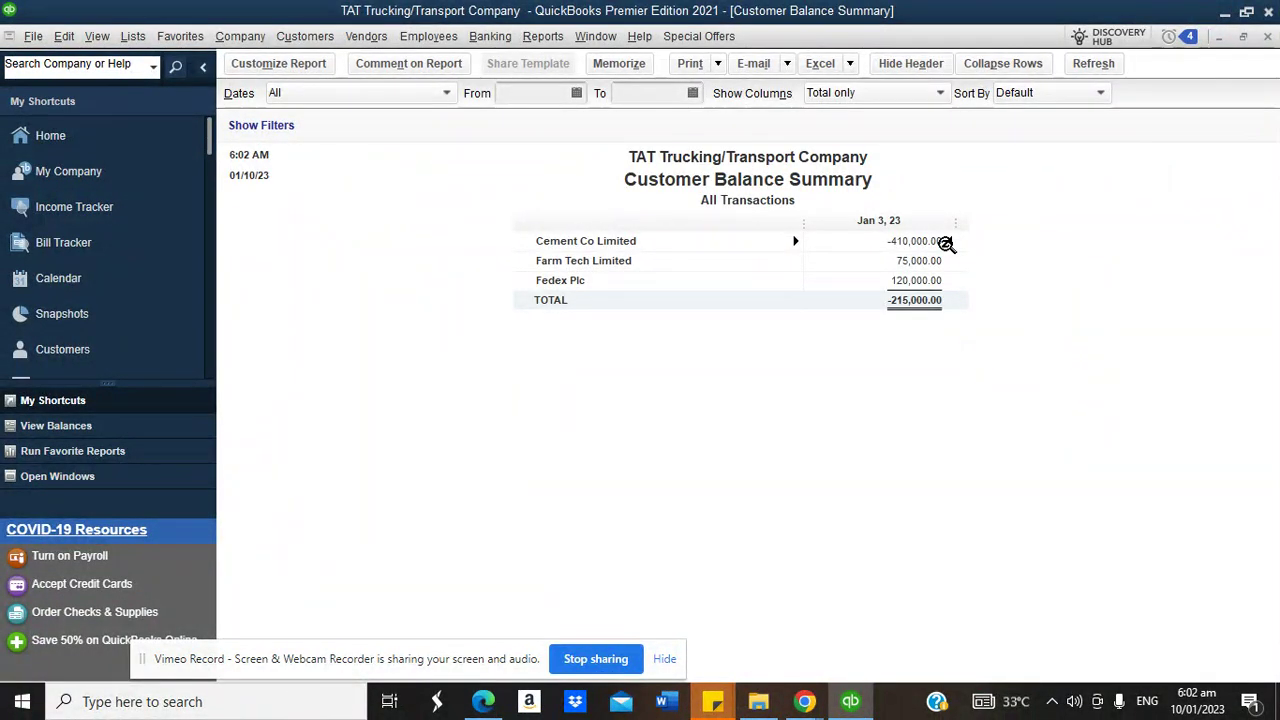
{"action": "double_click", "coordinate": [903, 262]}
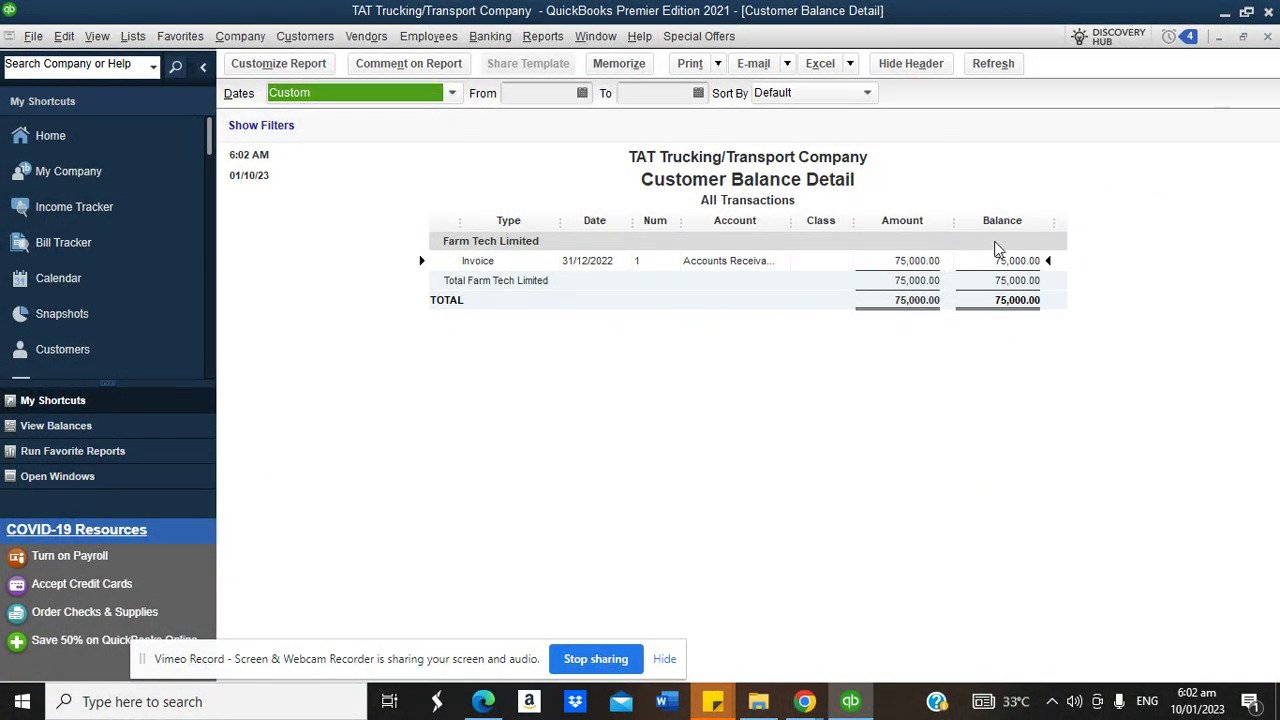
Open the blank Receive Payments form from the home page to view it, and close it without recording a payment
{"action": "left_click", "coordinate": [124, 137]}
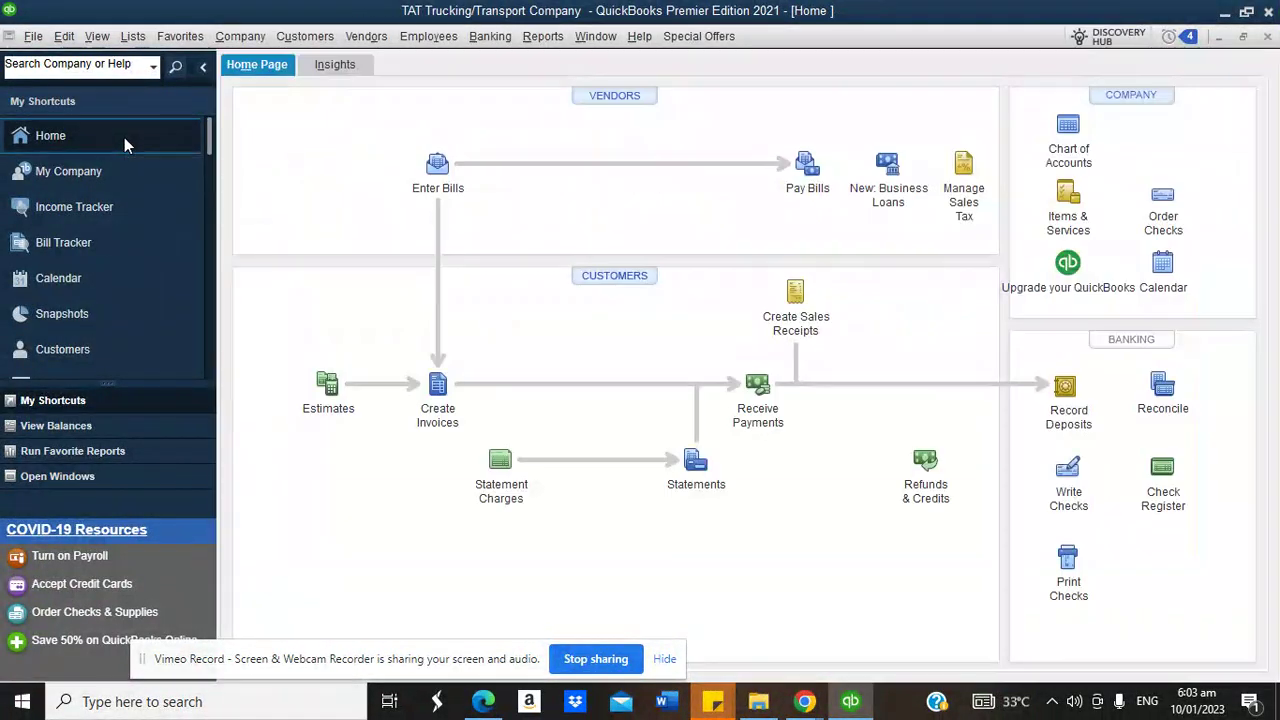
{"action": "left_click", "coordinate": [756, 395]}
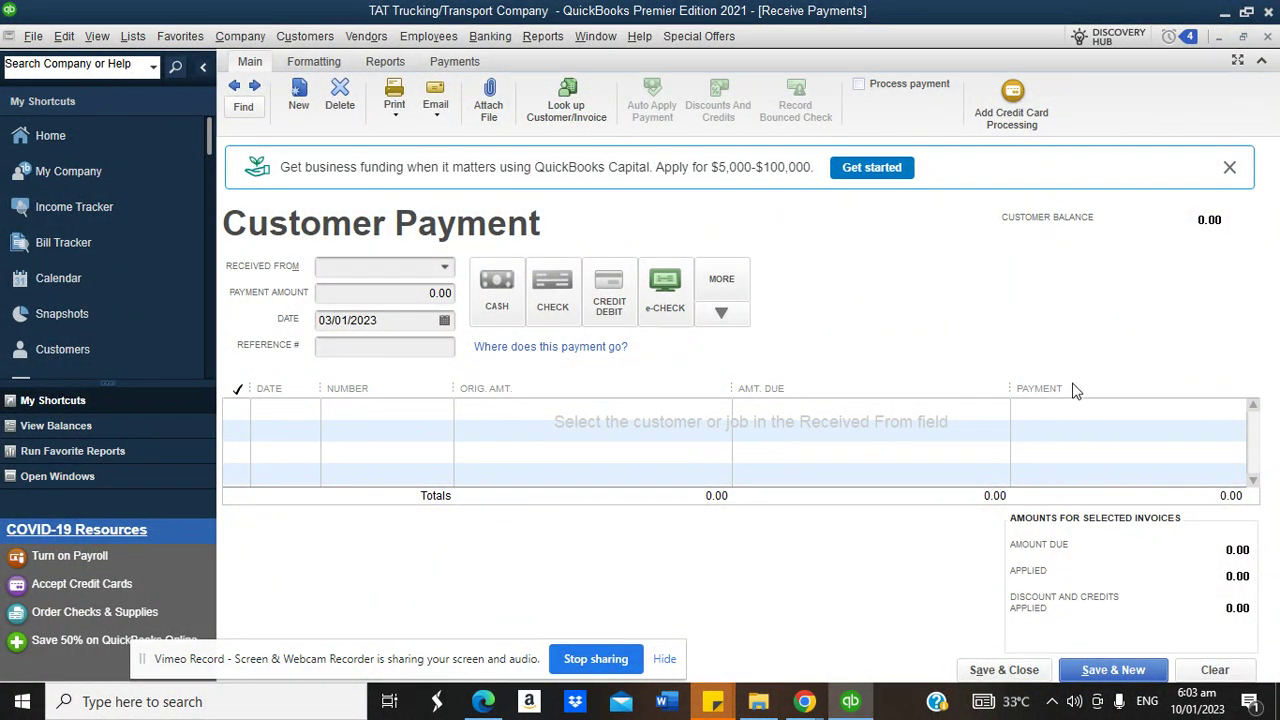
{"action": "key", "text": "Escape"}
{"action": "left_click", "coordinate": [644, 229]}
{"action": "left_click", "coordinate": [1267, 37]}
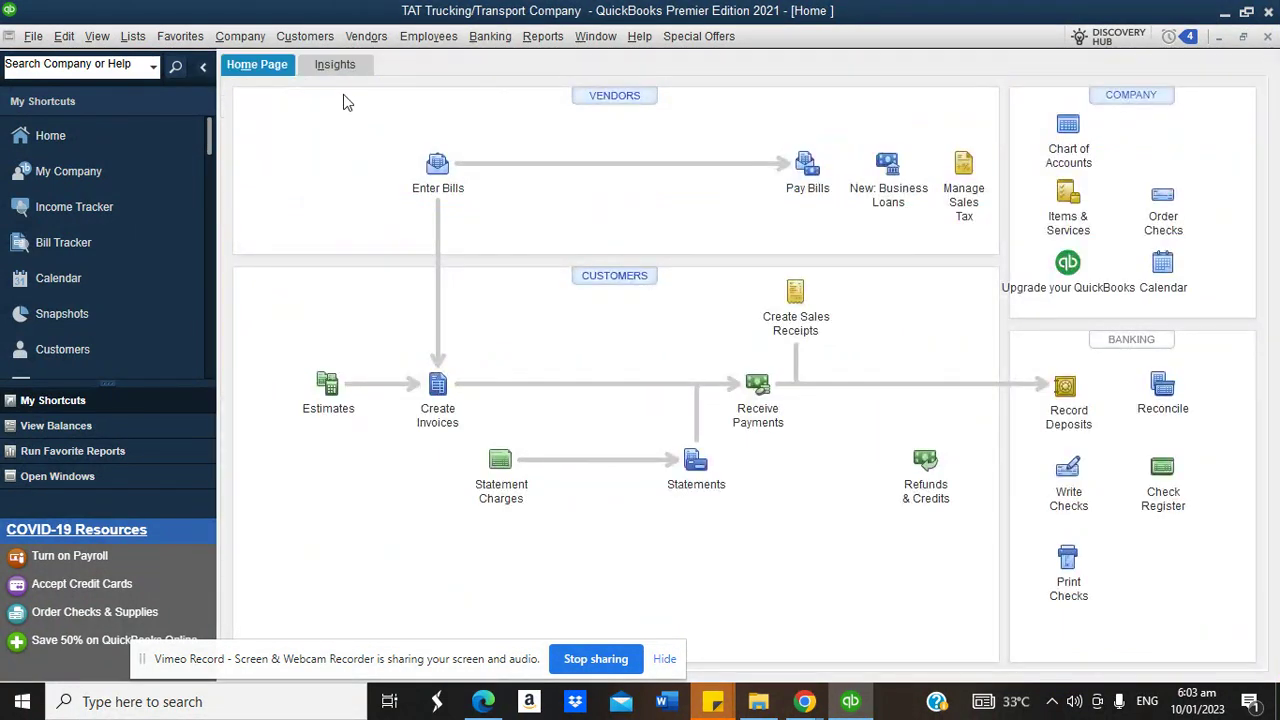
Turn off using Undeposited Funds as the default deposit account in the company payment preferences
{"action": "left_click", "coordinate": [64, 36]}
{"action": "left_click", "coordinate": [112, 302]}
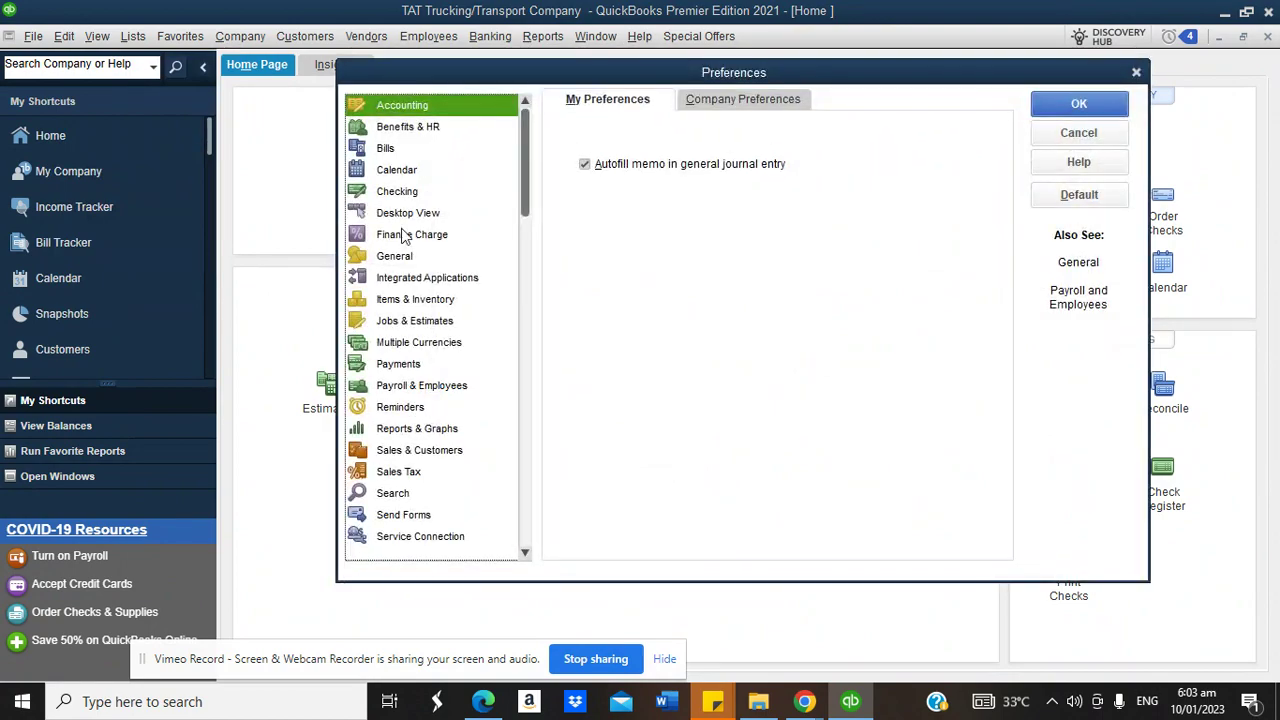
{"action": "left_click", "coordinate": [418, 362]}
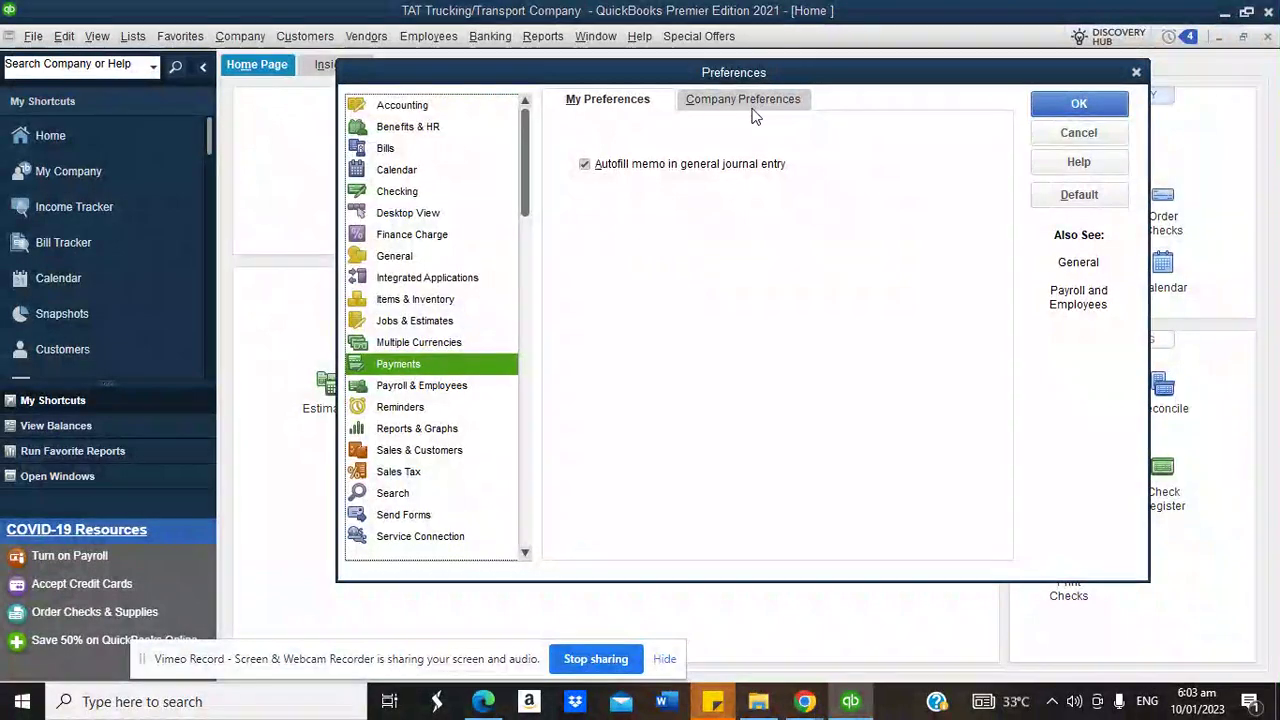
{"action": "left_click", "coordinate": [748, 102]}
{"action": "left_click", "coordinate": [831, 168]}
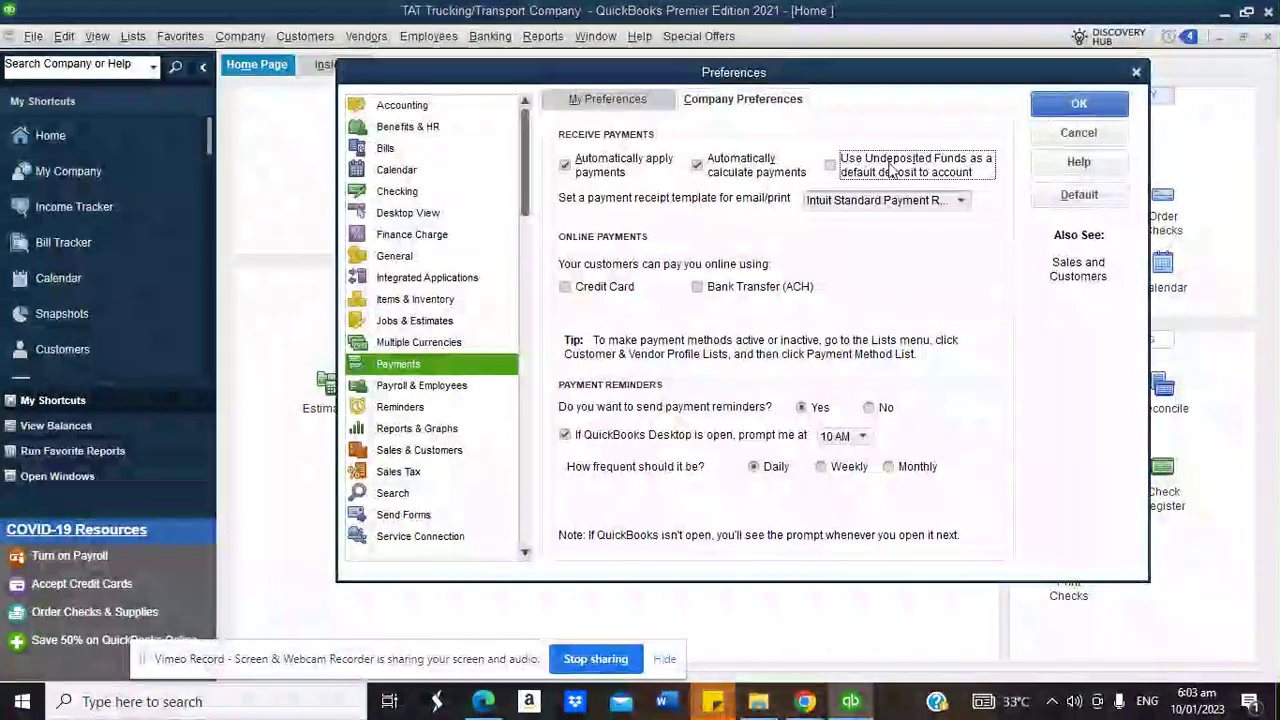
Save the preference change and let the open windows close, refreshing the changed reports and declining to memorize the modified report
{"action": "left_click", "coordinate": [1060, 103]}
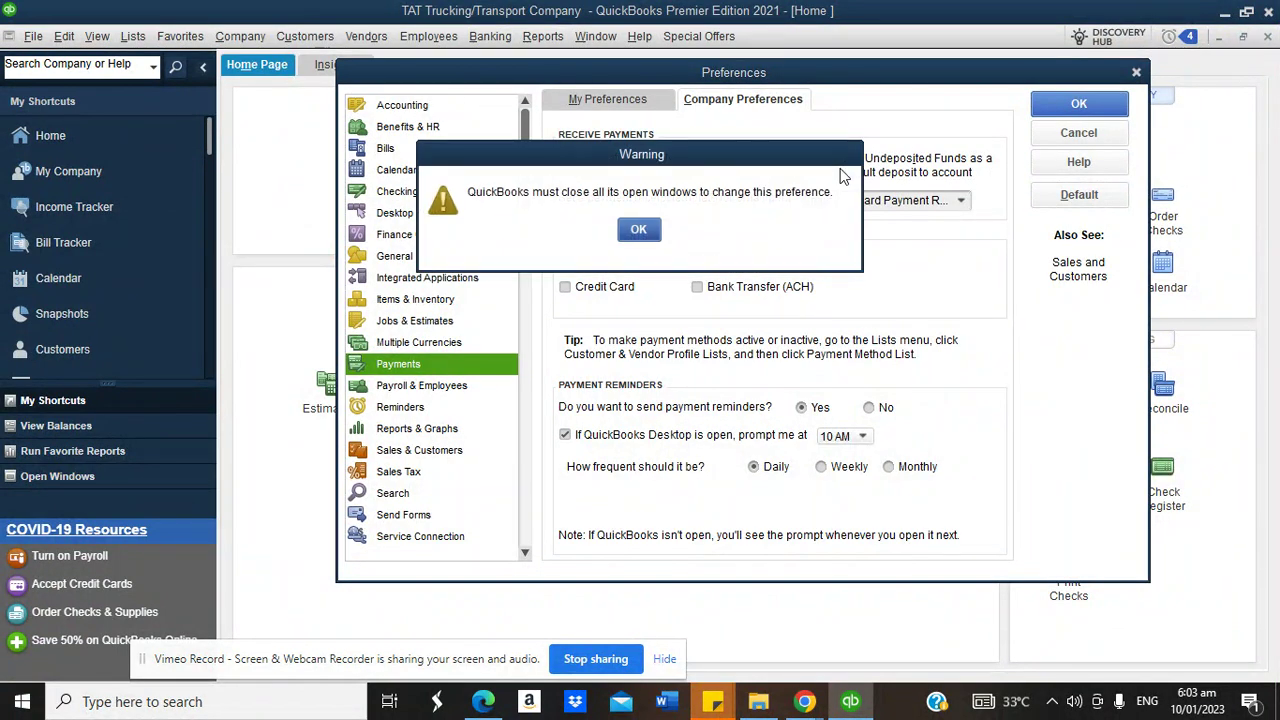
{"action": "left_click", "coordinate": [648, 230]}
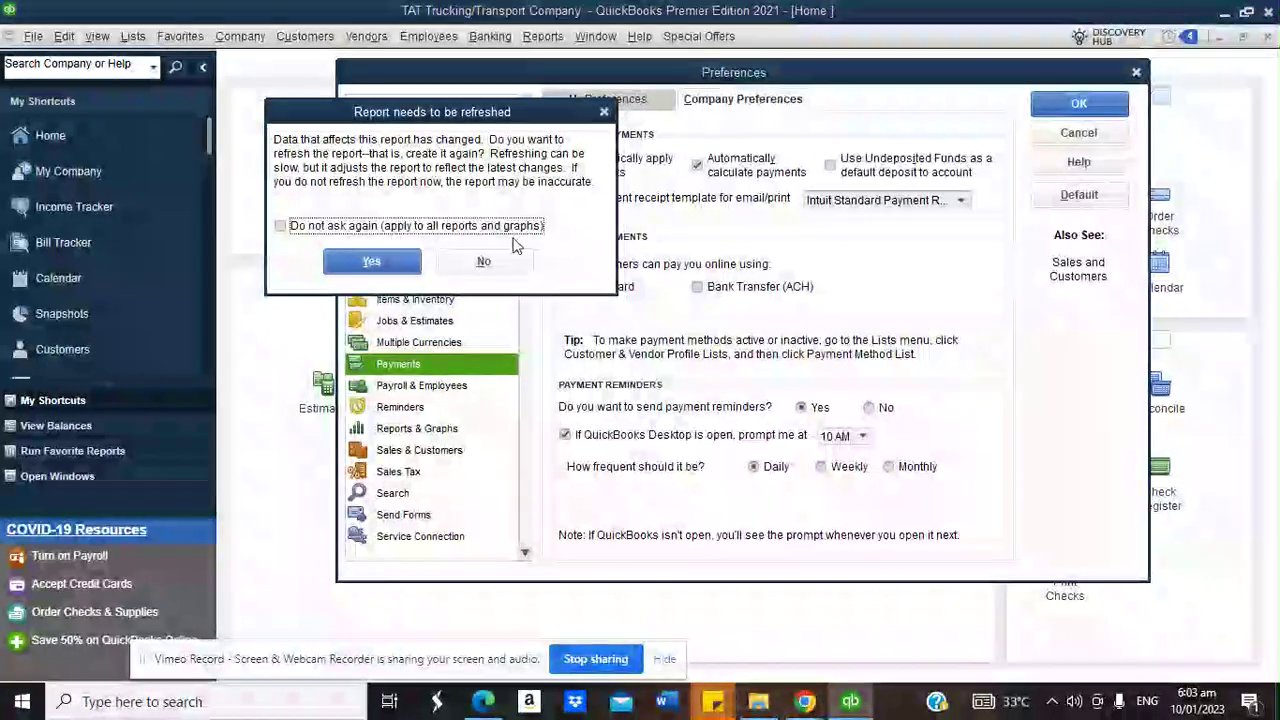
{"action": "left_click", "coordinate": [392, 261]}
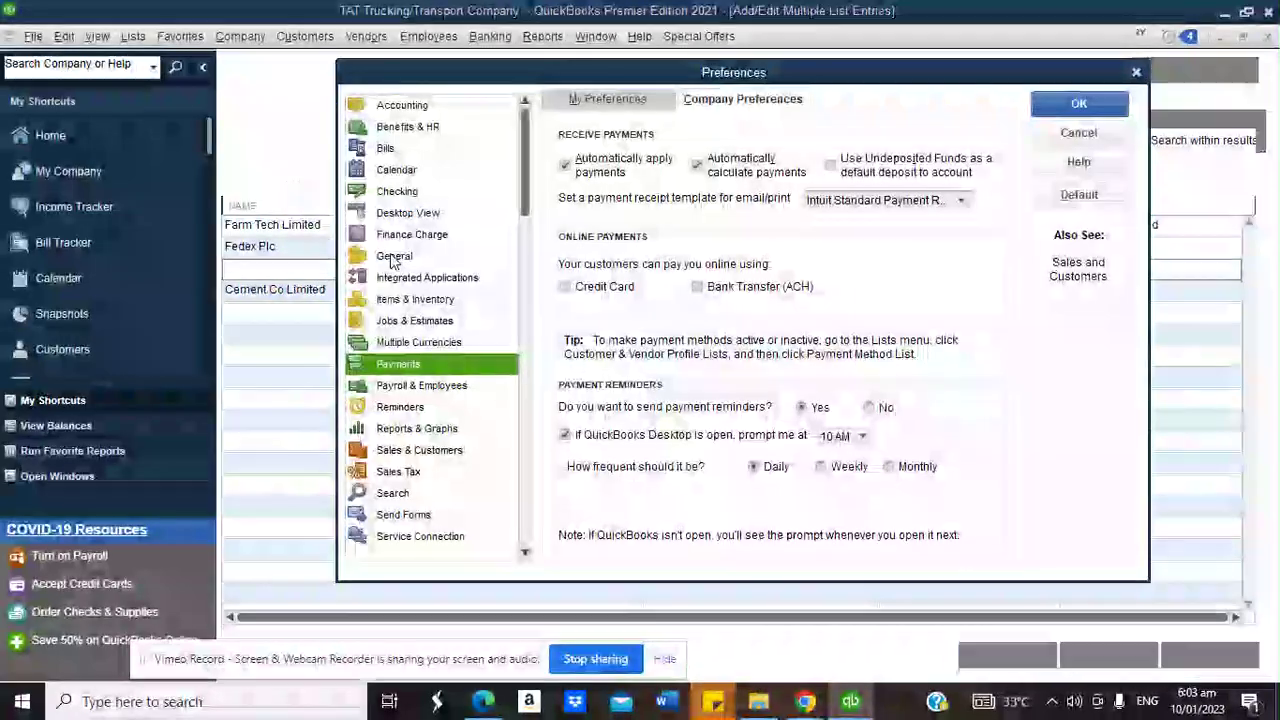
{"action": "left_click", "coordinate": [362, 254]}
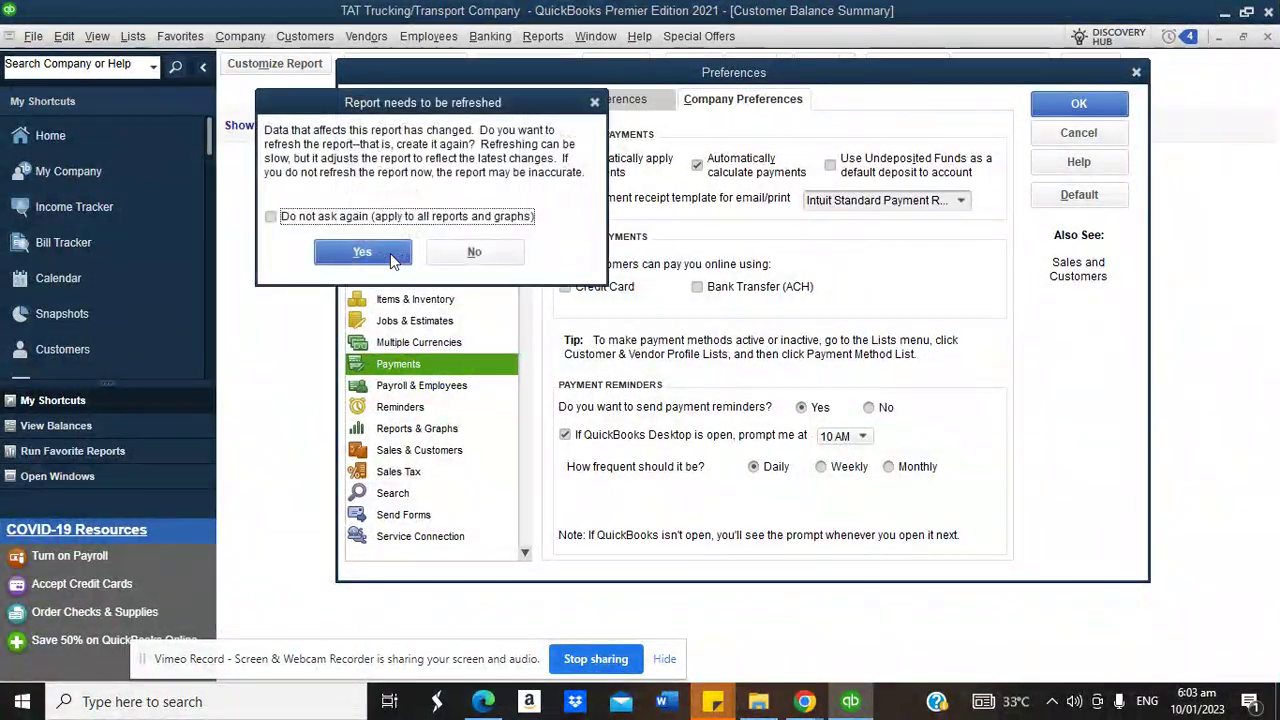
{"action": "left_click", "coordinate": [392, 260]}
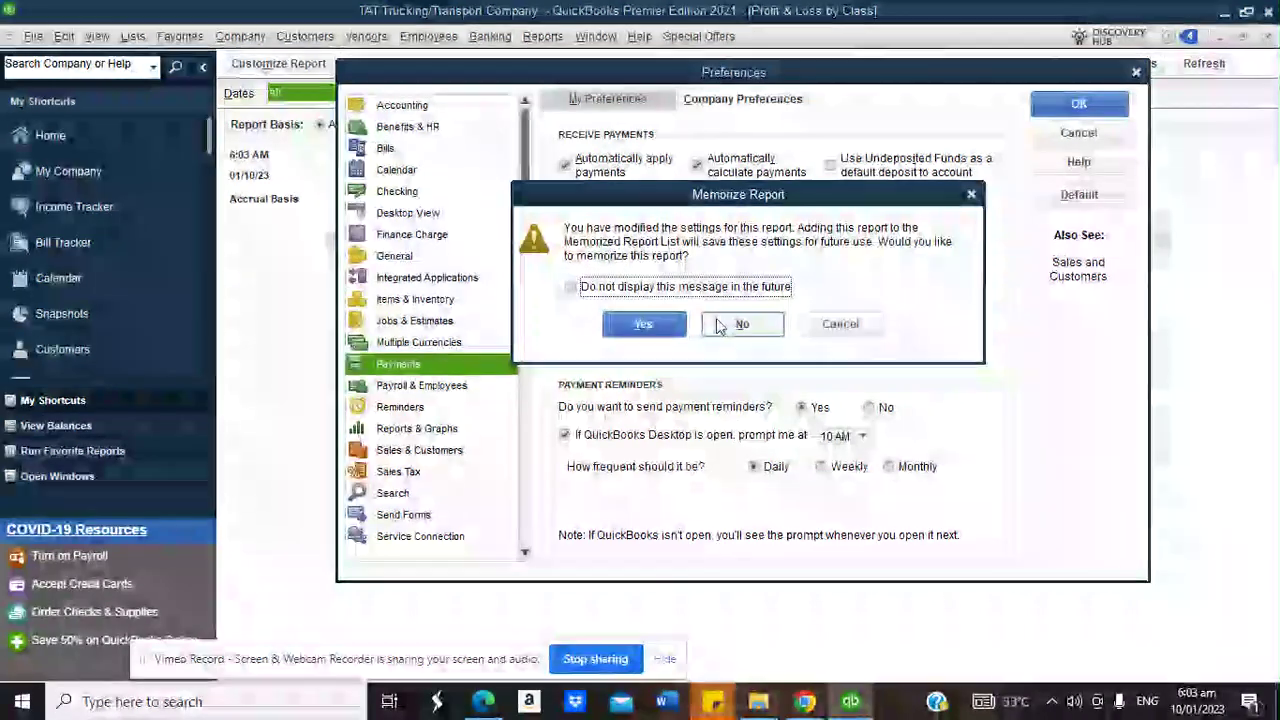
{"action": "left_click", "coordinate": [716, 318]}
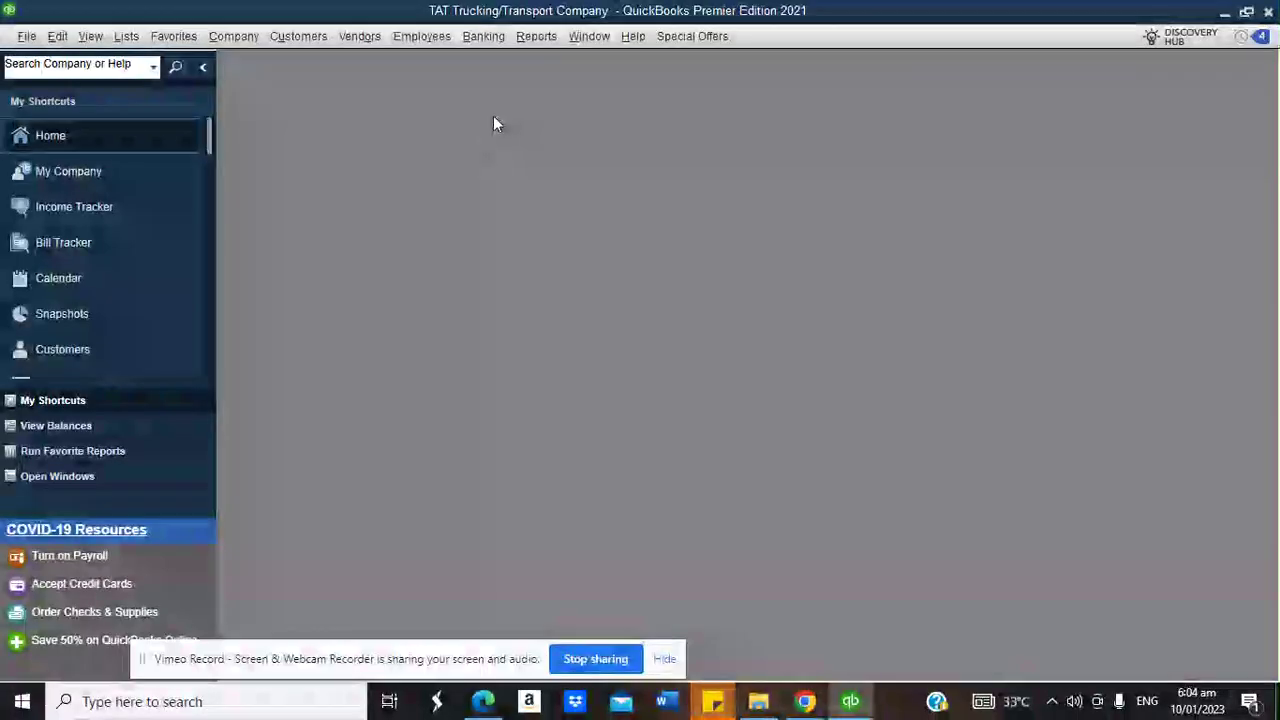
Reopen the home page and start a customer payment, choosing Cash Account as the deposit account
{"action": "left_click", "coordinate": [149, 133]}
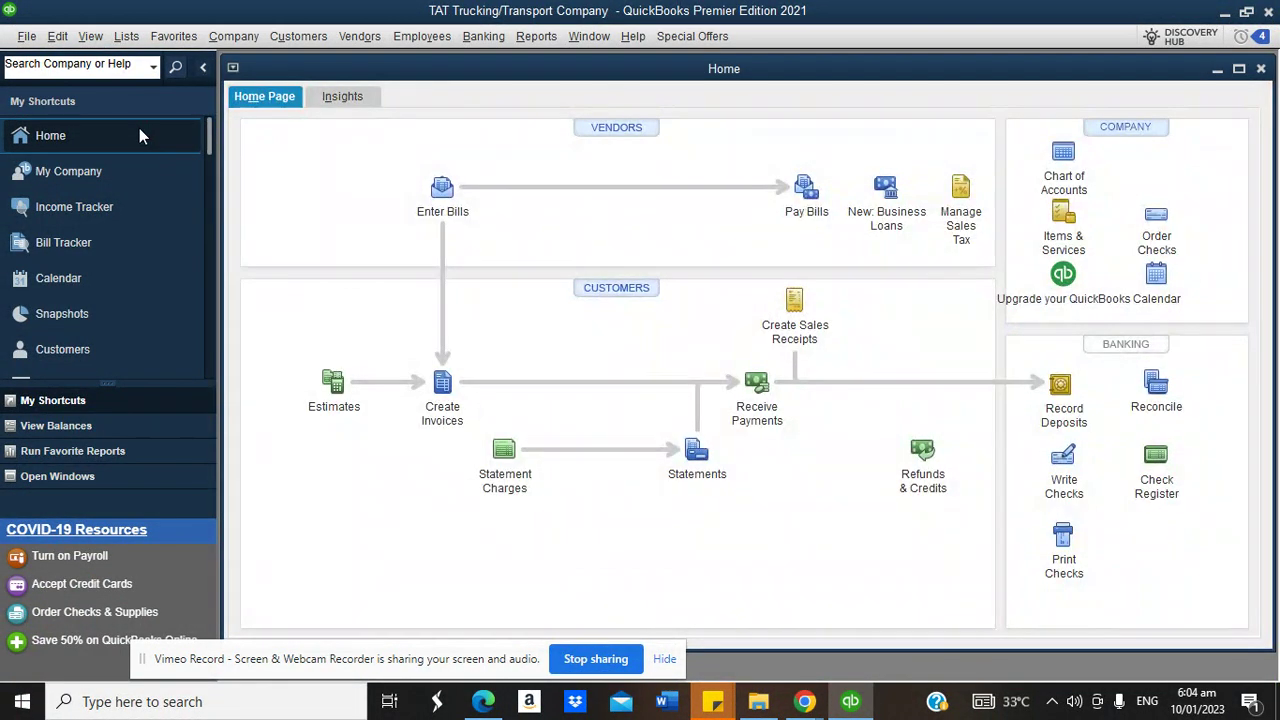
{"action": "left_click", "coordinate": [756, 388]}
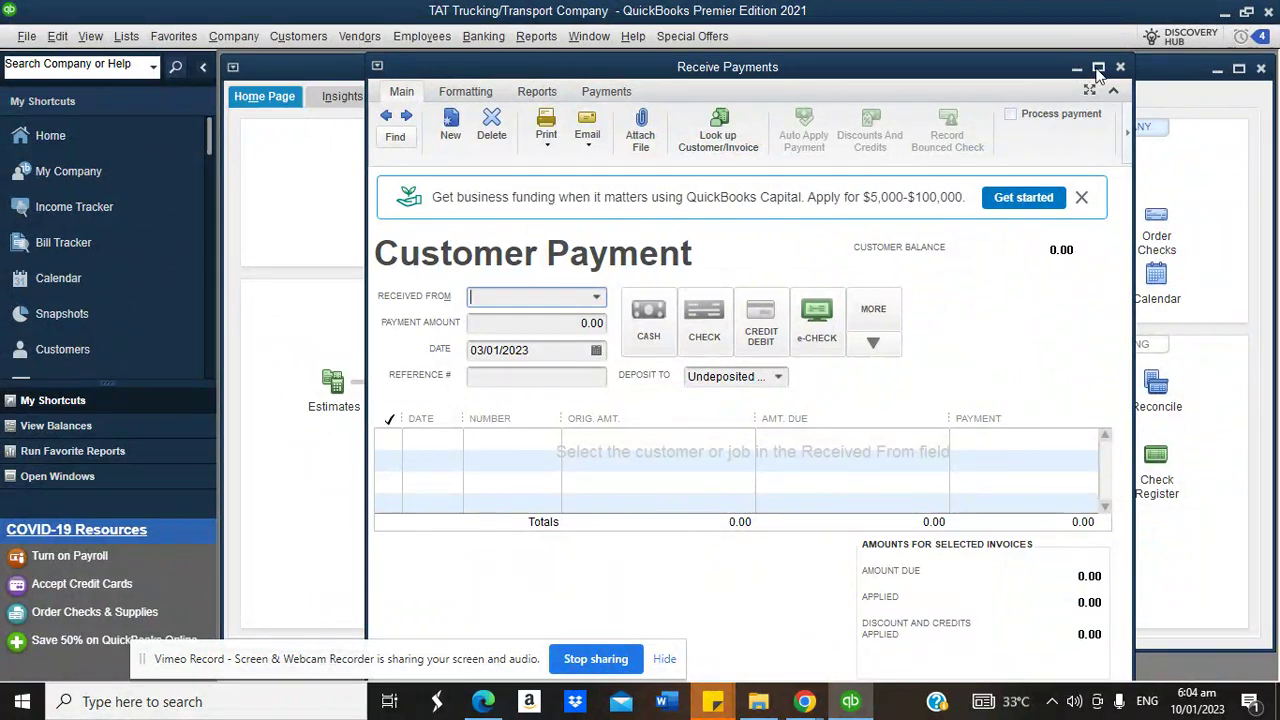
{"action": "left_click", "coordinate": [1098, 68]}
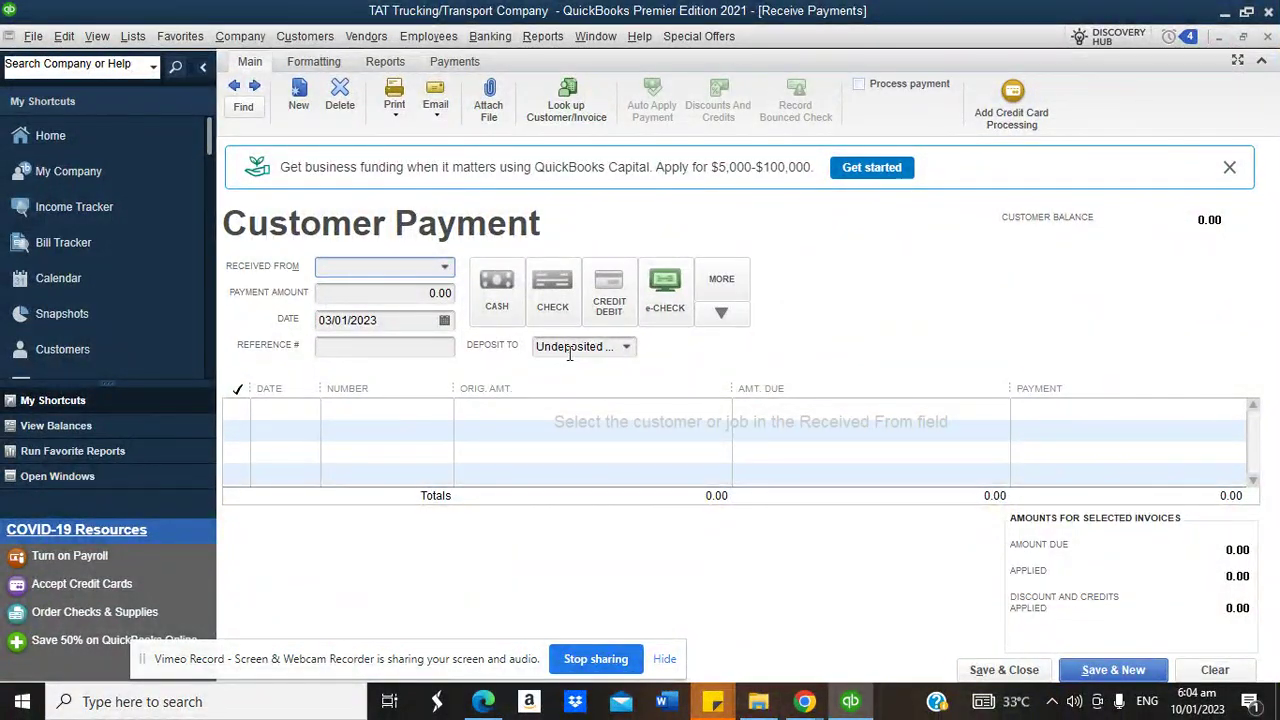
{"action": "left_click", "coordinate": [626, 350]}
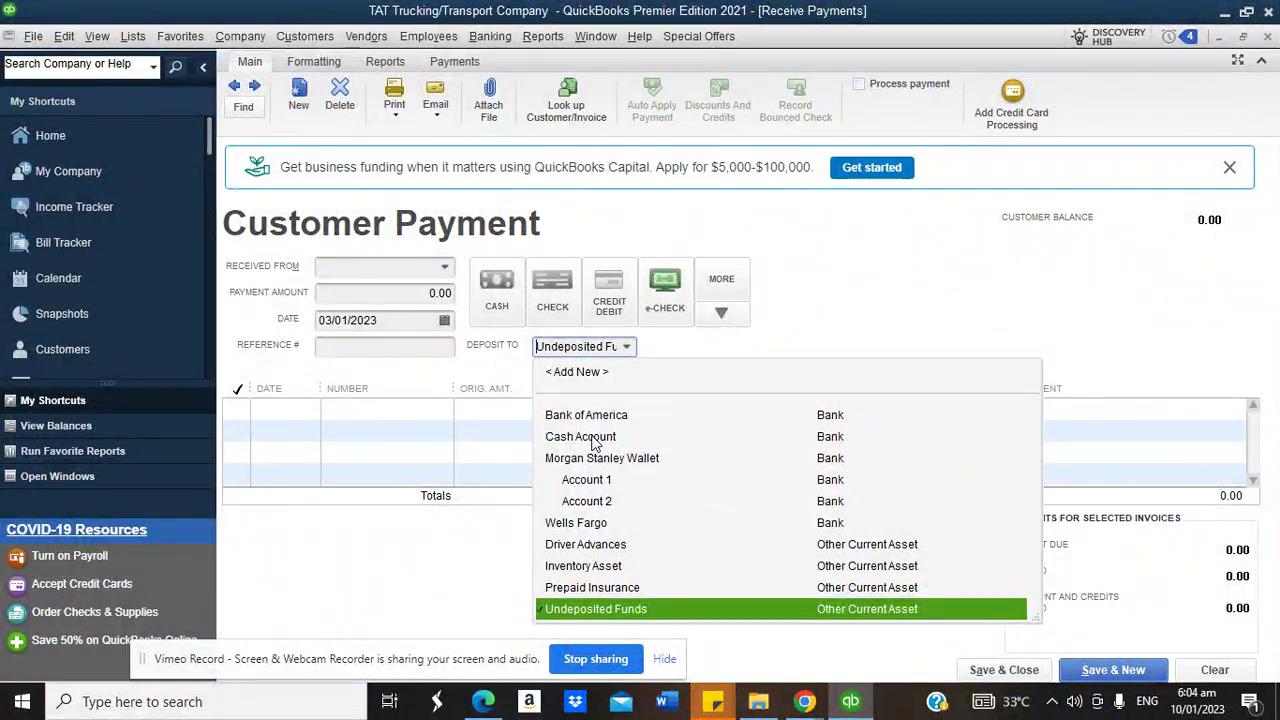
{"action": "left_click", "coordinate": [593, 440]}
Record the payment as received from Farm Tech Limited with an amount of 70,000
{"action": "left_click", "coordinate": [443, 273]}
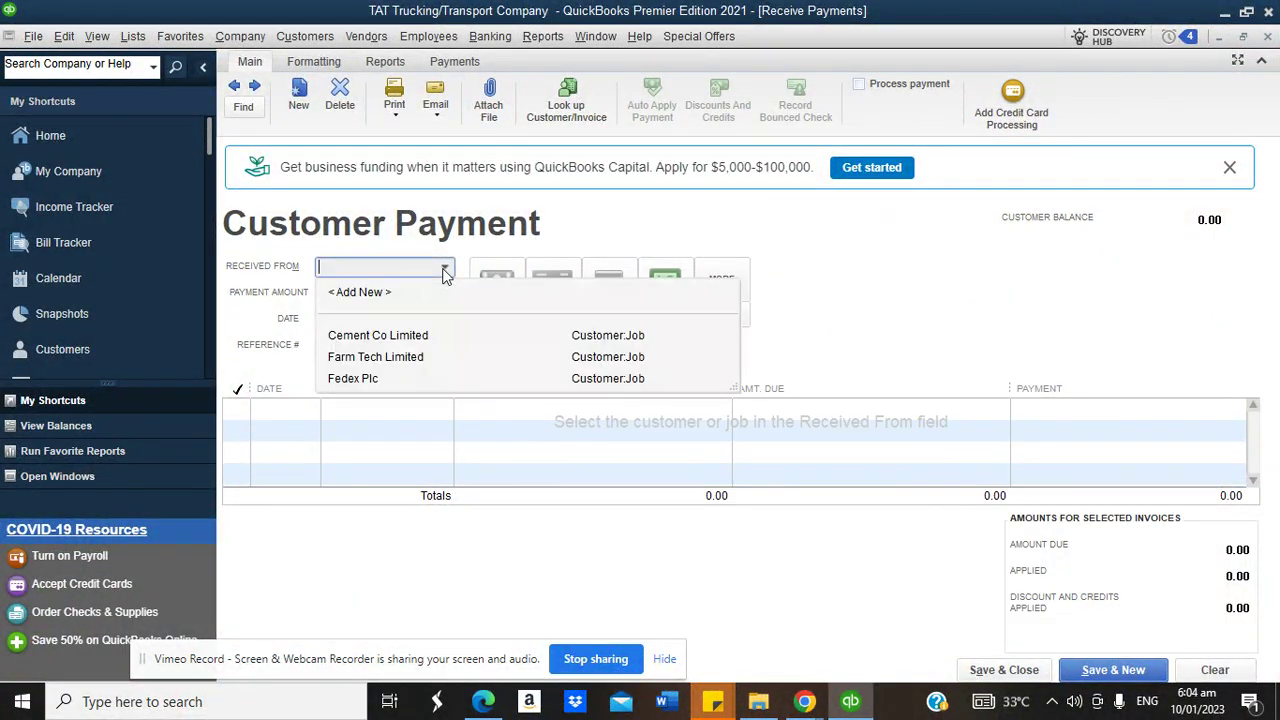
{"action": "left_click", "coordinate": [406, 358]}
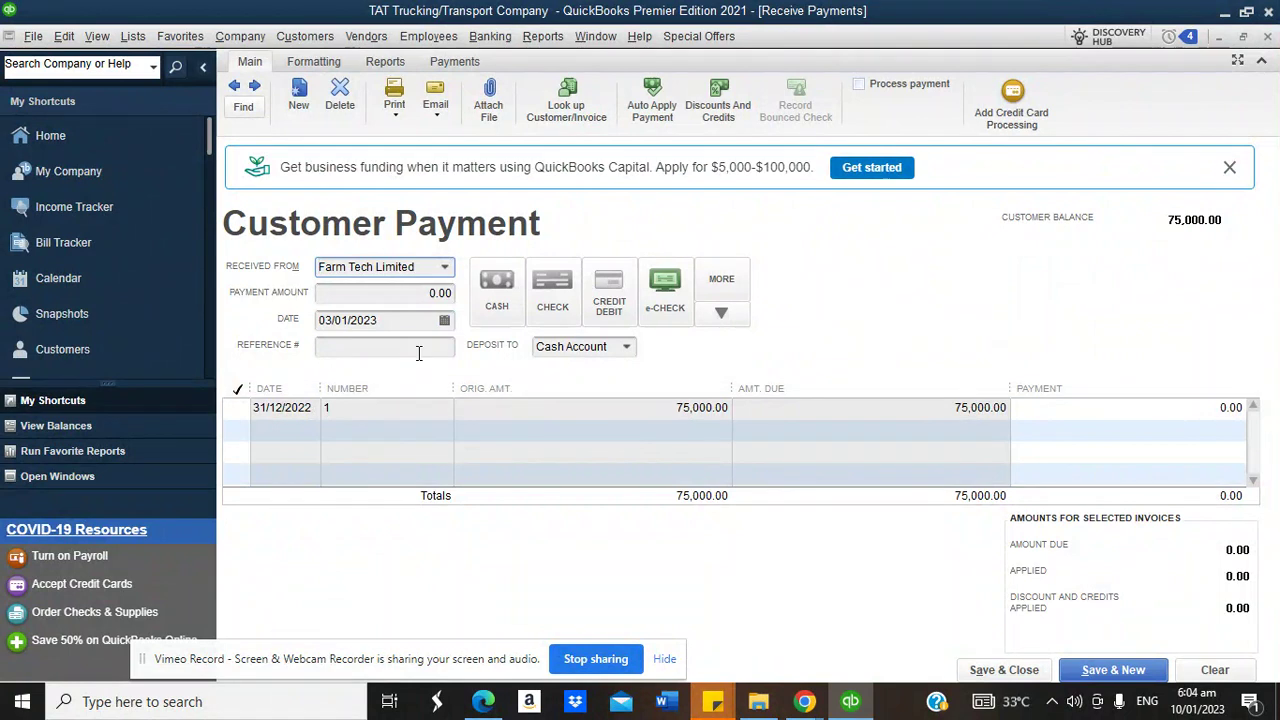
{"action": "left_click", "coordinate": [376, 296]}
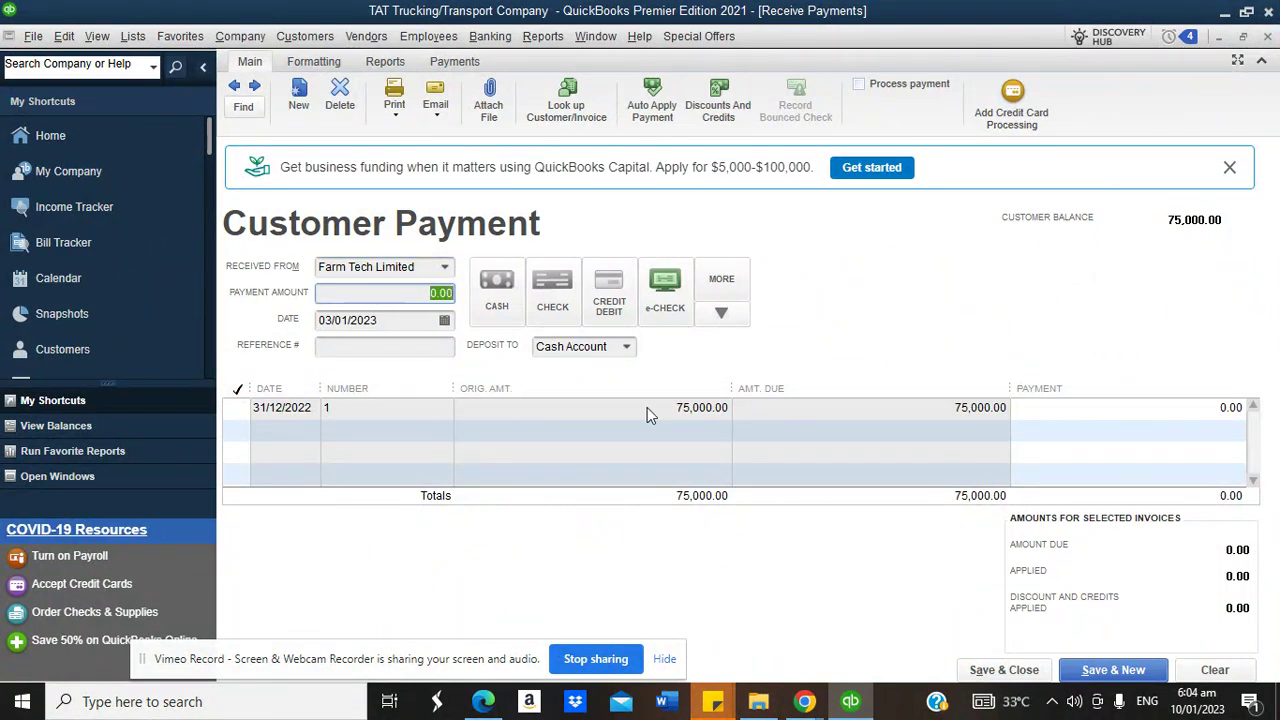
{"action": "type", "text": "70,000"}
{"action": "left_click", "coordinate": [389, 350]}
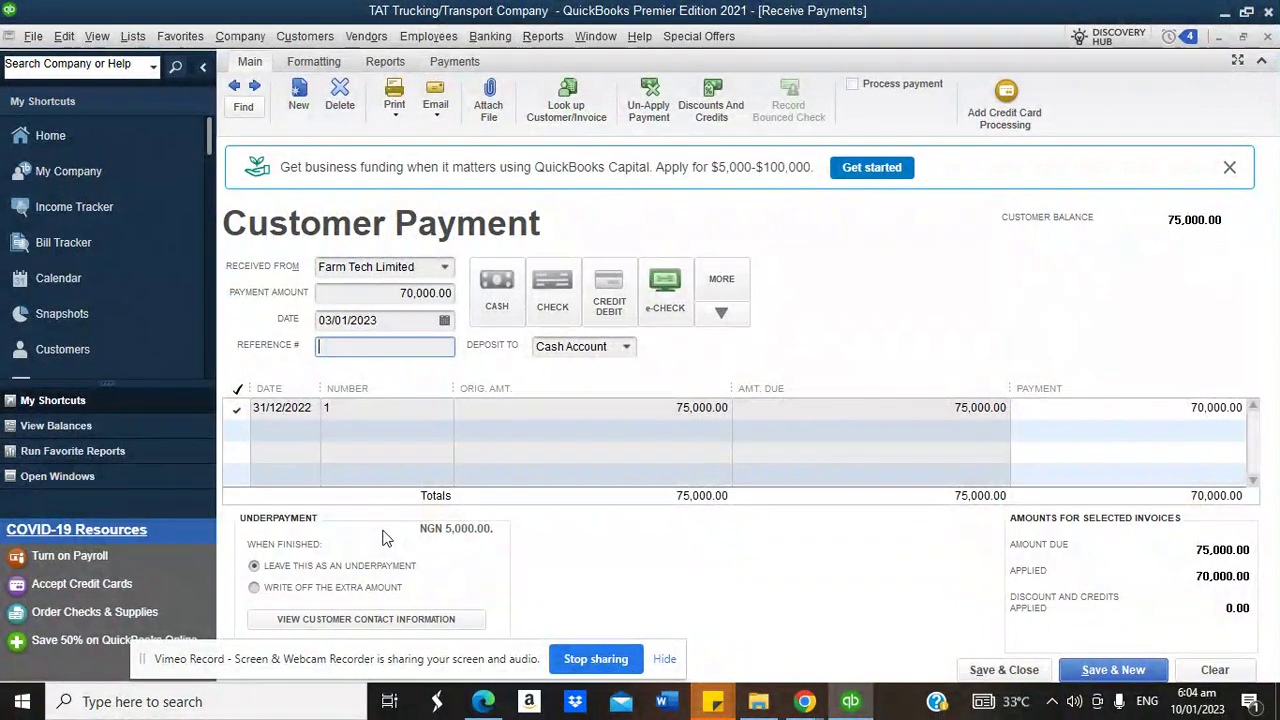
Choose to write off the underpaid amount, save the payment, and enter WHT Receivable as the write-off account
{"action": "left_click", "coordinate": [254, 589]}
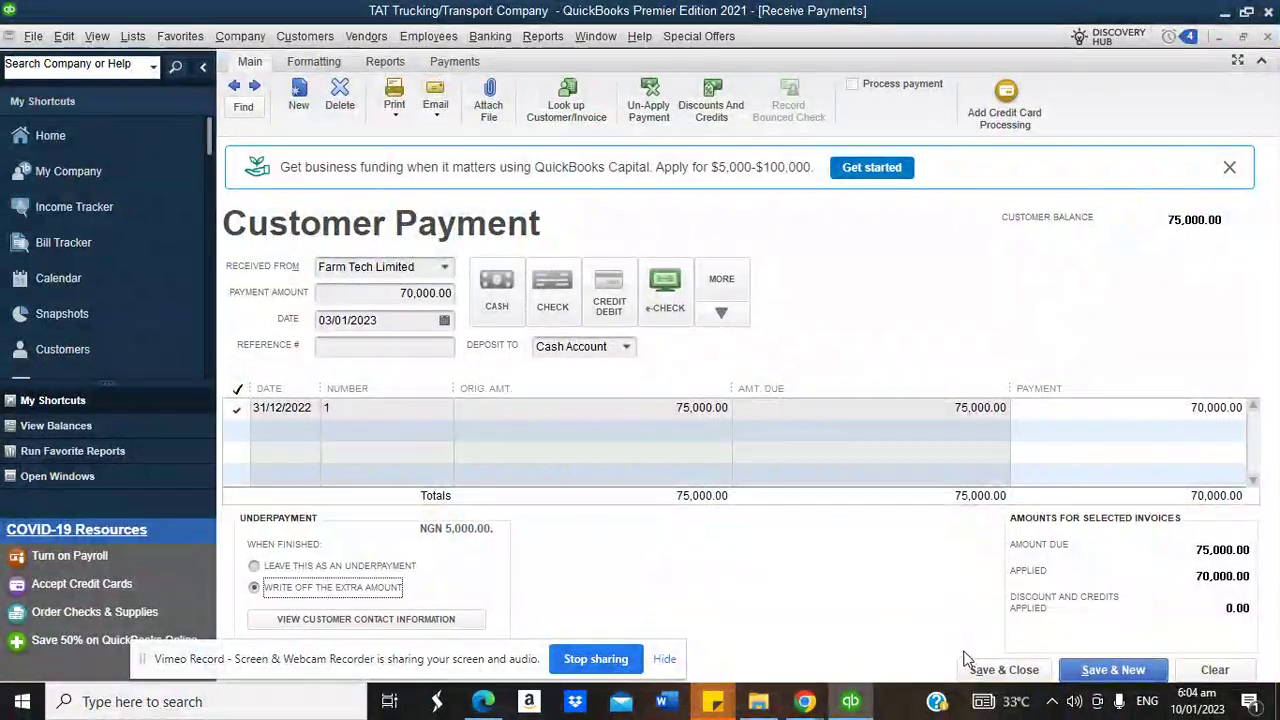
{"action": "left_click", "coordinate": [977, 673]}
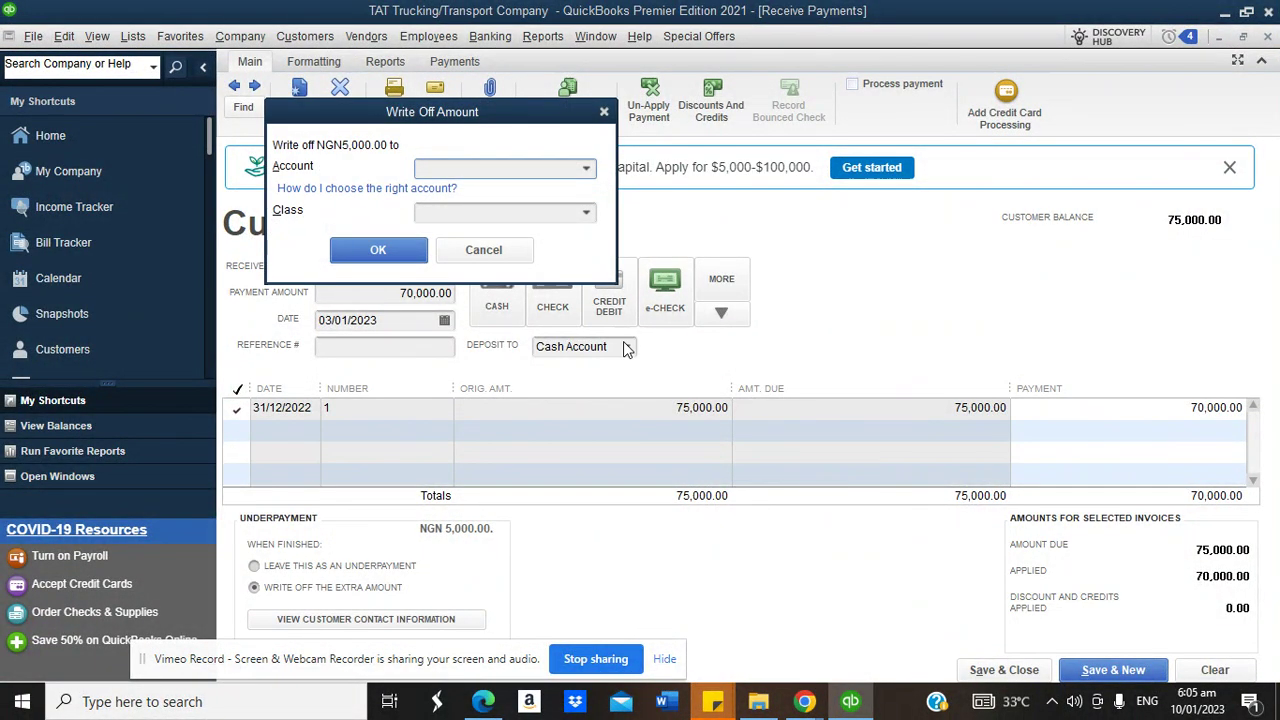
{"action": "left_click", "coordinate": [586, 168]}
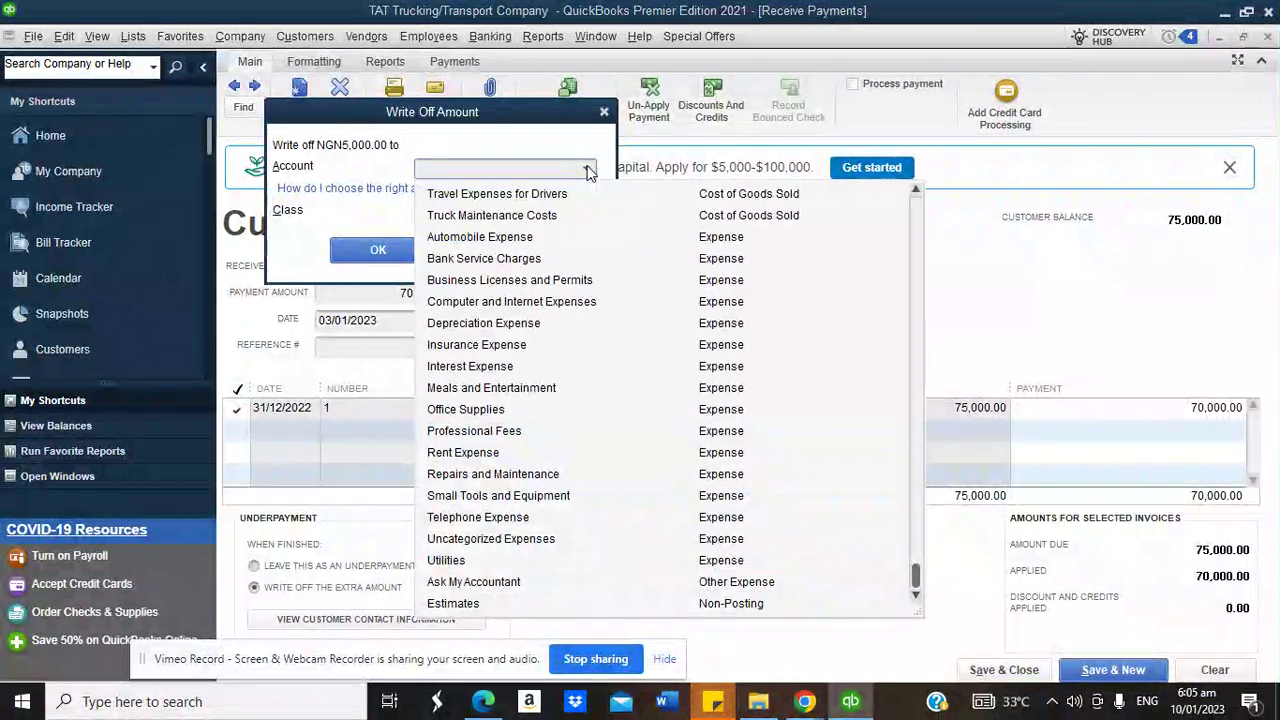
{"action": "type", "text": "WHT Rece"}
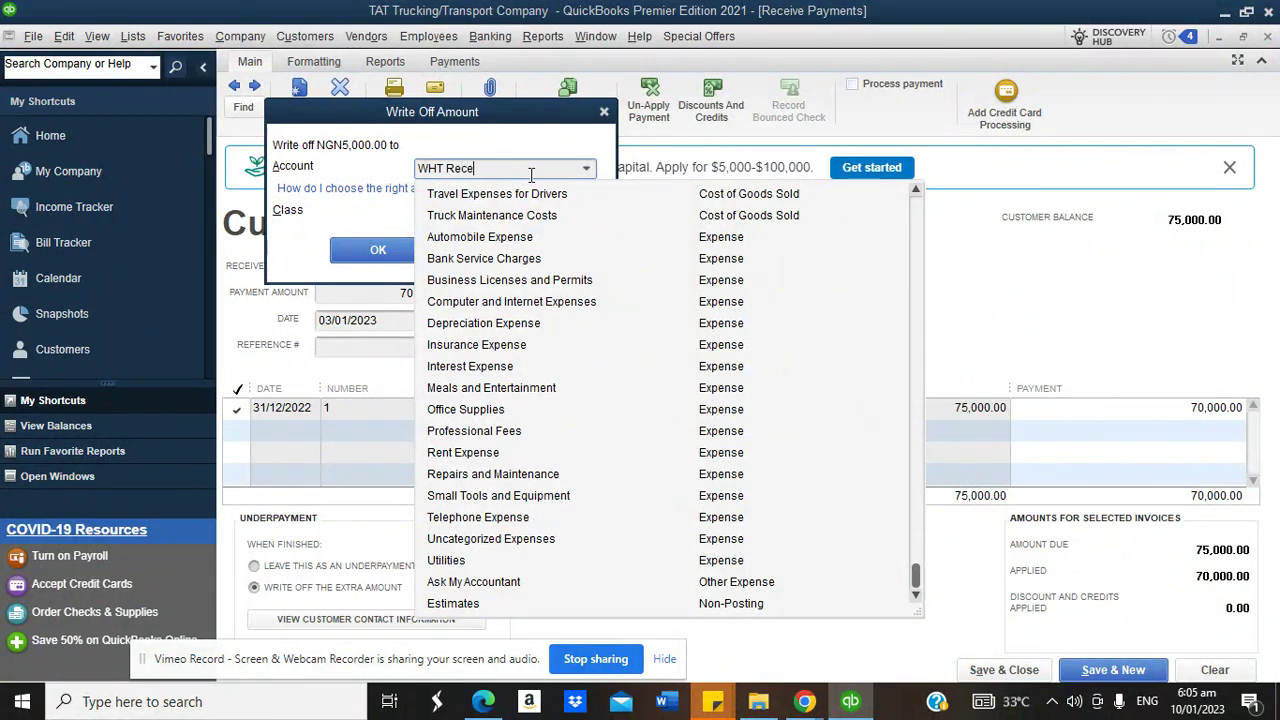
{"action": "type", "text": "i"}
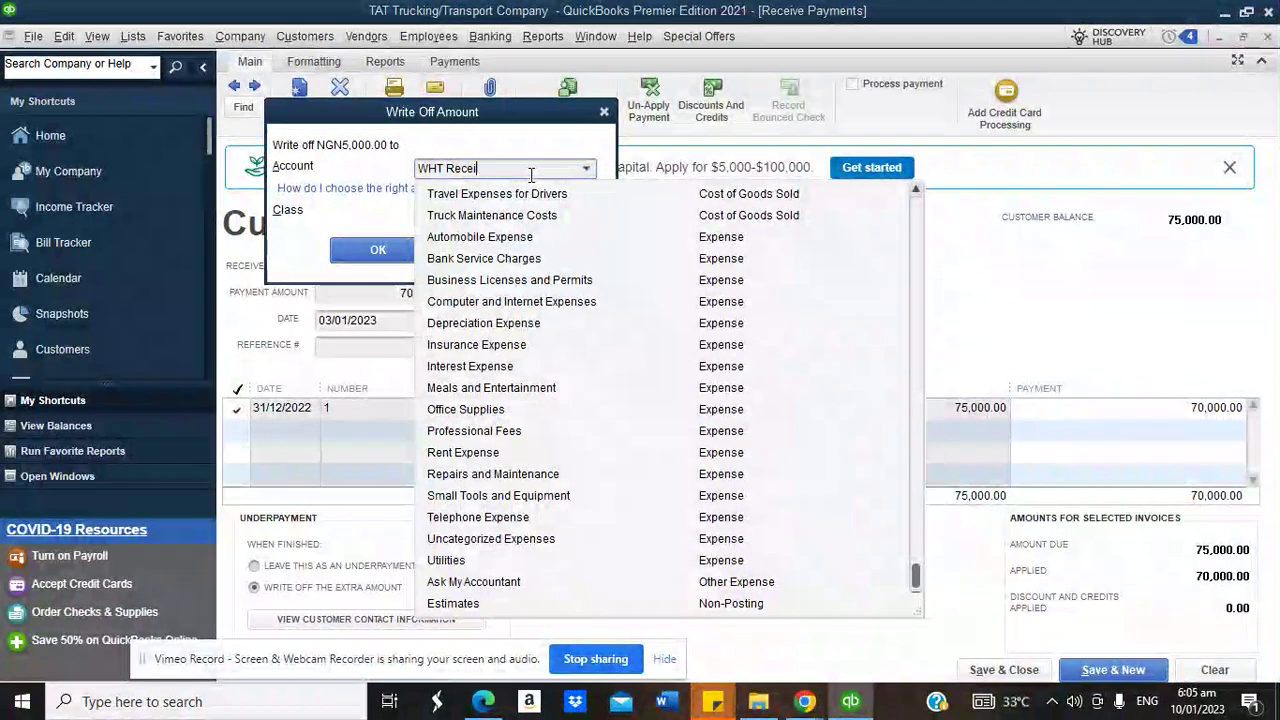
{"action": "type", "text": "vable"}
{"action": "key", "text": "Tab"}
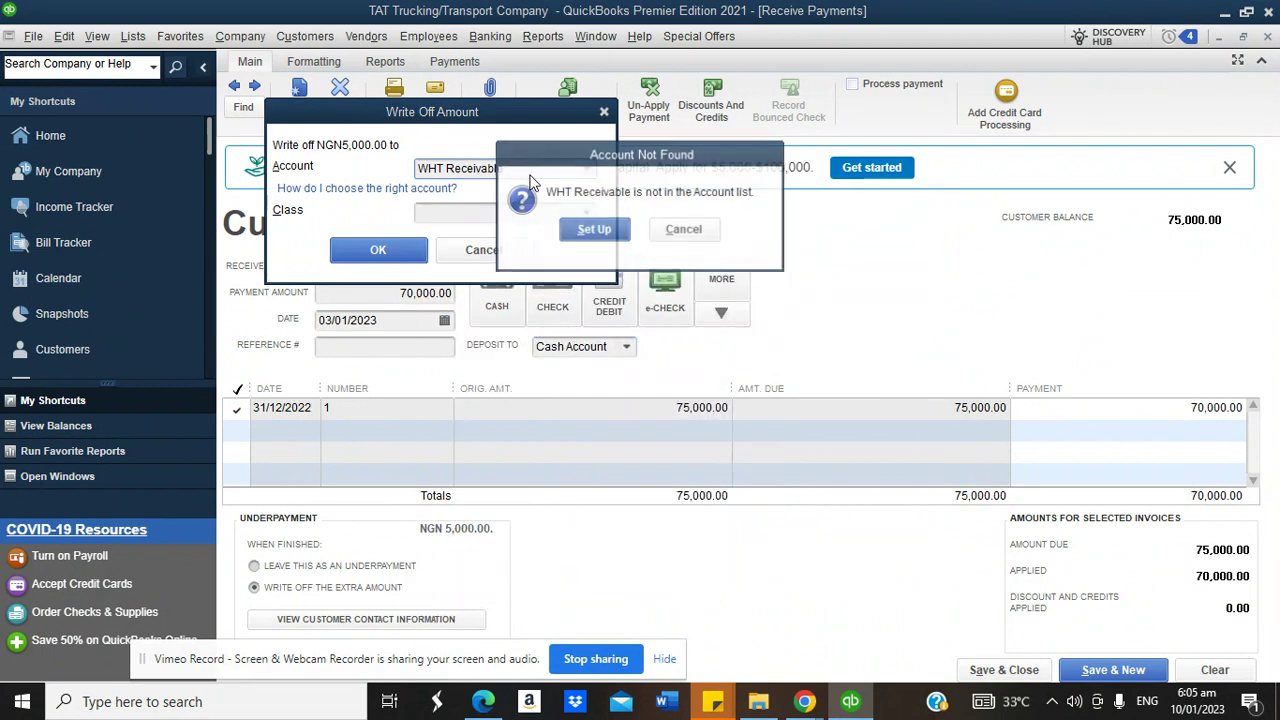
Set up WHT Receivable as a new account of type Other Asset and save it
{"action": "left_click", "coordinate": [594, 230]}
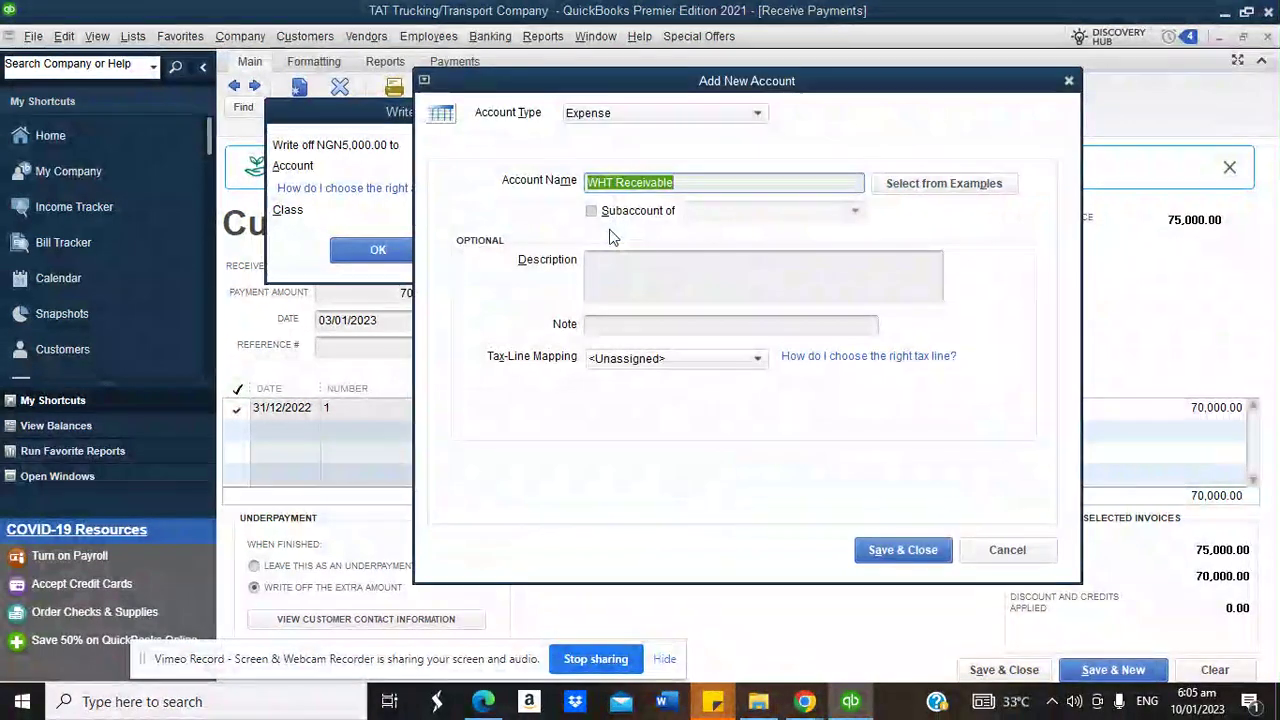
{"action": "left_click", "coordinate": [648, 116]}
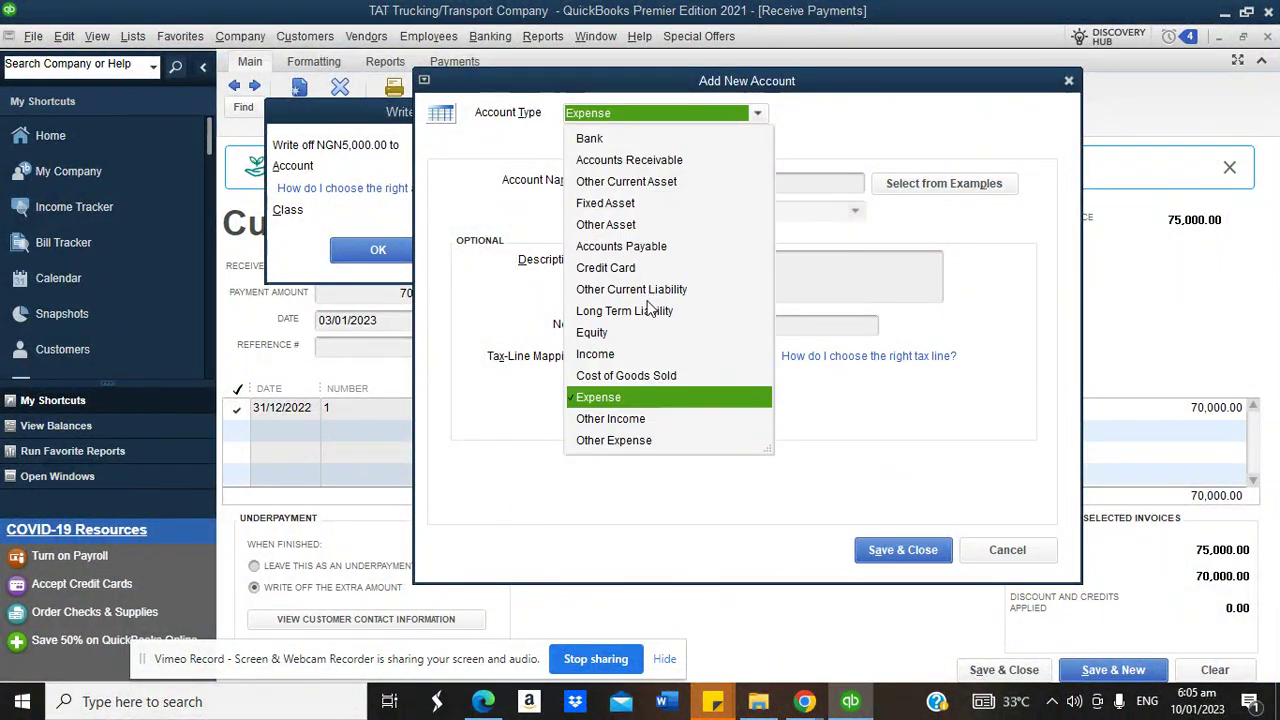
{"action": "left_click", "coordinate": [607, 224]}
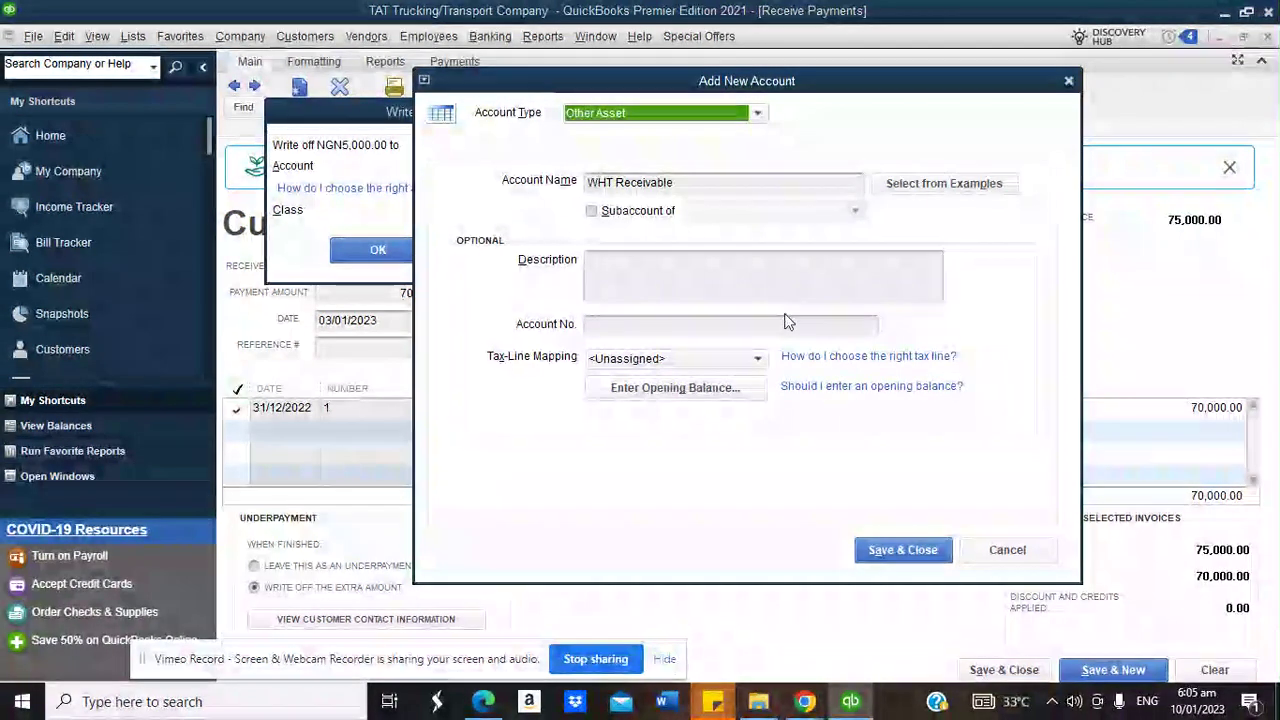
{"action": "left_click", "coordinate": [876, 552]}
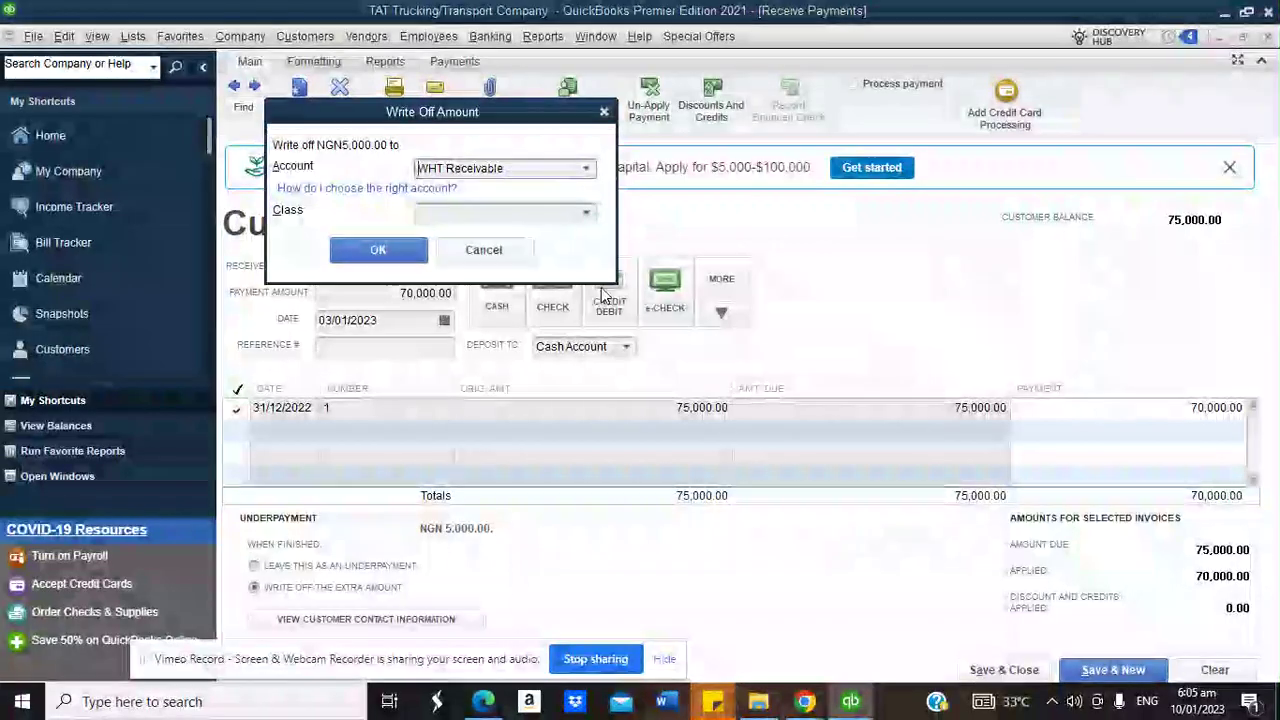
Assign the write-off to the class Toyota Hilux Truck 101 and finish saving the customer payment
{"action": "left_click", "coordinate": [587, 216]}
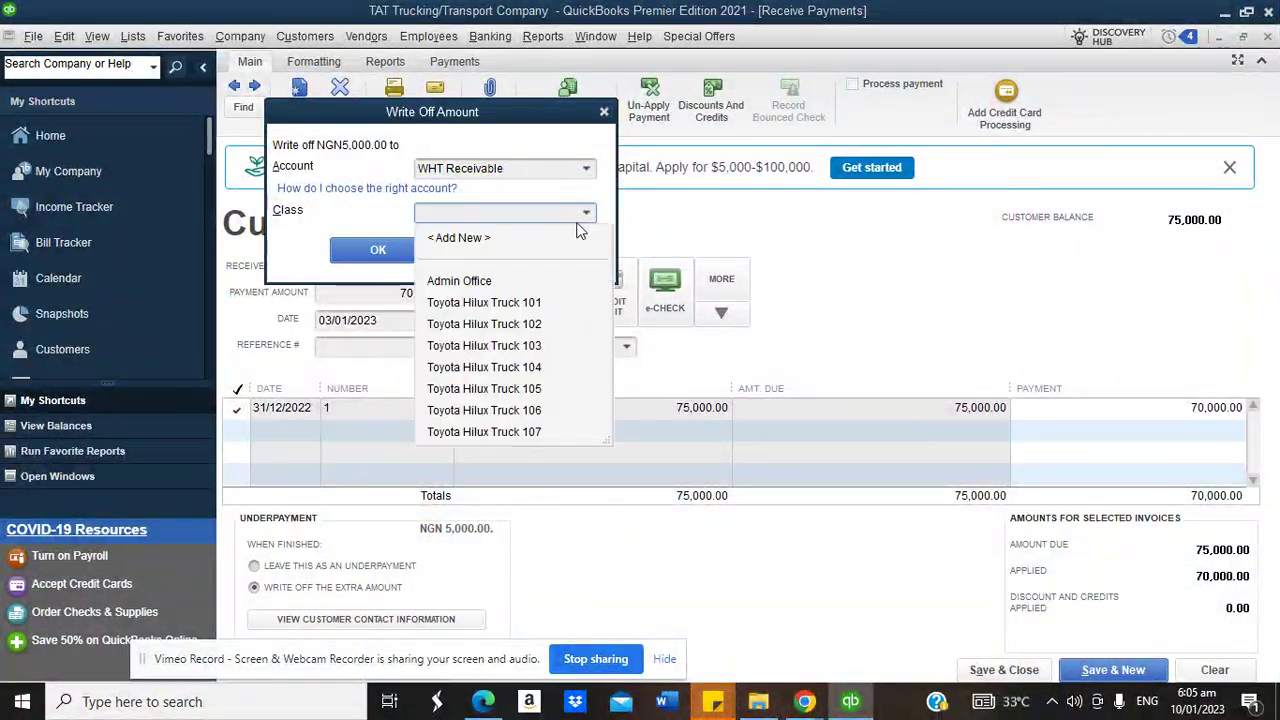
{"action": "left_click", "coordinate": [531, 305]}
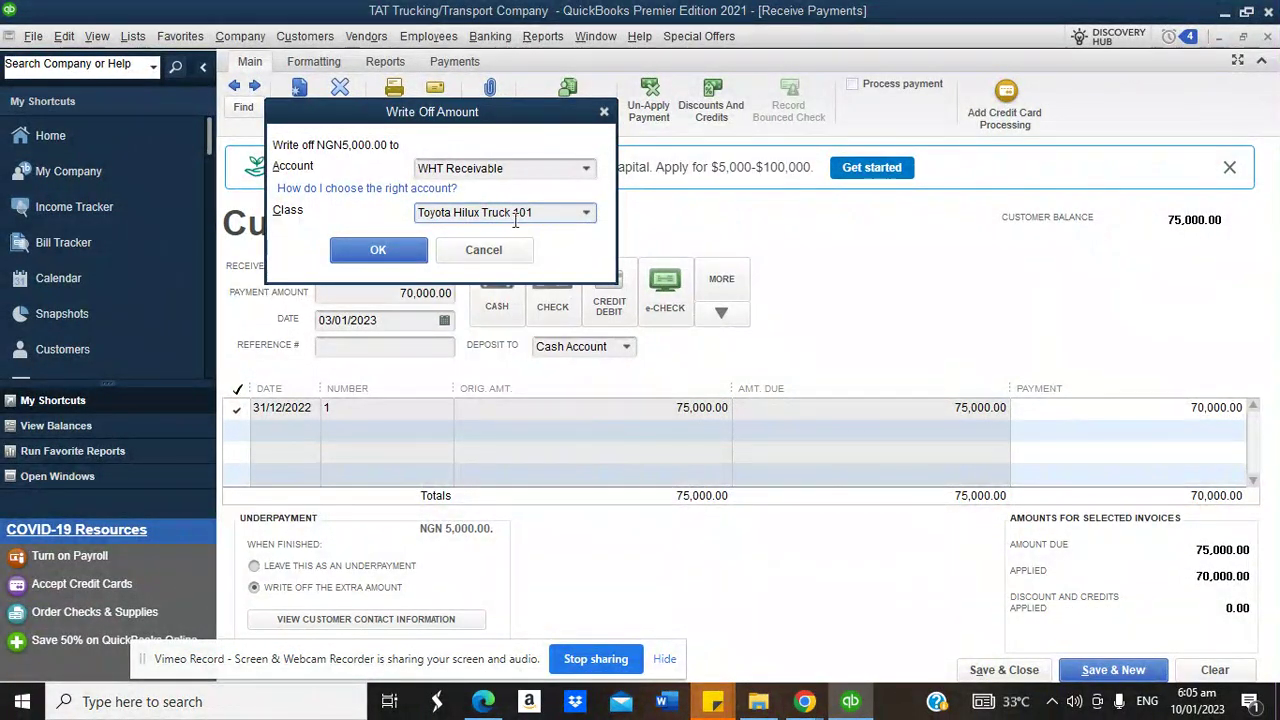
{"action": "left_click", "coordinate": [391, 249]}
{"action": "key", "text": "alt+a"}
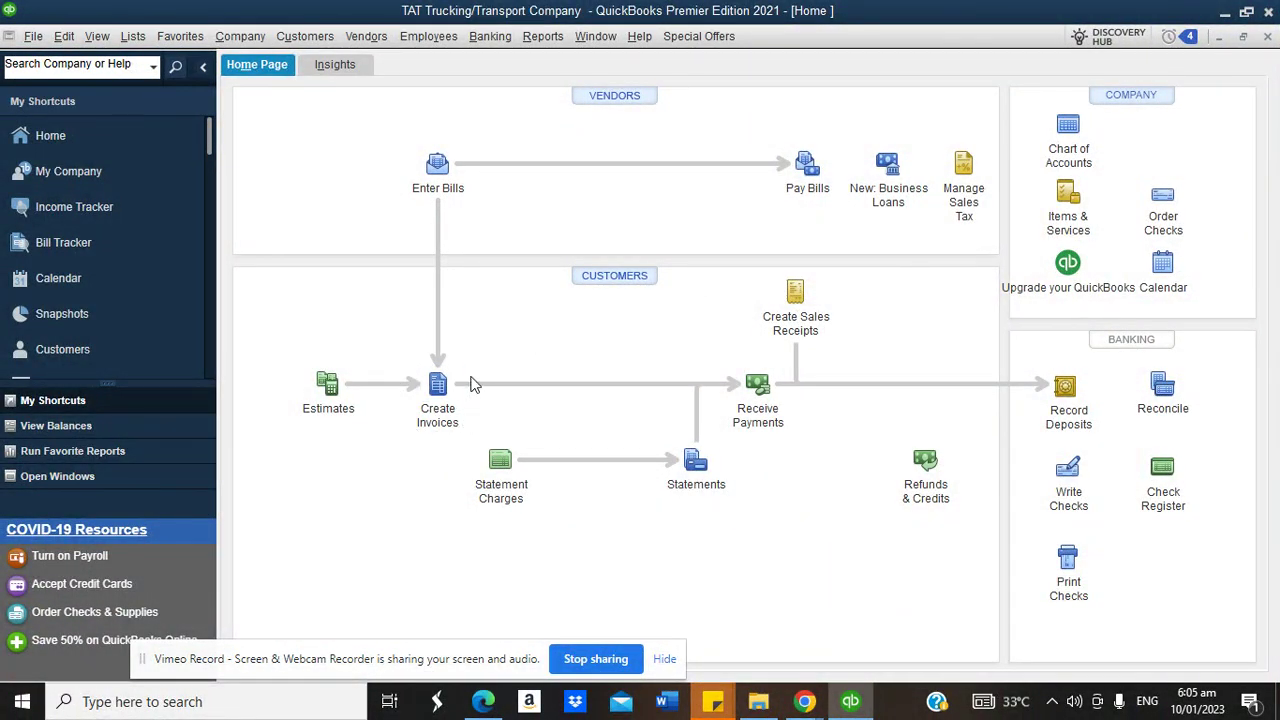
Open the invoice form, view the previous invoice for Cement Co Limited, and close it
{"action": "left_click", "coordinate": [437, 388]}
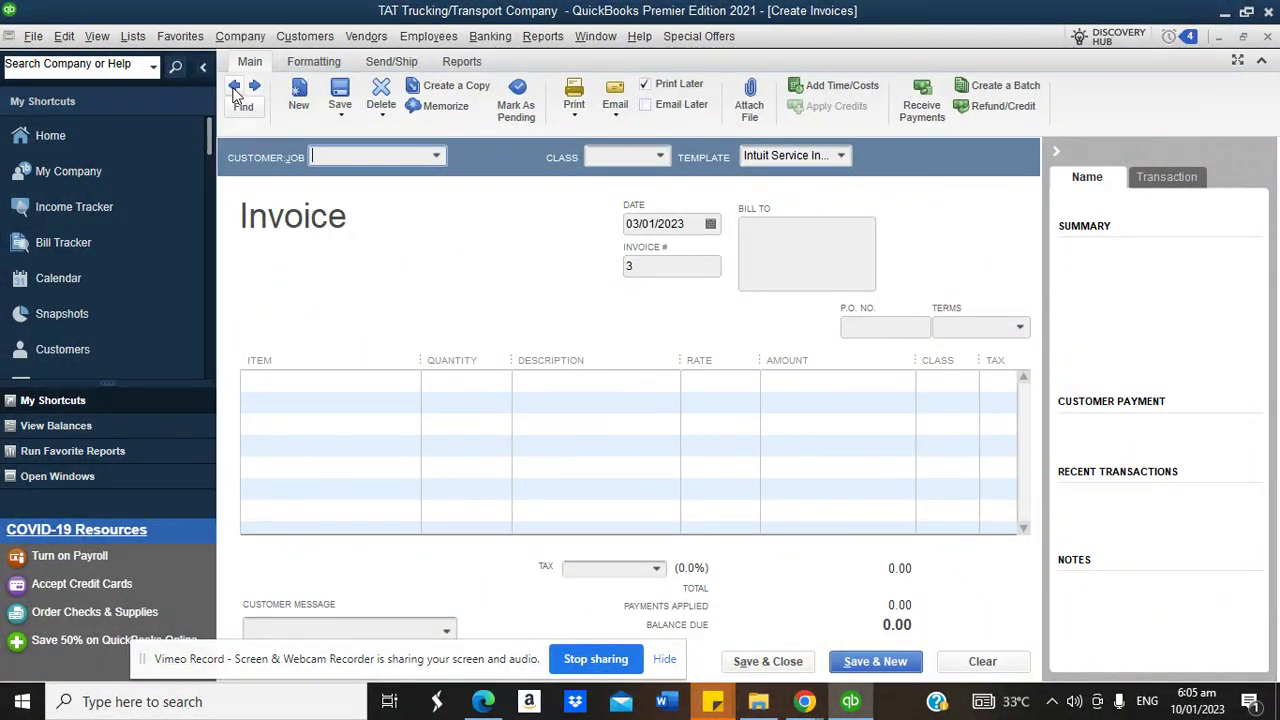
{"action": "left_click", "coordinate": [234, 87]}
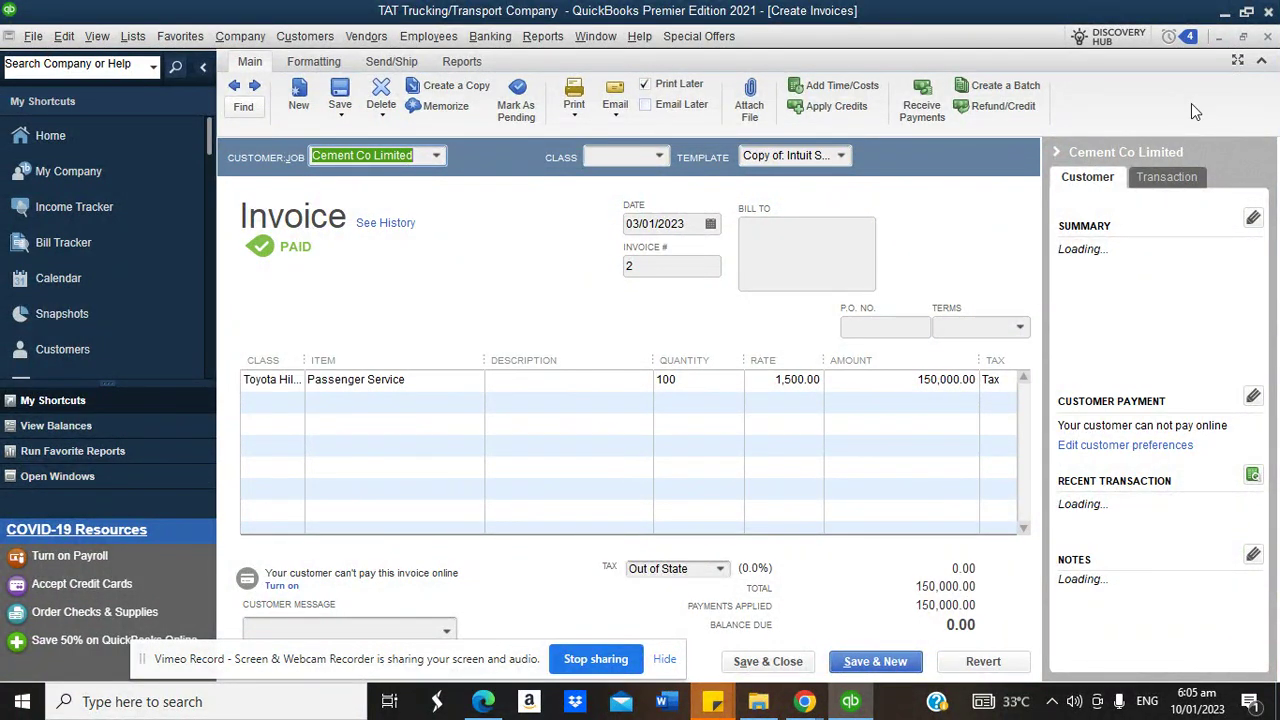
{"action": "left_click", "coordinate": [1268, 36]}
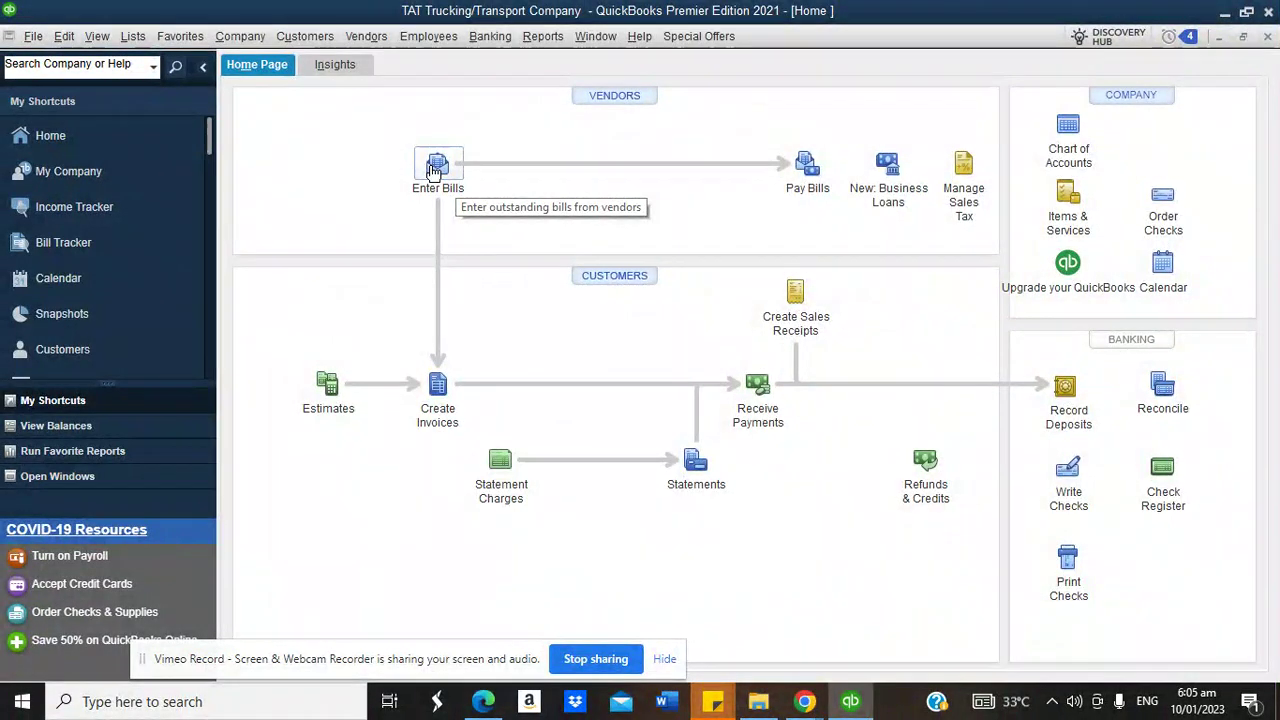
Start a new bill for the vendor TRK Auto Repair Limited
{"action": "left_click", "coordinate": [435, 170]}
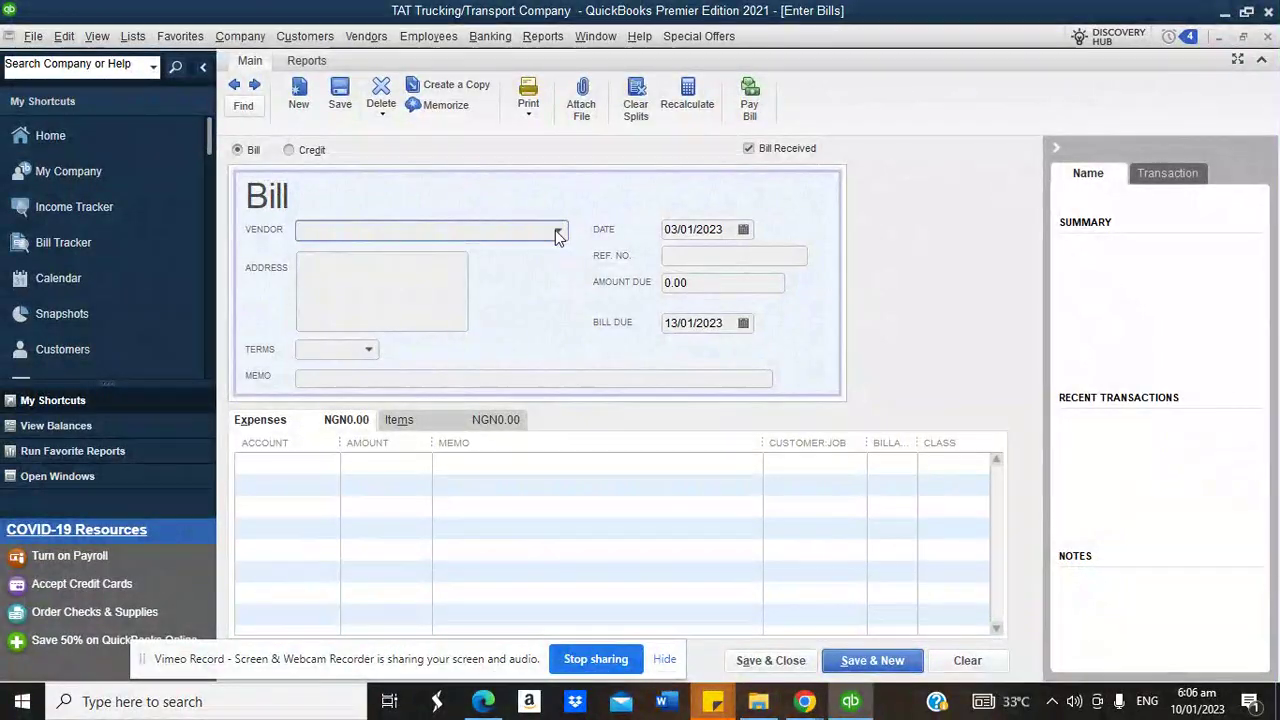
{"action": "left_click", "coordinate": [558, 231]}
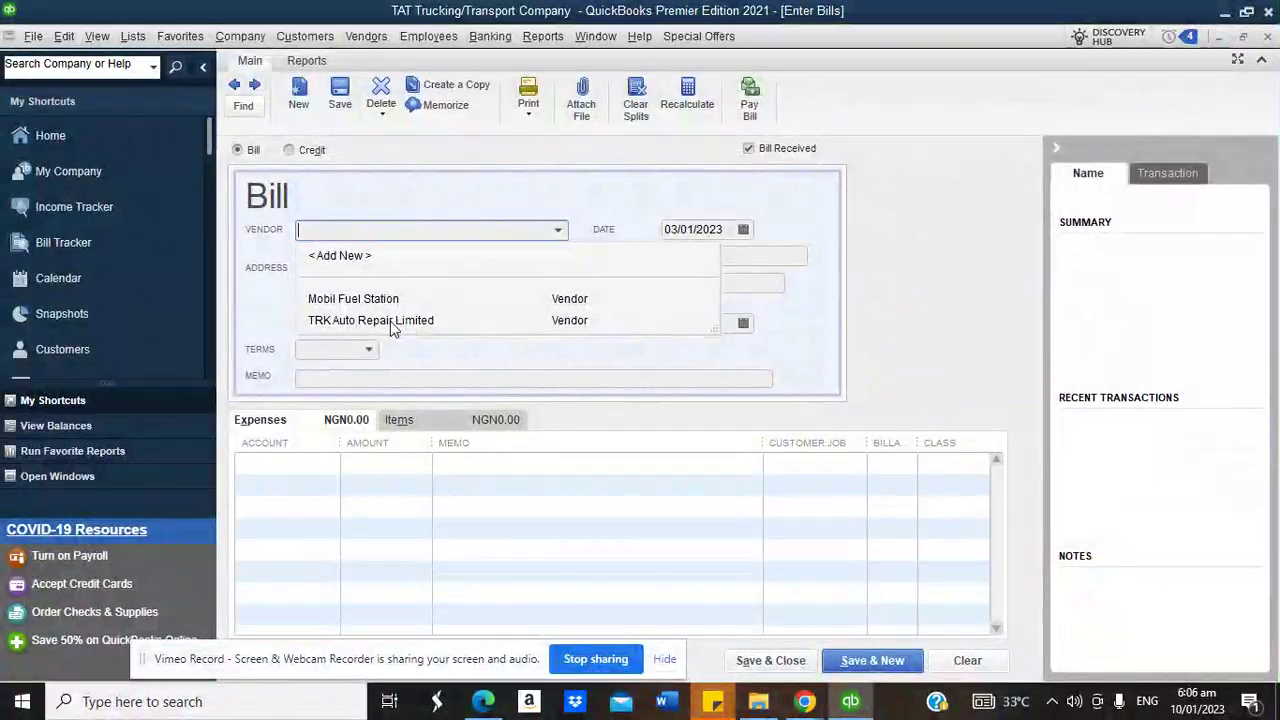
{"action": "left_click", "coordinate": [390, 321]}
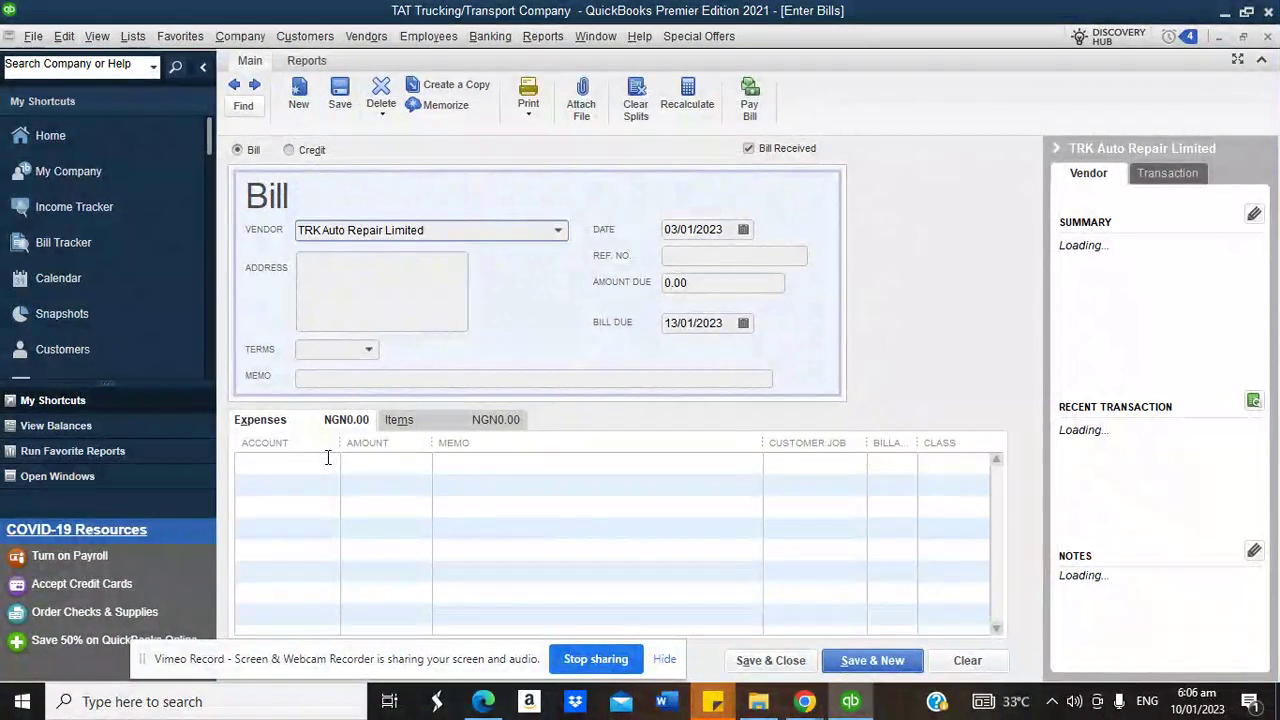
Assign the Truck Maintenance Costs account to the first four expense lines of the bill
{"action": "left_click", "coordinate": [330, 463]}
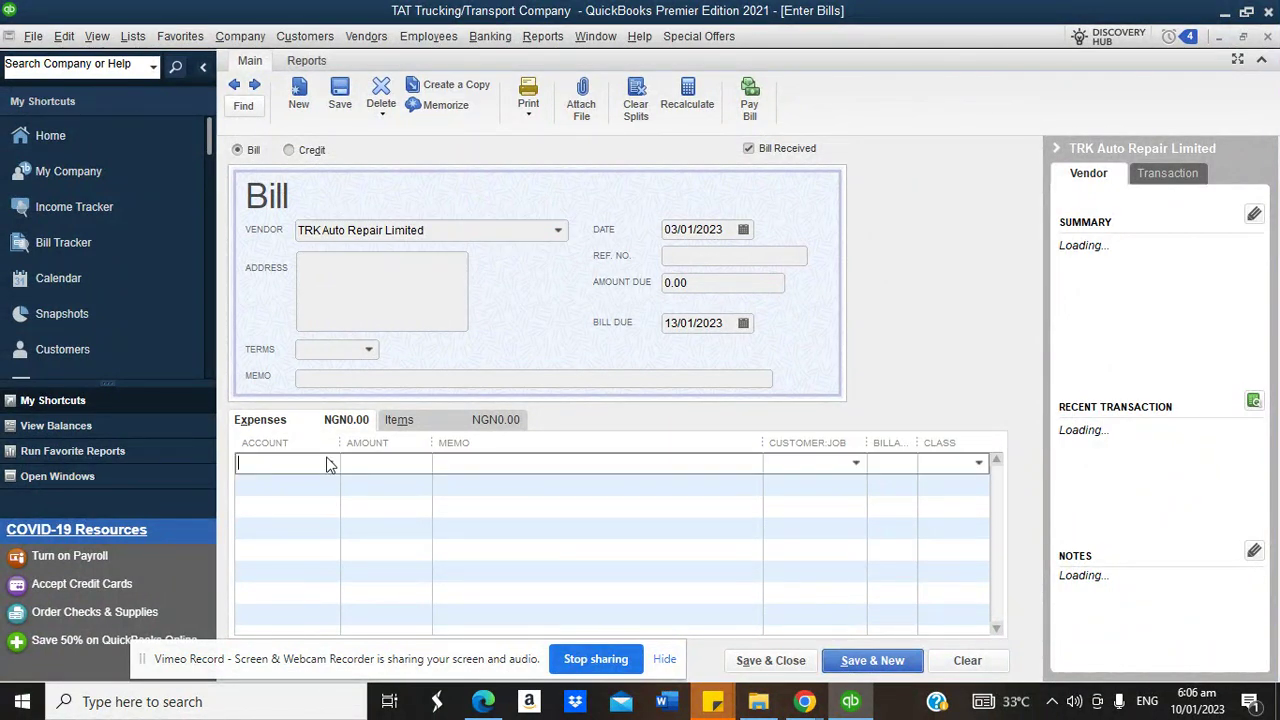
{"action": "left_click", "coordinate": [328, 463]}
{"action": "type", "text": "Re"}
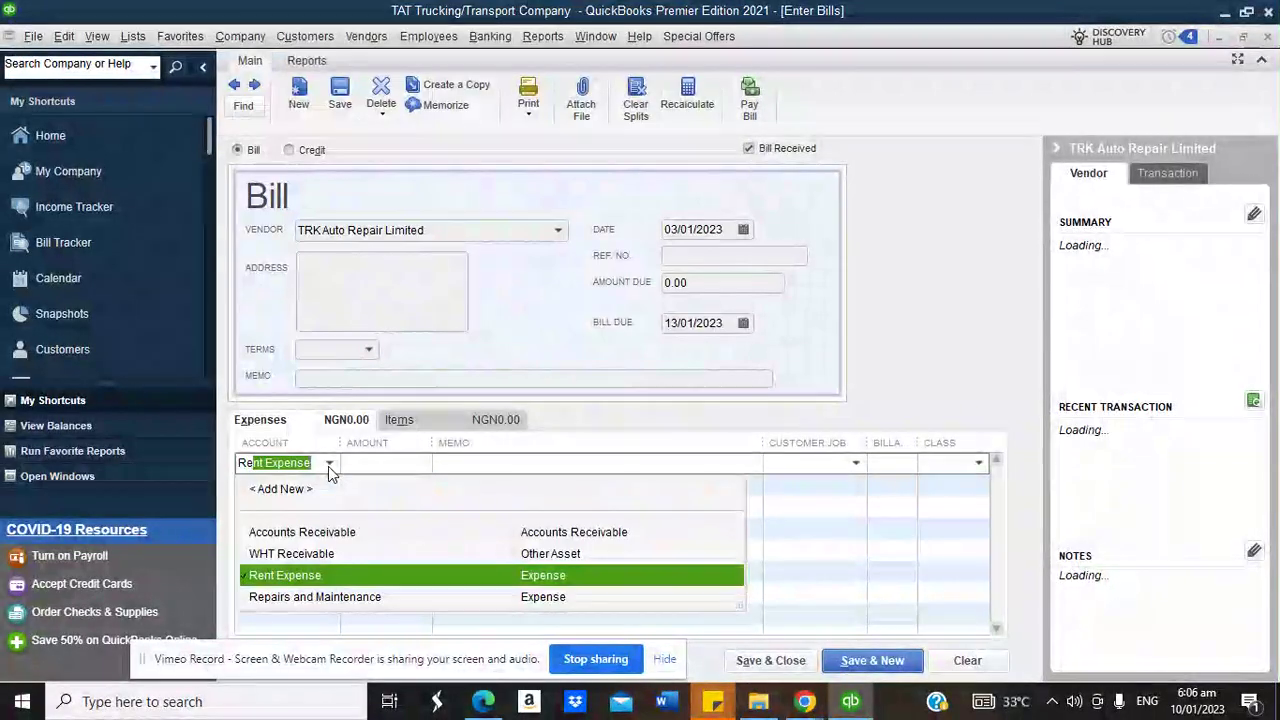
{"action": "key", "text": "BackSpace"}
{"action": "key", "text": "BackSpace"}
{"action": "key", "text": "BackSpace"}
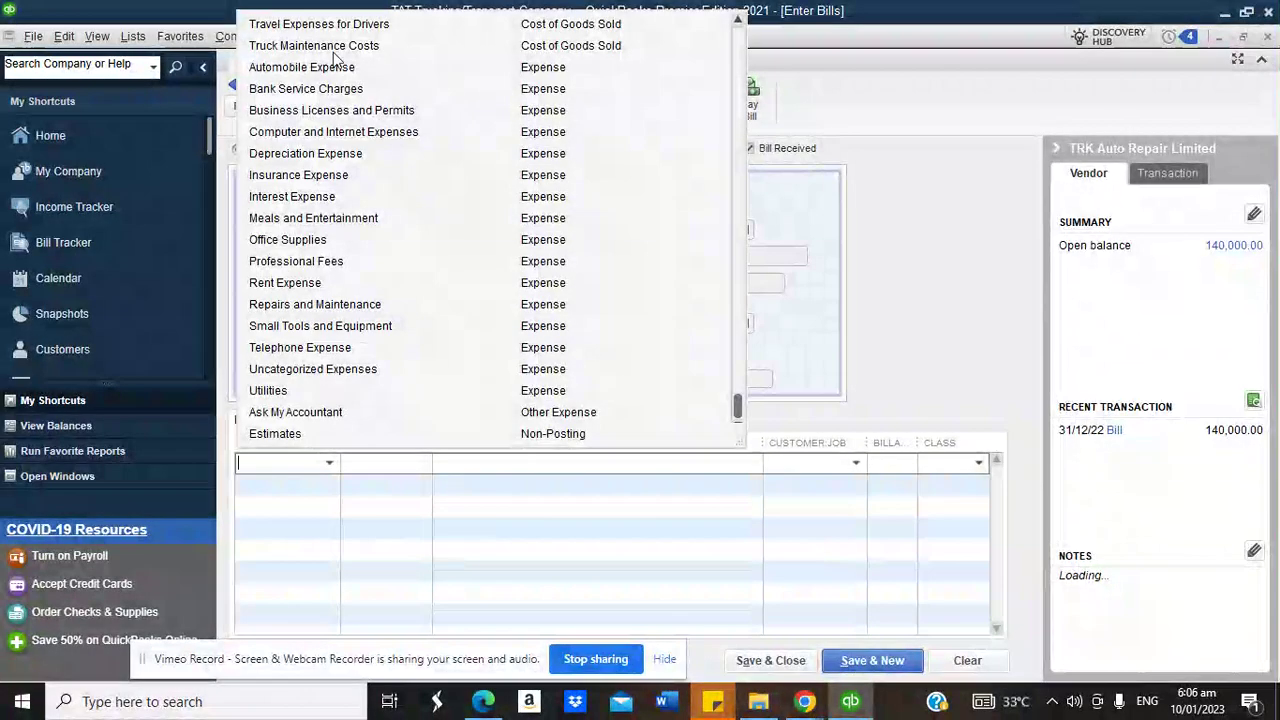
{"action": "left_click", "coordinate": [300, 46]}
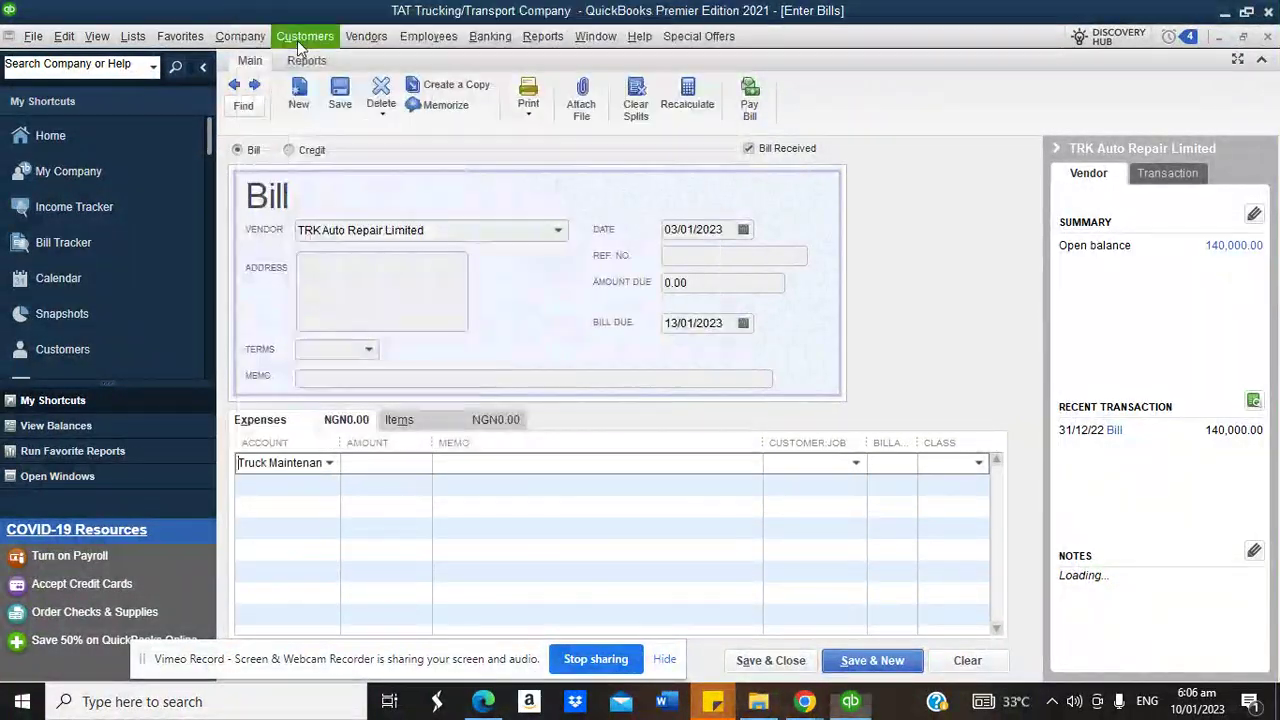
{"action": "left_click", "coordinate": [325, 489]}
{"action": "left_click", "coordinate": [335, 68]}
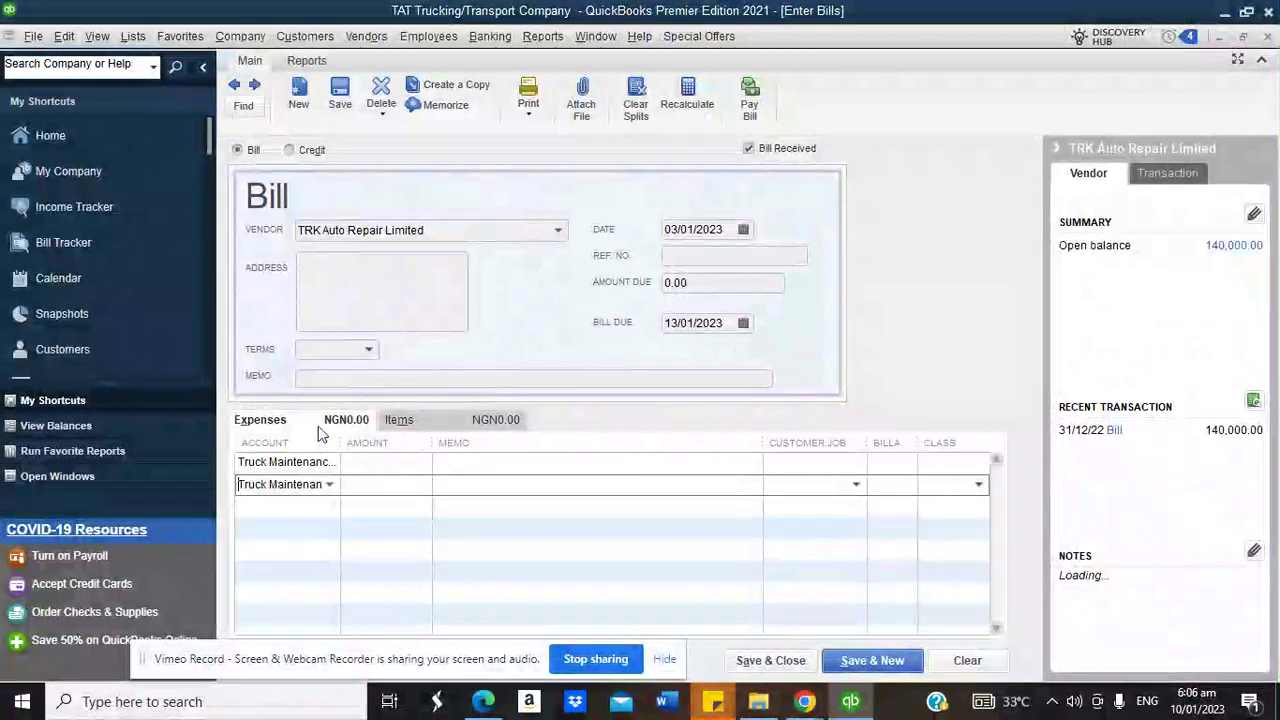
{"action": "left_click", "coordinate": [333, 509]}
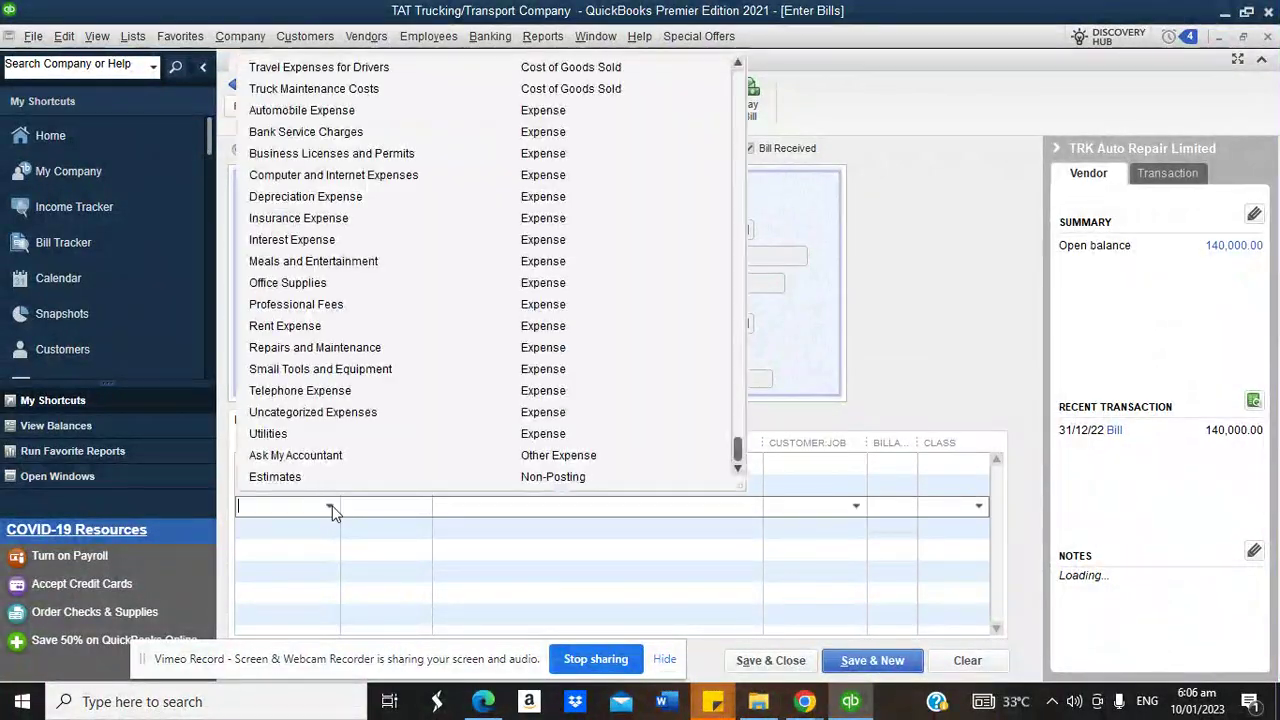
{"action": "left_click", "coordinate": [365, 88]}
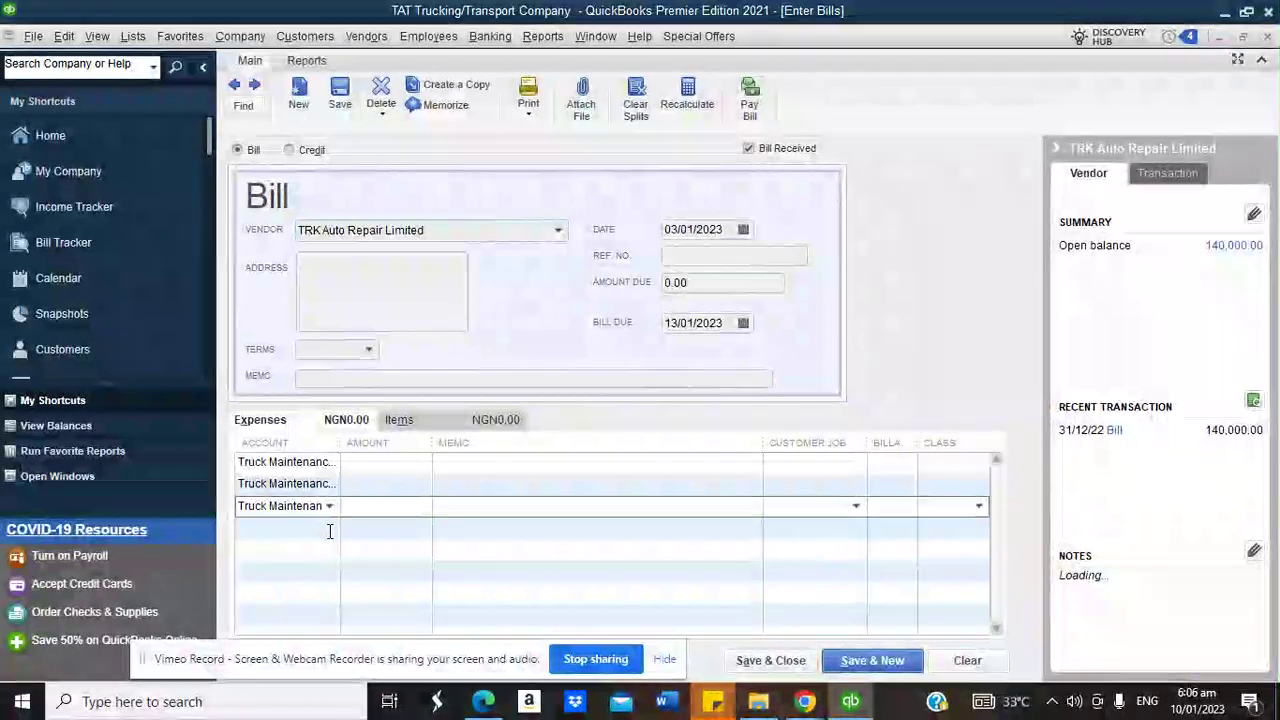
{"action": "left_click", "coordinate": [328, 528]}
{"action": "left_click", "coordinate": [346, 108]}
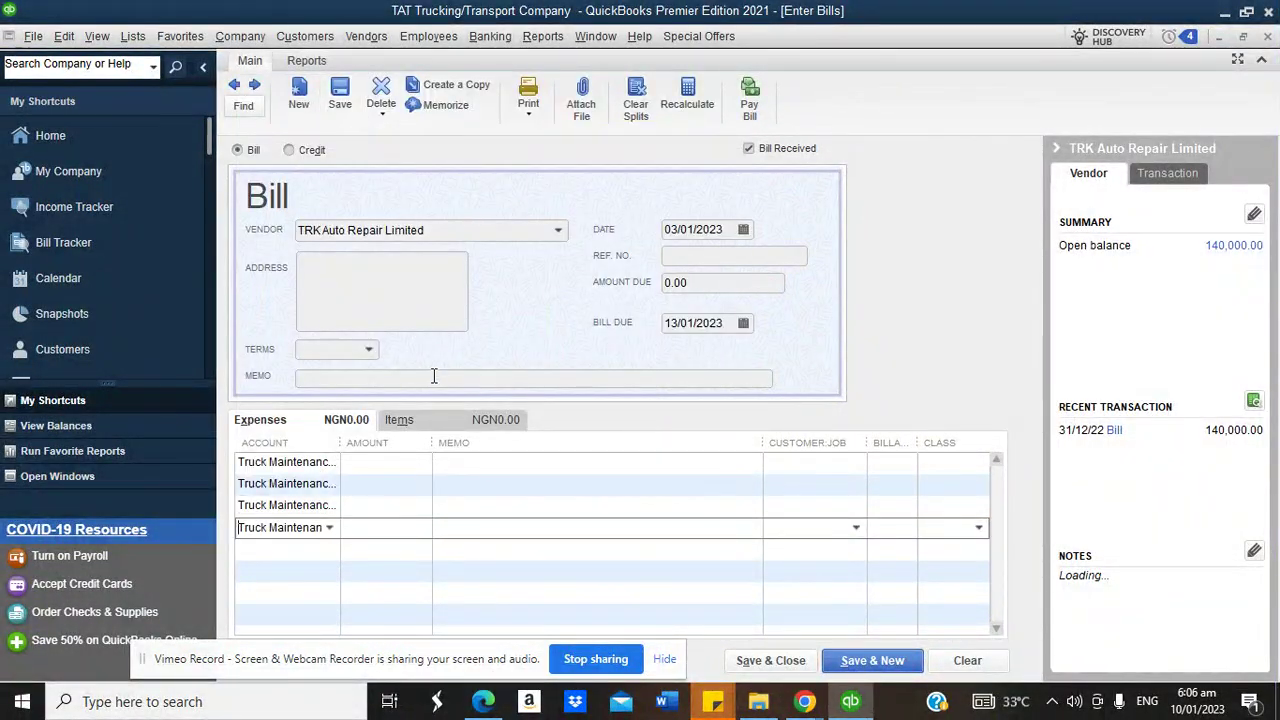
Set the amounts of the four expense lines to 4,500, 7,800, 3,400 and 3,500 in order
{"action": "left_click", "coordinate": [425, 465]}
{"action": "type", "text": "4,50"}
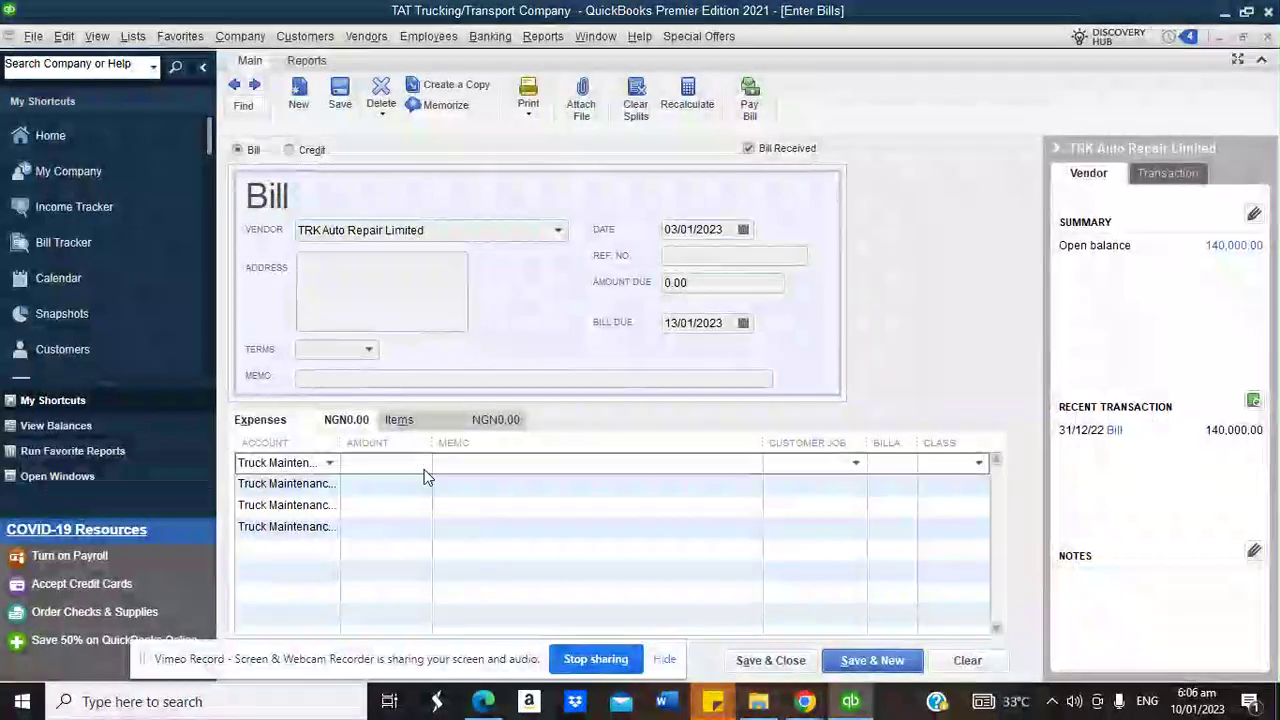
{"action": "type", "text": "0"}
{"action": "left_click", "coordinate": [408, 484]}
{"action": "type", "text": "7,80"}
{"action": "type", "text": "0"}
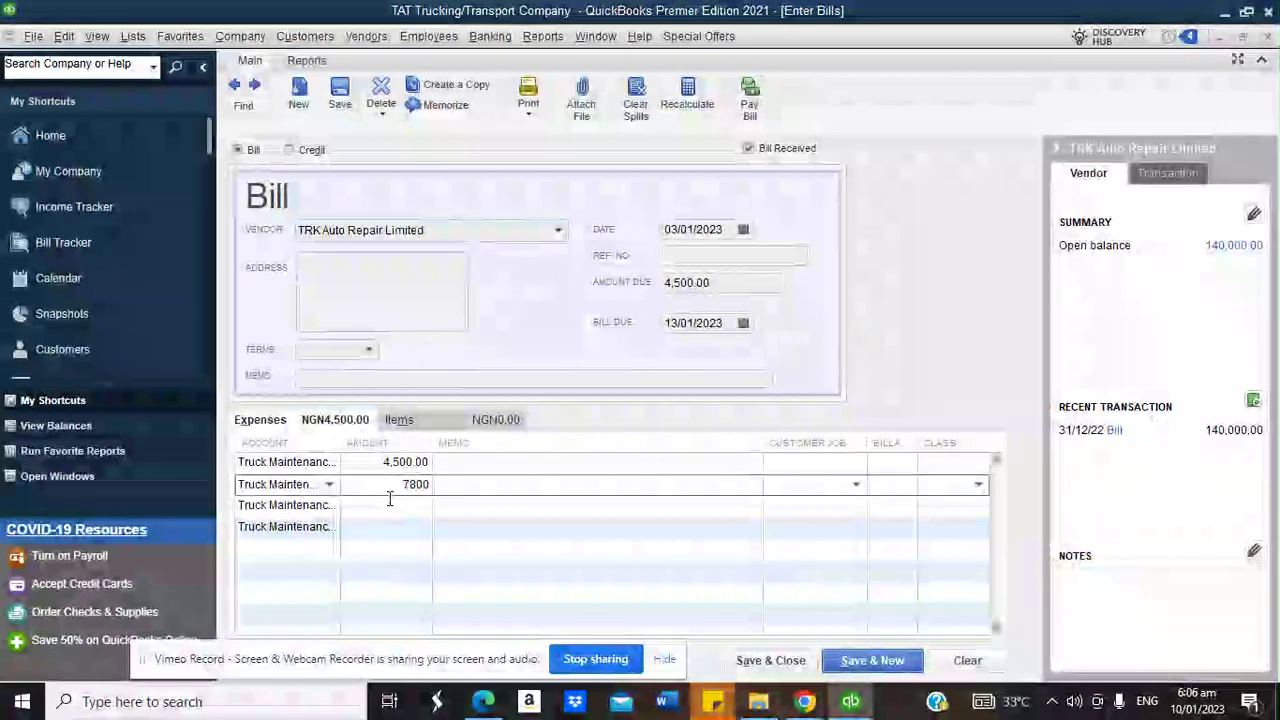
{"action": "left_click", "coordinate": [387, 505]}
{"action": "type", "text": "3,4"}
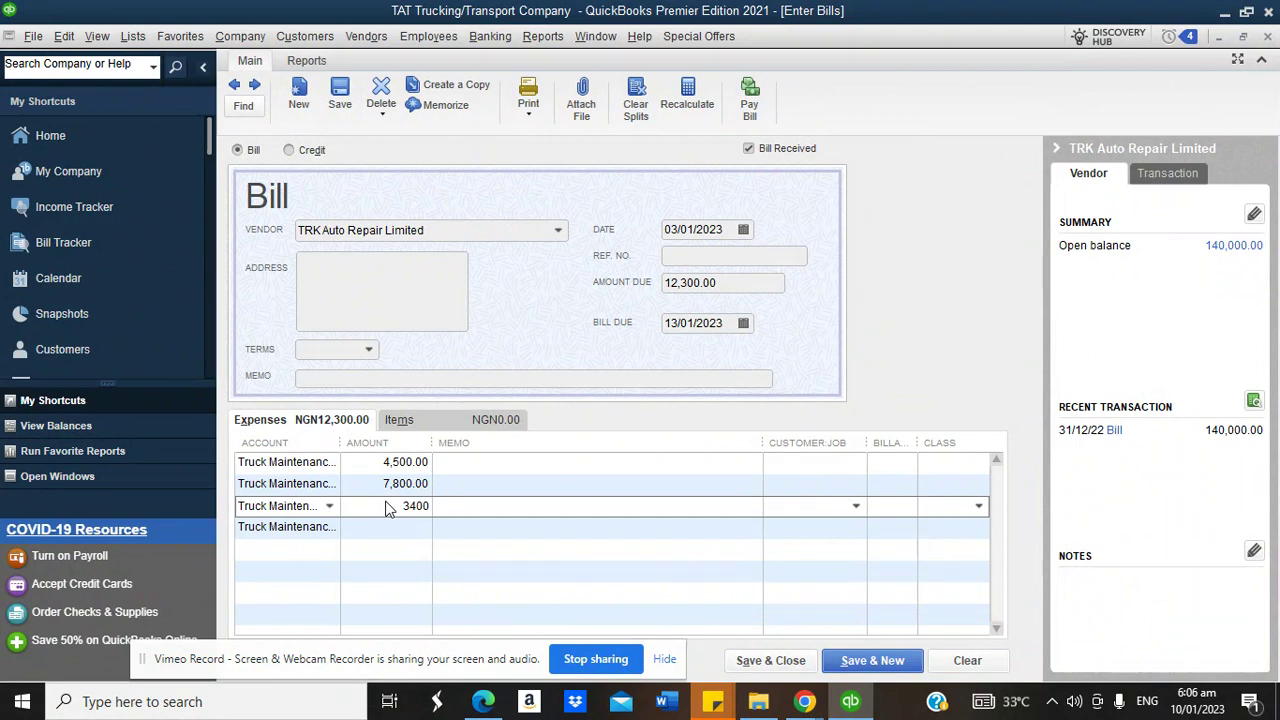
{"action": "type", "text": "00"}
{"action": "left_click", "coordinate": [377, 536]}
{"action": "type", "text": "3500"}
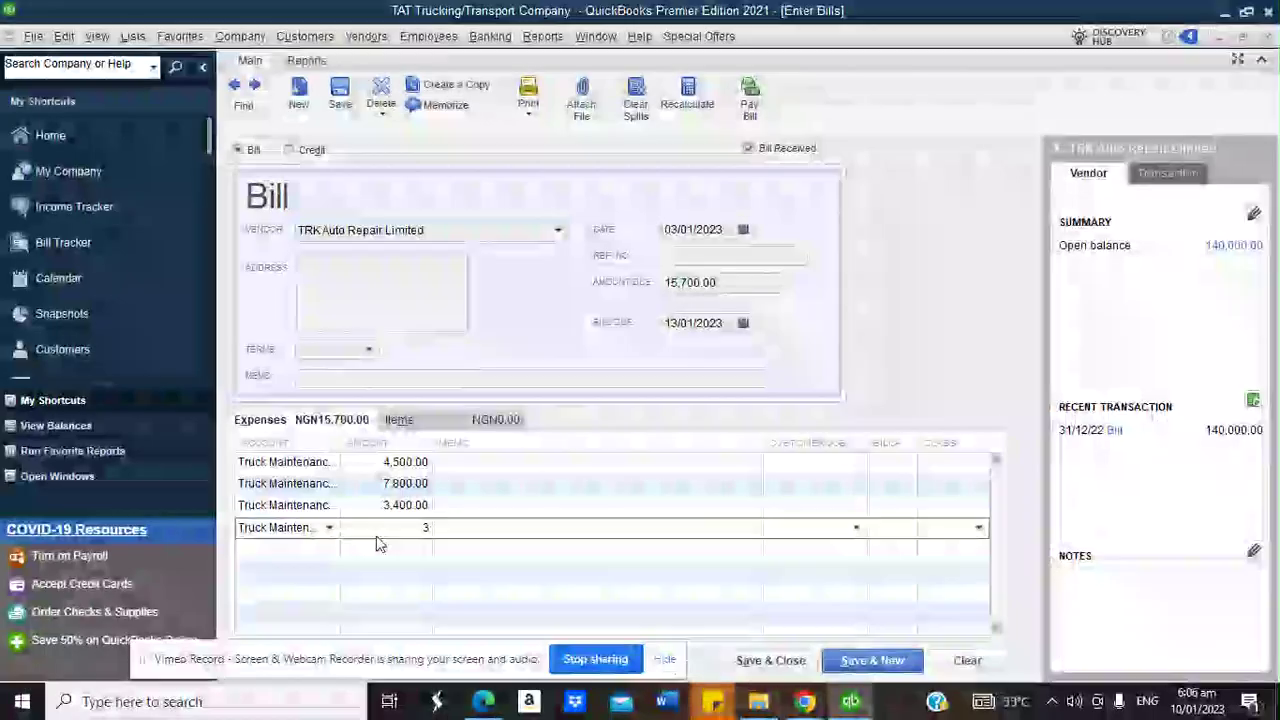
{"action": "left_click", "coordinate": [467, 463]}
{"action": "left_click", "coordinate": [421, 484]}
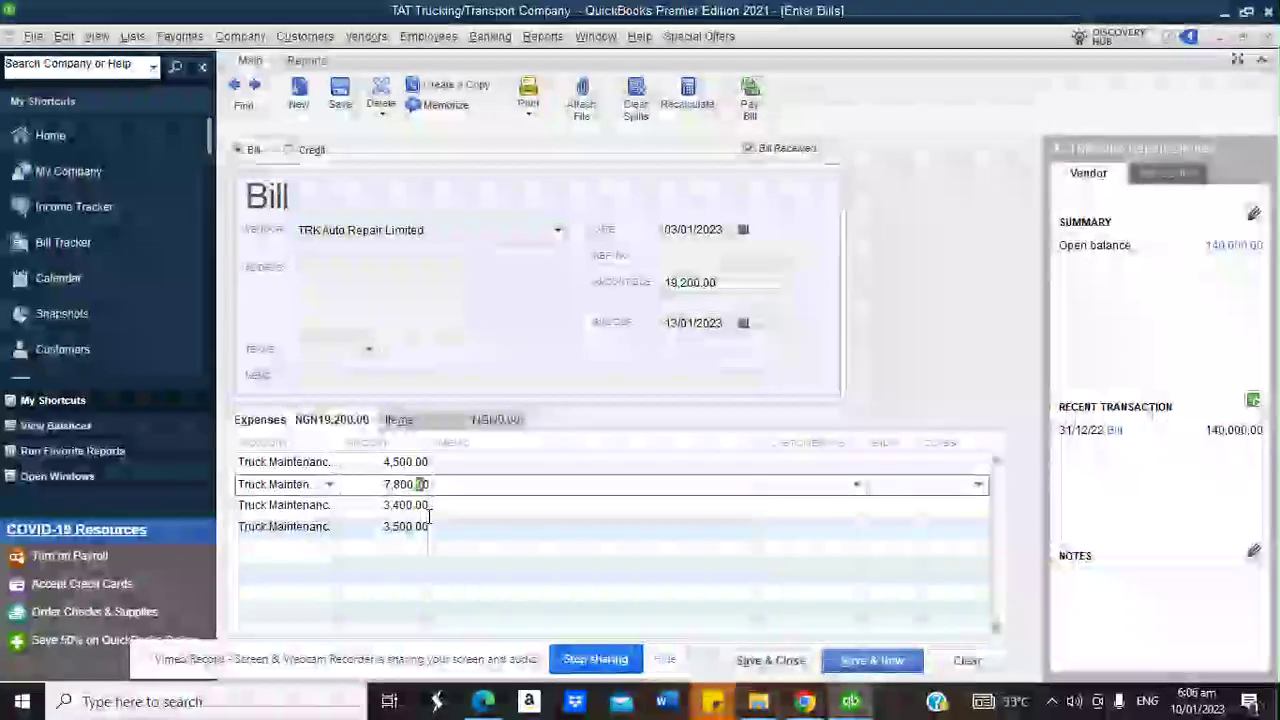
Assign the classes Toyota Hilux Truck 101, 102, 104 and 104 to the four expense lines in order
{"action": "left_click", "coordinate": [924, 462]}
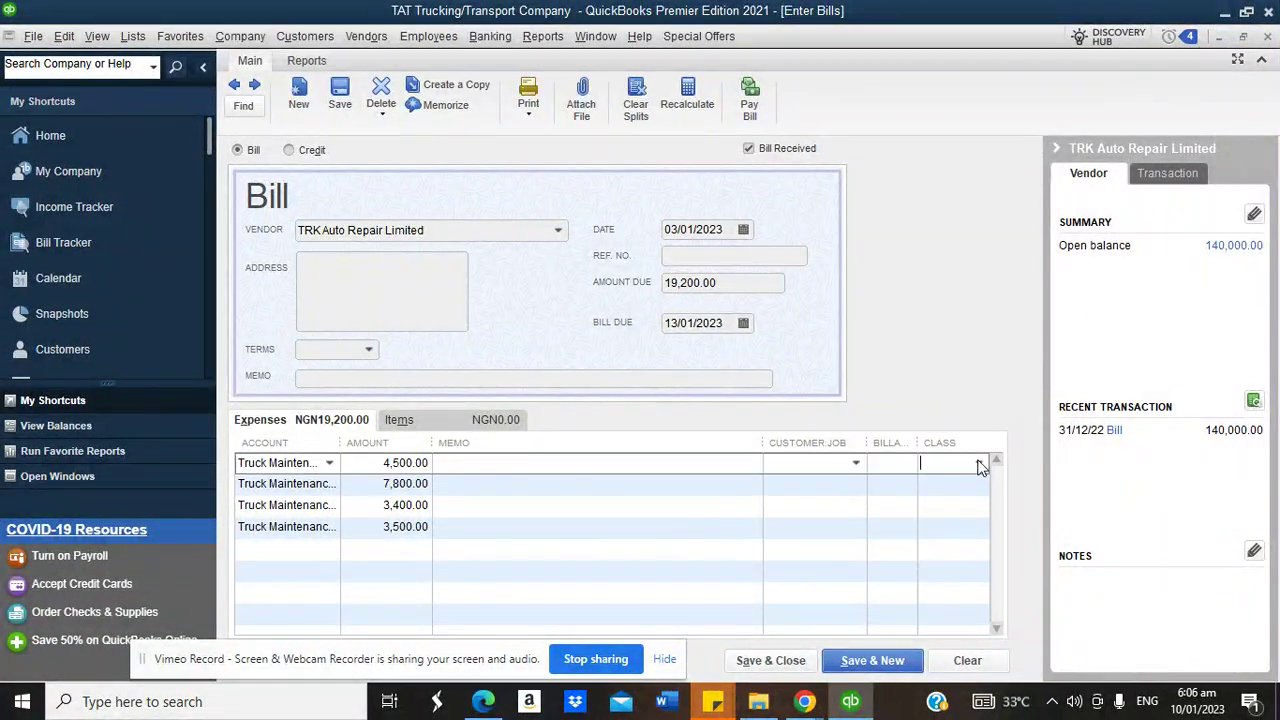
{"action": "left_click", "coordinate": [979, 463]}
{"action": "left_click", "coordinate": [970, 553]}
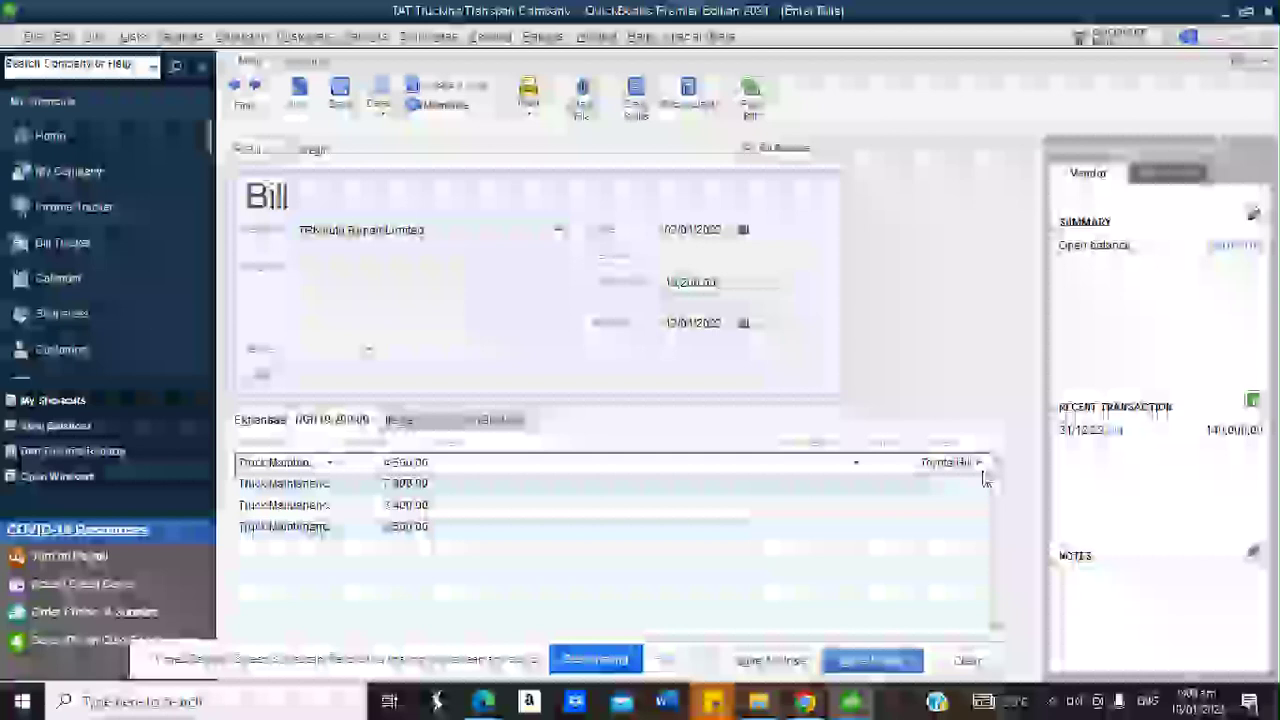
{"action": "left_click", "coordinate": [979, 484]}
{"action": "left_click", "coordinate": [979, 484]}
{"action": "left_click", "coordinate": [987, 596]}
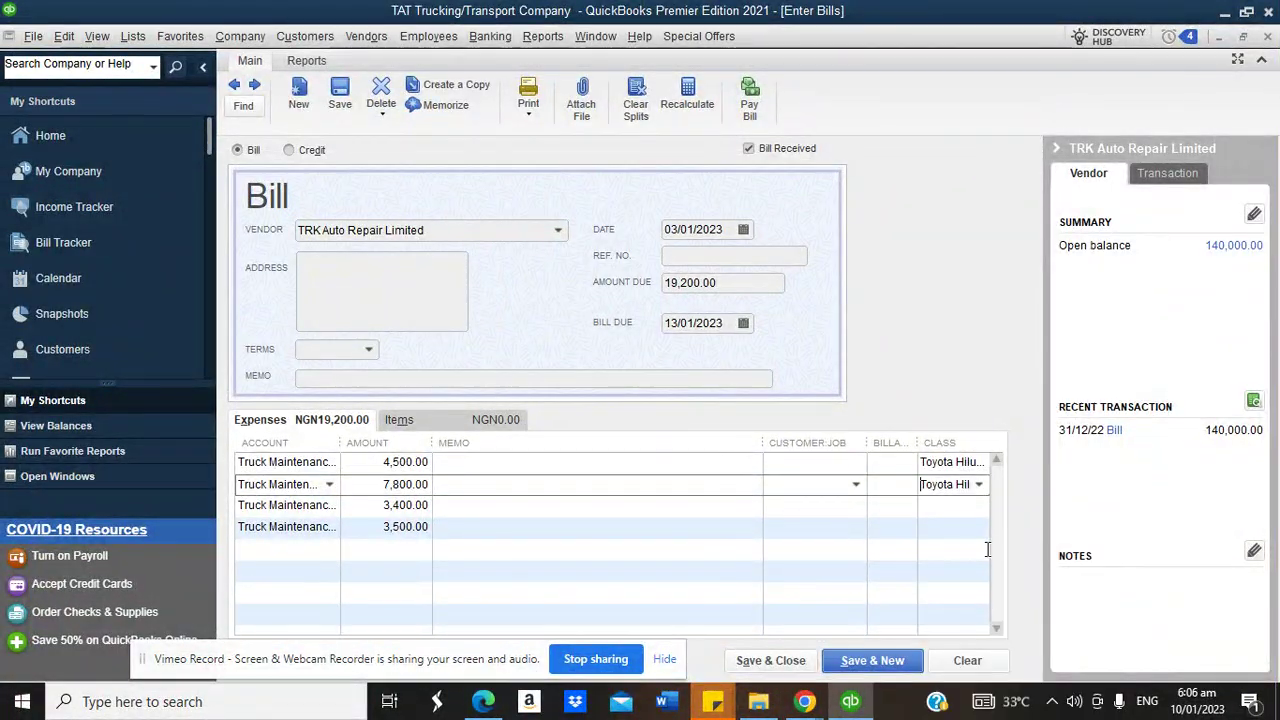
{"action": "left_click", "coordinate": [979, 506]}
{"action": "left_click", "coordinate": [979, 507]}
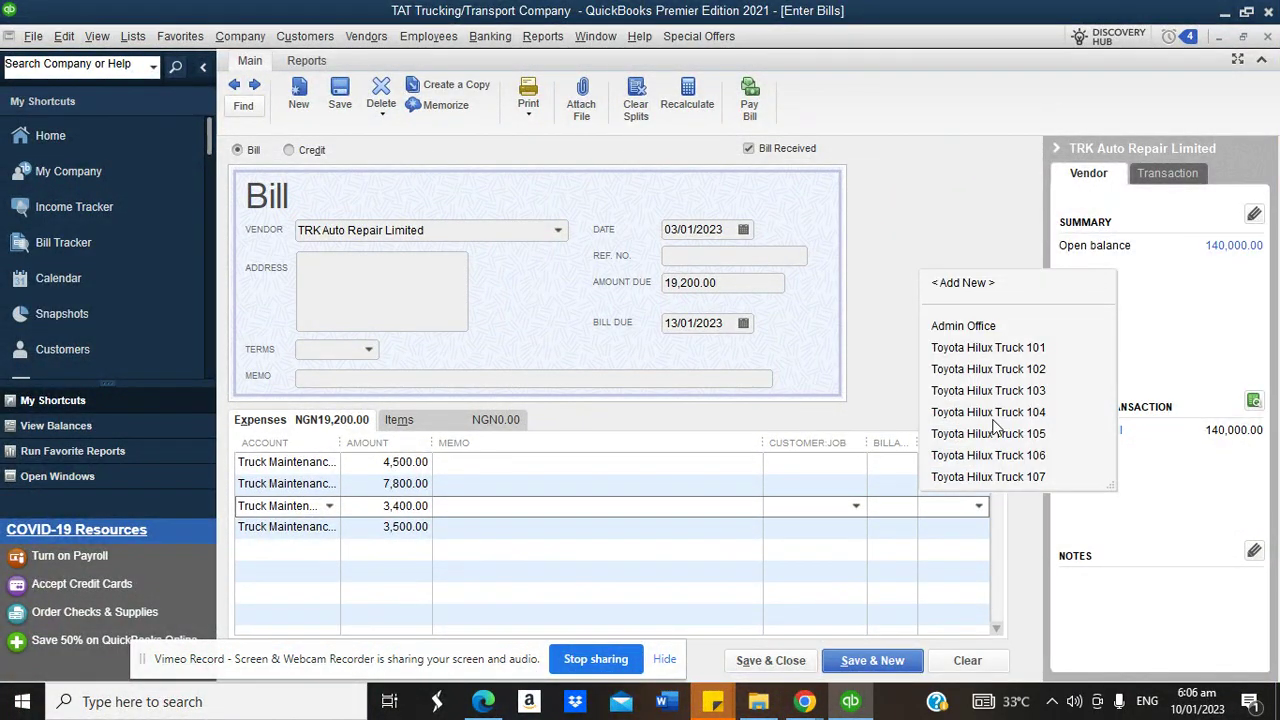
{"action": "left_click", "coordinate": [988, 412]}
{"action": "left_click", "coordinate": [979, 528]}
{"action": "left_click", "coordinate": [979, 528]}
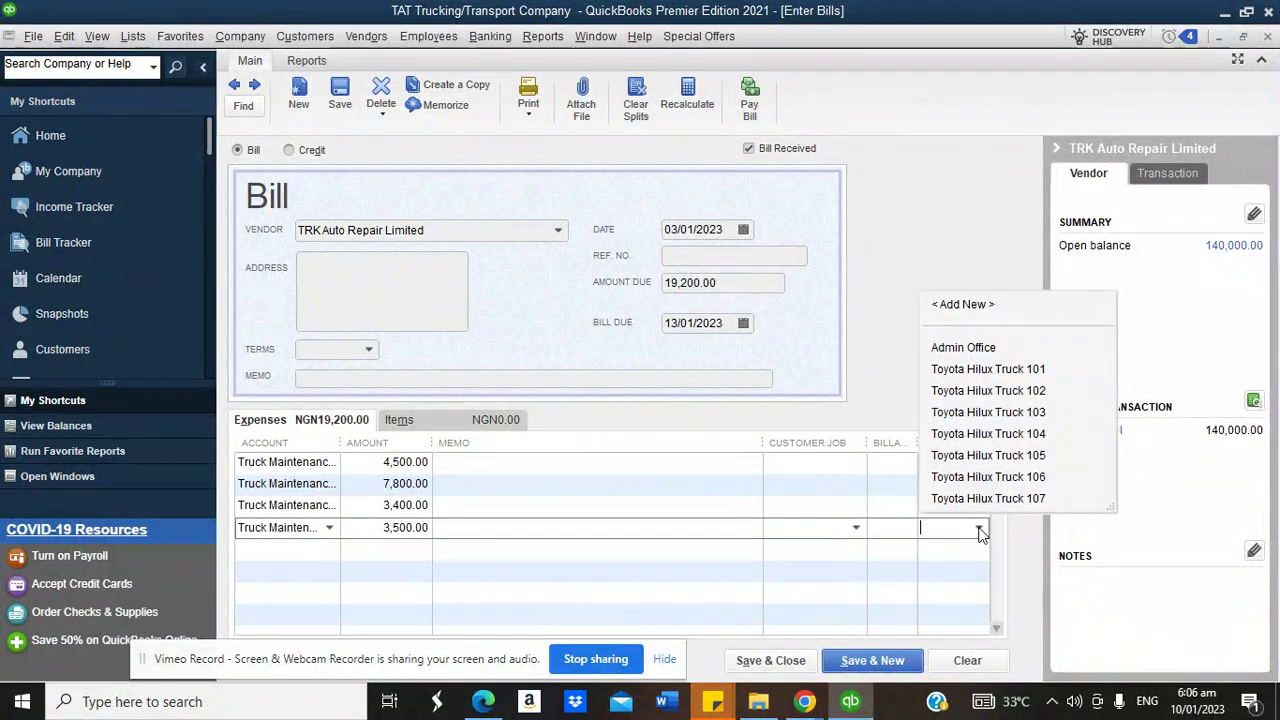
{"action": "left_click", "coordinate": [995, 441]}
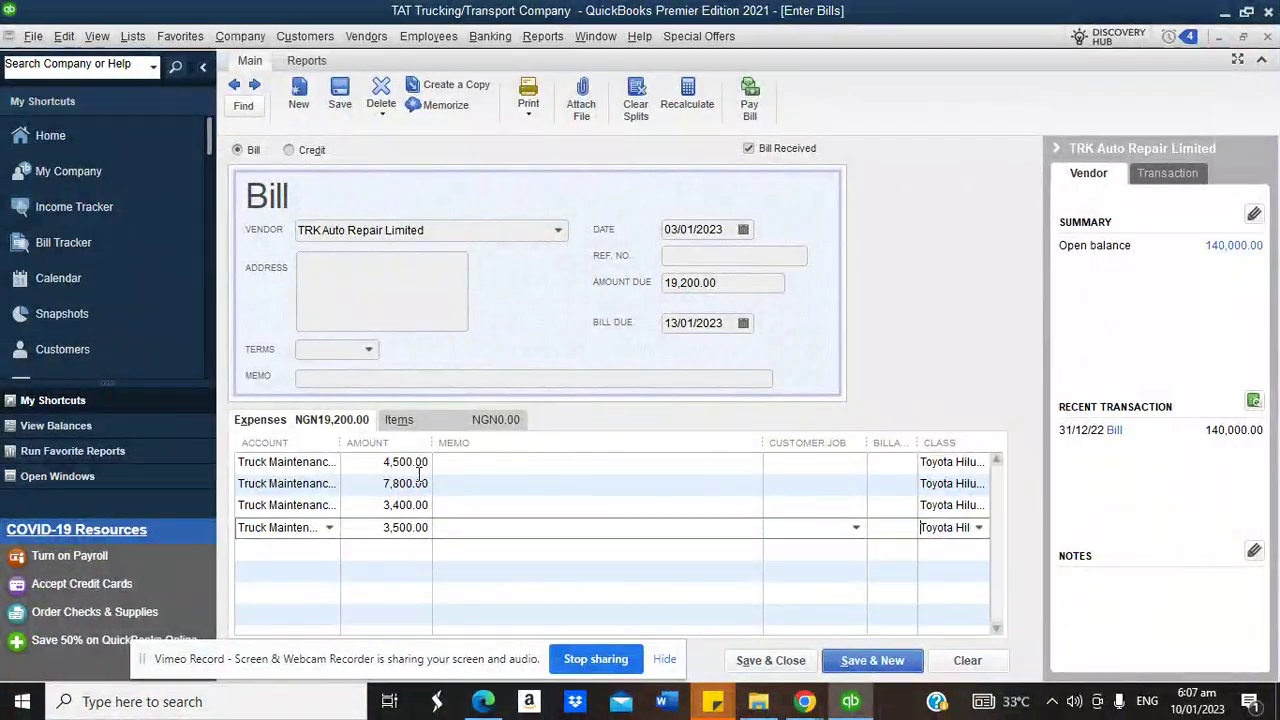
Set the customer of all four expense lines to Farm Tech Limited
{"action": "left_click", "coordinate": [823, 464]}
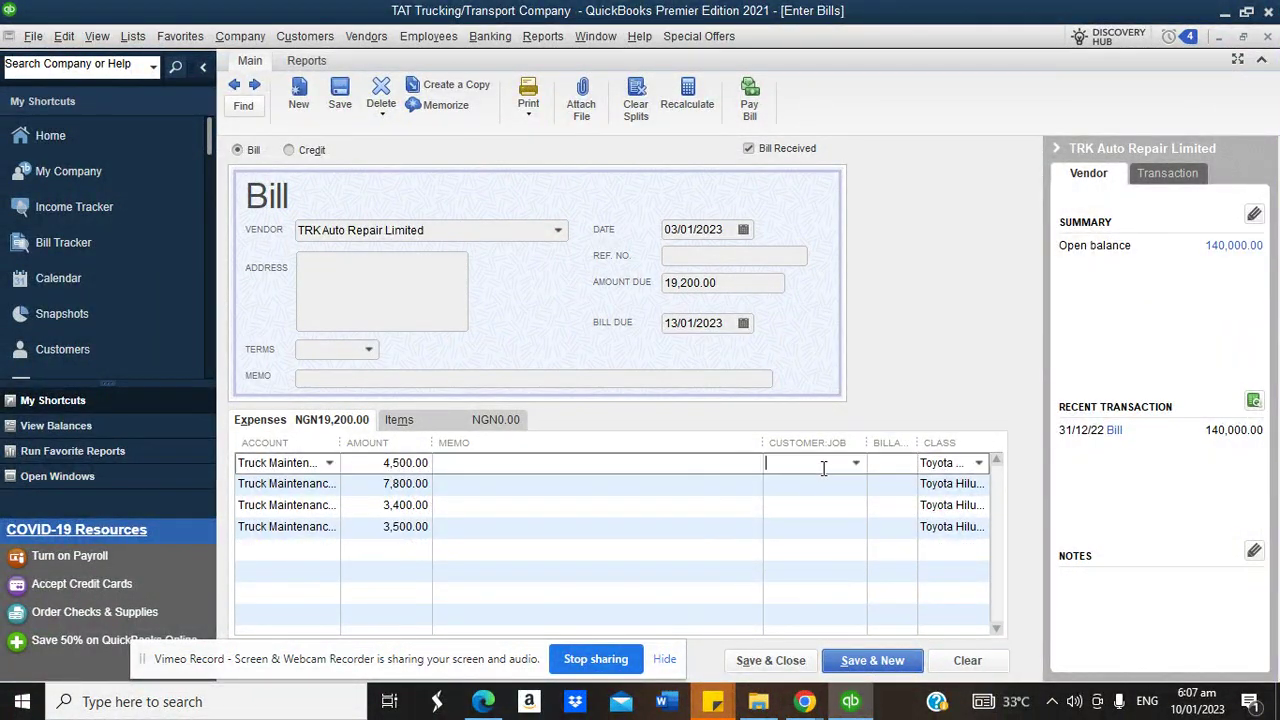
{"action": "left_click", "coordinate": [857, 465]}
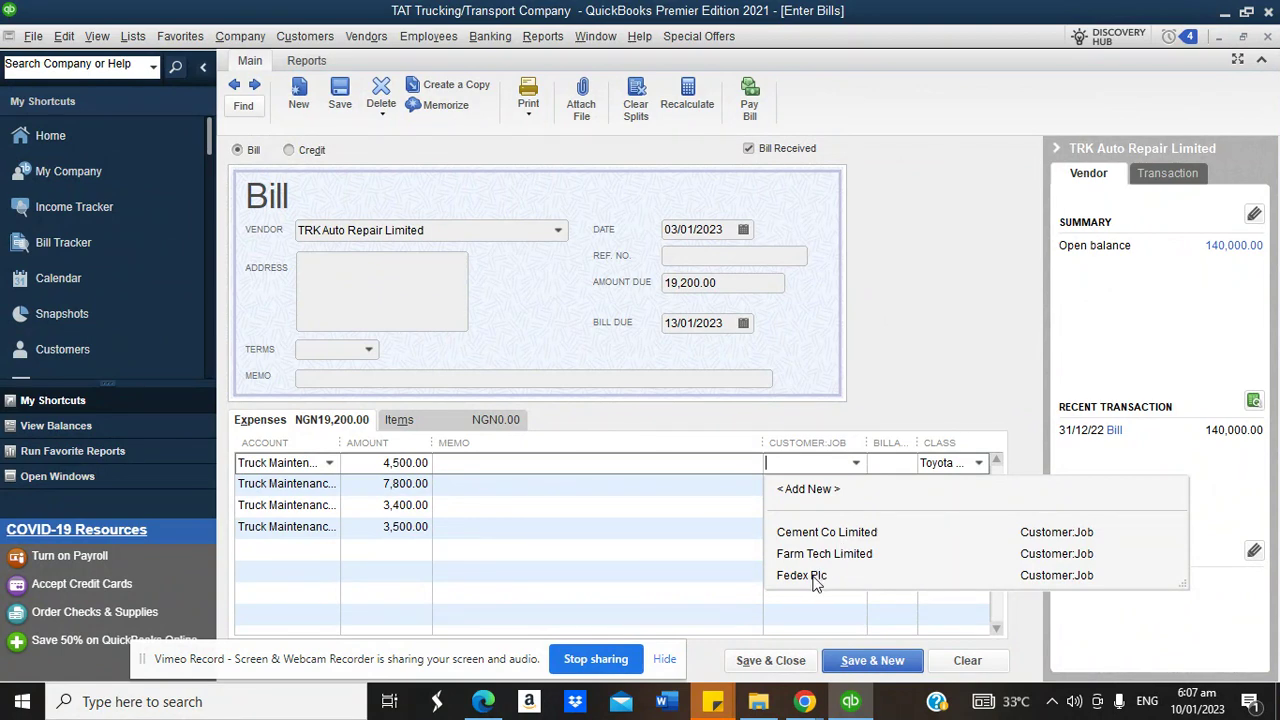
{"action": "left_click", "coordinate": [818, 555]}
{"action": "left_click", "coordinate": [854, 486]}
{"action": "left_click", "coordinate": [856, 484]}
{"action": "left_click", "coordinate": [838, 572]}
{"action": "left_click", "coordinate": [856, 507]}
{"action": "left_click", "coordinate": [856, 508]}
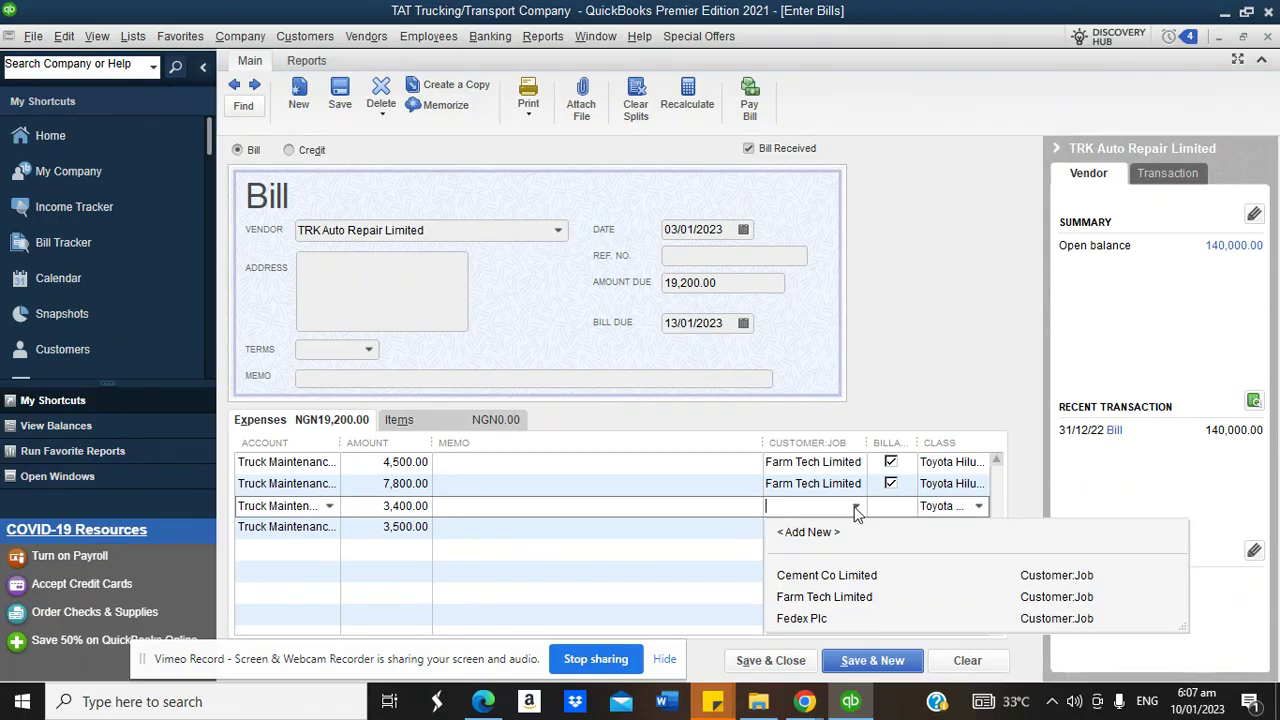
{"action": "left_click", "coordinate": [826, 597]}
{"action": "left_click", "coordinate": [856, 527]}
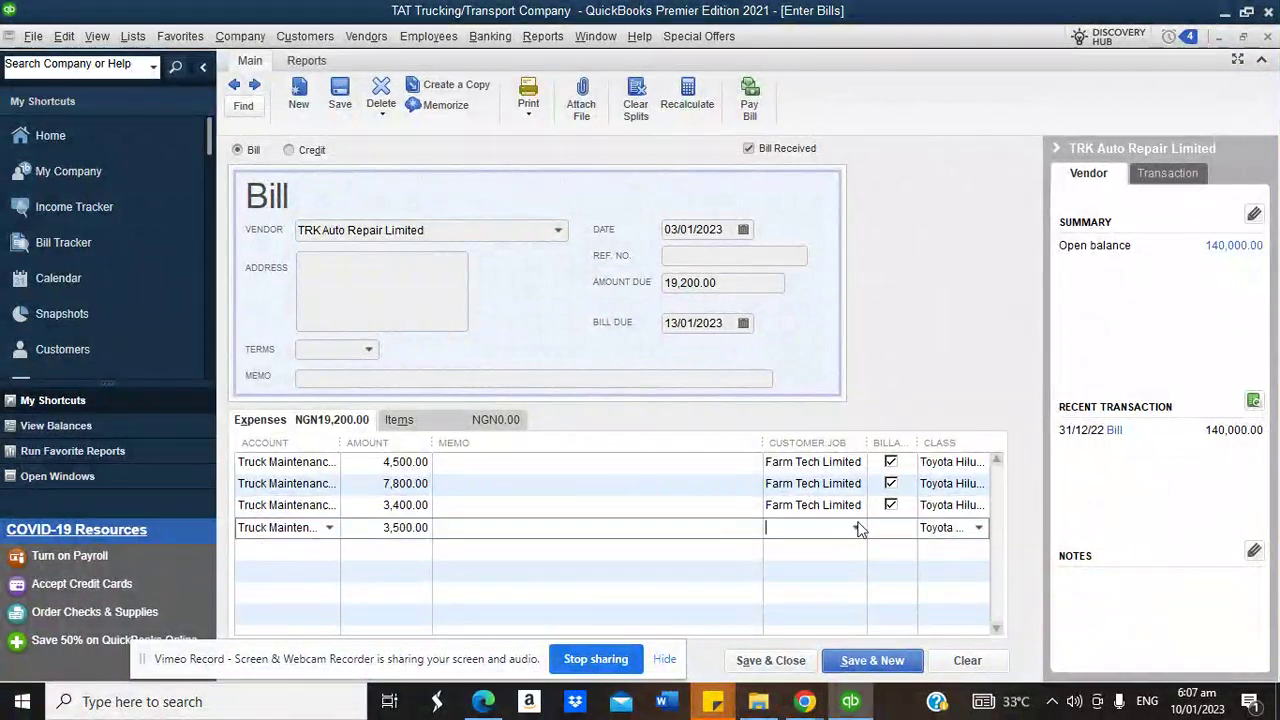
{"action": "left_click", "coordinate": [857, 528]}
{"action": "left_click", "coordinate": [824, 619]}
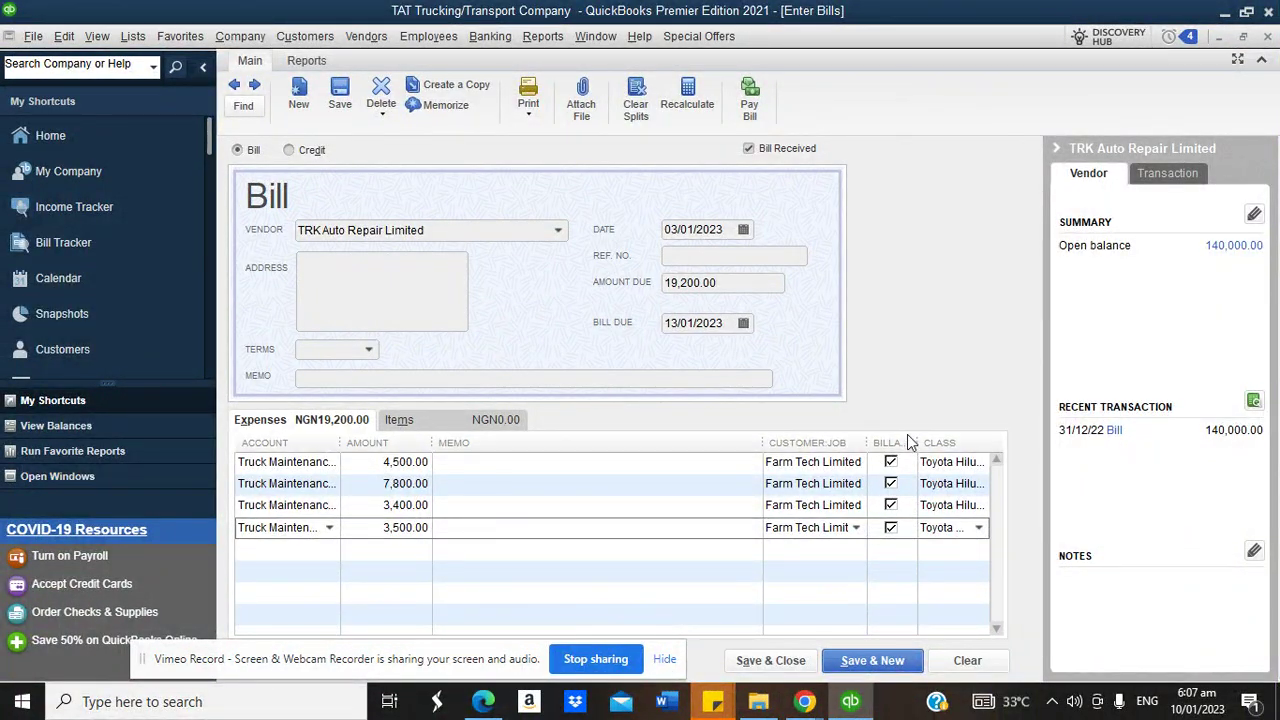
Mark all four Farm Tech Limited expense lines as not billable
{"action": "left_click", "coordinate": [890, 462]}
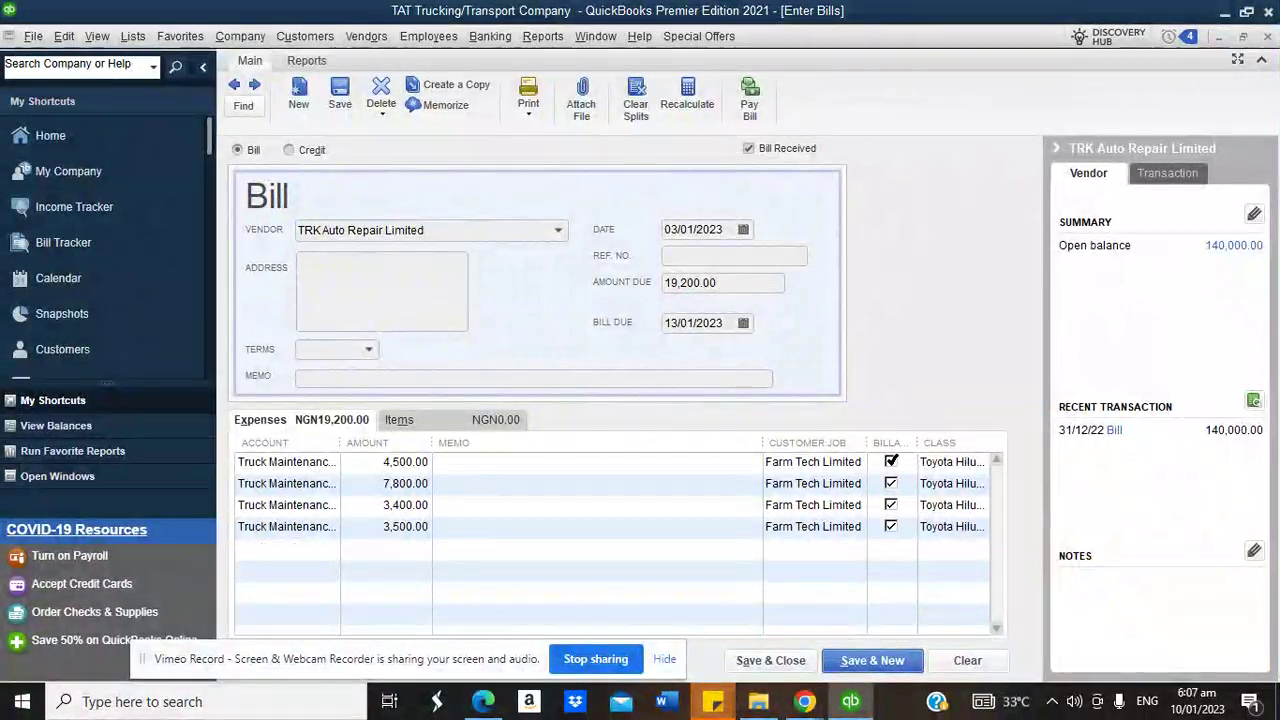
{"action": "left_click", "coordinate": [891, 482]}
{"action": "left_click", "coordinate": [890, 504]}
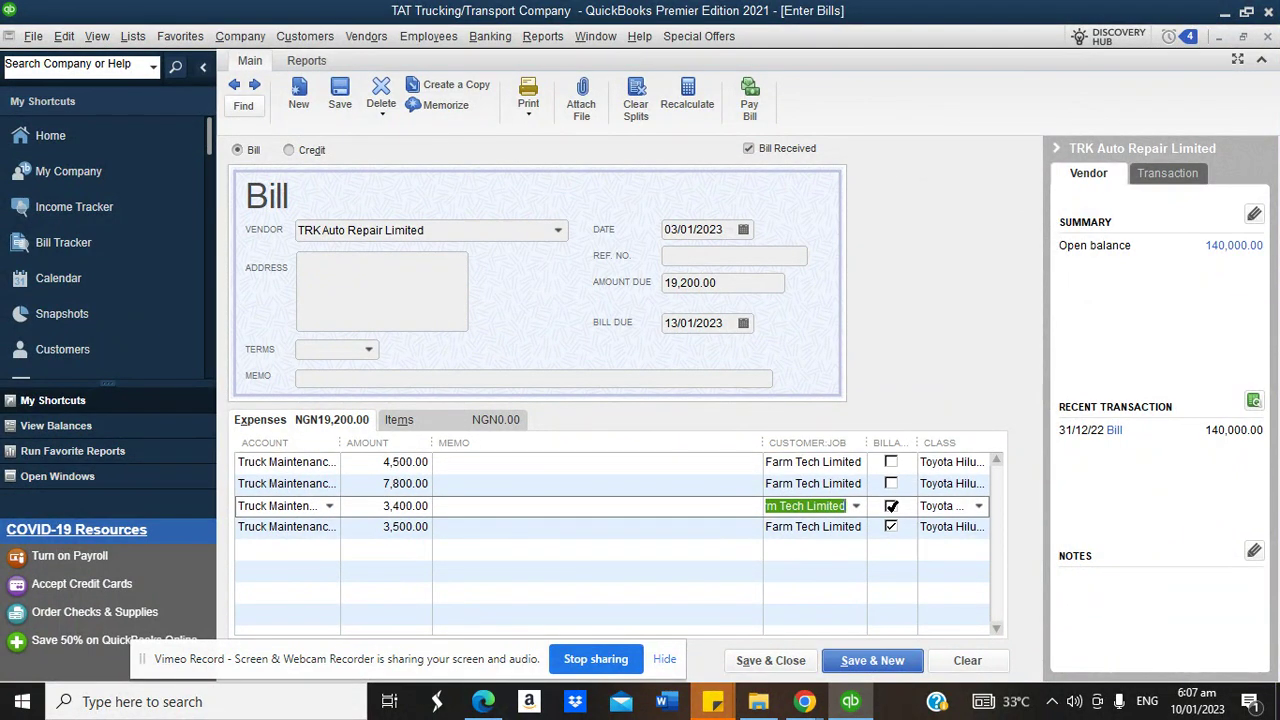
{"action": "left_click", "coordinate": [890, 527]}
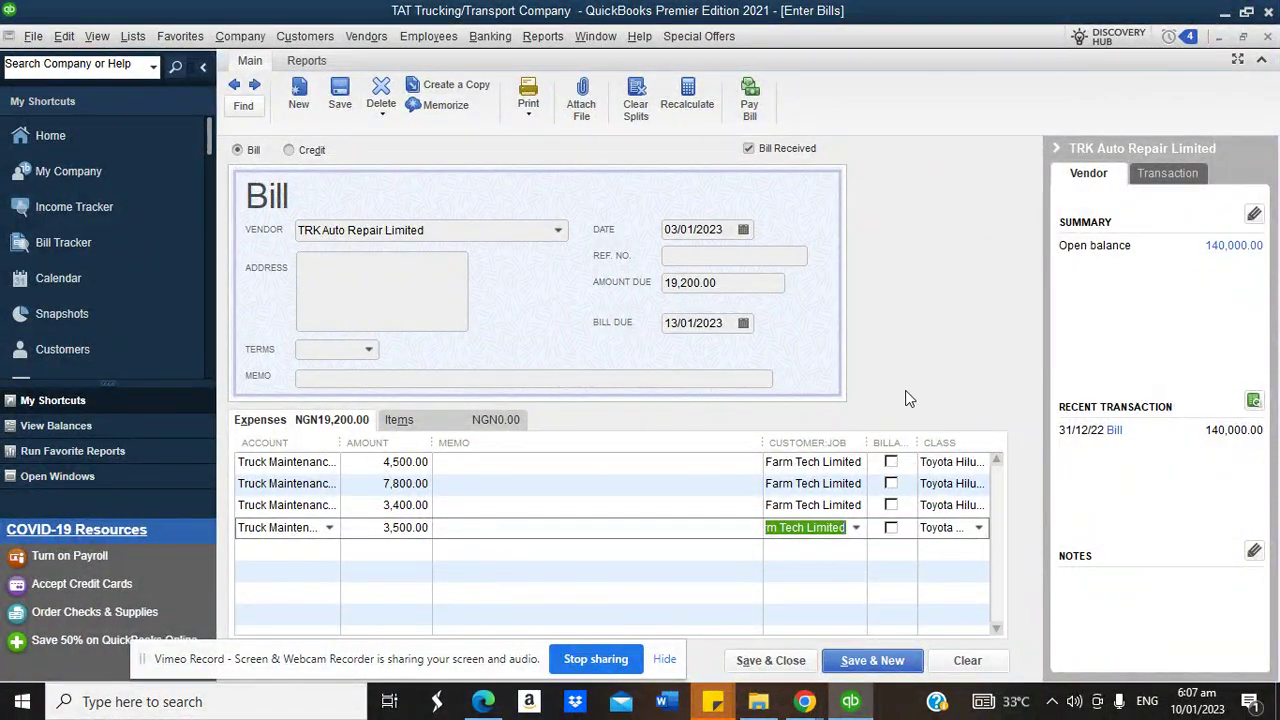
Enter 34505 as the bill's reference number, then save and close the bill
{"action": "left_click", "coordinate": [690, 259]}
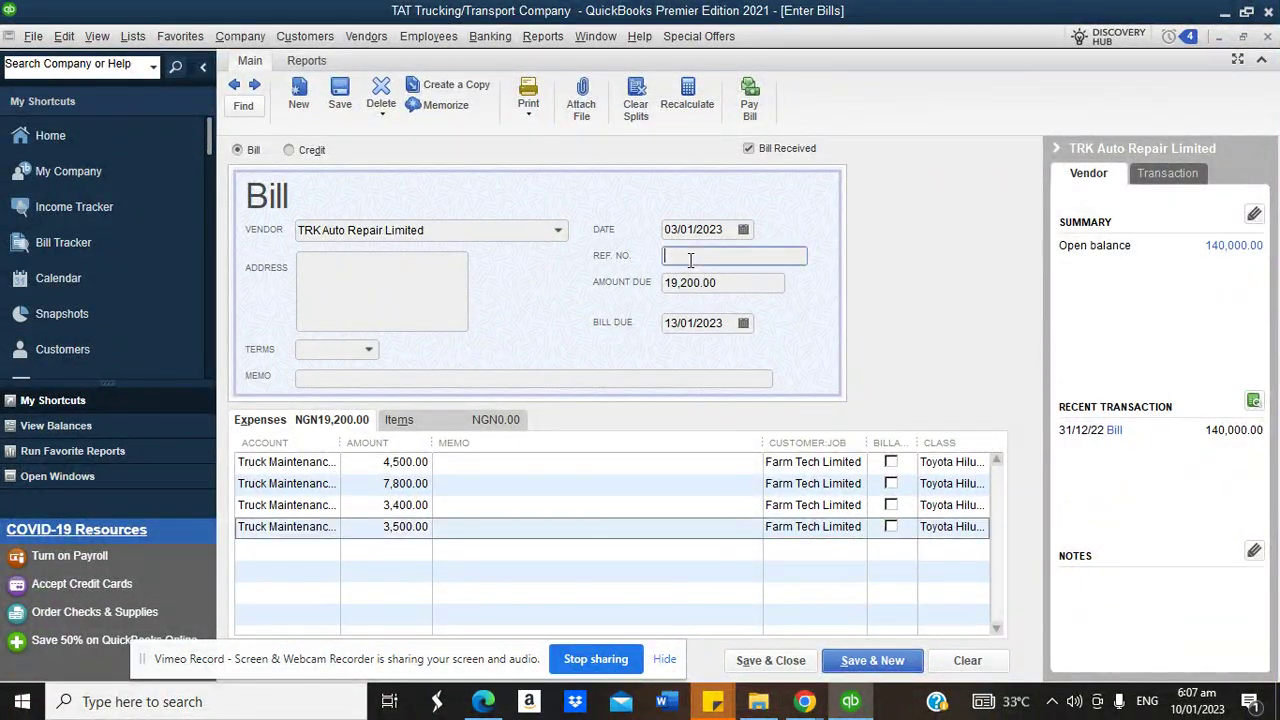
{"action": "type", "text": "34505"}
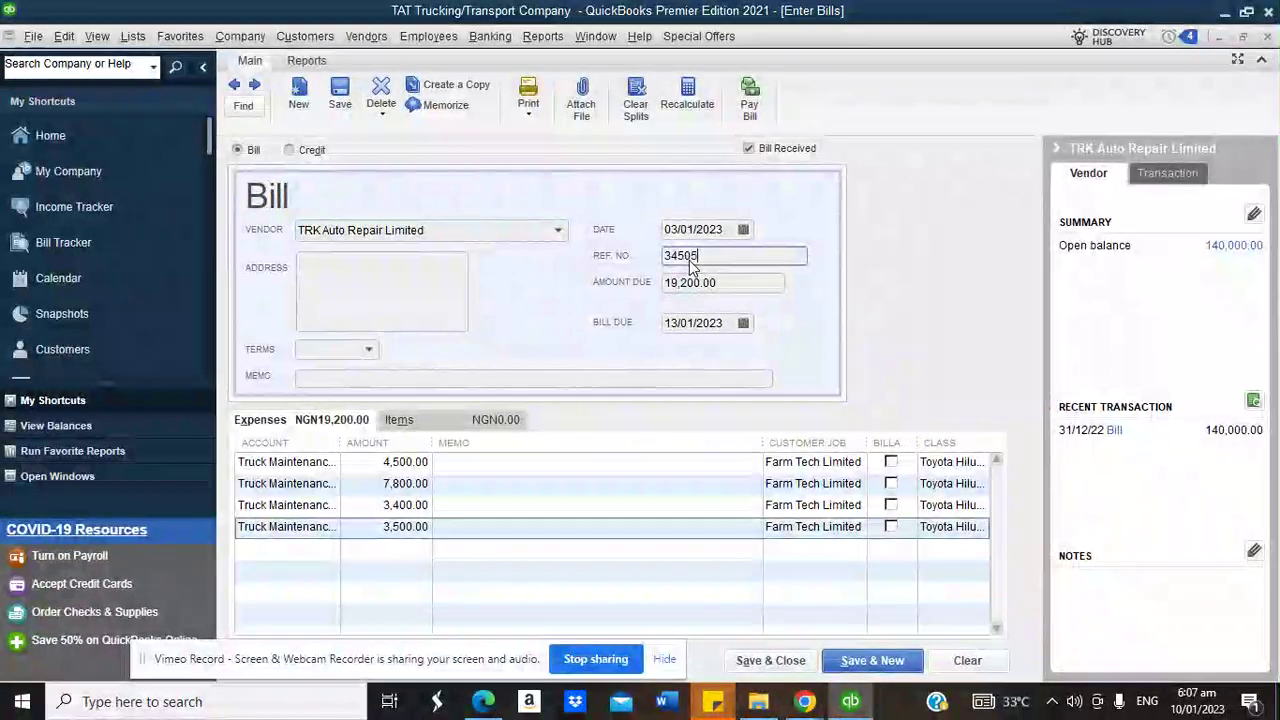
{"action": "left_click", "coordinate": [651, 379]}
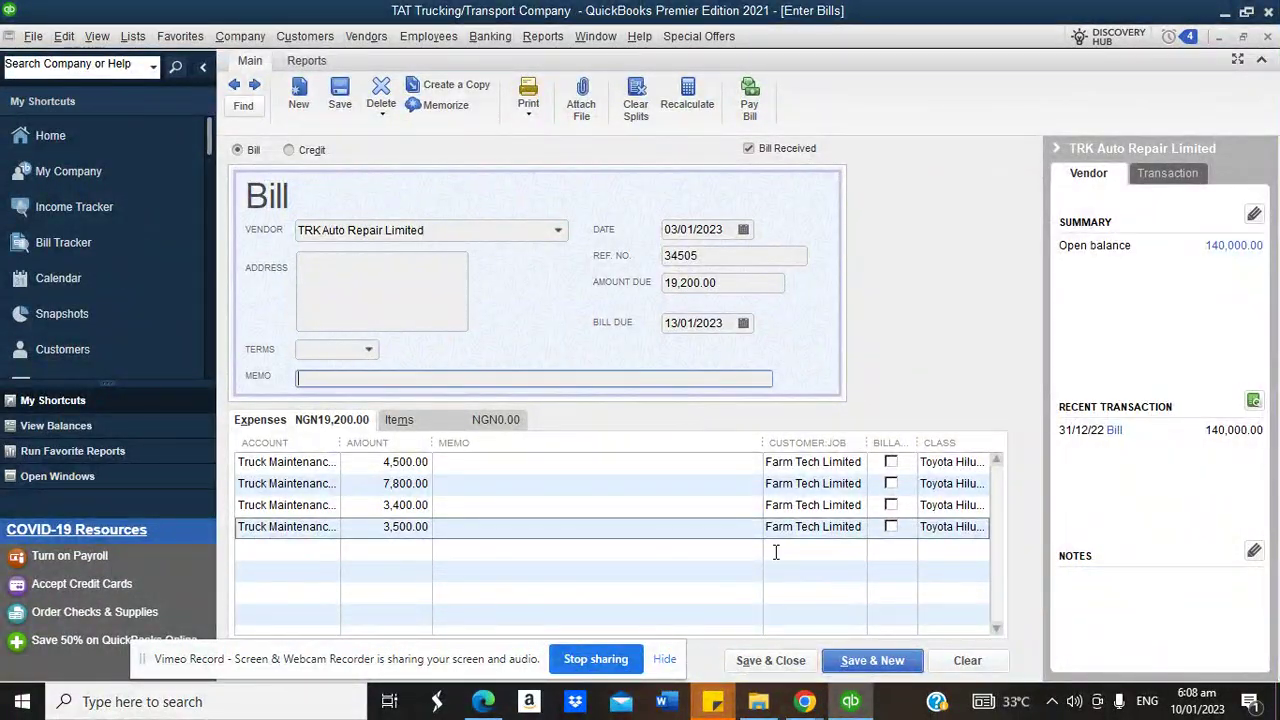
{"action": "left_click", "coordinate": [770, 661]}
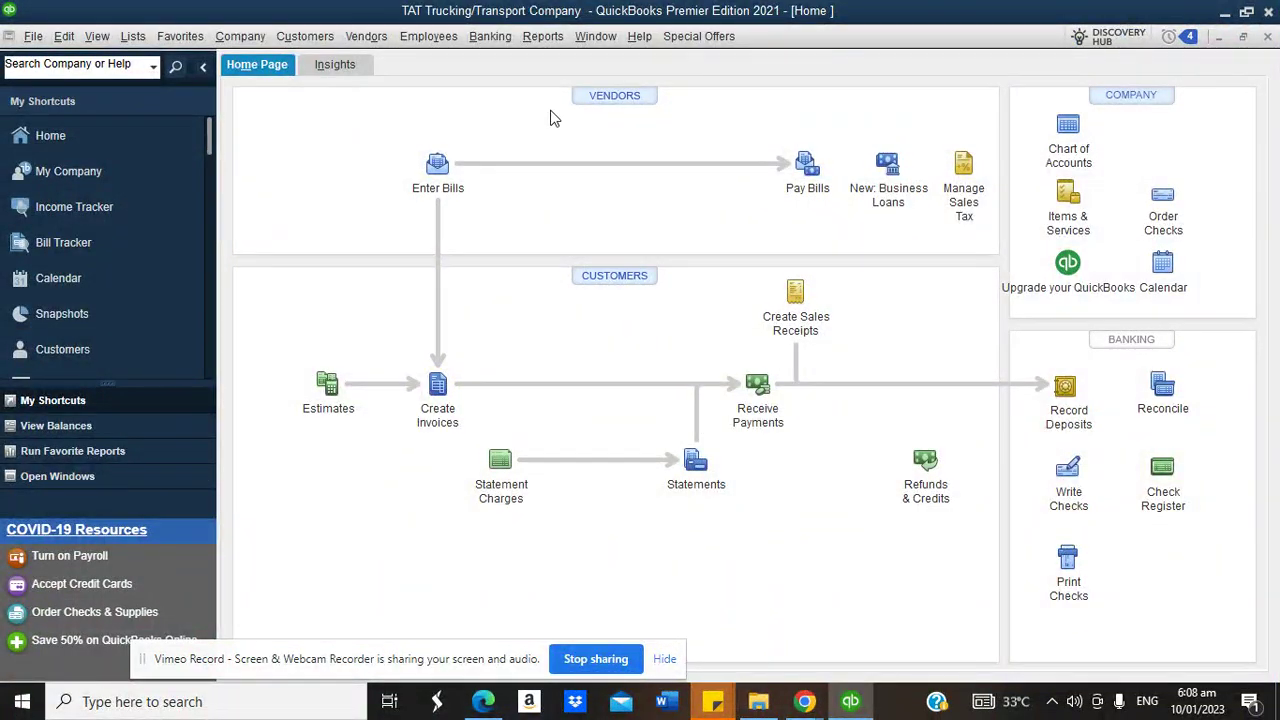
Run the Profit & Loss by Class report for all dates to review each truck's income and costs
{"action": "left_click", "coordinate": [554, 44]}
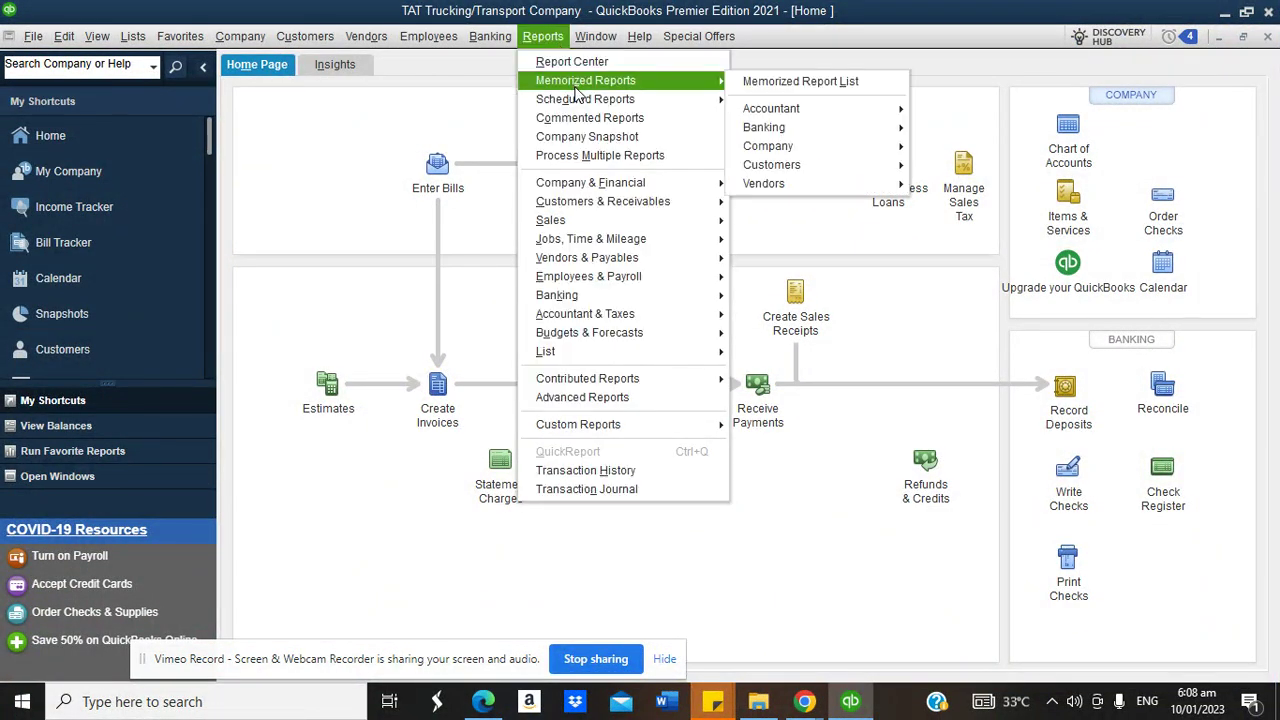
{"action": "mouse_move", "coordinate": [652, 185]}
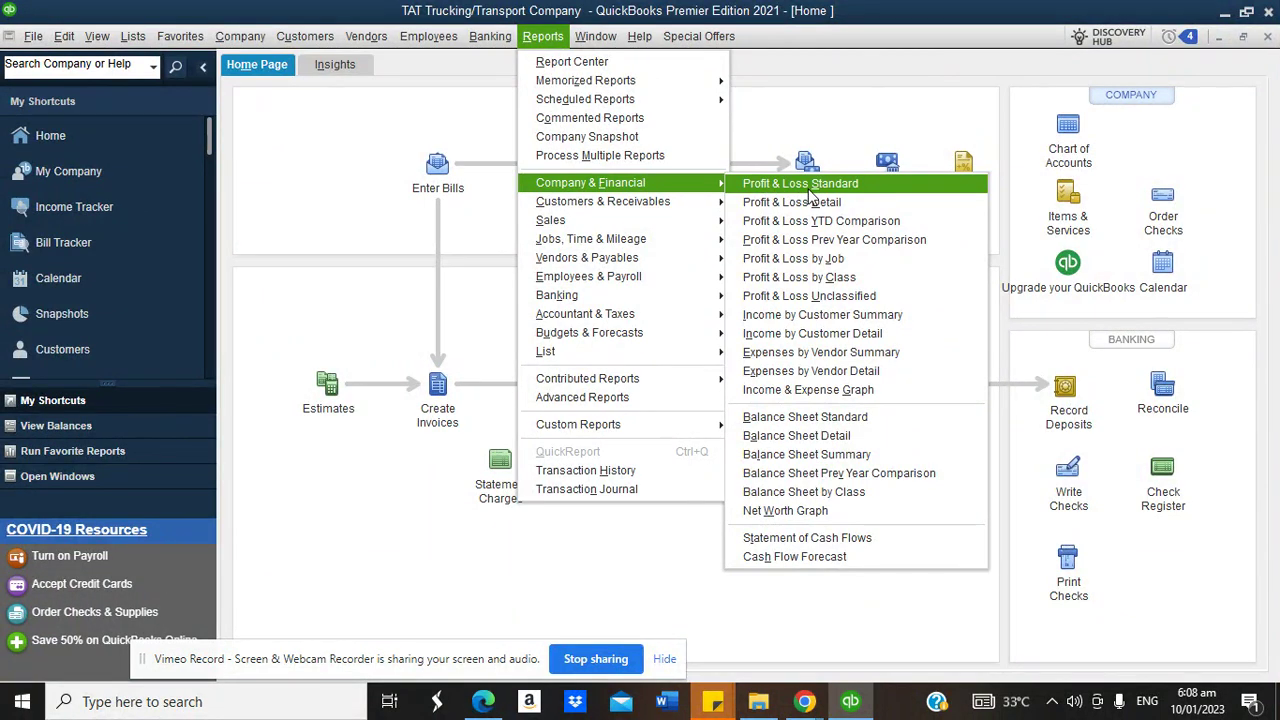
{"action": "left_click", "coordinate": [800, 278]}
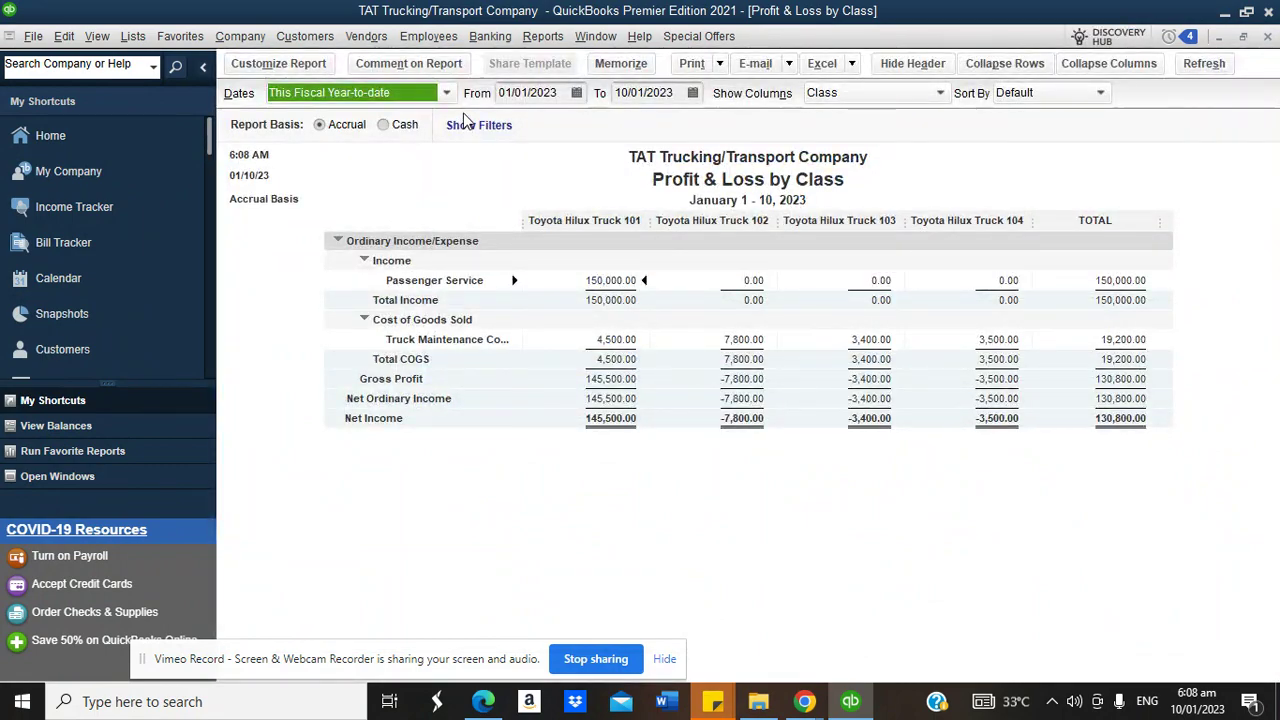
{"action": "left_click", "coordinate": [446, 92]}
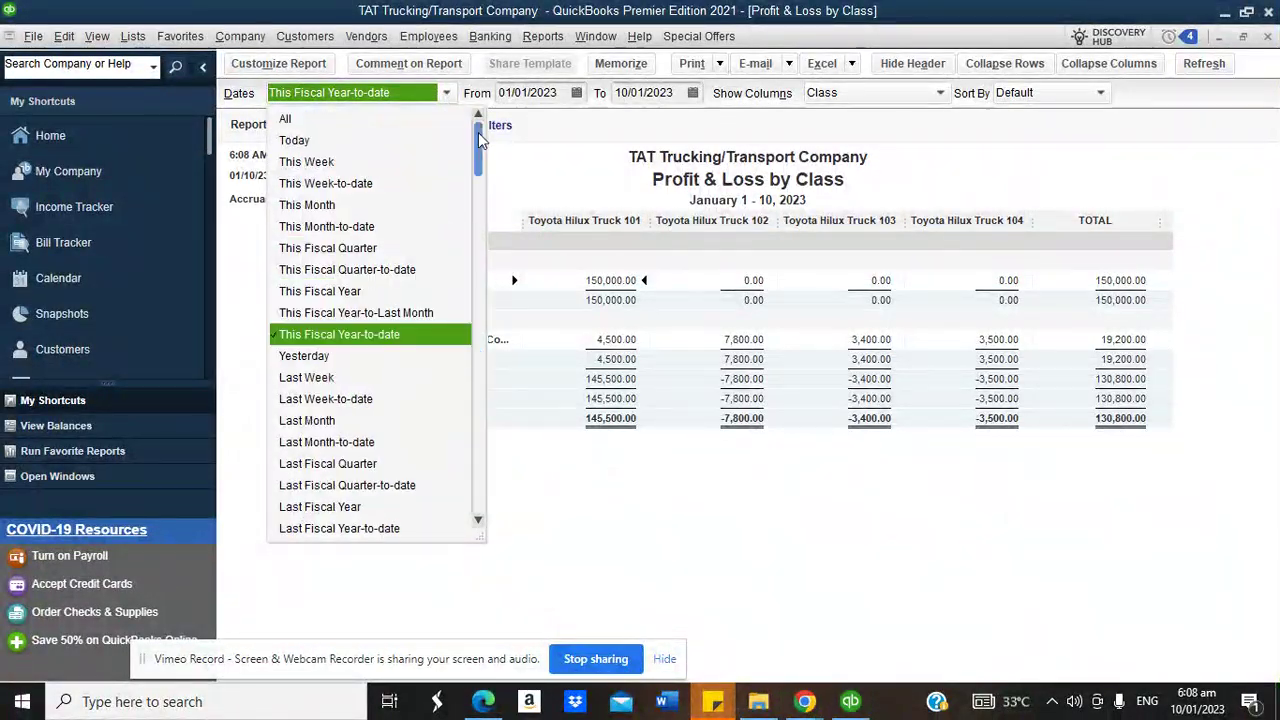
{"action": "left_click", "coordinate": [400, 119]}
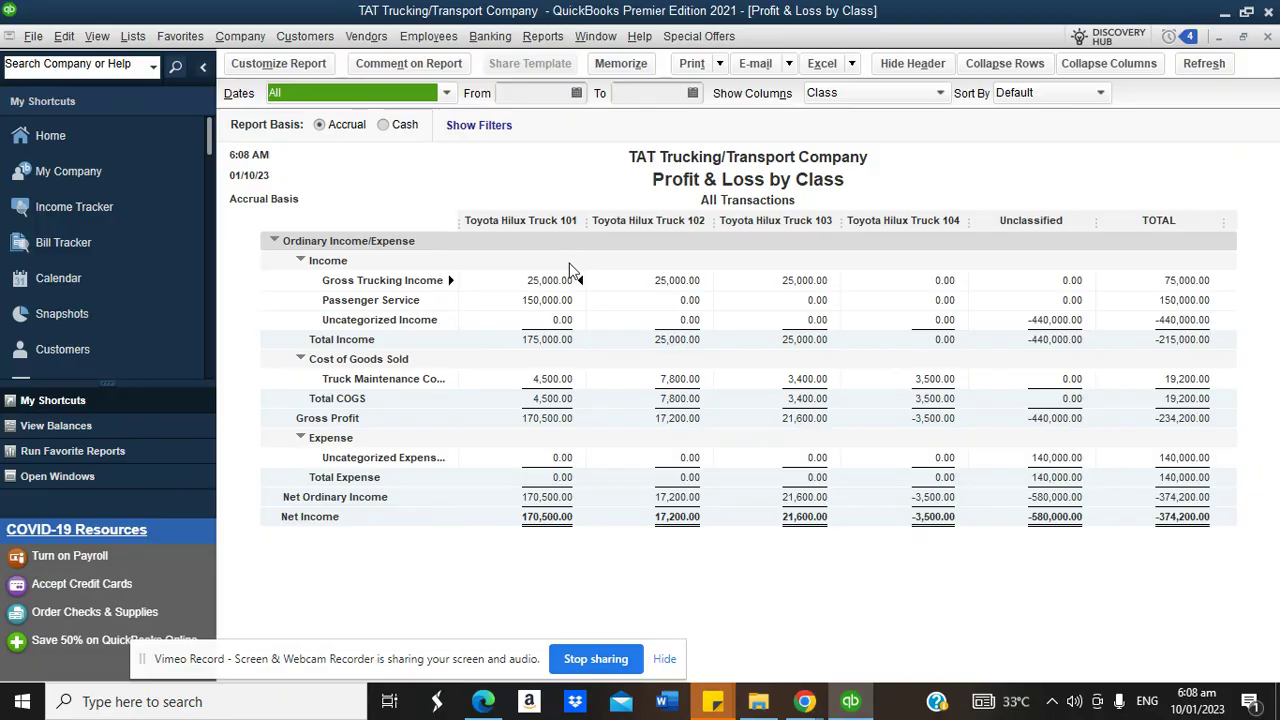
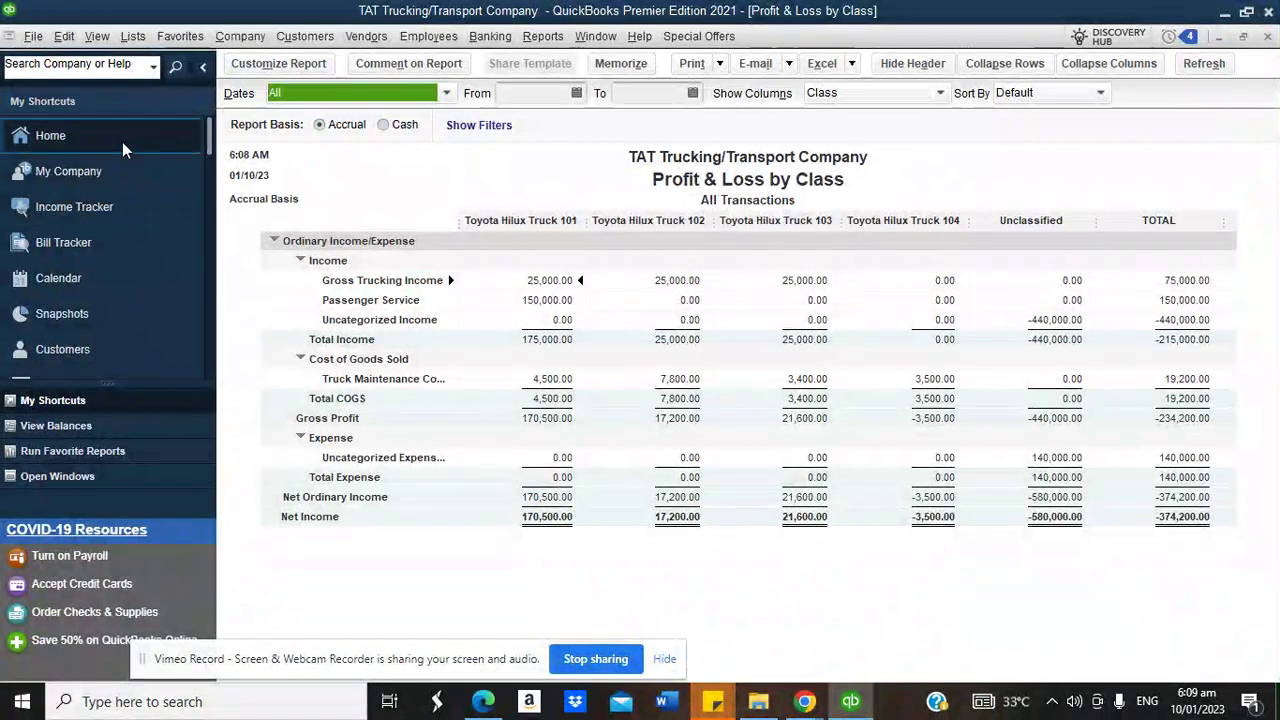
Open the bill payment form and select TRK Auto Repair Limited's bill with reference 34505 for payment in full
{"action": "left_click", "coordinate": [121, 142]}
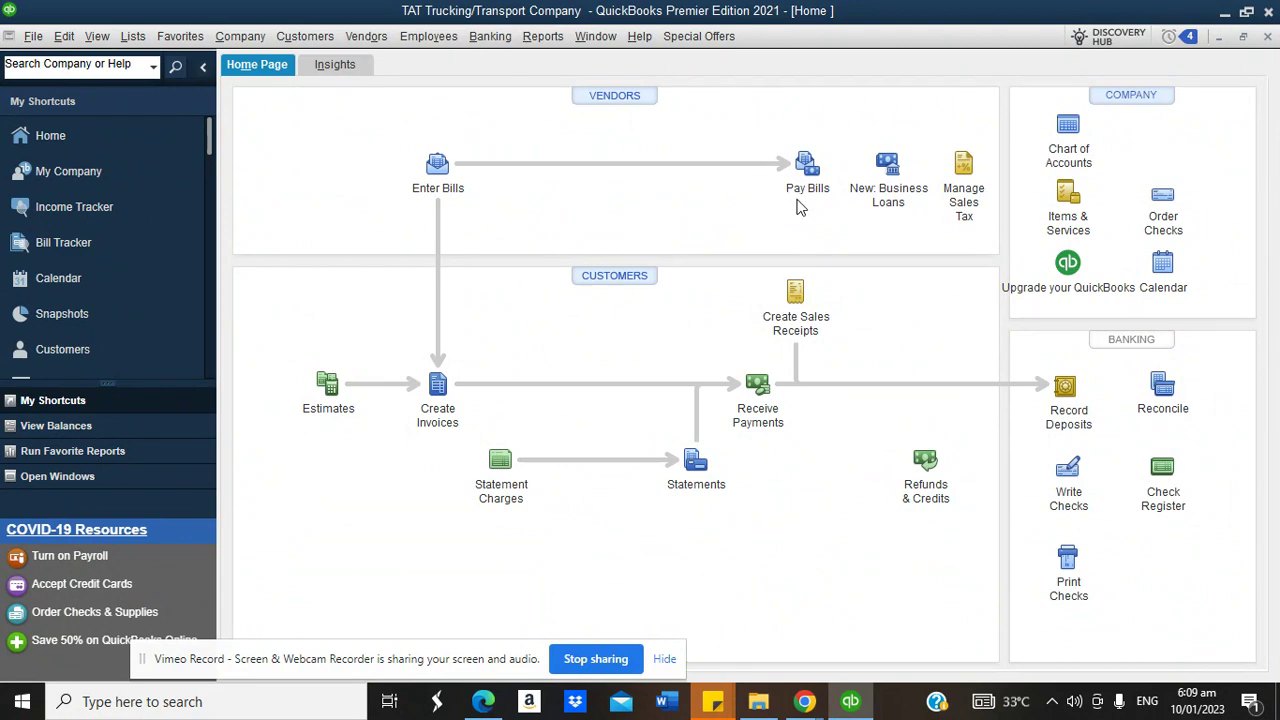
{"action": "left_click", "coordinate": [810, 172]}
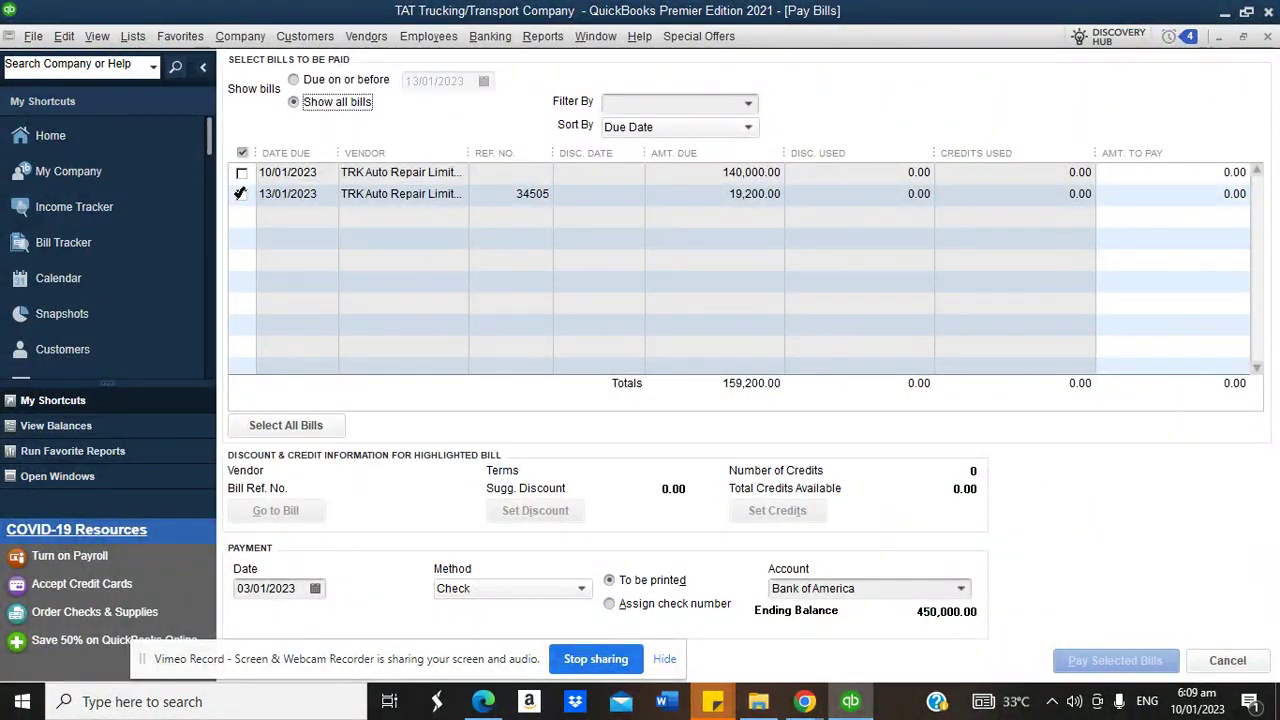
{"action": "left_click", "coordinate": [240, 194]}
{"action": "left_click", "coordinate": [1215, 194]}
{"action": "left_click_drag", "start_coordinate": [1196, 194], "coordinate": [1258, 193]}
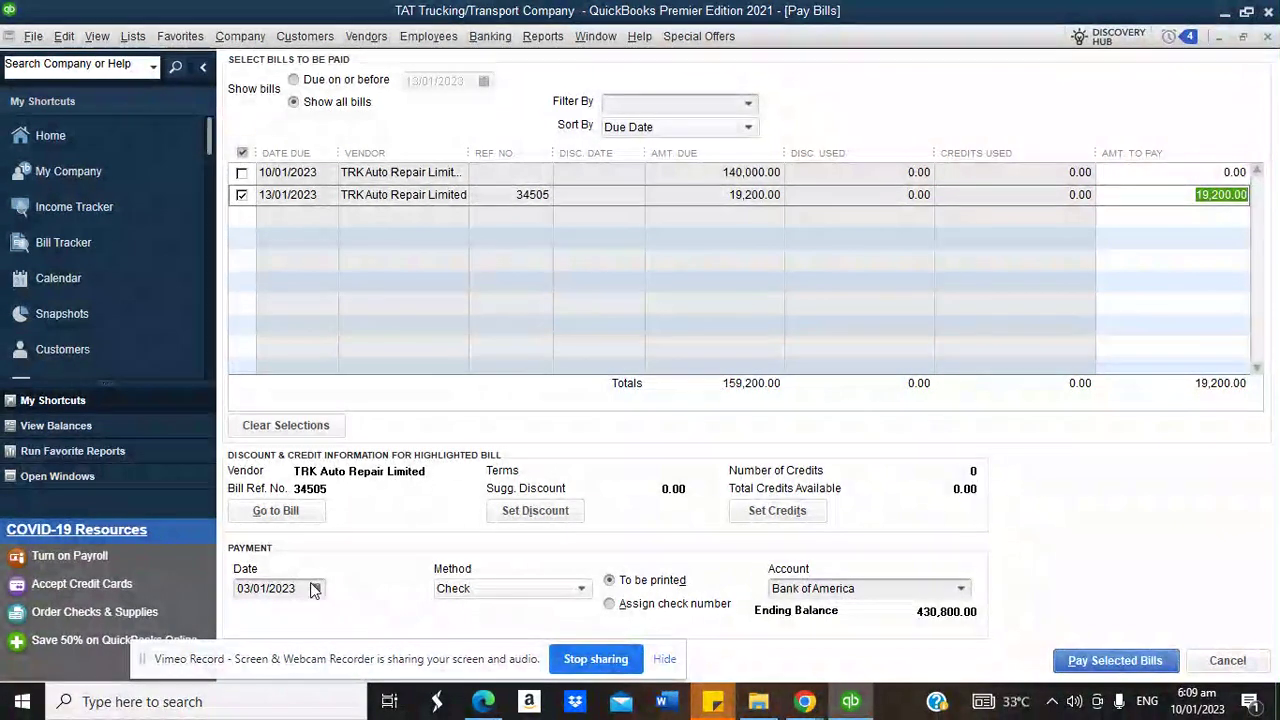
Date the payment 05/01/2023, pay the selected bill and close the payment summary
{"action": "left_click", "coordinate": [314, 588]}
{"action": "left_click", "coordinate": [342, 587]}
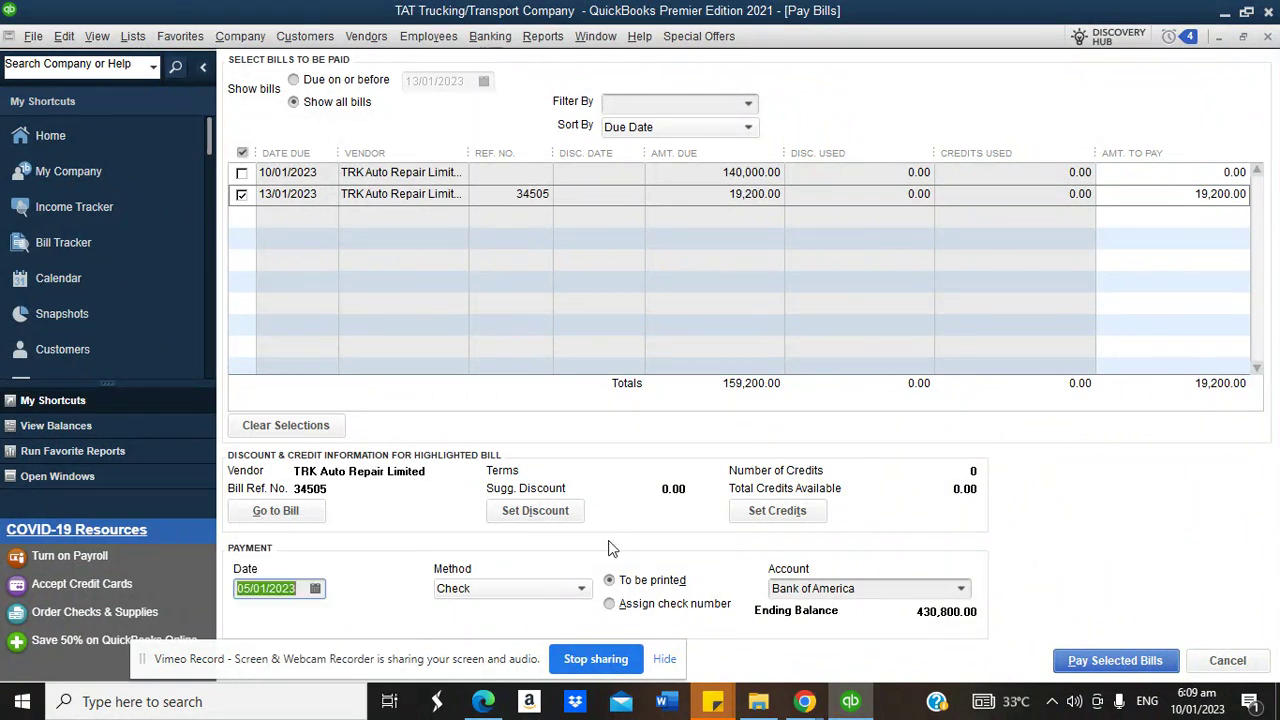
{"action": "left_click", "coordinate": [1100, 662]}
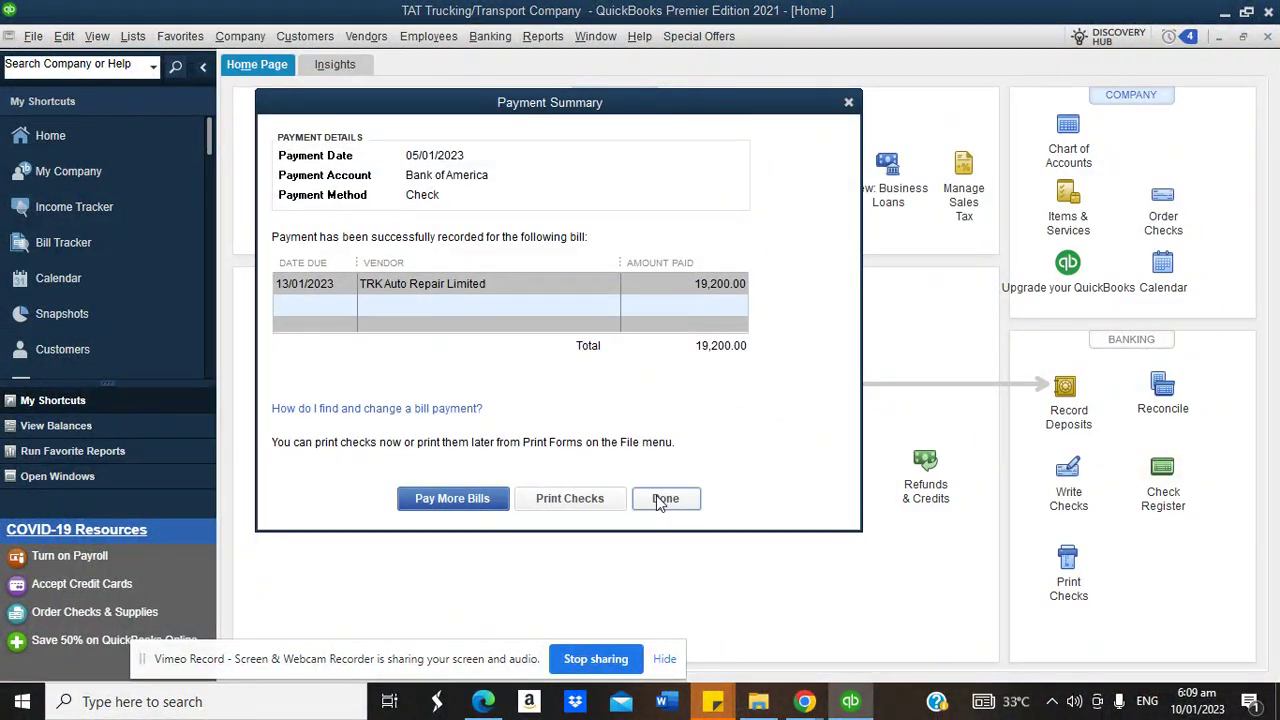
{"action": "left_click", "coordinate": [660, 497]}
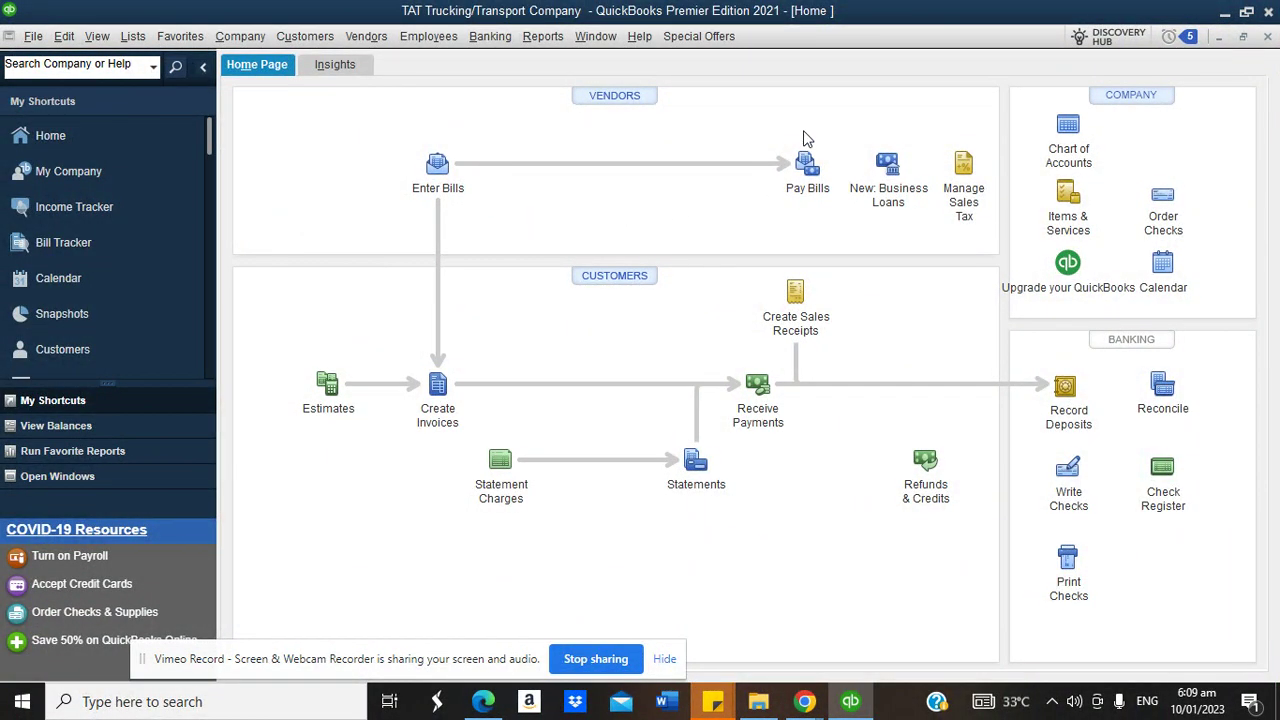
Start a new check made out to Farm Tech Limited and begin its first expense line
{"action": "left_click", "coordinate": [1068, 470]}
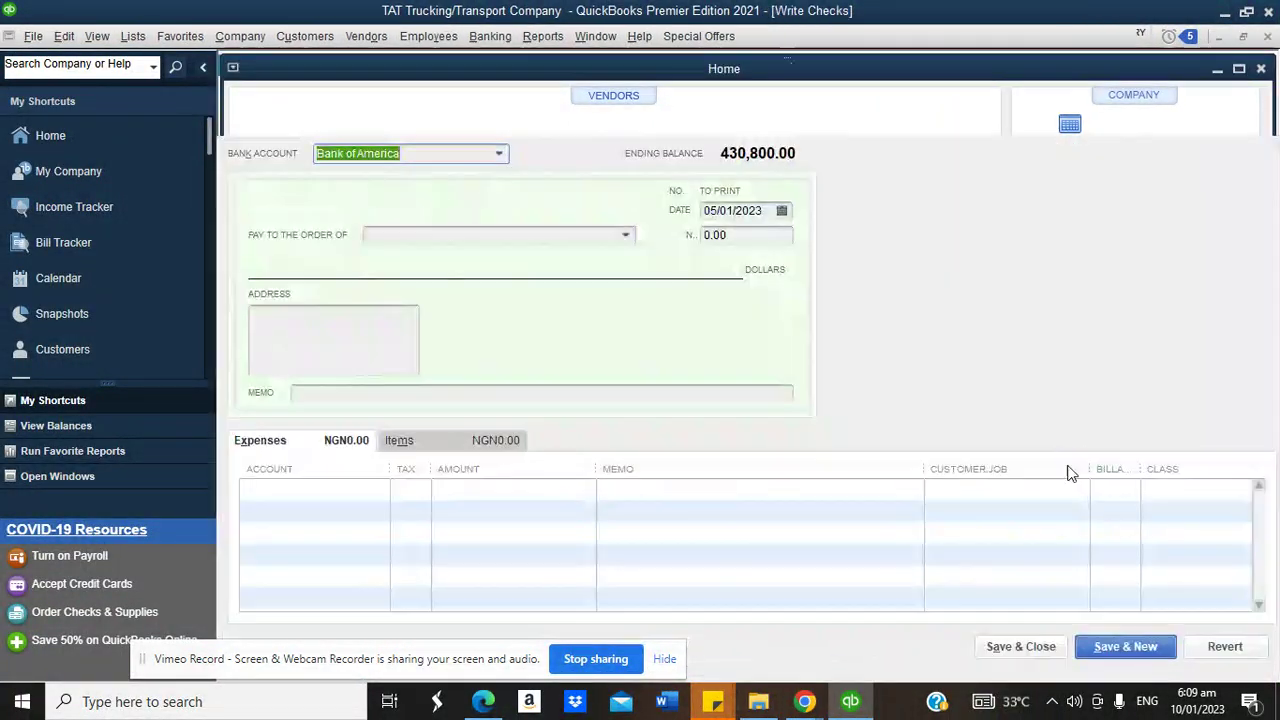
{"action": "left_click", "coordinate": [627, 240]}
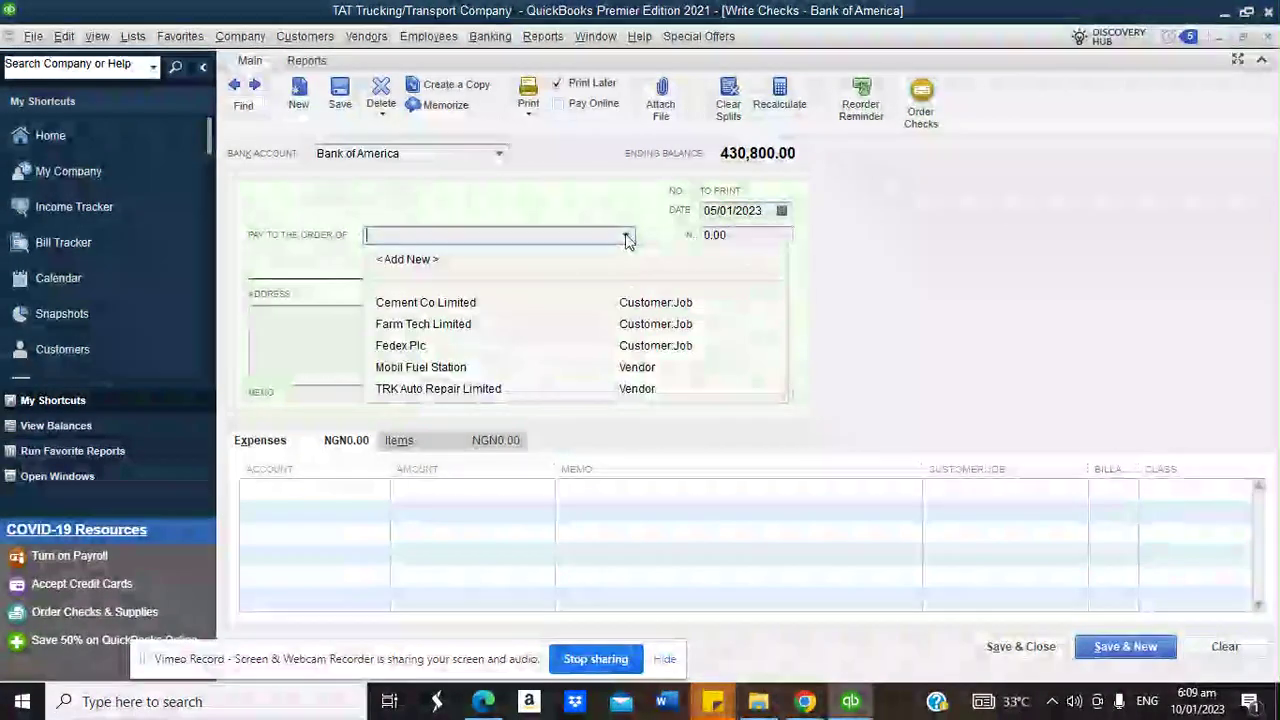
{"action": "left_click", "coordinate": [447, 327]}
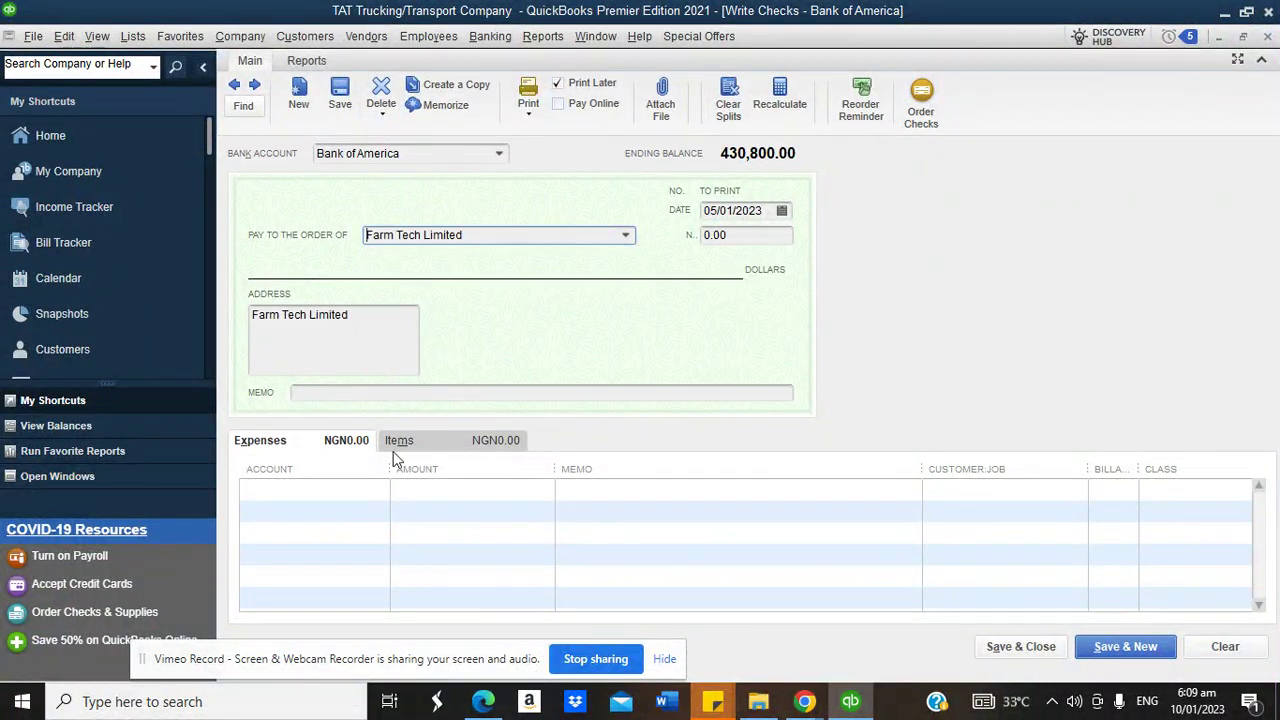
{"action": "left_click", "coordinate": [379, 496]}
{"action": "type", "text": "Re"}
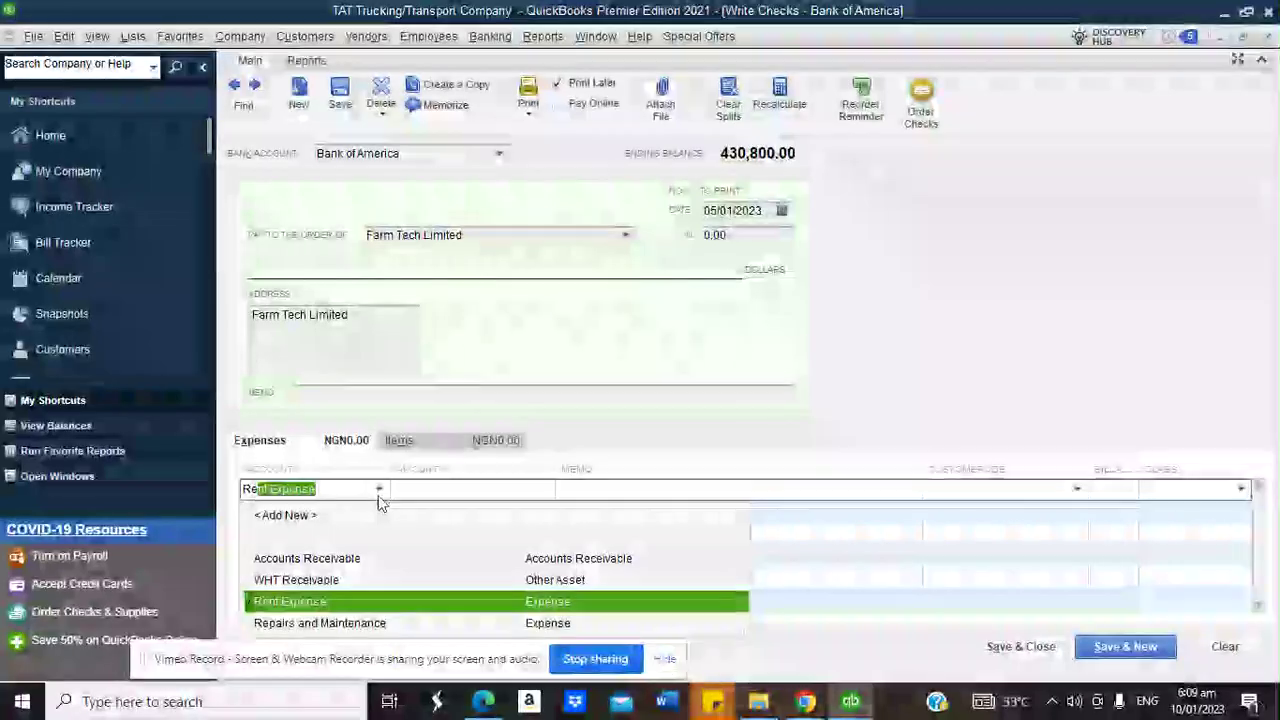
{"action": "key", "text": "BackSpace"}
{"action": "key", "text": "BackSpace"}
{"action": "key", "text": "BackSpace"}
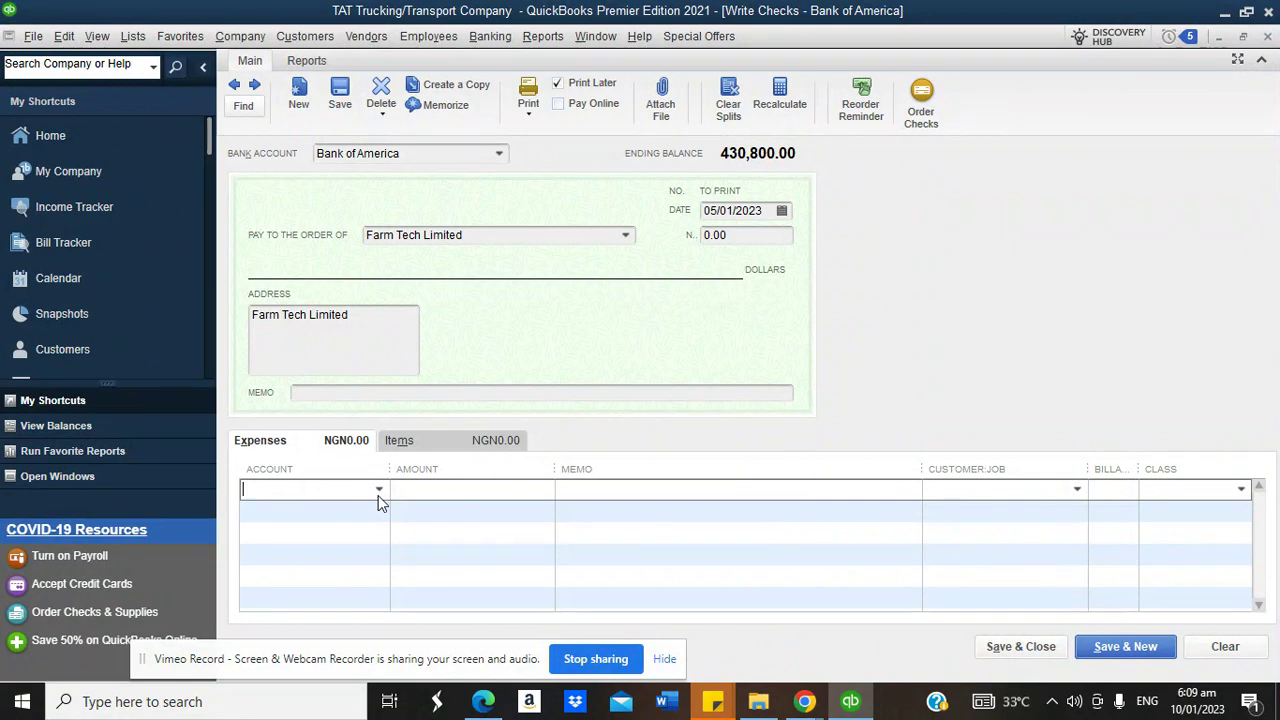
Set the first expense line to the Travel Expenses for Drivers account with an amount of 5,600
{"action": "type", "text": "Depreciation Expense"}
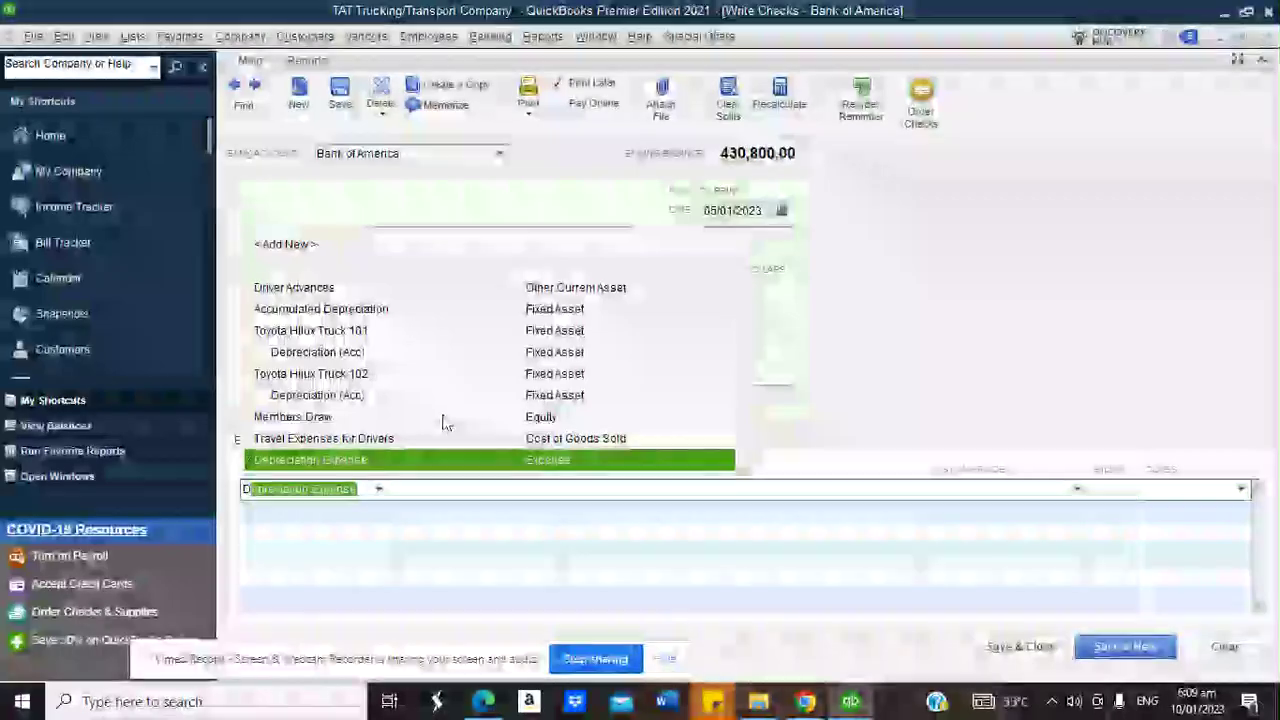
{"action": "left_click", "coordinate": [323, 439]}
{"action": "left_click", "coordinate": [445, 497]}
{"action": "type", "text": "56"}
{"action": "left_click", "coordinate": [563, 488]}
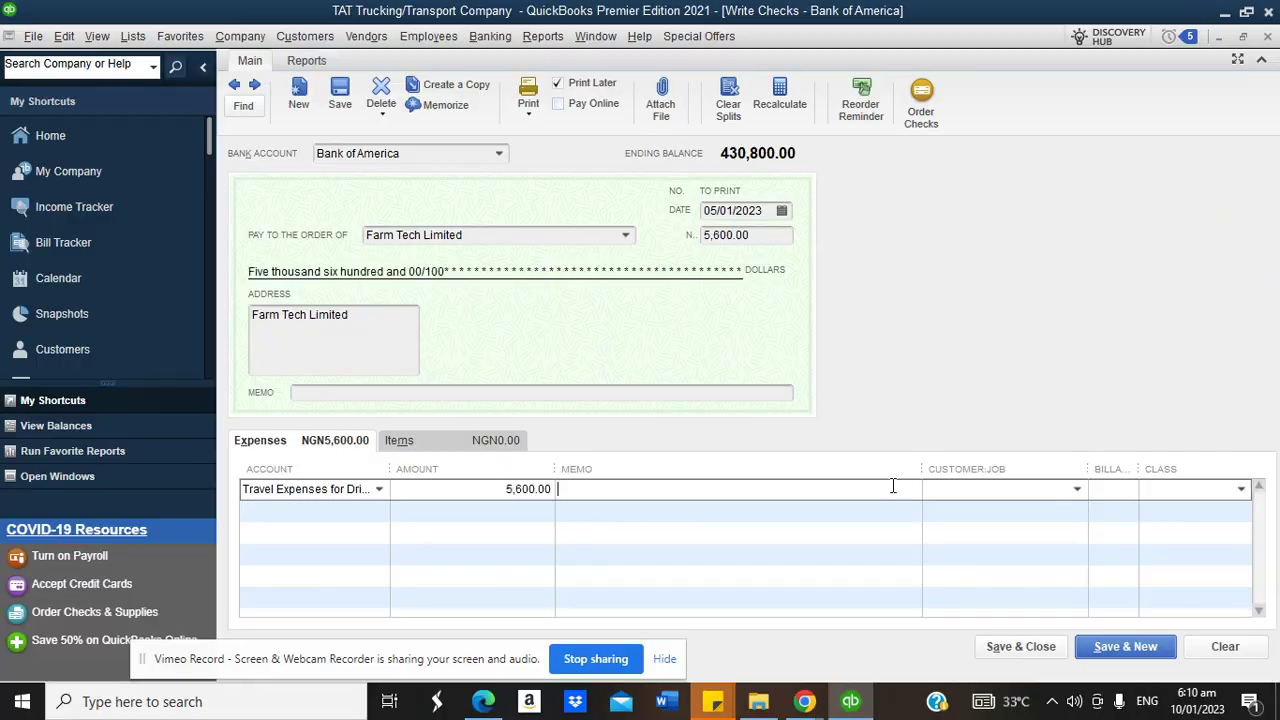
Assign truck classes to all four expense lines, with Toyota Hilux Truck 101 first, 102 second and 104 fourth
{"action": "left_click", "coordinate": [1241, 488]}
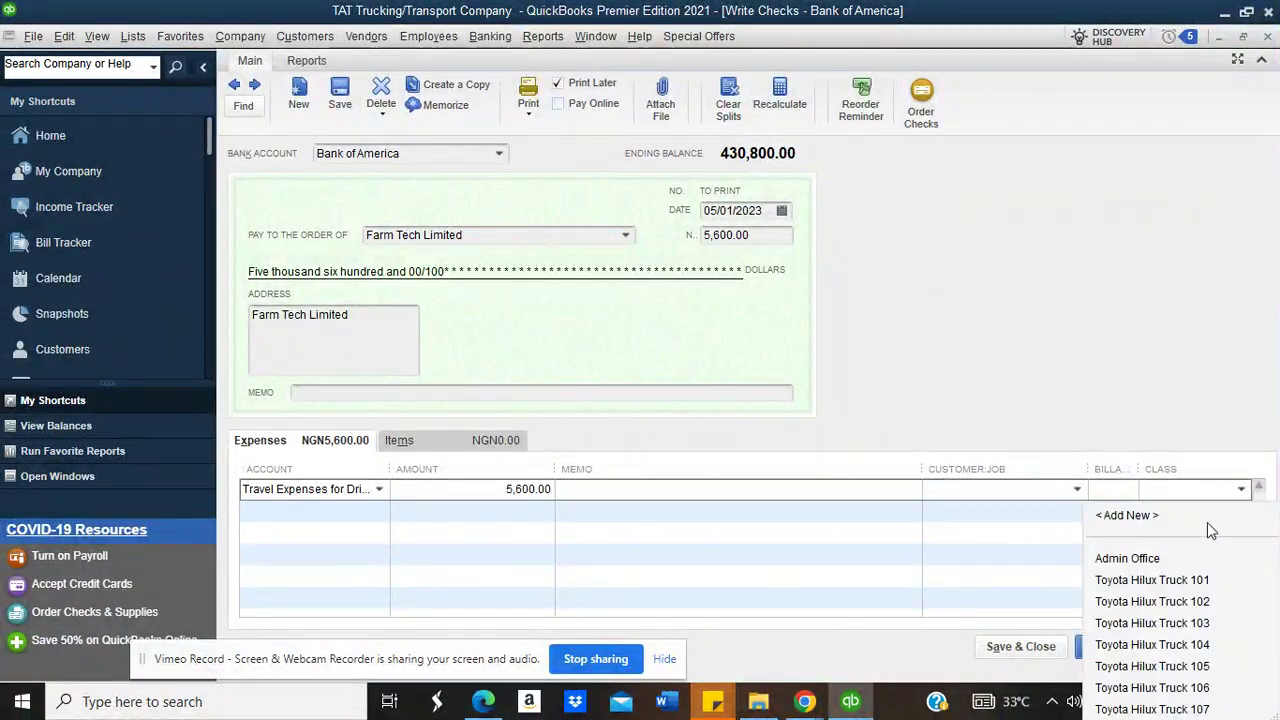
{"action": "left_click", "coordinate": [1170, 581]}
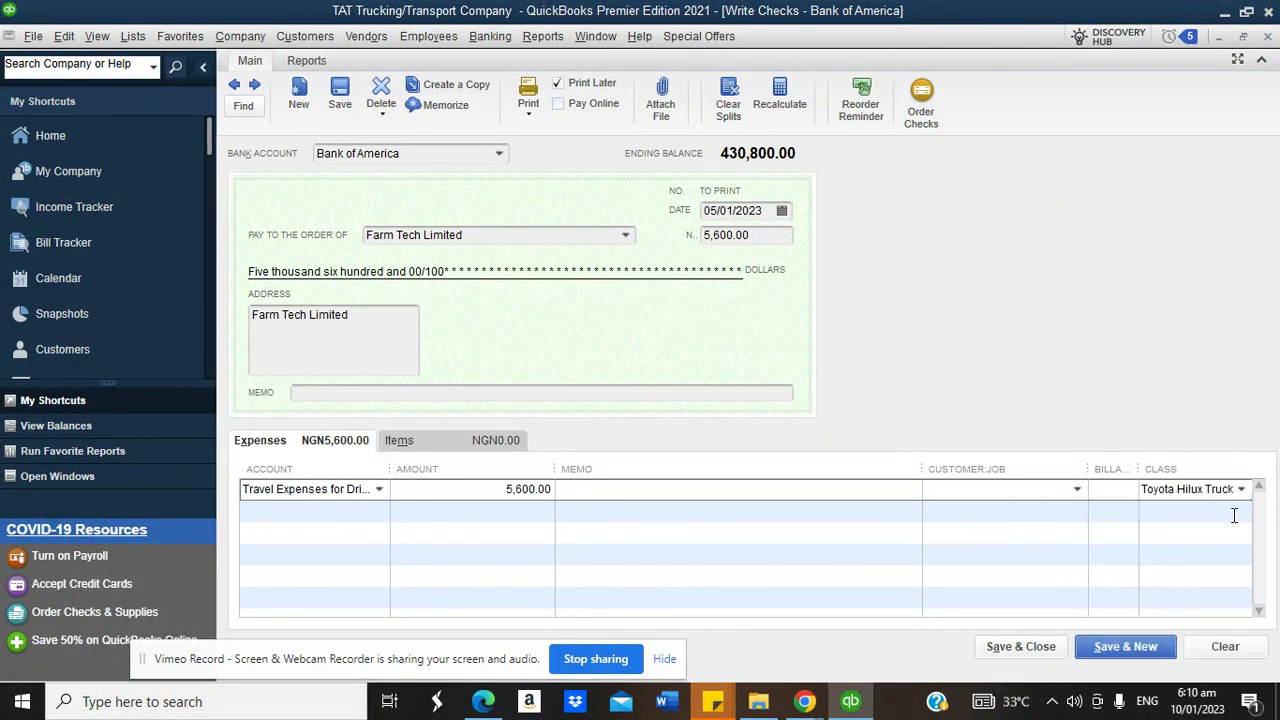
{"action": "left_click", "coordinate": [1234, 515]}
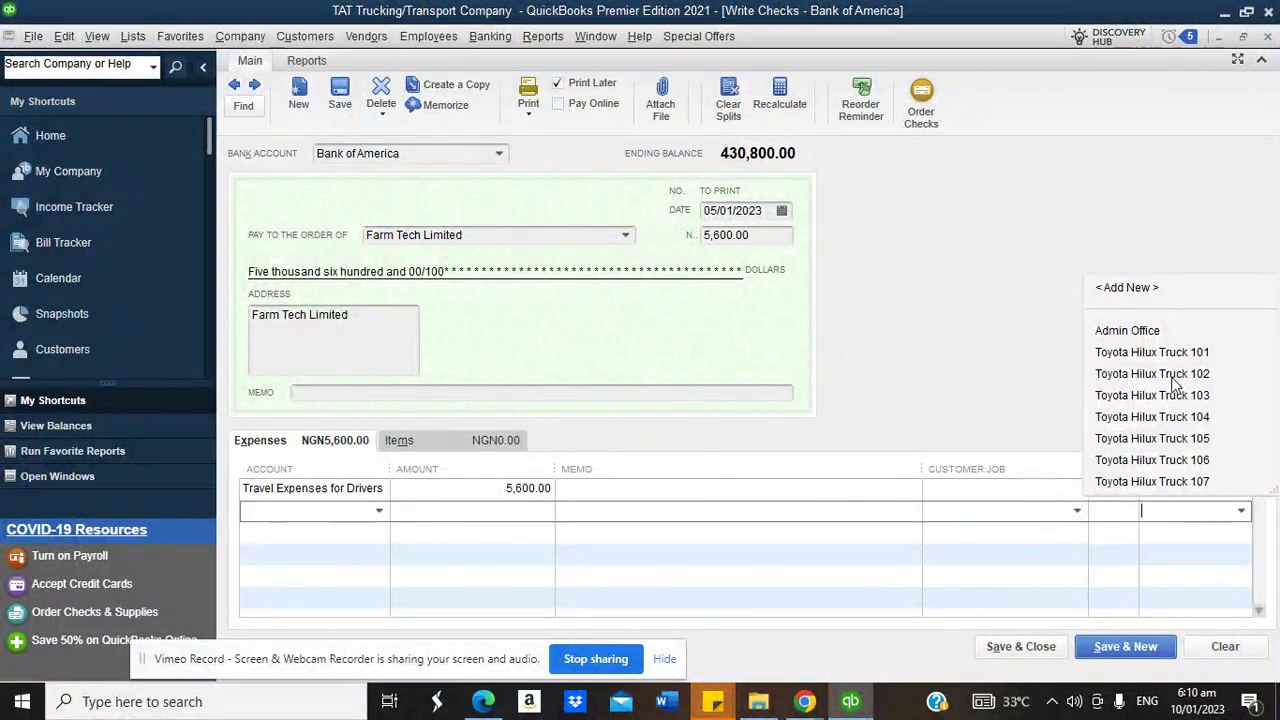
{"action": "left_click", "coordinate": [1174, 378]}
{"action": "left_click", "coordinate": [1243, 533]}
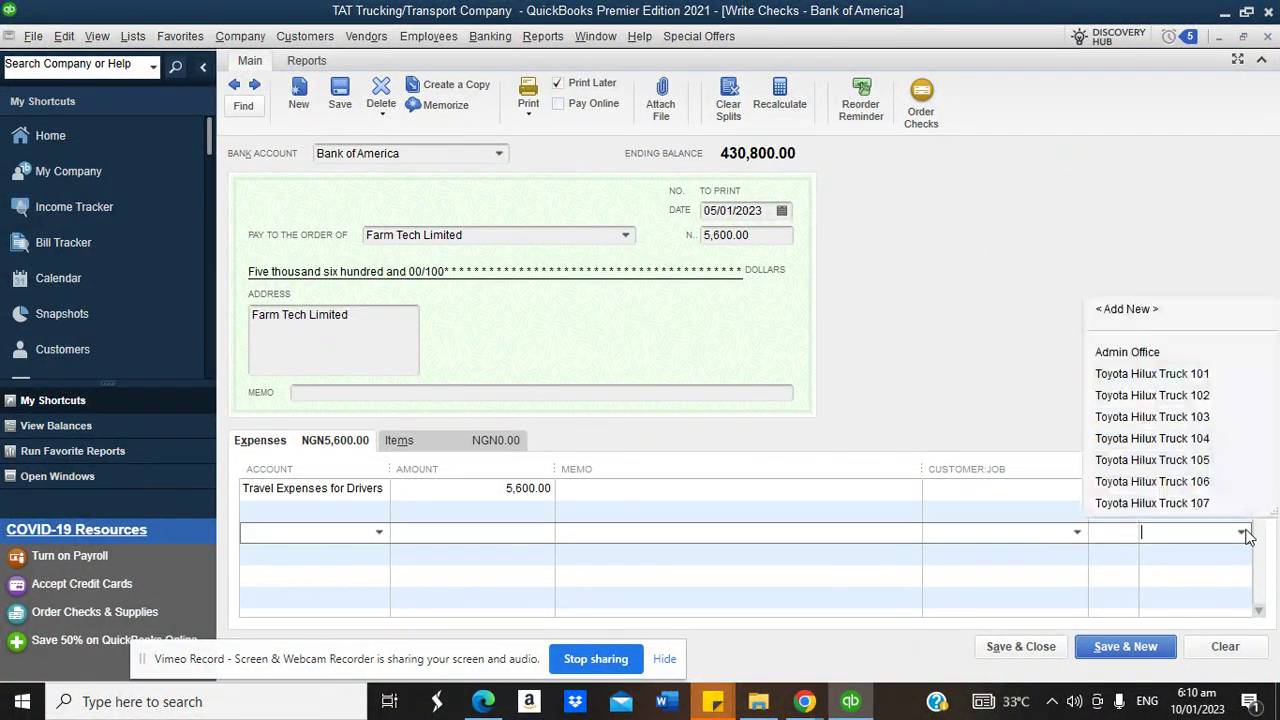
{"action": "left_click", "coordinate": [1180, 396]}
{"action": "left_click", "coordinate": [1244, 556]}
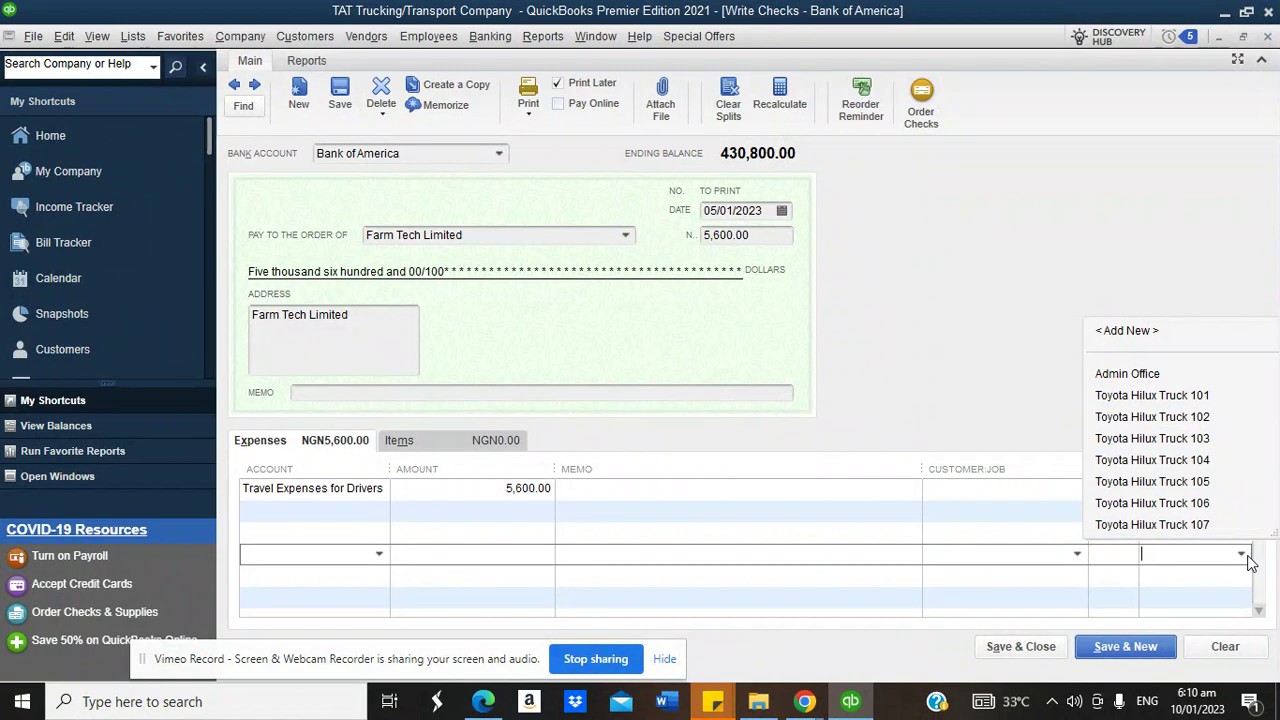
{"action": "left_click", "coordinate": [1197, 460]}
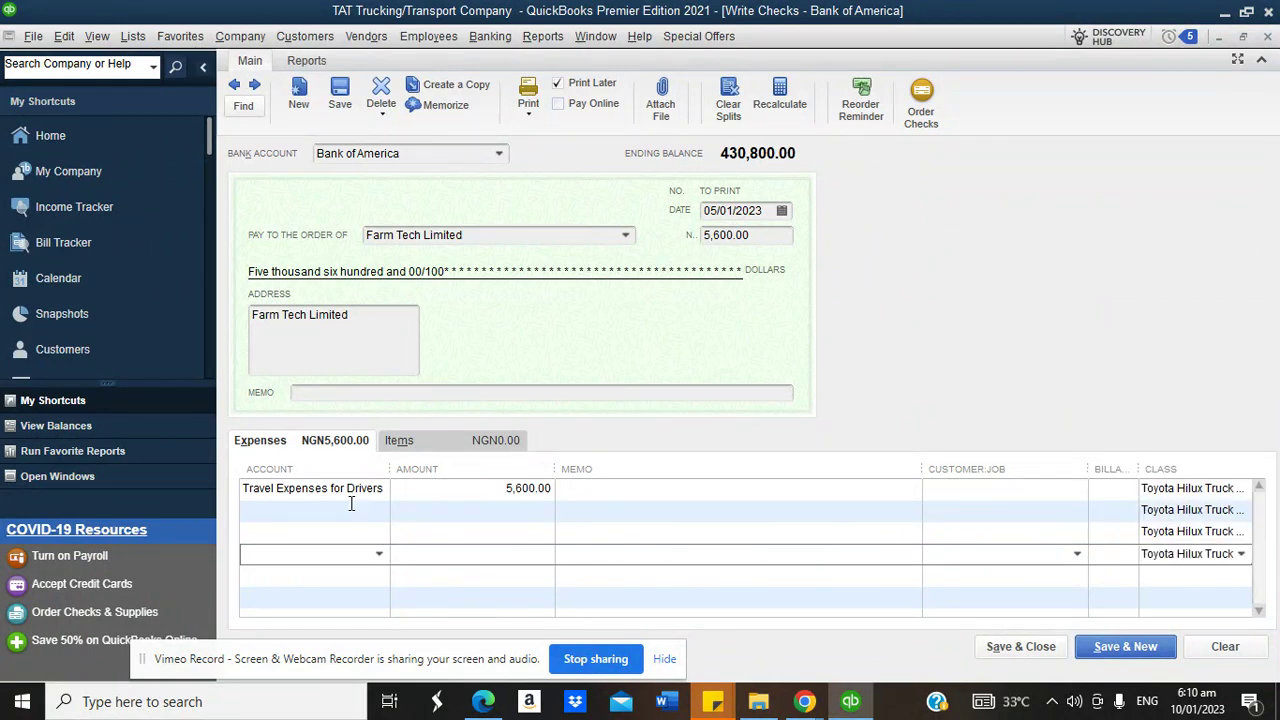
Set the account of the second, third and fourth expense lines to Travel Expenses for Drivers
{"action": "left_click", "coordinate": [351, 503]}
{"action": "type", "text": "Tractors and Trailers"}
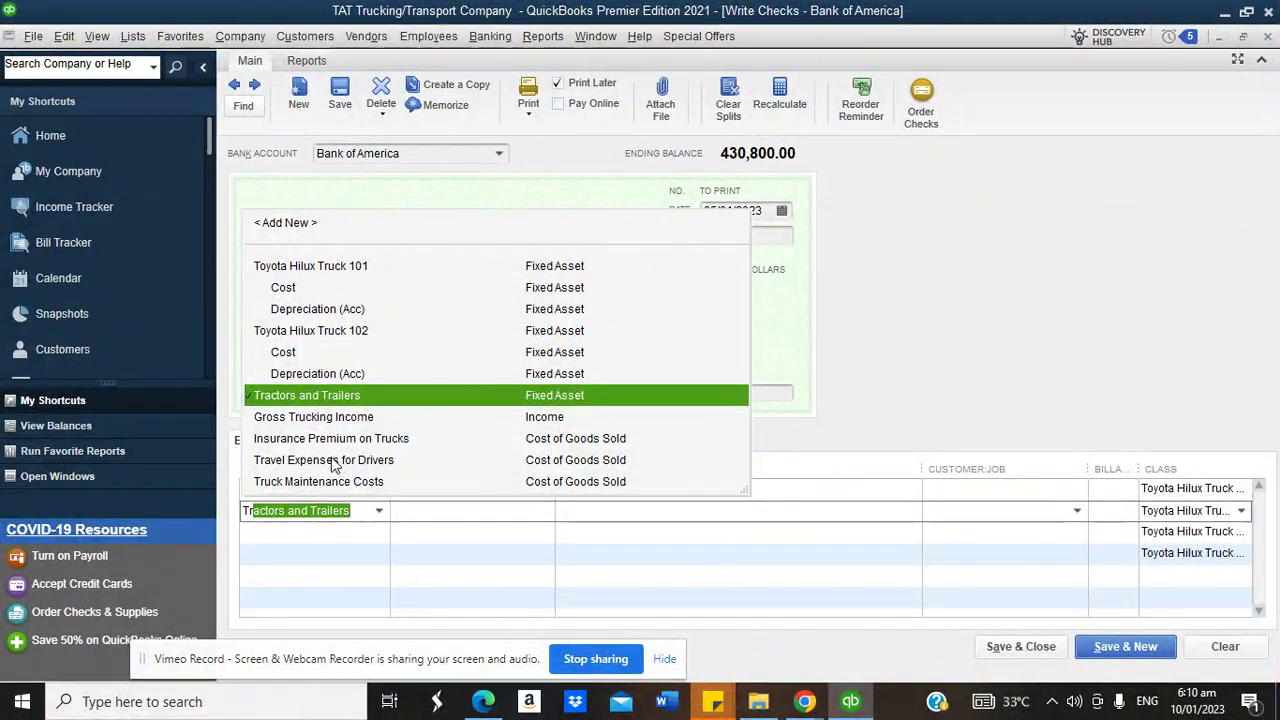
{"action": "left_click", "coordinate": [330, 460]}
{"action": "type", "text": "Tractors and Trailers"}
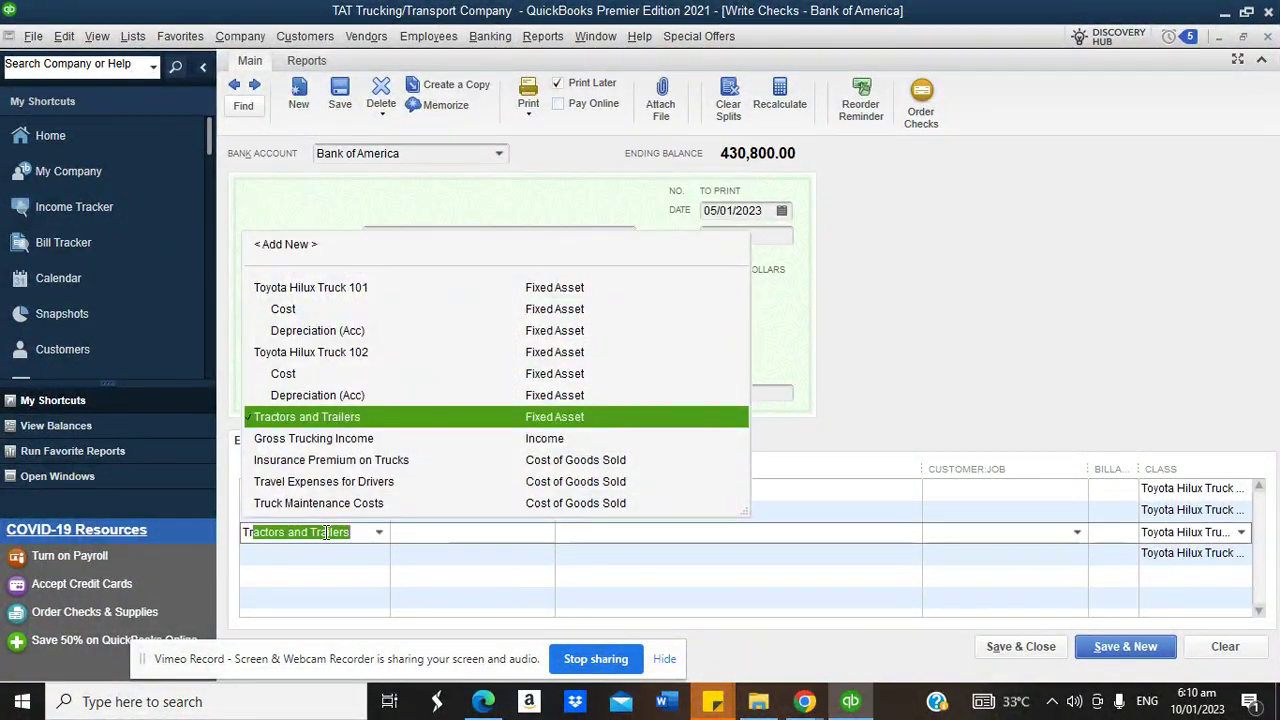
{"action": "left_click", "coordinate": [330, 481]}
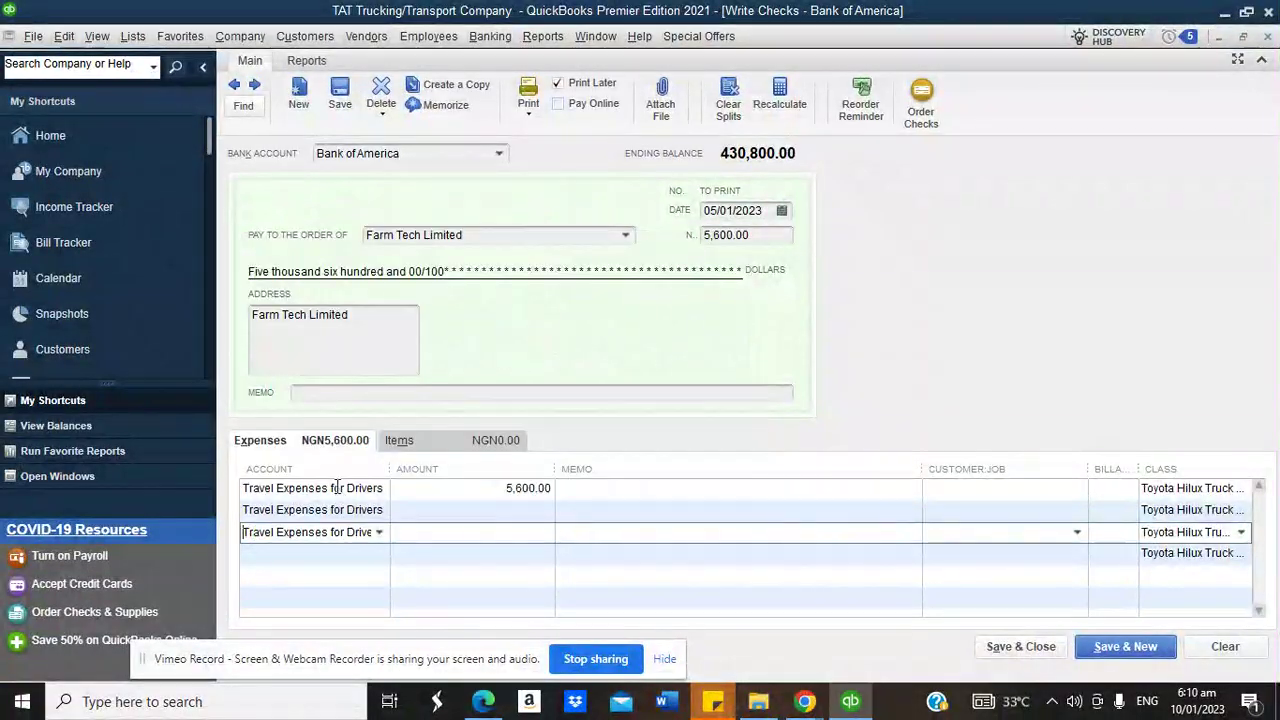
{"action": "left_click", "coordinate": [357, 557]}
{"action": "type", "text": "Tr"}
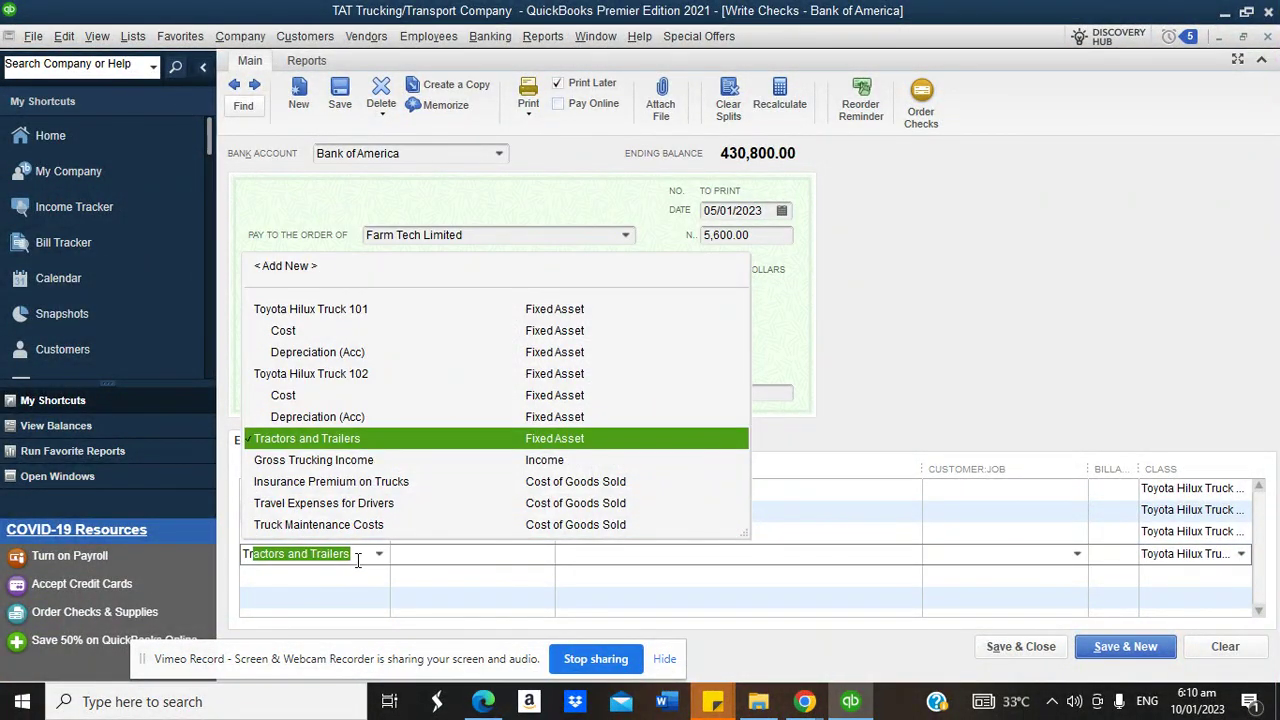
{"action": "type", "text": "avel Expenses for Drive"}
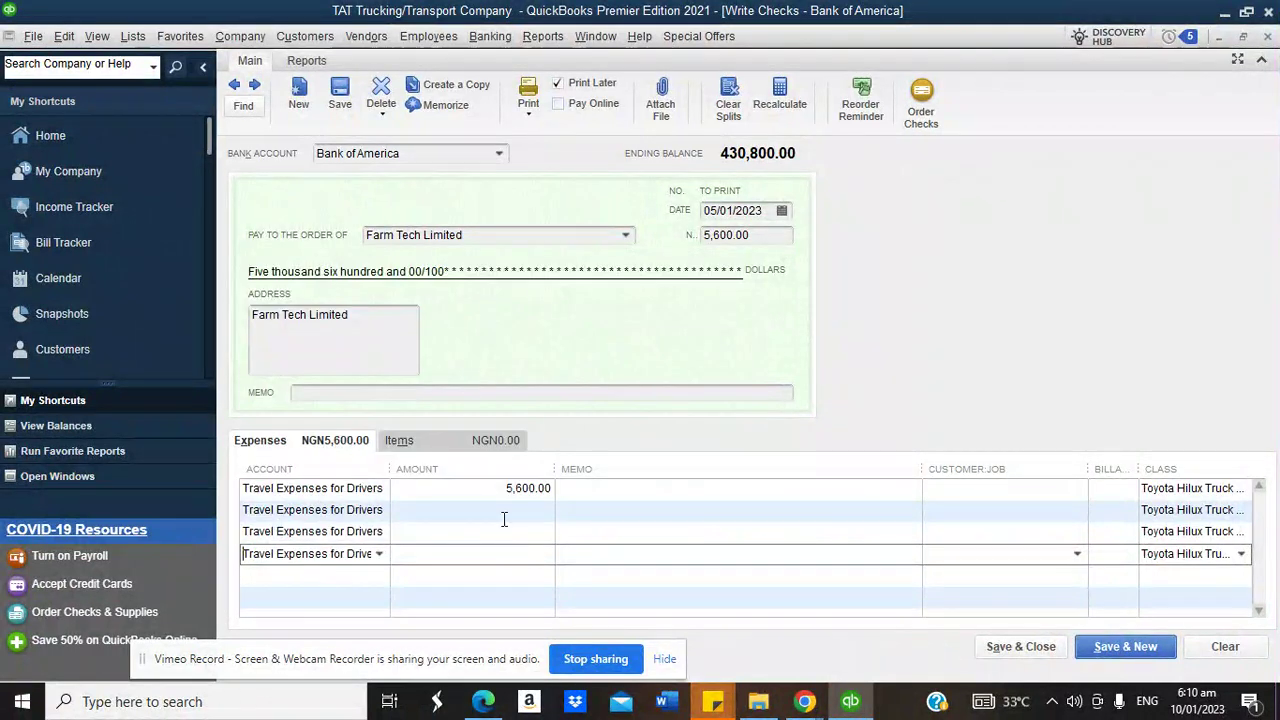
Enter amounts of 7,000, 4,500 and 1,400 on the second, third and fourth expense lines
{"action": "left_click", "coordinate": [499, 510]}
{"action": "type", "text": "7000"}
{"action": "left_click", "coordinate": [500, 530]}
{"action": "type", "text": "4500"}
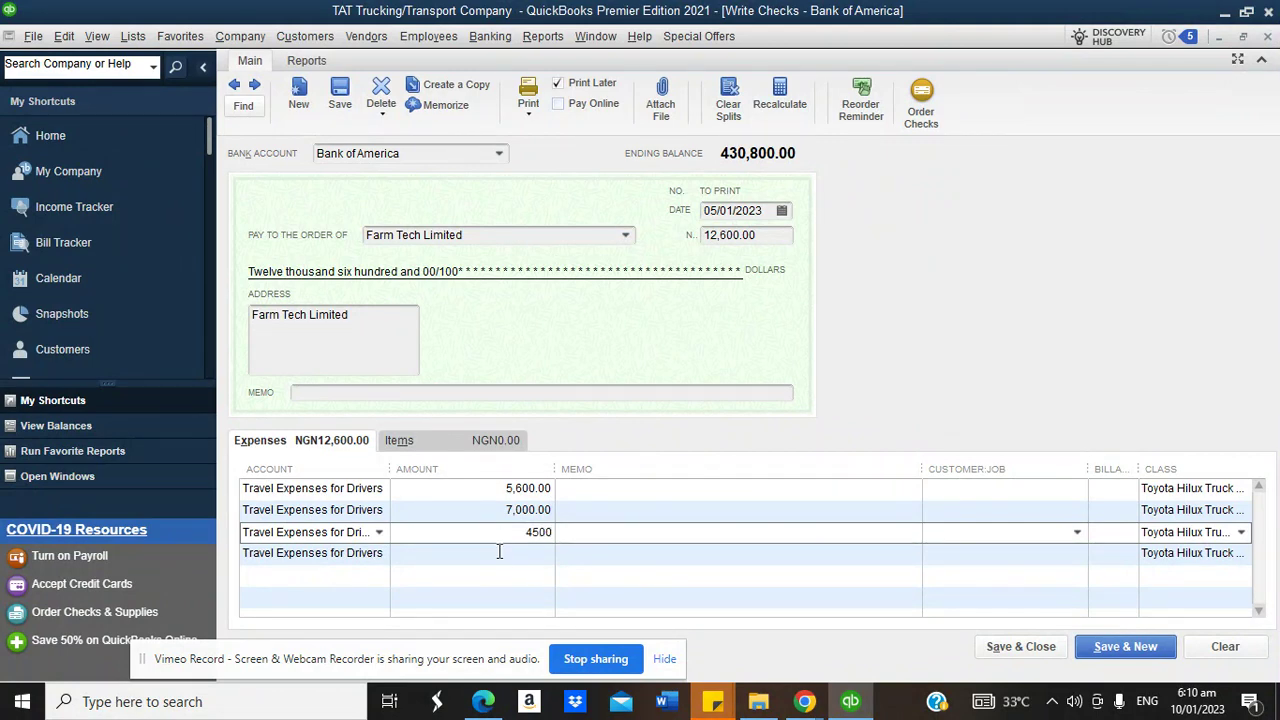
{"action": "left_click", "coordinate": [499, 552]}
{"action": "type", "text": "1400"}
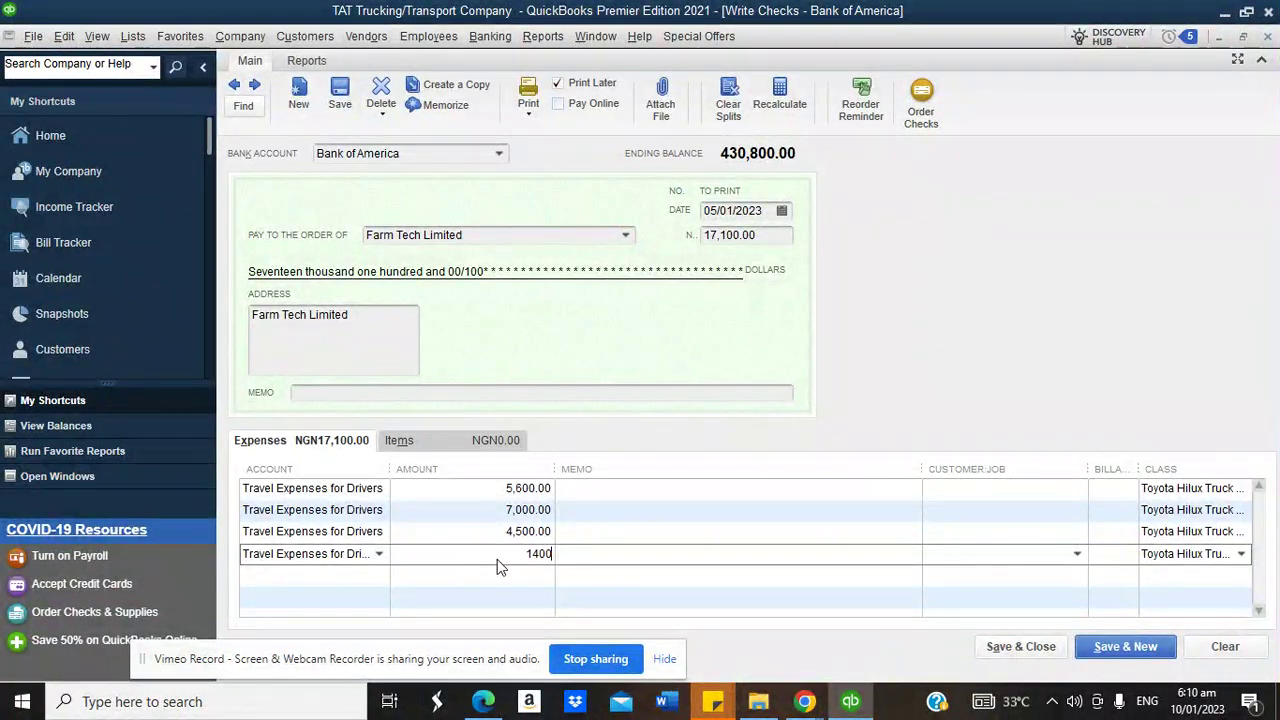
{"action": "left_click", "coordinate": [592, 490]}
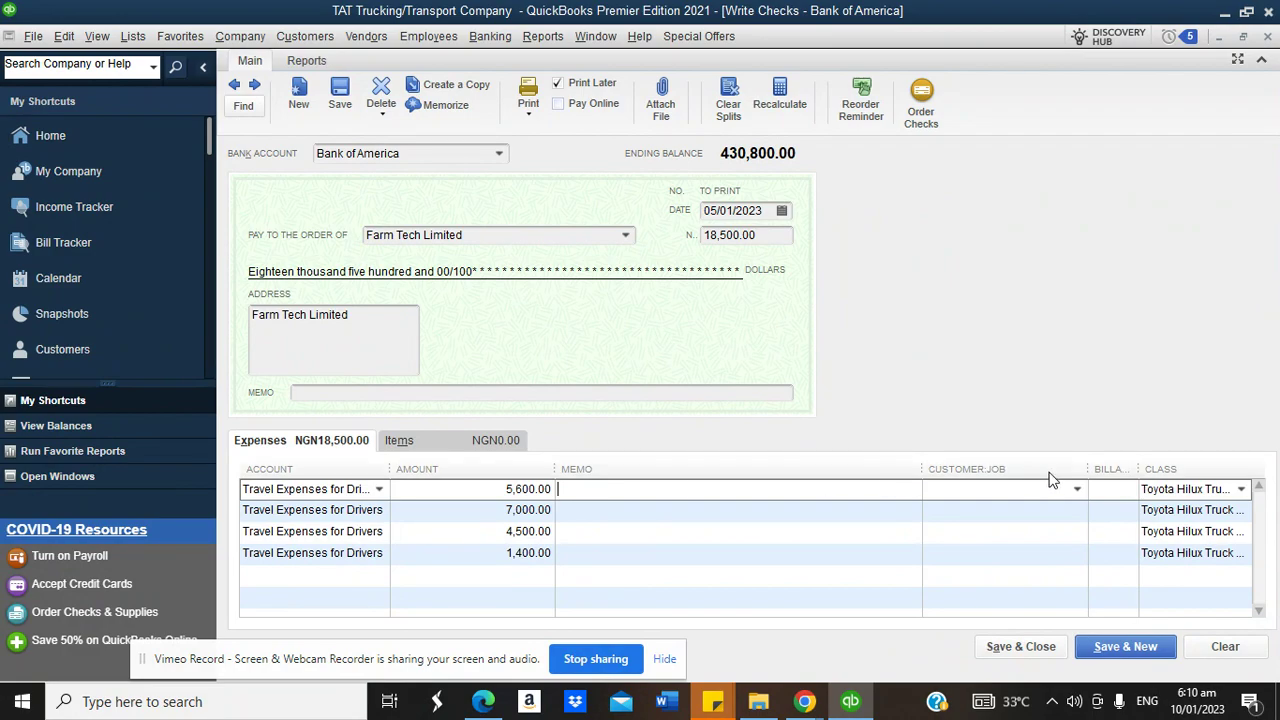
Assign Farm Tech Limited as the customer on all four travel expense lines of the check
{"action": "left_click", "coordinate": [1076, 489]}
{"action": "left_click", "coordinate": [960, 580]}
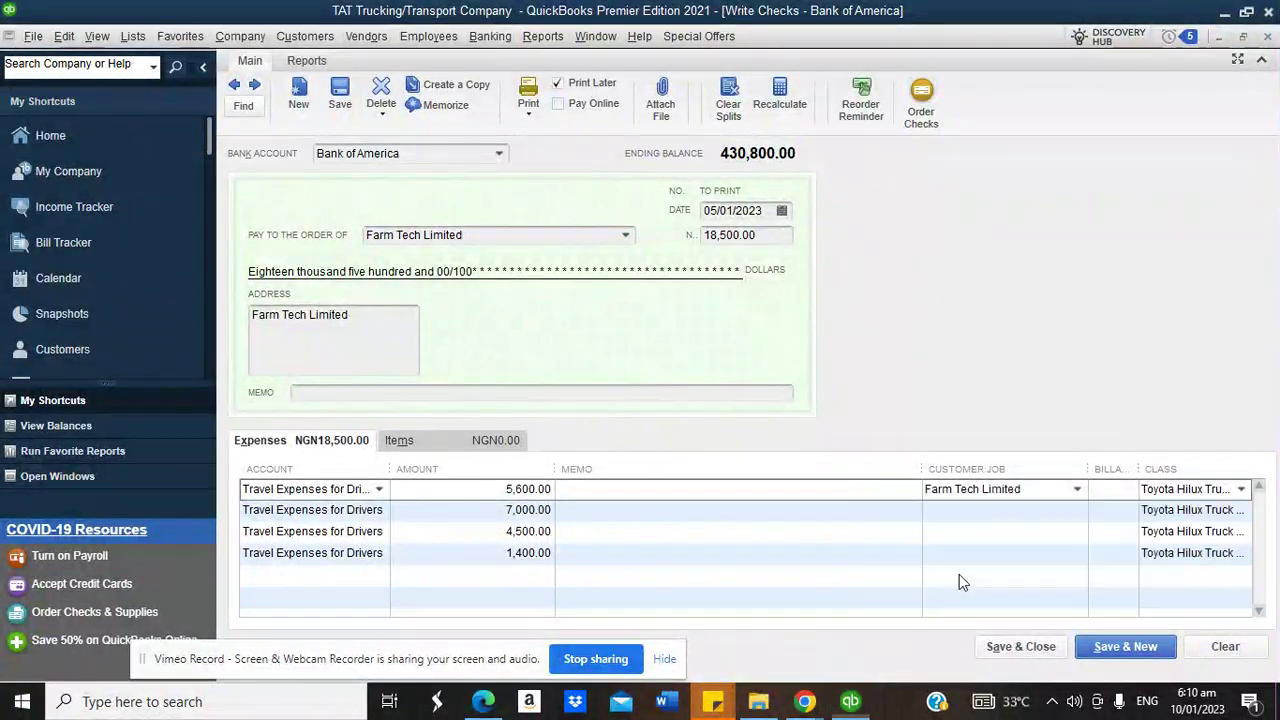
{"action": "left_click", "coordinate": [1078, 510]}
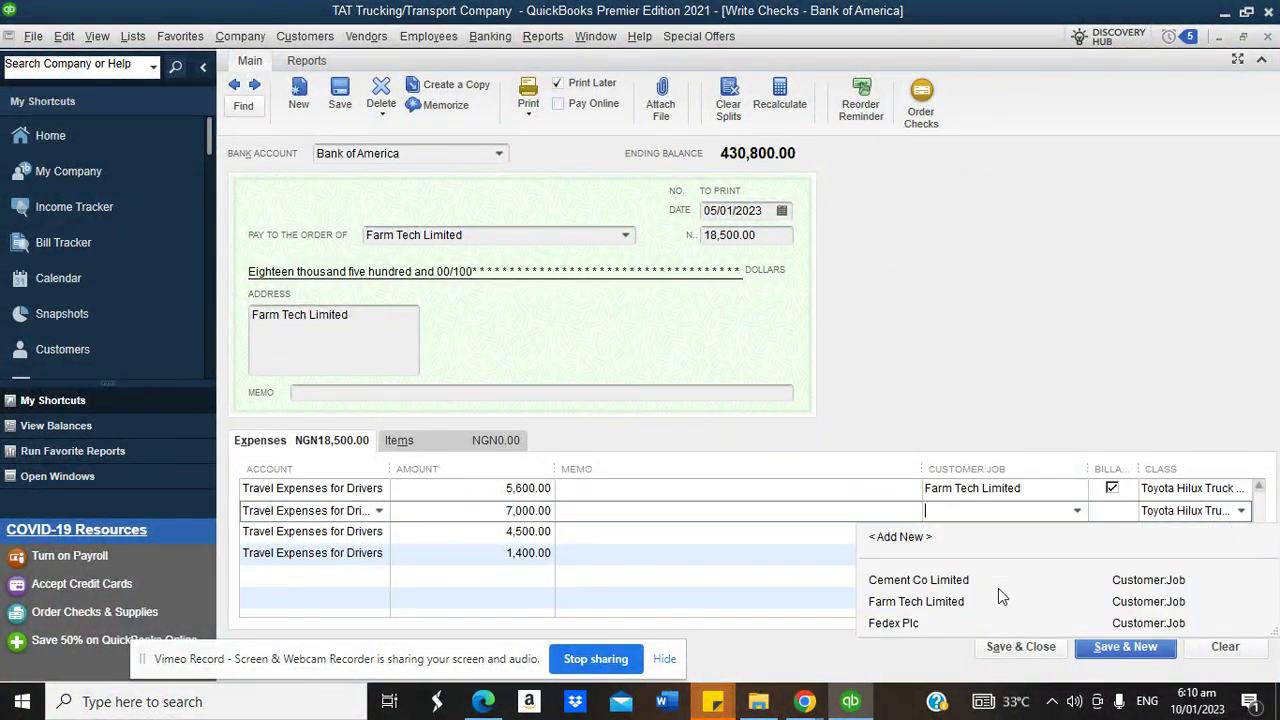
{"action": "left_click", "coordinate": [998, 599]}
{"action": "left_click", "coordinate": [1079, 534]}
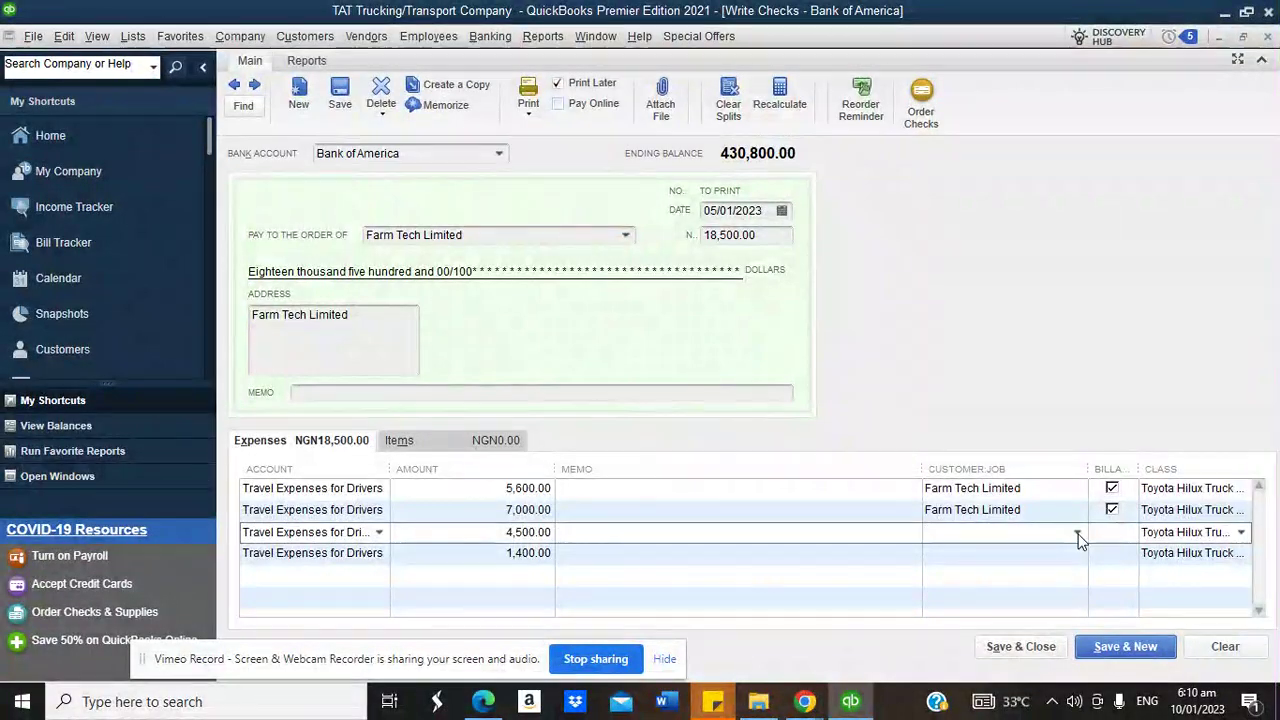
{"action": "left_click", "coordinate": [970, 618]}
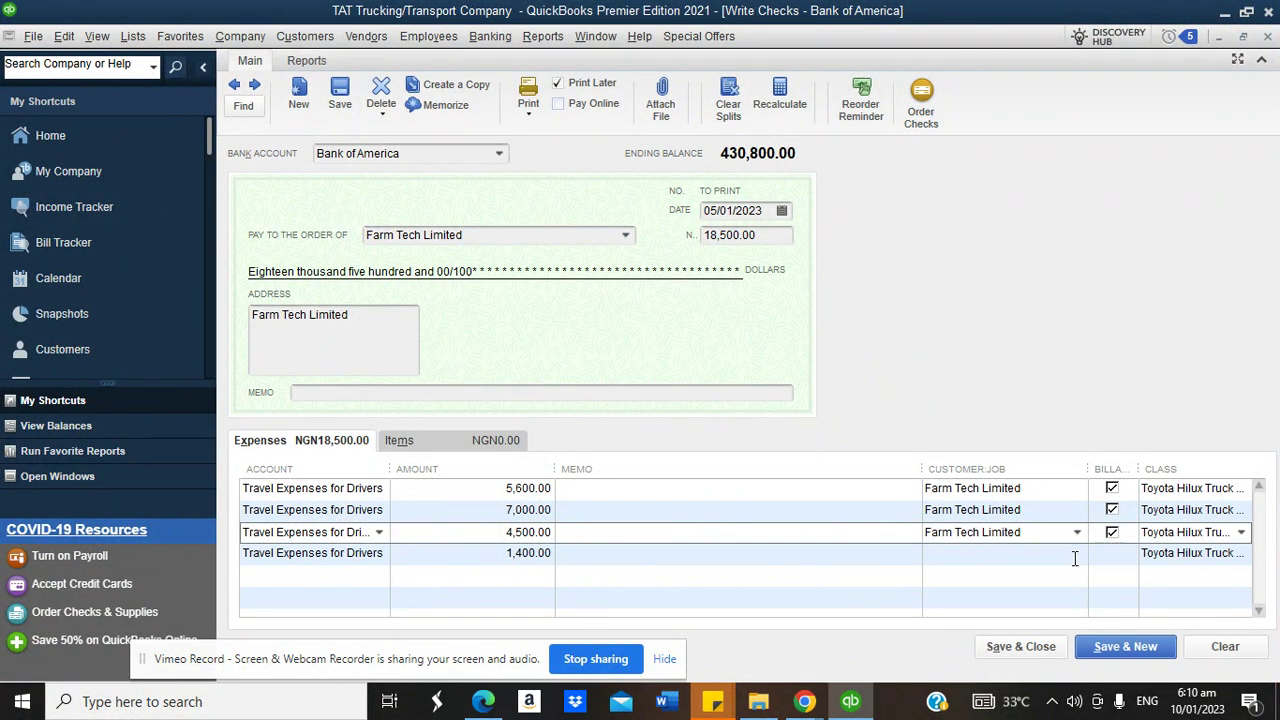
{"action": "left_click", "coordinate": [1074, 558]}
{"action": "left_click", "coordinate": [1075, 555]}
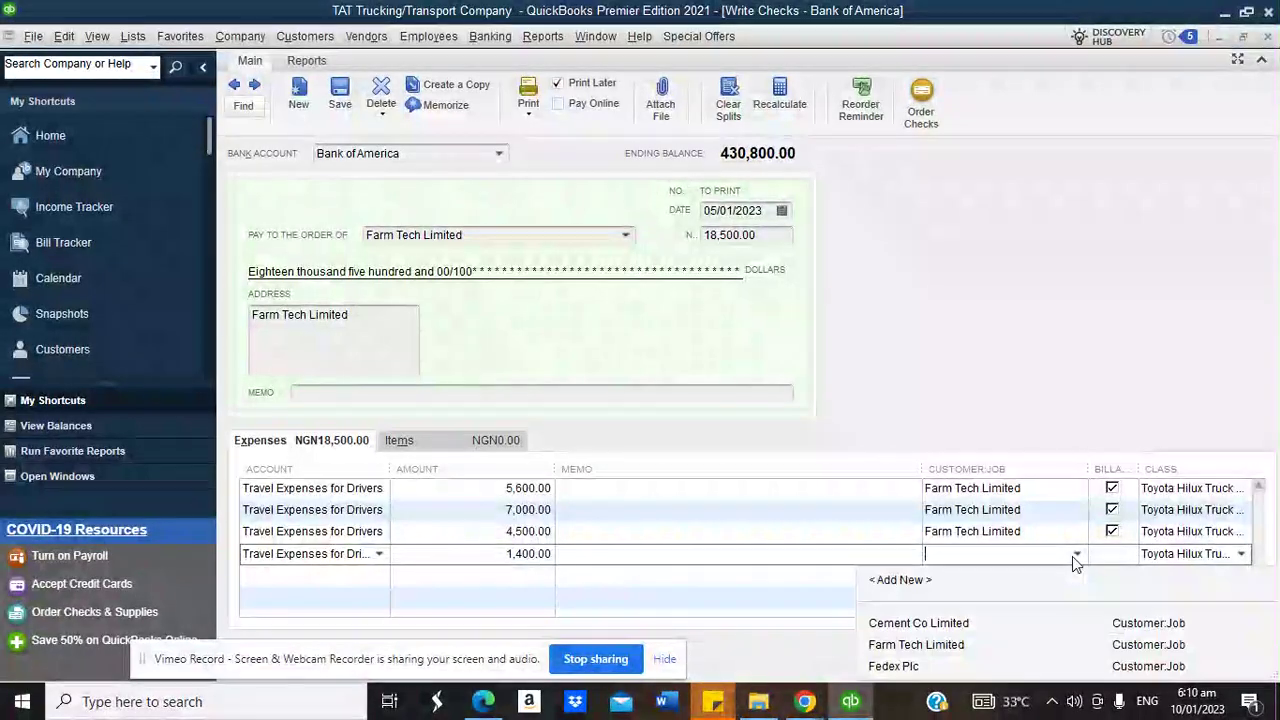
{"action": "left_click", "coordinate": [953, 645]}
Mark all four expense lines as not billable, then save and close the check
{"action": "key", "text": "Up"}
{"action": "key", "text": "Up"}
{"action": "key", "text": "Up"}
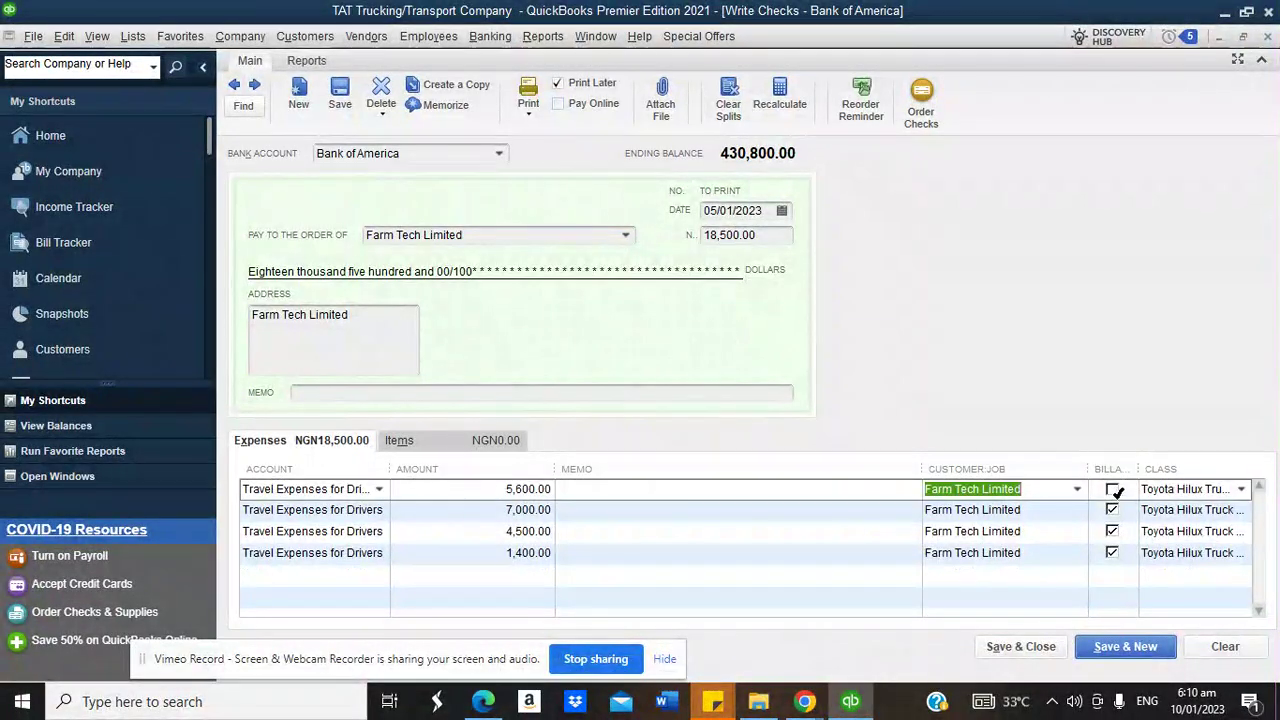
{"action": "left_click", "coordinate": [1113, 510]}
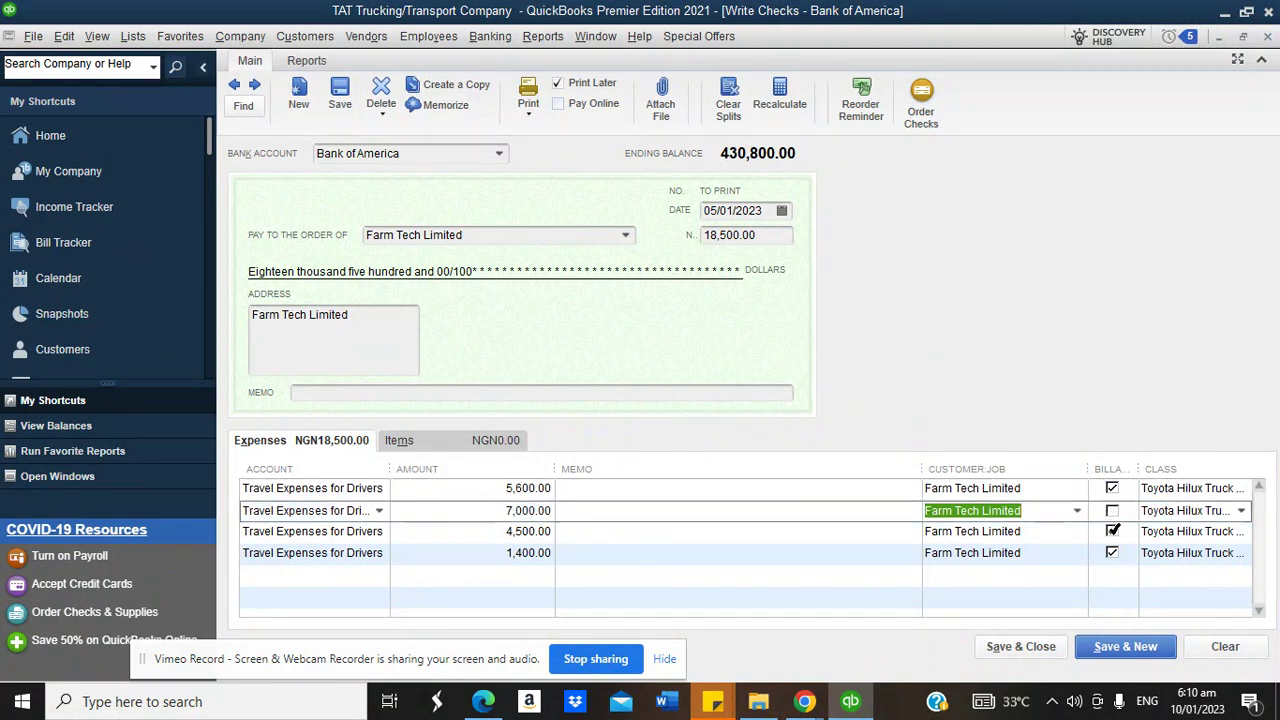
{"action": "left_click", "coordinate": [1114, 531]}
{"action": "key", "text": "Down"}
{"action": "left_click", "coordinate": [1112, 488]}
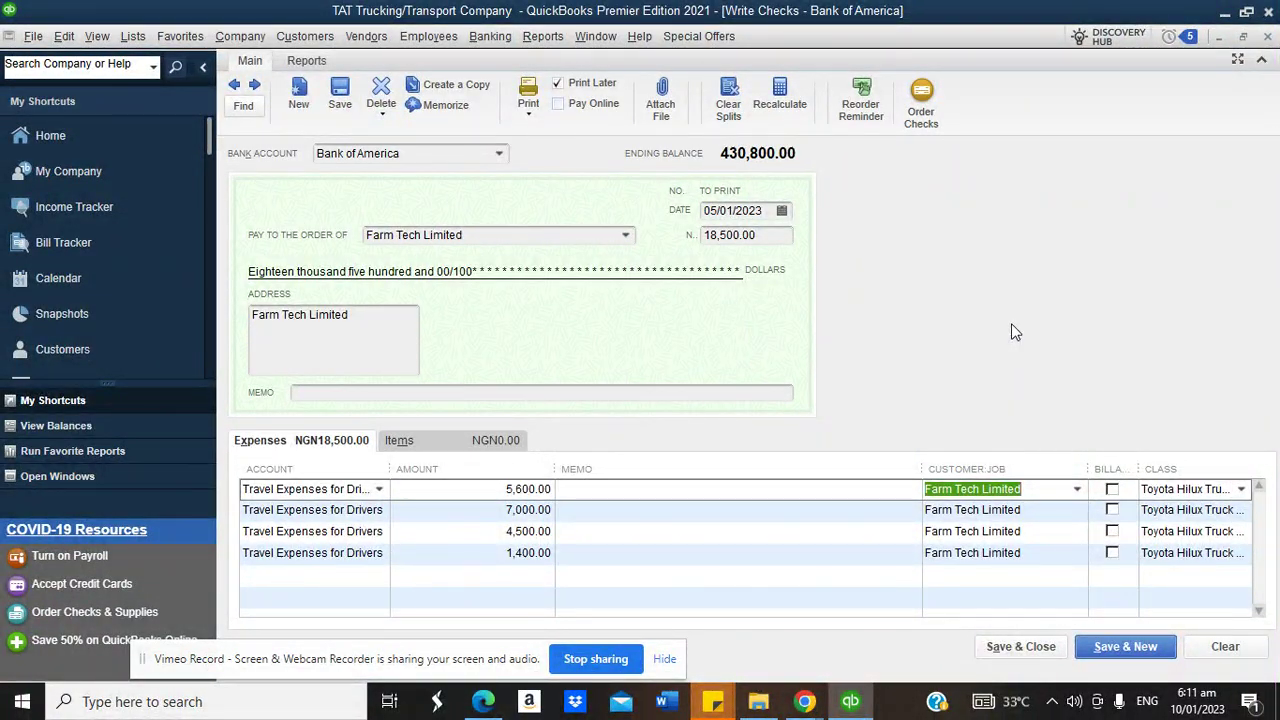
{"action": "left_click", "coordinate": [1018, 648]}
{"action": "left_click", "coordinate": [1005, 647]}
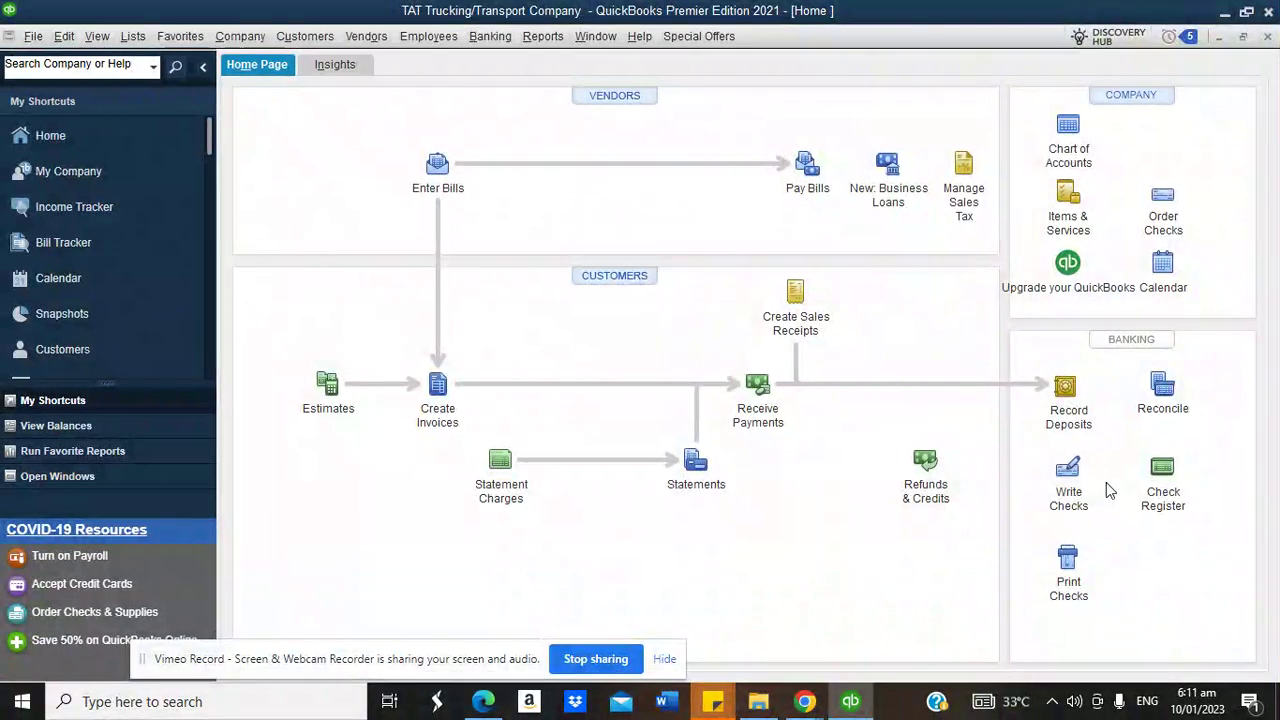
Go back through the earlier Bank of America checks to the saved Farm Tech Limited check
{"action": "left_click", "coordinate": [1068, 472]}
{"action": "left_click", "coordinate": [234, 85]}
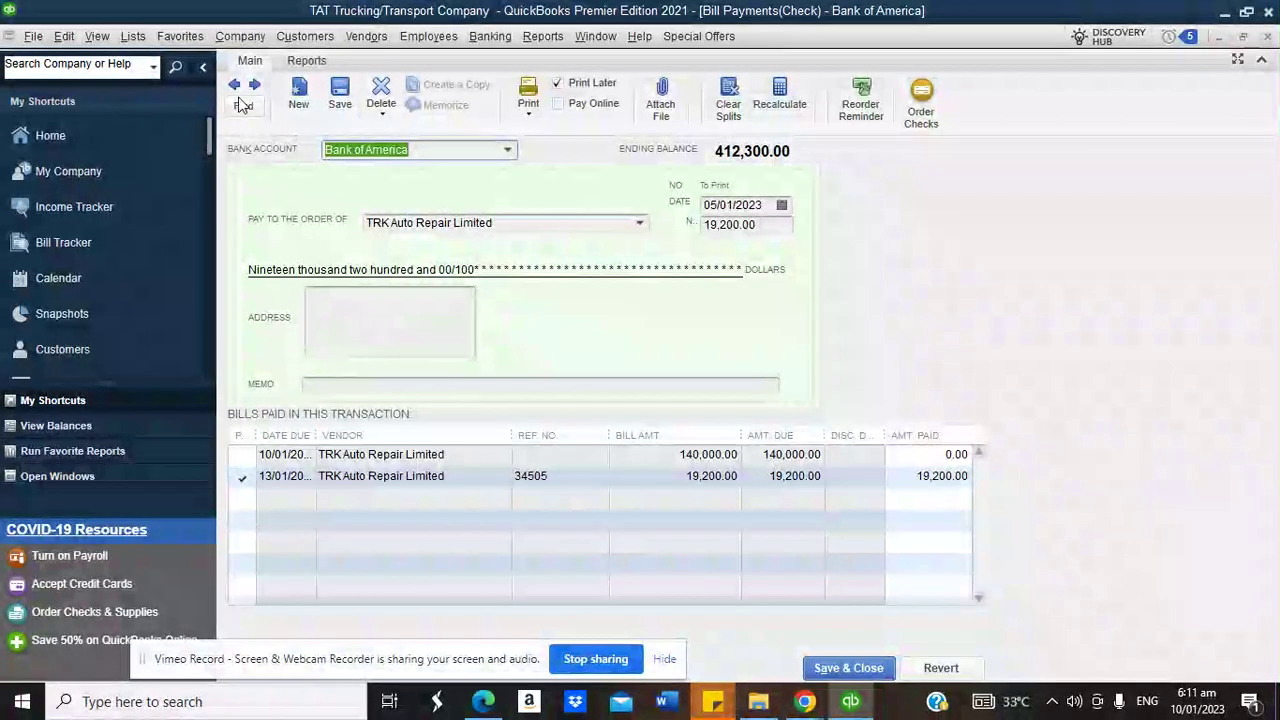
{"action": "left_click", "coordinate": [234, 85]}
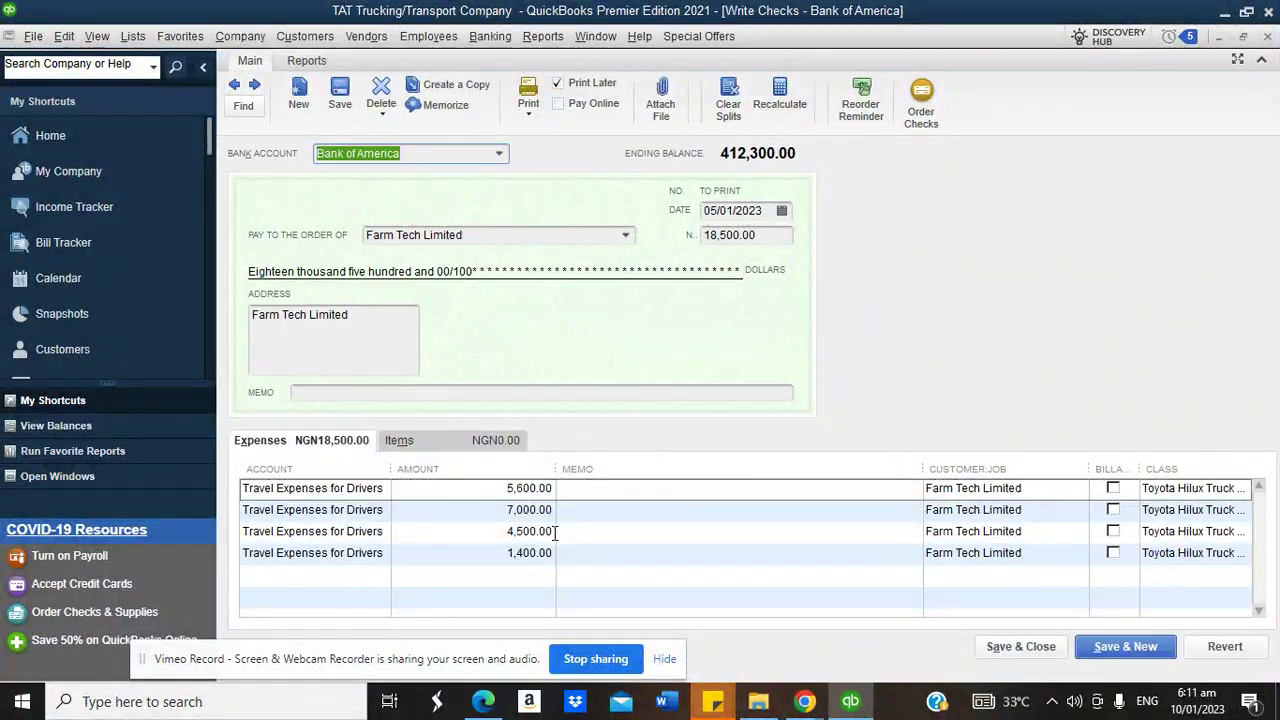
Run the Profit & Loss by Class report with its date range set to All
{"action": "left_click", "coordinate": [543, 36]}
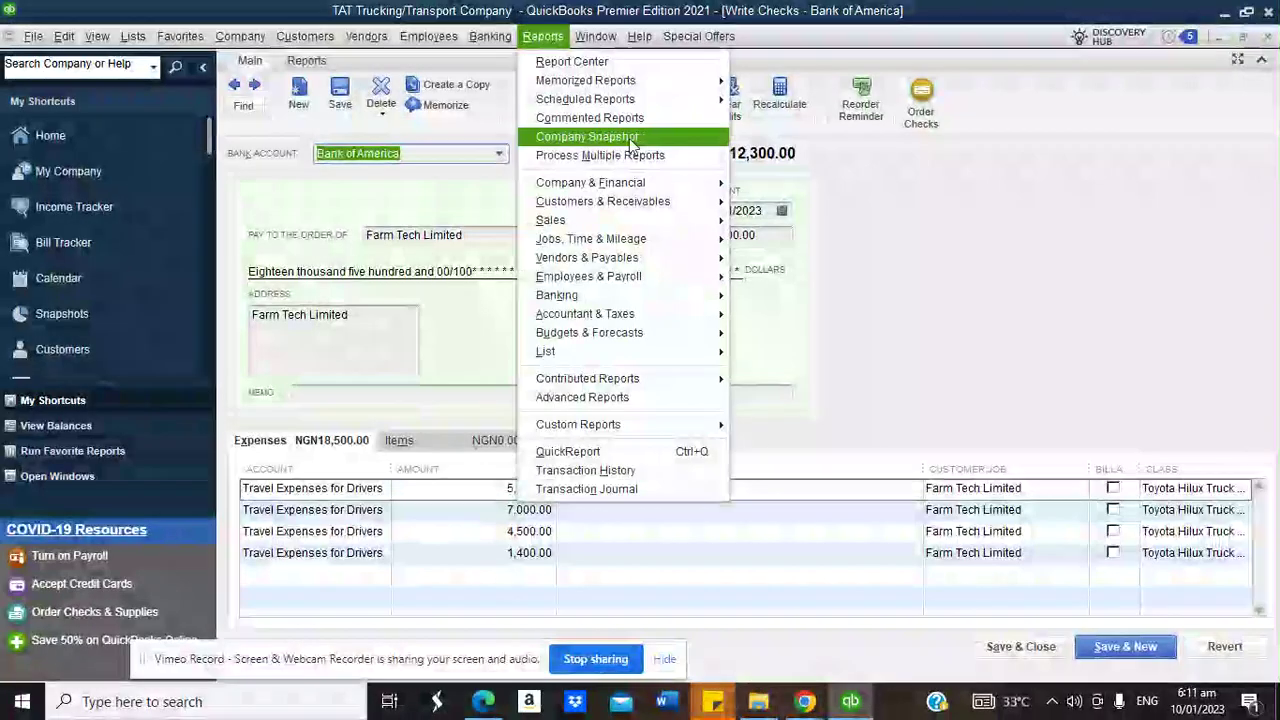
{"action": "mouse_move", "coordinate": [600, 182]}
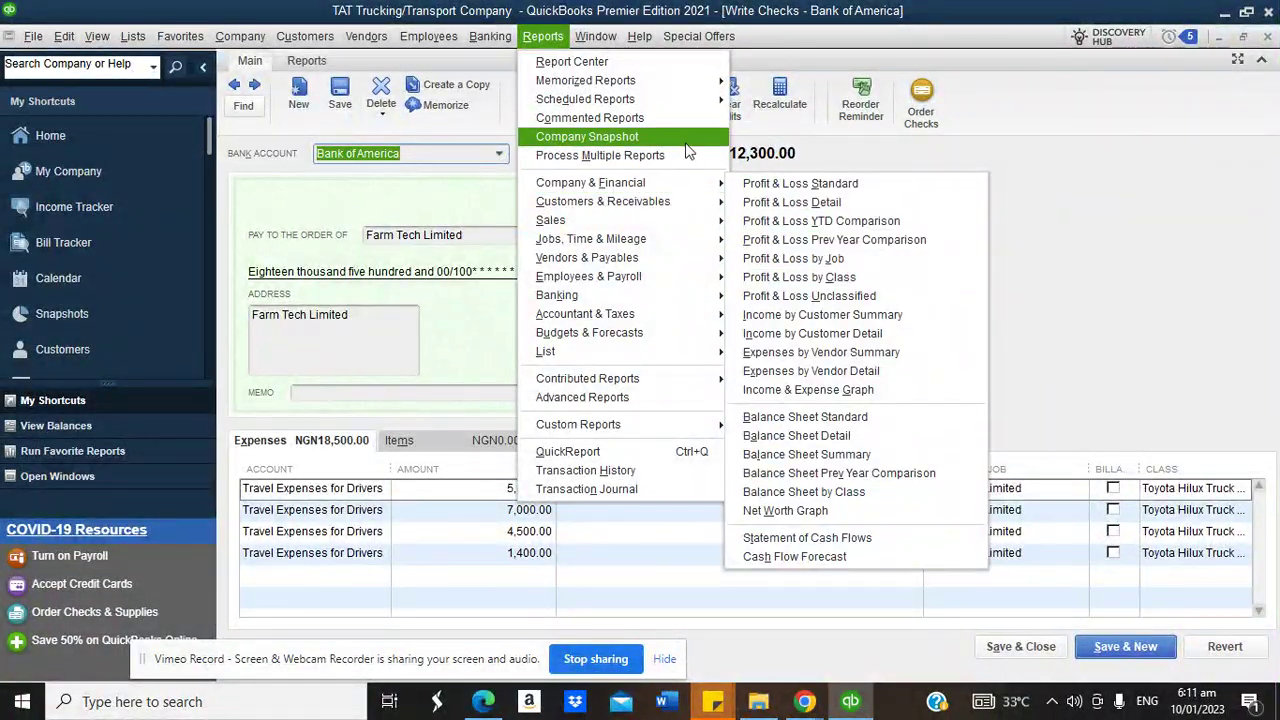
{"action": "left_click", "coordinate": [798, 277]}
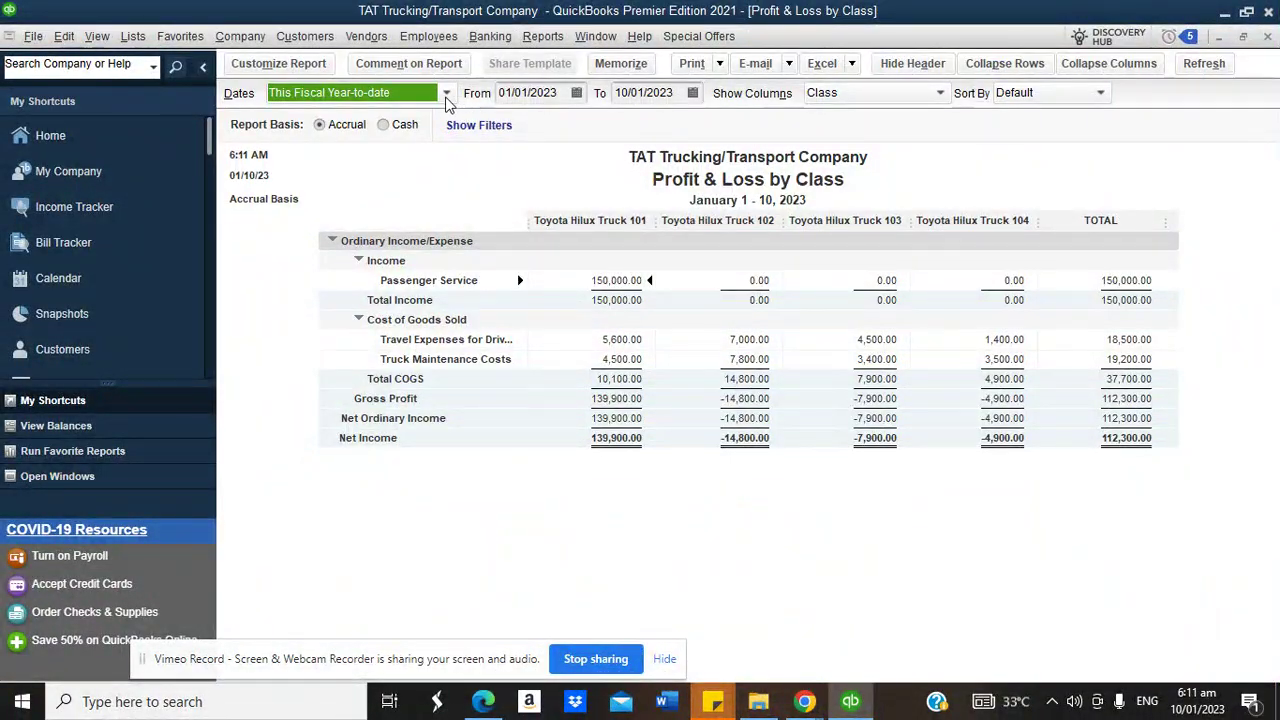
{"action": "left_click", "coordinate": [446, 92]}
{"action": "scroll", "coordinate": [483, 135], "scroll_direction": "up", "scroll_amount": 2}
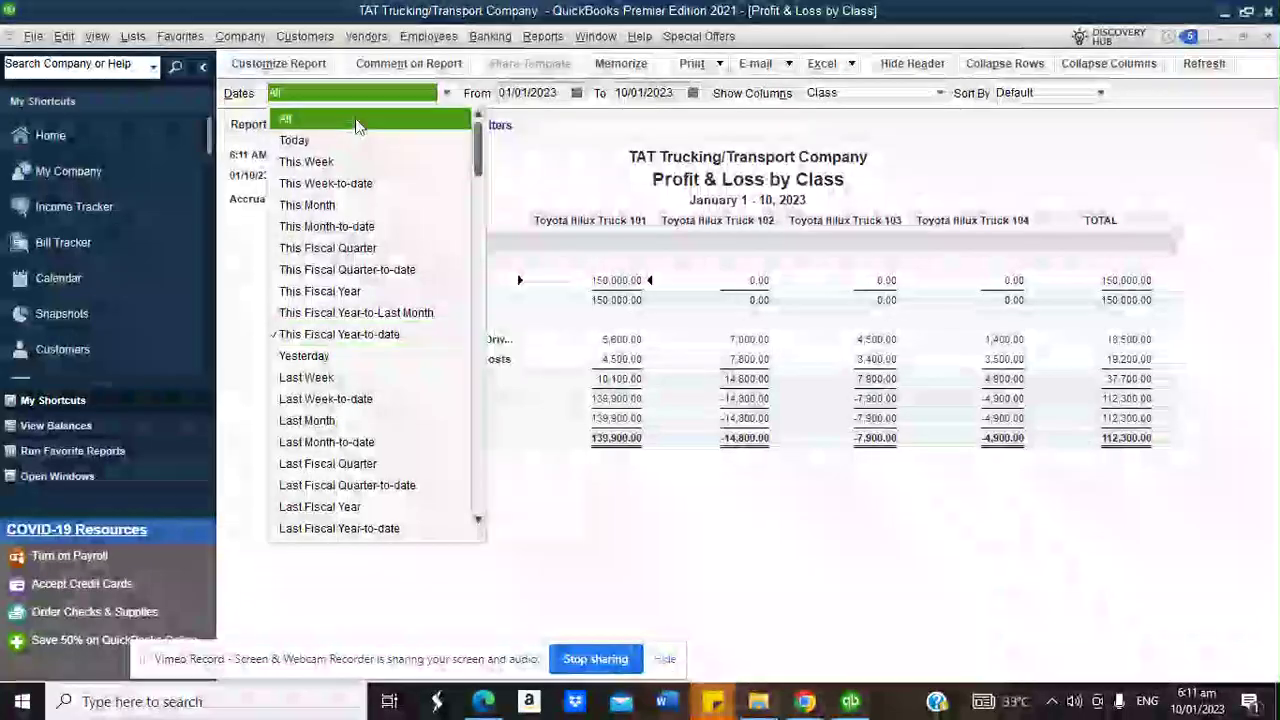
{"action": "left_click", "coordinate": [300, 116]}
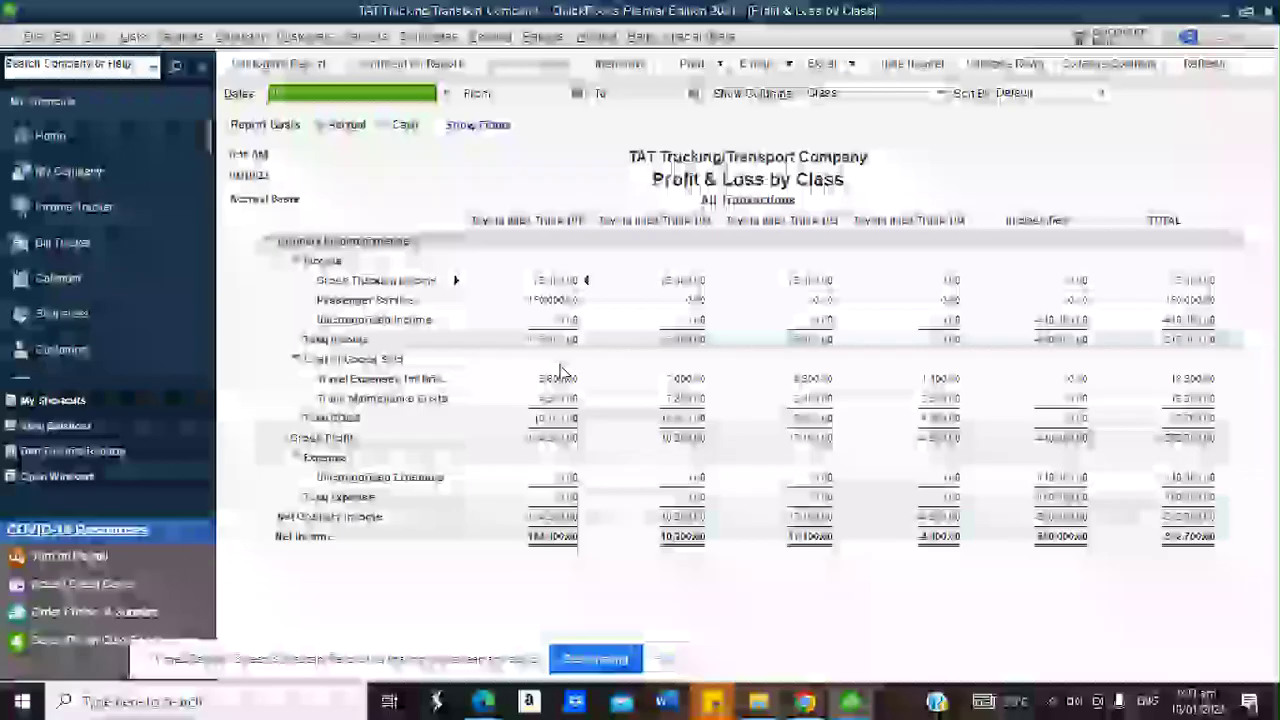
Run the Profit & Loss Standard report from the home page with its date range set to All
{"action": "left_click", "coordinate": [97, 139]}
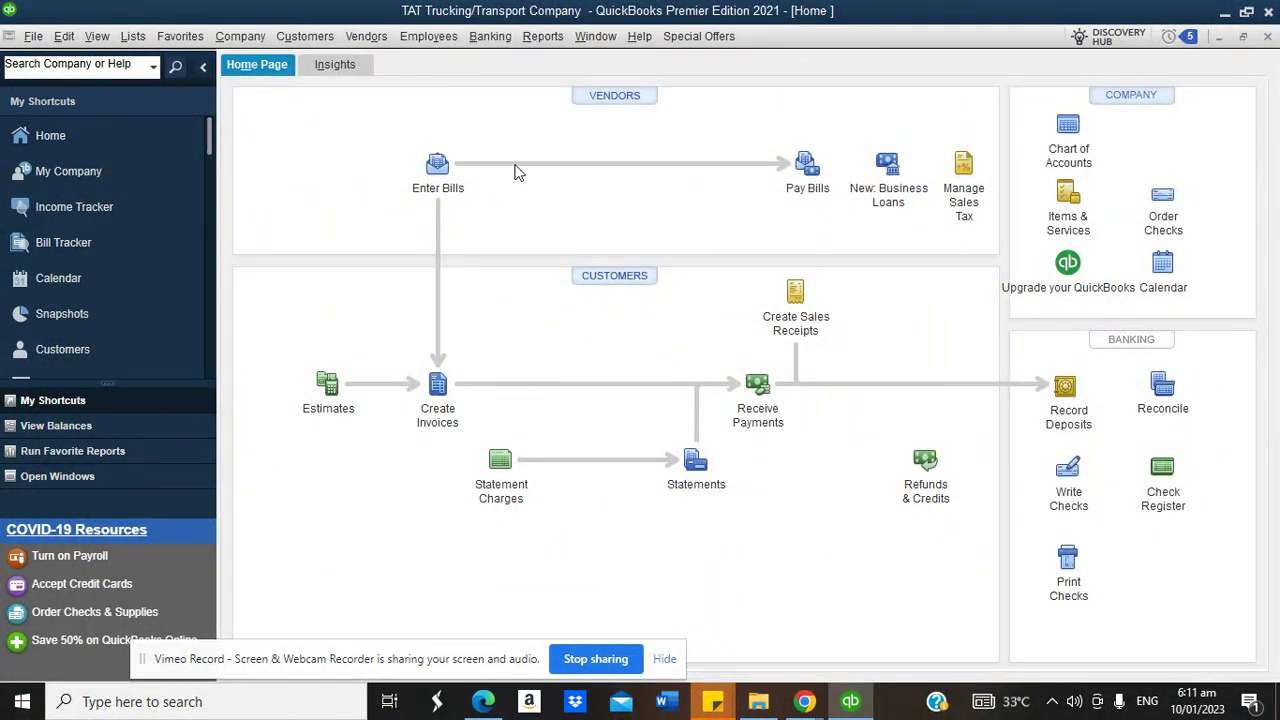
{"action": "left_click", "coordinate": [543, 37]}
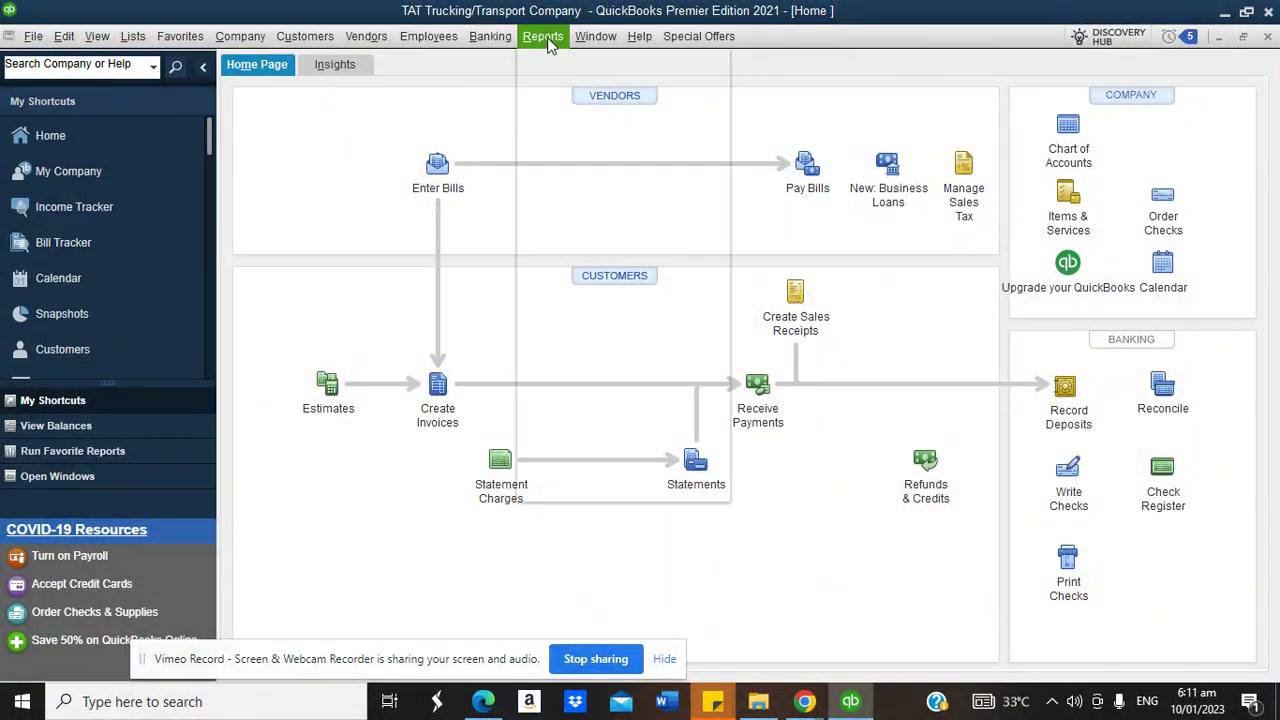
{"action": "mouse_move", "coordinate": [590, 185]}
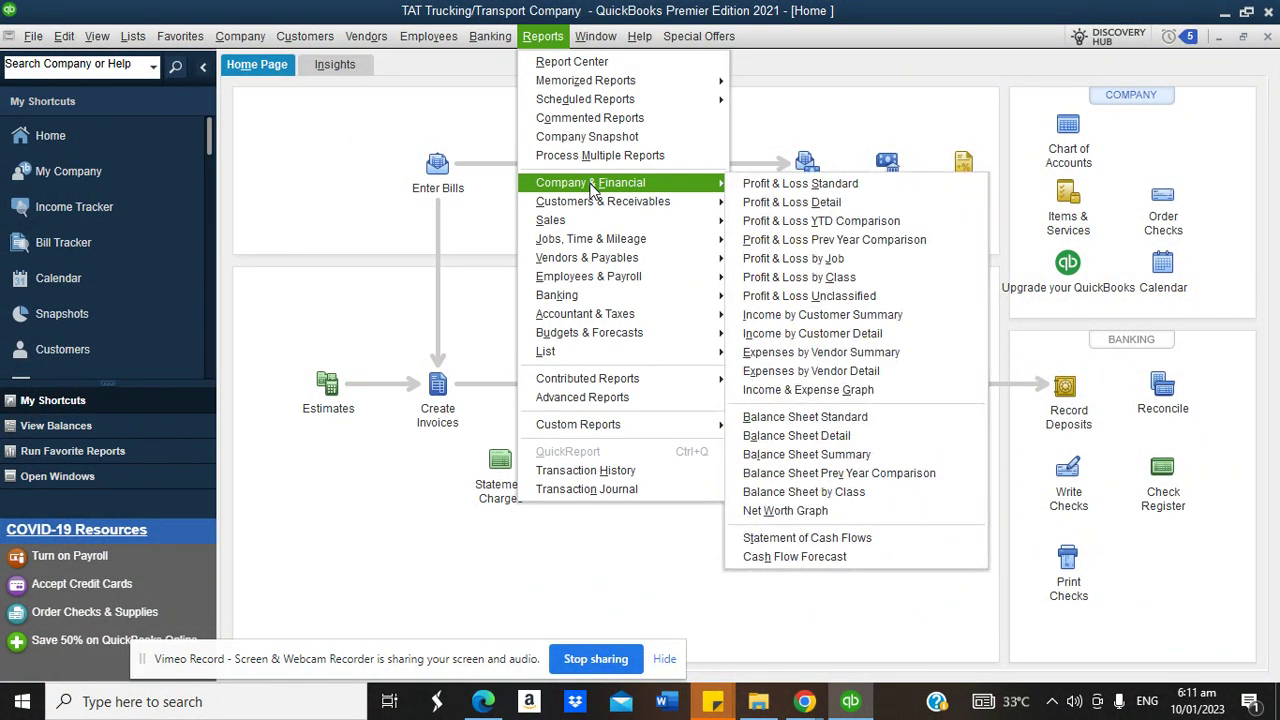
{"action": "left_click", "coordinate": [776, 183]}
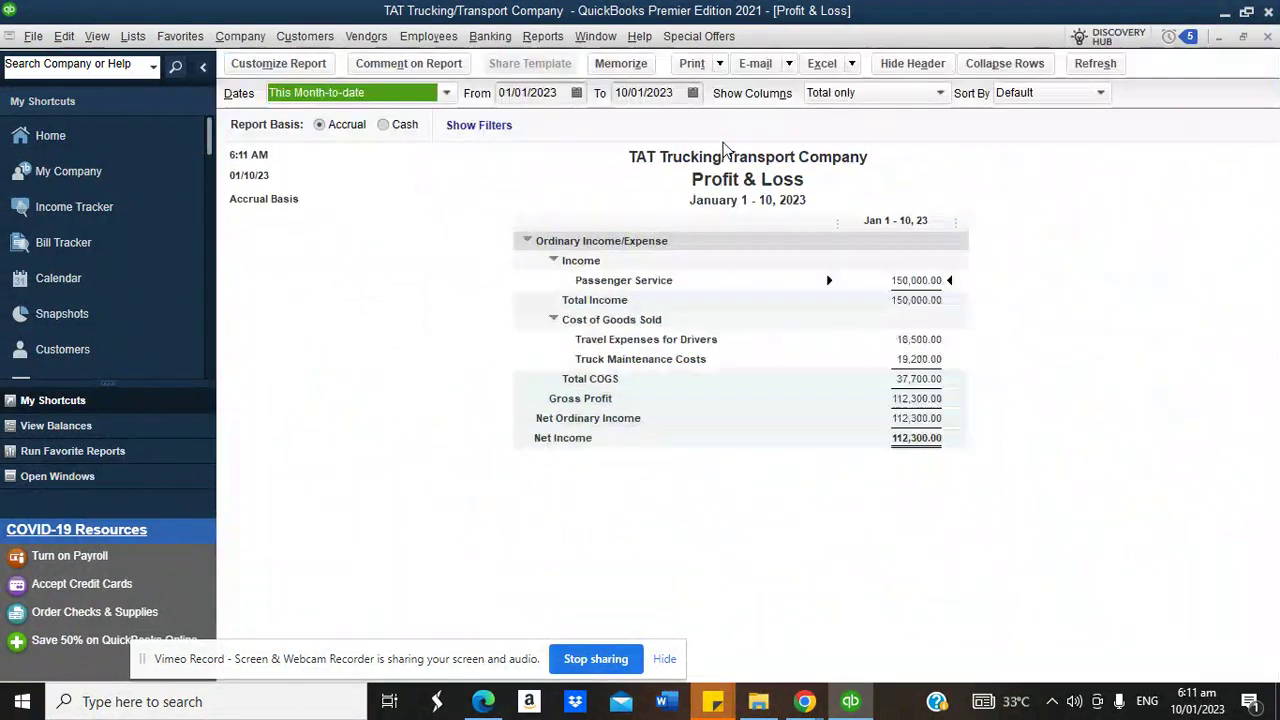
{"action": "left_click", "coordinate": [446, 93]}
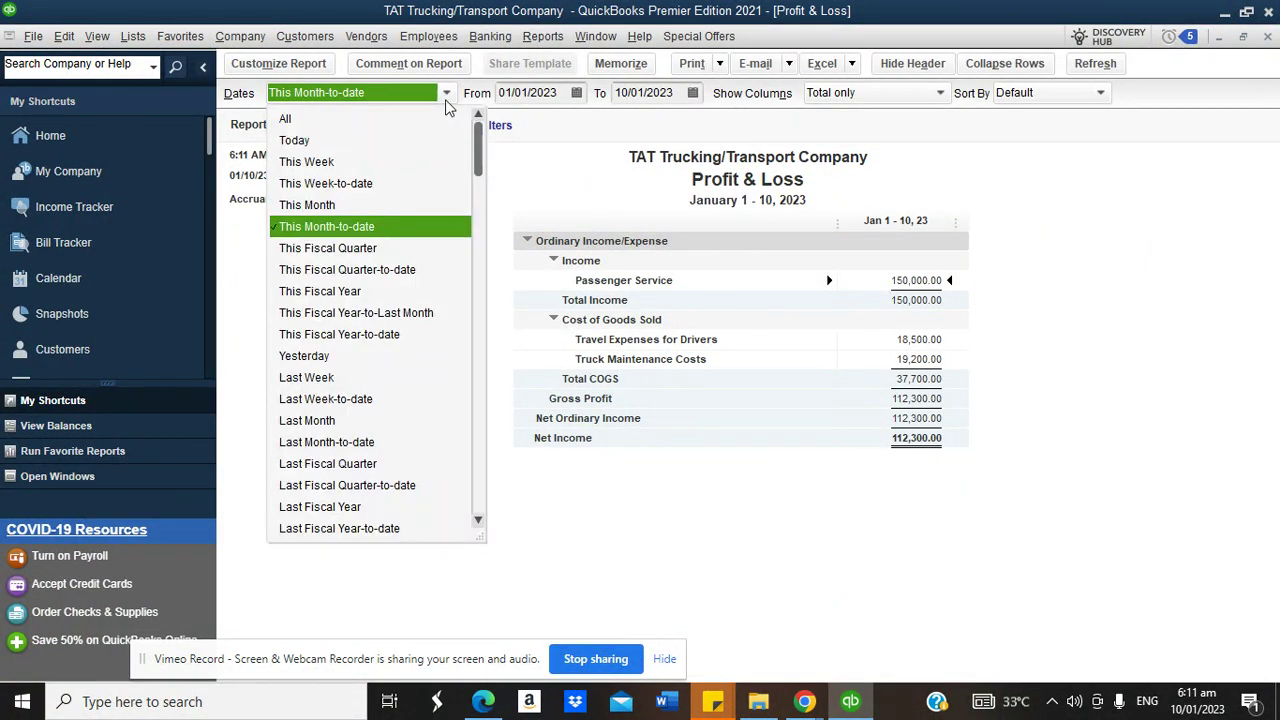
{"action": "key", "text": "a"}
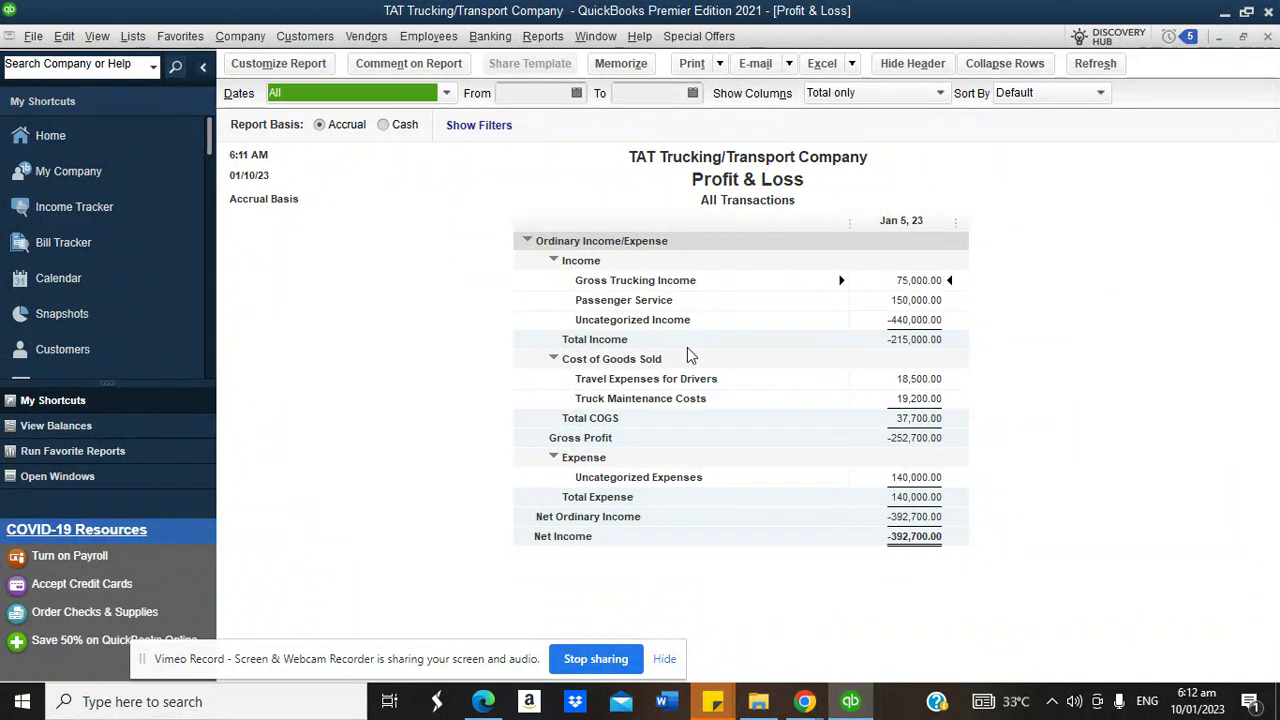
Reopen the Profit & Loss by Class report for all dates to compare income and costs per truck
{"action": "left_click", "coordinate": [543, 36]}
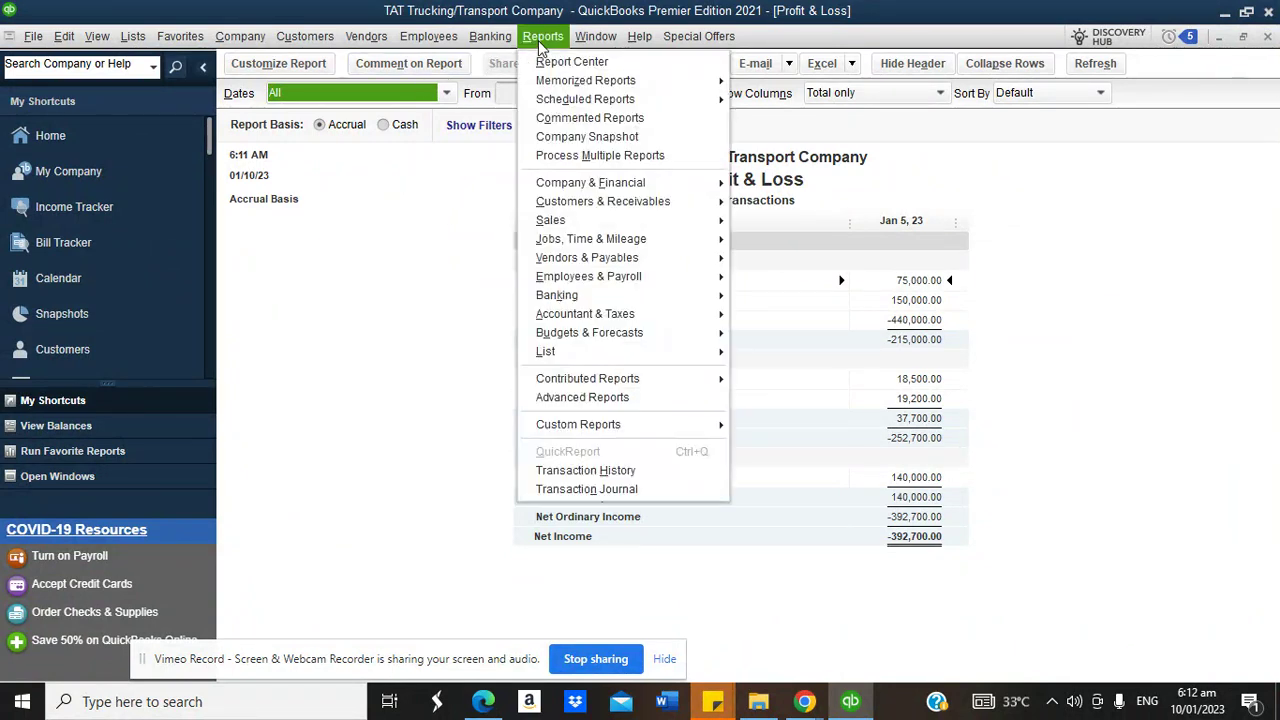
{"action": "mouse_move", "coordinate": [617, 183]}
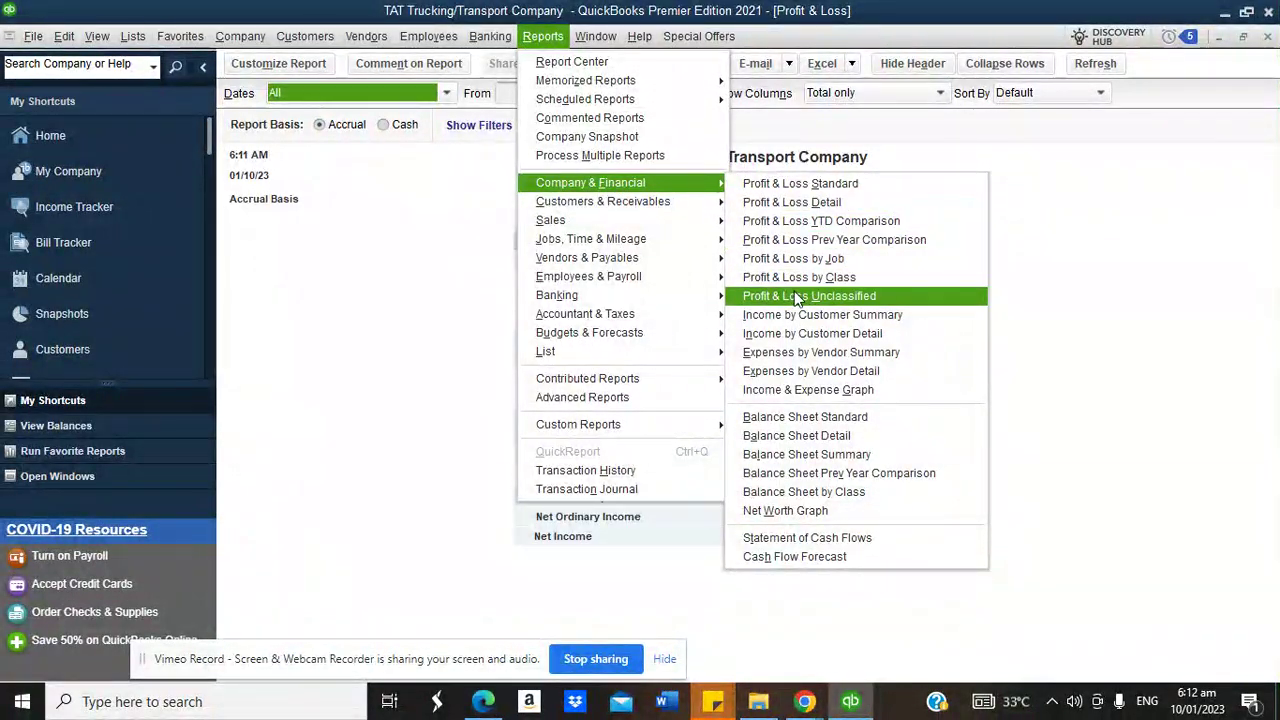
{"action": "left_click", "coordinate": [787, 276]}
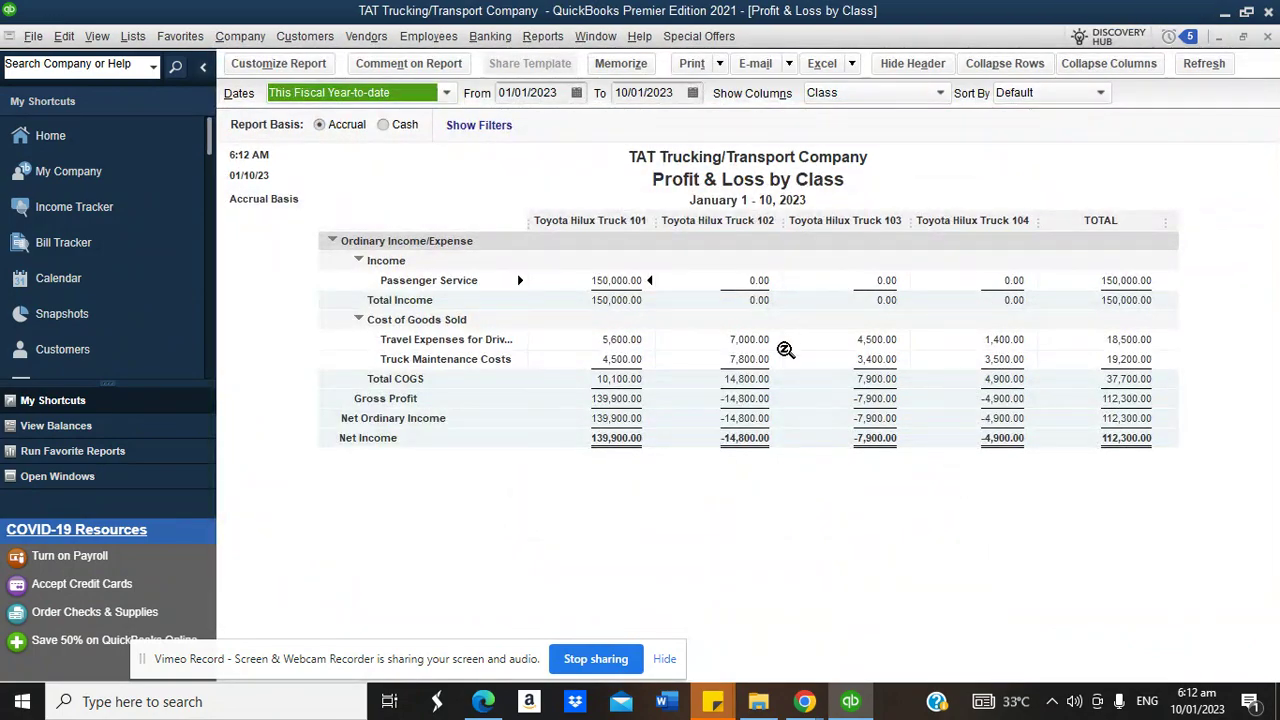
{"action": "left_click", "coordinate": [446, 92]}
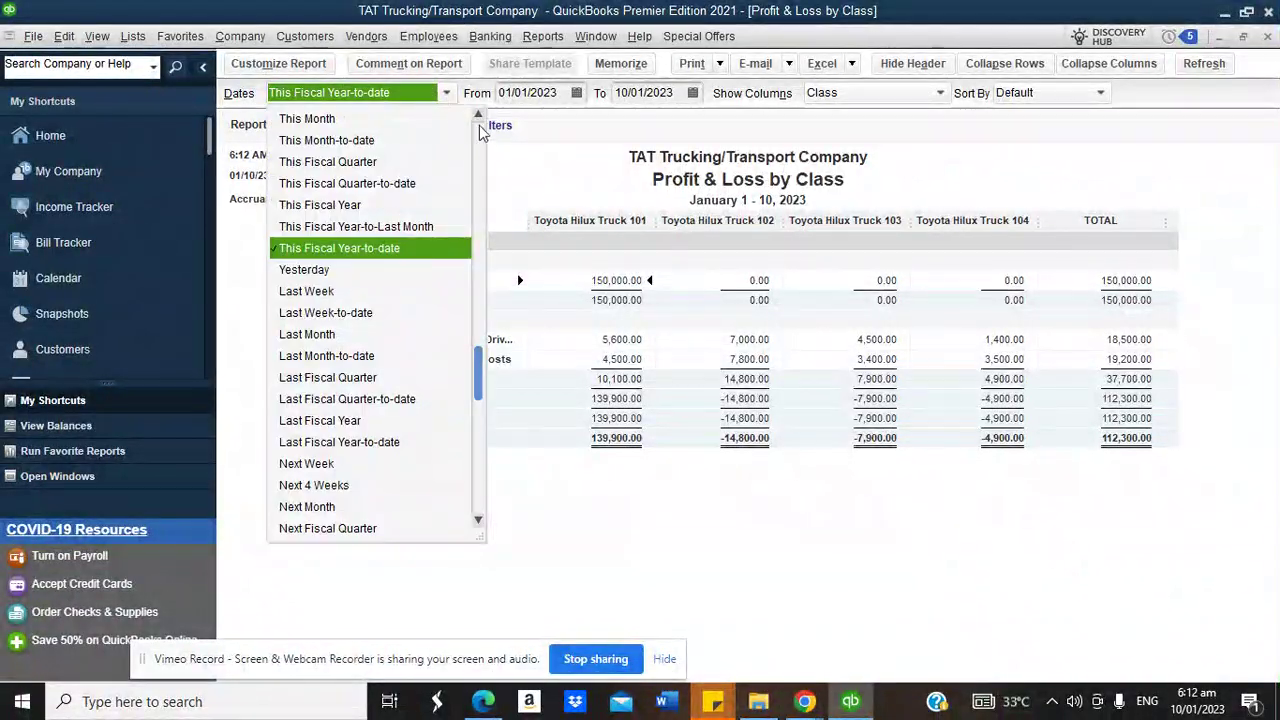
{"action": "left_click", "coordinate": [420, 119]}
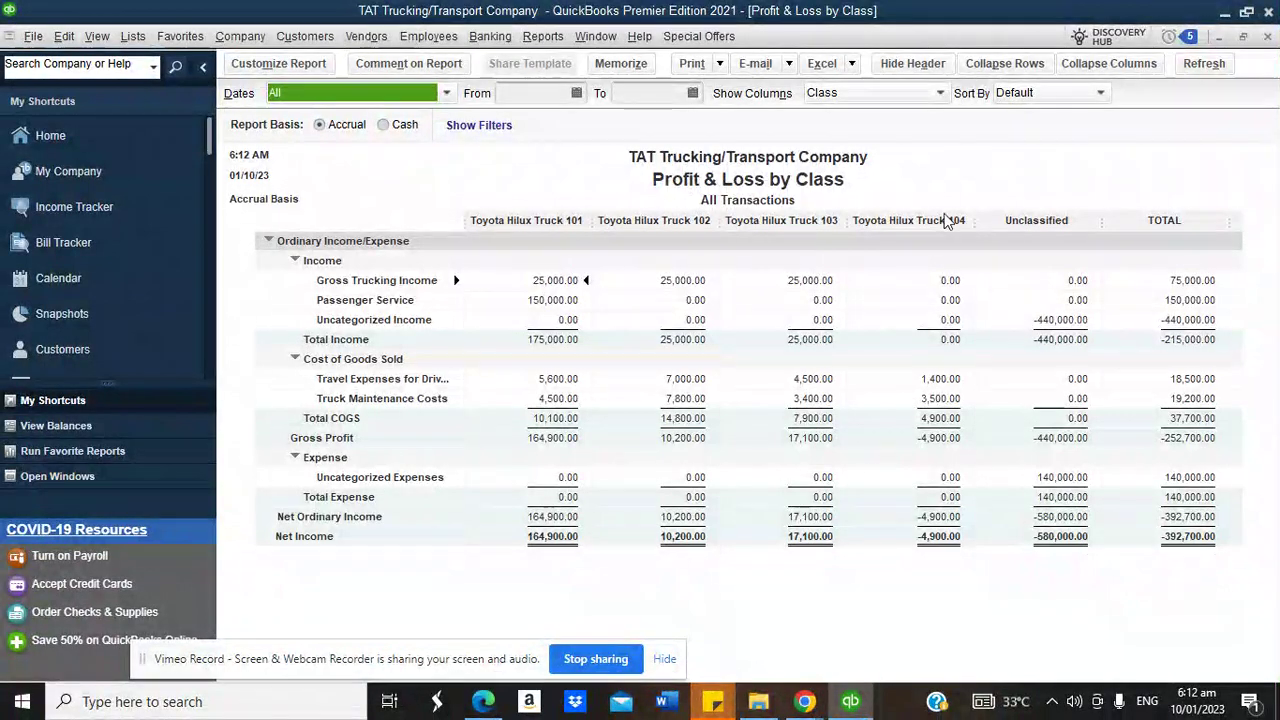
Review the trucking task outline in the Chrome notepad, dismissing its auto-save prompt, and return to QuickBooks
{"action": "mouse_move", "coordinate": [805, 700]}
{"action": "left_click", "coordinate": [818, 652]}
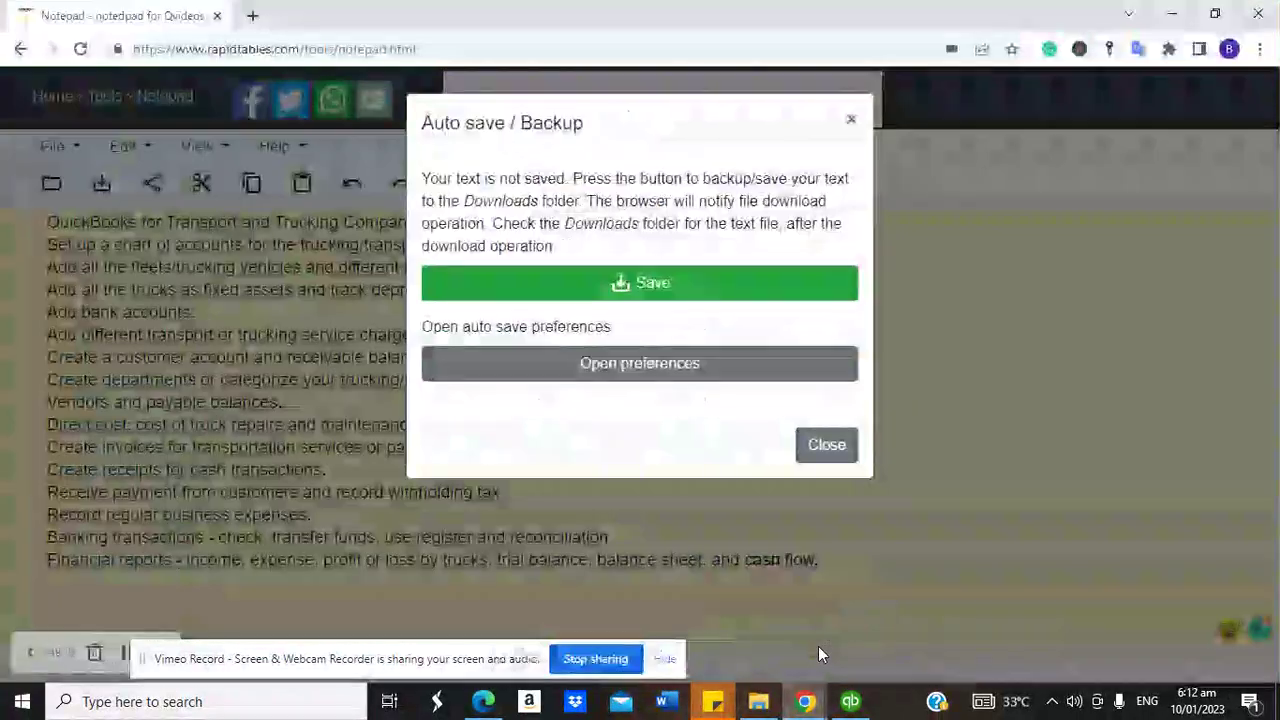
{"action": "left_click", "coordinate": [823, 447]}
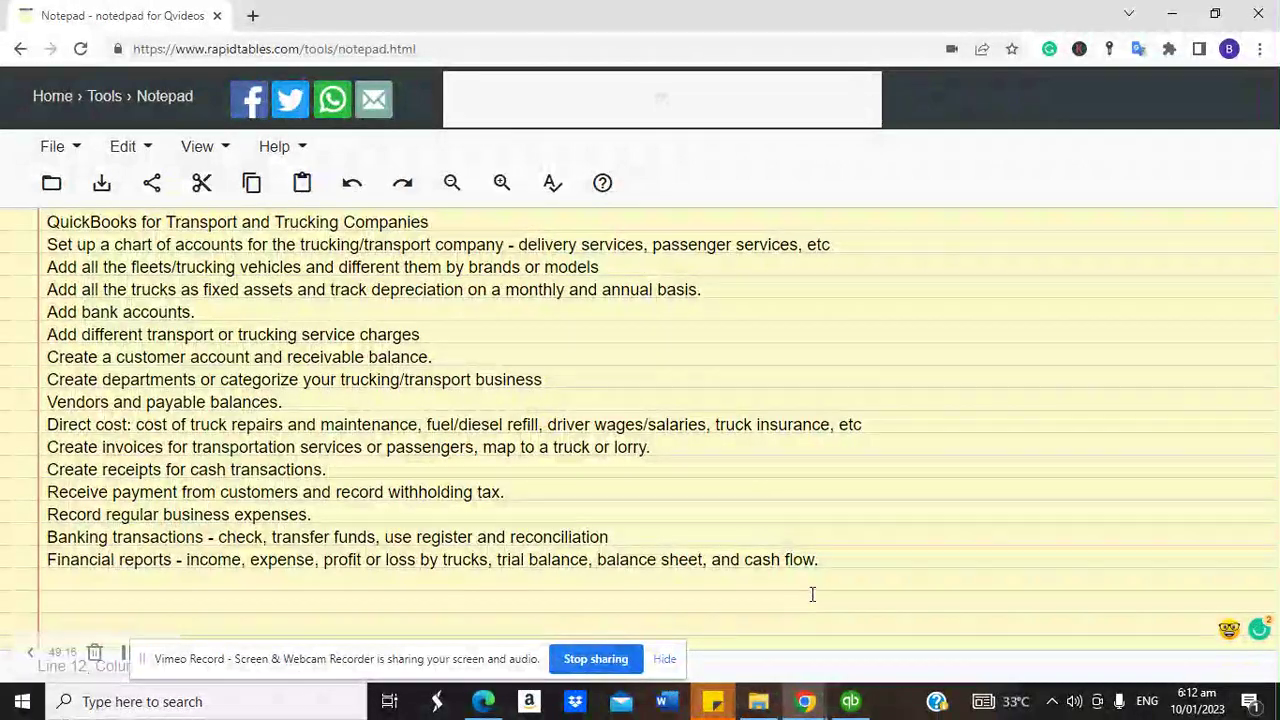
{"action": "left_click", "coordinate": [851, 702]}
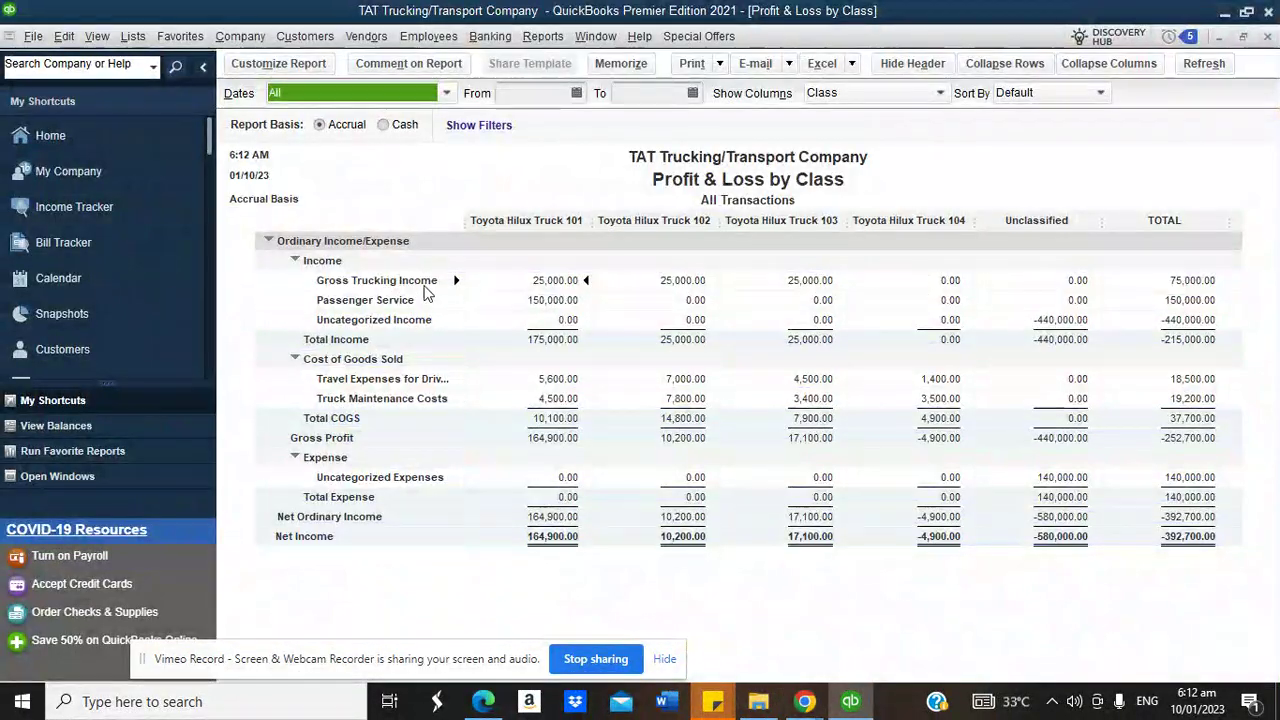
Look at the saved Farm Tech Limited check again and close it
{"action": "left_click", "coordinate": [137, 136]}
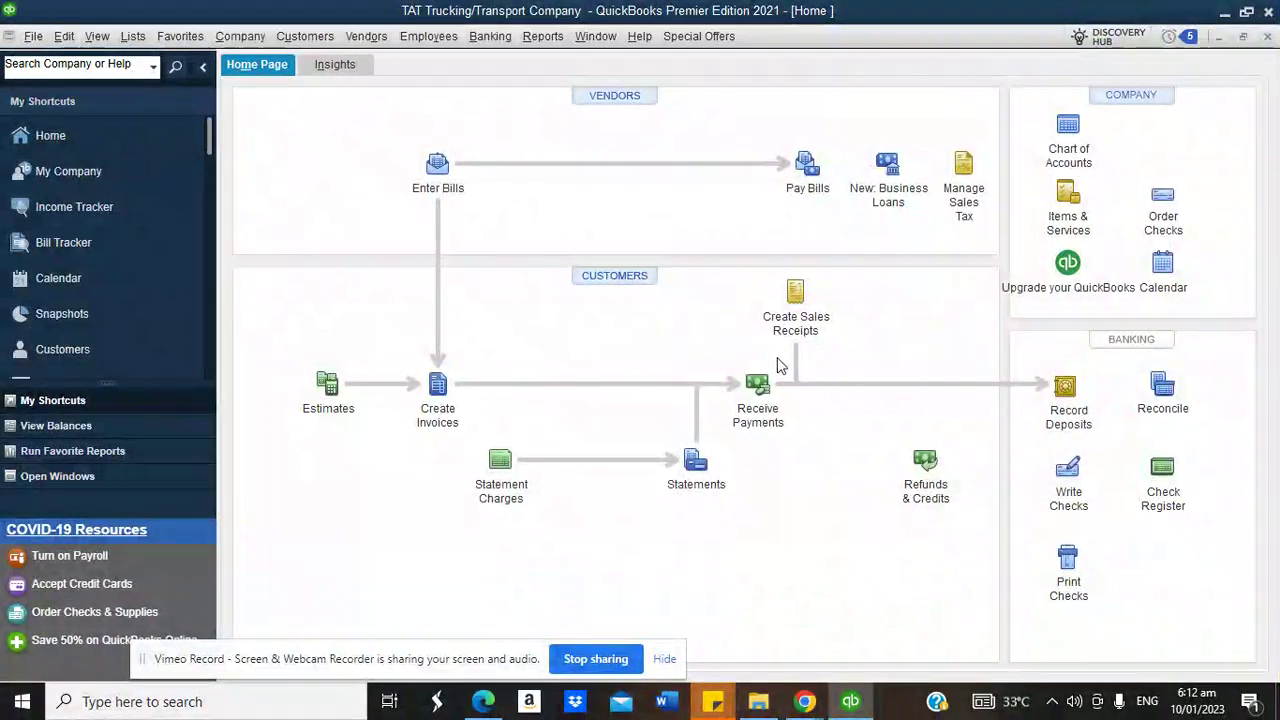
{"action": "left_click", "coordinate": [1069, 470]}
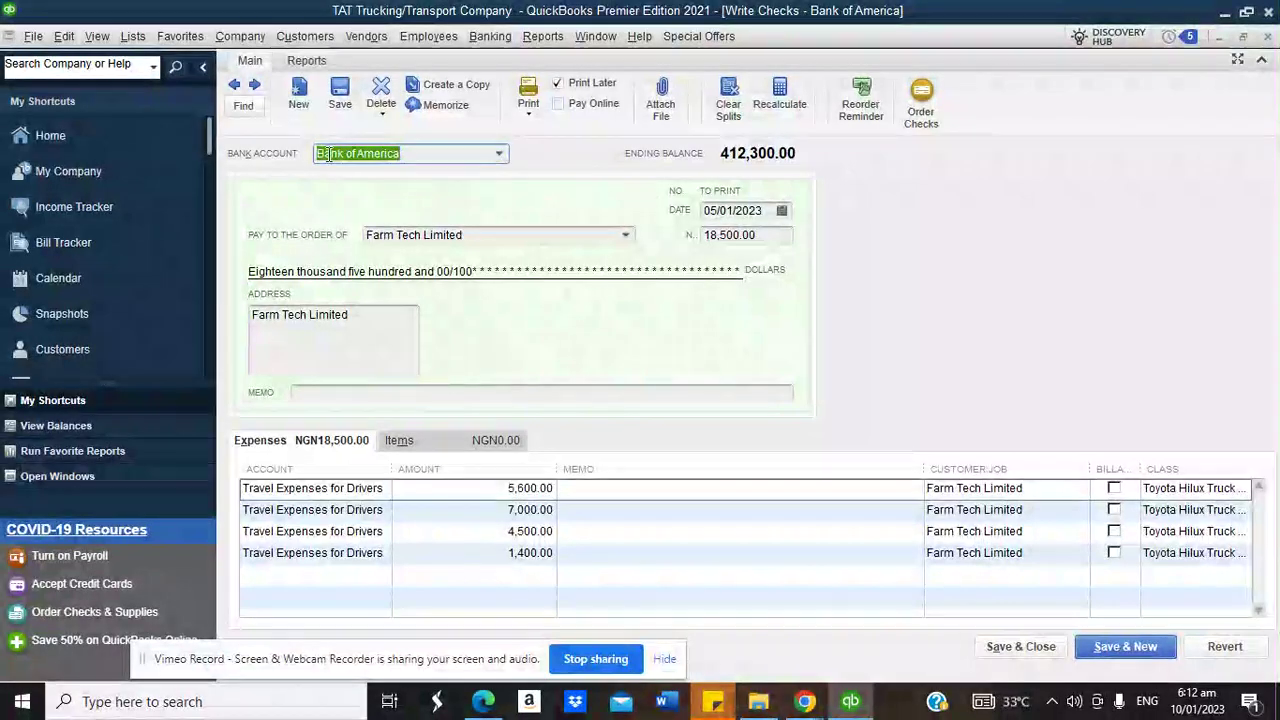
{"action": "left_click", "coordinate": [1016, 646]}
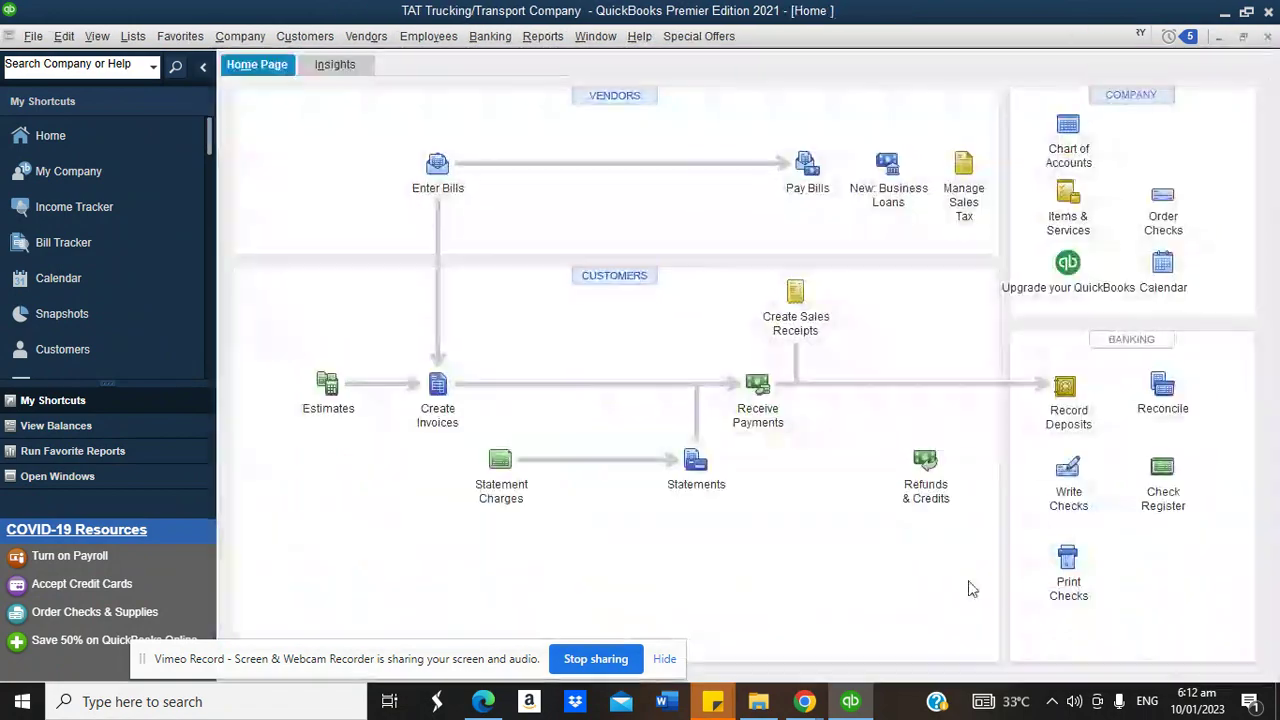
Start a new blank check drawn on the Bank of America account
{"action": "left_click", "coordinate": [1068, 490]}
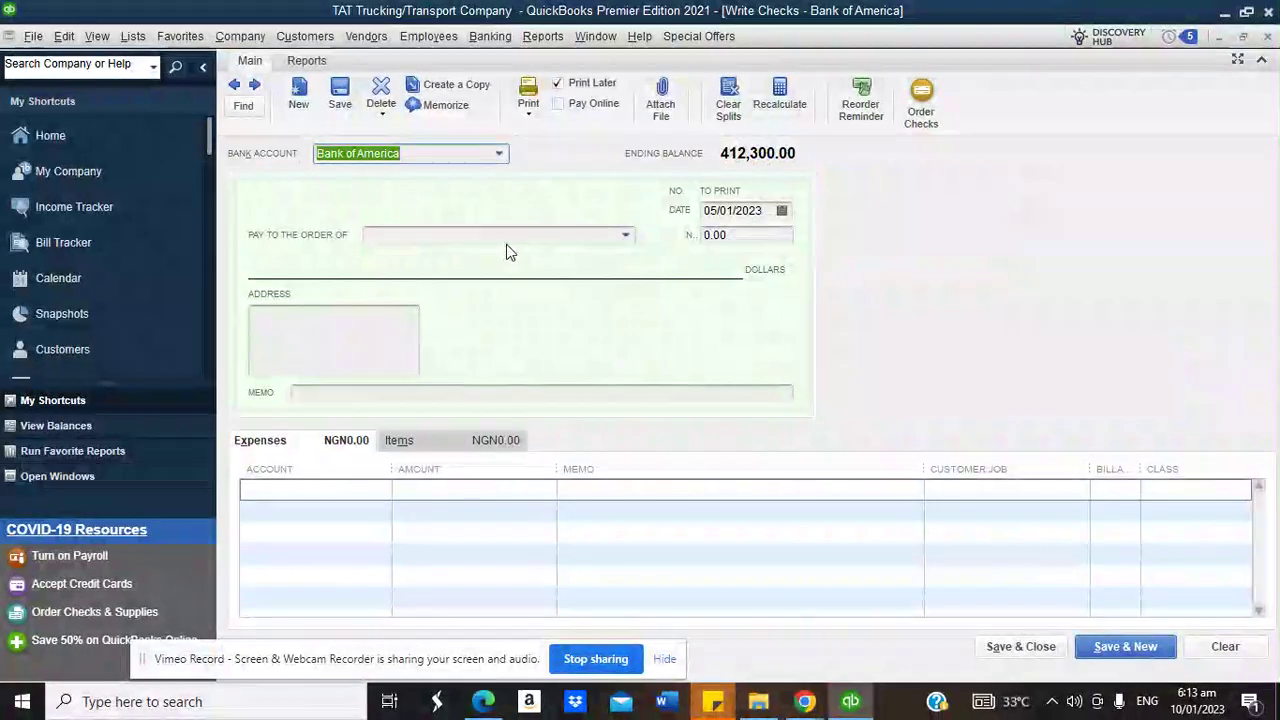
{"action": "left_click", "coordinate": [499, 157]}
{"action": "left_click", "coordinate": [422, 232]}
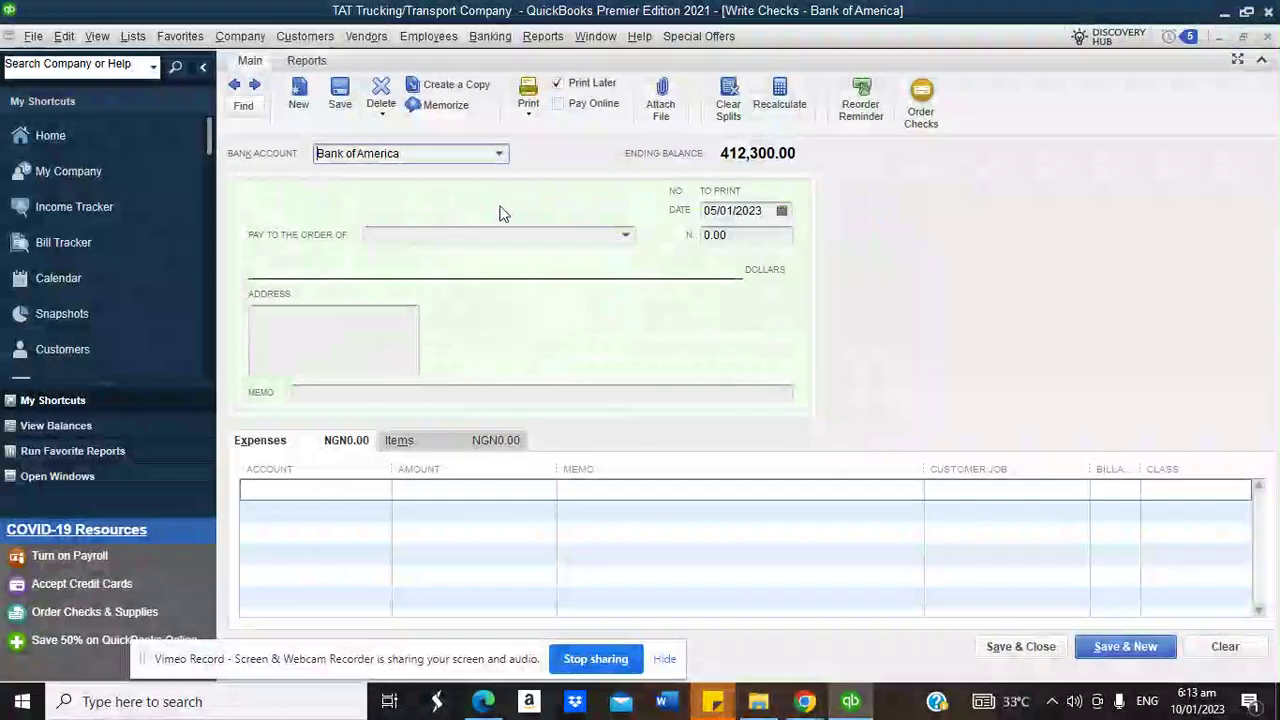
Make the check payable to Mobil Fuel Station and charge its first expense line to Computer and Internet Expenses
{"action": "left_click", "coordinate": [627, 237]}
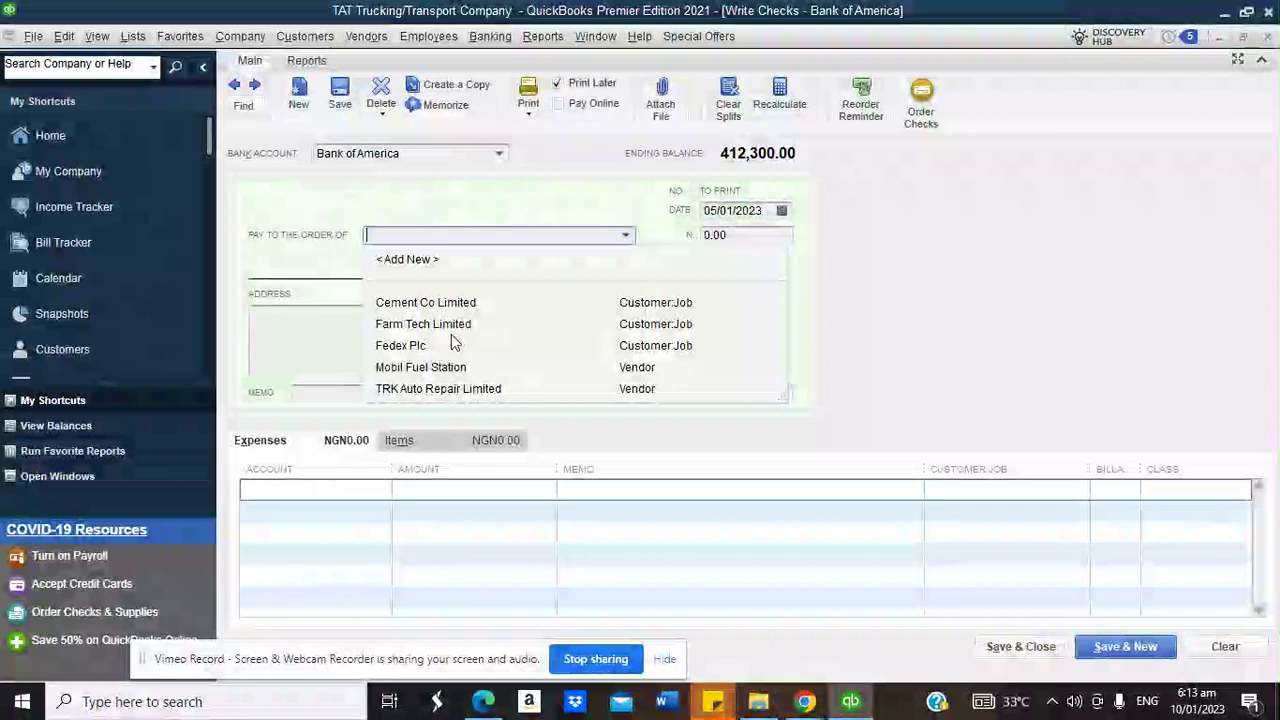
{"action": "left_click", "coordinate": [433, 368]}
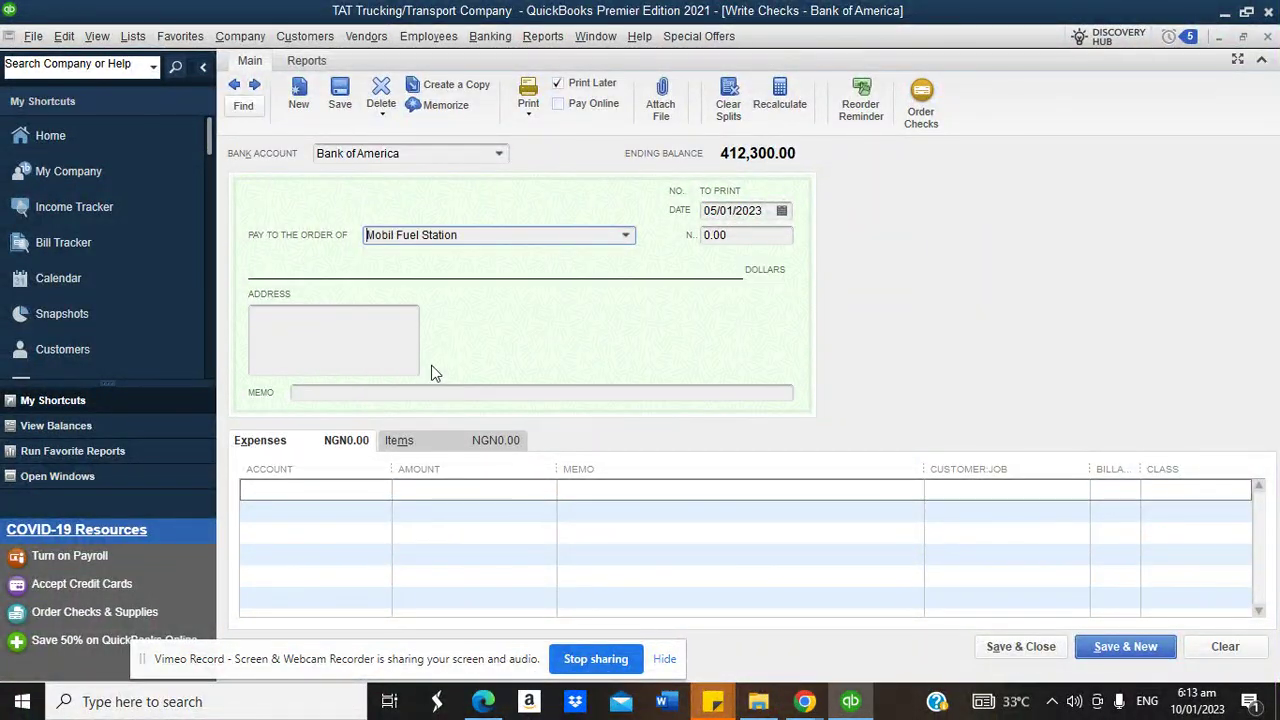
{"action": "left_click", "coordinate": [370, 491]}
{"action": "left_click", "coordinate": [381, 492]}
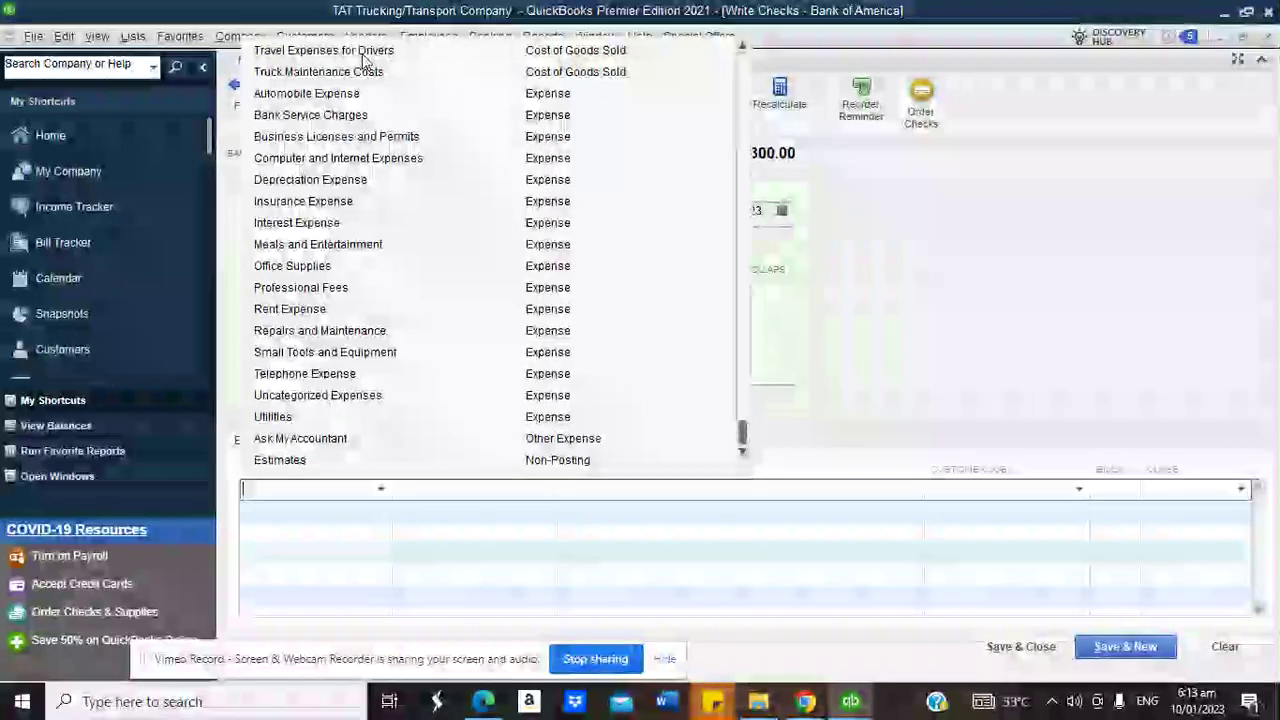
{"action": "left_click", "coordinate": [741, 47]}
{"action": "left_click", "coordinate": [741, 47]}
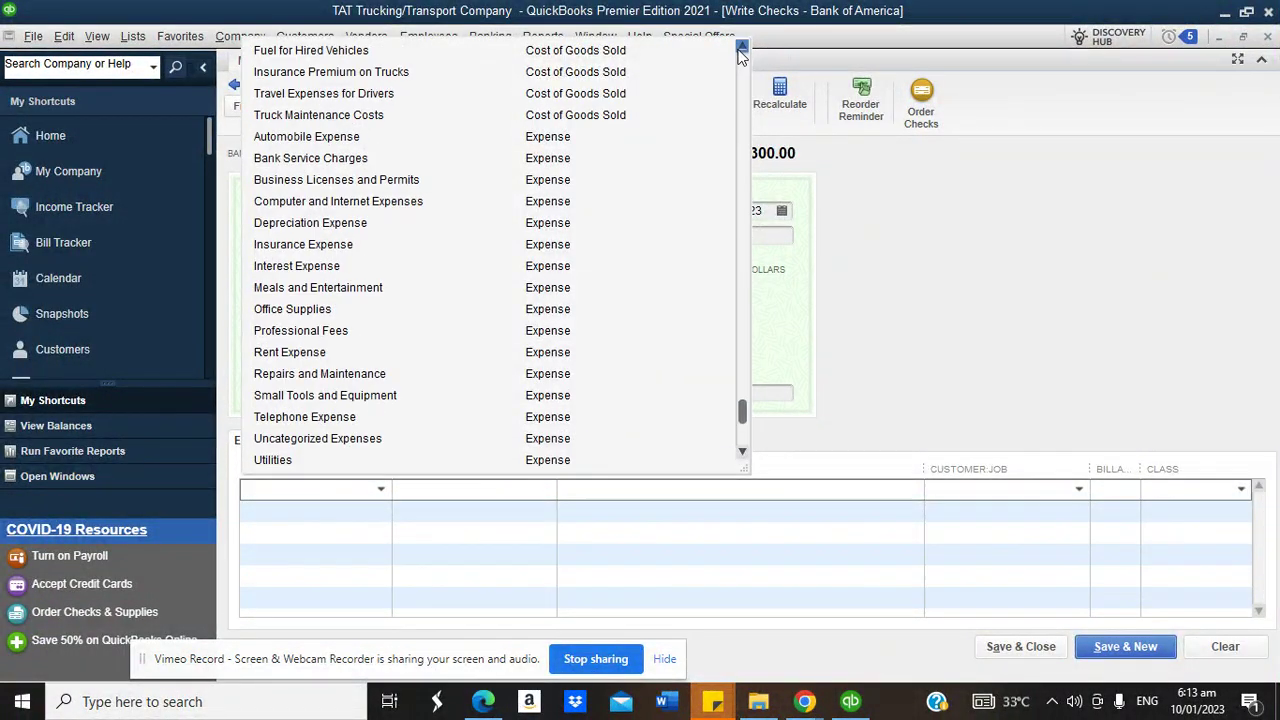
{"action": "left_click", "coordinate": [328, 52]}
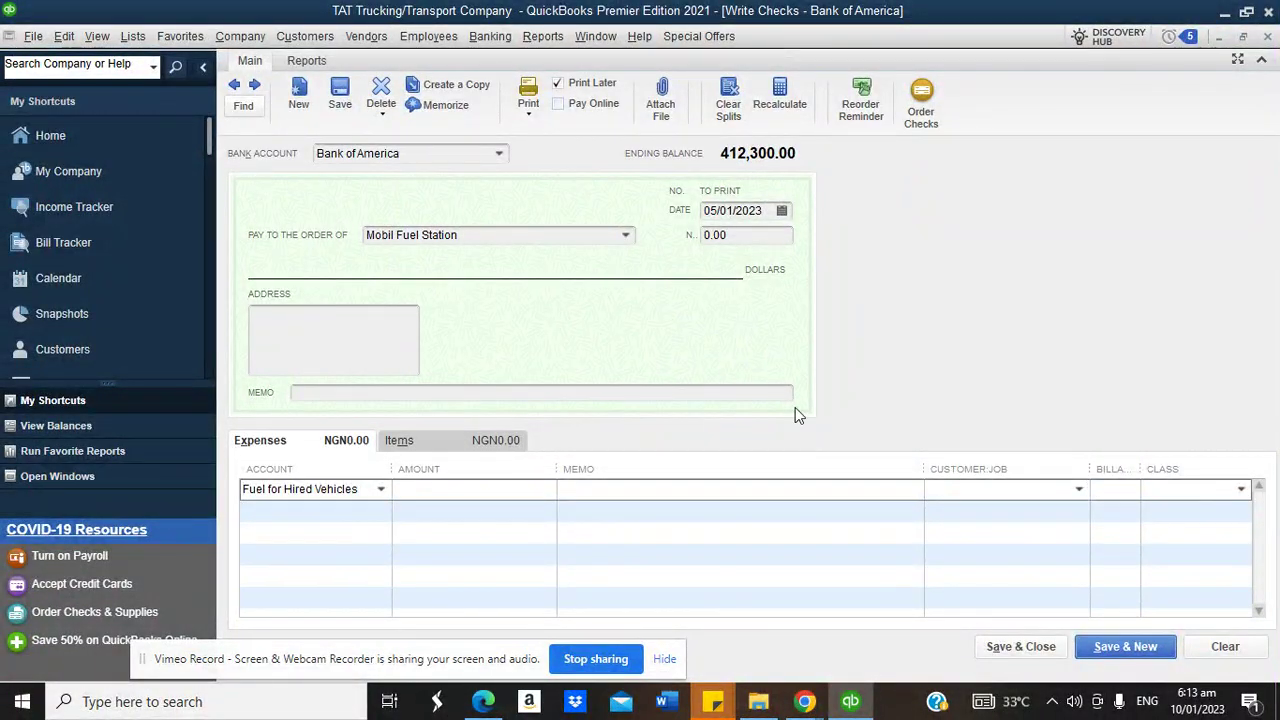
{"action": "left_click", "coordinate": [380, 490]}
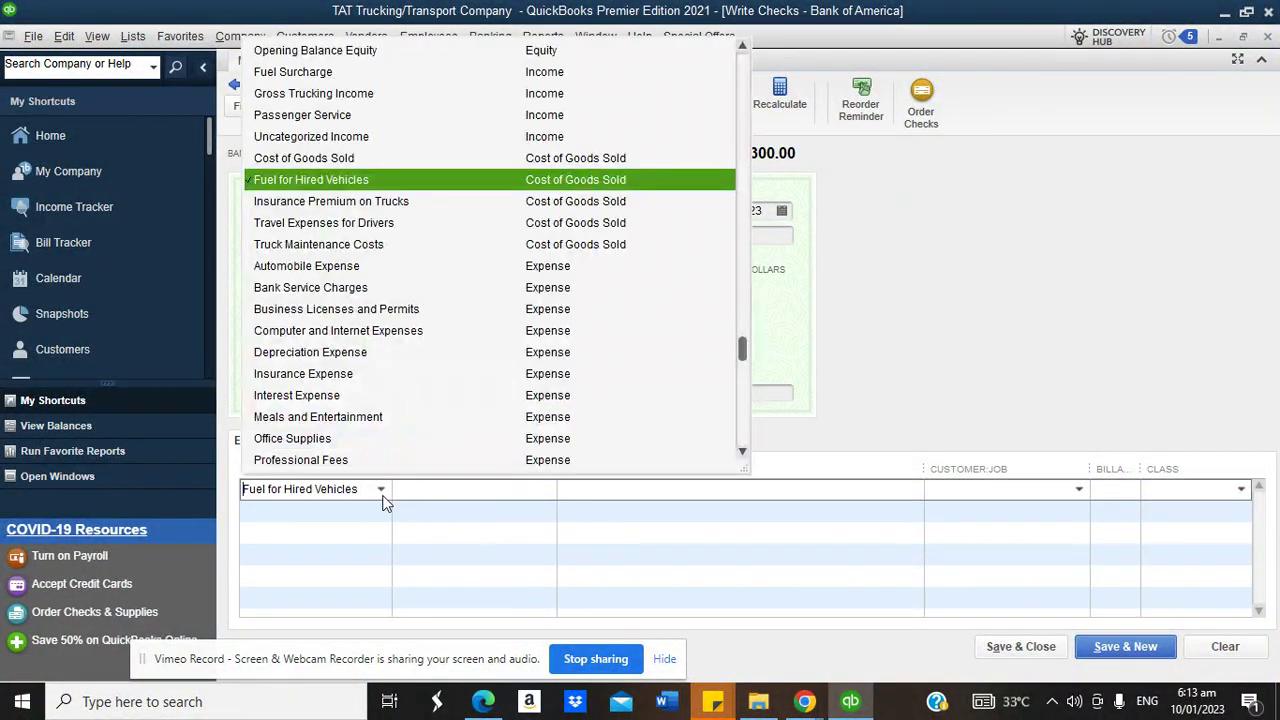
{"action": "left_click", "coordinate": [337, 331]}
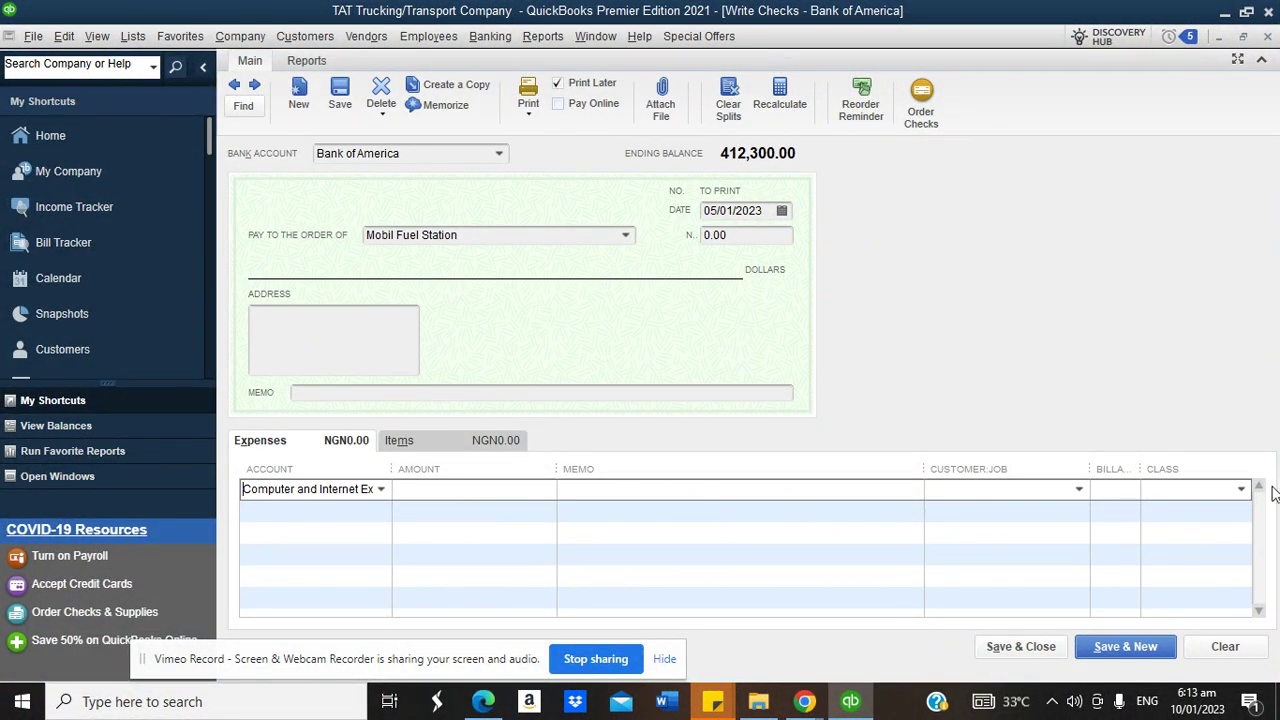
Assign the expense line to the Admin Office class with an amount of 5,600, and save and close the check
{"action": "left_click", "coordinate": [1241, 489]}
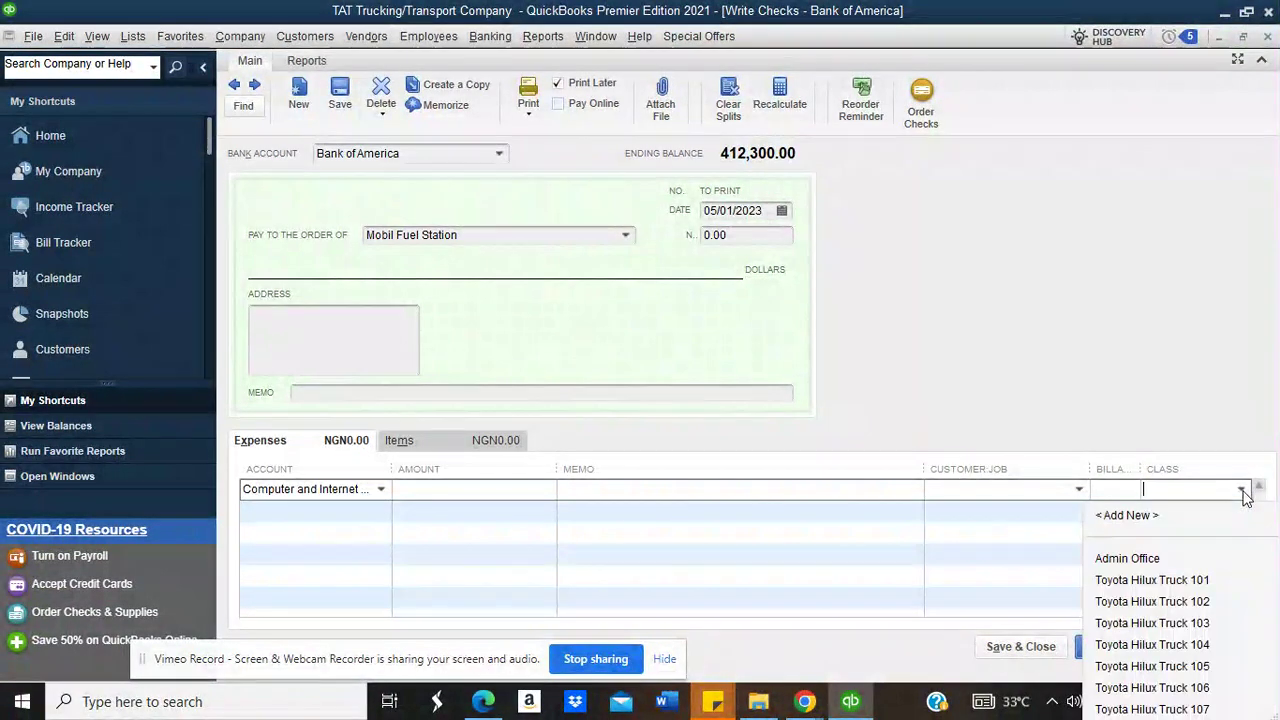
{"action": "left_click", "coordinate": [1147, 558]}
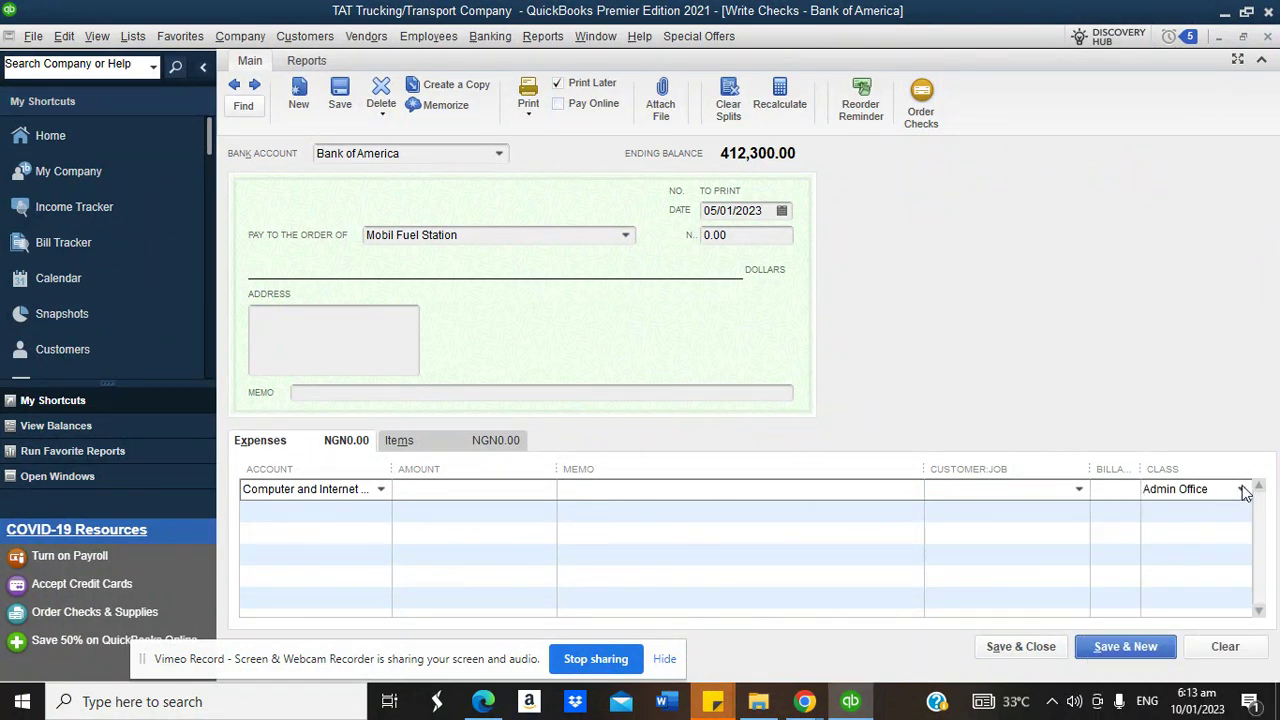
{"action": "left_click", "coordinate": [1241, 489]}
{"action": "left_click", "coordinate": [1149, 553]}
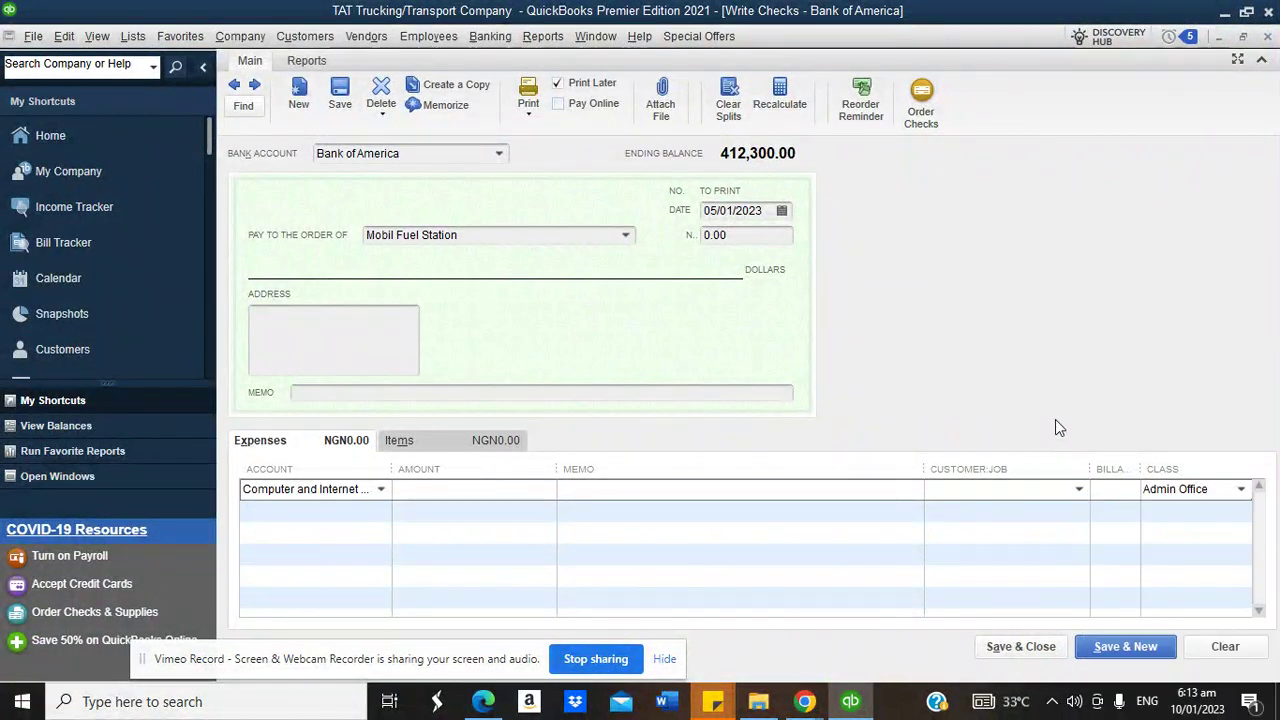
{"action": "left_click", "coordinate": [527, 488]}
{"action": "type", "text": "5,600"}
{"action": "left_click", "coordinate": [655, 490]}
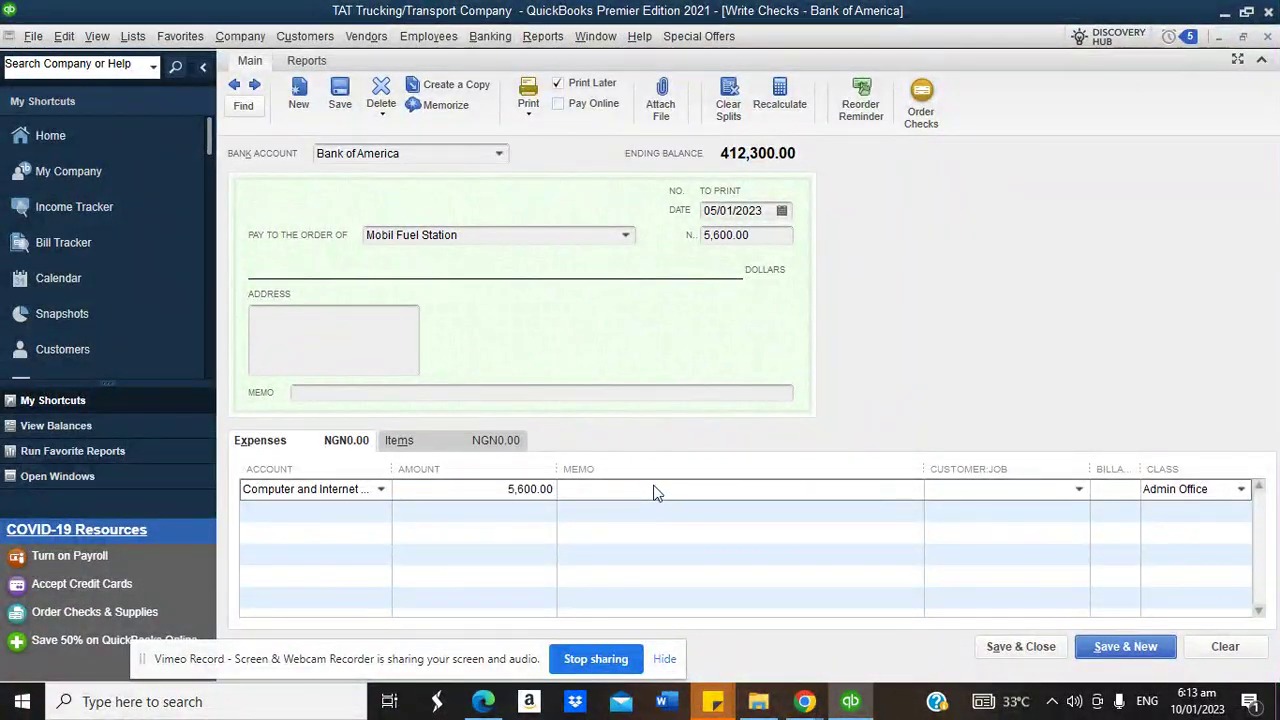
{"action": "left_click", "coordinate": [1017, 647]}
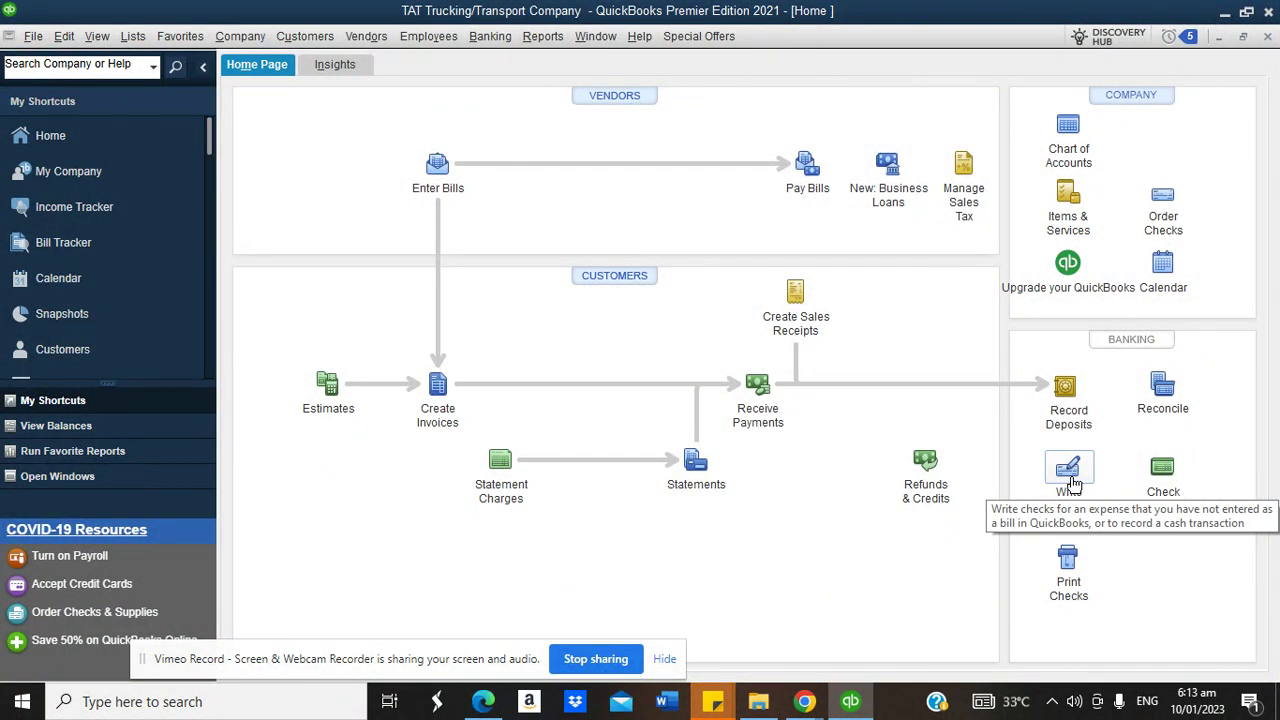
Open a blank vendor bill to view the classes available for its expense lines, and return to the home page
{"action": "left_click", "coordinate": [436, 170]}
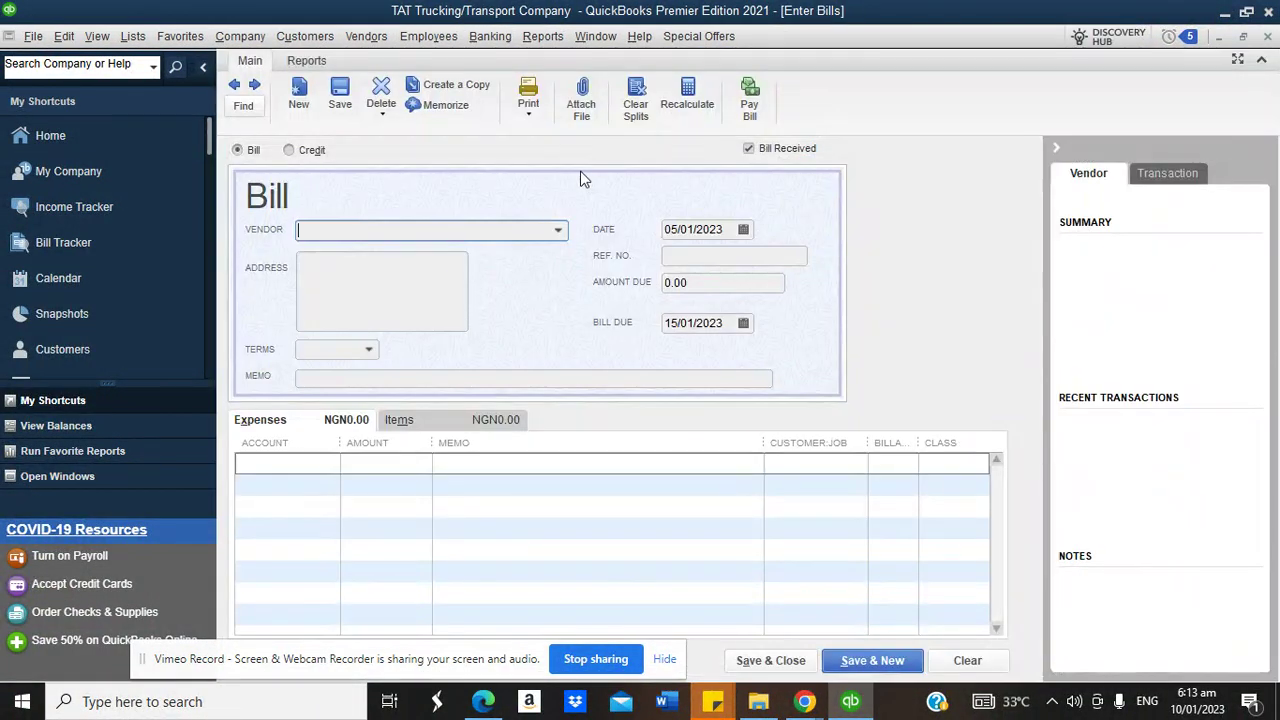
{"action": "left_click", "coordinate": [976, 465]}
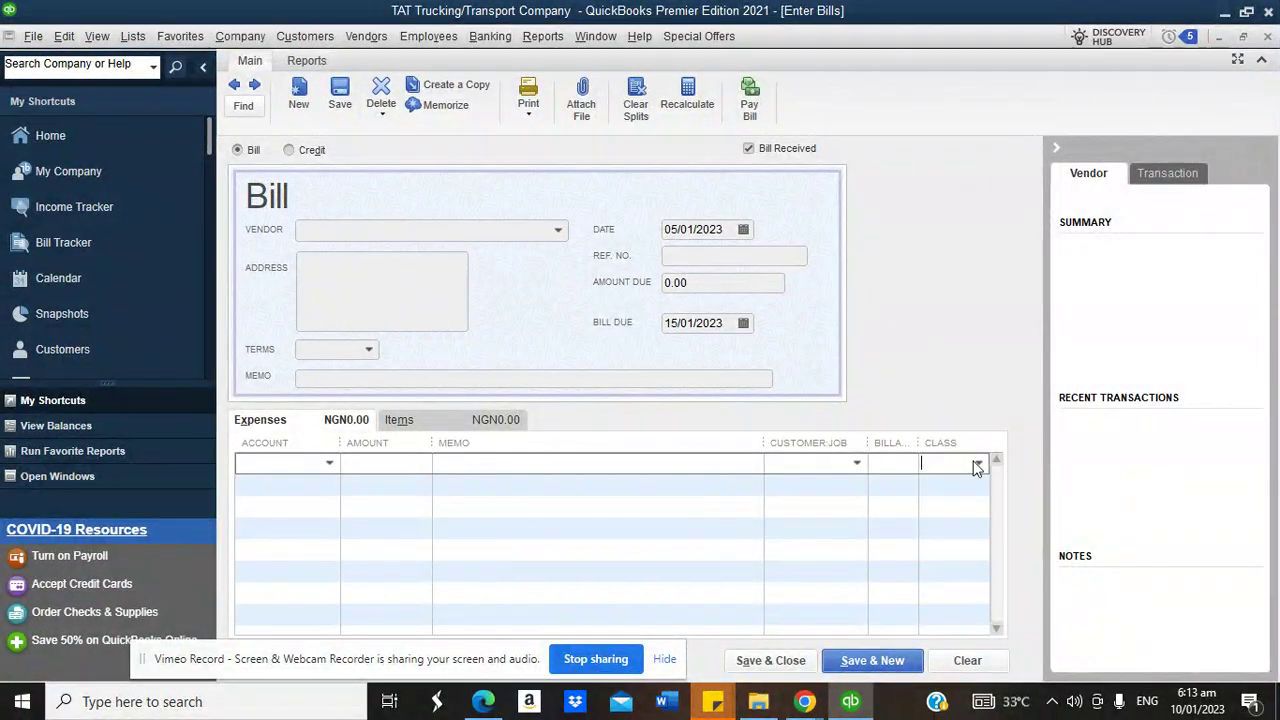
{"action": "left_click", "coordinate": [980, 466]}
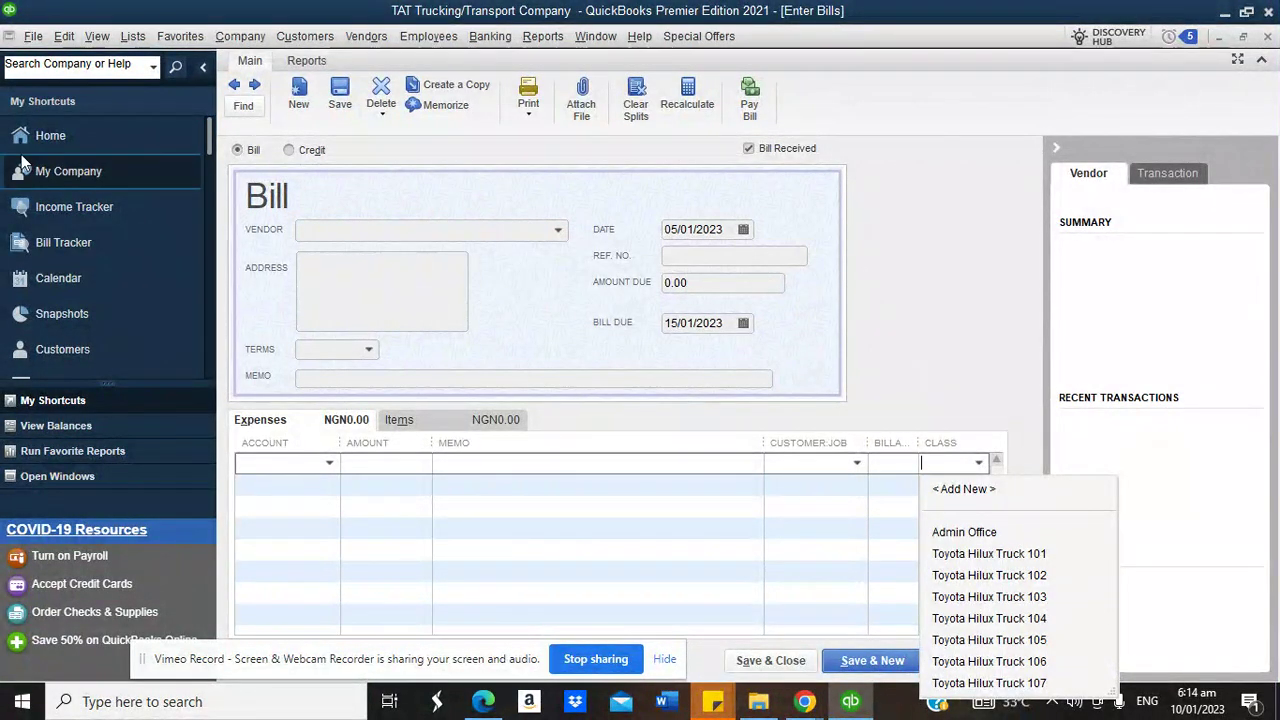
{"action": "left_click", "coordinate": [52, 137]}
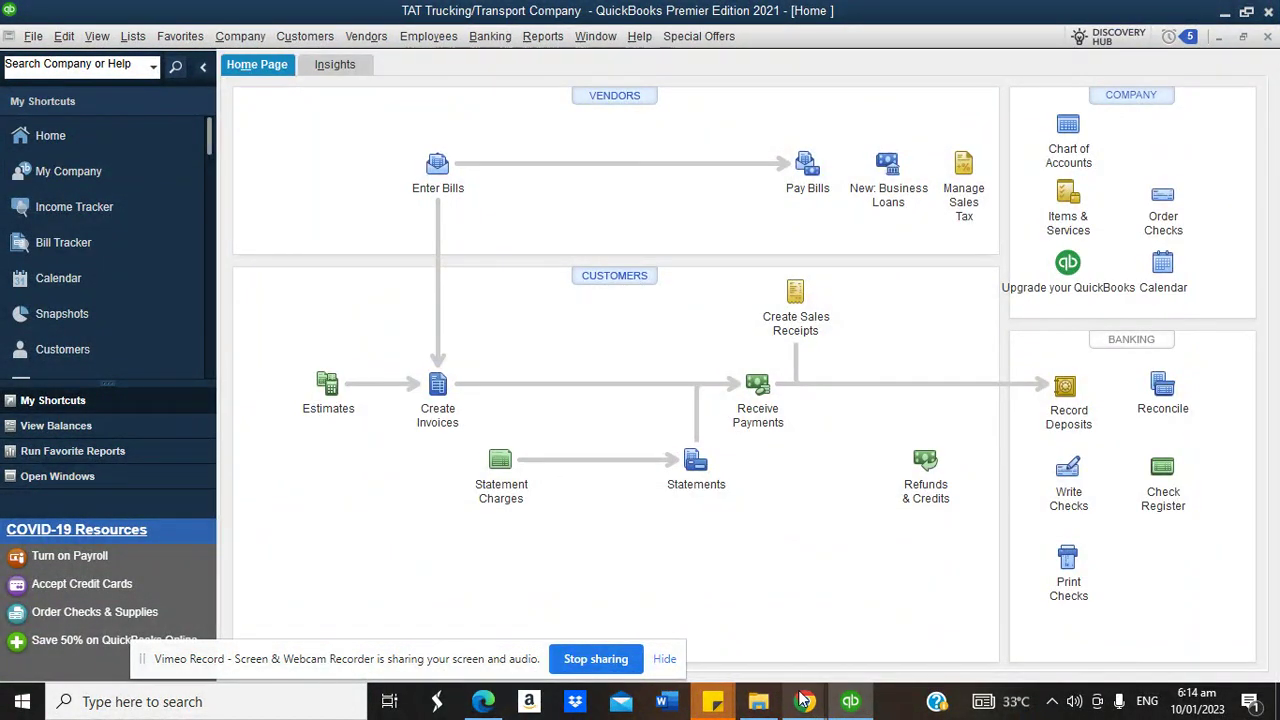
Check the banking transactions item in the Chrome notepad outline and return to QuickBooks
{"action": "mouse_move", "coordinate": [803, 701]}
{"action": "left_click", "coordinate": [805, 615]}
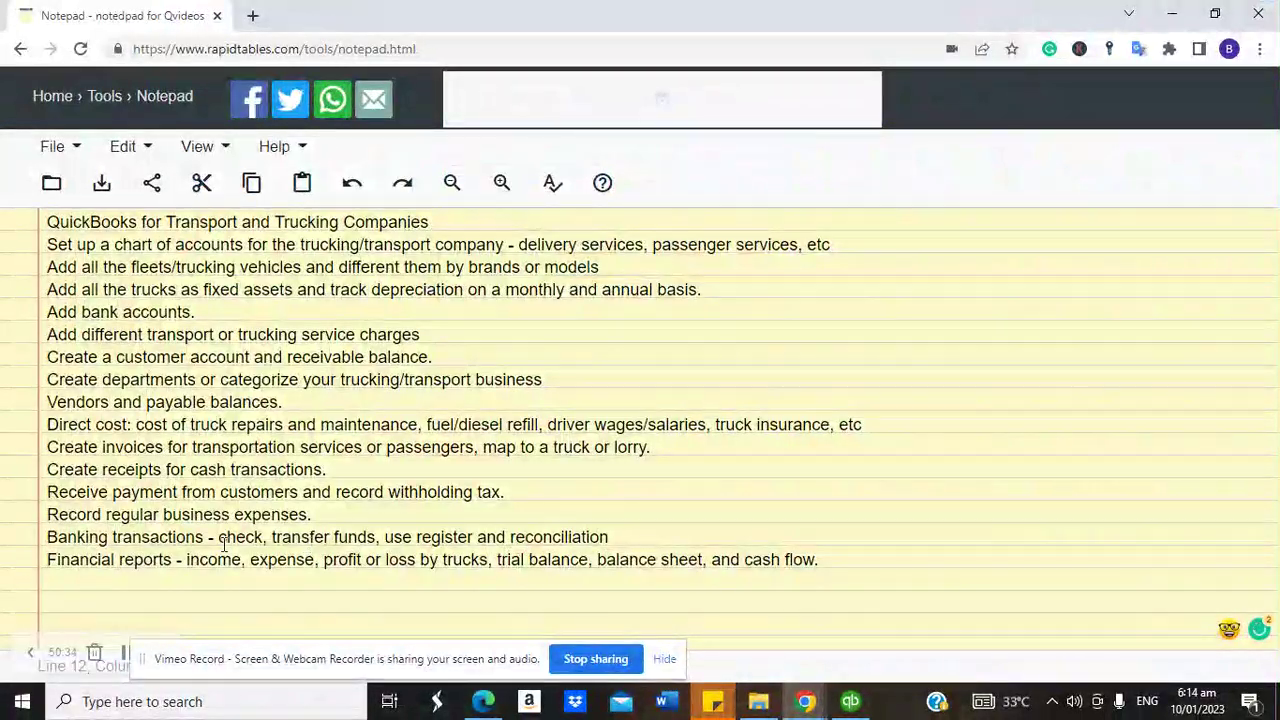
{"action": "left_click", "coordinate": [850, 701]}
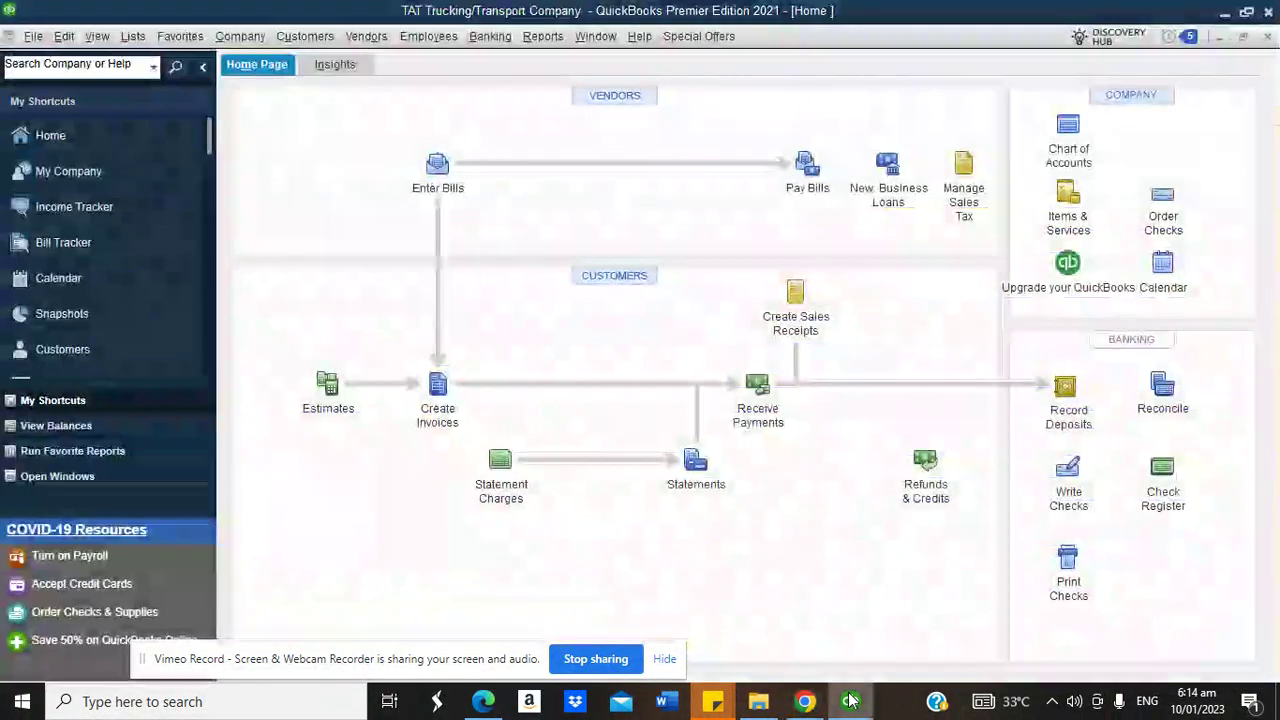
Enter a funds transfer of 94,000 from Cash Account to Account 1 of the Morgan Stanley Wallet
{"action": "left_click", "coordinate": [500, 38]}
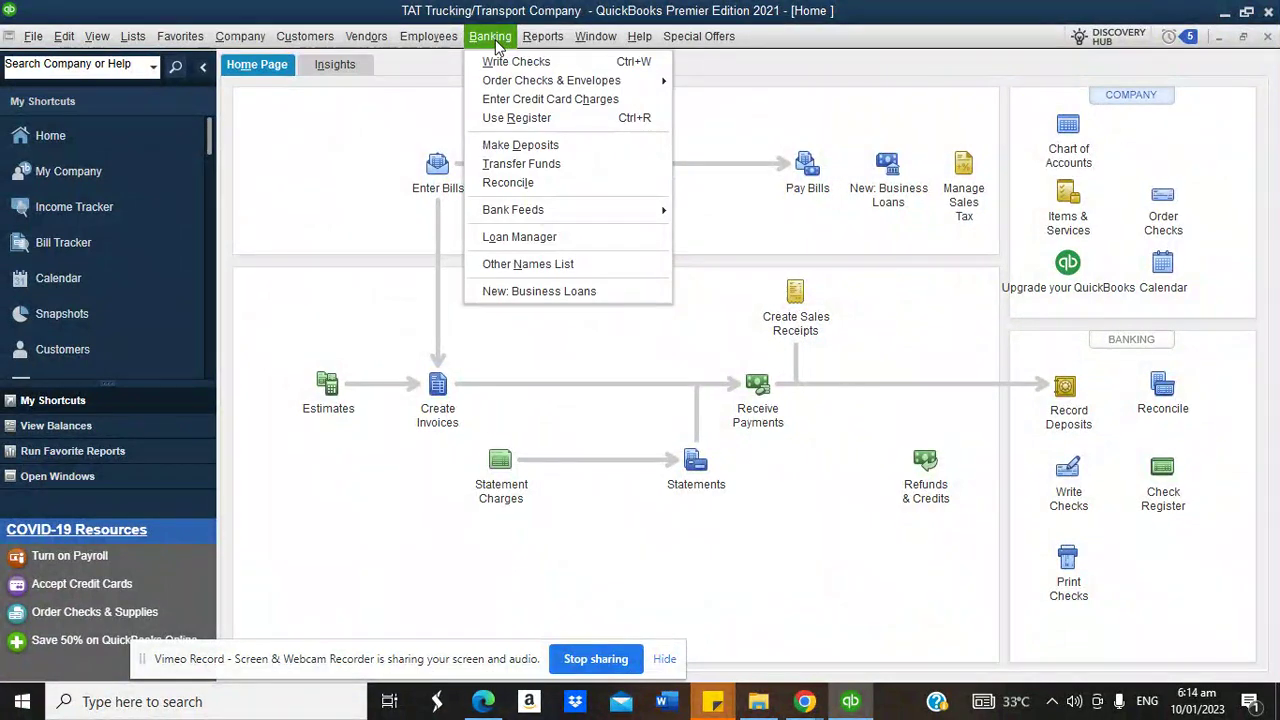
{"action": "left_click", "coordinate": [513, 168]}
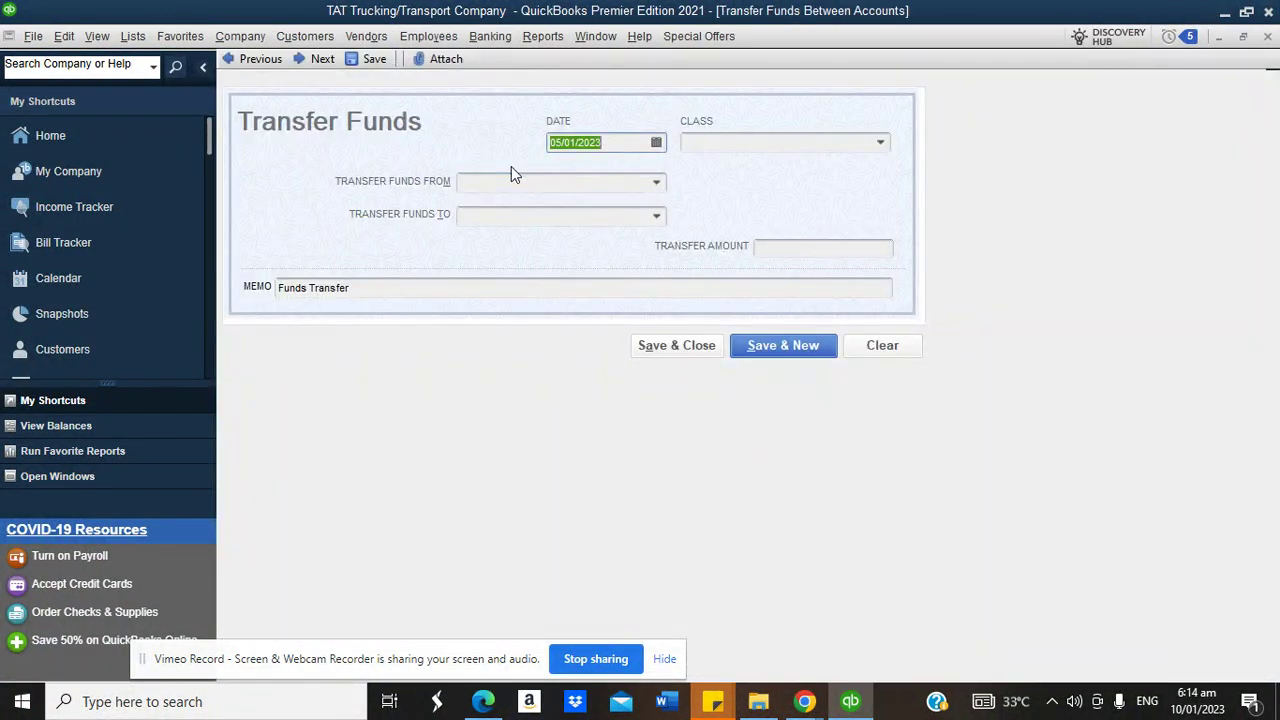
{"action": "left_click", "coordinate": [656, 182]}
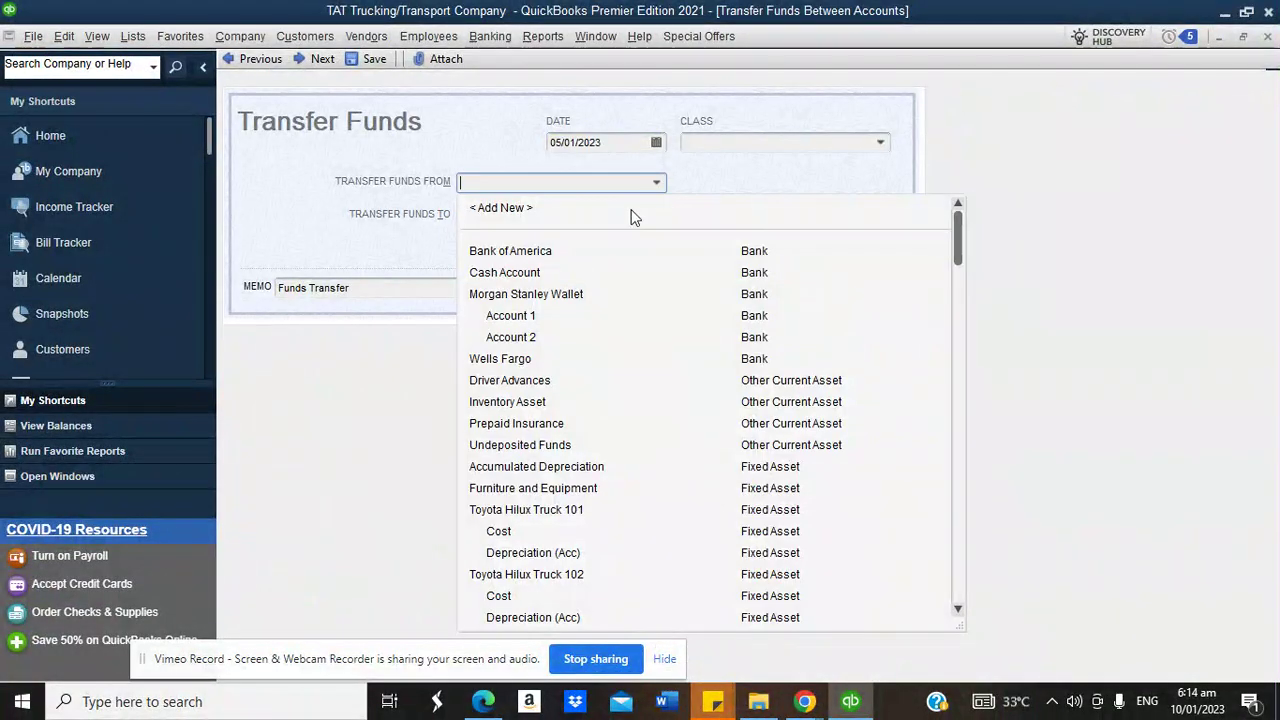
{"action": "left_click", "coordinate": [525, 276]}
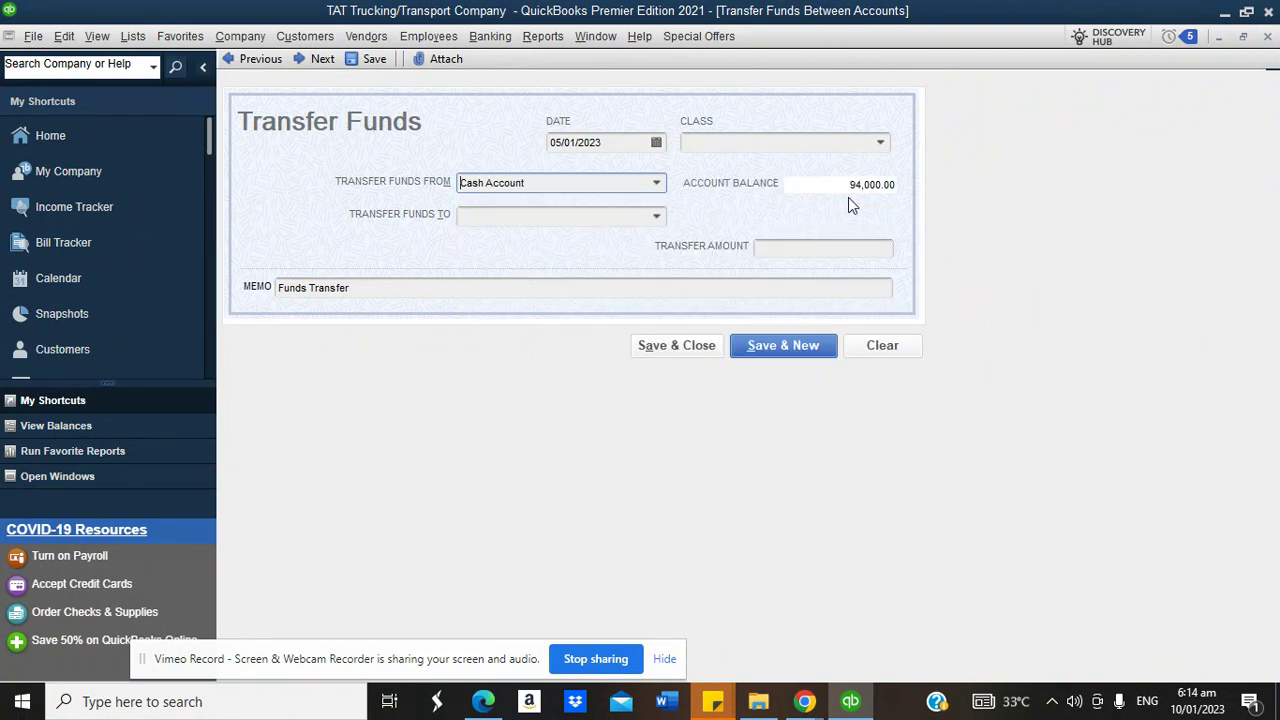
{"action": "left_click", "coordinate": [656, 217]}
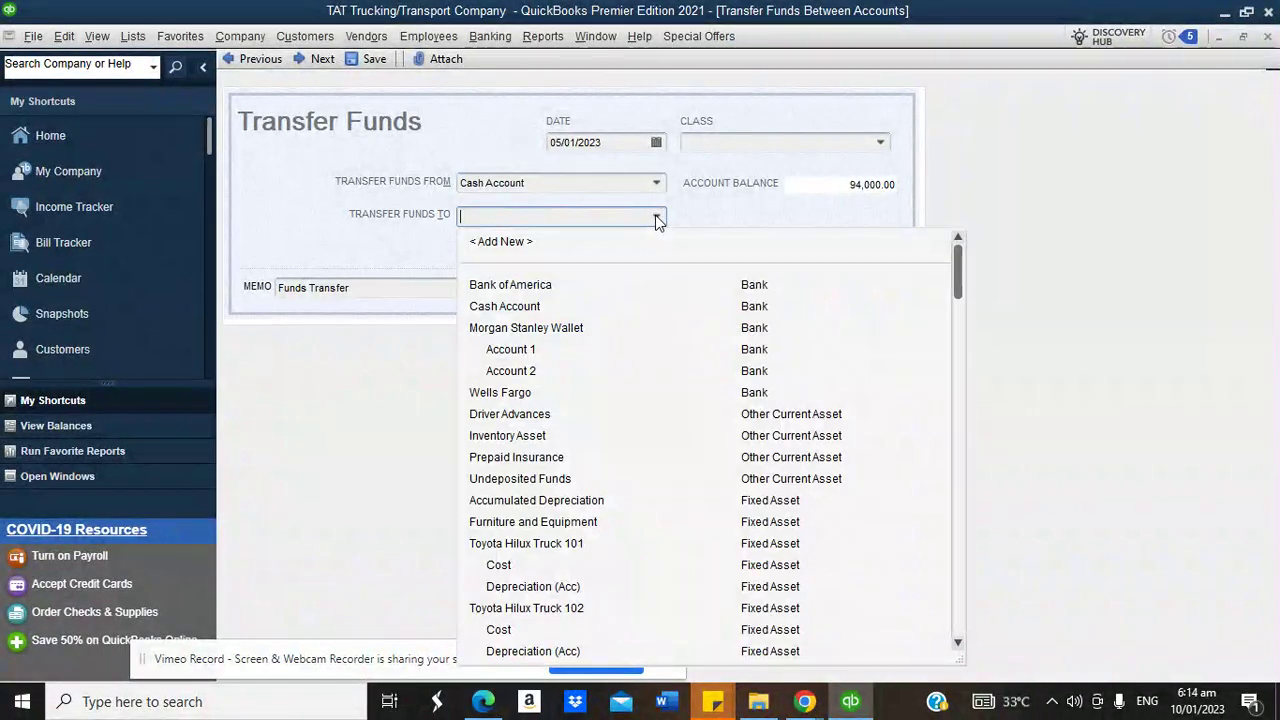
{"action": "left_click", "coordinate": [533, 350]}
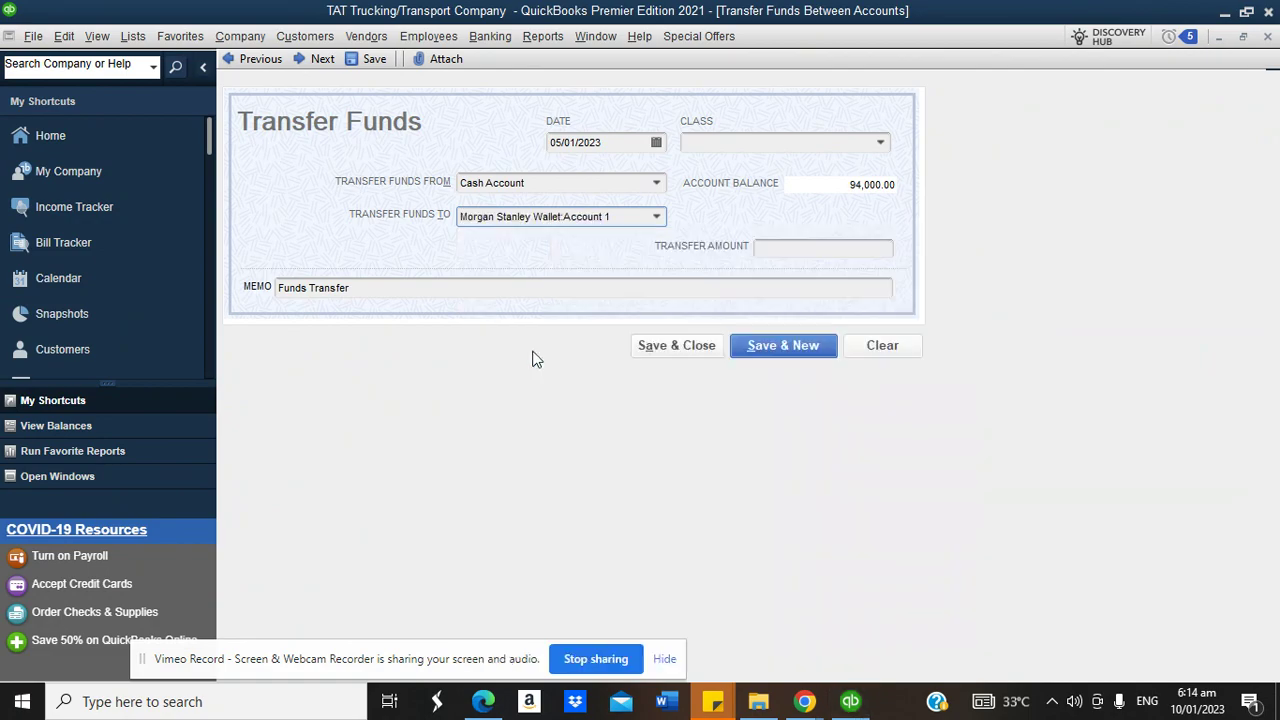
{"action": "left_click", "coordinate": [781, 246]}
{"action": "type", "text": "94,"}
{"action": "type", "text": "000"}
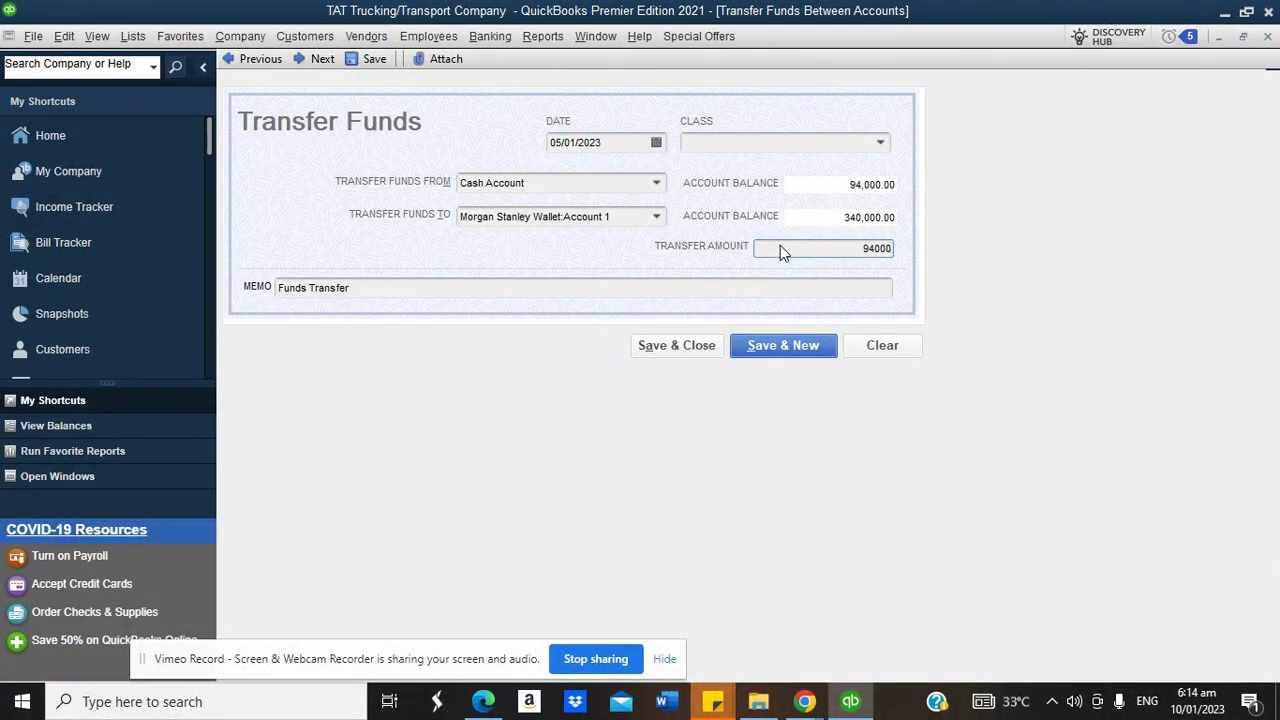
Assign the funds transfer to the Toyota Hilux Truck 101 class, and save and close it
{"action": "left_click", "coordinate": [753, 288]}
{"action": "left_click", "coordinate": [679, 347]}
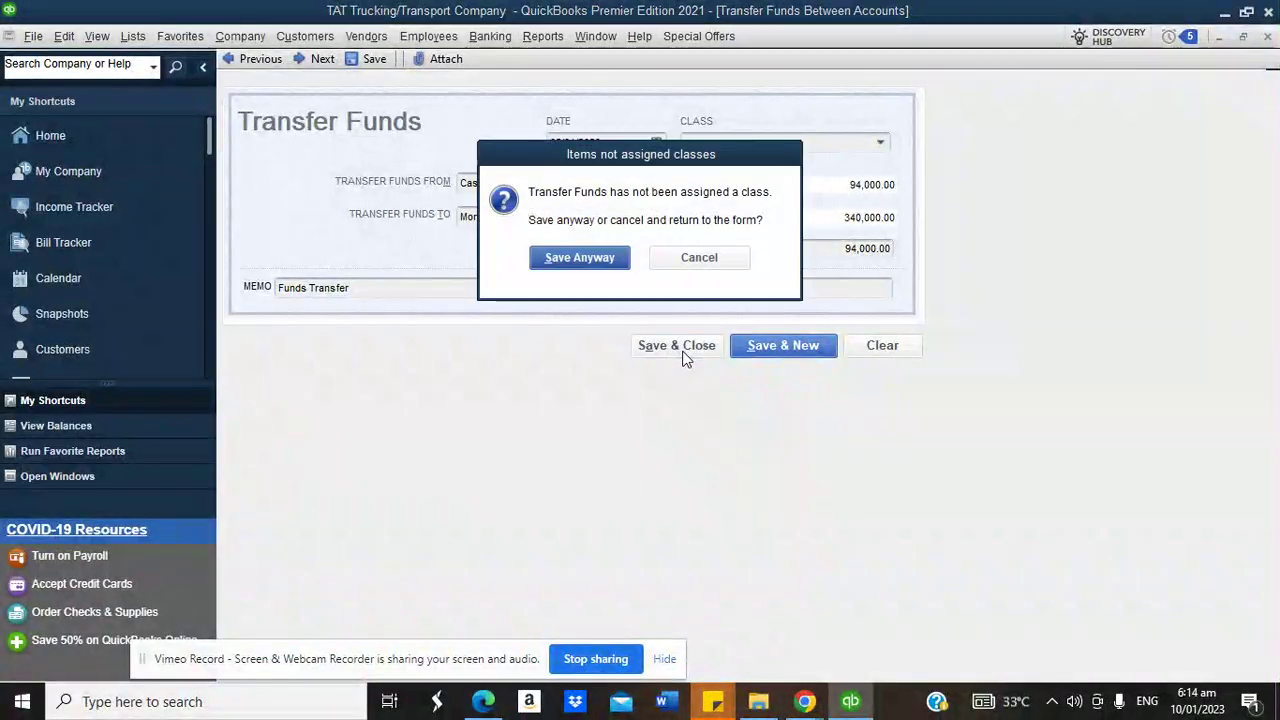
{"action": "left_click", "coordinate": [700, 257]}
{"action": "left_click", "coordinate": [876, 143]}
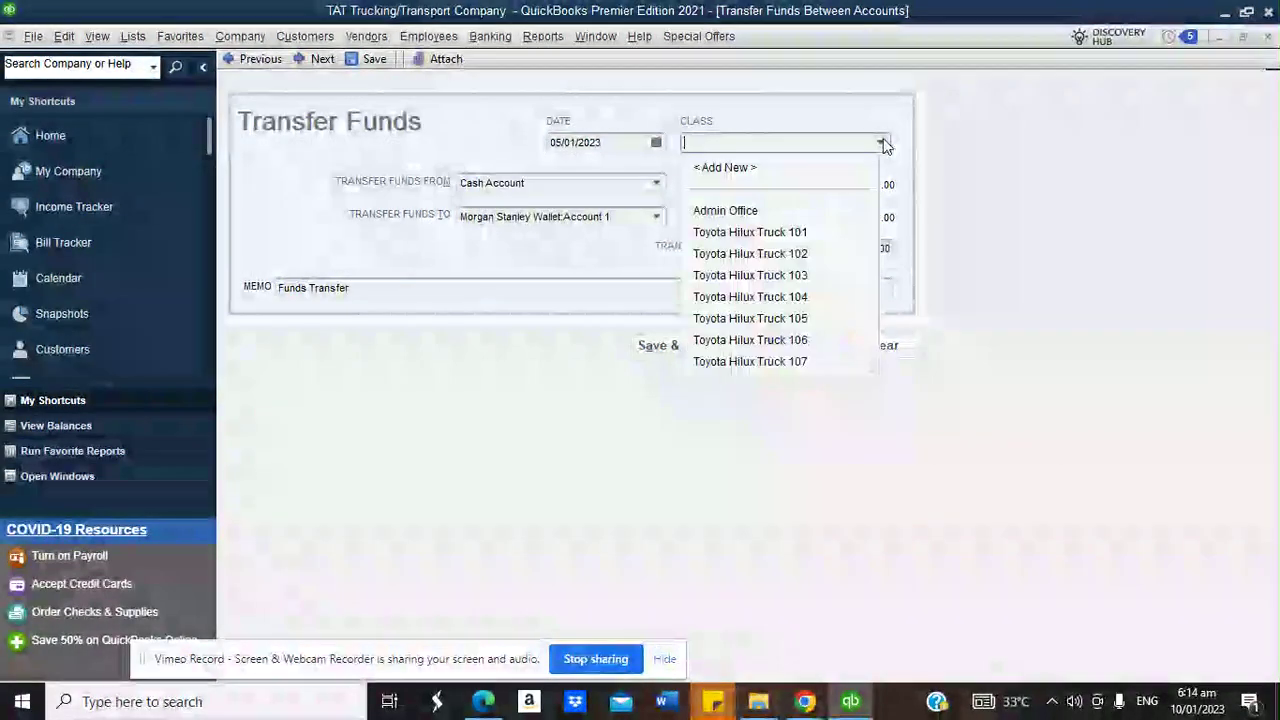
{"action": "left_click", "coordinate": [788, 233]}
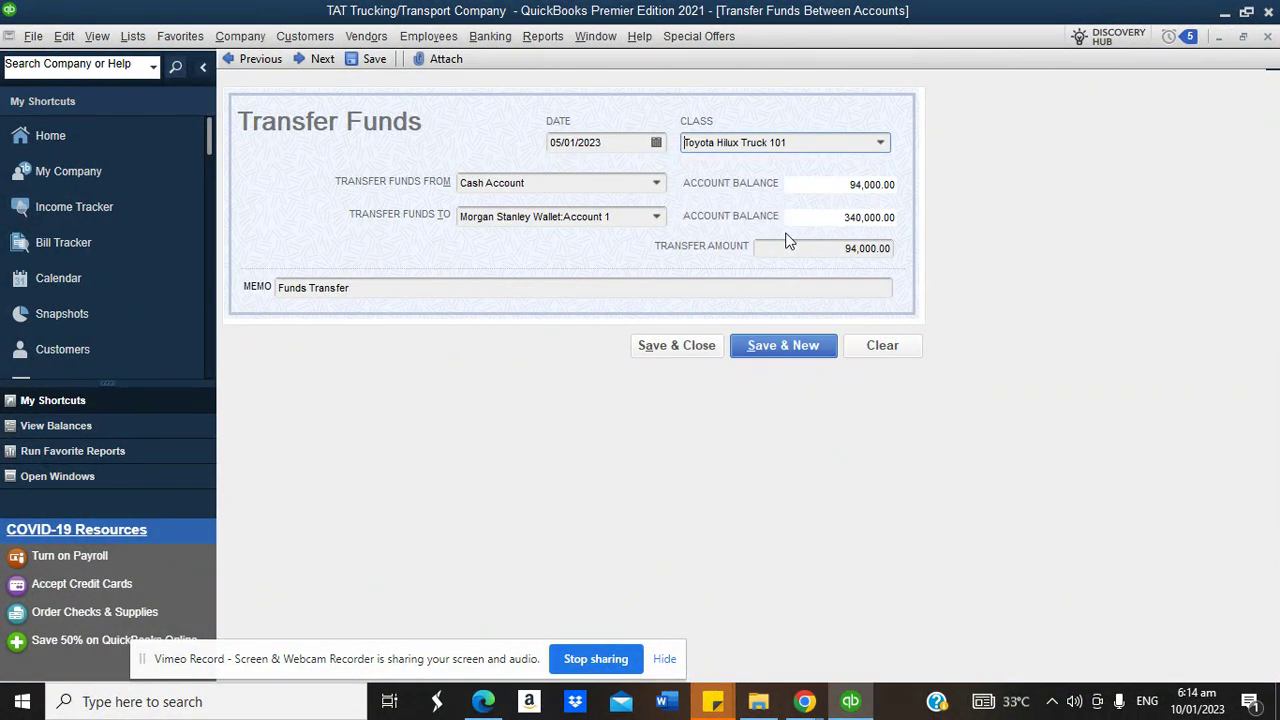
{"action": "left_click", "coordinate": [695, 345]}
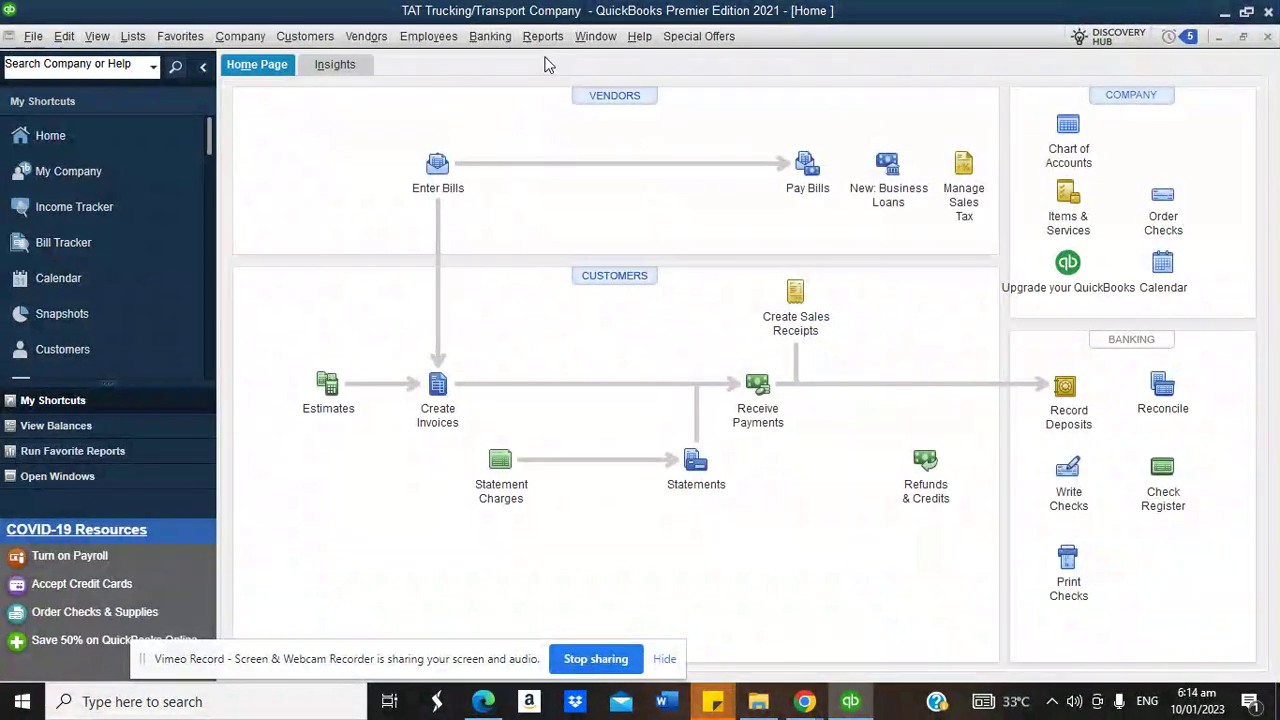
Open a bank account's register to review its transactions and return to the home page
{"action": "left_click", "coordinate": [542, 36]}
{"action": "mouse_move", "coordinate": [490, 38]}
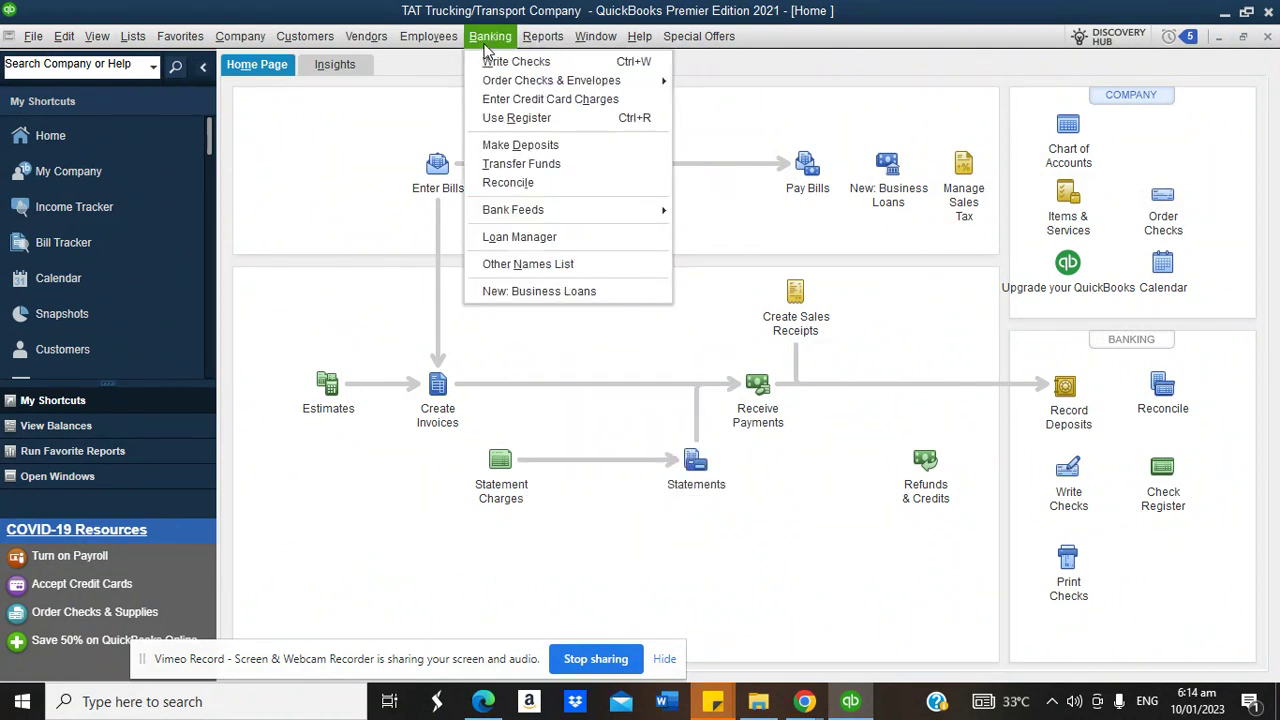
{"action": "left_click", "coordinate": [517, 122]}
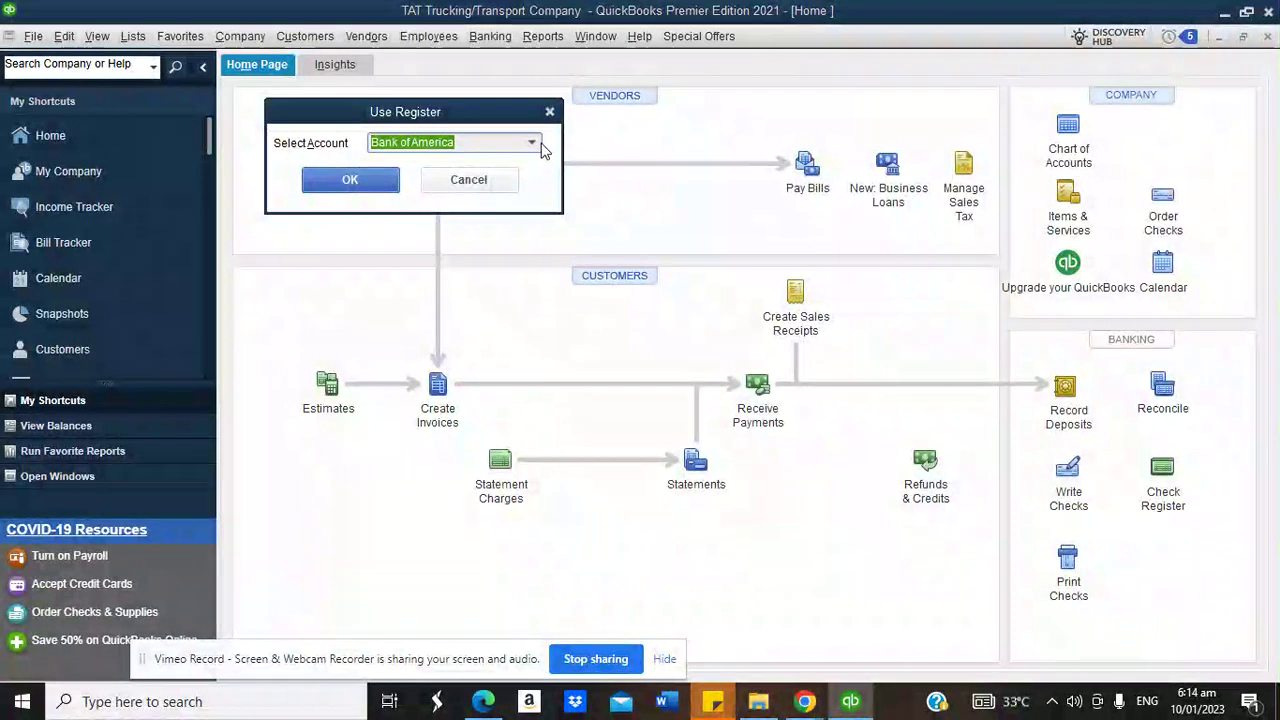
{"action": "left_click", "coordinate": [530, 142]}
{"action": "left_click", "coordinate": [466, 190]}
{"action": "left_click", "coordinate": [349, 179]}
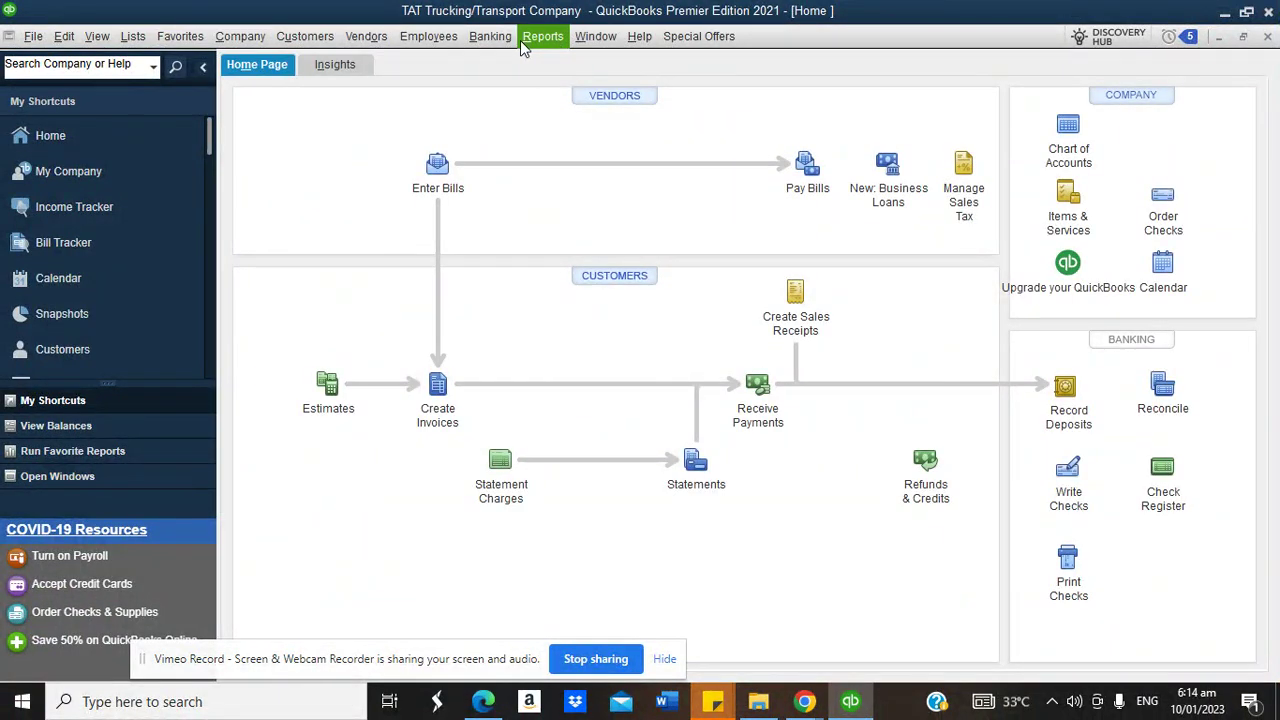
Open the register of Morgan Stanley Wallet Account 1 to review its entries, and close it
{"action": "left_click", "coordinate": [490, 36]}
{"action": "left_click", "coordinate": [518, 120]}
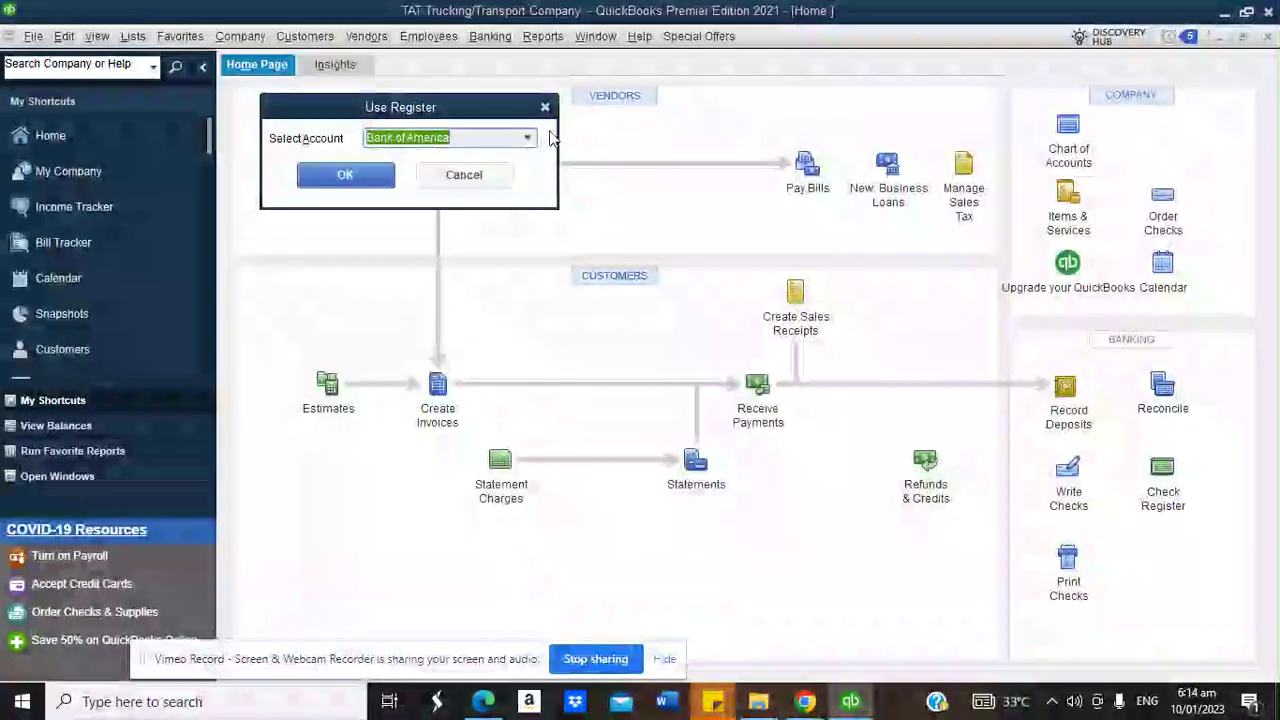
{"action": "left_click", "coordinate": [527, 137]}
{"action": "left_click", "coordinate": [443, 228]}
{"action": "left_click", "coordinate": [388, 180]}
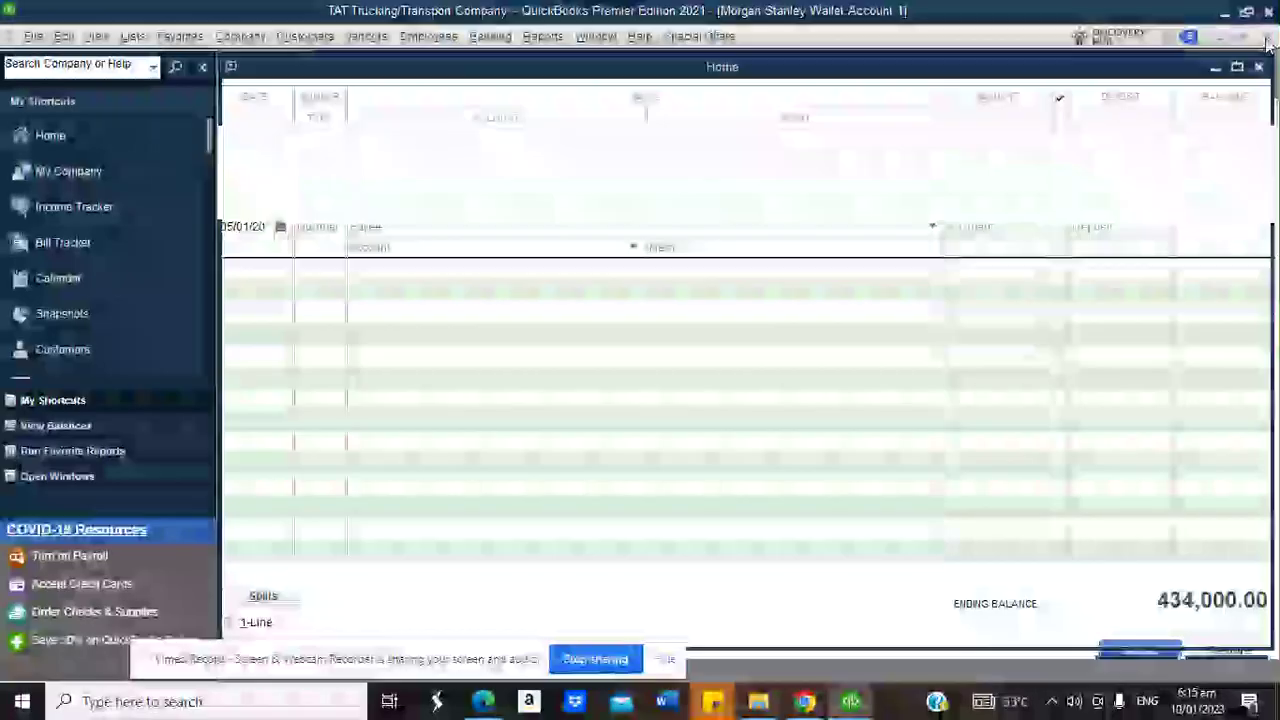
{"action": "left_click", "coordinate": [1267, 37]}
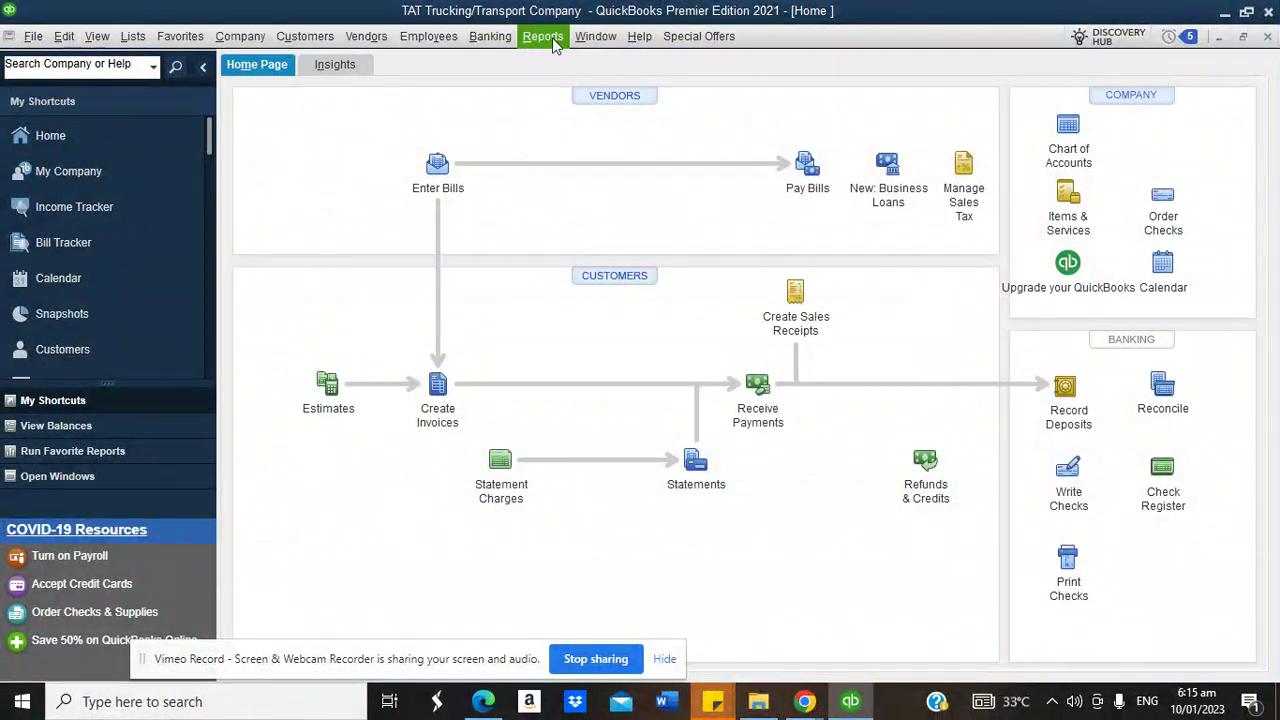
Switch to the notepad page in Chrome to check the list of trucking company topics, and return to QuickBooks
{"action": "left_click", "coordinate": [490, 36]}
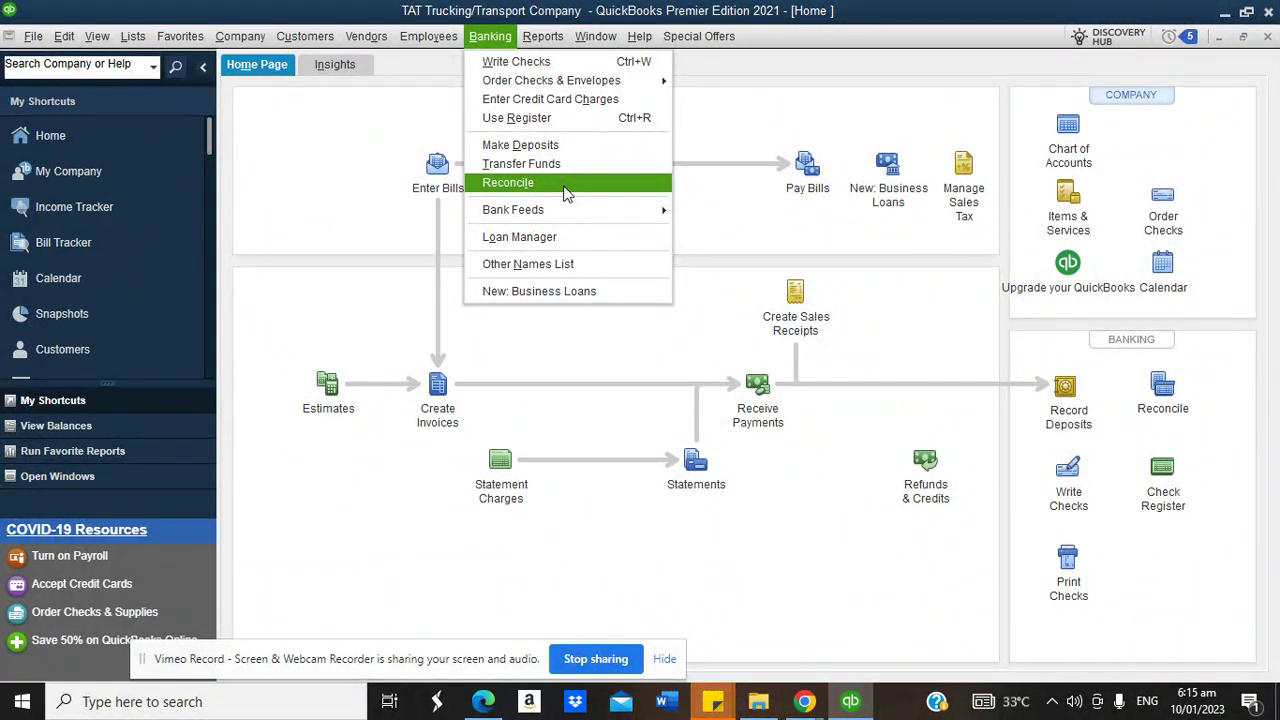
{"action": "left_click", "coordinate": [745, 277]}
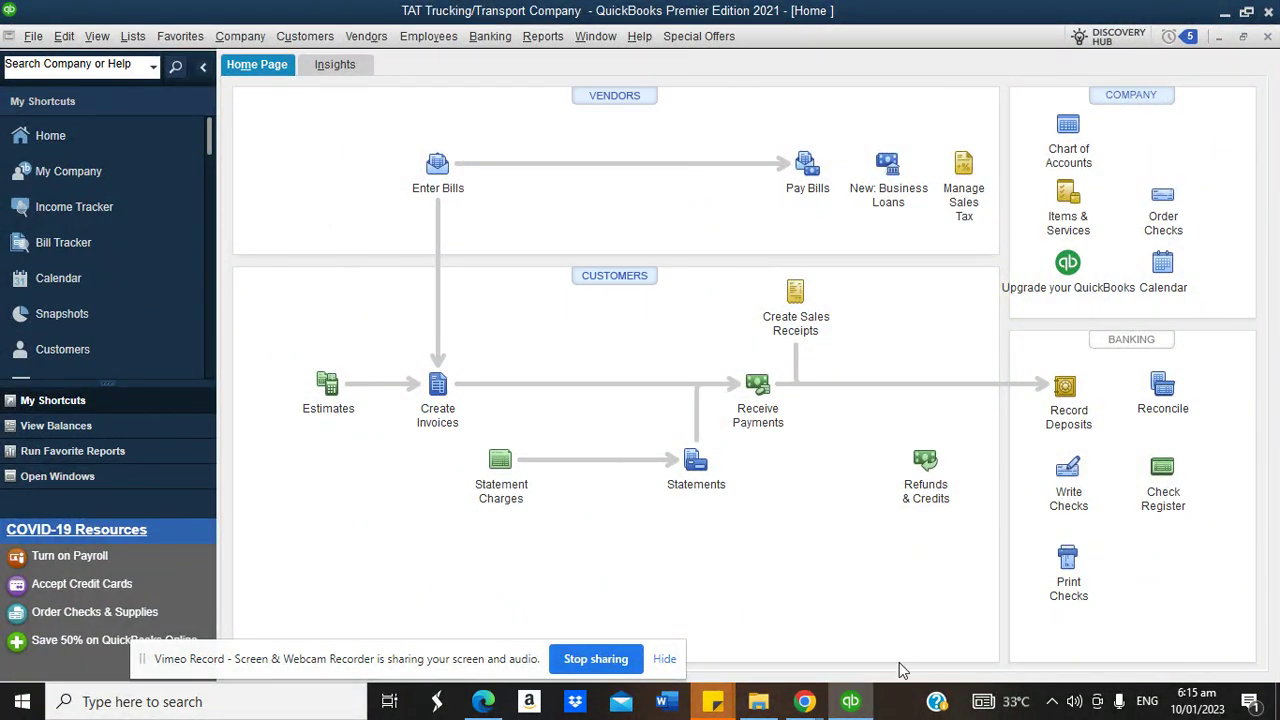
{"action": "mouse_move", "coordinate": [804, 701]}
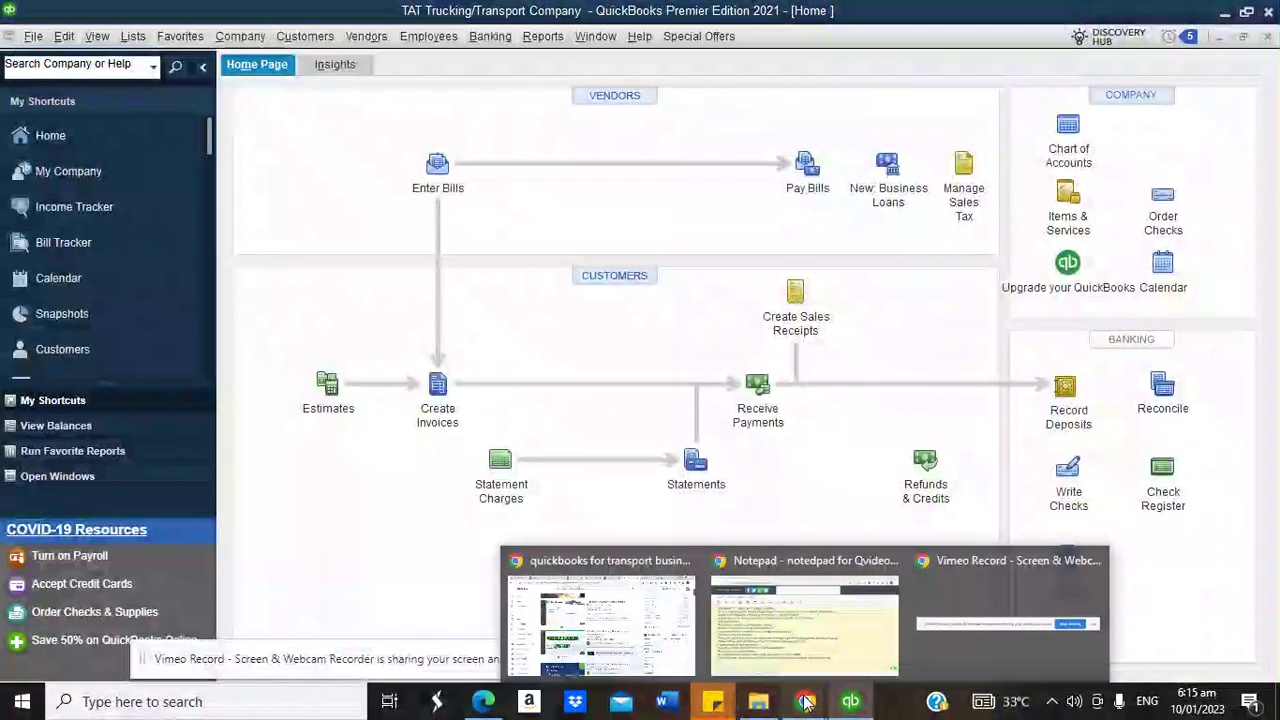
{"action": "left_click", "coordinate": [791, 626]}
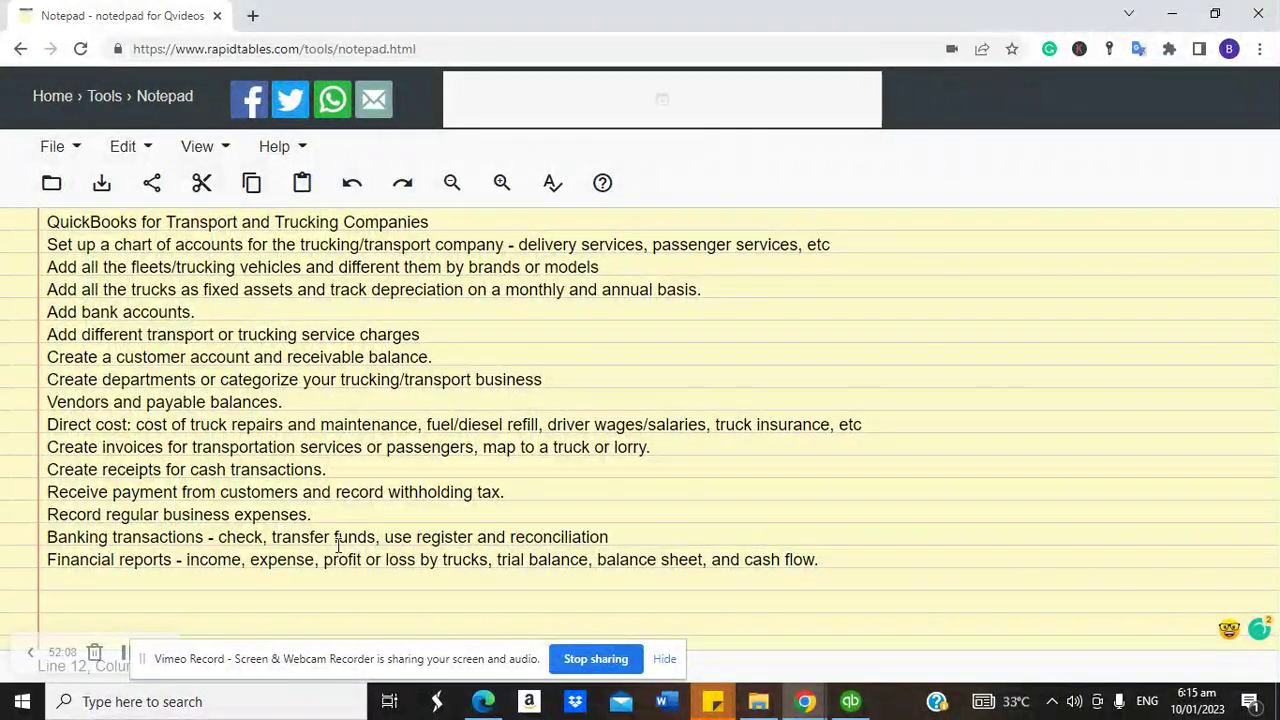
{"action": "left_click", "coordinate": [850, 701]}
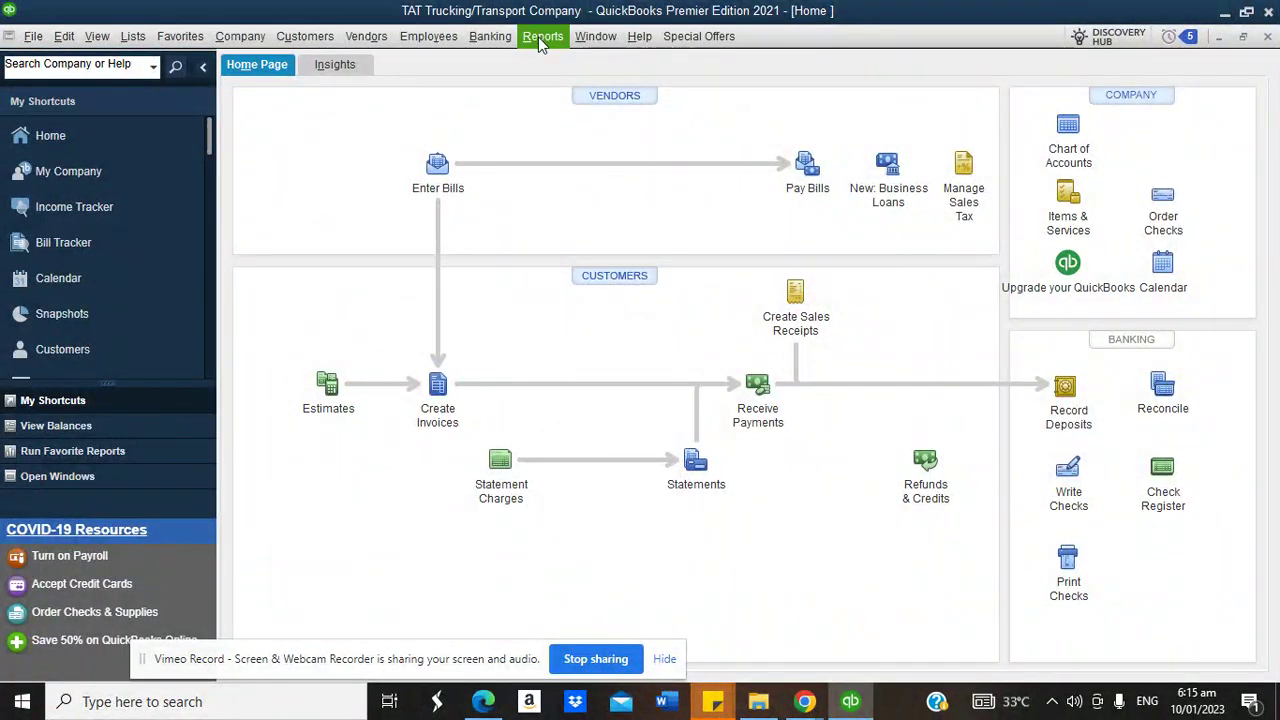
Run the Profit & Loss by Class report and set its date range to All
{"action": "left_click", "coordinate": [545, 36]}
{"action": "mouse_move", "coordinate": [607, 192]}
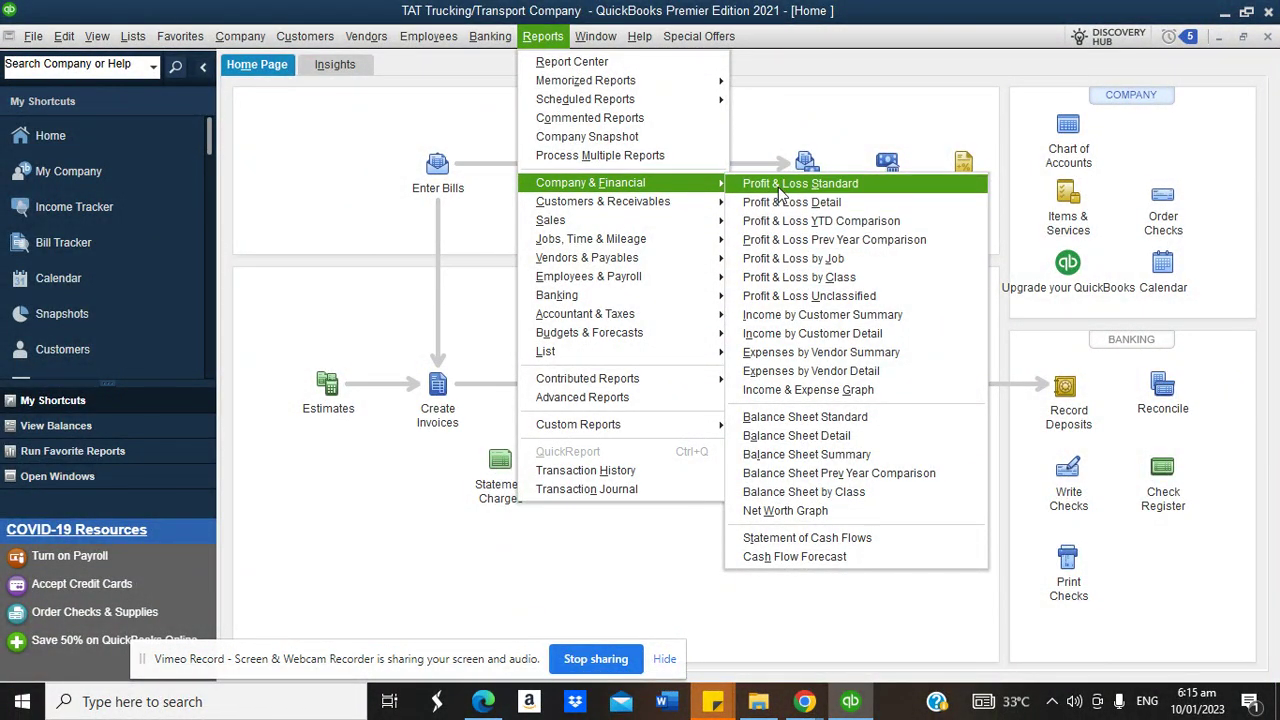
{"action": "left_click", "coordinate": [797, 283]}
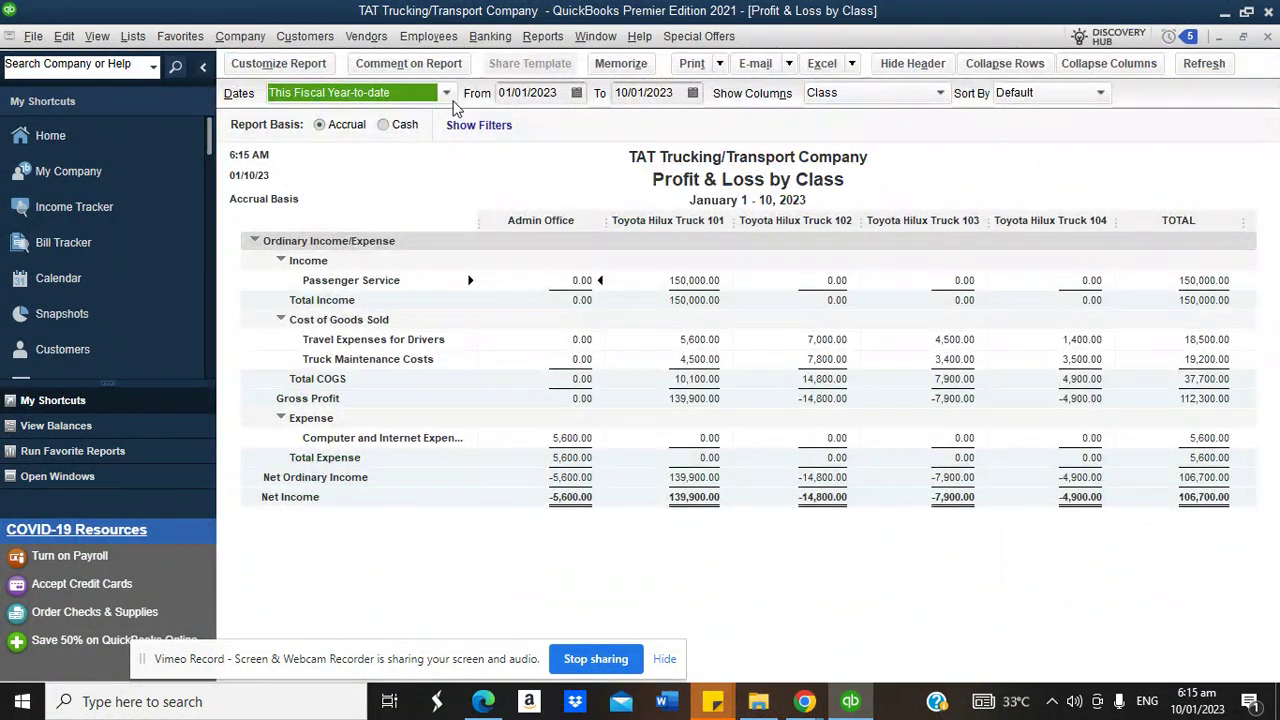
{"action": "left_click", "coordinate": [447, 97]}
{"action": "left_click", "coordinate": [475, 129]}
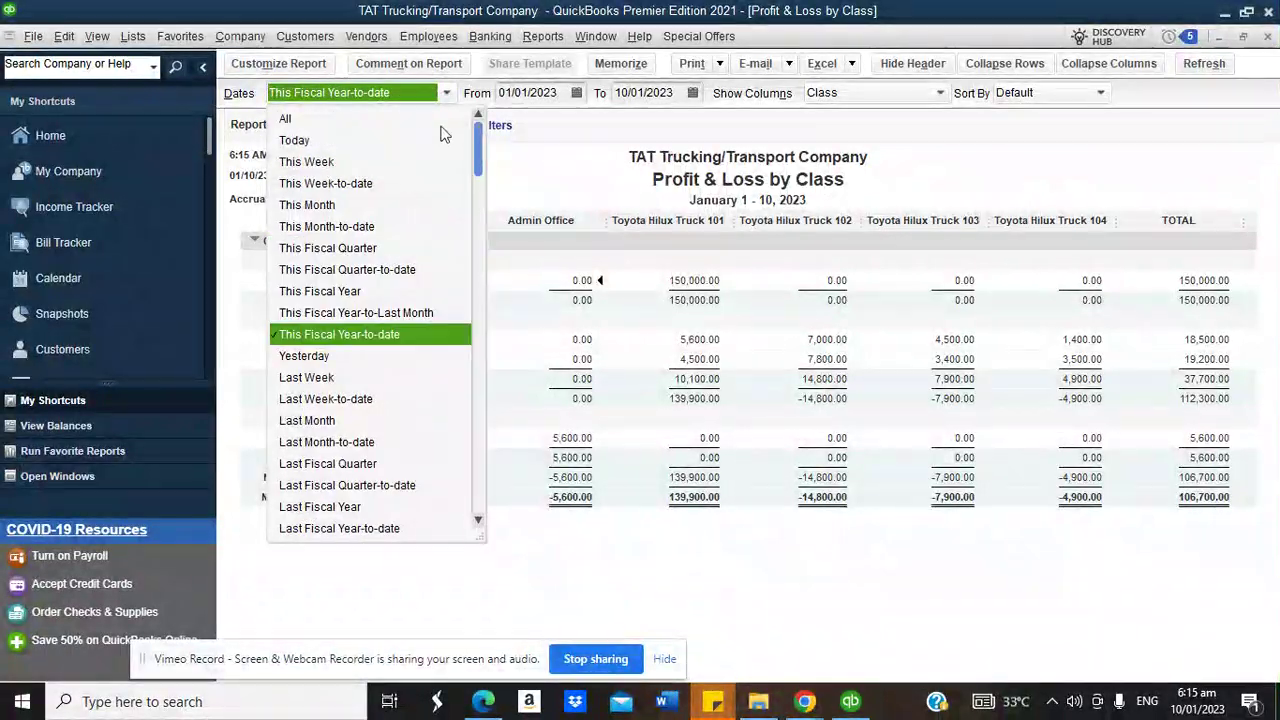
{"action": "left_click", "coordinate": [403, 119]}
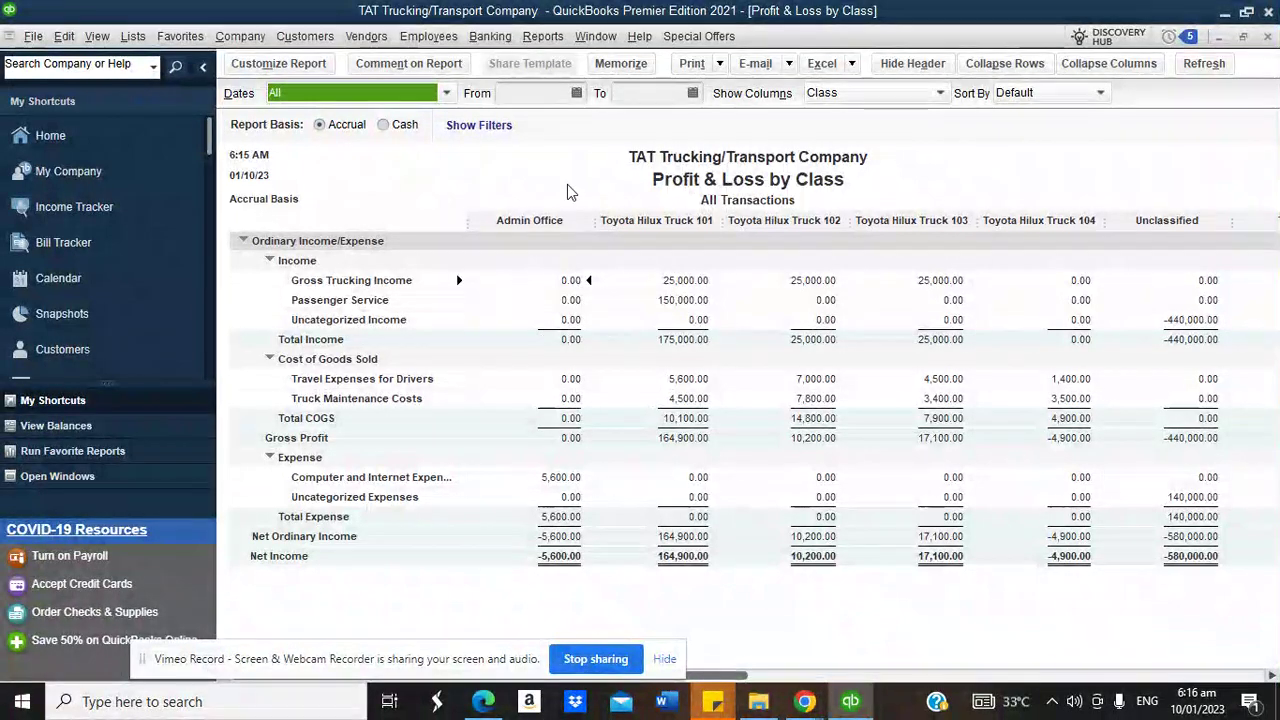
Run the A/R Aging Summary report and set its aging interval to 25 days
{"action": "left_click", "coordinate": [543, 36]}
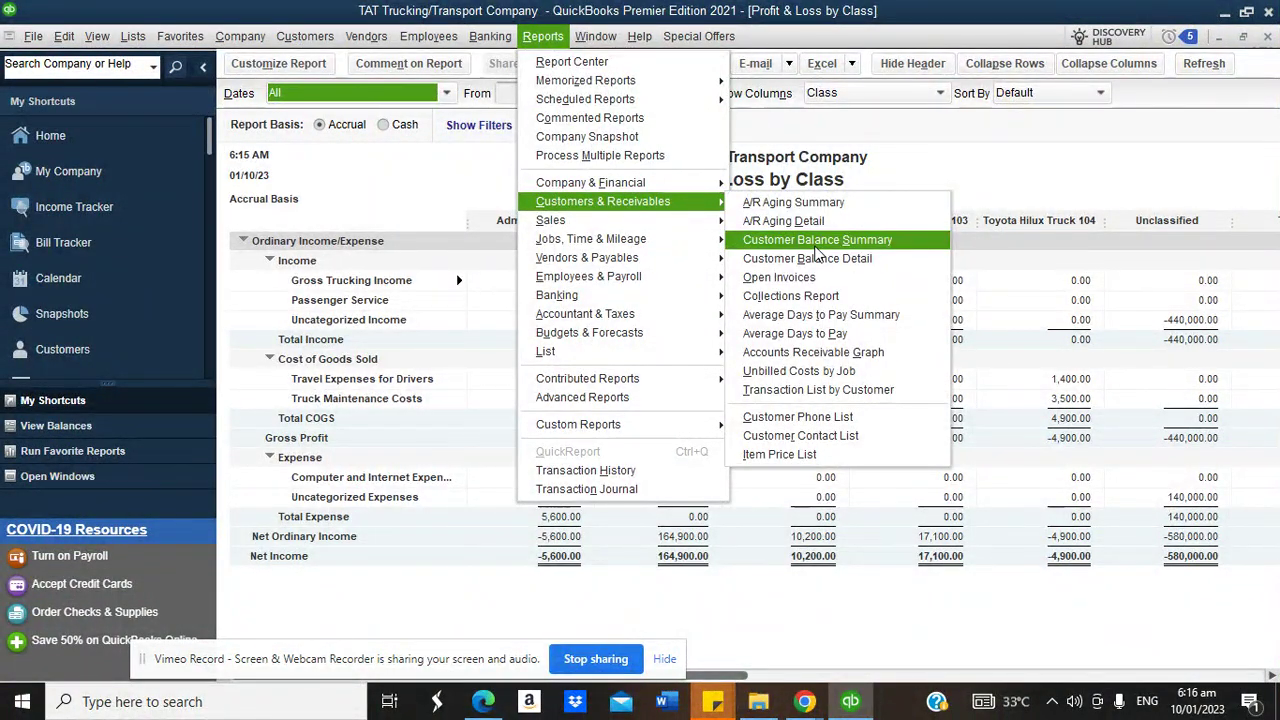
{"action": "left_click", "coordinate": [776, 203]}
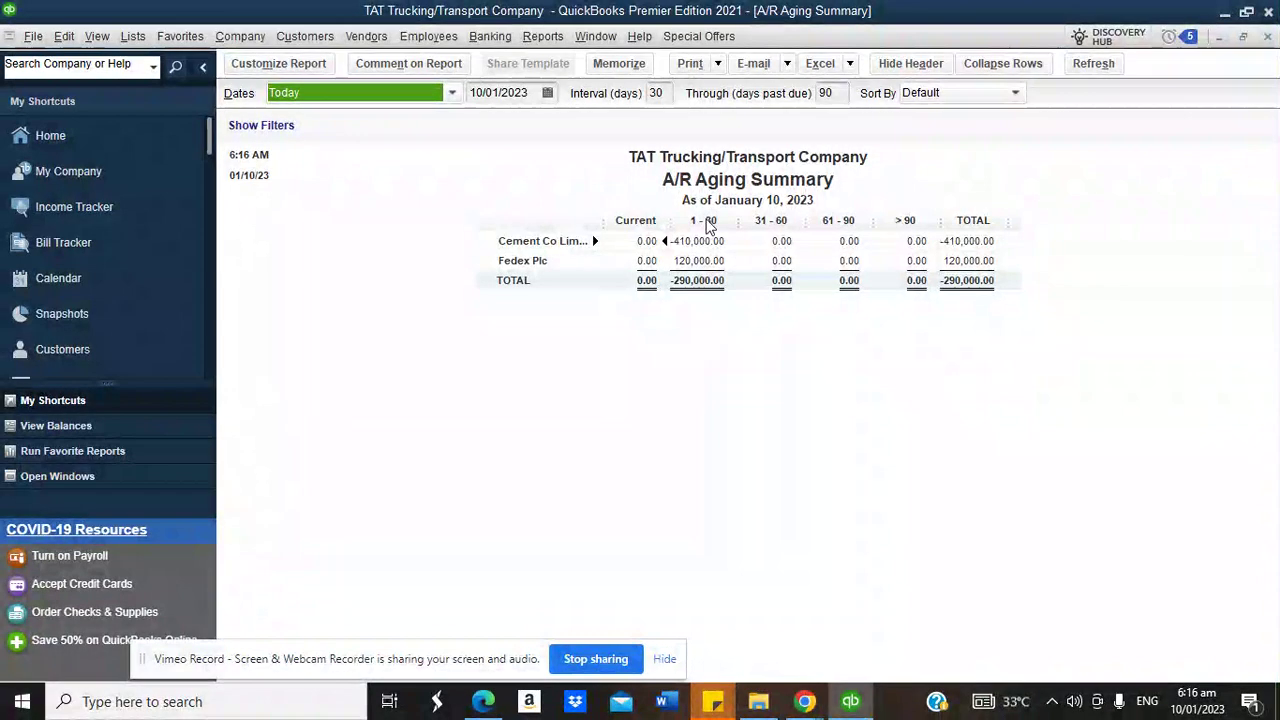
{"action": "left_click", "coordinate": [670, 92]}
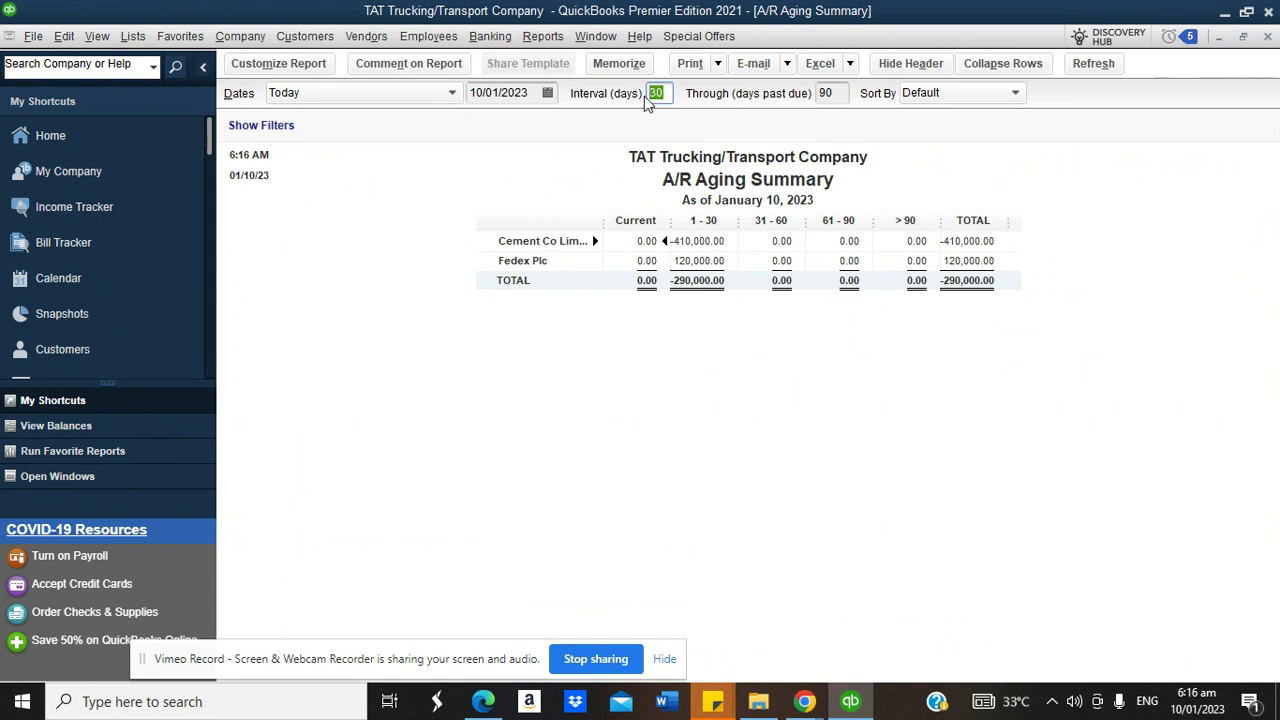
{"action": "type", "text": "25"}
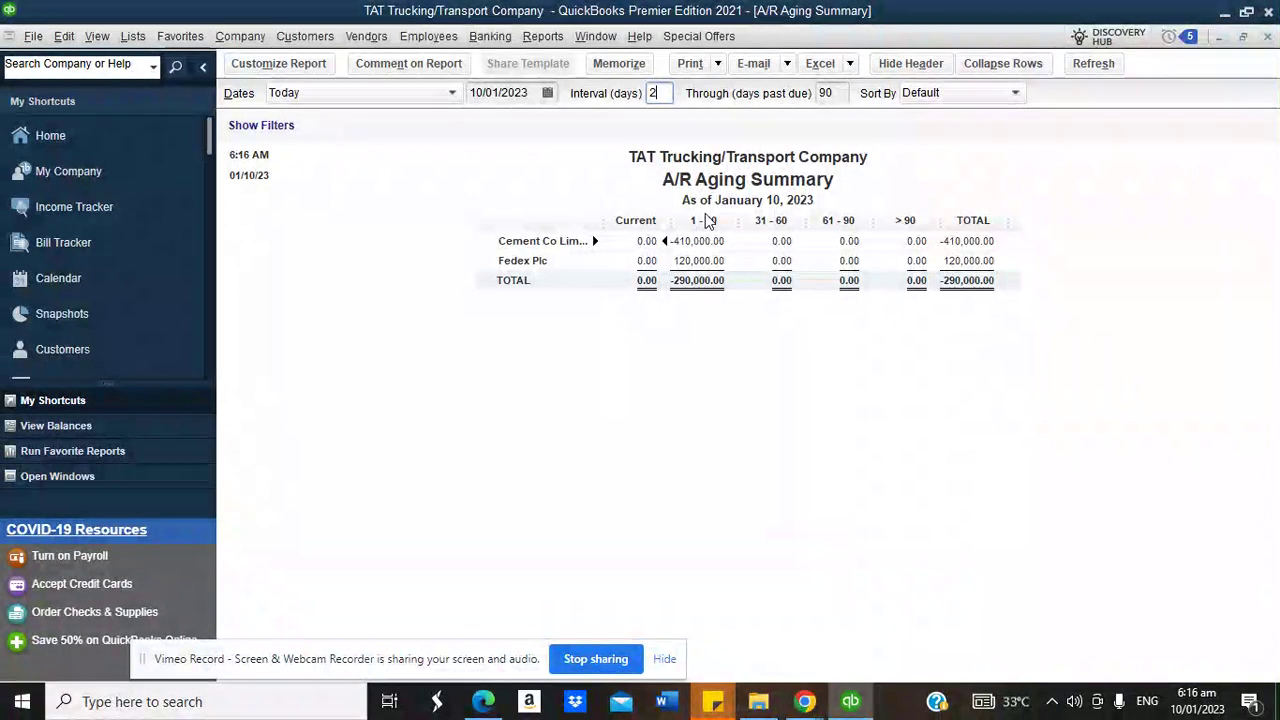
{"action": "left_click", "coordinate": [1016, 198]}
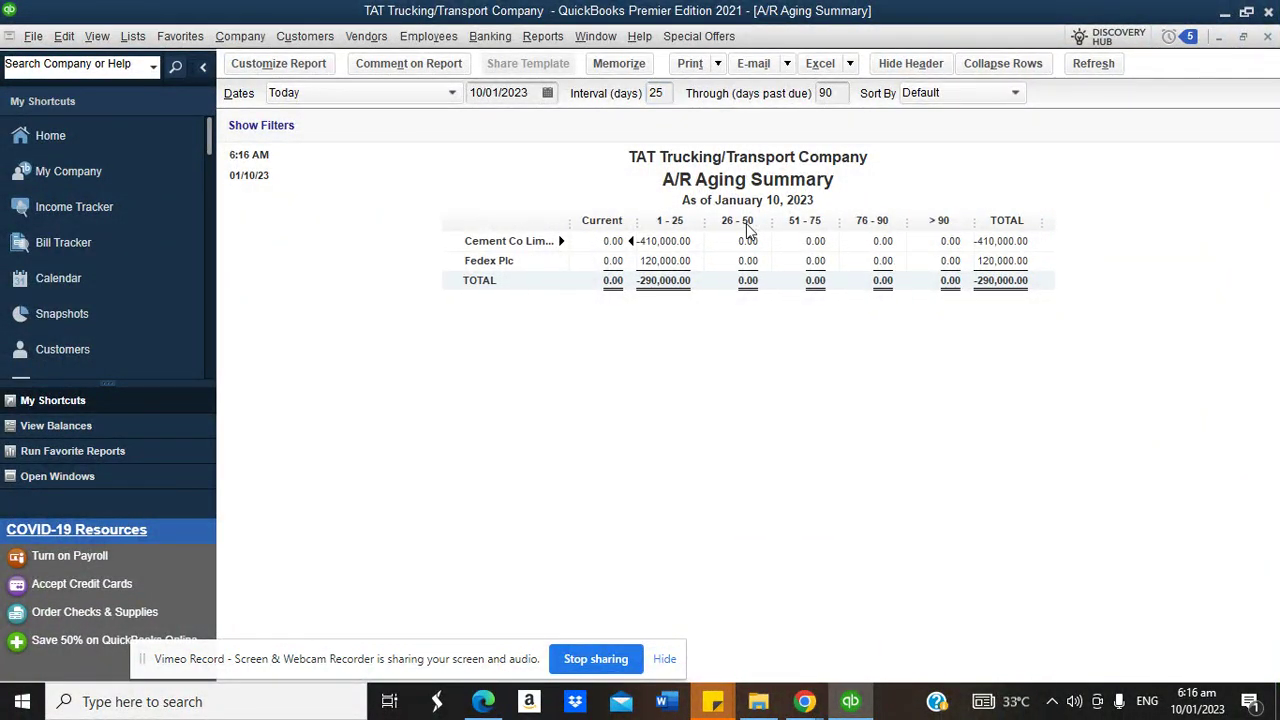
Run the Sales by Customer Summary report and set its date range to All
{"action": "left_click", "coordinate": [543, 36]}
{"action": "mouse_move", "coordinate": [590, 222]}
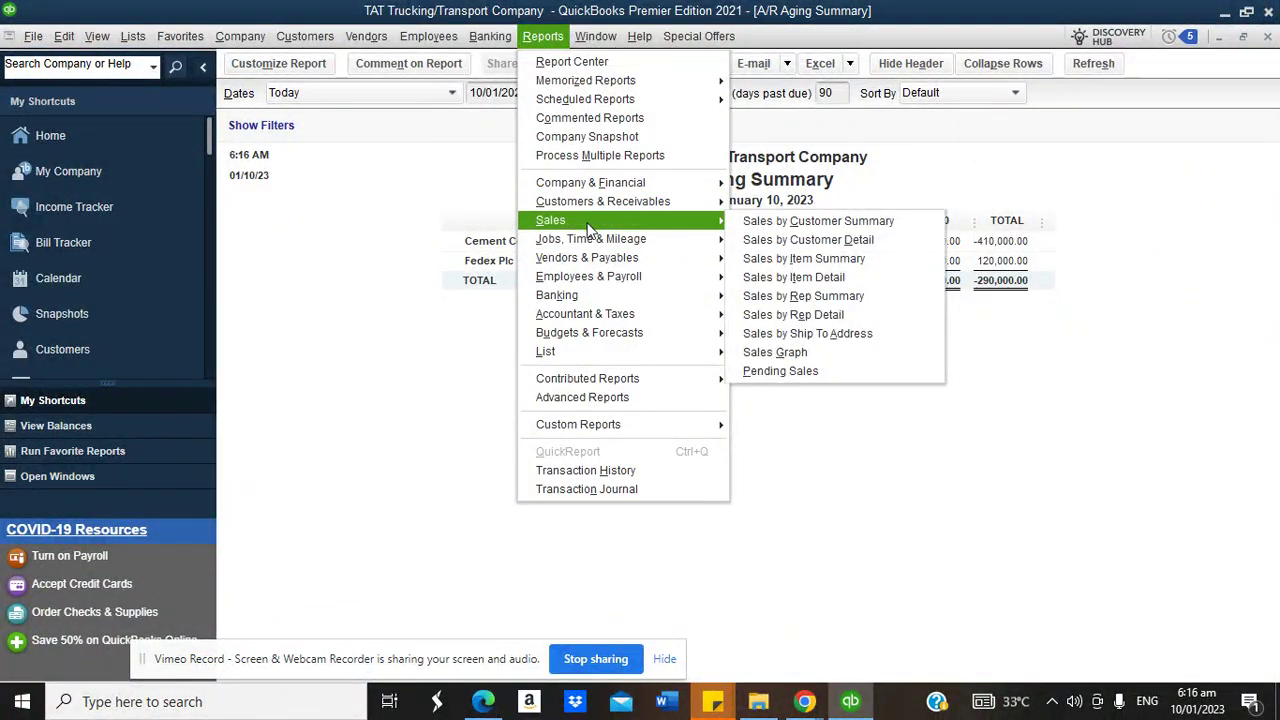
{"action": "left_click", "coordinate": [774, 222]}
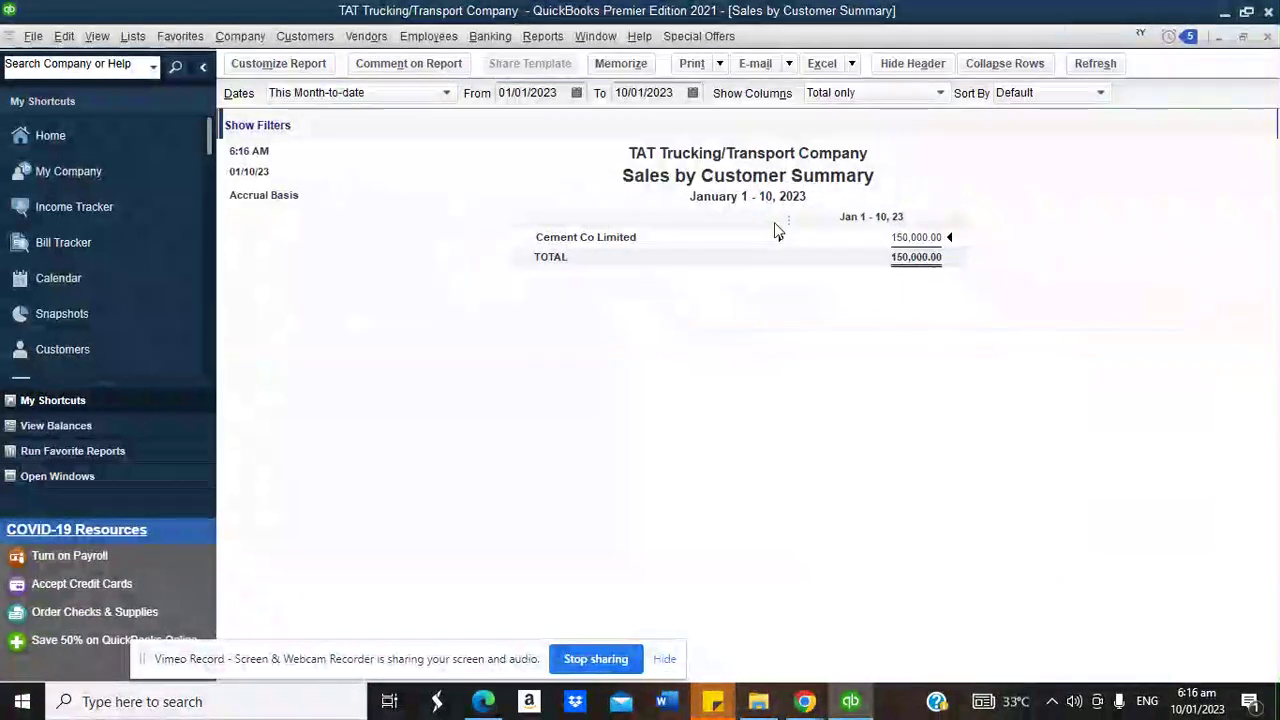
{"action": "left_click", "coordinate": [447, 93]}
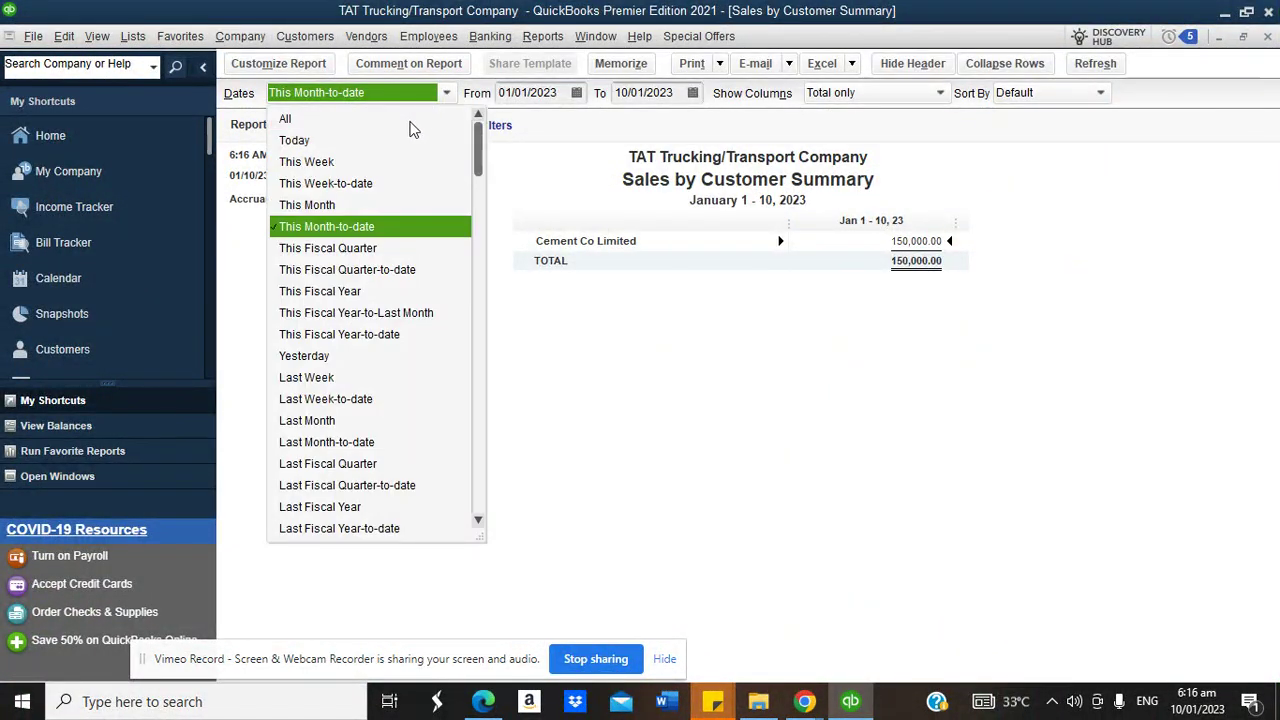
{"action": "left_click", "coordinate": [410, 120]}
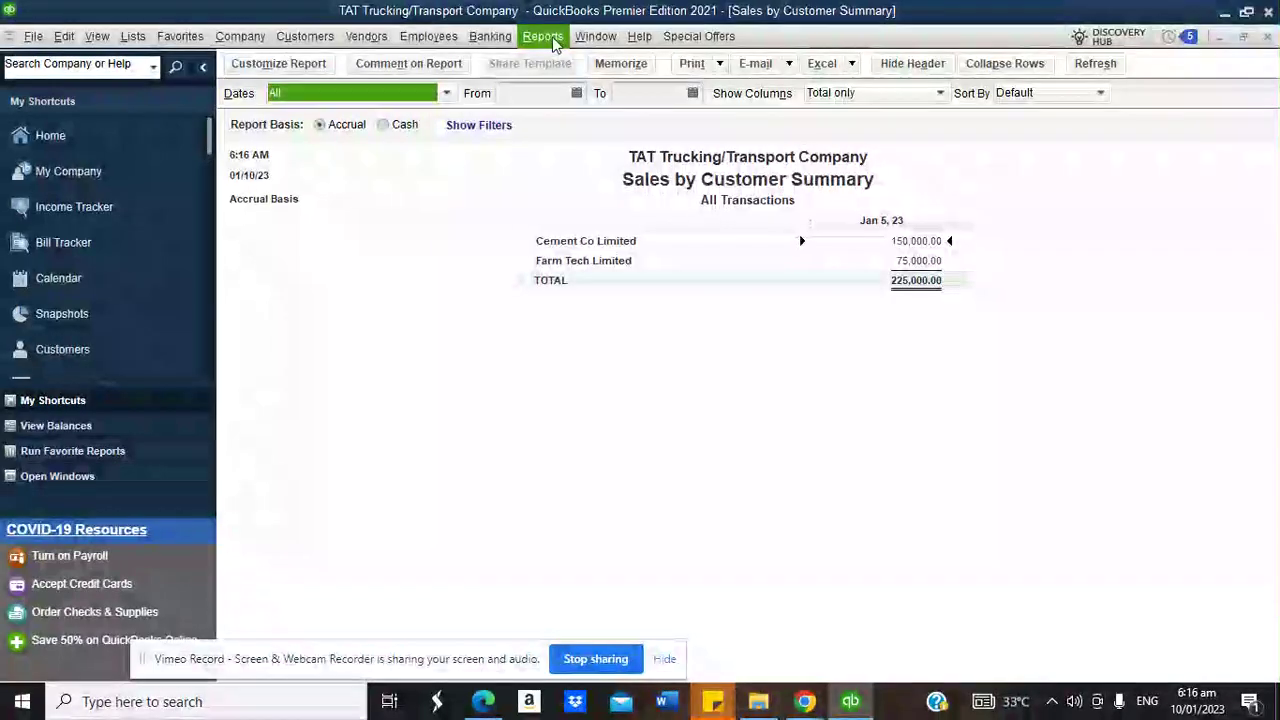
Run the Trial Balance report and set its date range to All
{"action": "left_click", "coordinate": [543, 36]}
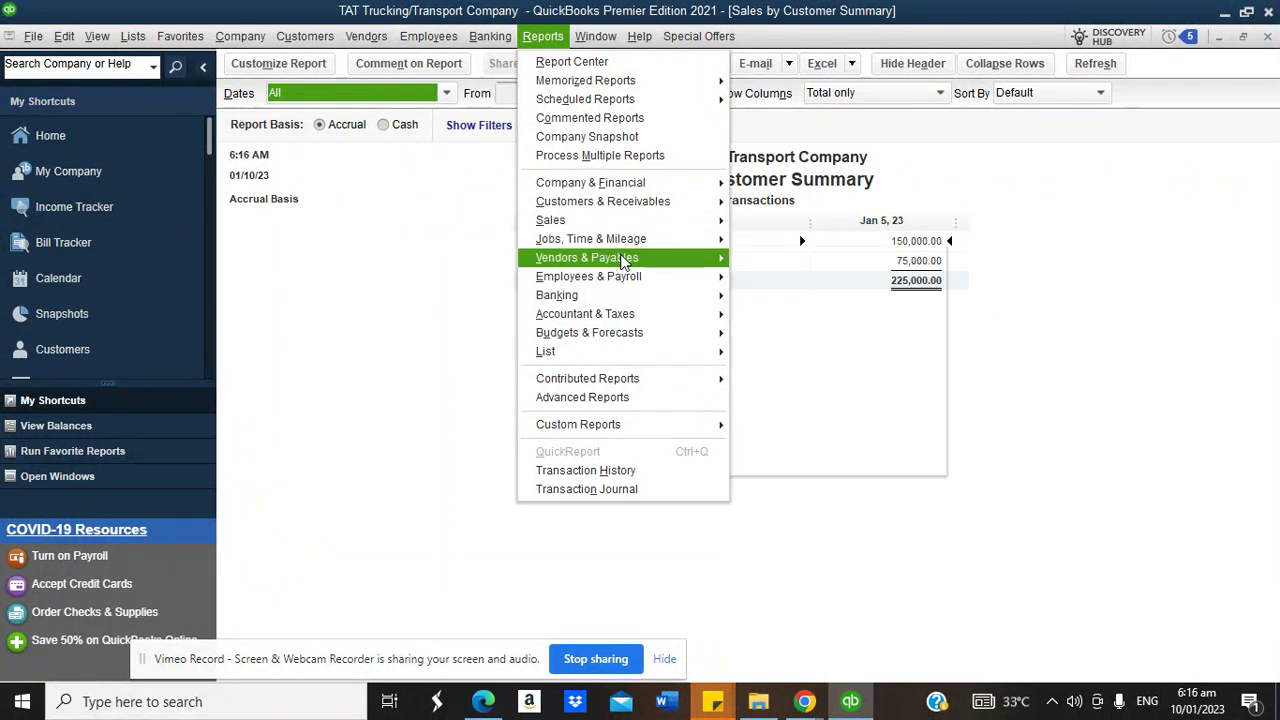
{"action": "mouse_move", "coordinate": [622, 258]}
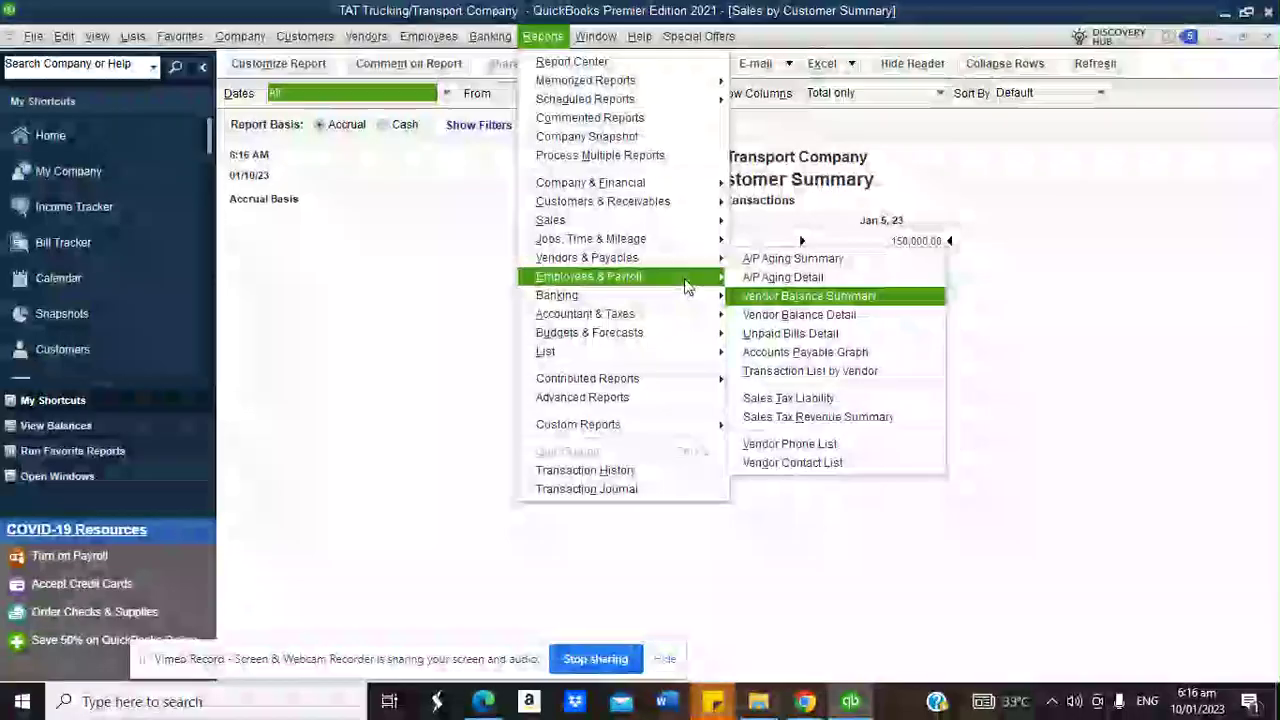
{"action": "mouse_move", "coordinate": [713, 300]}
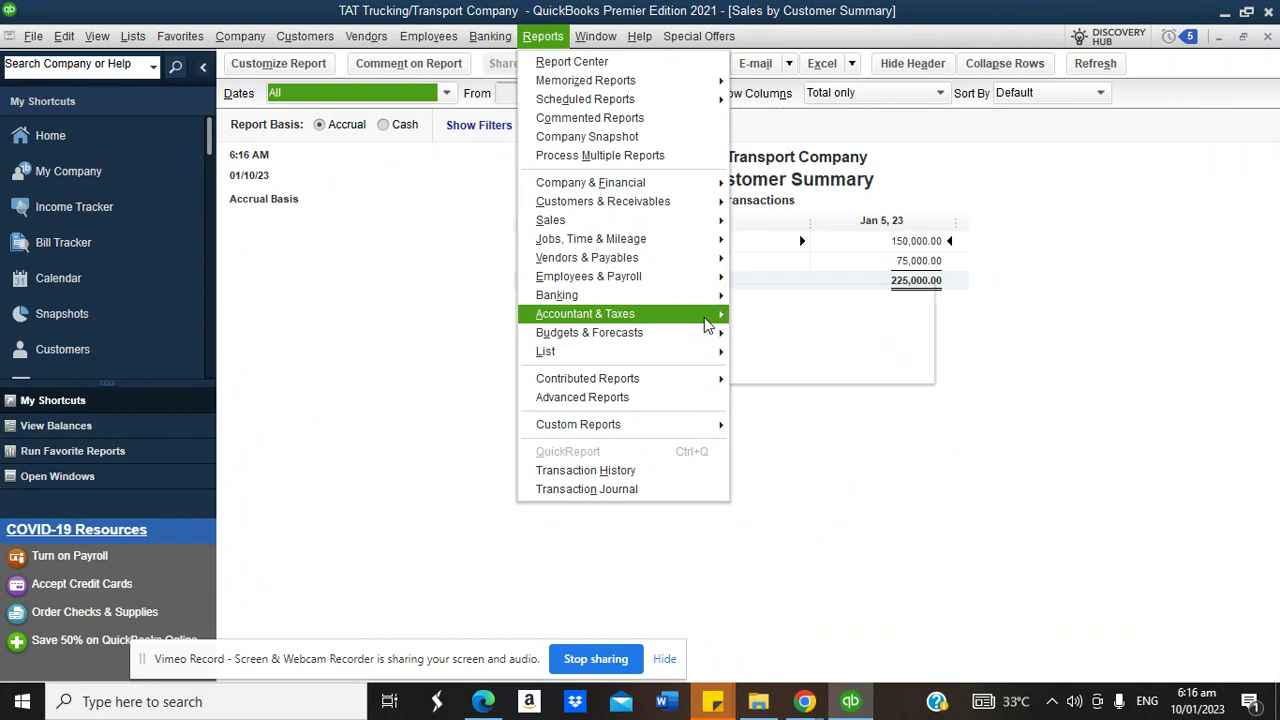
{"action": "left_click", "coordinate": [783, 318]}
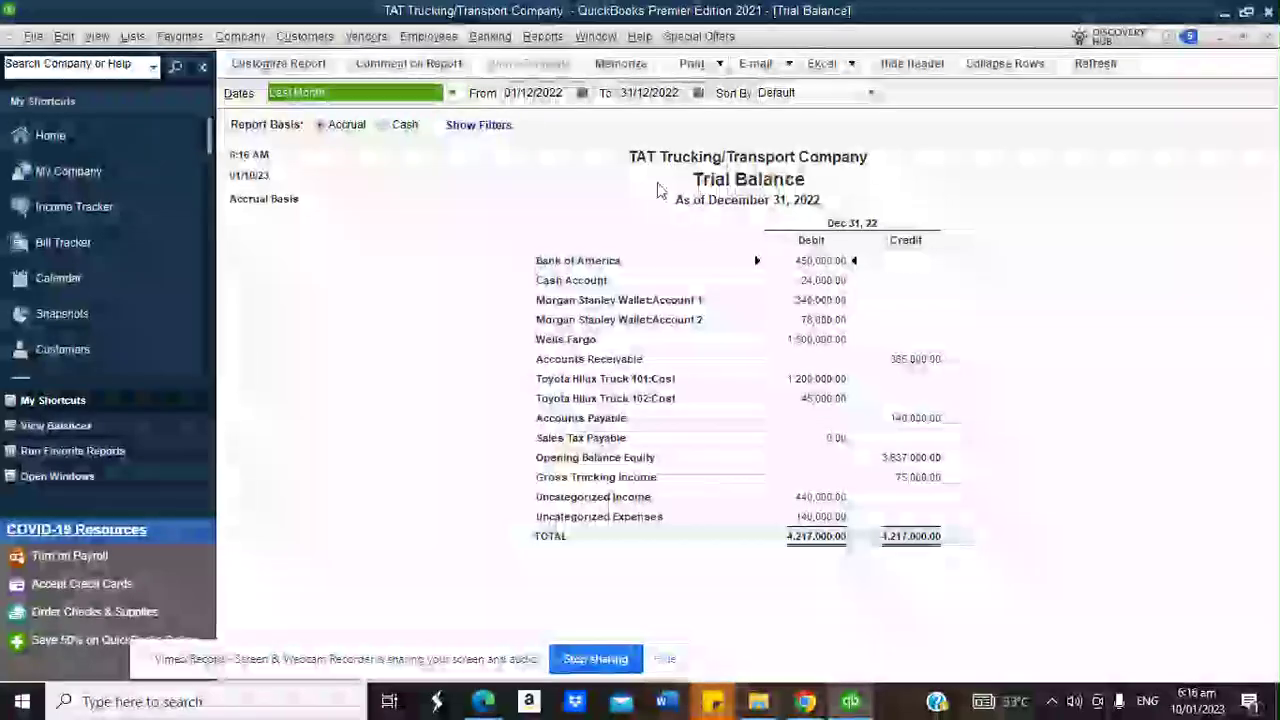
{"action": "left_click", "coordinate": [412, 92]}
{"action": "scroll", "coordinate": [440, 125], "scroll_direction": "up", "scroll_amount": 2}
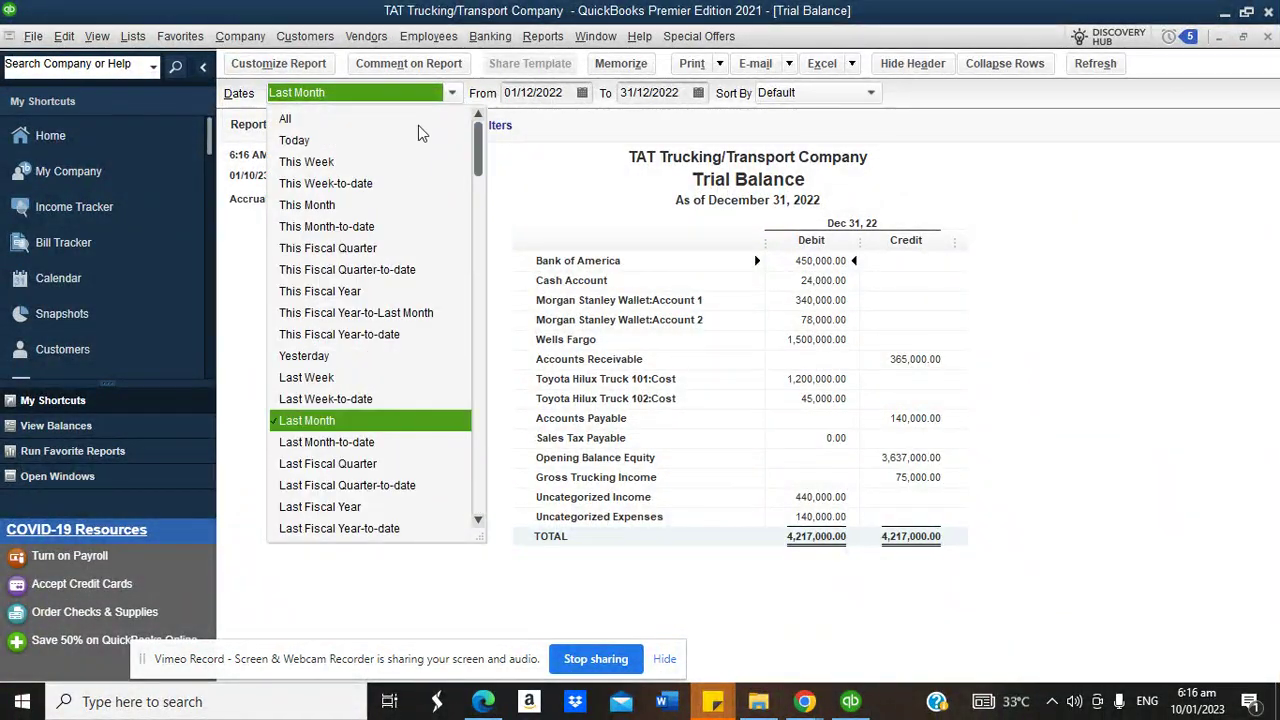
{"action": "left_click", "coordinate": [403, 120]}
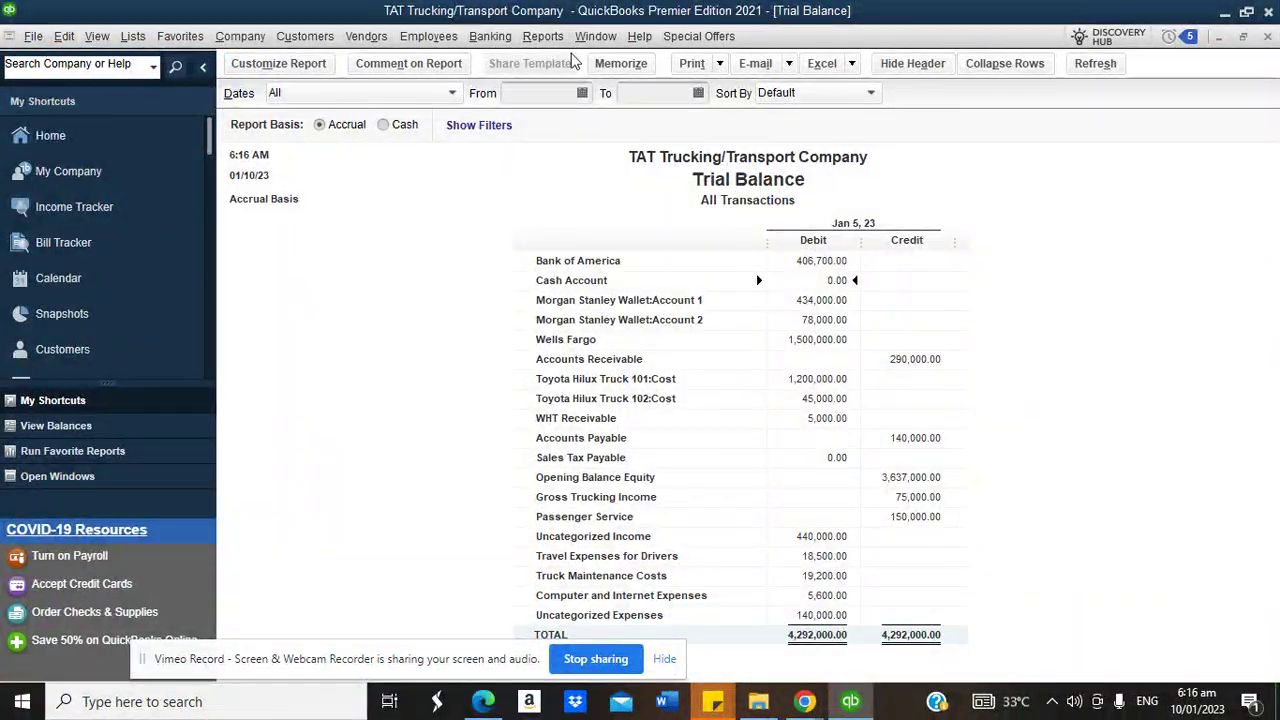
Open the Company Snapshot to review its income, expense and account balance charts, and return to the home page
{"action": "left_click", "coordinate": [545, 37]}
{"action": "left_click", "coordinate": [585, 137]}
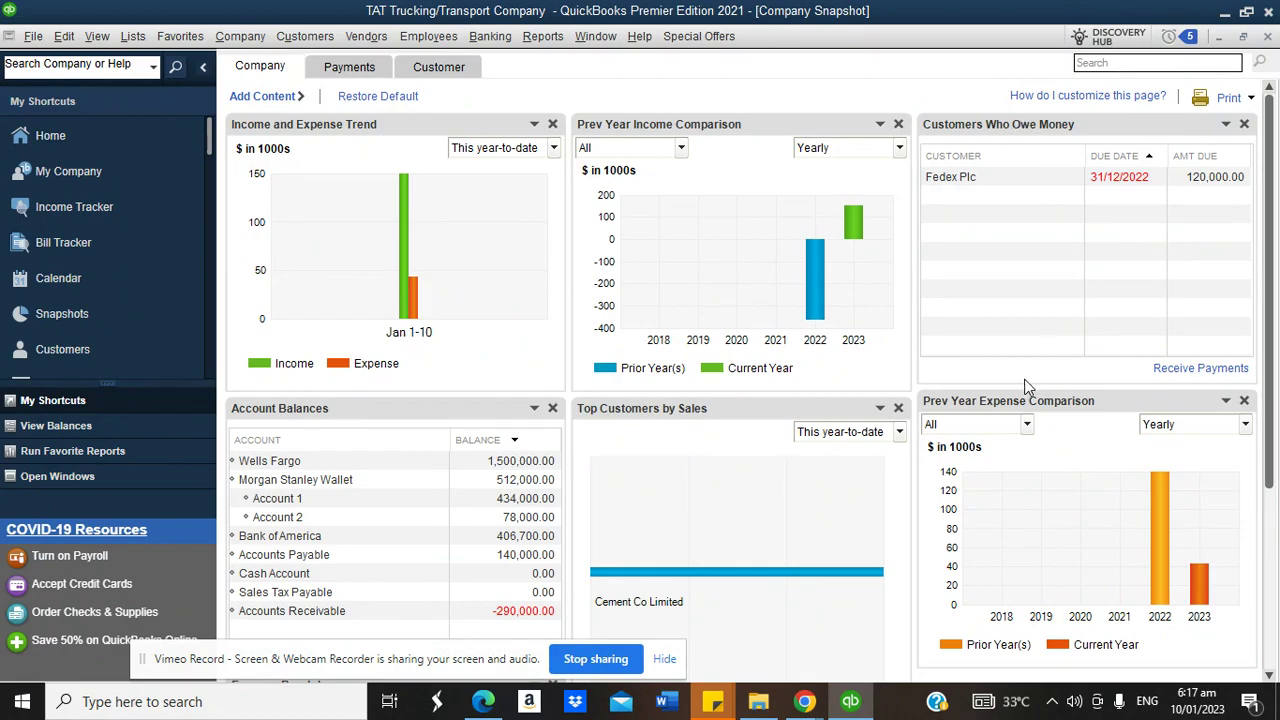
{"action": "left_click_drag", "start_coordinate": [1273, 290], "coordinate": [1273, 395]}
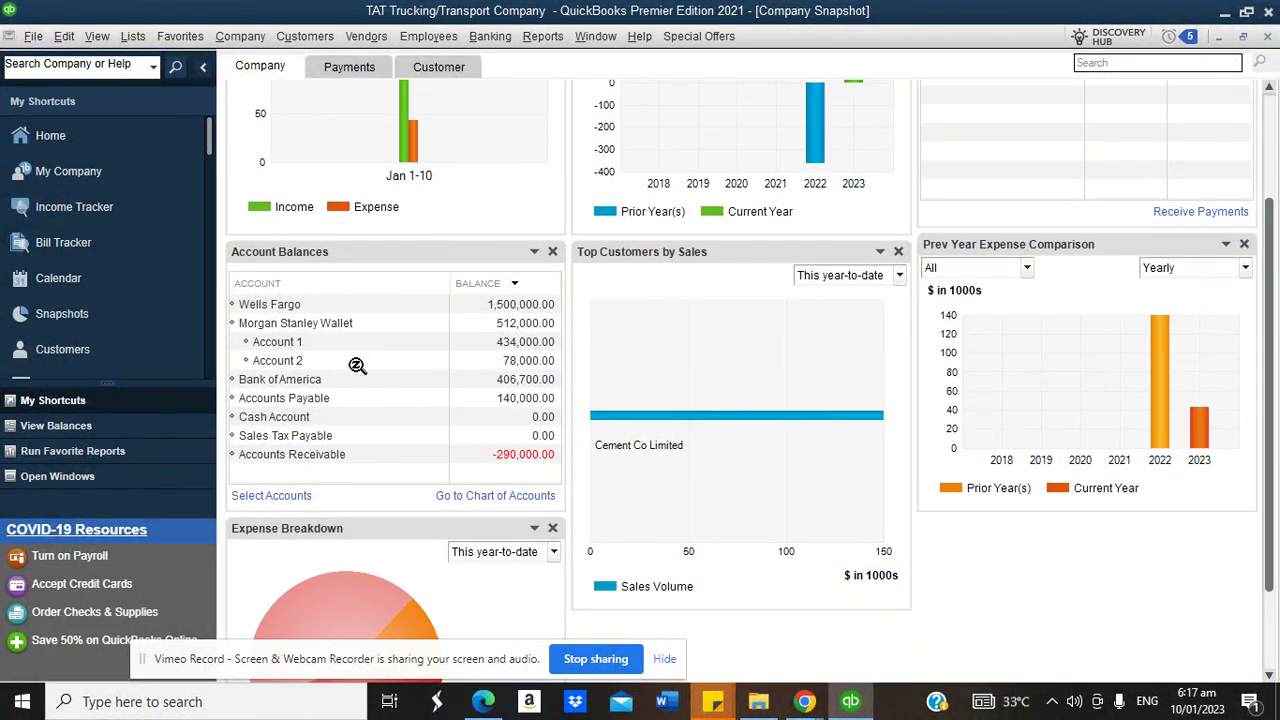
{"action": "left_click_drag", "start_coordinate": [1274, 335], "coordinate": [1275, 410]}
{"action": "scroll", "coordinate": [675, 183], "scroll_direction": "up", "scroll_amount": 5}
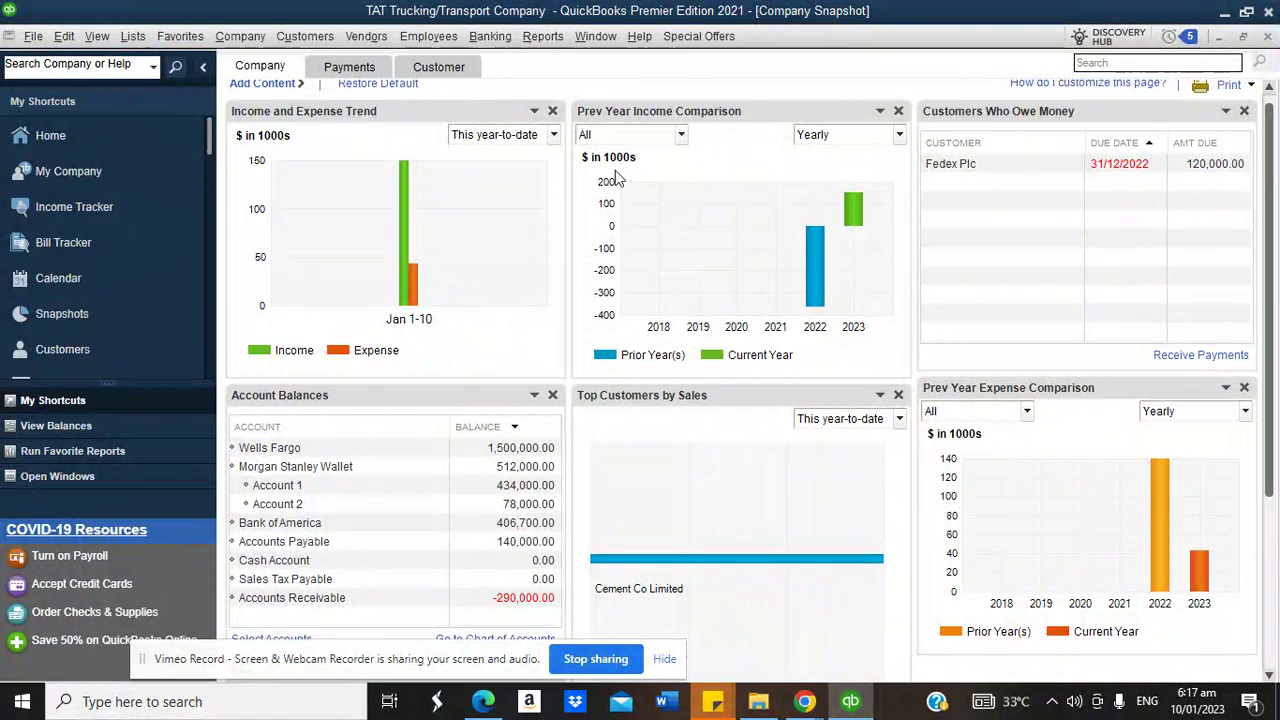
{"action": "left_click", "coordinate": [130, 138]}
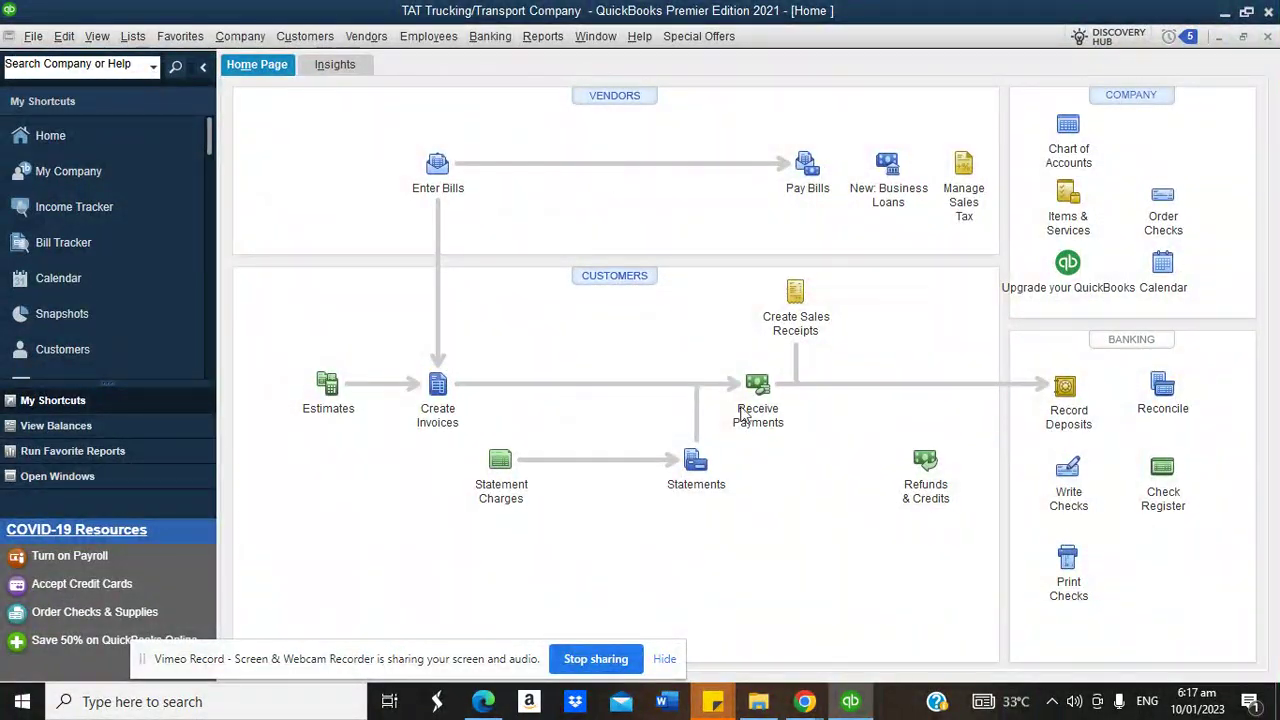
Check the financial reports entry in the Chrome notepad outline and switch back to QuickBooks
{"action": "mouse_move", "coordinate": [805, 701]}
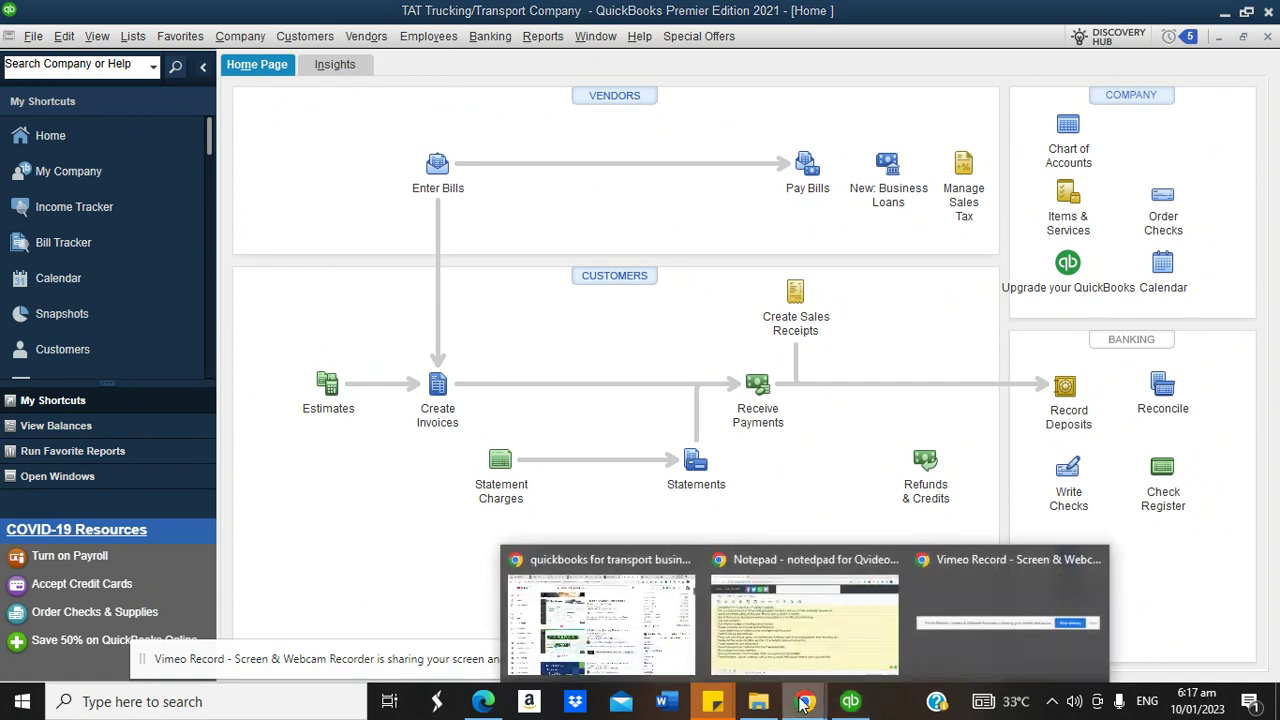
{"action": "left_click", "coordinate": [778, 638]}
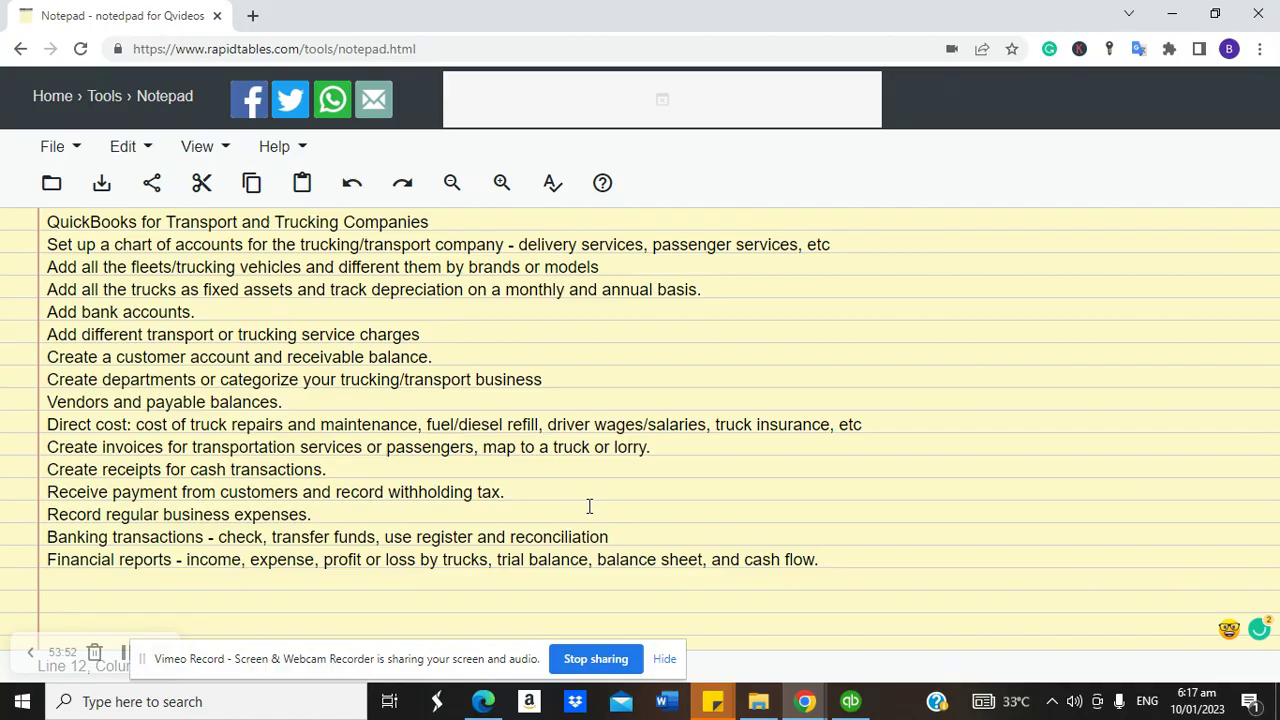
{"action": "left_click", "coordinate": [850, 701]}
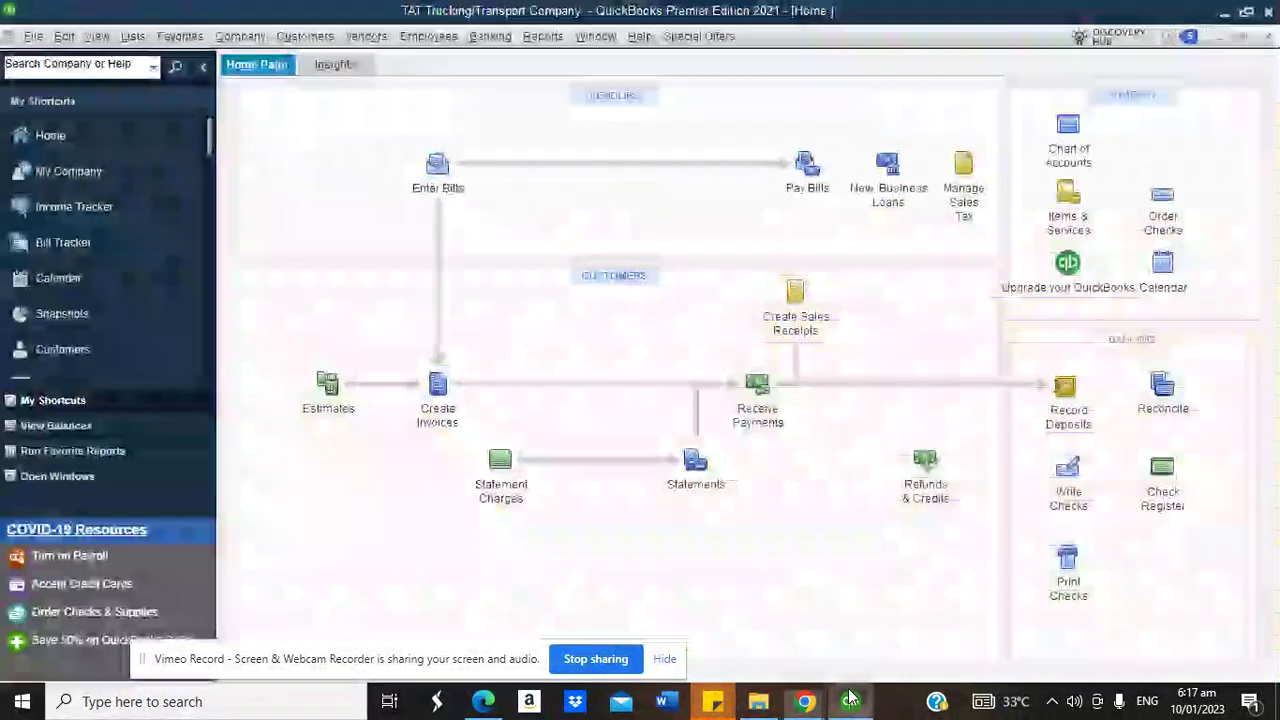
Reopen the Company Snapshot for another look at the company's figures, and go back to the home page
{"action": "left_click", "coordinate": [545, 38]}
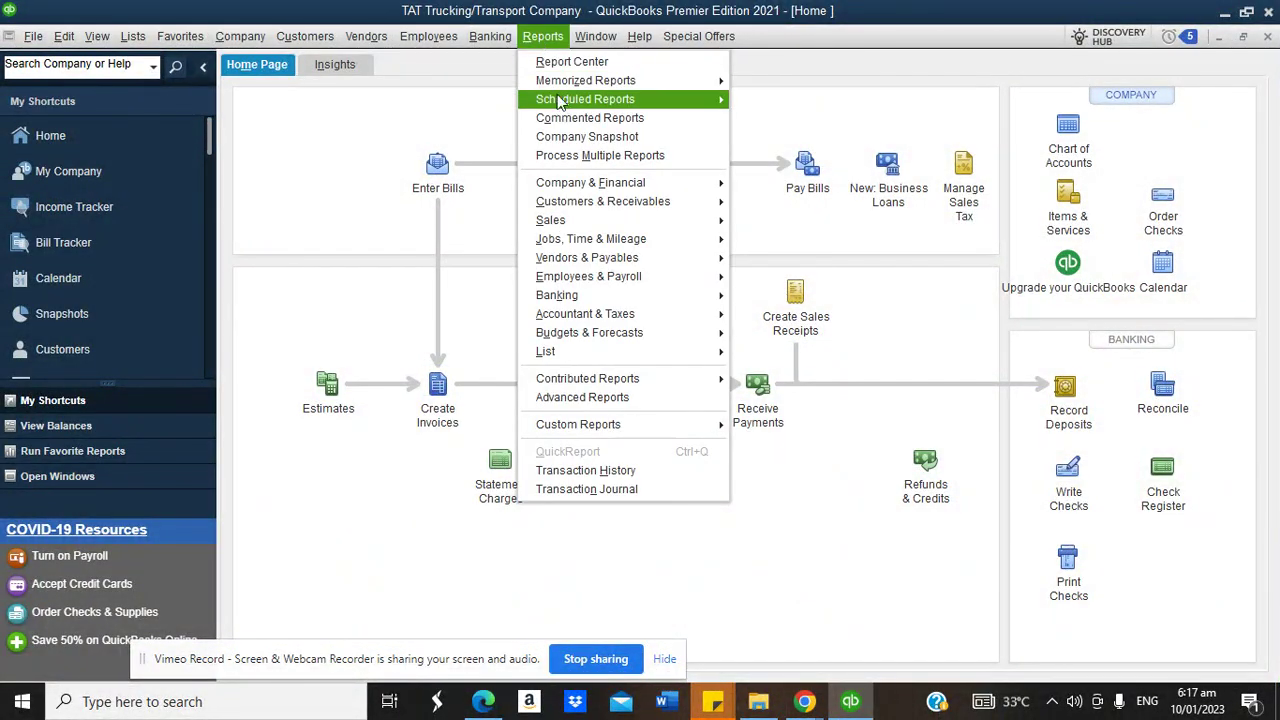
{"action": "left_click", "coordinate": [564, 135]}
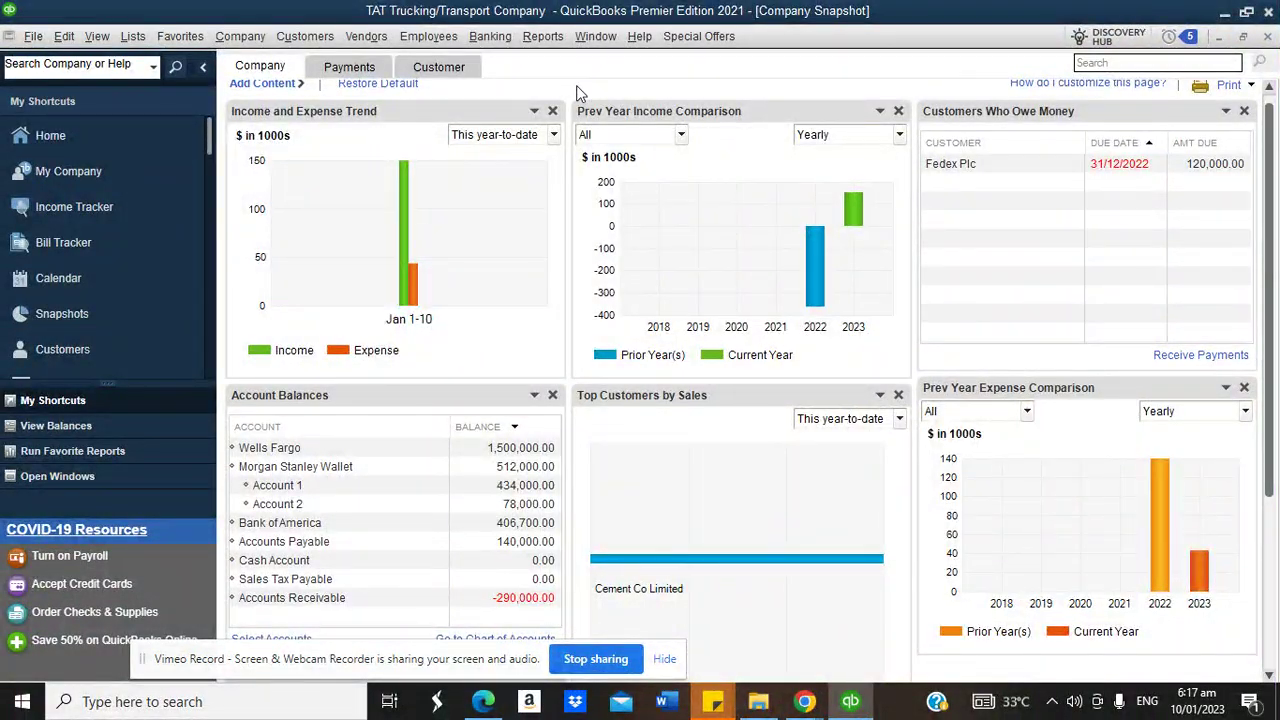
{"action": "left_click", "coordinate": [133, 137]}
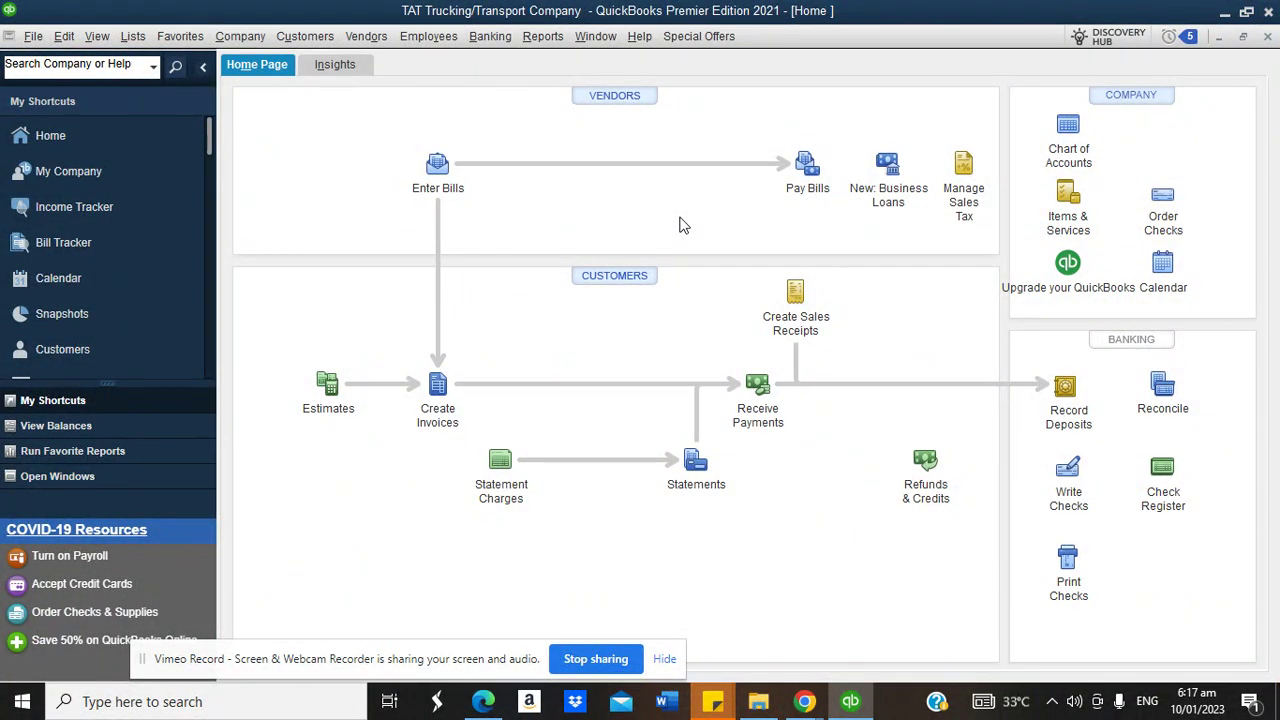
Start a new invoice for Fedex Plc with Passenger Service as the first line item
{"action": "left_click", "coordinate": [440, 387]}
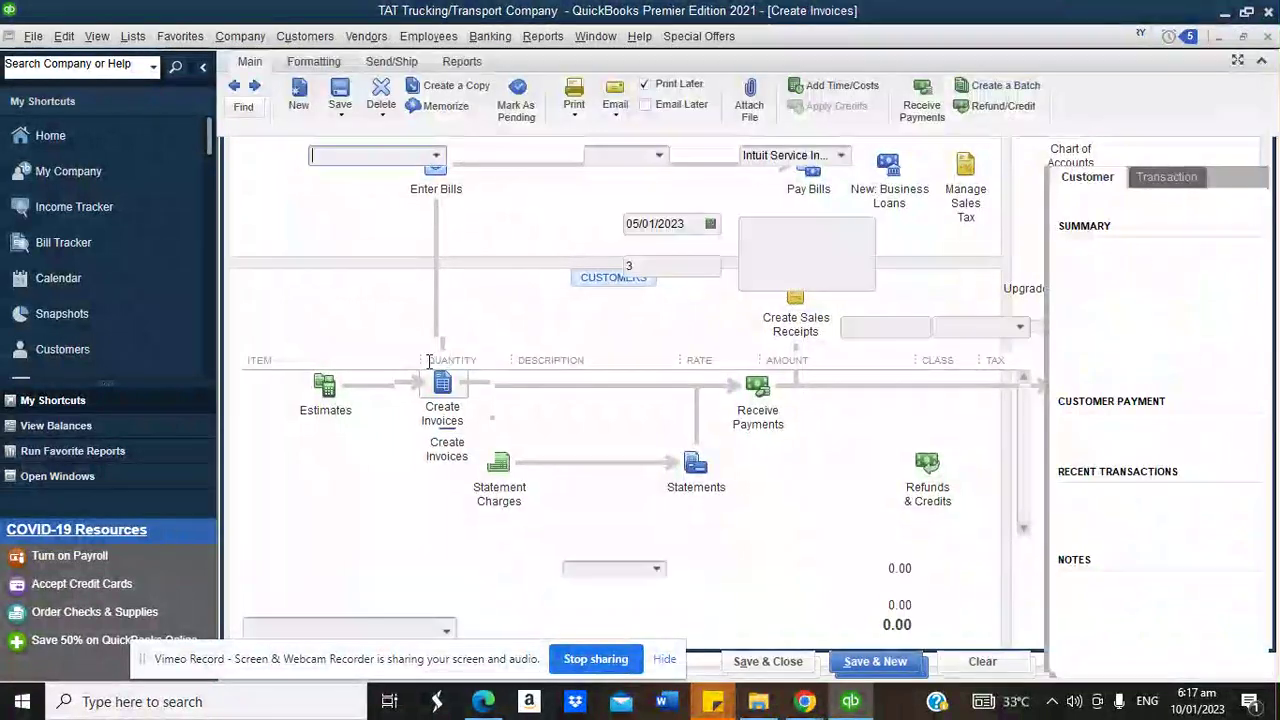
{"action": "left_click", "coordinate": [398, 385]}
{"action": "left_click", "coordinate": [411, 383]}
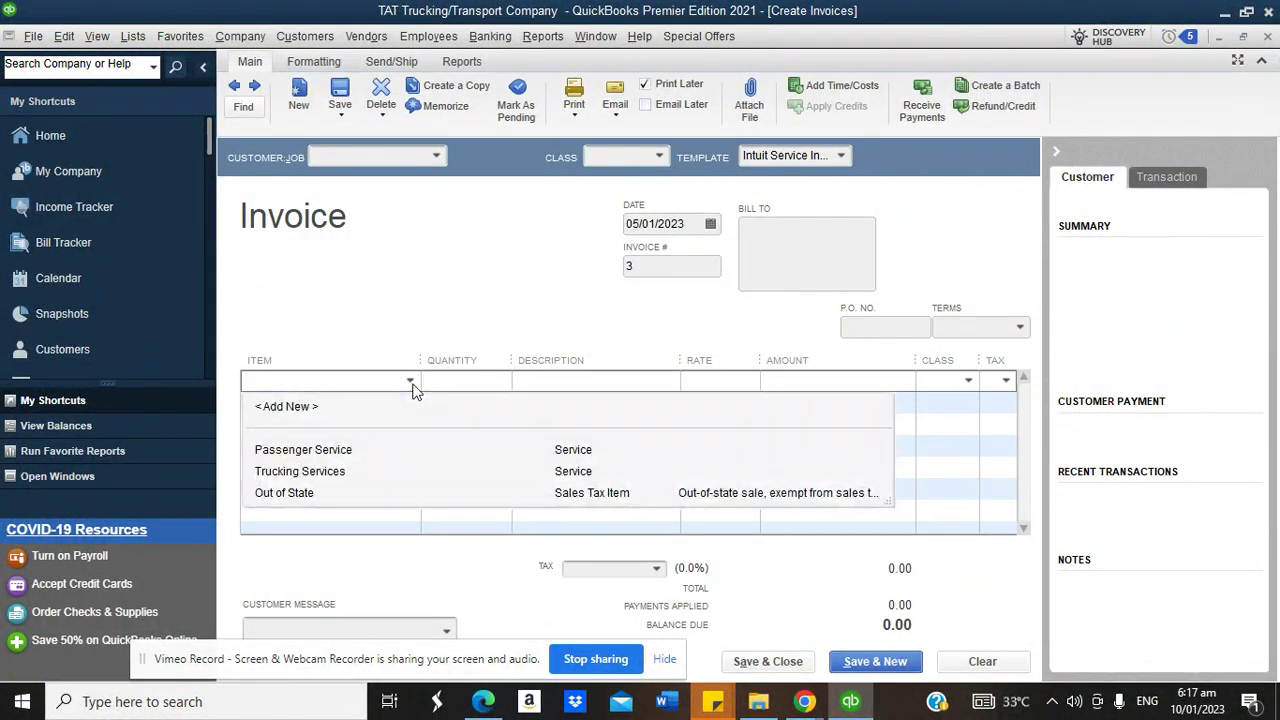
{"action": "left_click", "coordinate": [303, 451]}
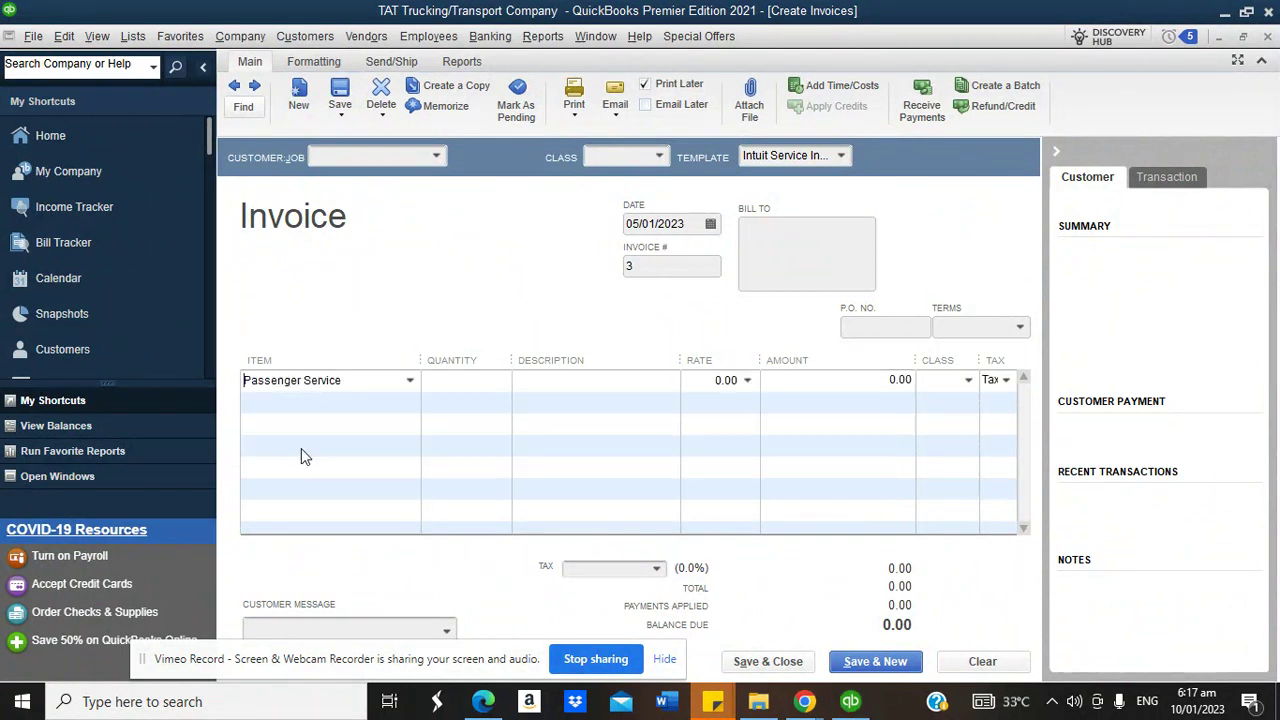
{"action": "left_click", "coordinate": [458, 381]}
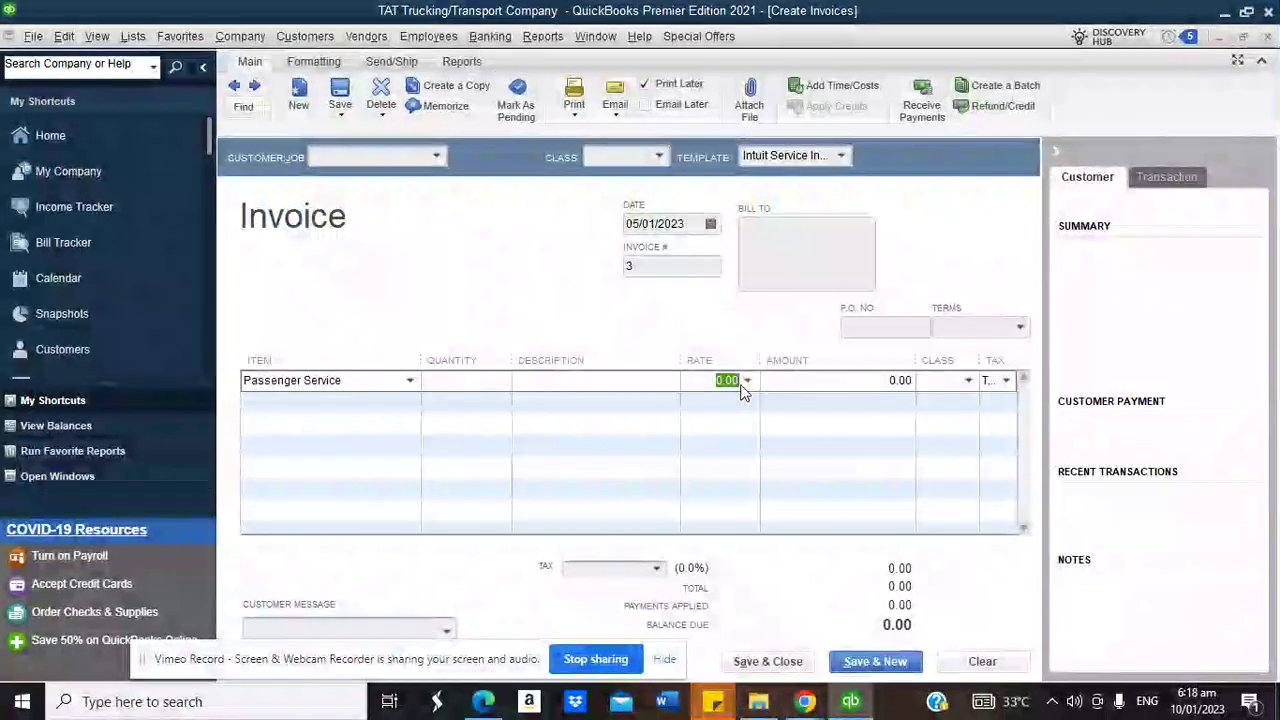
{"action": "left_click", "coordinate": [968, 381]}
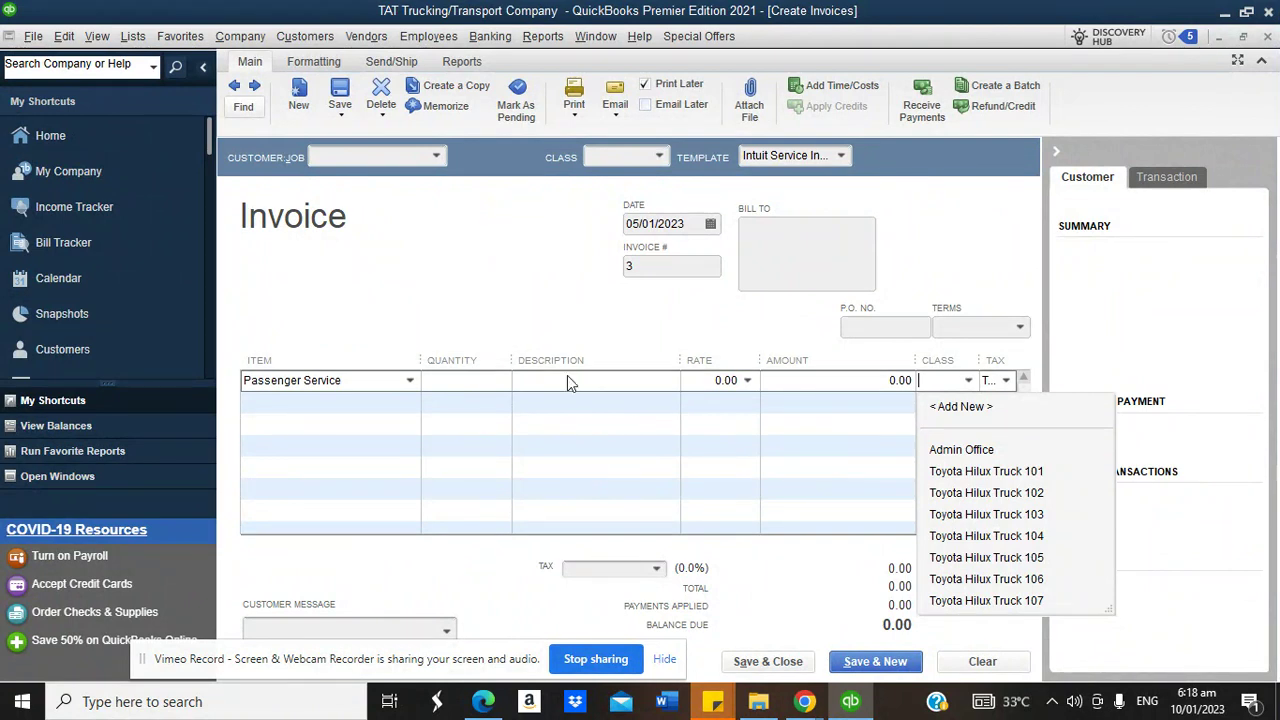
{"action": "left_click", "coordinate": [436, 160]}
{"action": "left_click", "coordinate": [436, 160]}
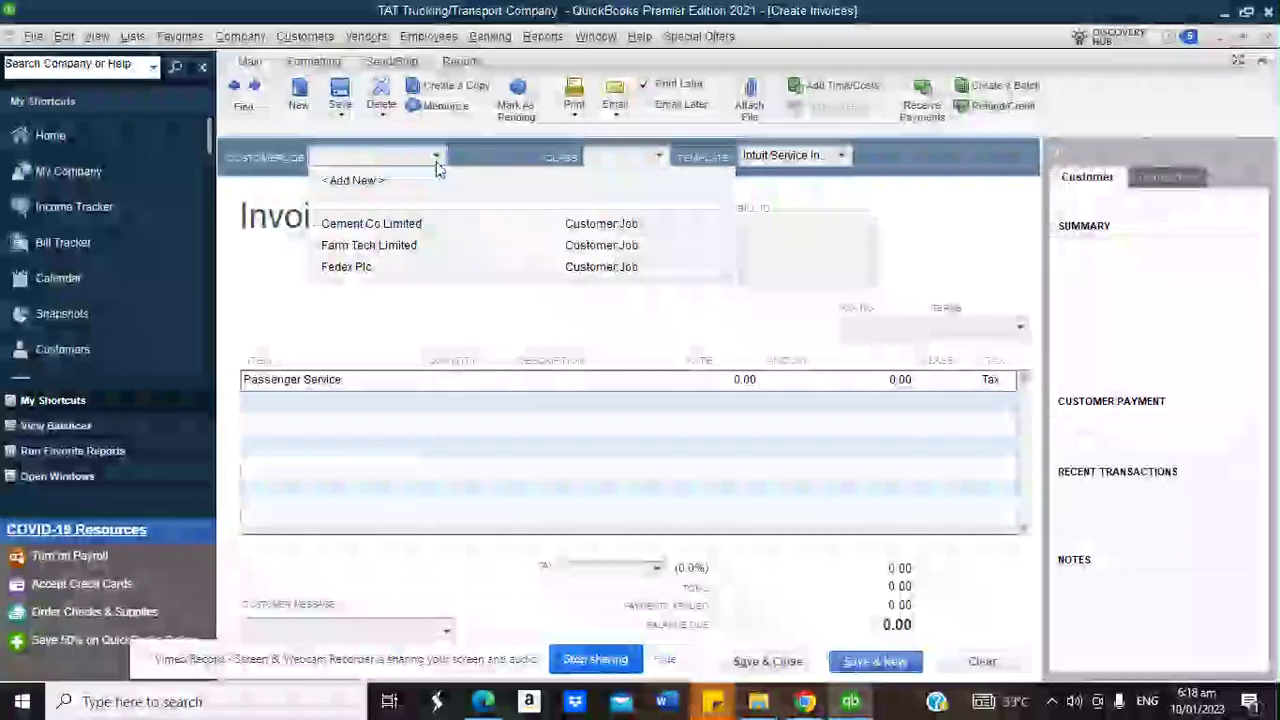
{"action": "left_click", "coordinate": [346, 267]}
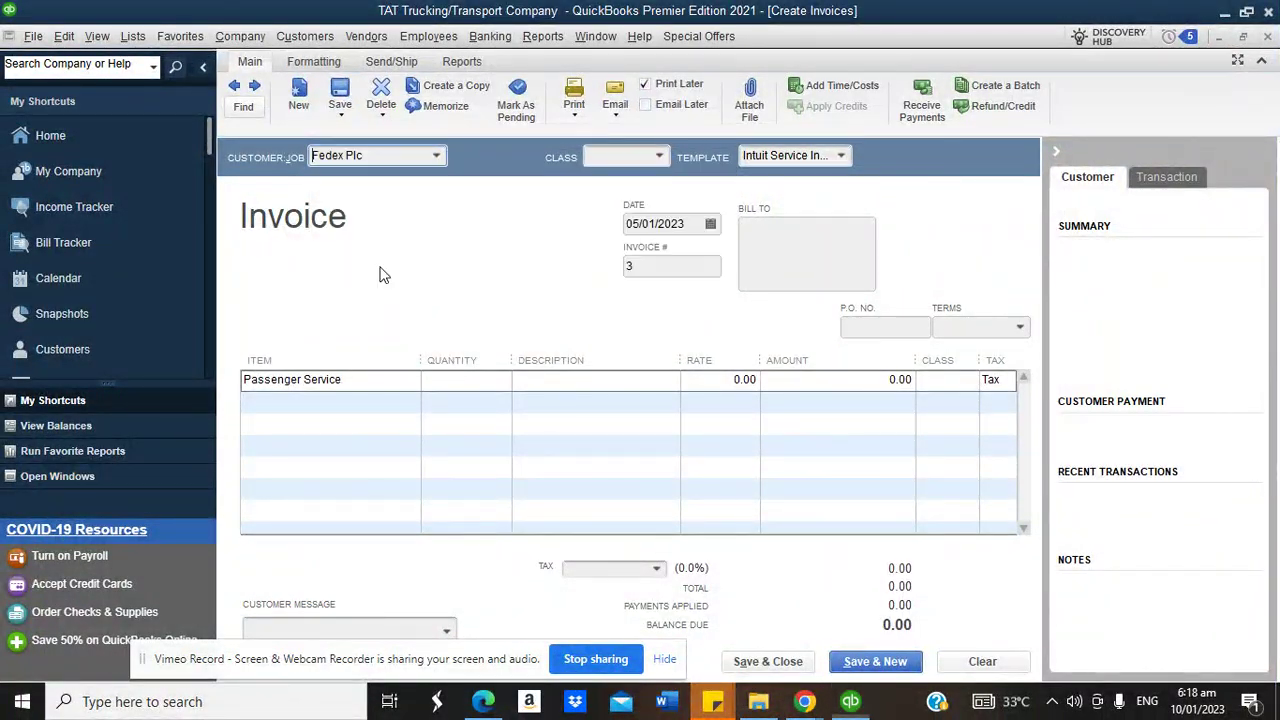
Set the Passenger Service line's quantity to 20 and its rate to 500
{"action": "left_click", "coordinate": [478, 378]}
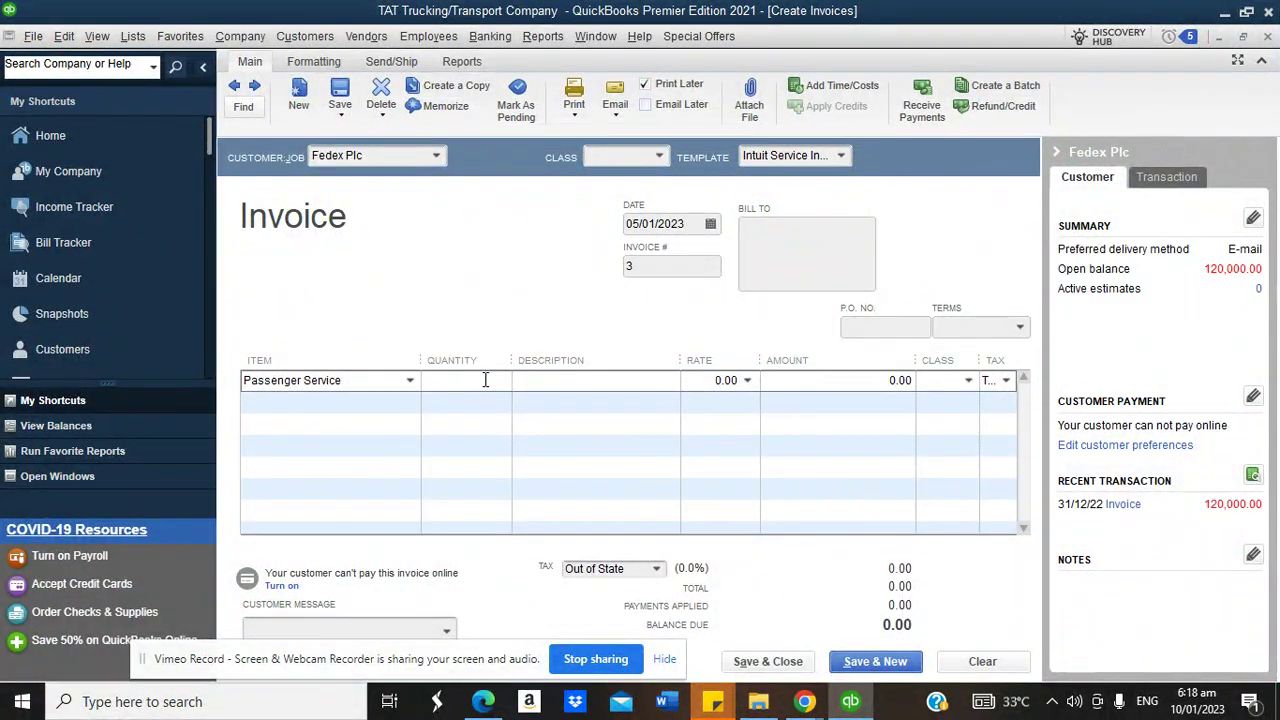
{"action": "type", "text": "20"}
{"action": "left_click", "coordinate": [611, 380]}
{"action": "left_click", "coordinate": [710, 380]}
{"action": "type", "text": "5000"}
{"action": "left_click_drag", "start_coordinate": [741, 380], "coordinate": [705, 380]}
{"action": "left_click", "coordinate": [771, 383]}
Create a new class named Toyota Bus from the Passenger Service line
{"action": "left_click", "coordinate": [968, 380]}
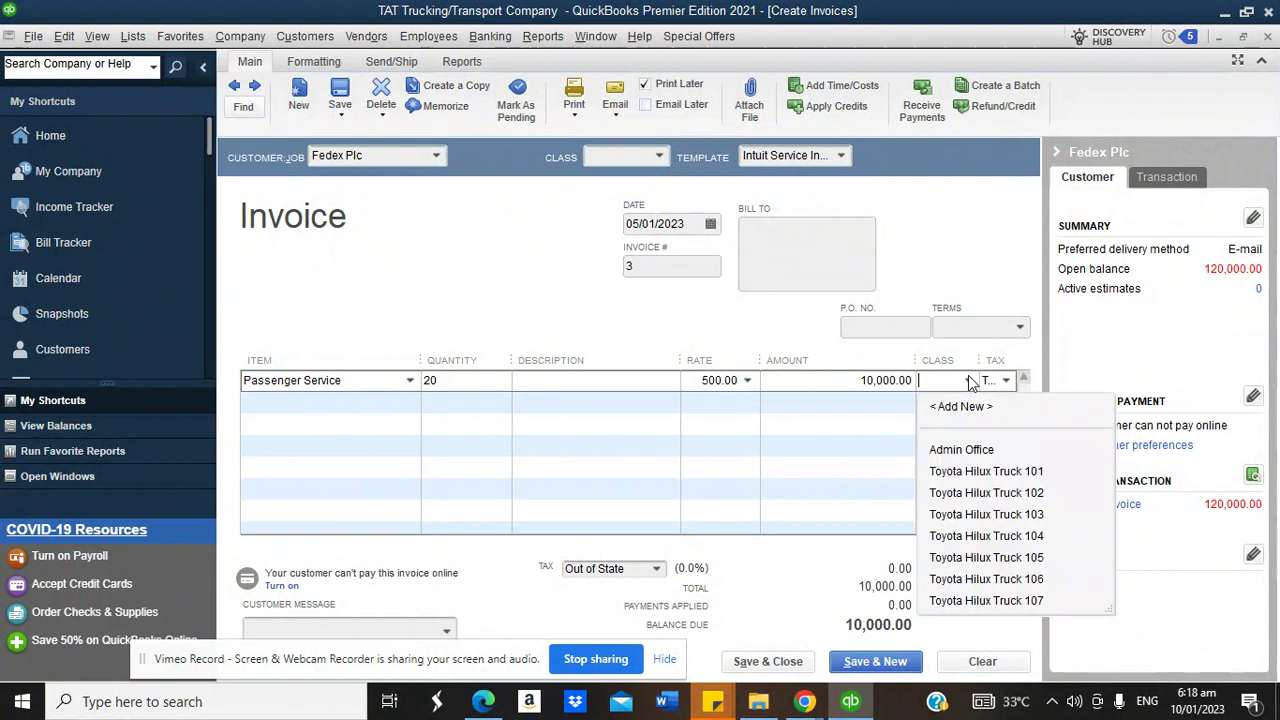
{"action": "left_click", "coordinate": [968, 403]}
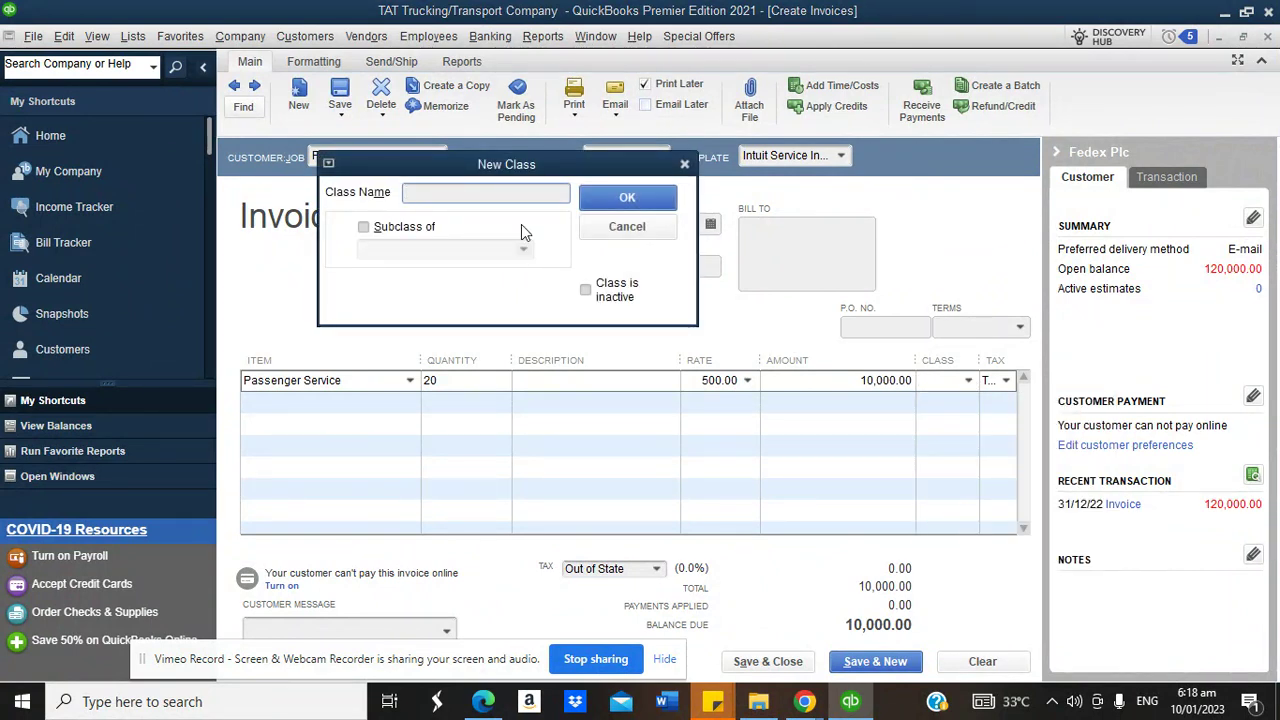
{"action": "type", "text": "Toyotal bus"}
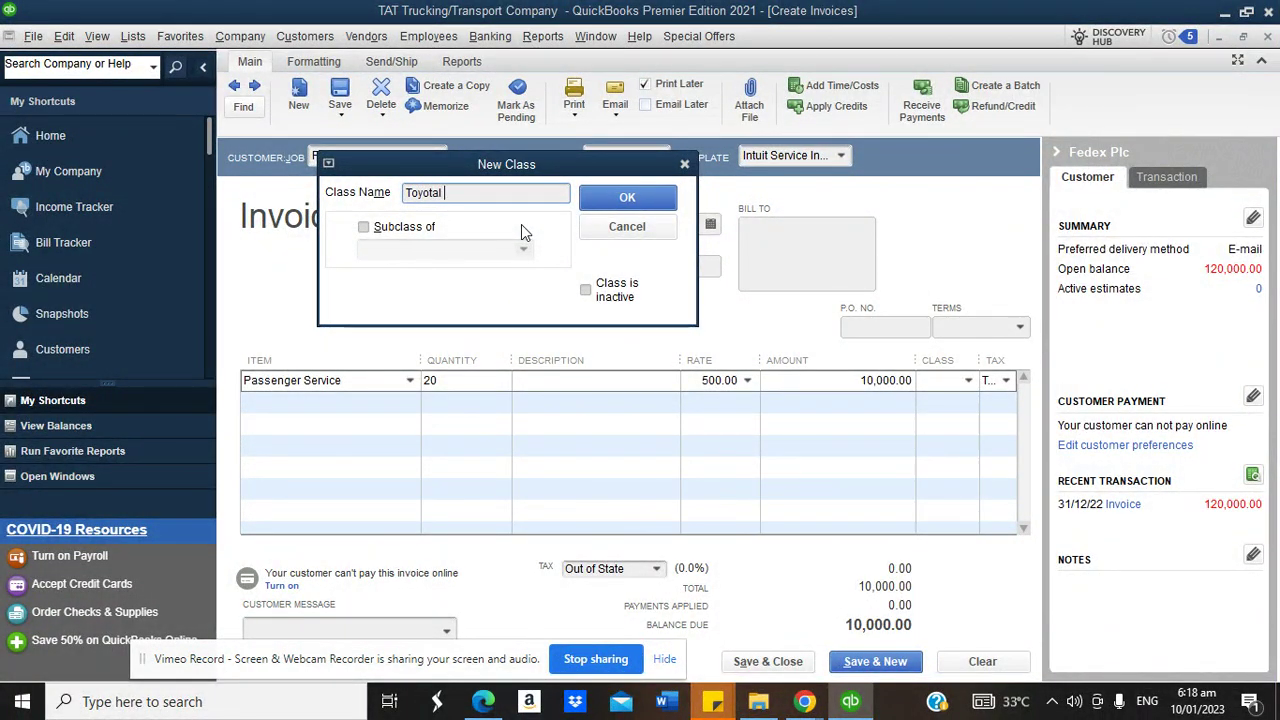
{"action": "key", "text": "BackSpace"}
{"action": "key", "text": "BackSpace"}
{"action": "key", "text": "BackSpace"}
{"action": "key", "text": "BackSpace"}
{"action": "key", "text": "BackSpace"}
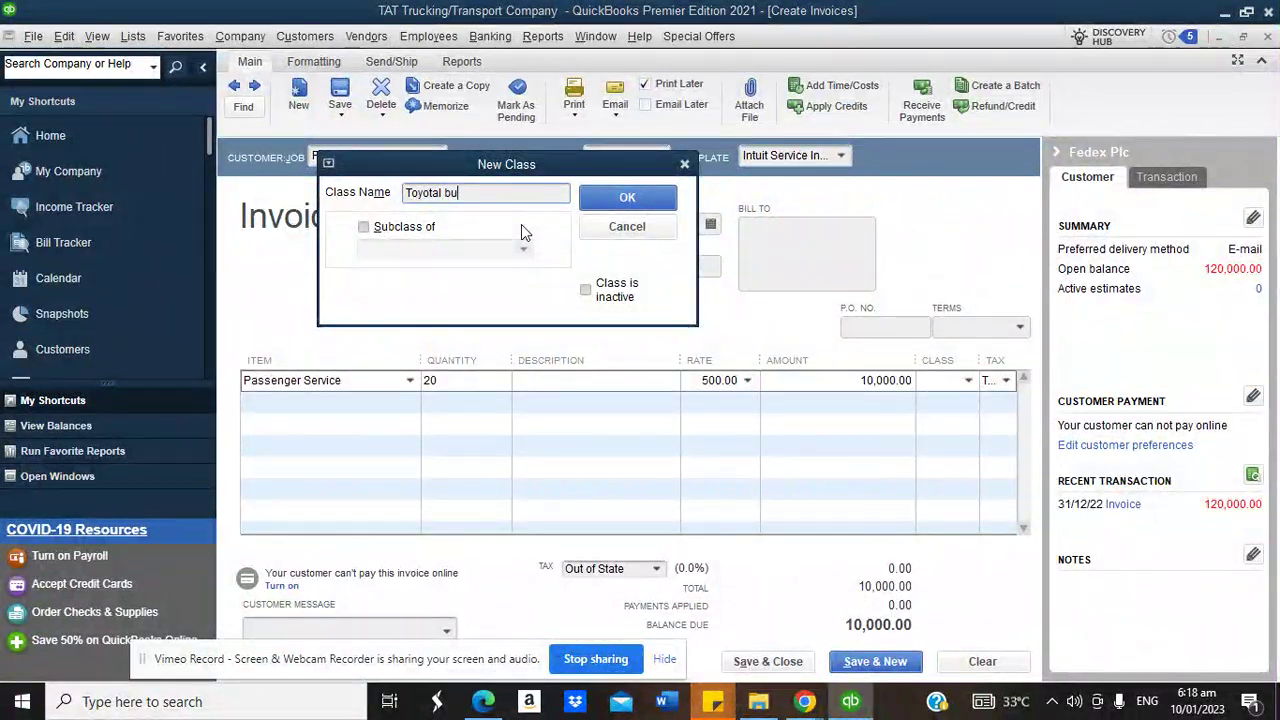
{"action": "type", "text": "Bus"}
{"action": "left_click", "coordinate": [627, 198]}
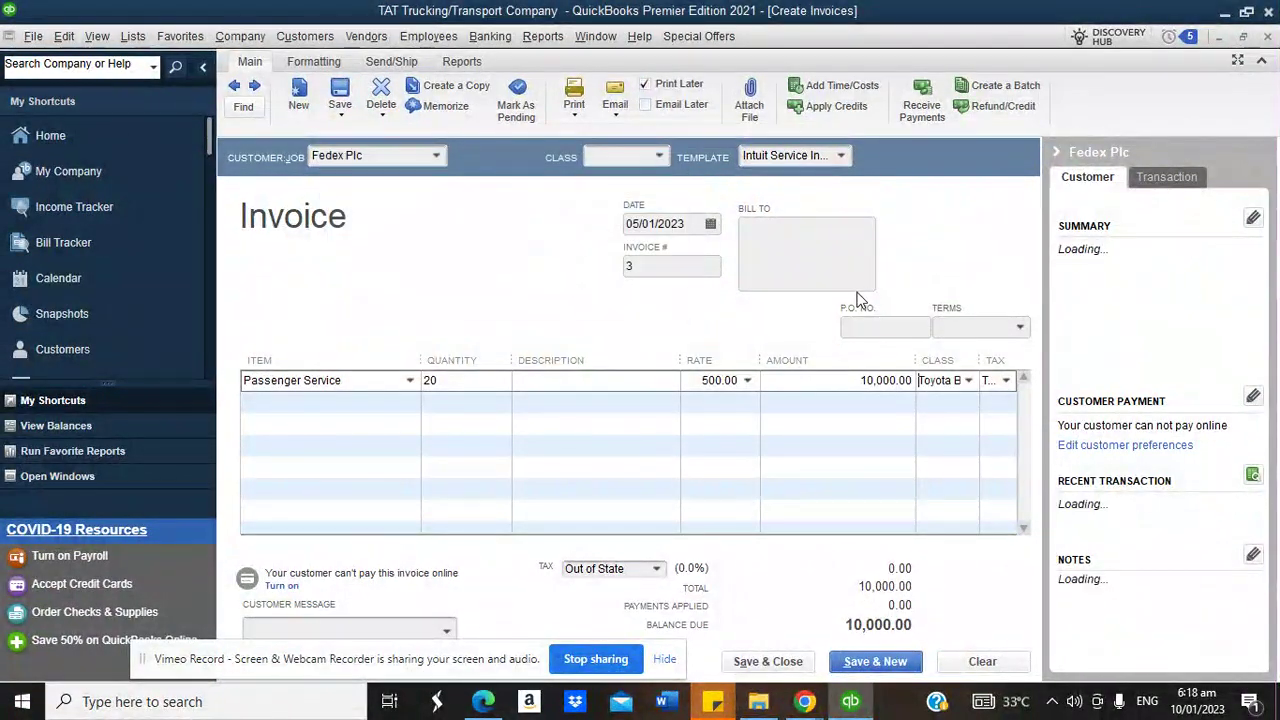
Select the Toyota Bus class for the Passenger Service line, and save and close the invoice
{"action": "left_click", "coordinate": [969, 381]}
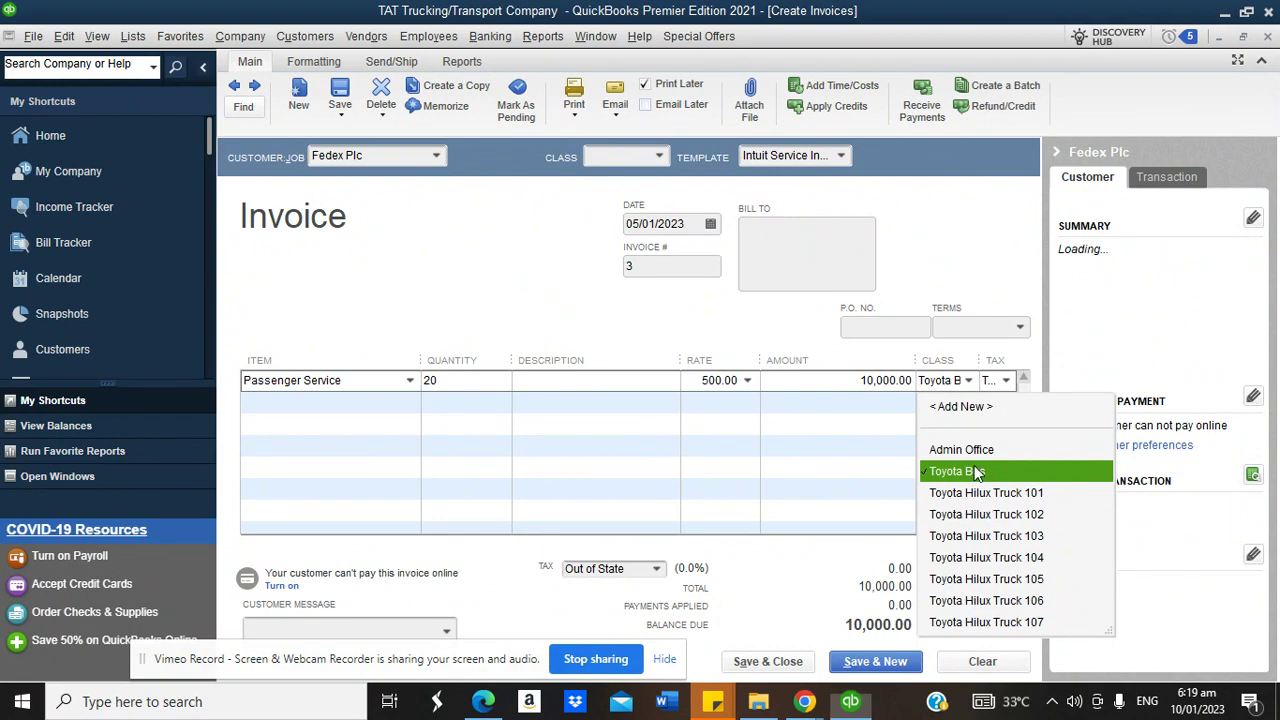
{"action": "left_click", "coordinate": [977, 472]}
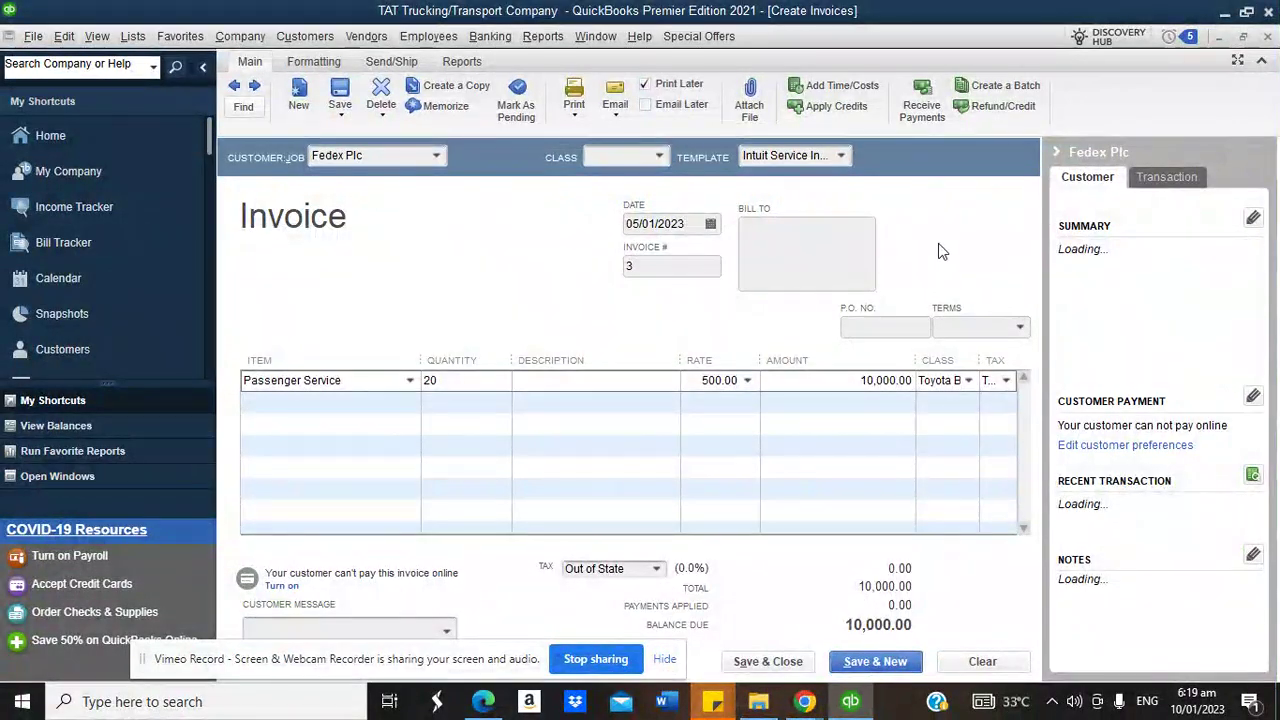
{"action": "left_click", "coordinate": [874, 330]}
{"action": "left_click", "coordinate": [768, 661]}
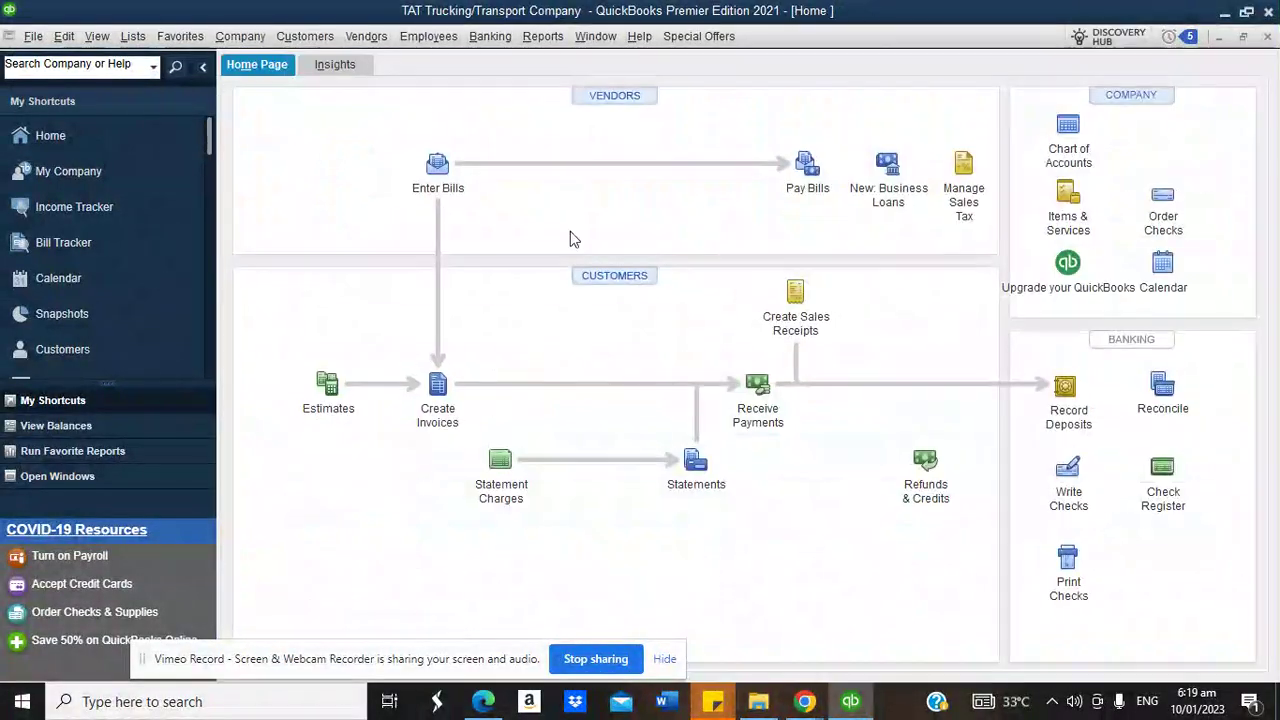
Run the Profit & Loss by Class report and set its date range to All
{"action": "left_click", "coordinate": [537, 40]}
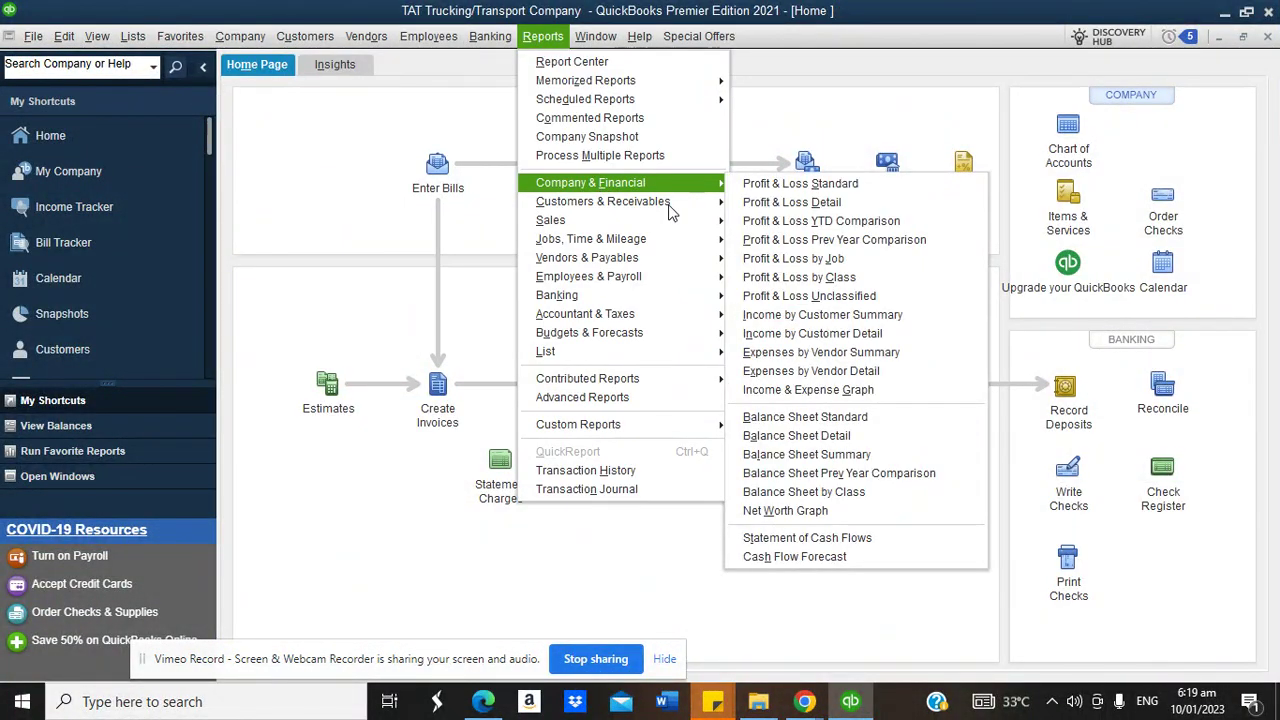
{"action": "left_click", "coordinate": [799, 277]}
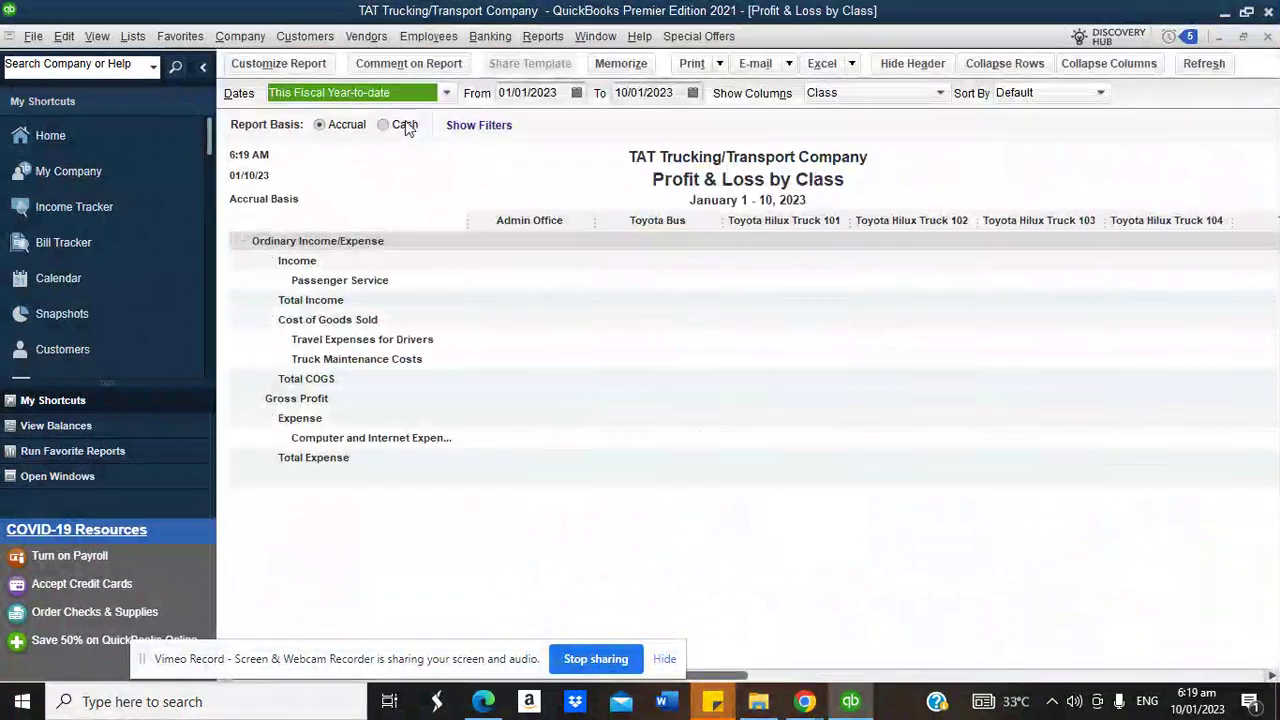
{"action": "left_click", "coordinate": [446, 92]}
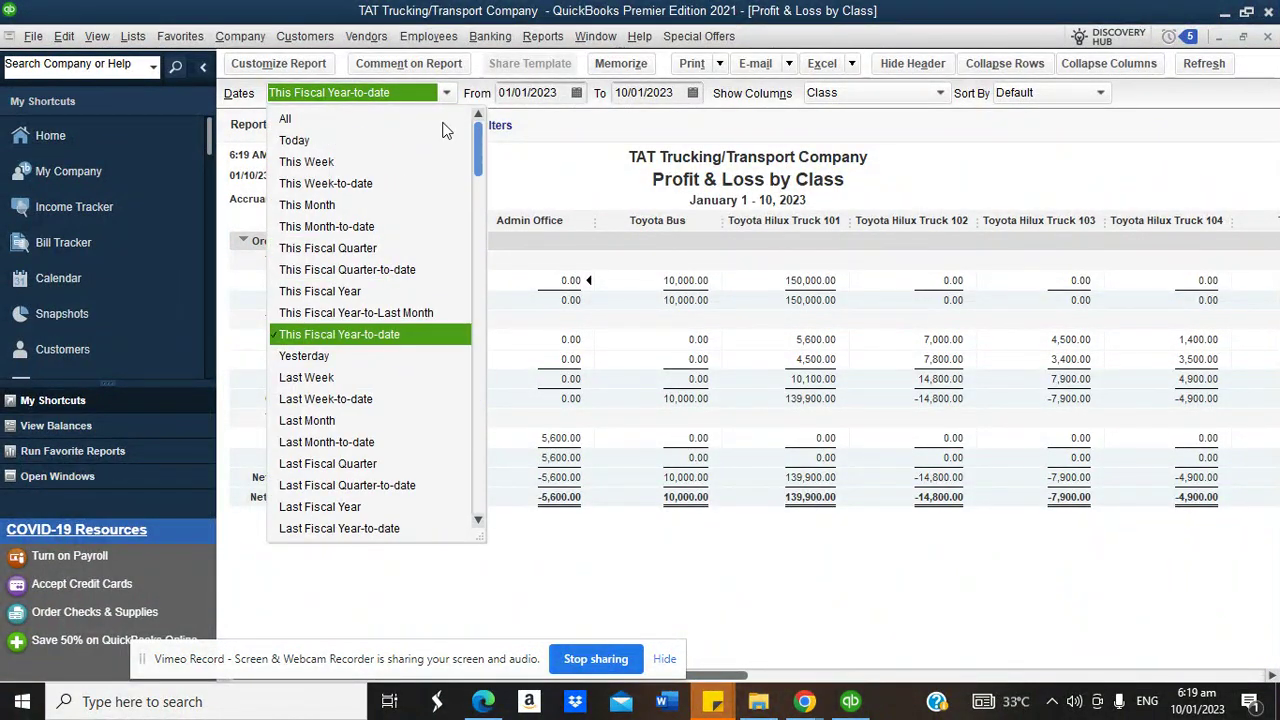
{"action": "left_click", "coordinate": [444, 121]}
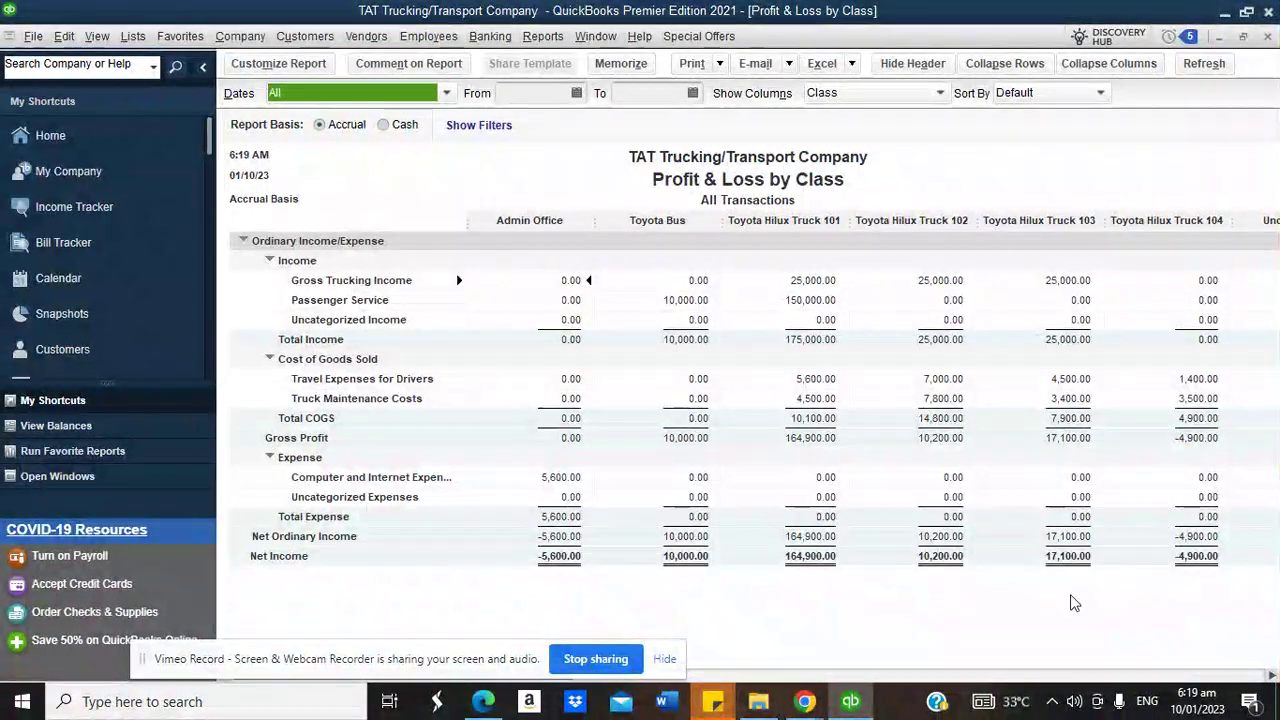
Review the bus, truck, unclassified and total columns of the Profit & Loss by Class report, and return to the home page
{"action": "left_click", "coordinate": [1272, 676]}
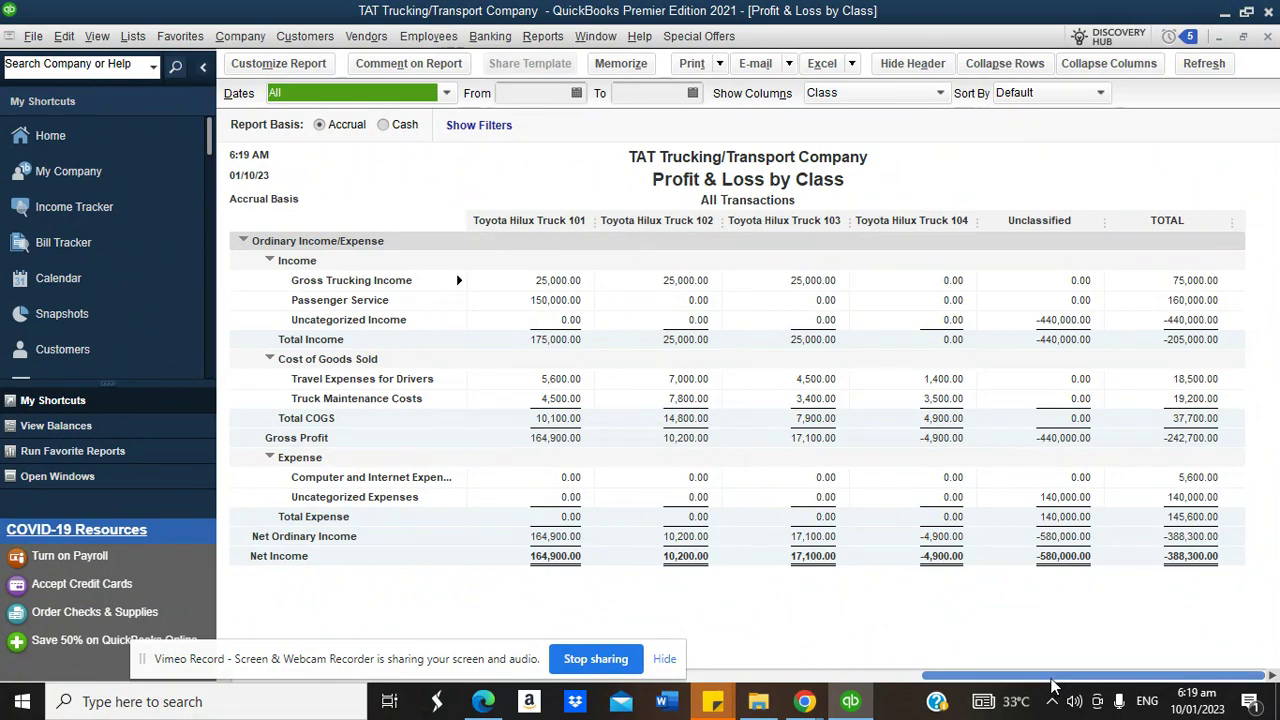
{"action": "left_click_drag", "start_coordinate": [933, 676], "coordinate": [706, 676]}
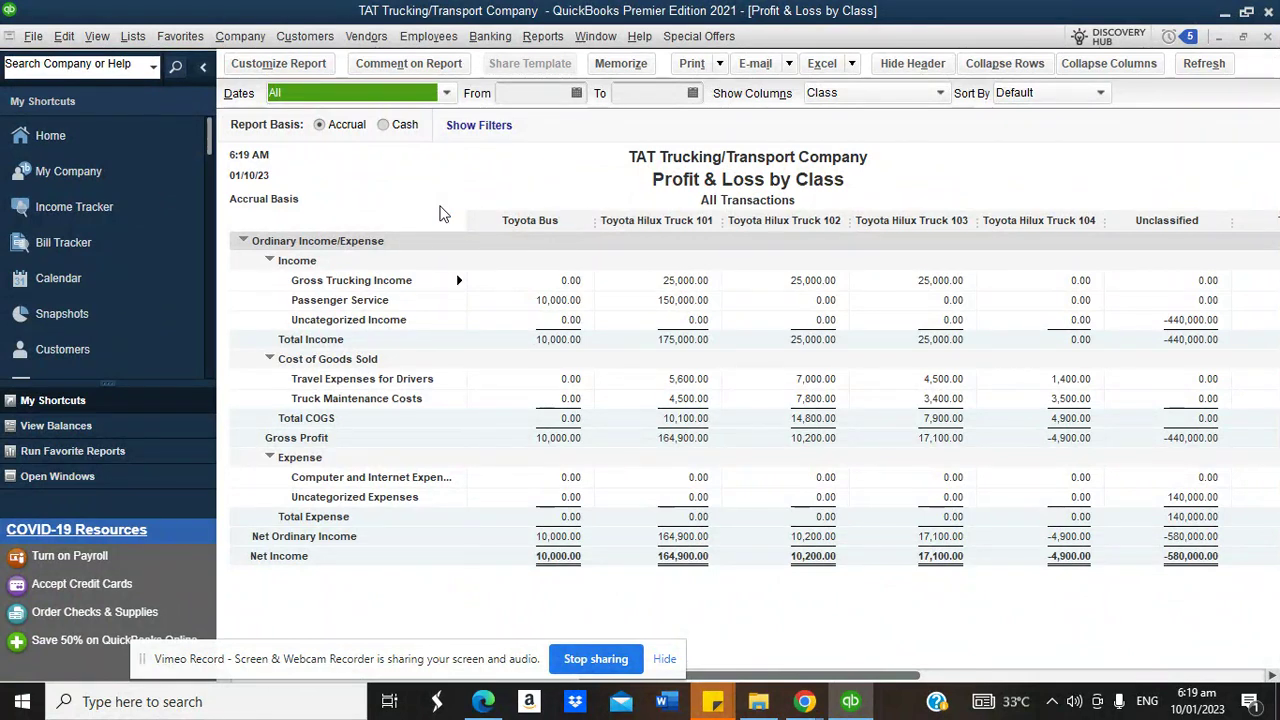
{"action": "left_click", "coordinate": [74, 131]}
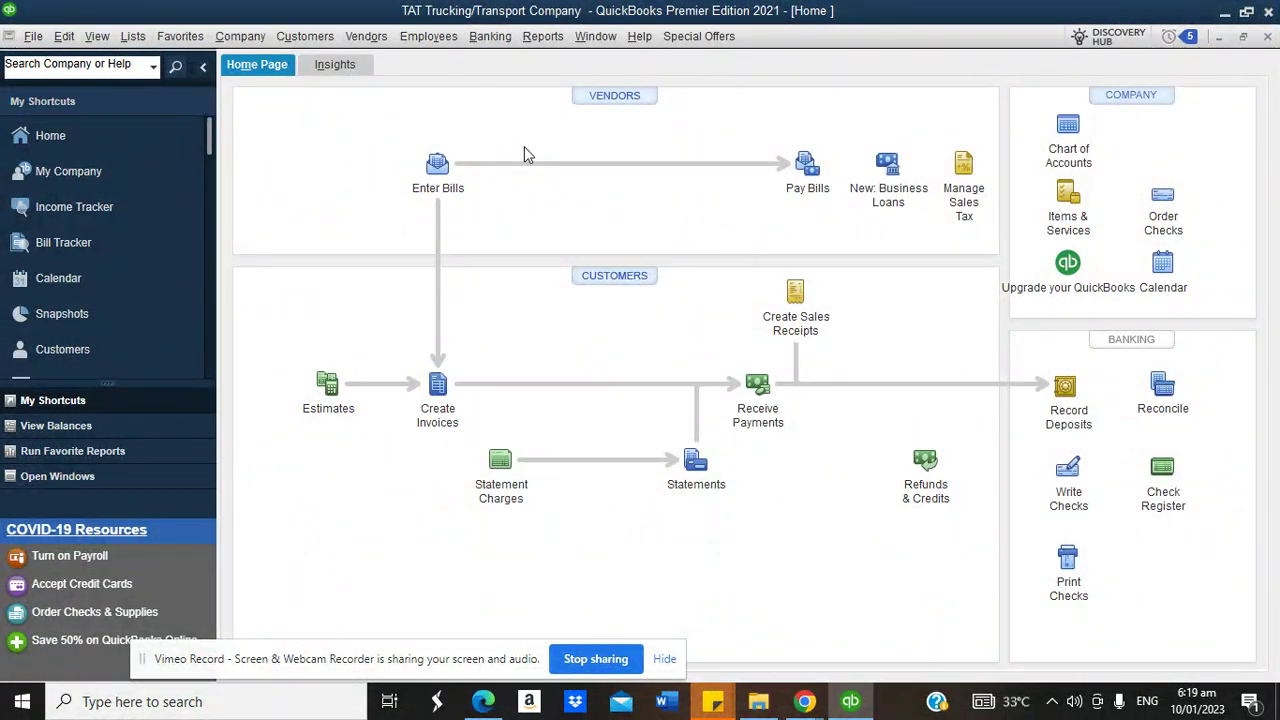